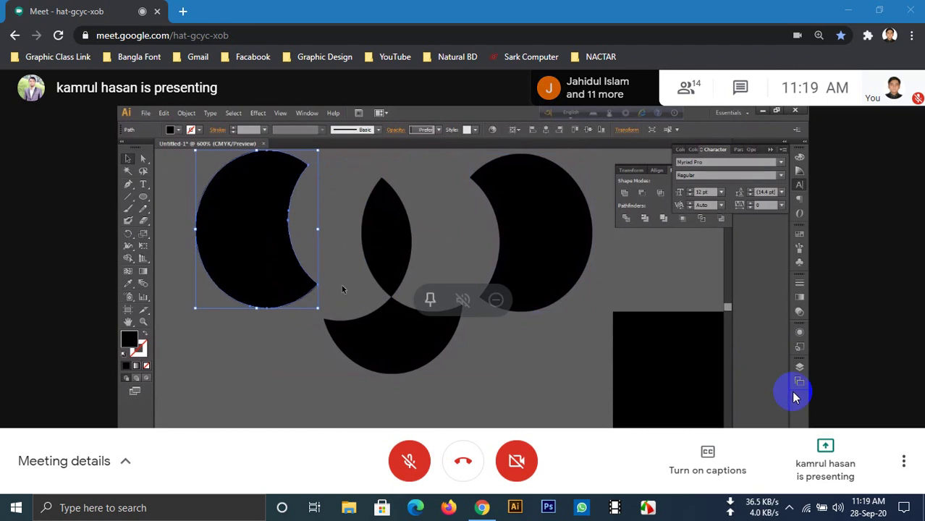
# Step: Set Meet's send and receive video resolution to High definition (720p)
pyautogui.click(902, 461)
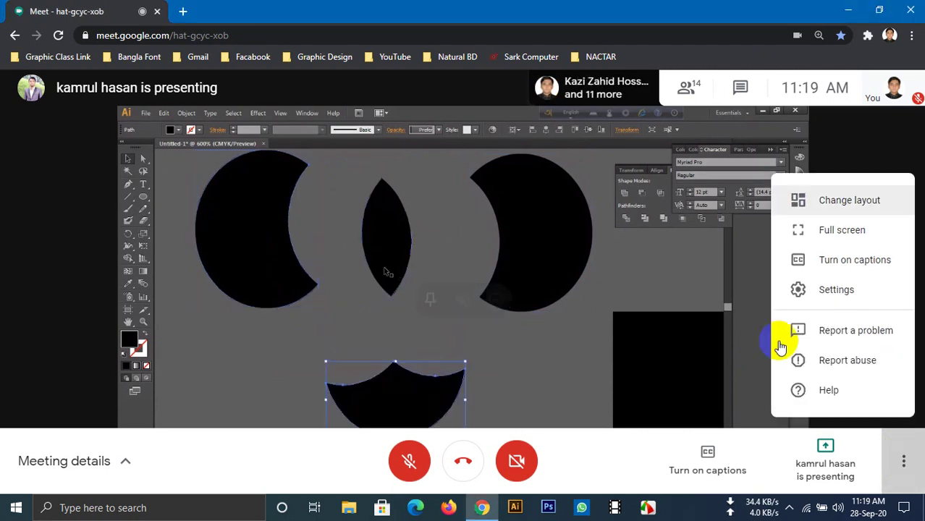
pyautogui.click(849, 293)
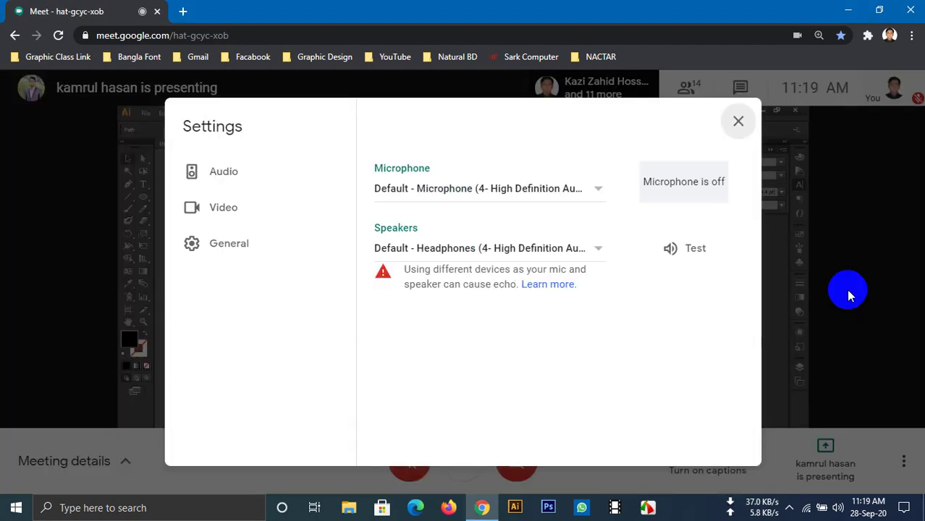
pyautogui.click(245, 219)
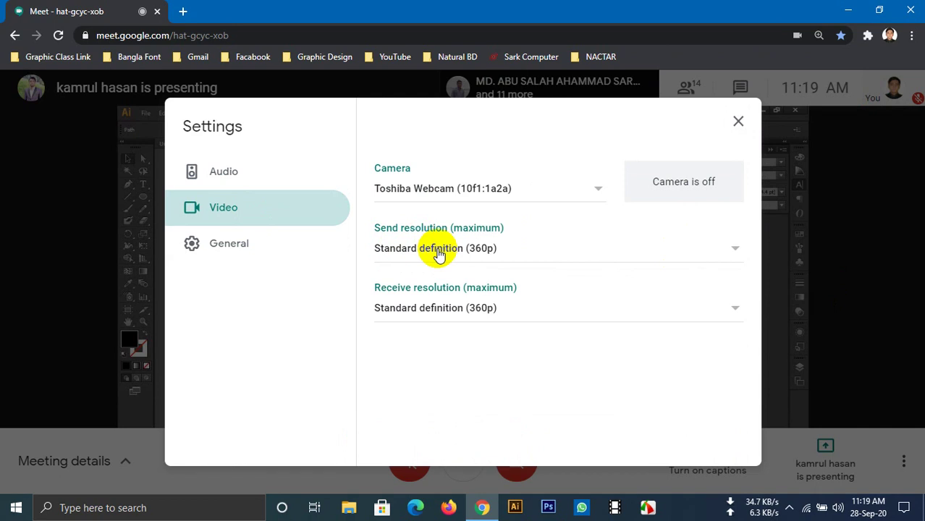
pyautogui.click(440, 250)
pyautogui.click(456, 223)
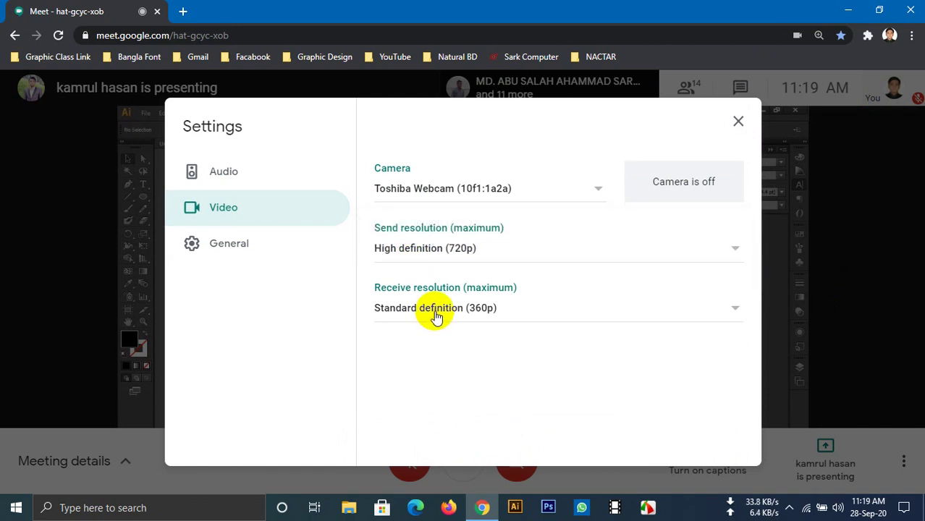
pyautogui.click(434, 310)
pyautogui.click(438, 283)
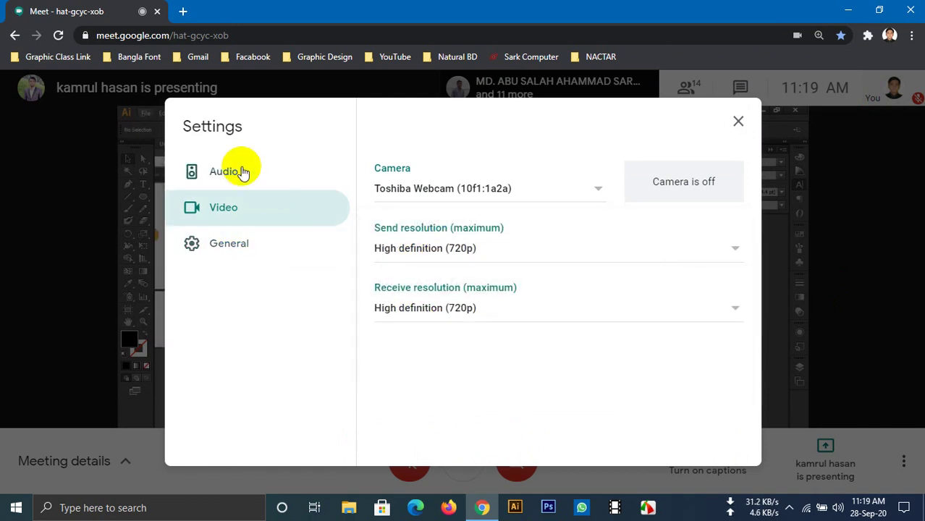
pyautogui.click(239, 172)
# Step: Close the meeting settings and show the meeting full screen
pyautogui.click(738, 123)
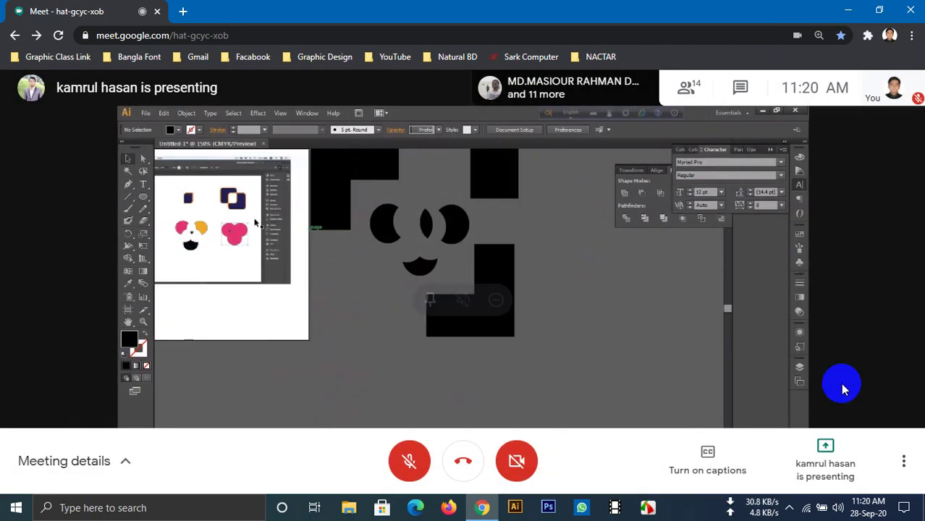
pyautogui.click(903, 461)
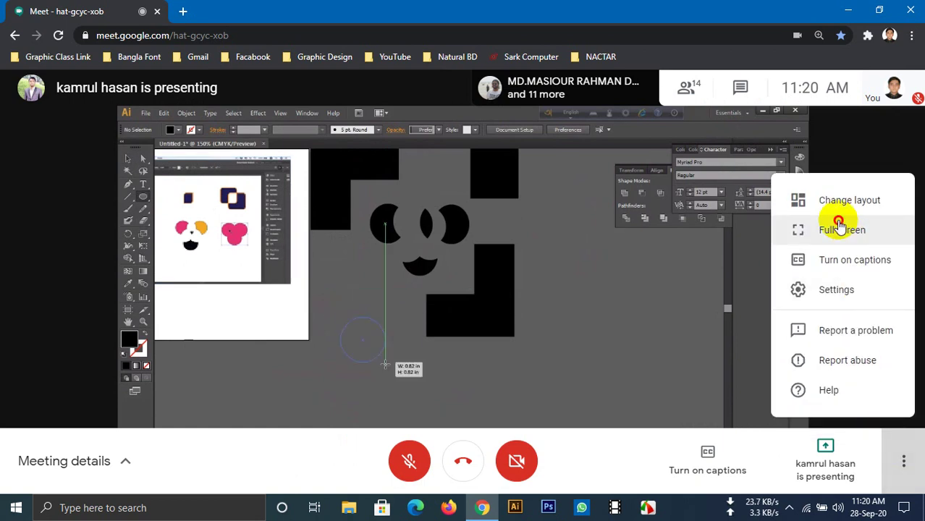
pyautogui.click(832, 229)
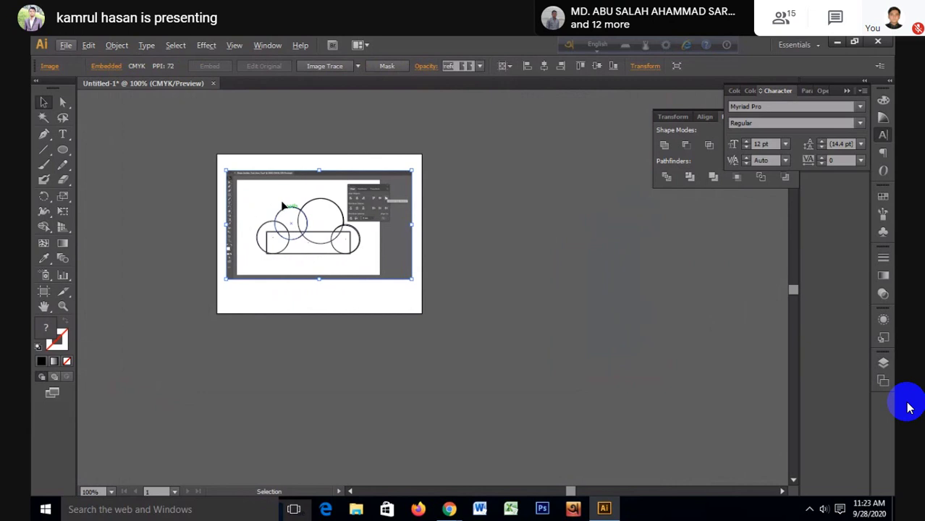
# Step: Move the reference screenshot beside the artboard and select all circles and the rectangle
pyautogui.moveTo(433, 195); pyautogui.dragTo(438, 192)
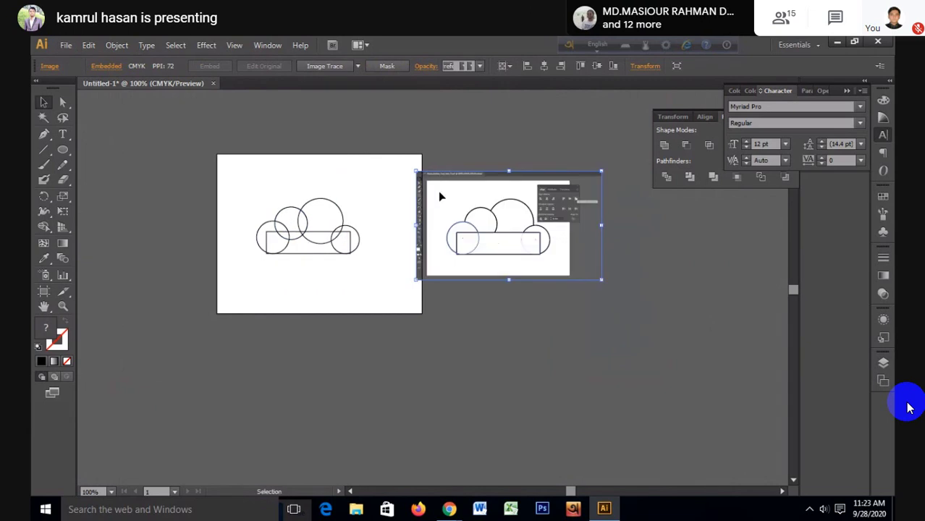
pyautogui.scroll(1, 274, 210)
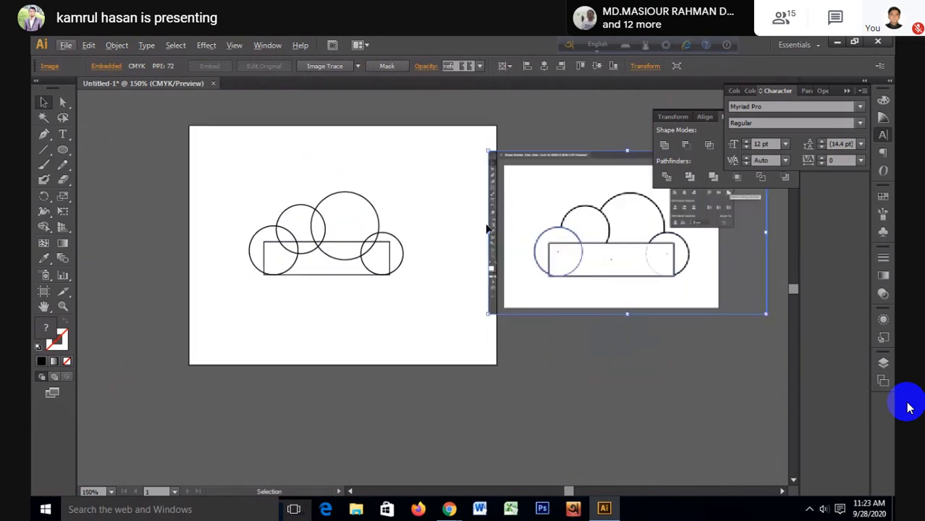
pyautogui.scroll(2, 343, 246)
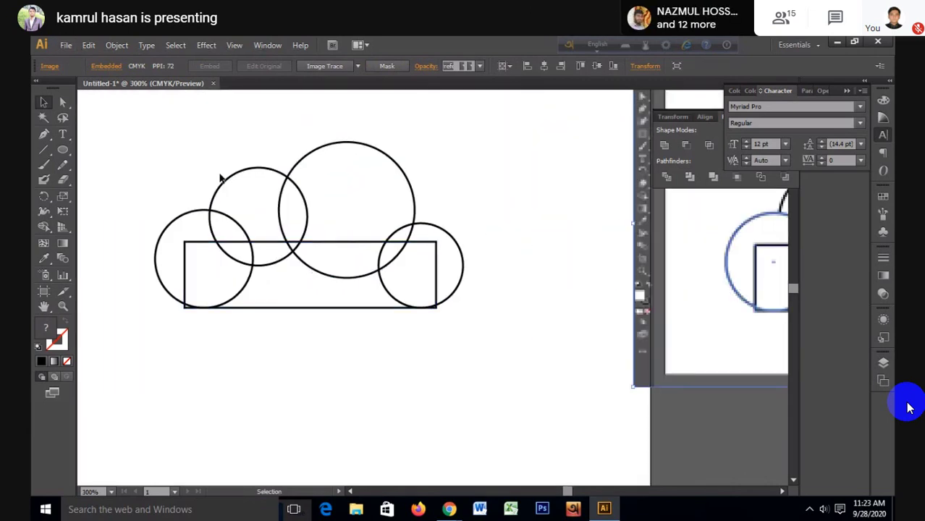
pyautogui.moveTo(112, 153); pyautogui.dragTo(498, 349)
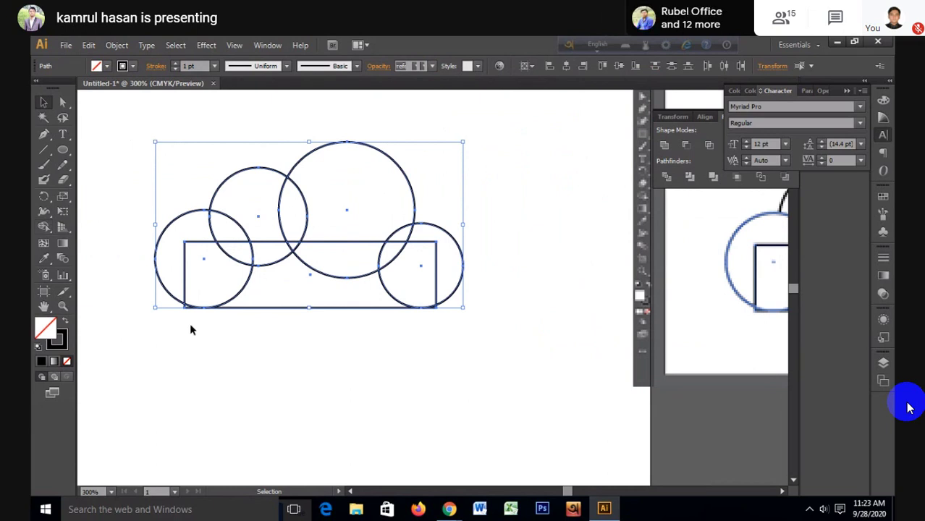
pyautogui.press('shift')
pyautogui.hotkey('shift', 'm')
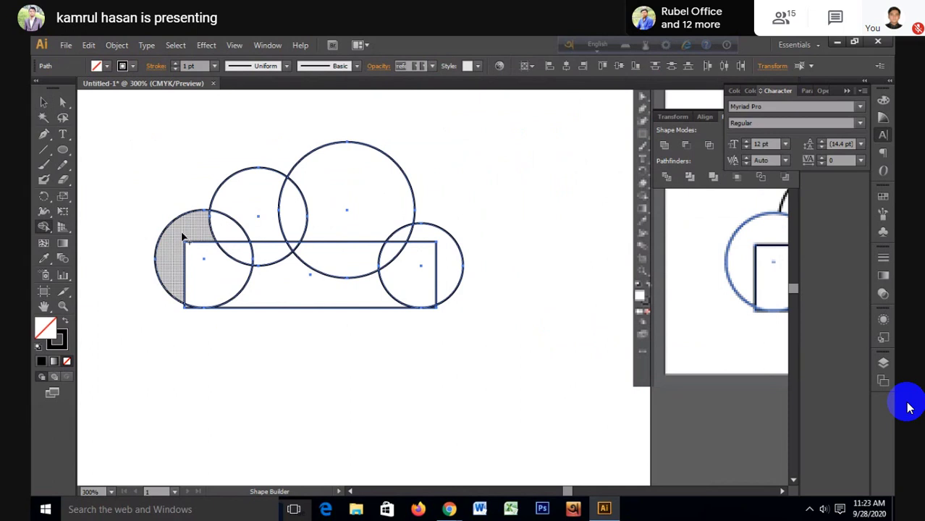
# Step: Shape Builder the left, large and right circles with the rectangle into one cloud outline
pyautogui.click(41, 105)
pyautogui.moveTo(118, 135); pyautogui.dragTo(518, 339)
pyautogui.click(44, 227)
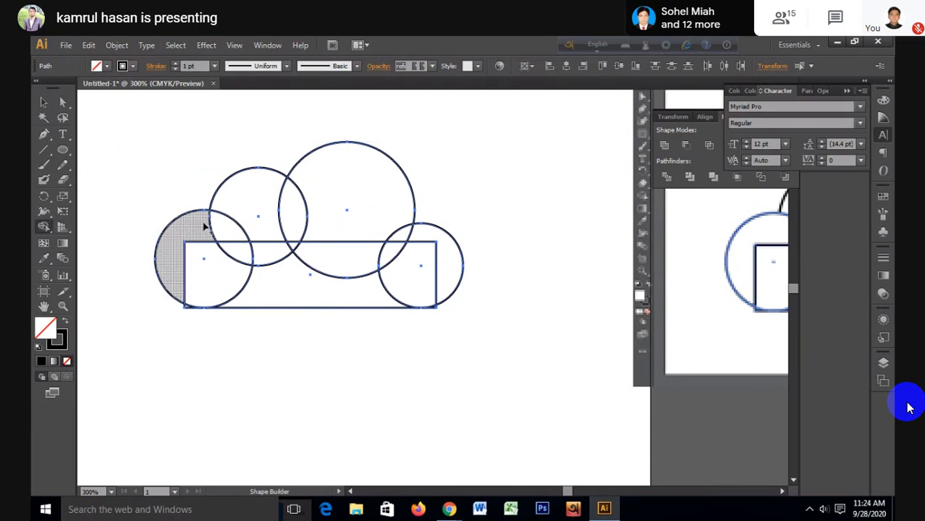
pyautogui.moveTo(185, 245)
pyautogui.mouseDown()
pyautogui.moveTo(303, 219)
pyautogui.moveTo(290, 252)
pyautogui.moveTo(256, 256)
pyautogui.mouseUp()
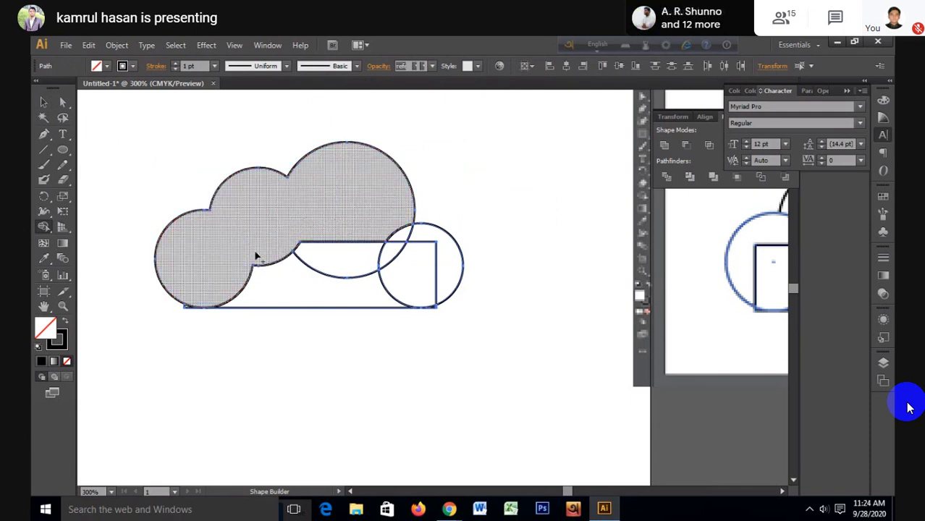
pyautogui.click(316, 254)
pyautogui.moveTo(350, 233); pyautogui.dragTo(423, 241)
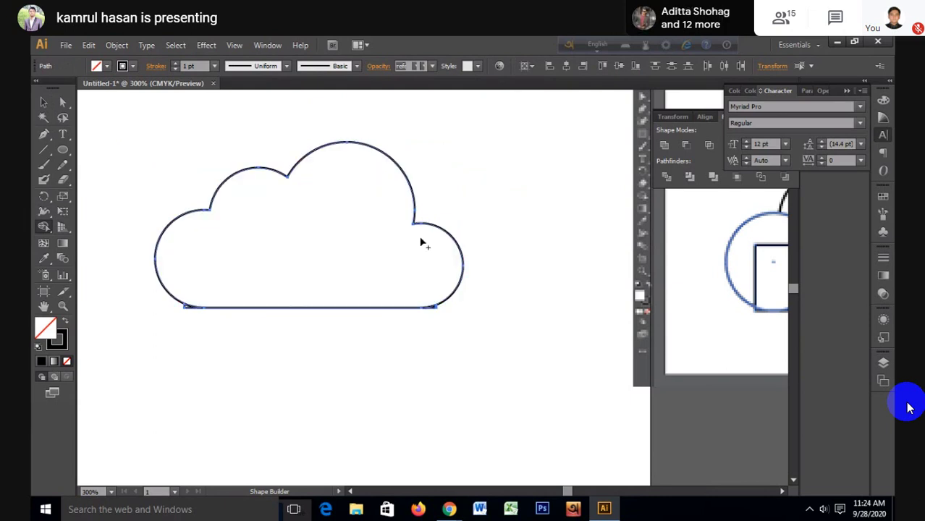
pyautogui.scroll(2, 221, 314)
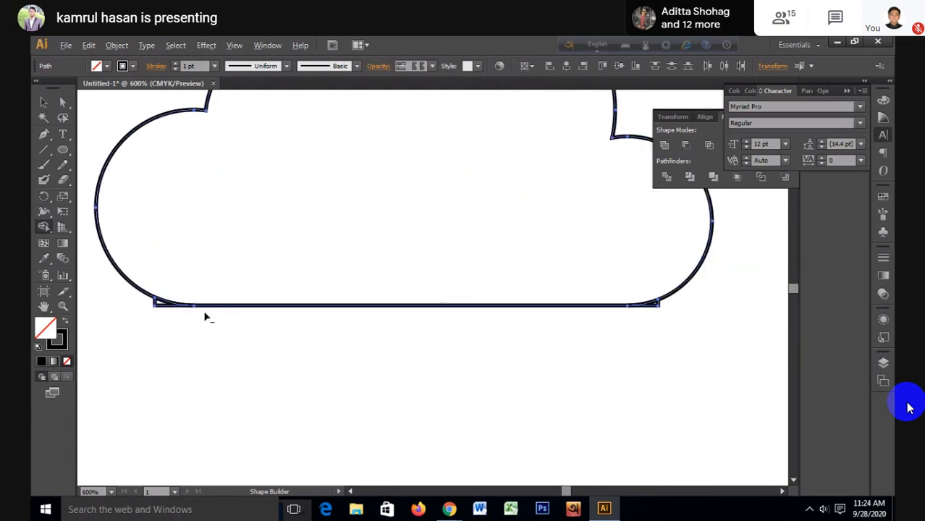
pyautogui.scroll(1, 163, 316)
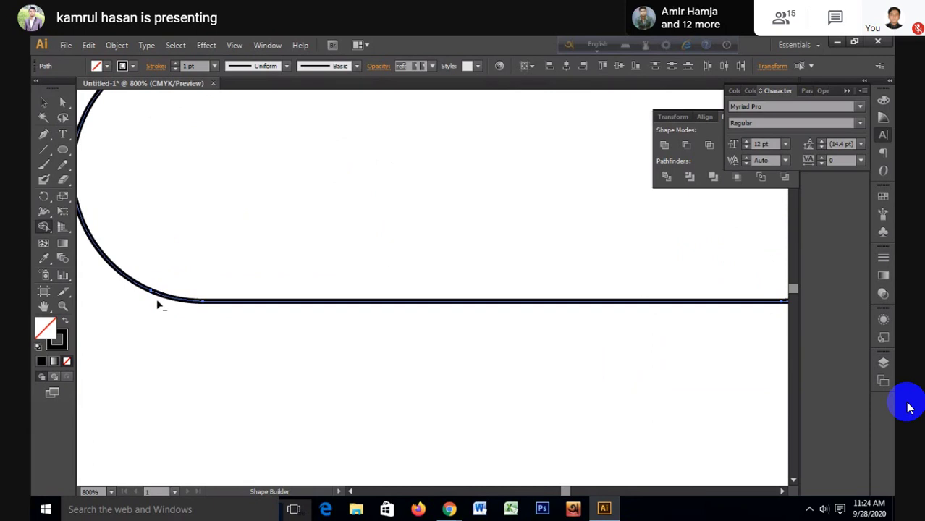
pyautogui.scroll(-1, 158, 304)
pyautogui.scroll(-1, 158, 304)
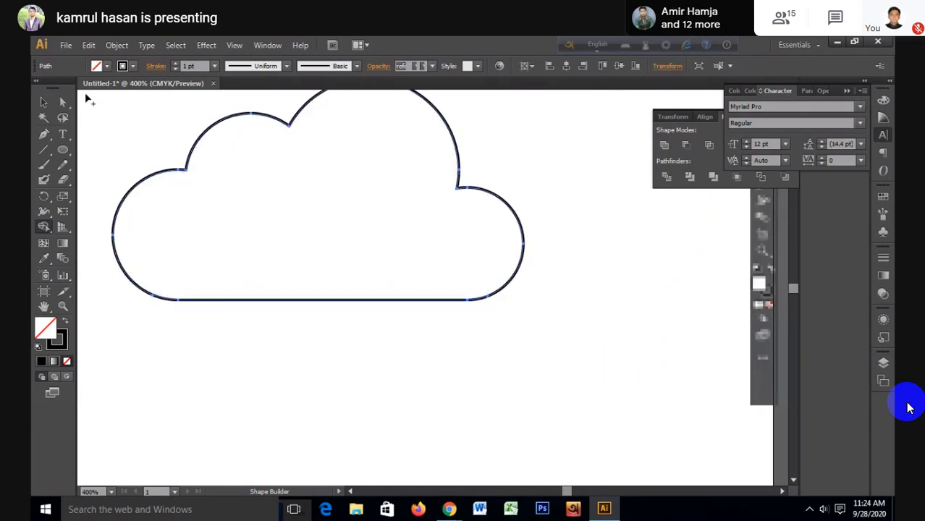
pyautogui.click(44, 103)
pyautogui.click(281, 346)
# Step: Fill the merged cloud with a dark colour, trying grey then black outline swatches
pyautogui.scroll(-1, 281, 347)
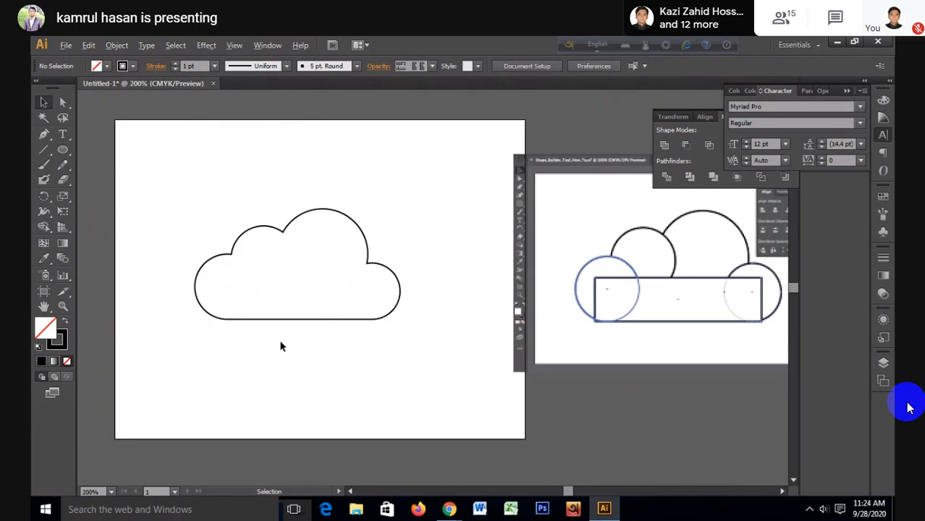
pyautogui.click(303, 311)
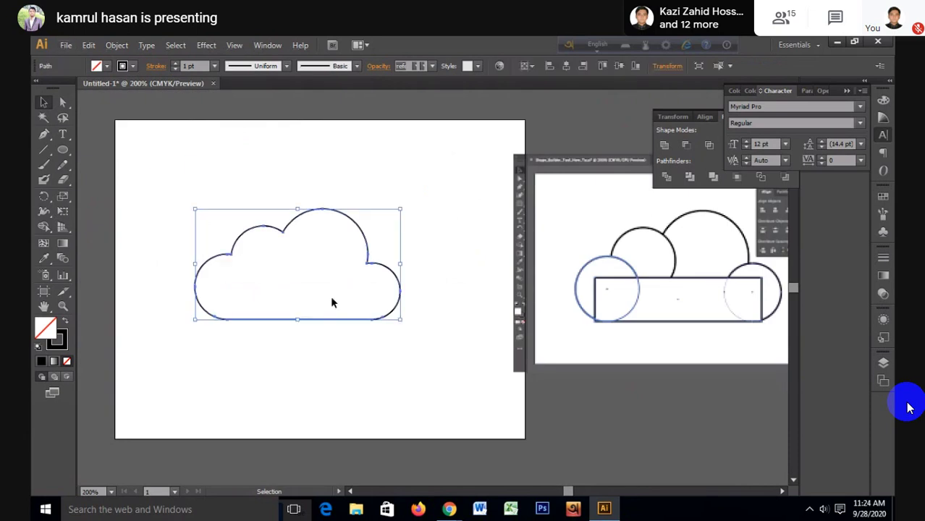
pyautogui.click(131, 66)
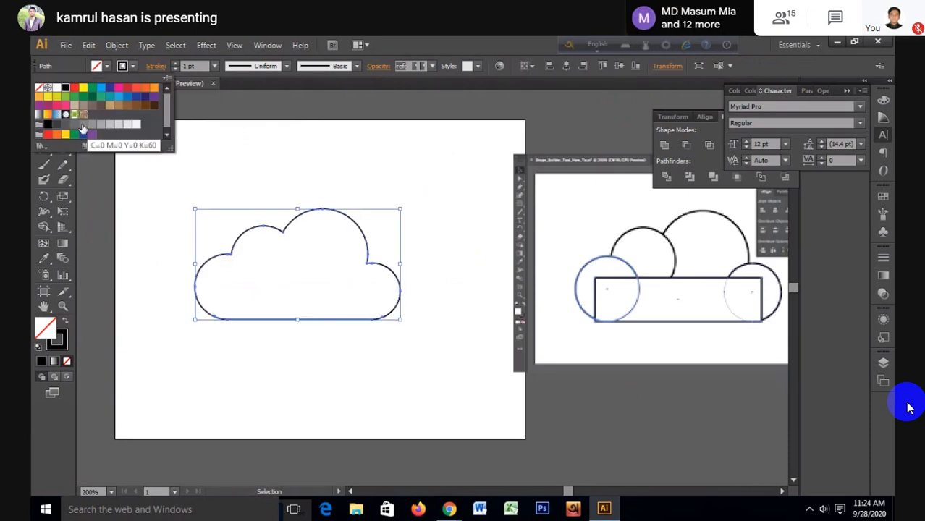
pyautogui.click(84, 124)
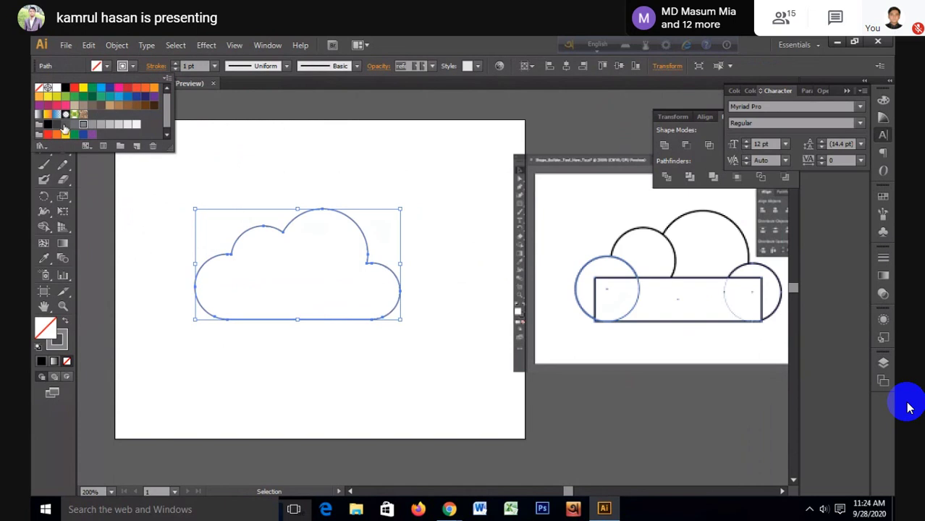
pyautogui.click(57, 125)
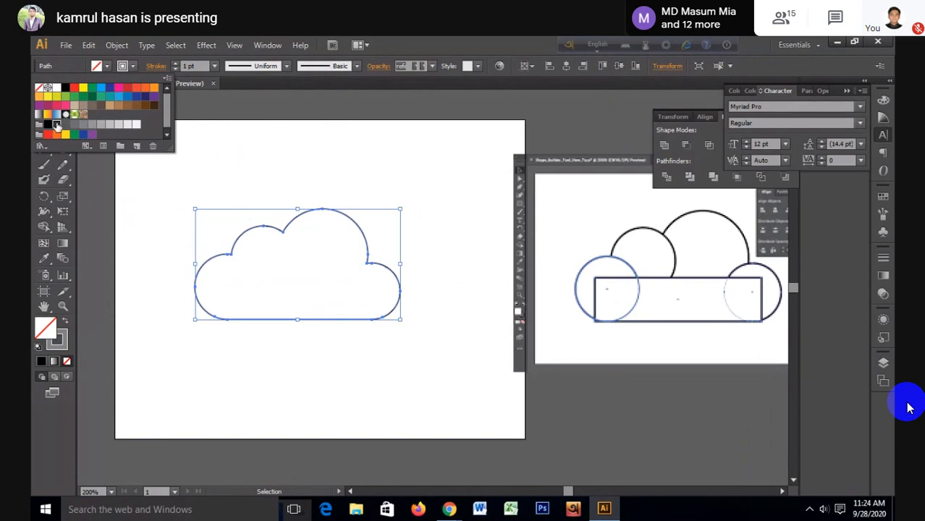
pyautogui.click(66, 324)
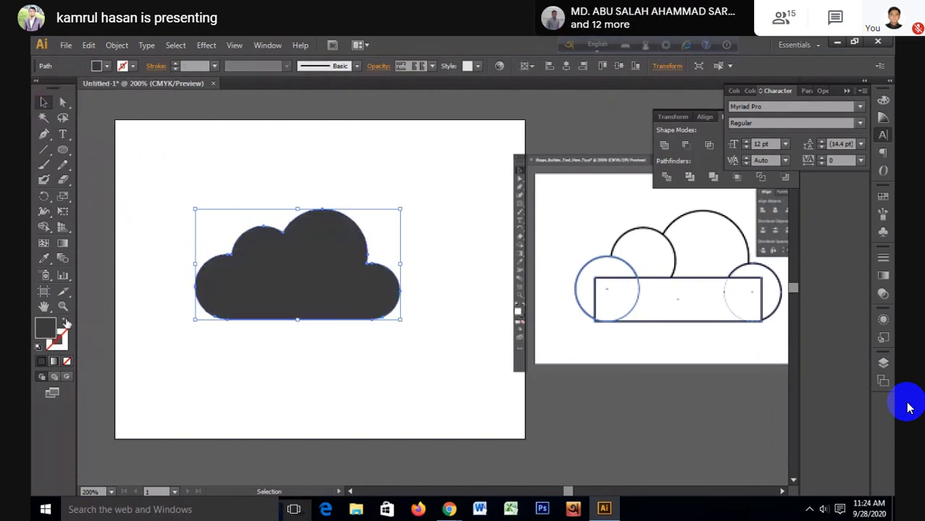
pyautogui.click(141, 250)
pyautogui.click(398, 305)
pyautogui.click(451, 249)
# Step: Give the filled cloud a black outline and reselect it to check
pyautogui.scroll(2, 262, 268)
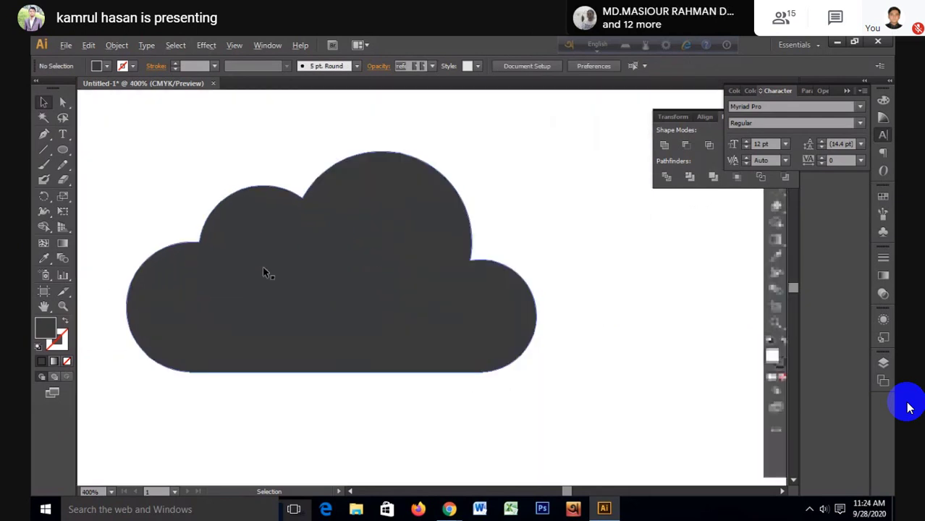
pyautogui.press('alt')
pyautogui.press('alt')
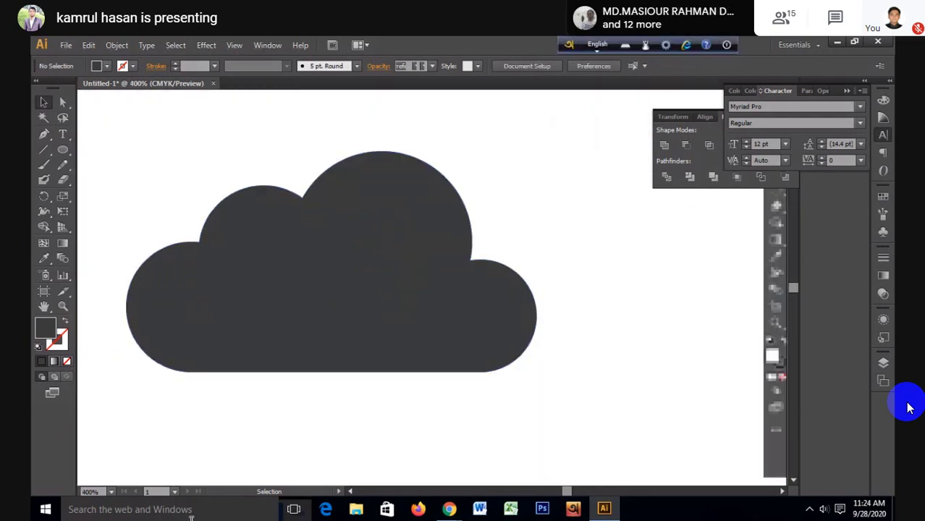
pyautogui.moveTo(221, 163); pyautogui.dragTo(351, 262)
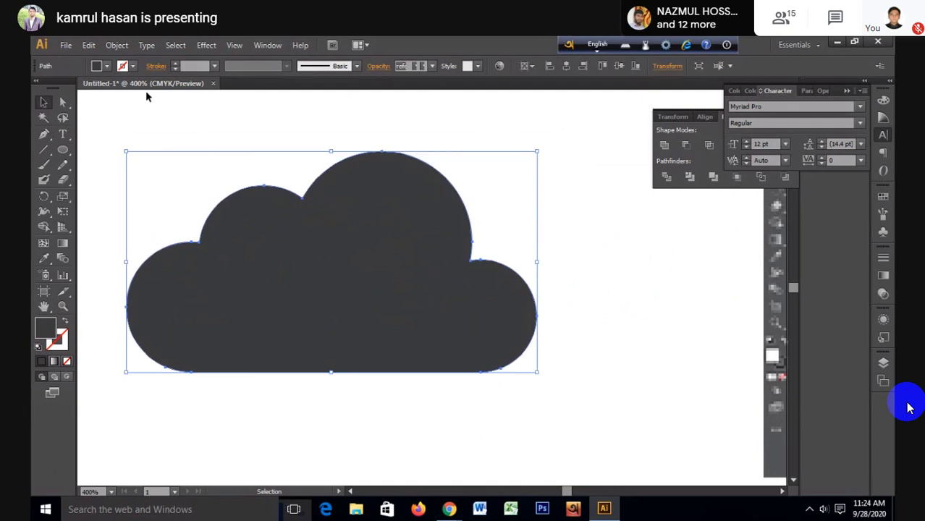
pyautogui.click(132, 66)
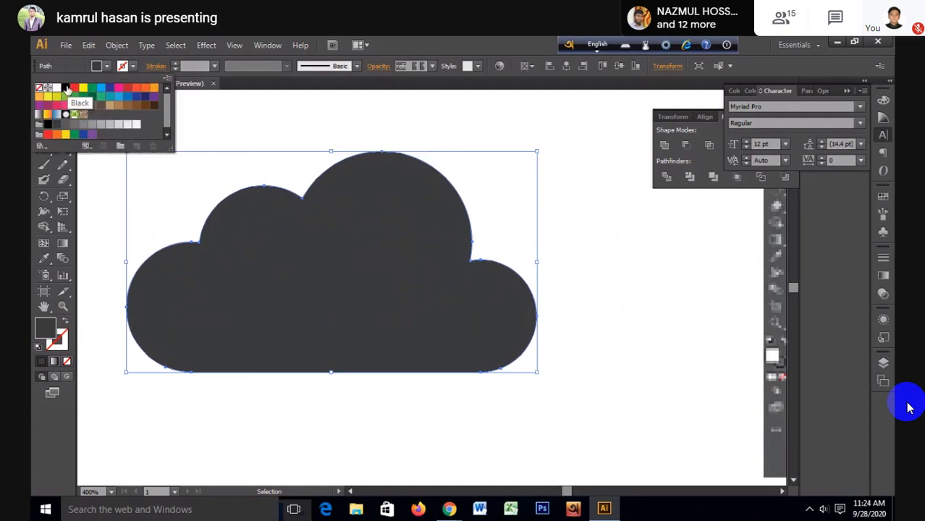
pyautogui.click(66, 89)
pyautogui.click(270, 121)
pyautogui.click(270, 122)
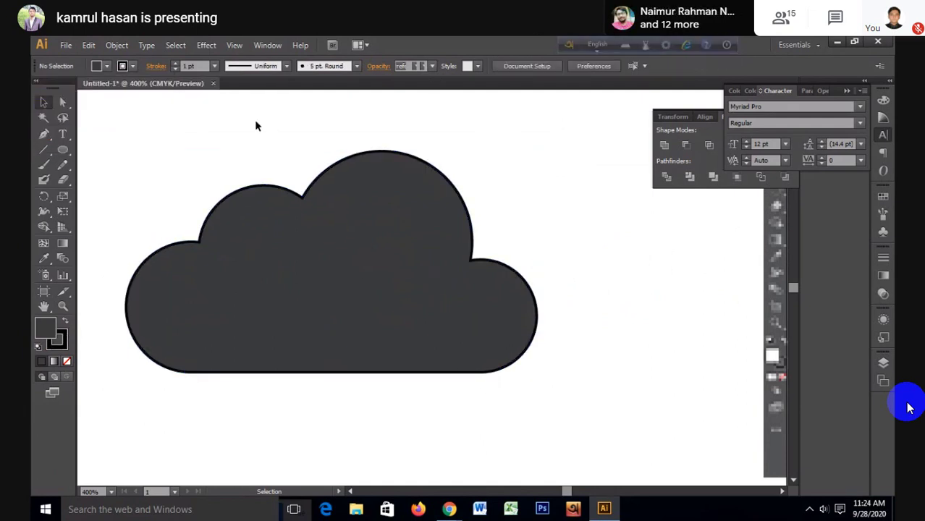
pyautogui.click(354, 224)
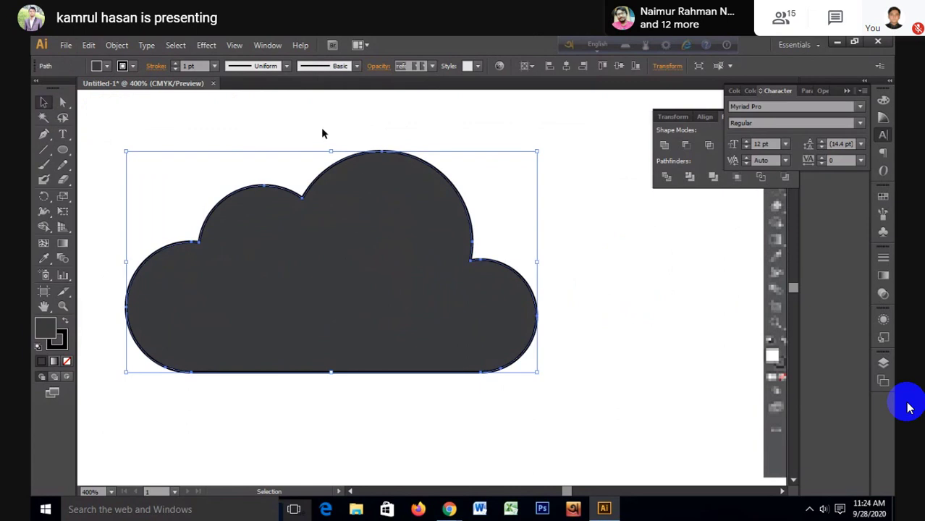
pyautogui.scroll(6, 315, 160)
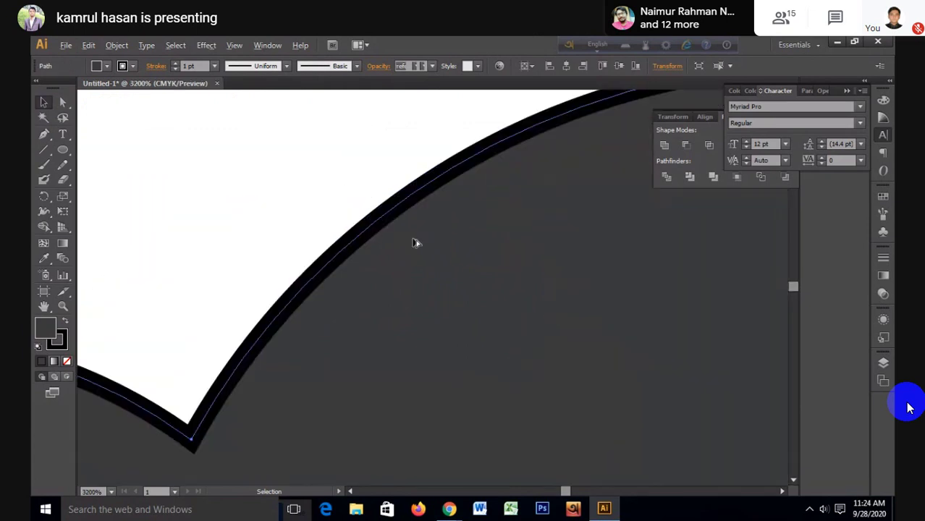
pyautogui.scroll(-1, 416, 243)
pyautogui.scroll(-1, 420, 241)
pyautogui.scroll(-3, 422, 242)
pyautogui.scroll(-4, 427, 250)
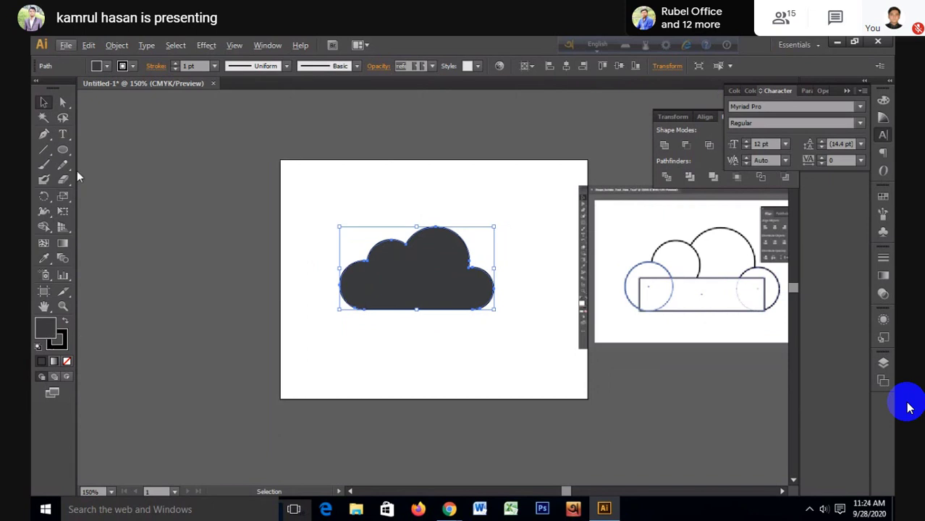
# Step: Set the cloud's fill to None and move it off the artboard, down and right
pyautogui.click(107, 65)
pyautogui.click(37, 83)
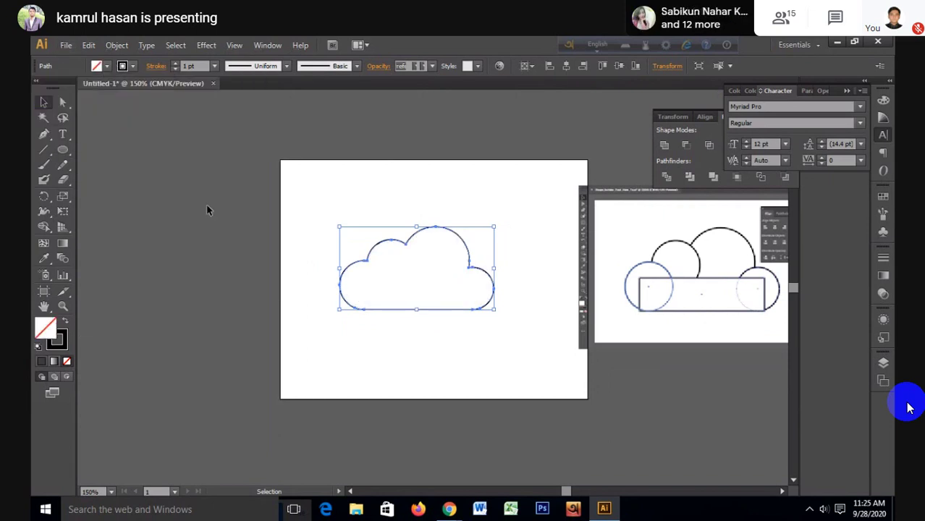
pyautogui.click(207, 206)
pyautogui.scroll(2, 493, 275)
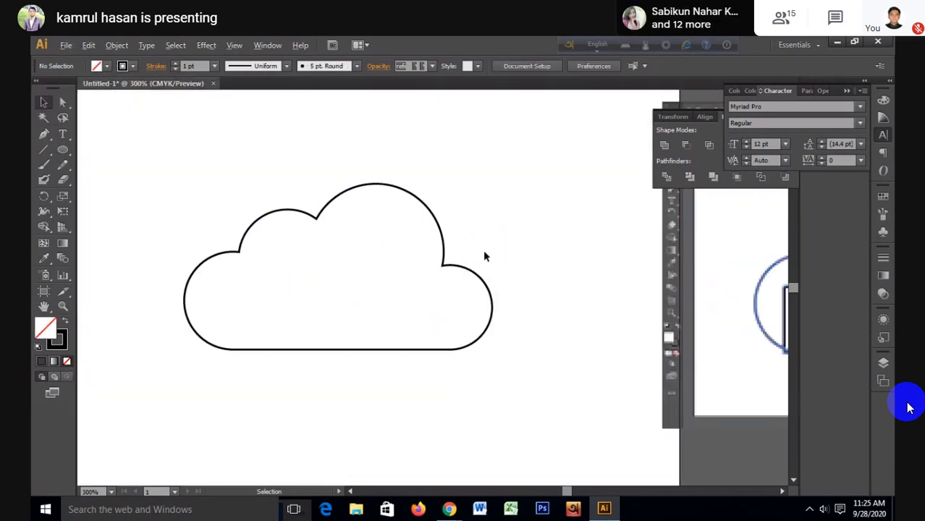
pyautogui.moveTo(330, 176); pyautogui.dragTo(412, 304)
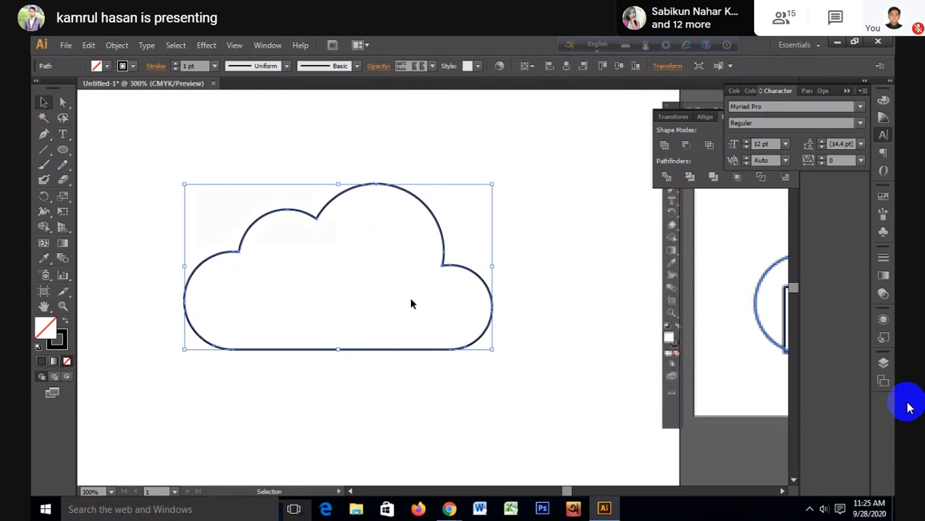
pyautogui.scroll(-2, 408, 299)
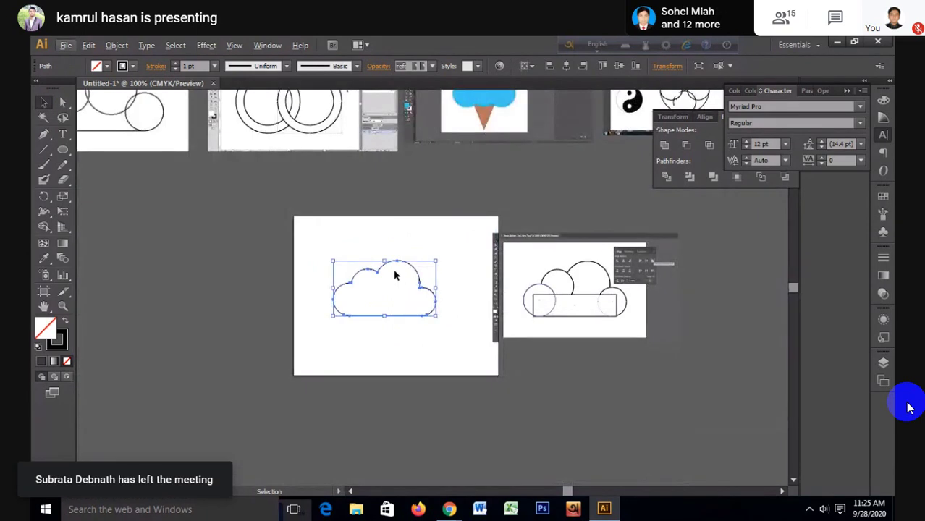
pyautogui.moveTo(388, 260); pyautogui.dragTo(505, 355)
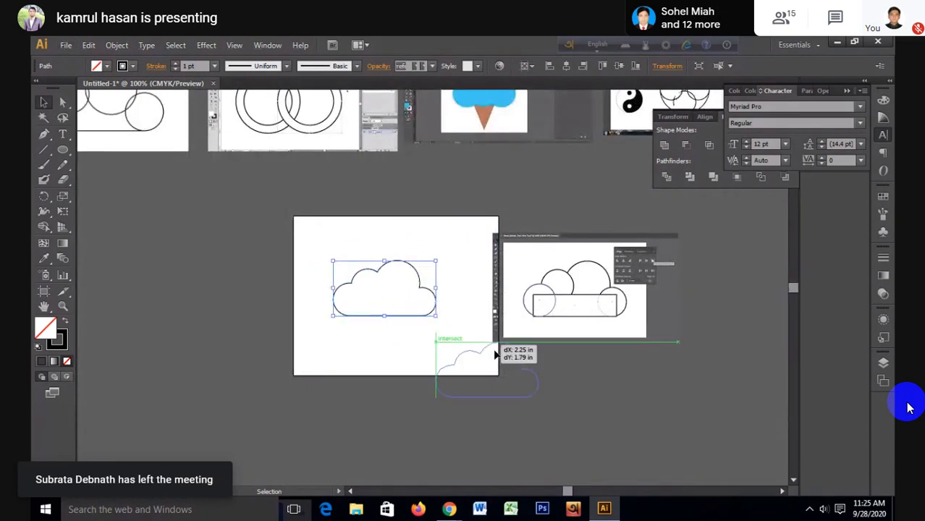
# Step: Draw an ellipse with a white-to-black gradient fill in the artboard's upper left
pyautogui.click(63, 150)
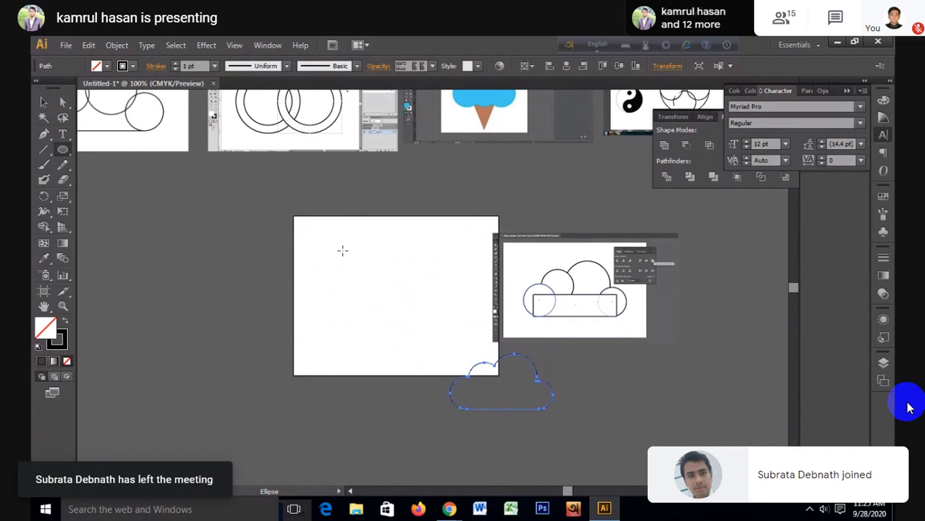
pyautogui.moveTo(305, 245); pyautogui.dragTo(404, 301)
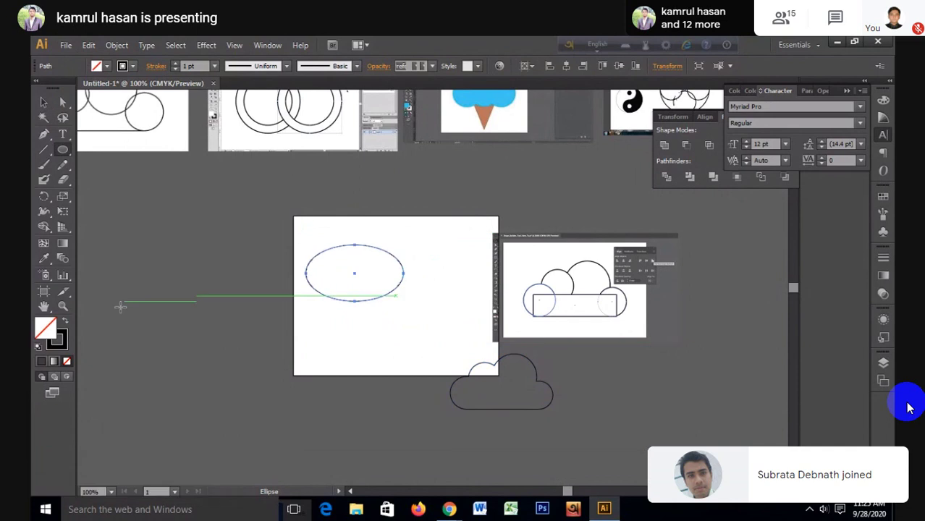
pyautogui.click(64, 321)
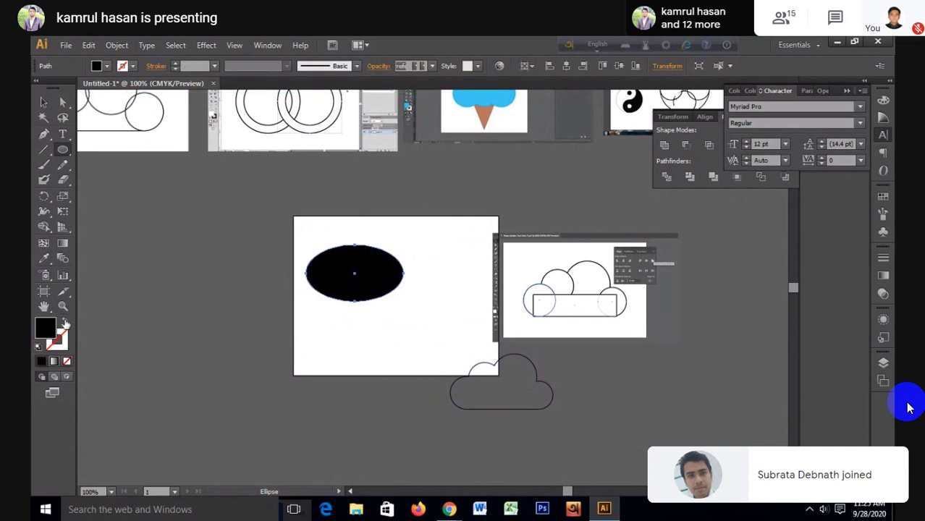
pyautogui.click(54, 361)
pyautogui.press('v')
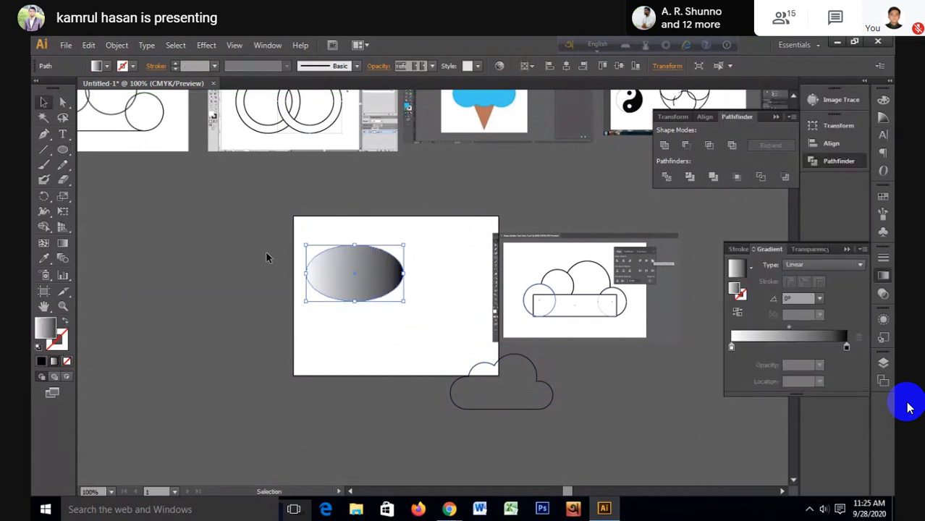
pyautogui.hotkey('ctrl', '+')
pyautogui.hotkey('ctrl', '+')
# Step: Overlap a copy of the ellipse, ungroup the divided pieces and delete both crescents
pyautogui.moveTo(351, 263); pyautogui.dragTo(442, 262)
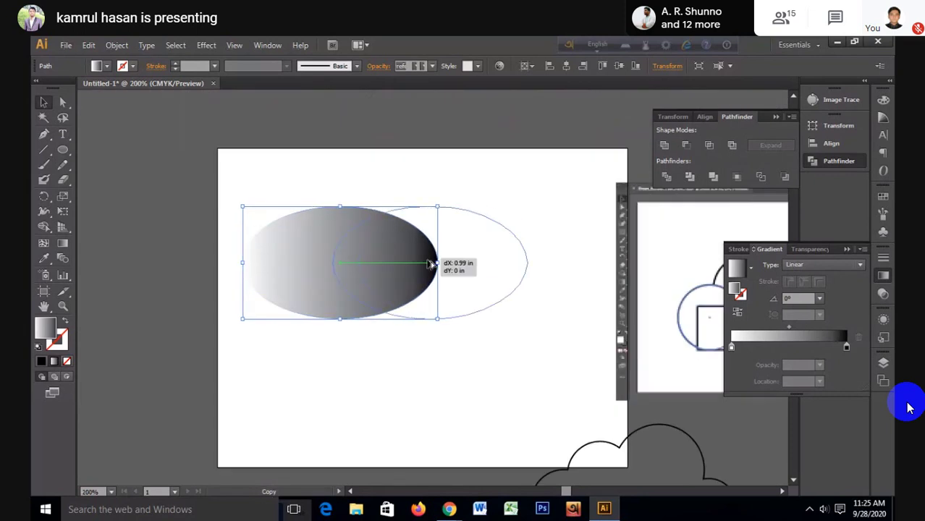
pyautogui.rightClick(418, 238)
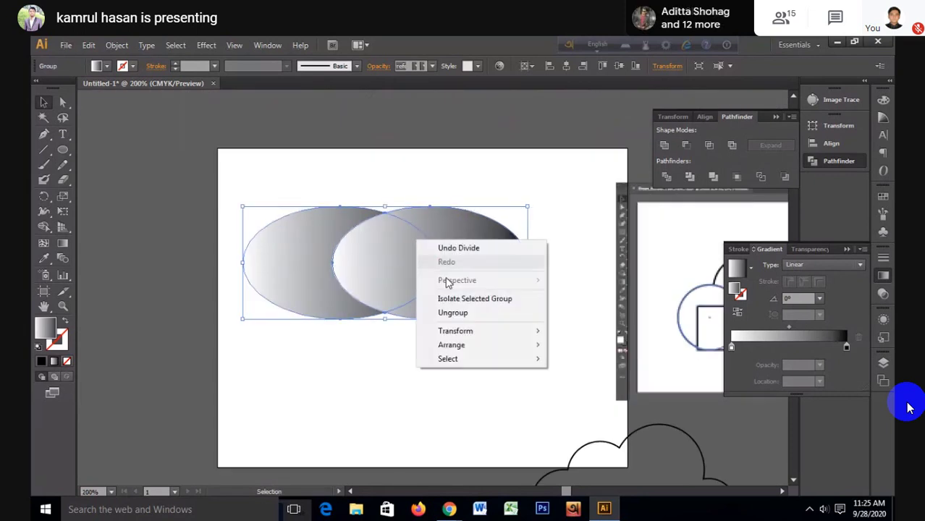
pyautogui.click(463, 313)
pyautogui.click(473, 291)
pyautogui.press('Delete')
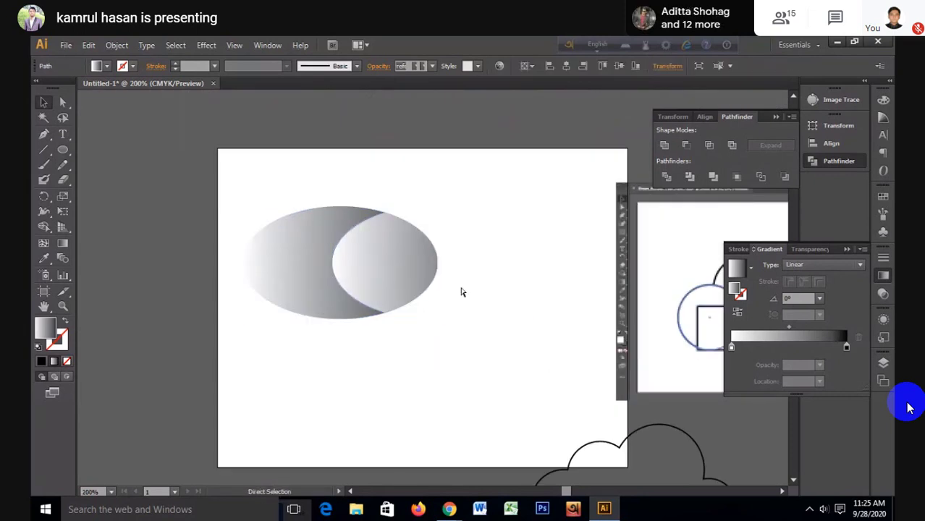
pyautogui.press('Delete')
# Step: Squash the remaining lens into a lower half-shape, then delete both gradient shapes
pyautogui.click(405, 266)
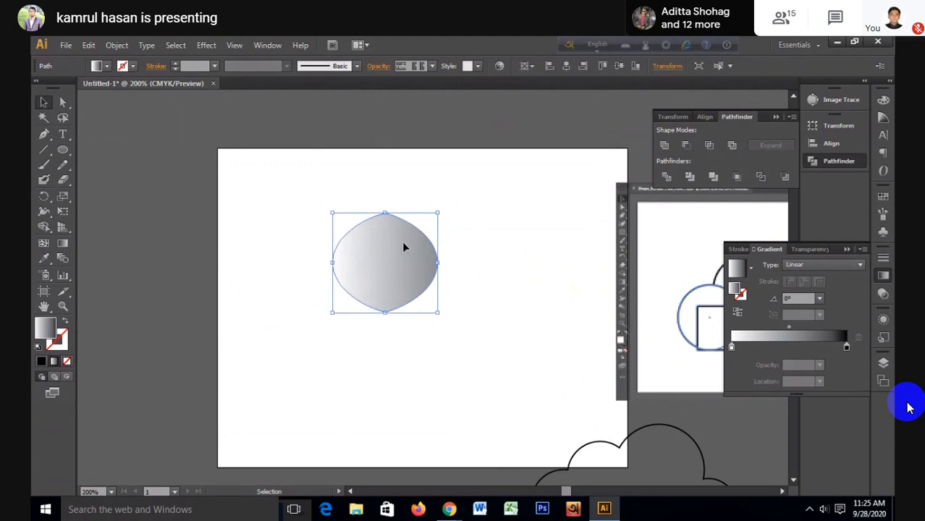
pyautogui.moveTo(386, 214); pyautogui.dragTo(385, 273)
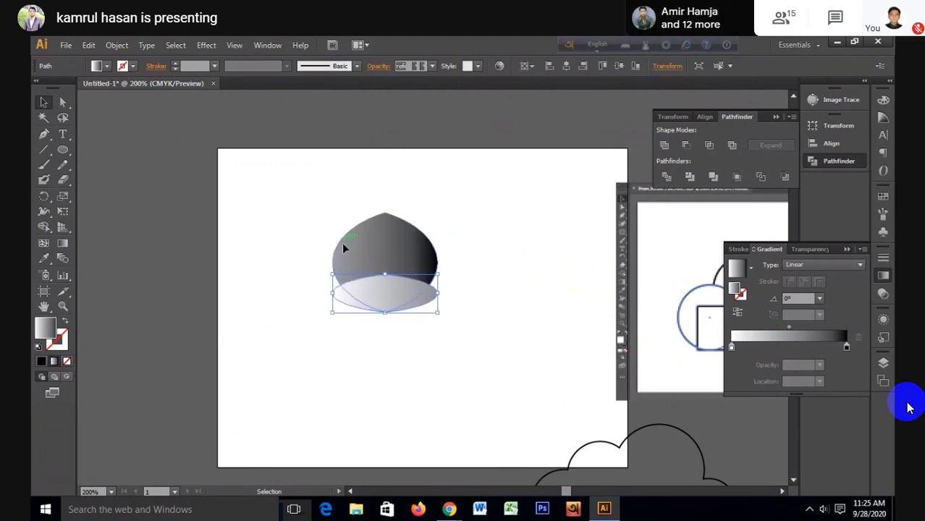
pyautogui.moveTo(342, 241)
pyautogui.mouseDown()
pyautogui.moveTo(424, 323)
pyautogui.moveTo(458, 244)
pyautogui.mouseUp()
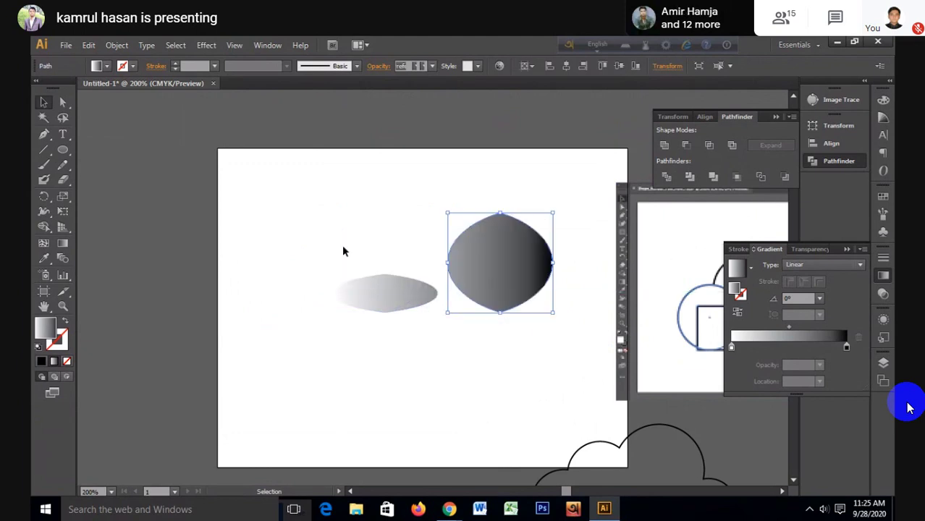
pyautogui.moveTo(344, 250); pyautogui.dragTo(484, 333)
pyautogui.press('Delete')
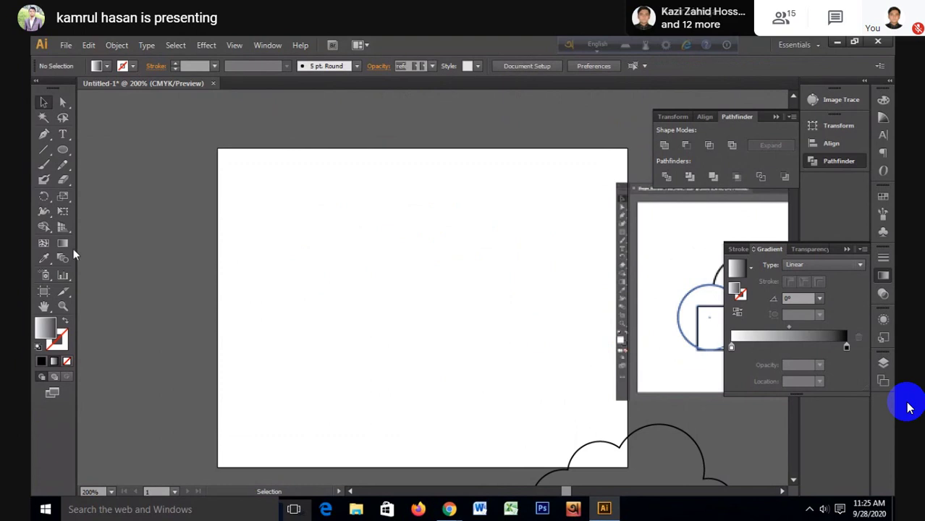
# Step: Draw a gradient circle, copy it into three overlapping circles, and select all three
pyautogui.click(63, 149)
pyautogui.moveTo(295, 234); pyautogui.dragTo(410, 338)
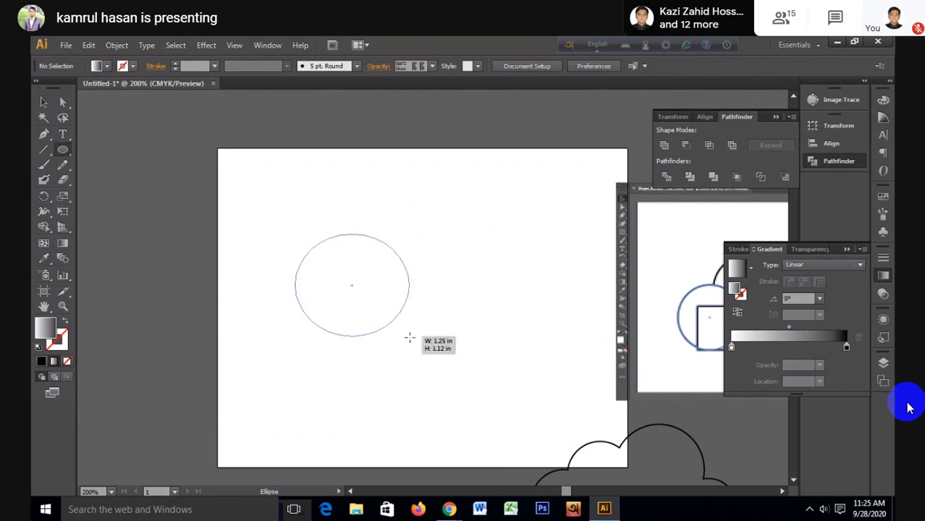
pyautogui.press('v')
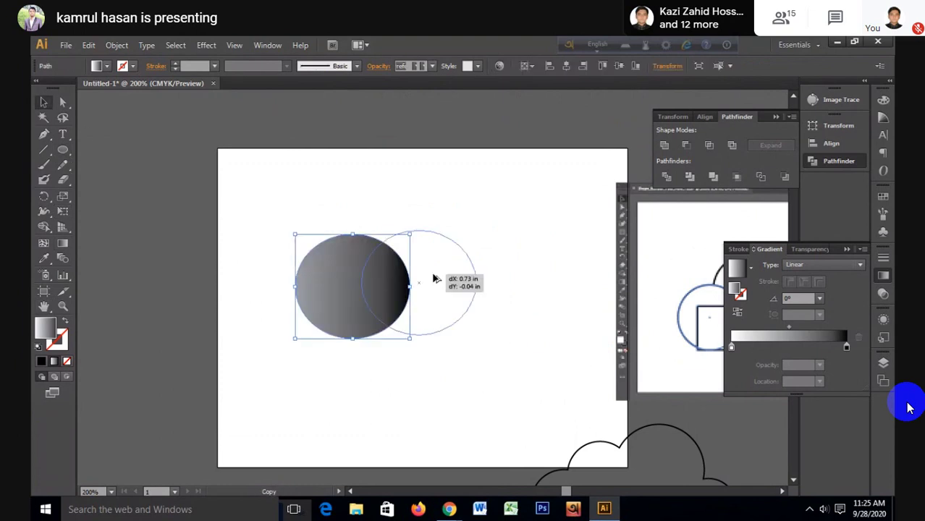
pyautogui.moveTo(389, 281)
pyautogui.mouseDown()
pyautogui.moveTo(454, 277)
pyautogui.moveTo(407, 223)
pyautogui.mouseUp()
pyautogui.moveTo(281, 172); pyautogui.dragTo(491, 394)
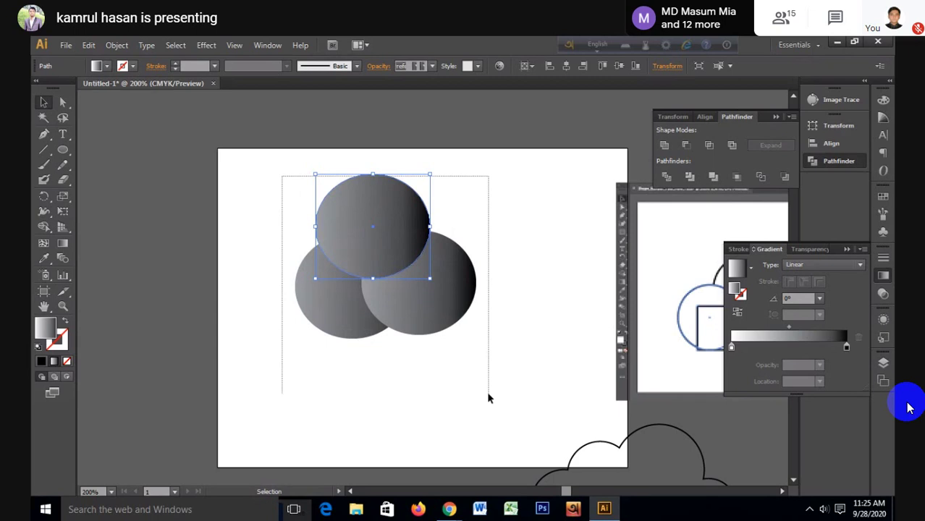
# Step: Remove the three circles' outer regions with Shape Builder, leaving a three-petal shape
pyautogui.click(43, 228)
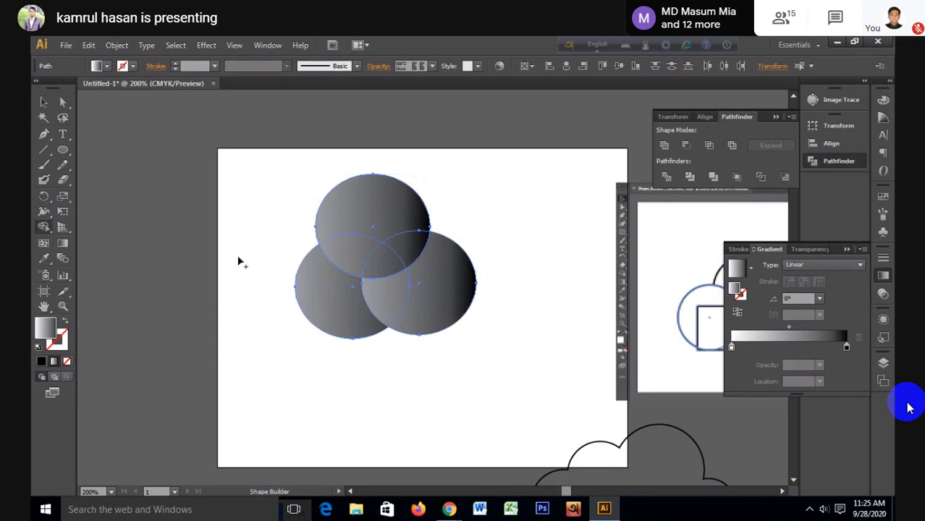
pyautogui.keyDown('alt'); pyautogui.click(320, 251); pyautogui.keyUp('alt')
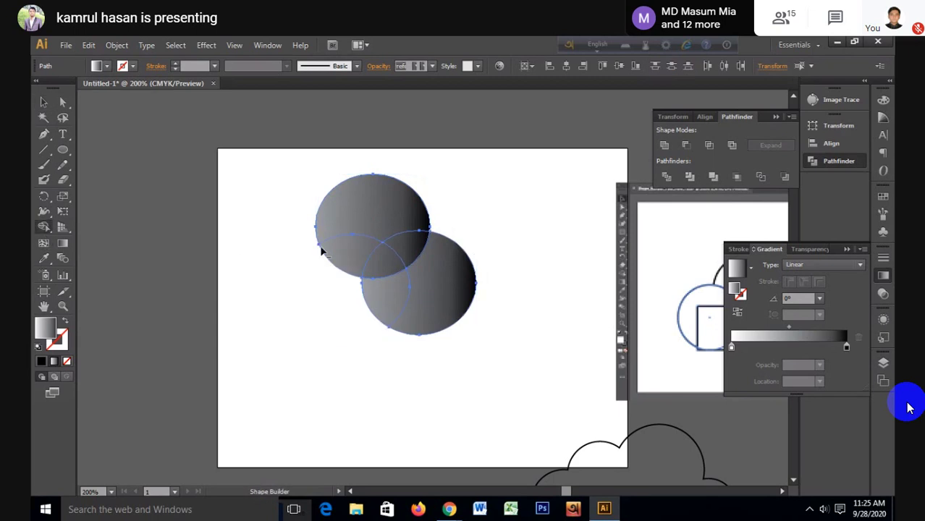
pyautogui.keyDown('alt'); pyautogui.click(355, 211); pyautogui.keyUp('alt')
pyautogui.keyDown('alt'); pyautogui.click(481, 322); pyautogui.keyUp('alt')
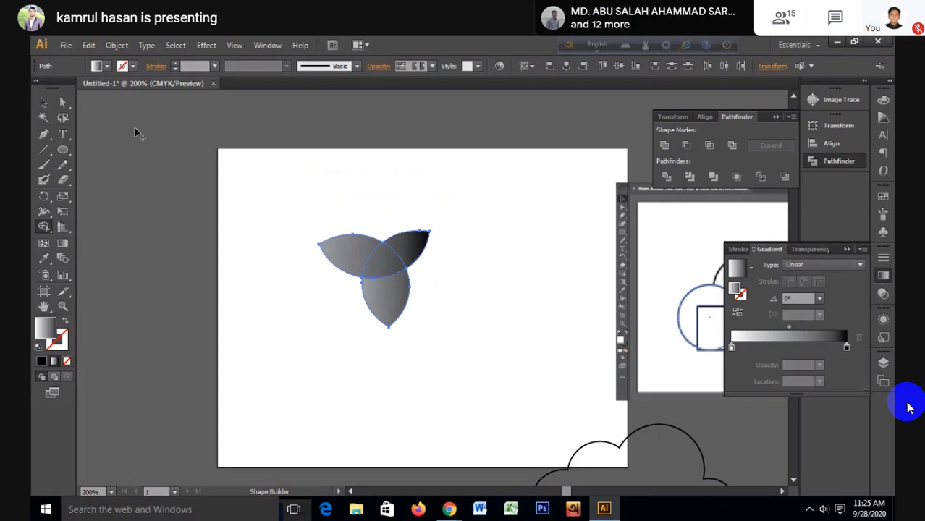
pyautogui.click(44, 104)
pyautogui.click(285, 241)
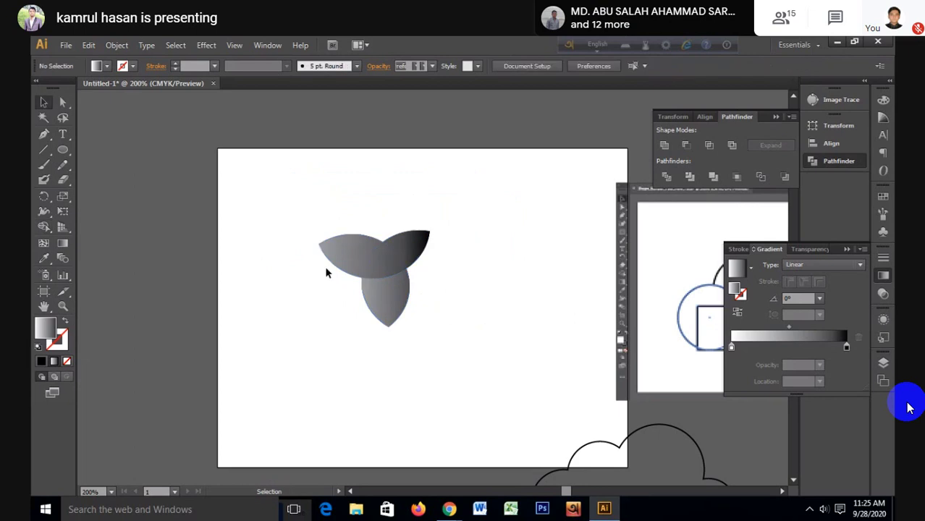
pyautogui.scroll(1, 340, 276)
pyautogui.scroll(1, 341, 277)
pyautogui.click(411, 229)
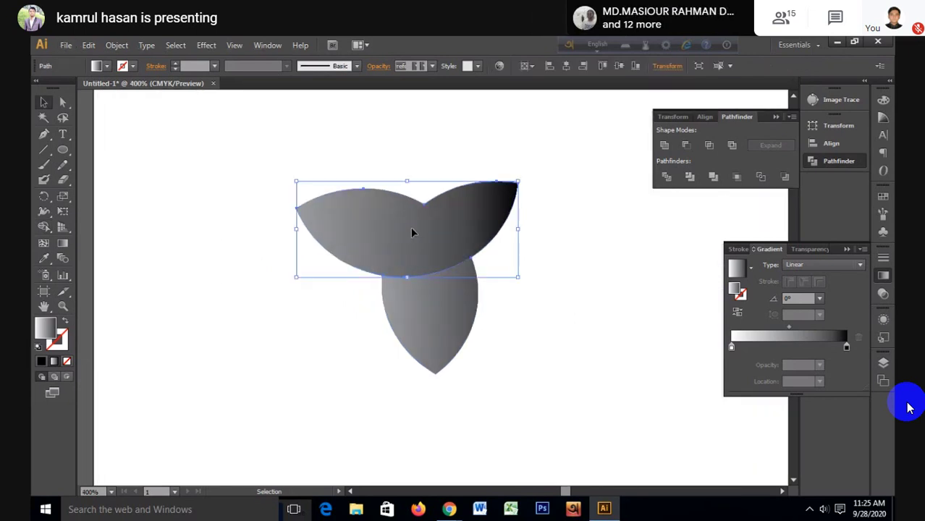
# Step: Set the top petal's gradient to run from pink to yellow
pyautogui.doubleClick(847, 347)
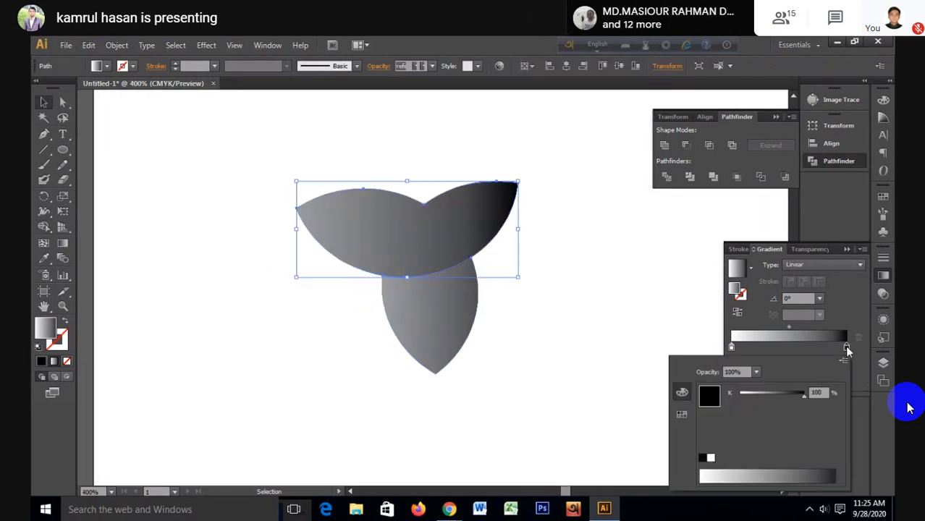
pyautogui.click(682, 414)
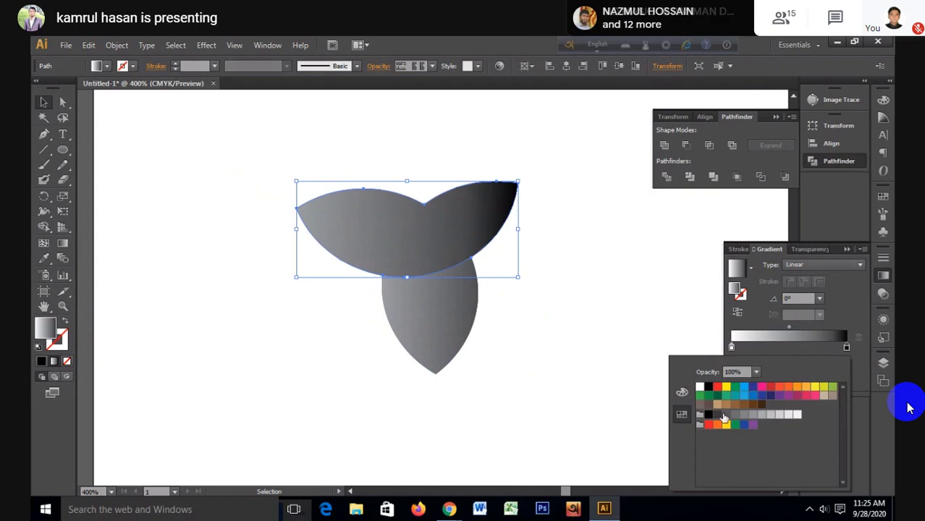
pyautogui.click(812, 397)
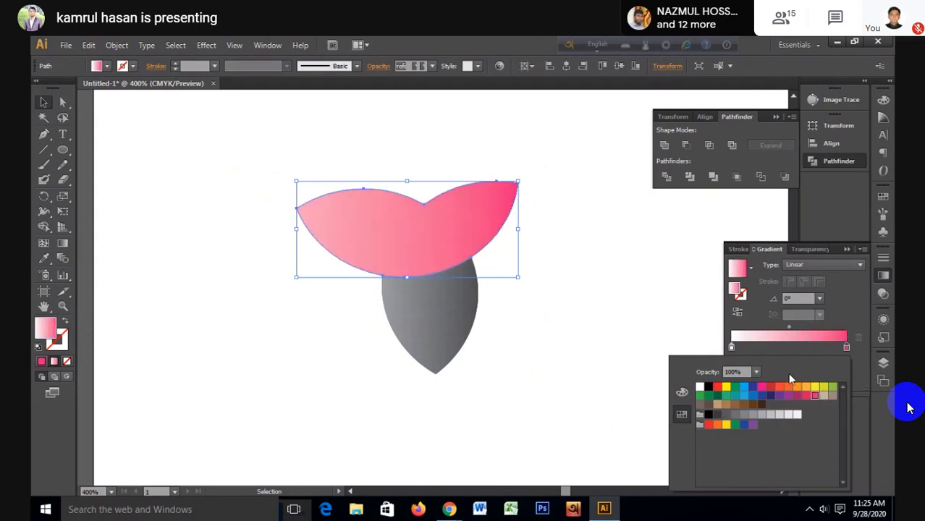
pyautogui.click(732, 348)
pyautogui.doubleClick(732, 347)
pyautogui.click(806, 395)
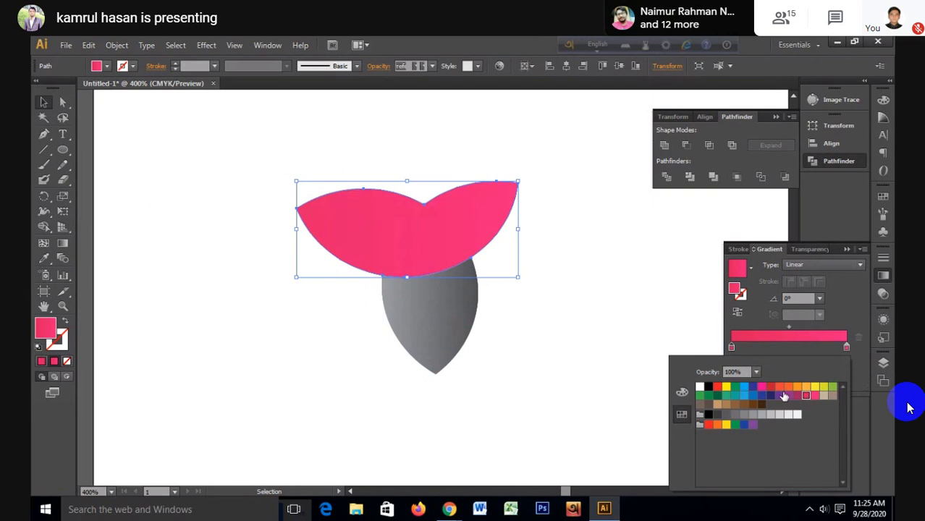
pyautogui.click(823, 389)
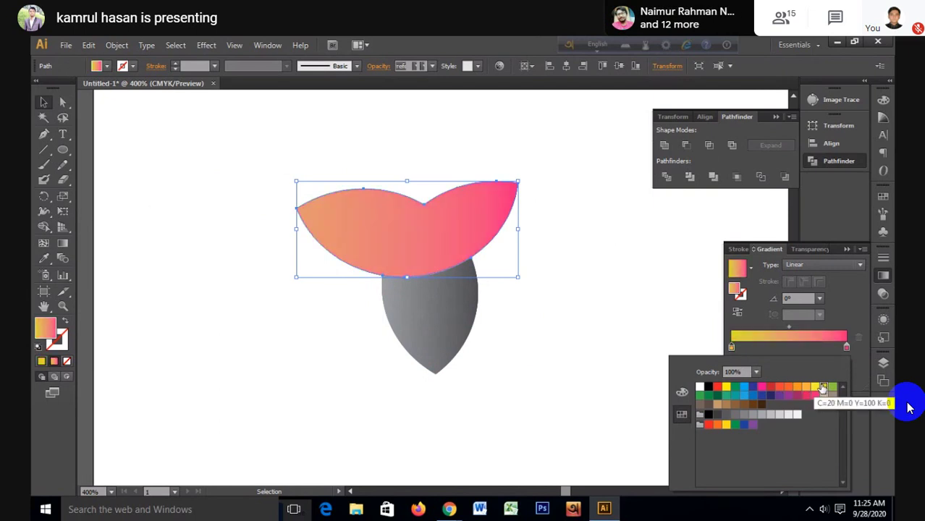
pyautogui.click(568, 366)
# Step: Copy the top petal's pink-to-yellow gradient onto the grey lower petal with the Eyedropper
pyautogui.click(443, 324)
pyautogui.press('i')
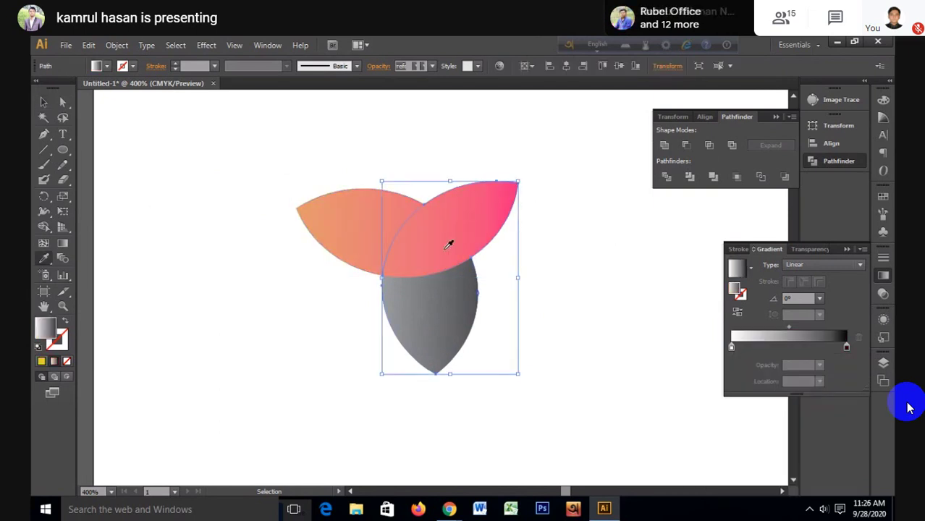
pyautogui.click(450, 244)
pyautogui.click(43, 102)
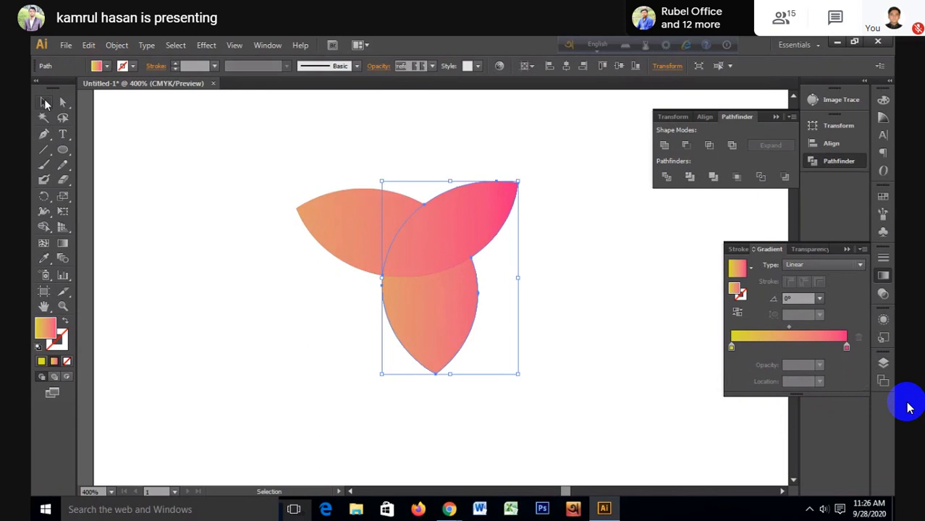
pyautogui.click(189, 262)
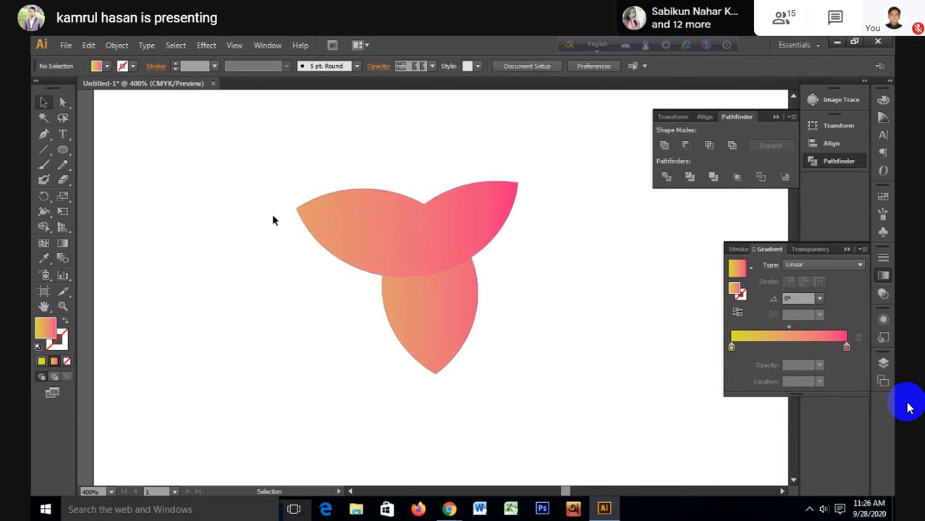
# Step: Re-angle the lower petal's gradient diagonally to 135.5° with the Gradient tool
pyautogui.click(416, 308)
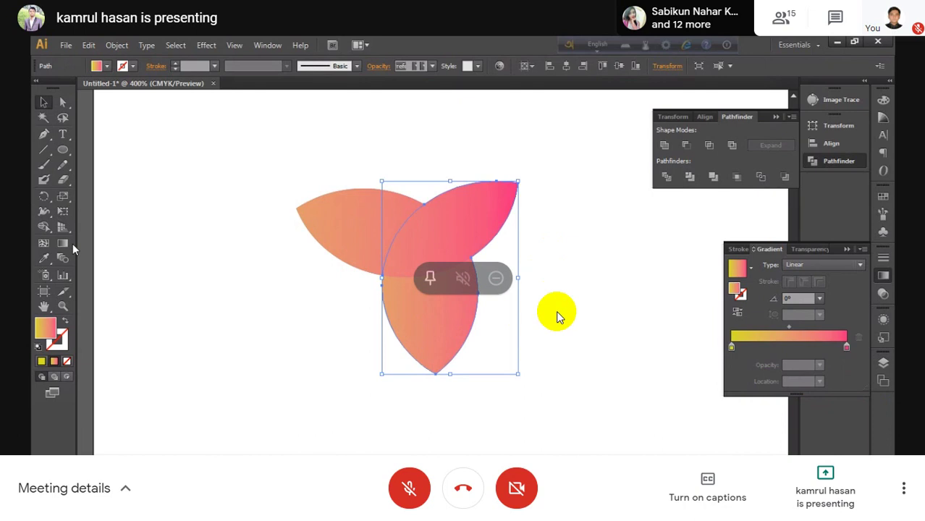
pyautogui.press('g')
pyautogui.moveTo(351, 283)
pyautogui.mouseDown()
pyautogui.moveTo(479, 346)
pyautogui.moveTo(355, 223)
pyautogui.mouseUp()
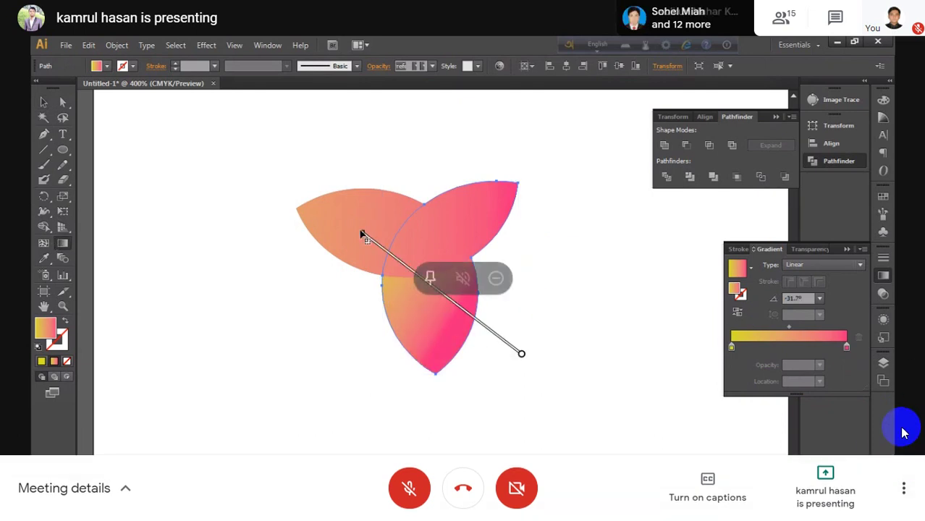
pyautogui.moveTo(519, 390); pyautogui.dragTo(352, 187)
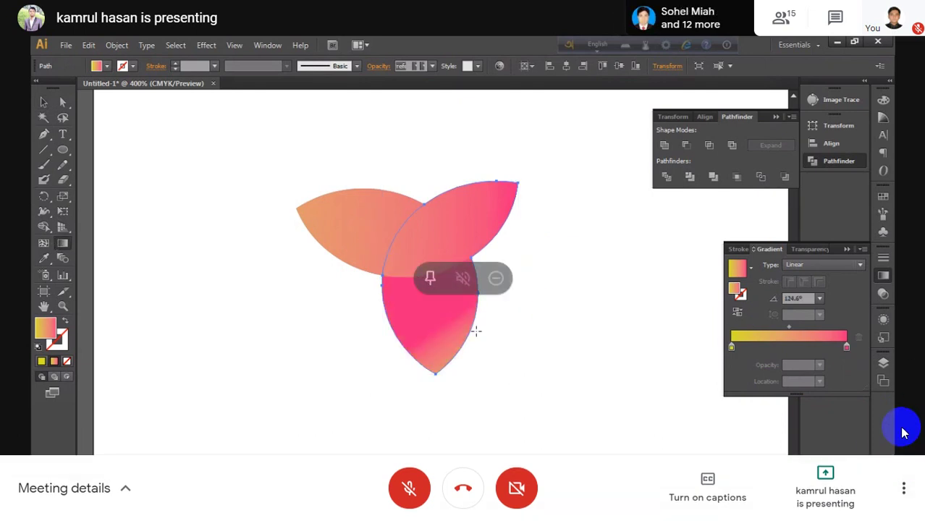
pyautogui.click(37, 102)
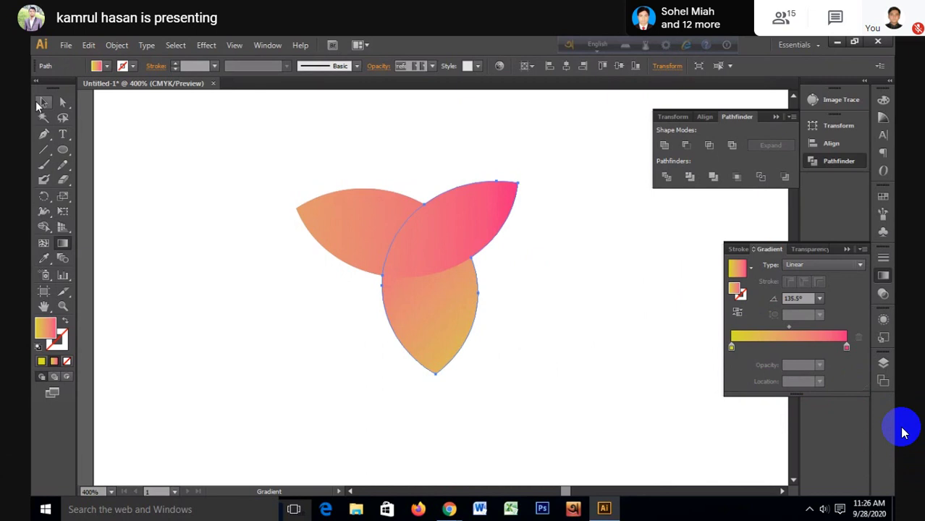
pyautogui.click(165, 221)
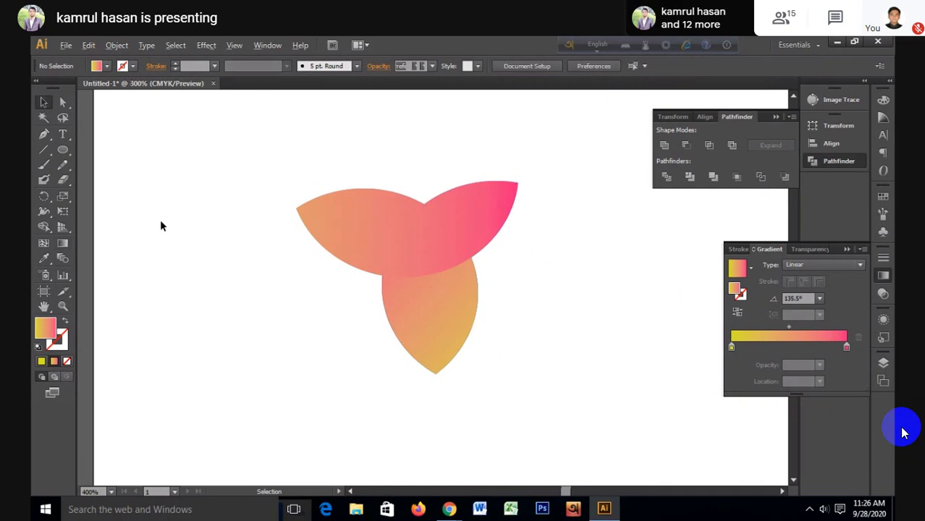
pyautogui.scroll(-3, 161, 223)
# Step: Move the gradient flower and cloud group off the artboard and bring the reference screenshot onto it
pyautogui.scroll(-1, 162, 224)
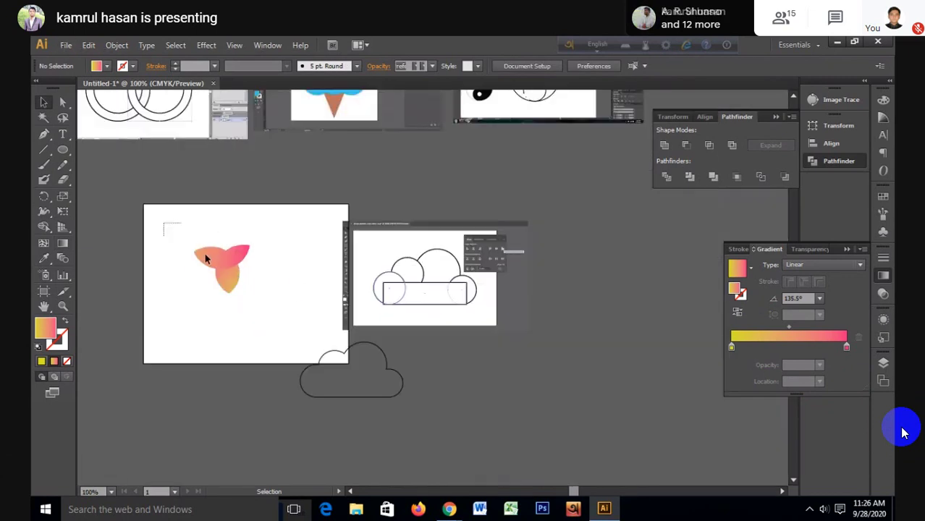
pyautogui.moveTo(249, 287); pyautogui.dragTo(482, 382)
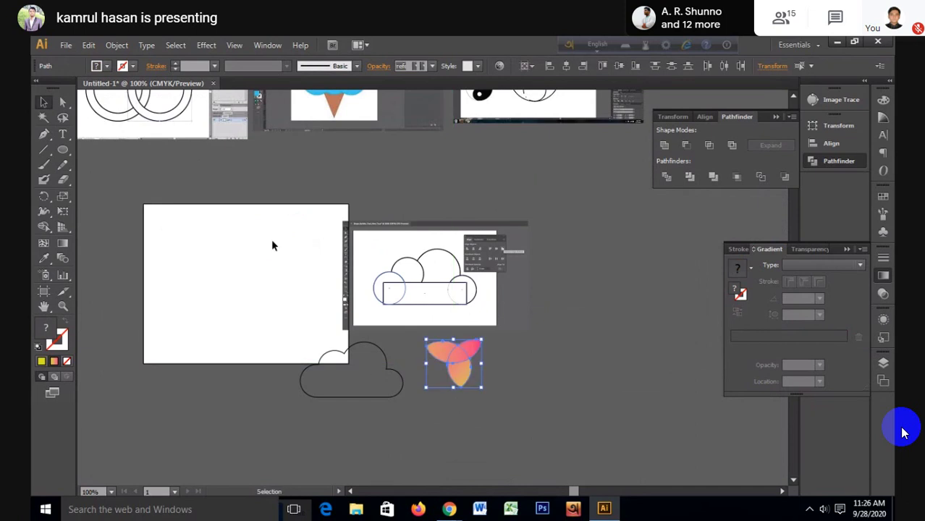
pyautogui.moveTo(272, 245)
pyautogui.mouseDown()
pyautogui.moveTo(381, 354)
pyautogui.moveTo(646, 349)
pyautogui.mouseUp()
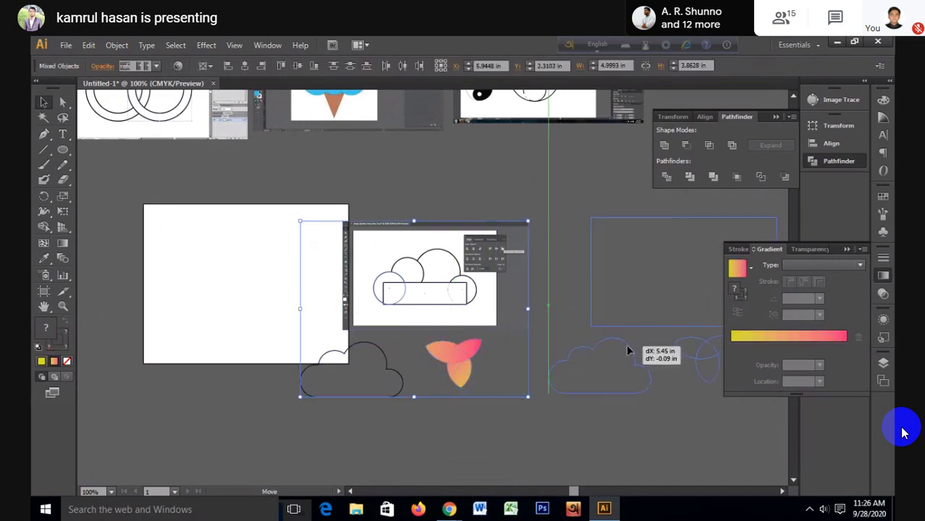
pyautogui.click(493, 335)
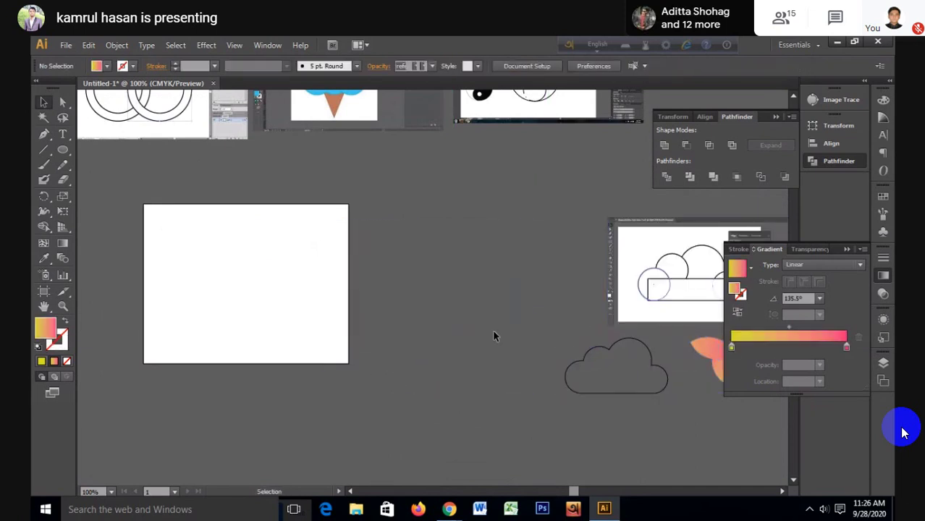
pyautogui.moveTo(304, 263); pyautogui.dragTo(389, 281)
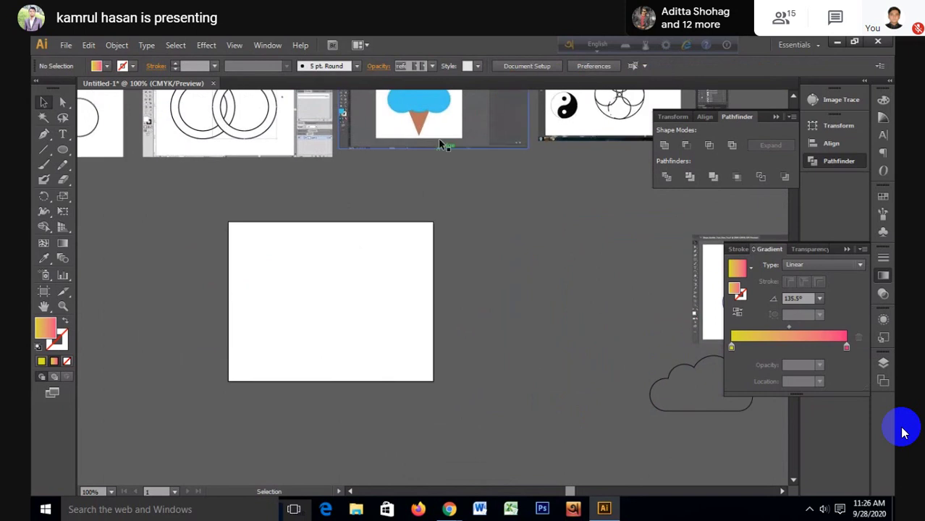
pyautogui.moveTo(439, 138); pyautogui.dragTo(333, 342)
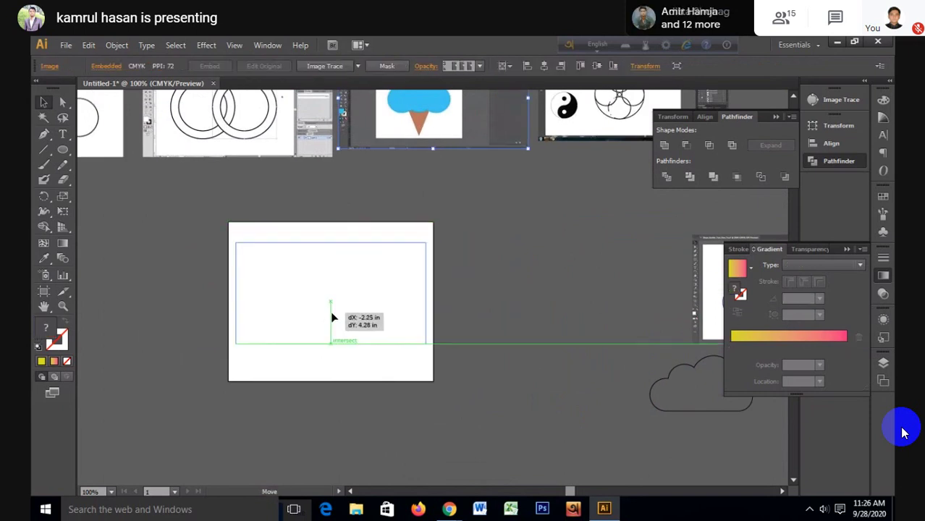
pyautogui.scroll(2, 316, 327)
pyautogui.scroll(1, 311, 330)
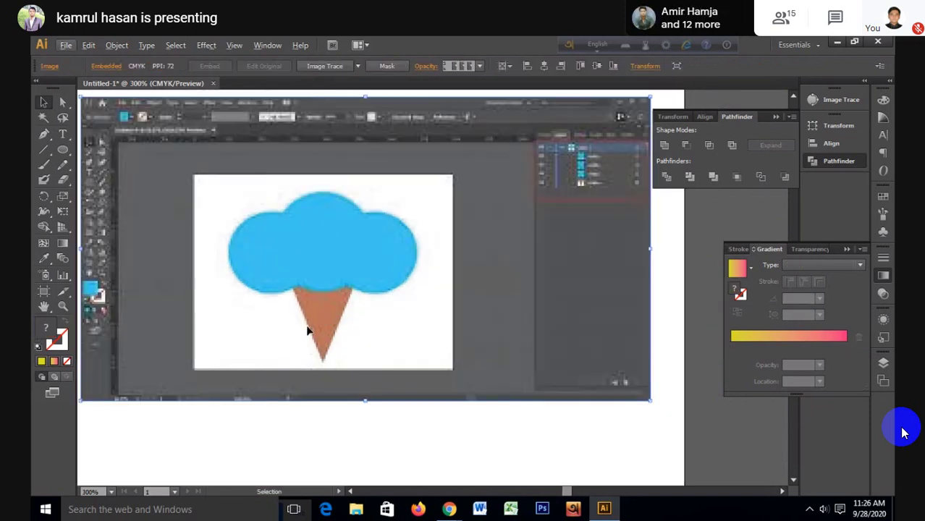
# Step: Draw a solid blue circle over the cloud's left bump and drag a copy rightward
pyautogui.moveTo(60, 153); pyautogui.dragTo(109, 180)
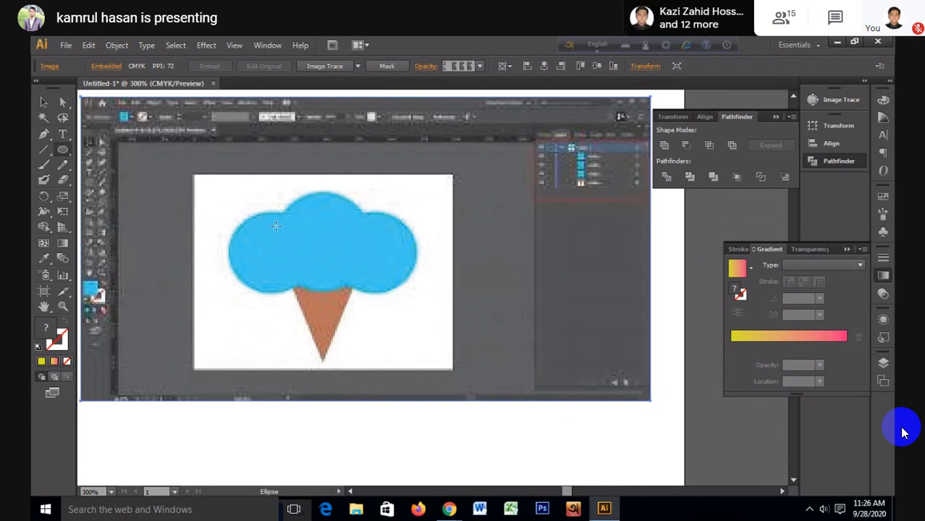
pyautogui.moveTo(249, 217)
pyautogui.mouseDown()
pyautogui.moveTo(325, 273)
pyautogui.moveTo(327, 282)
pyautogui.moveTo(311, 283)
pyautogui.mouseUp()
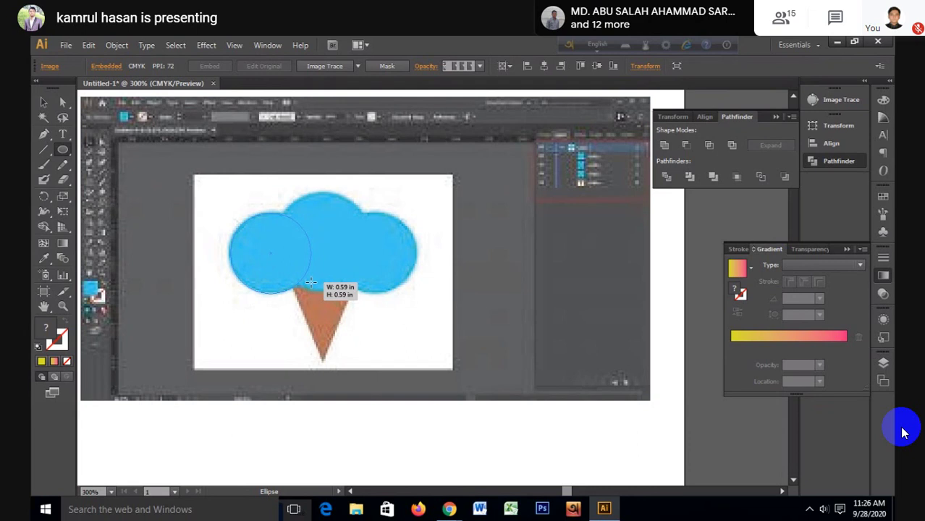
pyautogui.moveTo(310, 283); pyautogui.dragTo(311, 283)
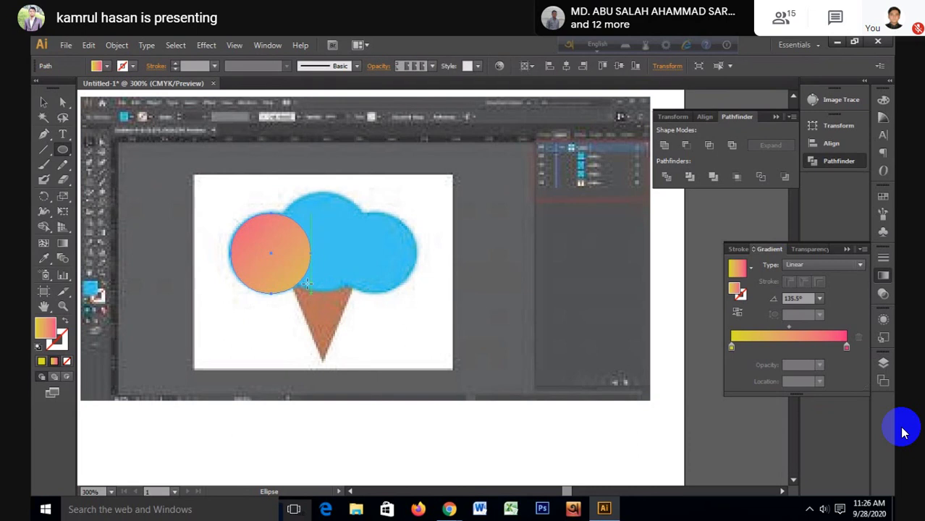
pyautogui.click(106, 70)
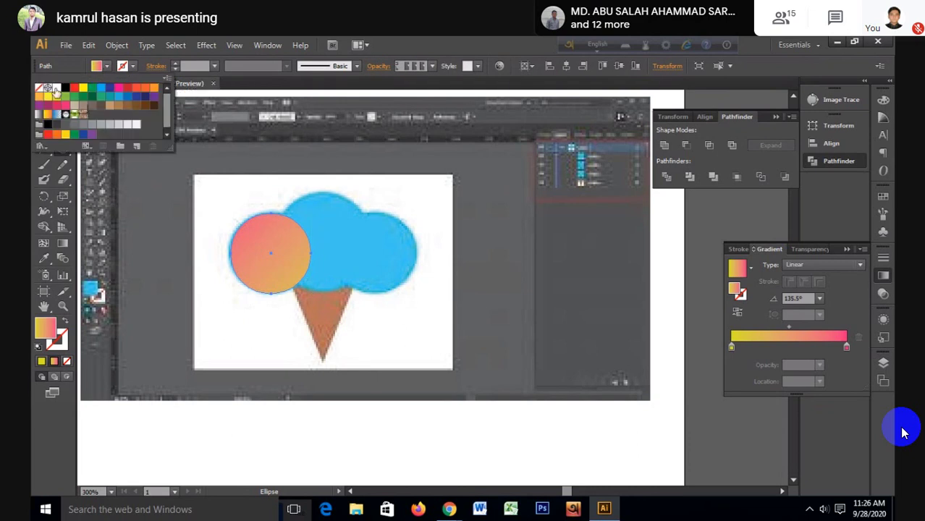
pyautogui.click(100, 88)
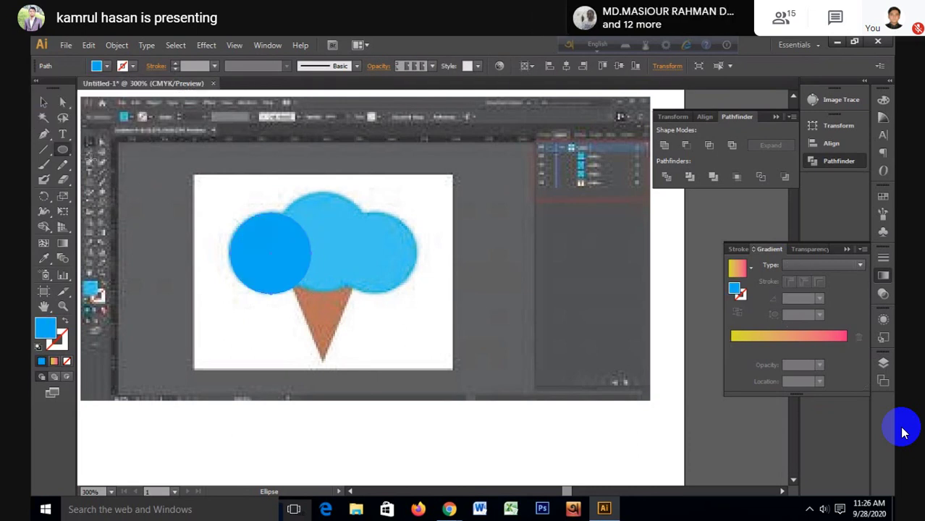
pyautogui.click(43, 101)
pyautogui.click(284, 238)
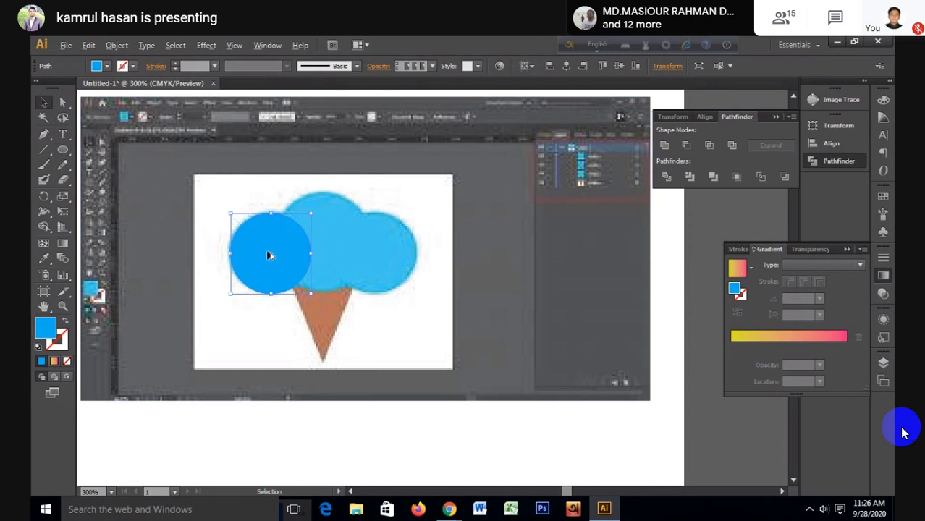
pyautogui.moveTo(276, 260); pyautogui.dragTo(371, 261)
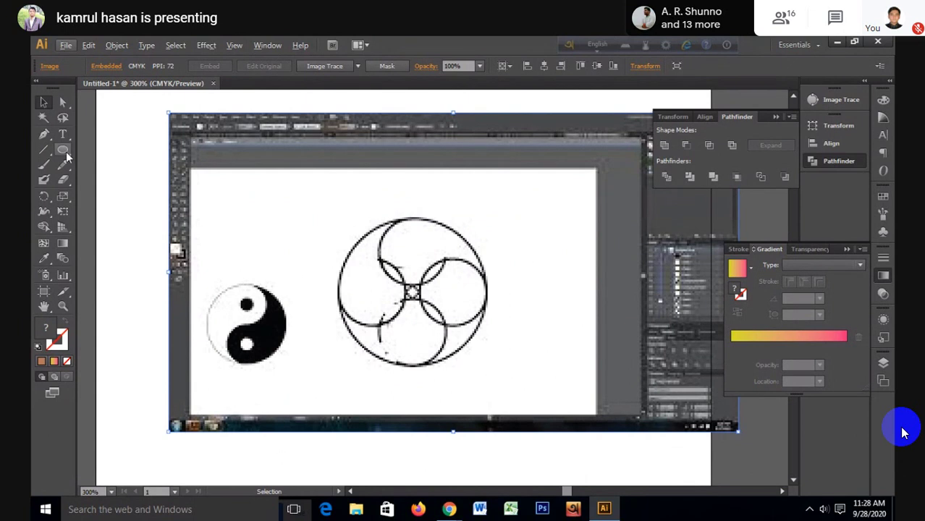
# Step: Ready the Ellipse tool with no fill and a brown outline for tracing
pyautogui.click(148, 161)
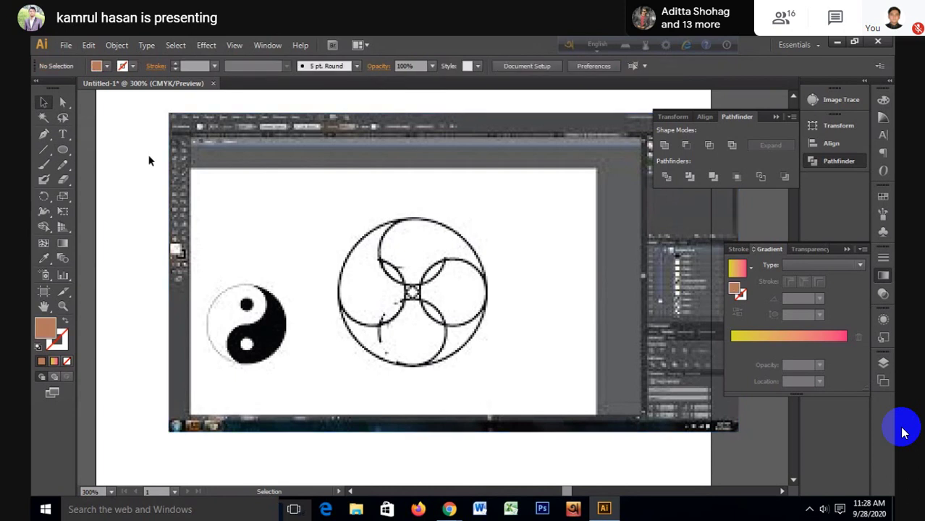
pyautogui.click(63, 150)
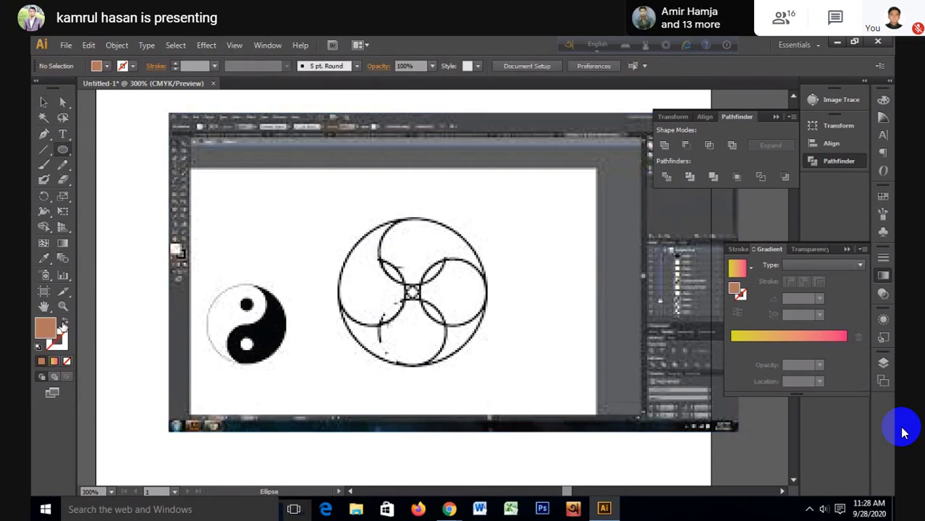
pyautogui.click(65, 323)
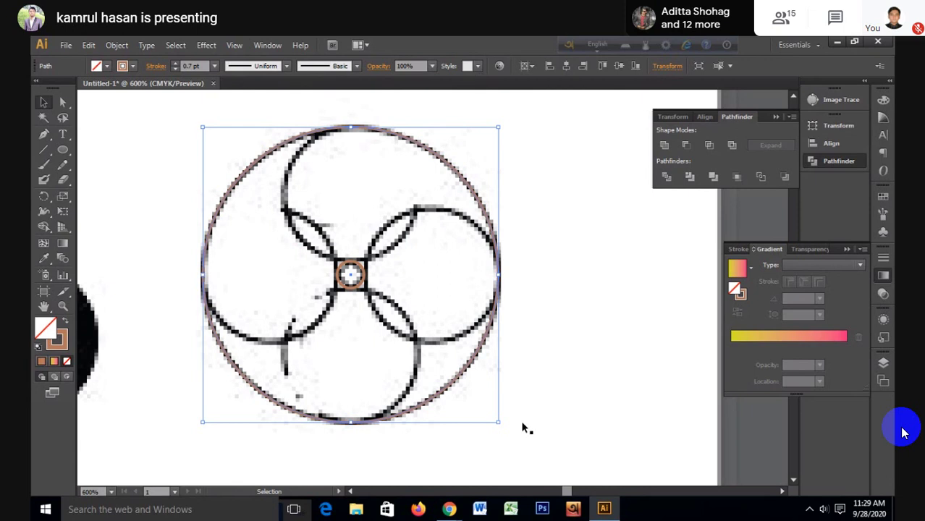
# Step: Show the rulers and place vertical and horizontal guides through the circle's centre
pyautogui.press('a')
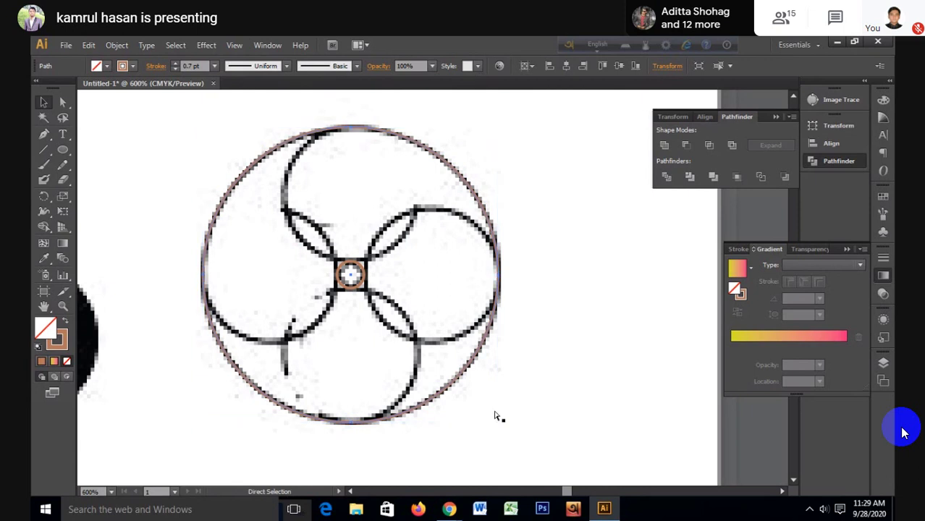
pyautogui.press('v')
pyautogui.hotkey('ctrl', 'r')
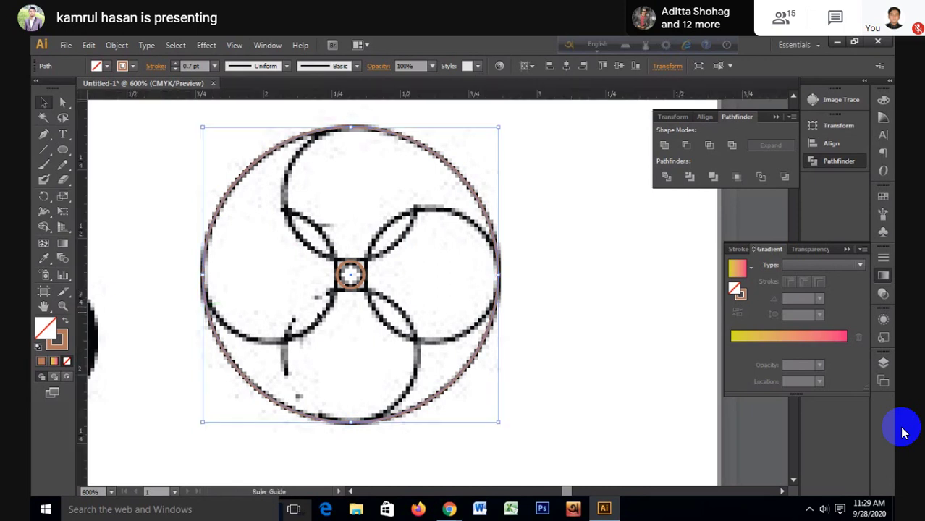
pyautogui.moveTo(81, 311); pyautogui.dragTo(351, 315)
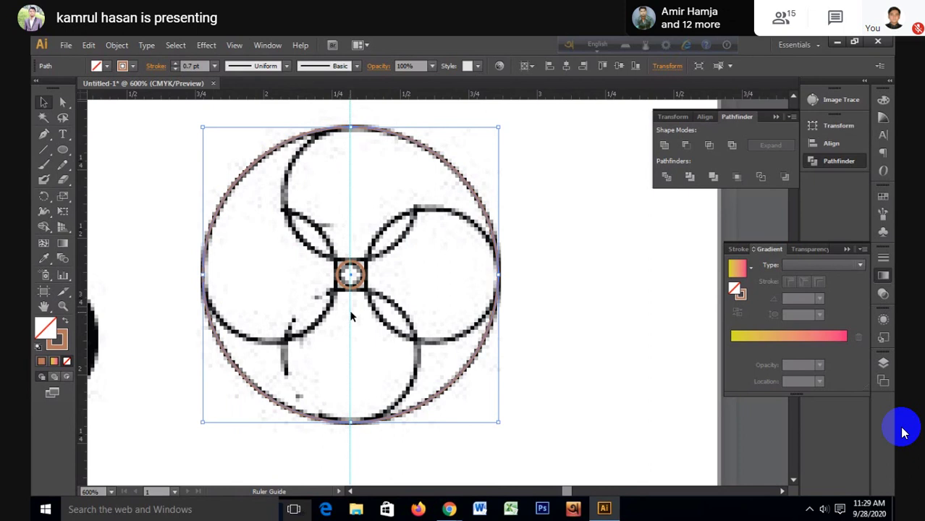
pyautogui.press('a')
pyautogui.hotkey('ctrl', ';')
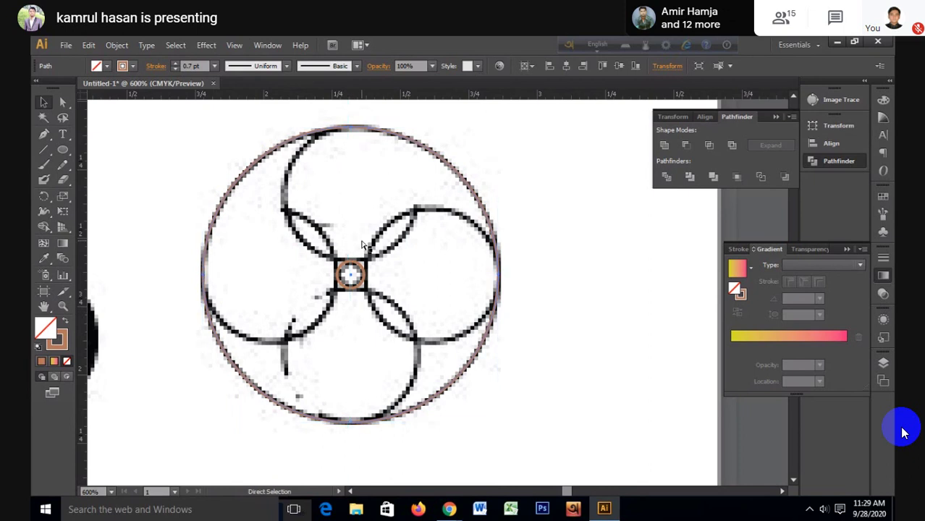
pyautogui.press('v')
pyautogui.moveTo(83, 313); pyautogui.dragTo(351, 288)
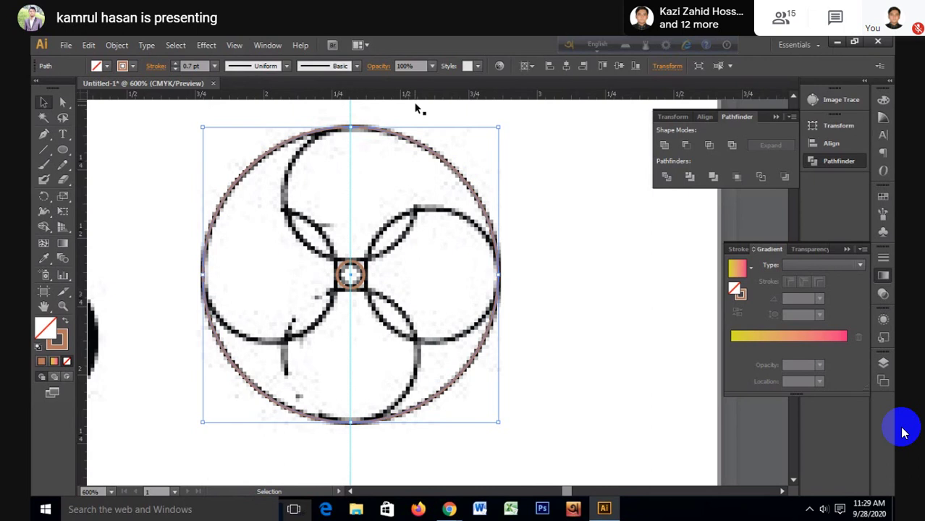
pyautogui.moveTo(422, 94); pyautogui.dragTo(447, 280)
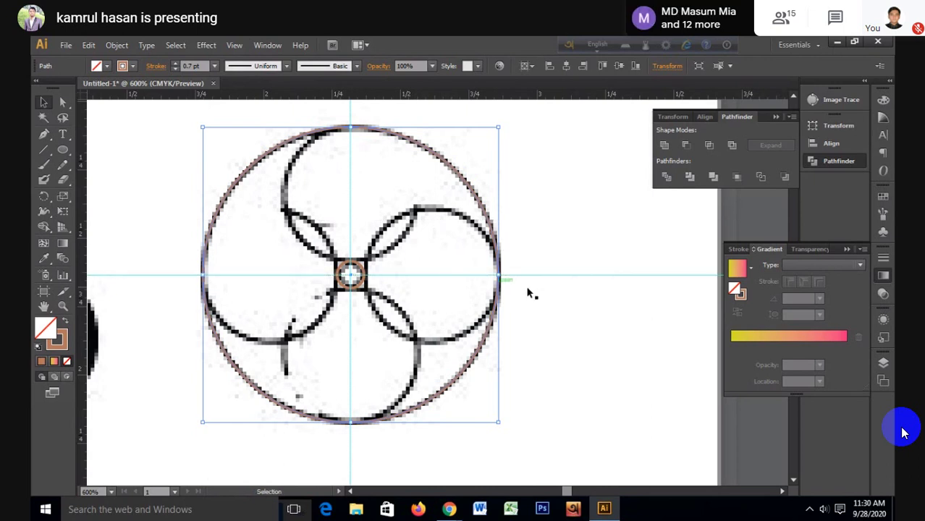
# Step: Select the outer traced circle, not the reference image, and shrink it to about 1.02 in
pyautogui.click(568, 304)
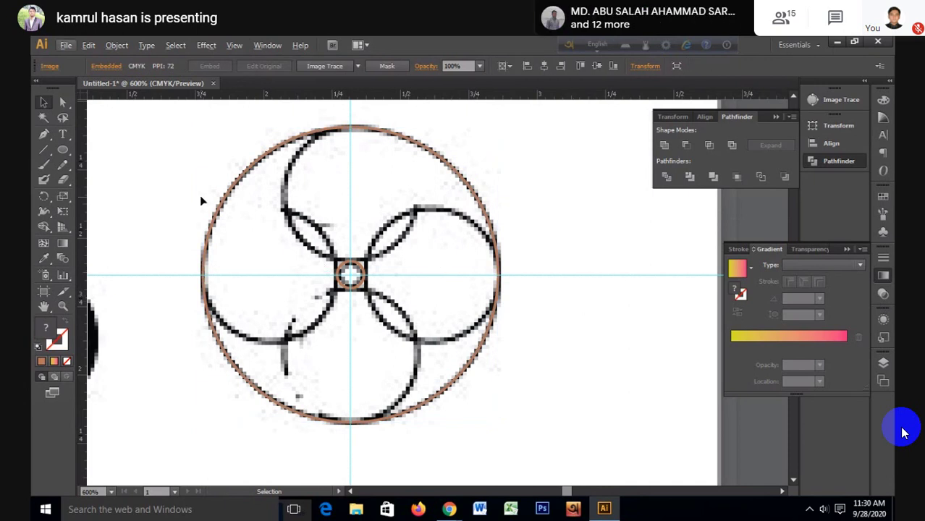
pyautogui.moveTo(210, 203); pyautogui.dragTo(472, 396)
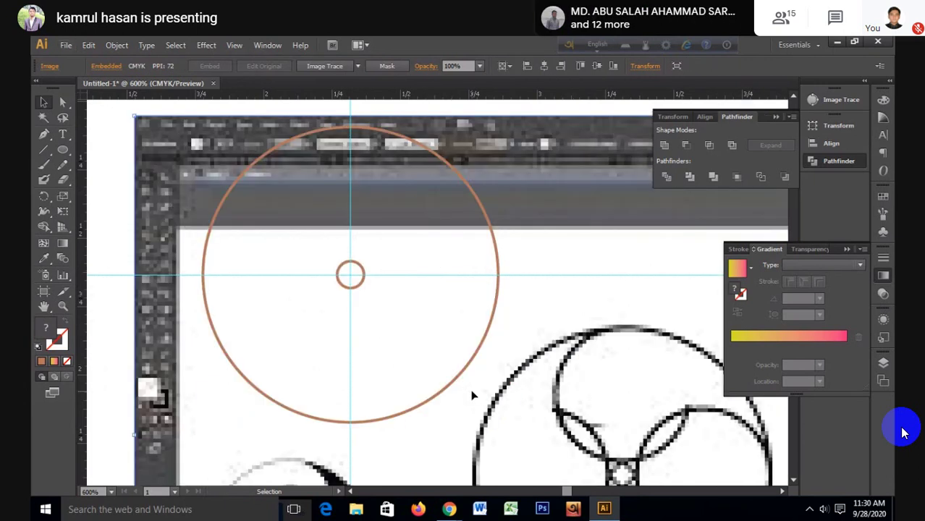
pyautogui.hotkey('ctrl', 'z')
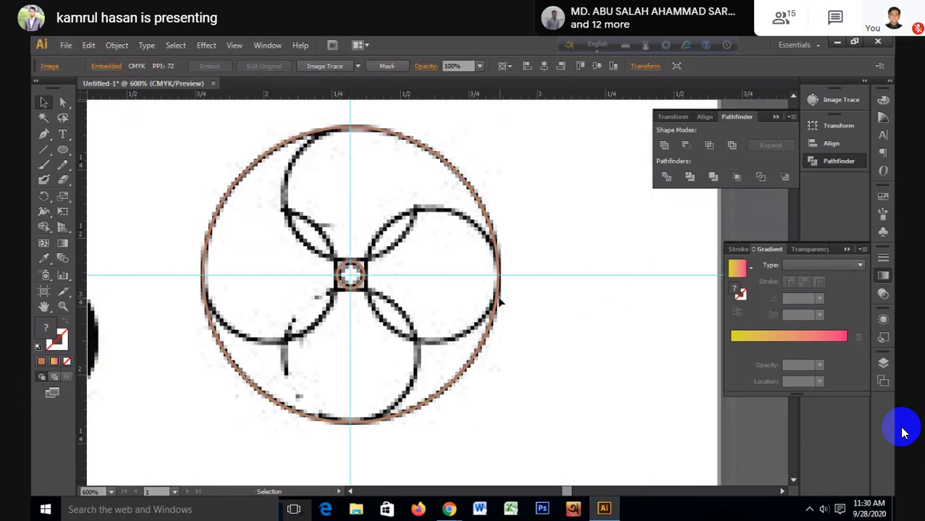
pyautogui.click(495, 300)
pyautogui.click(565, 318)
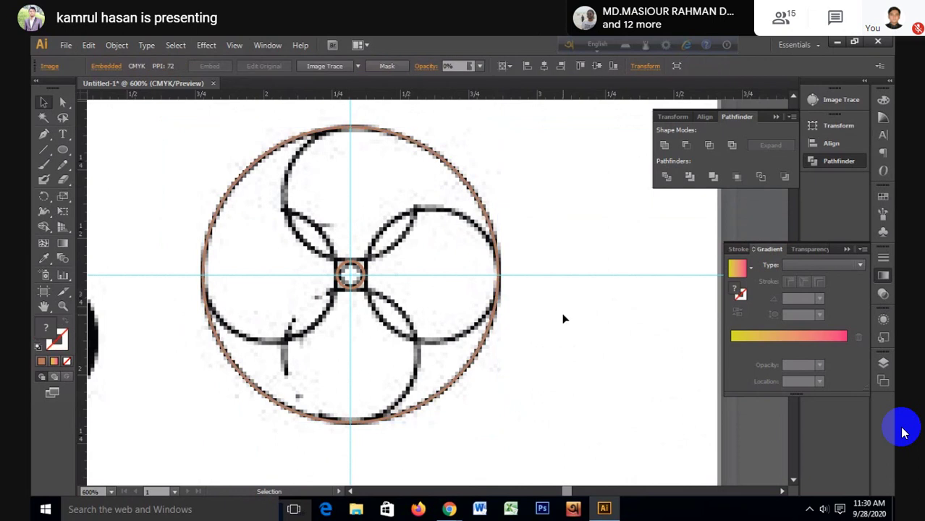
pyautogui.click(491, 332)
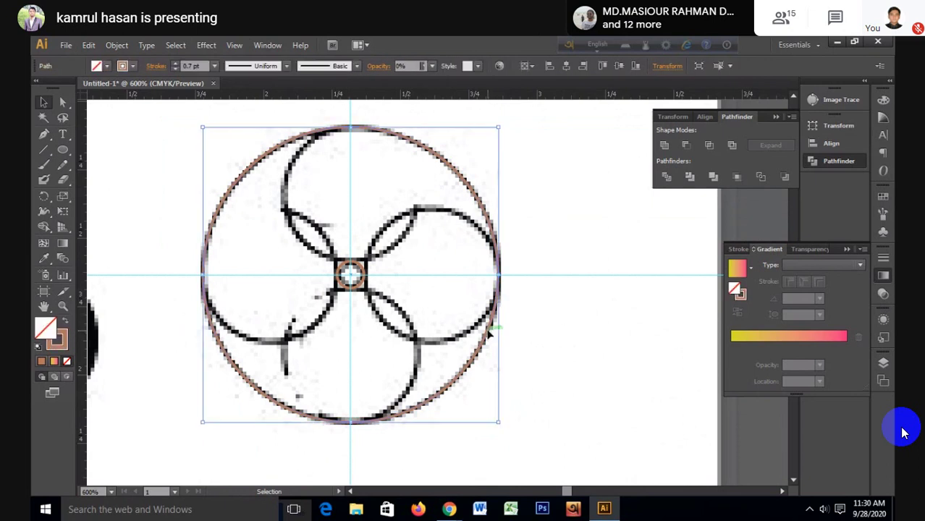
pyautogui.press('a')
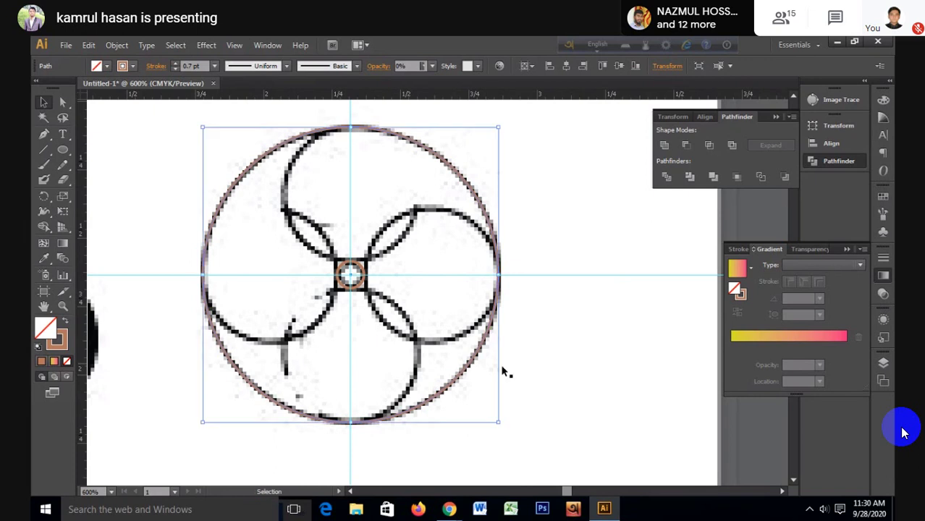
pyautogui.moveTo(498, 422)
pyautogui.mouseDown()
pyautogui.moveTo(442, 340)
pyautogui.moveTo(323, 316)
pyautogui.mouseUp()
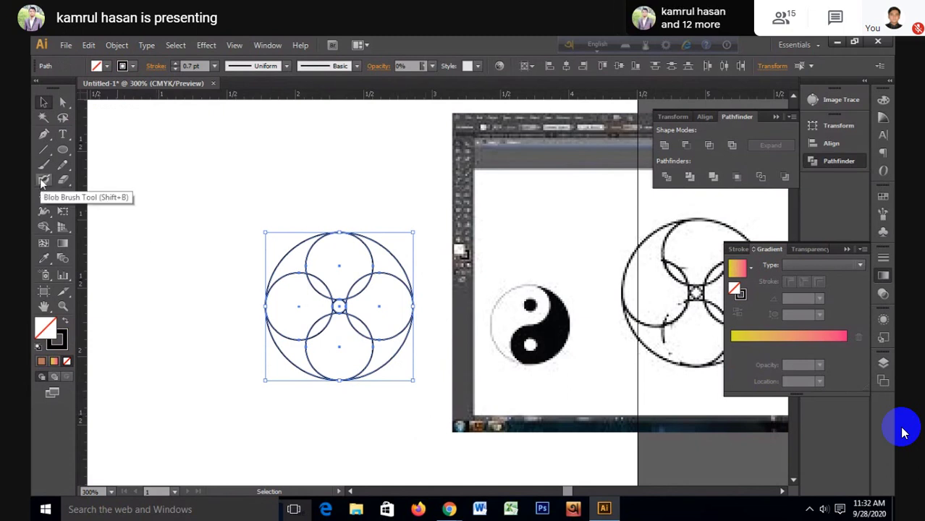
# Step: Switch to the Shape Builder tool
pyautogui.click(44, 226)
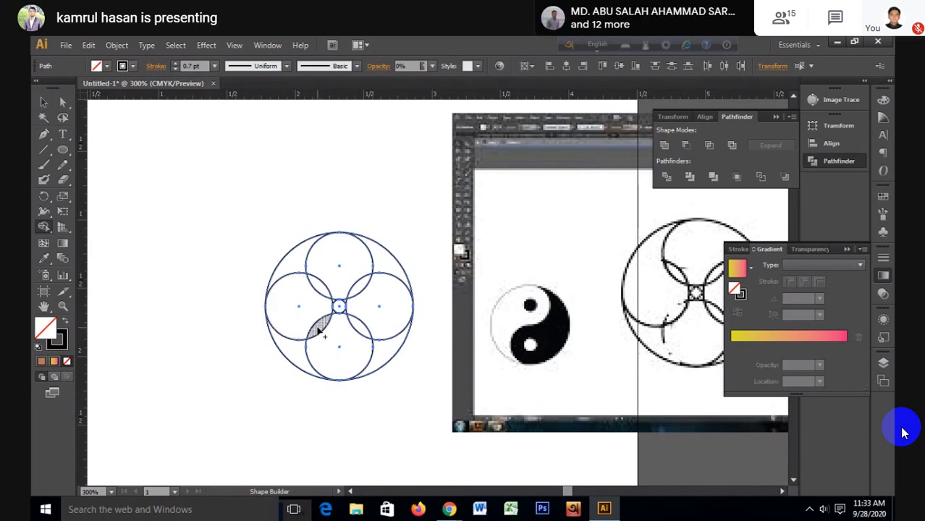
# Step: Merge the left lens, small lens, lower crescent and right-hand region into the bottom circle
pyautogui.moveTo(318, 329); pyautogui.dragTo(323, 343)
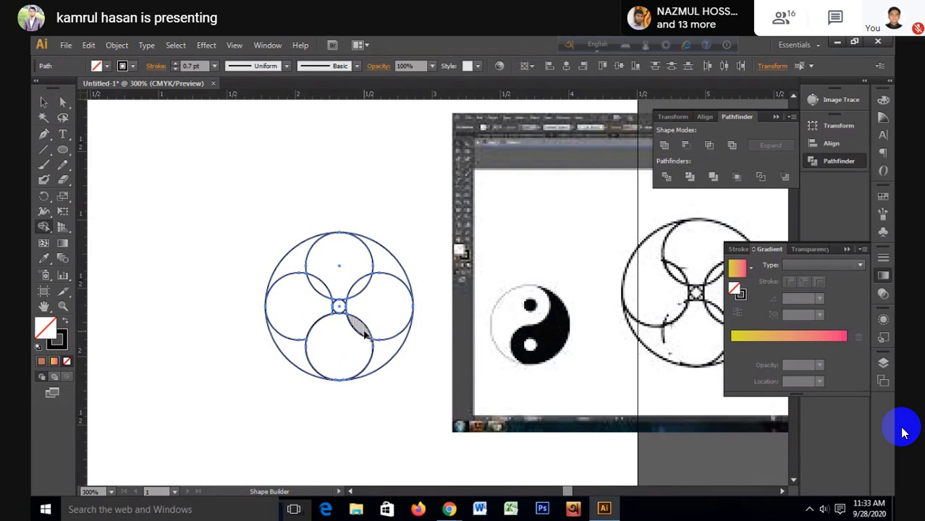
pyautogui.moveTo(366, 331)
pyautogui.mouseDown()
pyautogui.moveTo(361, 355)
pyautogui.moveTo(355, 347)
pyautogui.mouseUp()
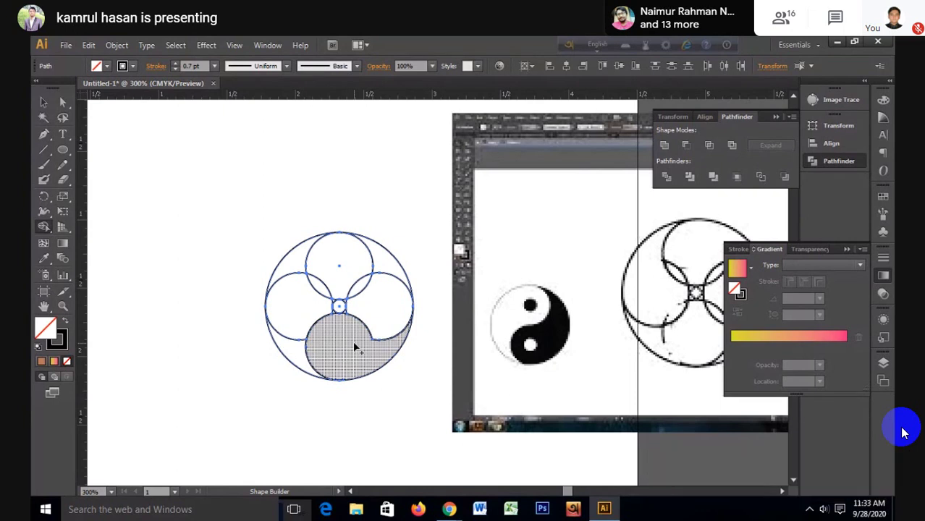
pyautogui.click(366, 346)
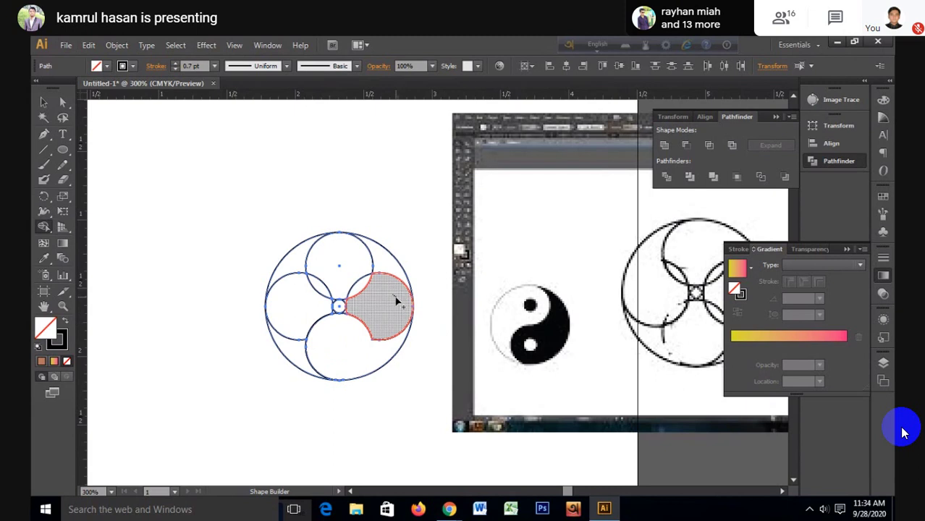
pyautogui.click(396, 297)
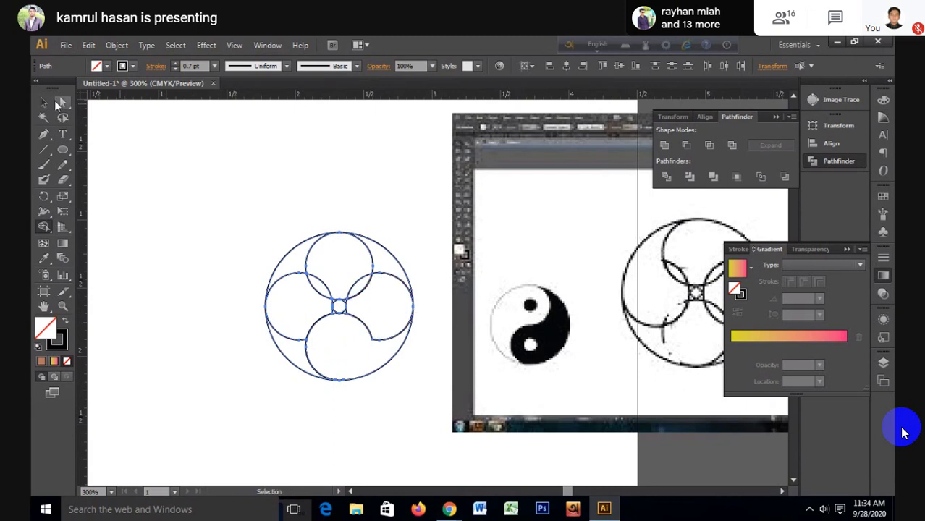
pyautogui.click(44, 103)
pyautogui.click(341, 327)
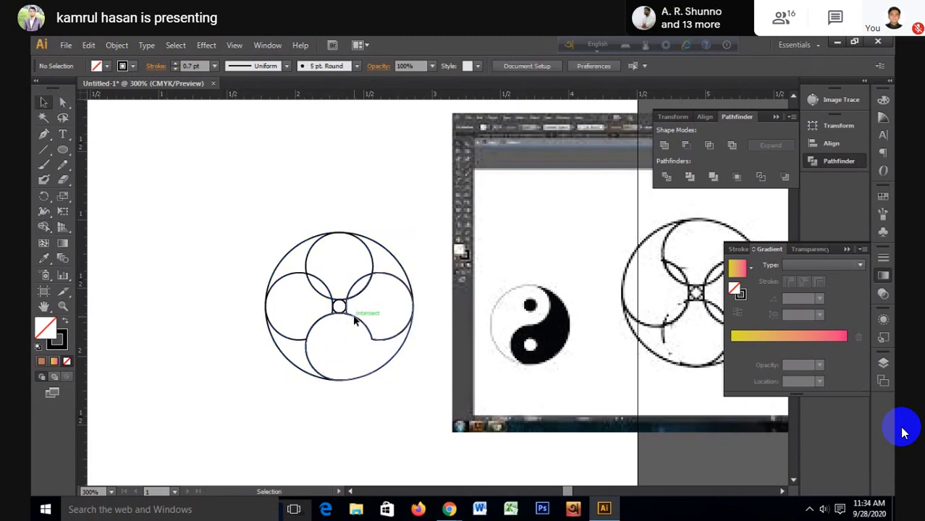
pyautogui.moveTo(355, 319); pyautogui.dragTo(215, 185)
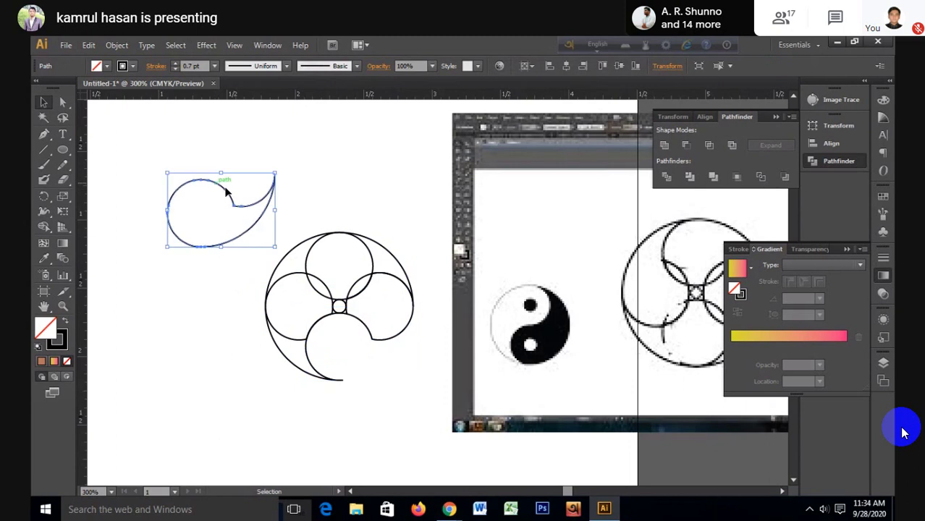
pyautogui.click(322, 200)
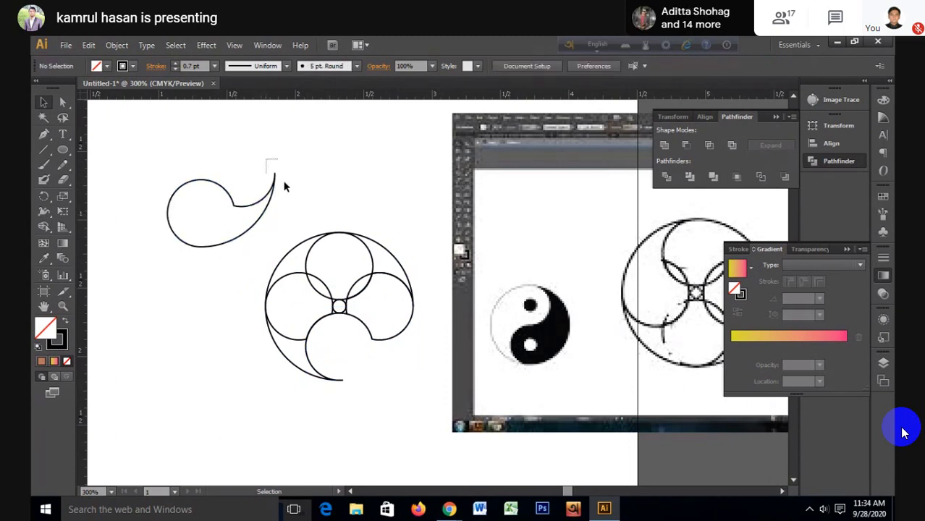
pyautogui.moveTo(265, 160); pyautogui.dragTo(293, 199)
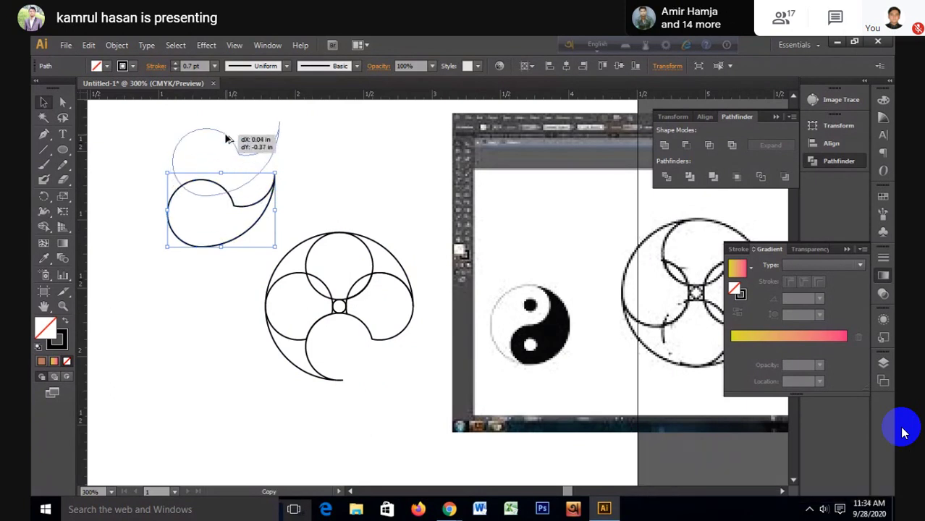
pyautogui.moveTo(223, 186); pyautogui.dragTo(228, 136)
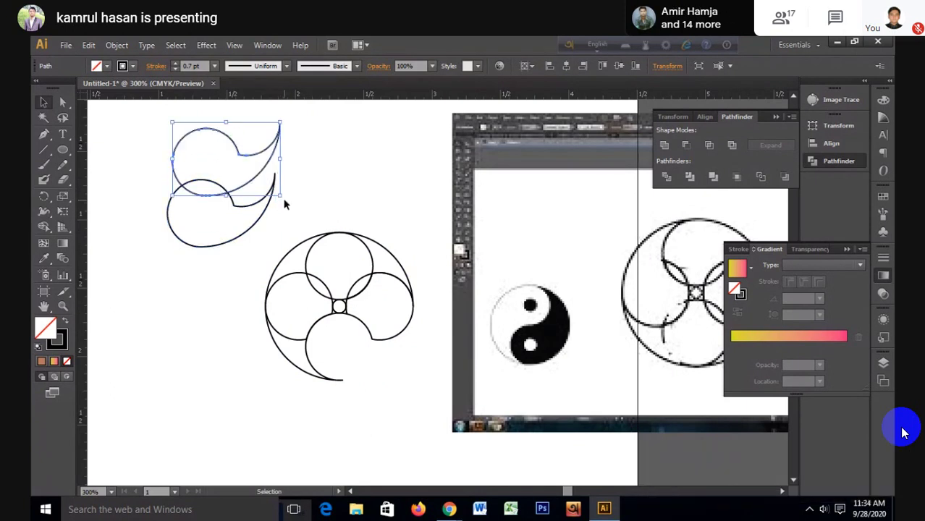
pyautogui.moveTo(281, 200); pyautogui.dragTo(200, 134)
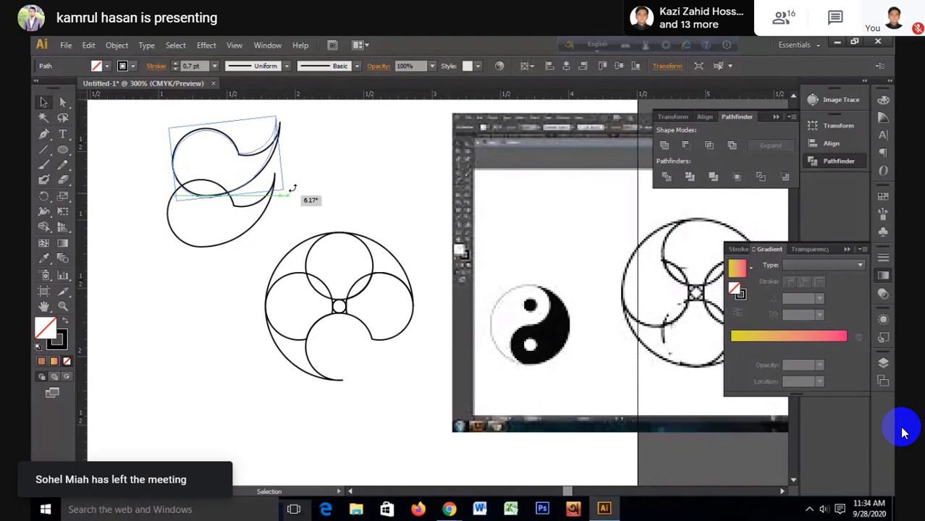
pyautogui.click(221, 139)
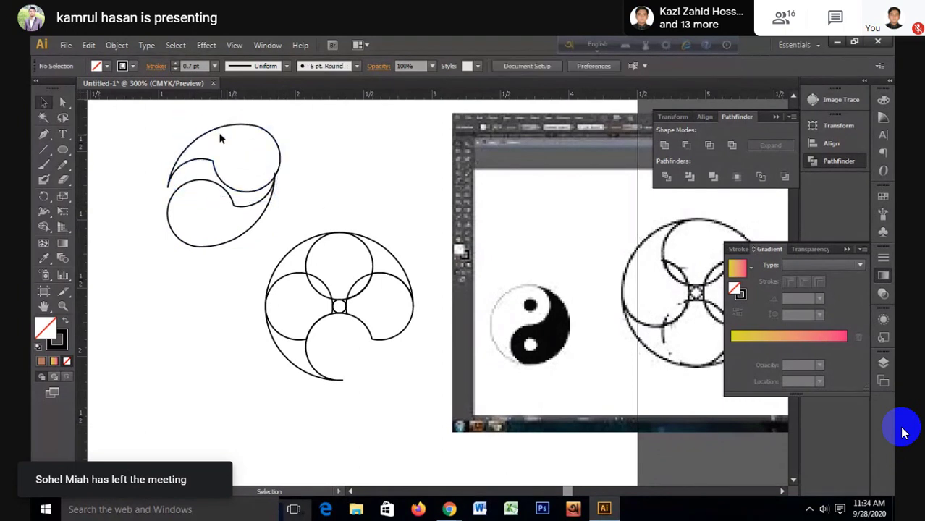
pyautogui.moveTo(279, 154); pyautogui.dragTo(278, 157)
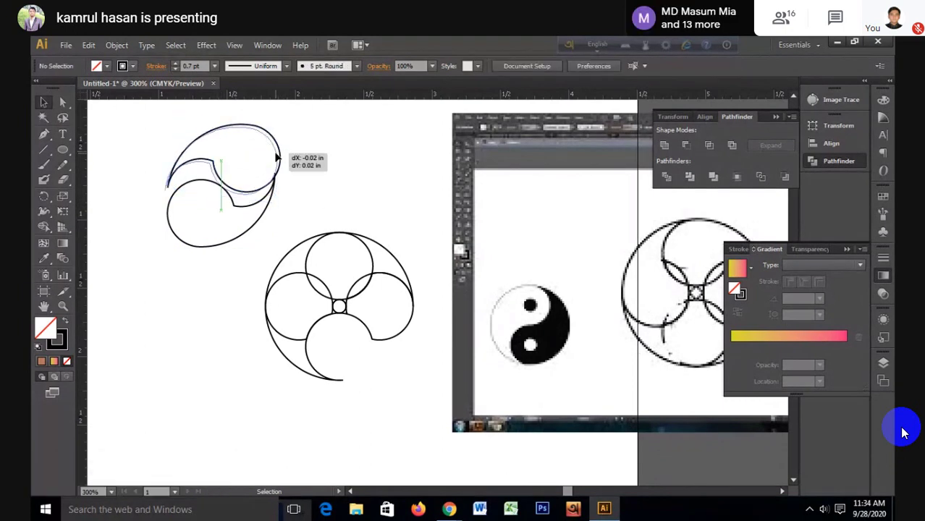
pyautogui.press('a')
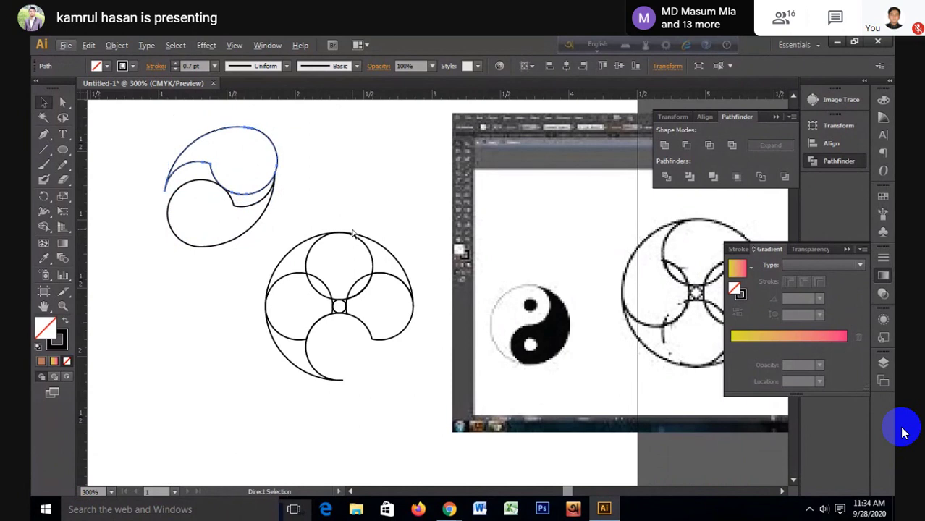
pyautogui.hotkey('ctrl', 'z')
pyautogui.hotkey('ctrl', 'z')
pyautogui.hotkey('ctrl', 'z')
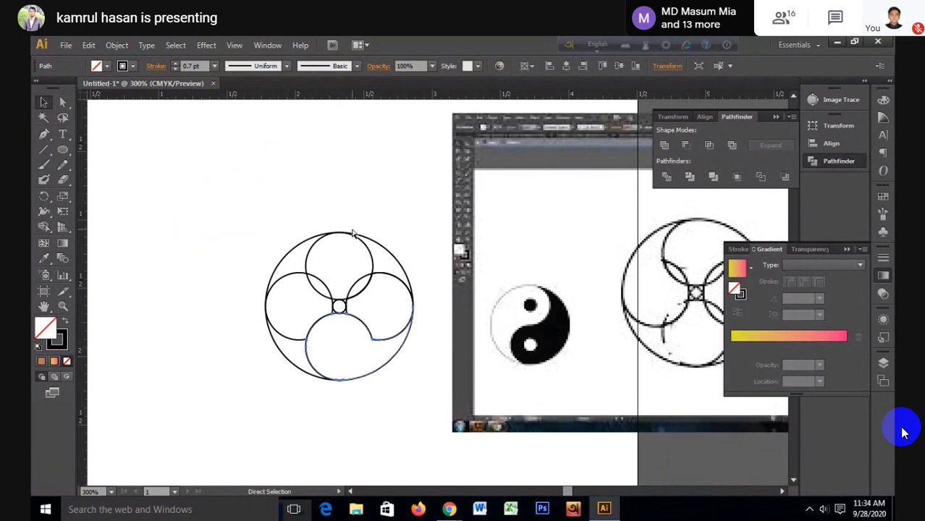
pyautogui.click(374, 200)
pyautogui.hotkey('ctrl', 'z')
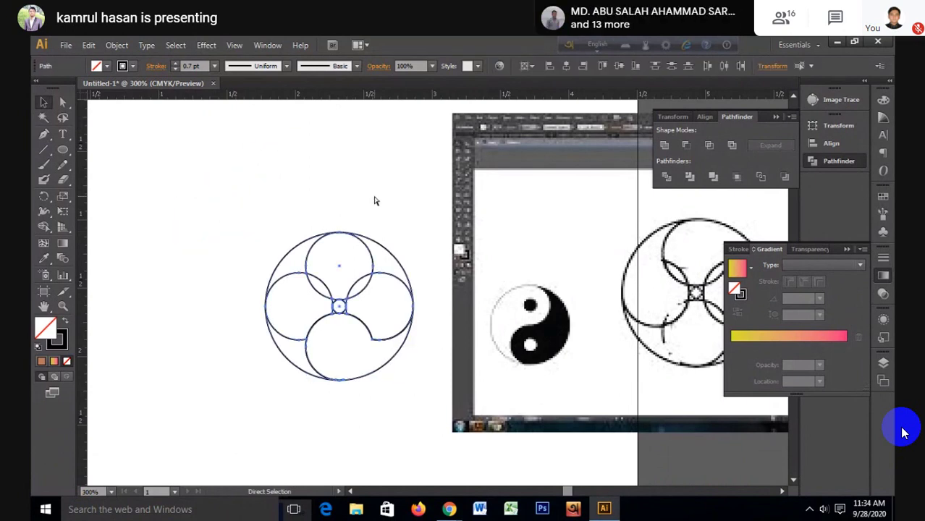
pyautogui.hotkey('ctrl', 'z')
# Step: Undo the merge to restore the full bottom circle and deselect
pyautogui.hotkey('ctrl', 'z')
pyautogui.click(374, 200)
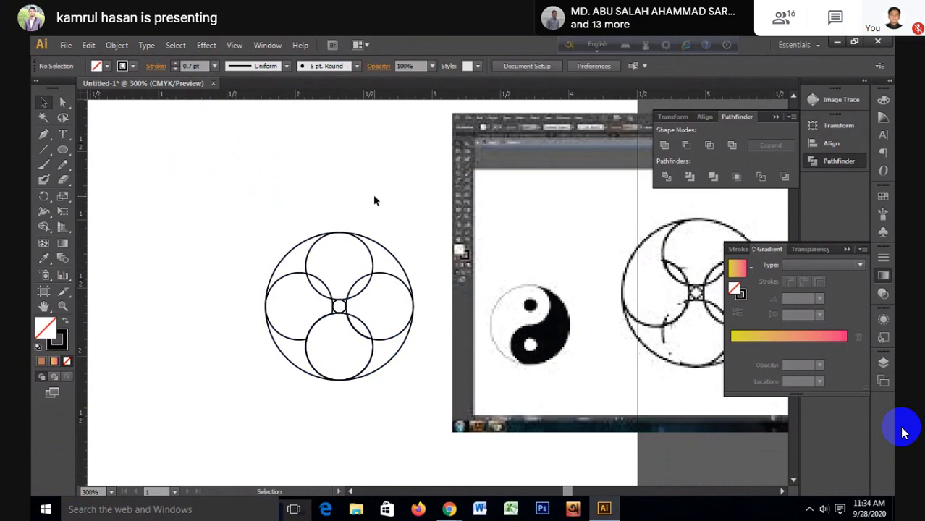
pyautogui.hotkey('ctrl', 'z')
pyautogui.click(379, 189)
pyautogui.scroll(2, 378, 188)
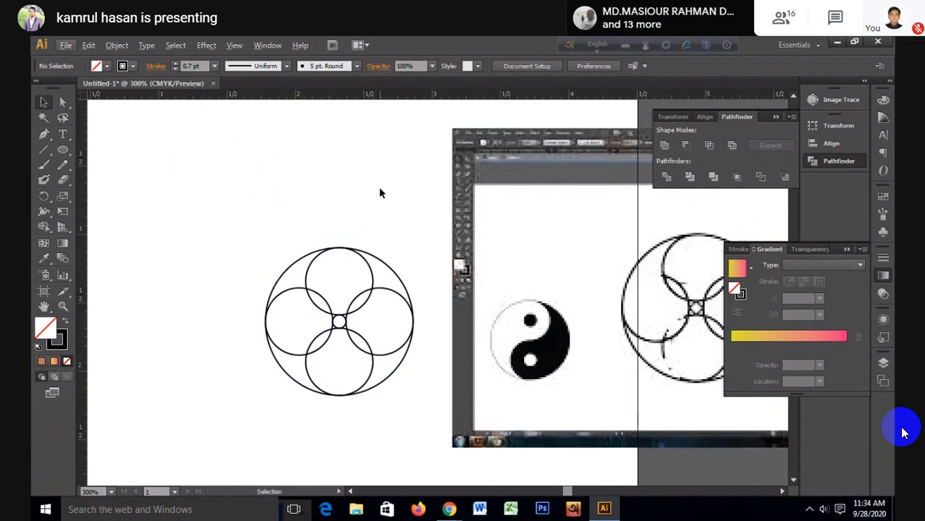
# Step: Draw a small circle, two overlapping copies beside it, and a 1.05 in enclosing circle
pyautogui.click(64, 151)
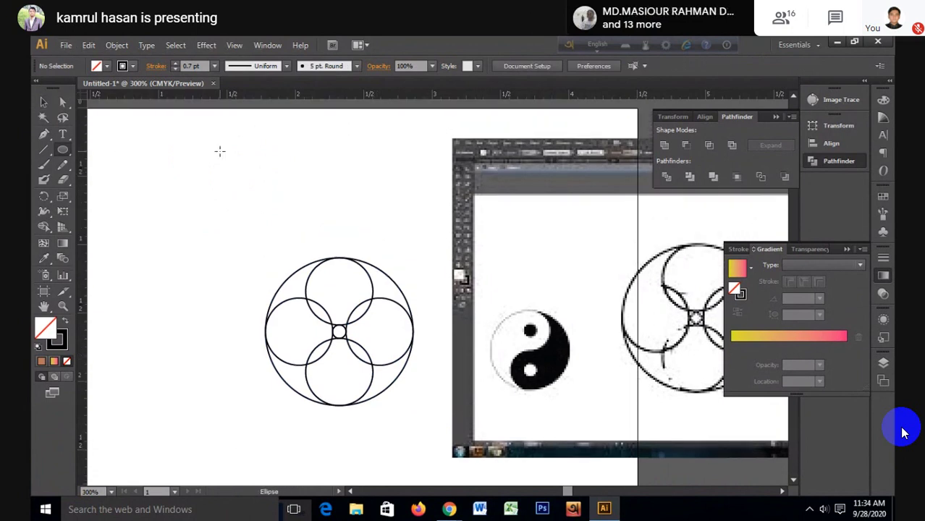
pyautogui.moveTo(220, 152); pyautogui.dragTo(292, 221)
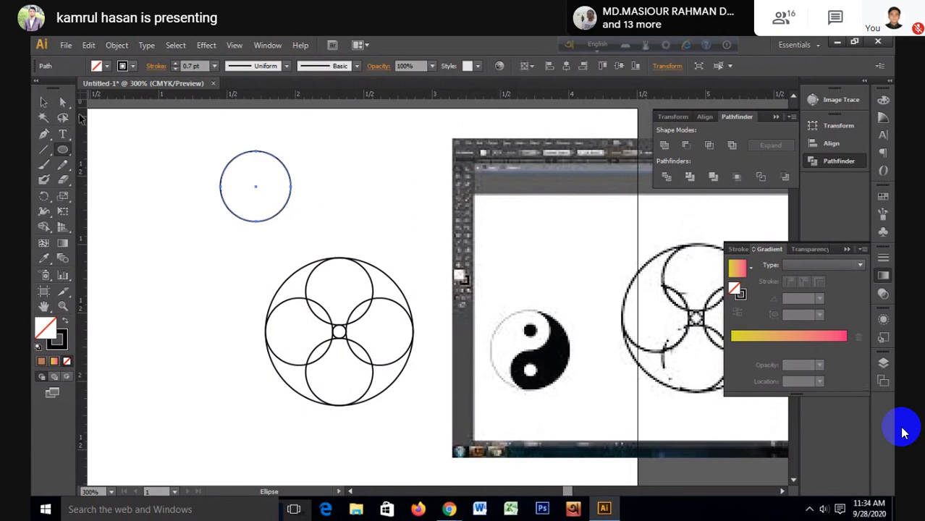
pyautogui.click(43, 102)
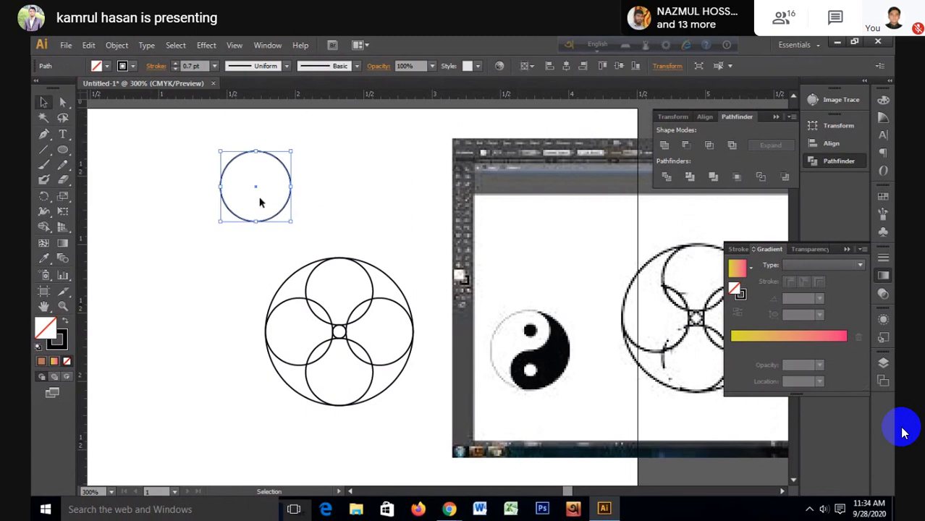
pyautogui.moveTo(257, 190)
pyautogui.mouseDown()
pyautogui.moveTo(293, 194)
pyautogui.moveTo(223, 188)
pyautogui.mouseUp()
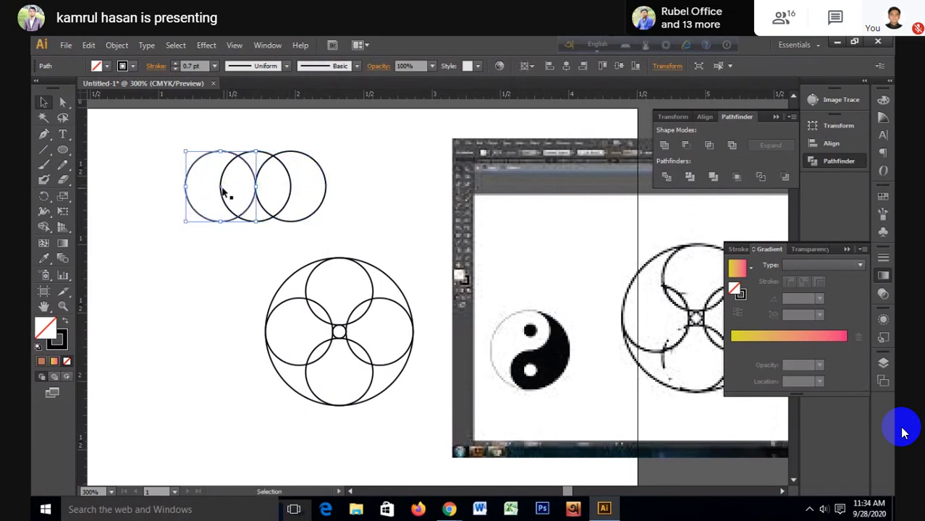
pyautogui.moveTo(223, 189)
pyautogui.mouseDown()
pyautogui.moveTo(262, 197)
pyautogui.moveTo(258, 190)
pyautogui.mouseUp()
pyautogui.moveTo(291, 221); pyautogui.dragTo(353, 257)
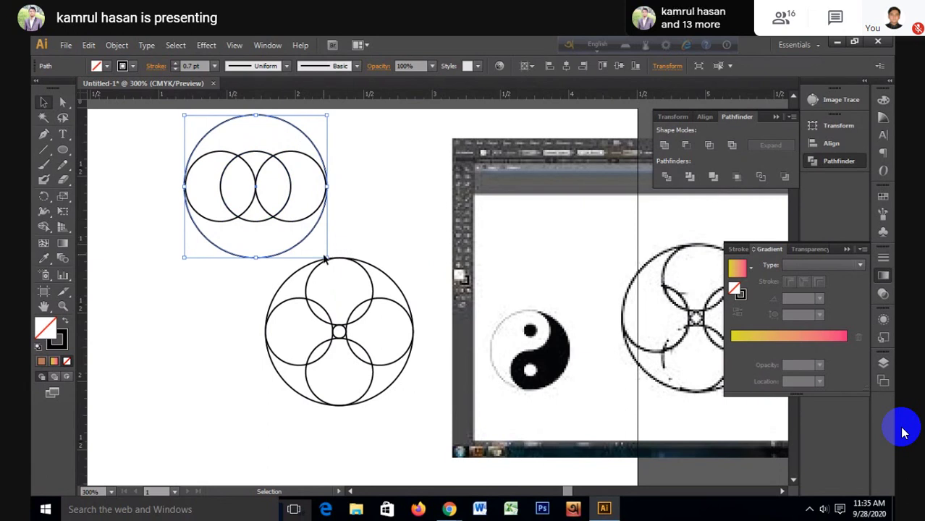
# Step: Add a vertically aligned copy of the middle circle, then marquee-select the whole upper design
pyautogui.click(259, 153)
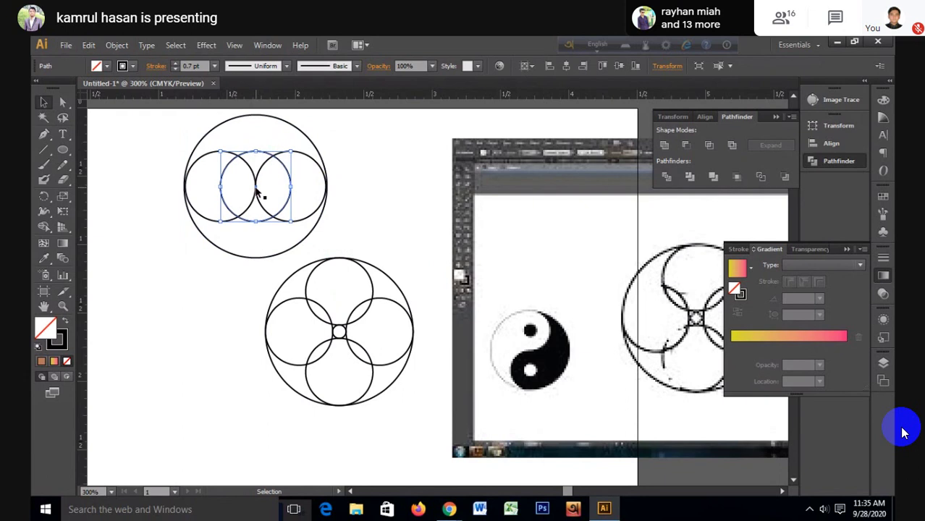
pyautogui.moveTo(257, 193); pyautogui.dragTo(287, 226)
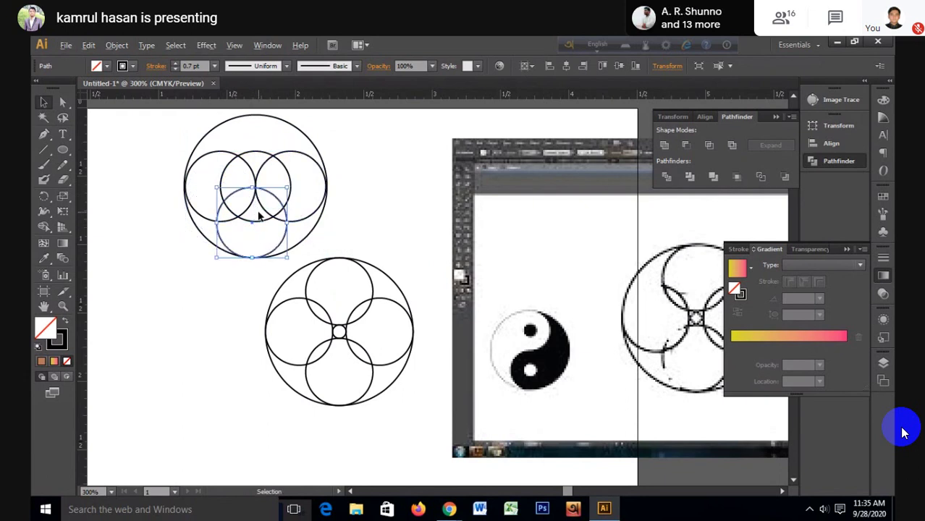
pyautogui.scroll(1, 259, 216)
pyautogui.hotkey('ctrl', 'z')
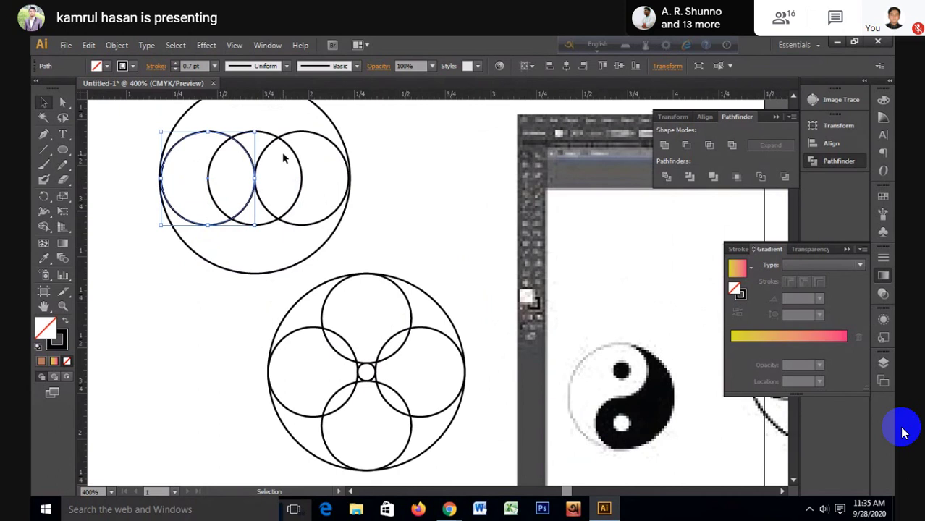
pyautogui.moveTo(256, 181)
pyautogui.mouseDown()
pyautogui.moveTo(259, 231)
pyautogui.moveTo(257, 106)
pyautogui.mouseUp()
pyautogui.scroll(1, 268, 155)
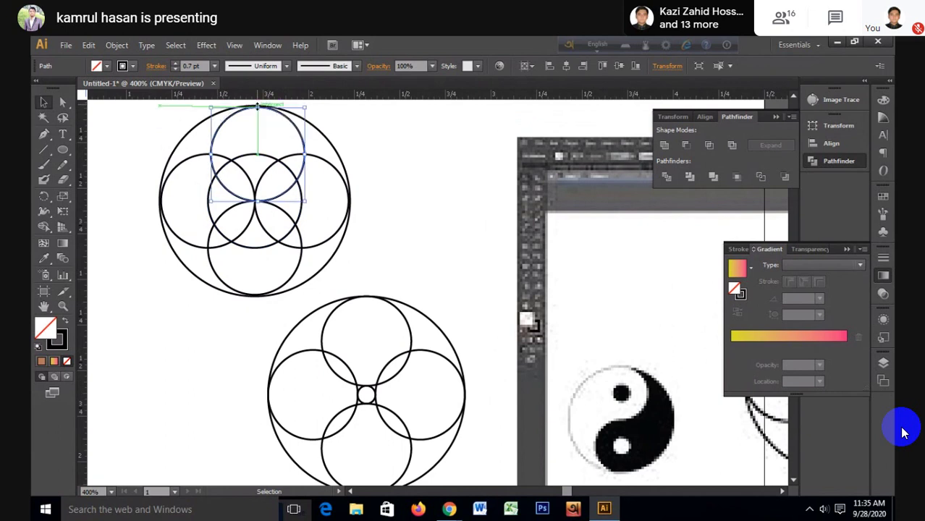
pyautogui.click(366, 145)
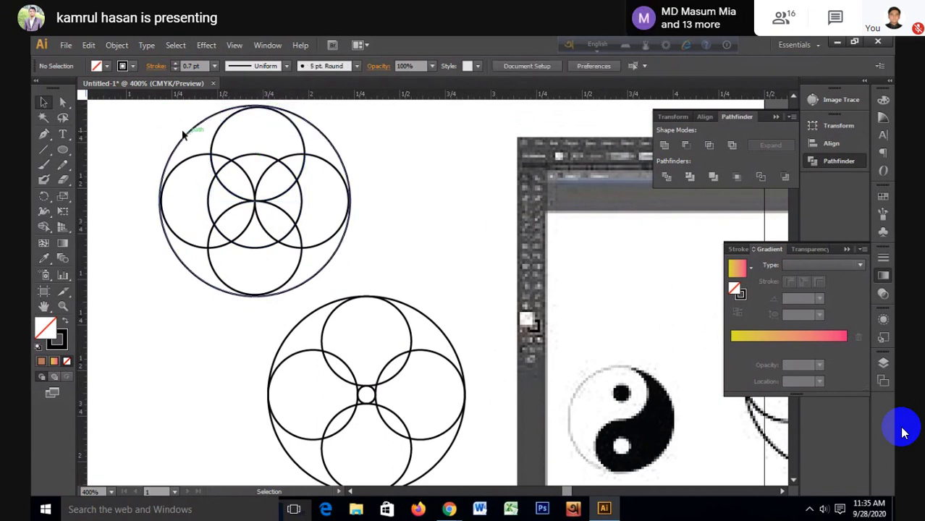
pyautogui.moveTo(157, 118); pyautogui.dragTo(348, 287)
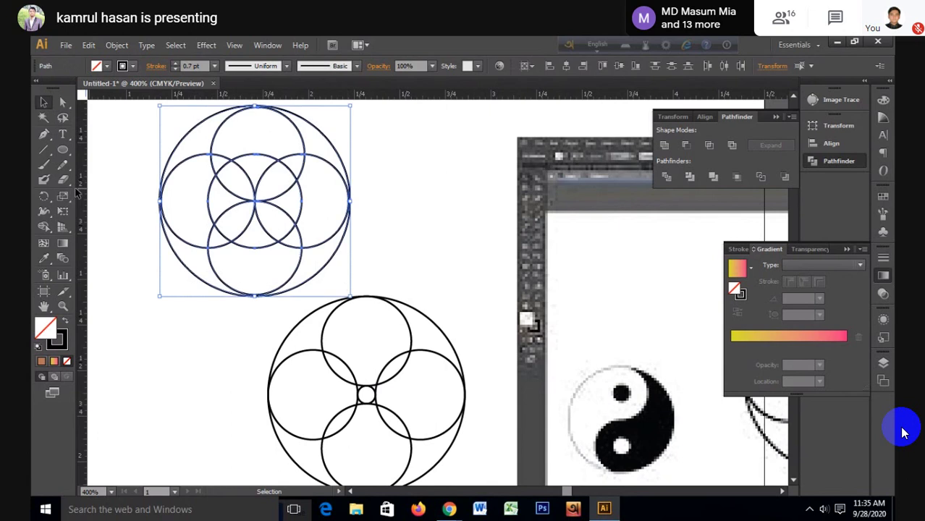
# Step: Merge the centre lens and upper regions and remove the lower regions with Shape Builder
pyautogui.click(45, 226)
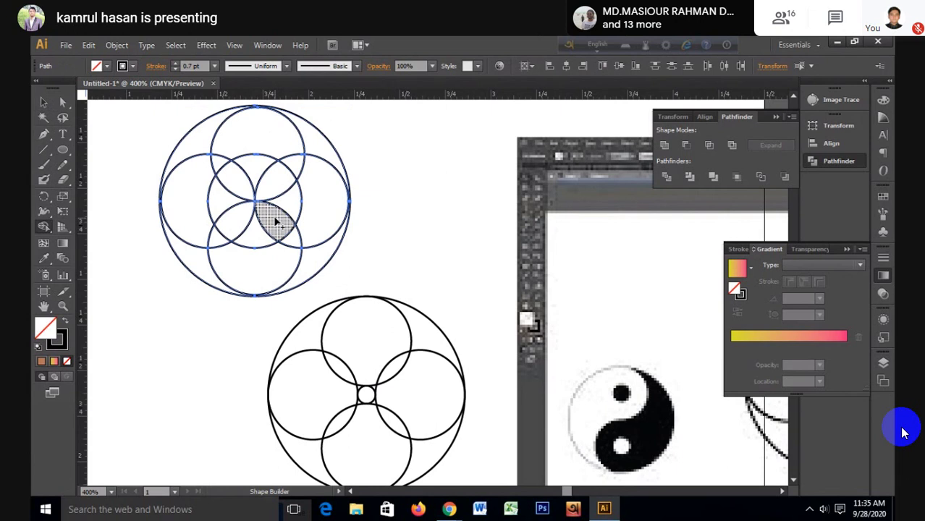
pyautogui.moveTo(277, 222)
pyautogui.mouseDown()
pyautogui.moveTo(289, 236)
pyautogui.moveTo(255, 258)
pyautogui.mouseUp()
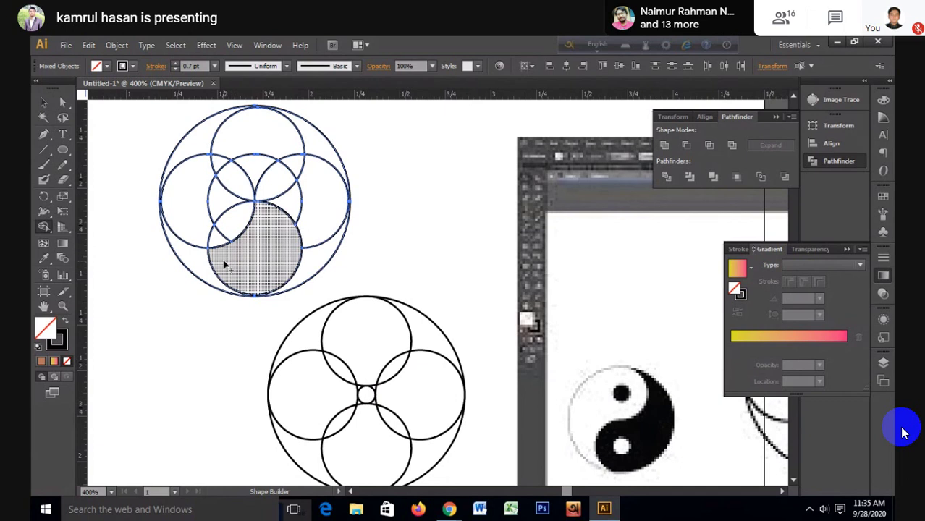
pyautogui.click(225, 266)
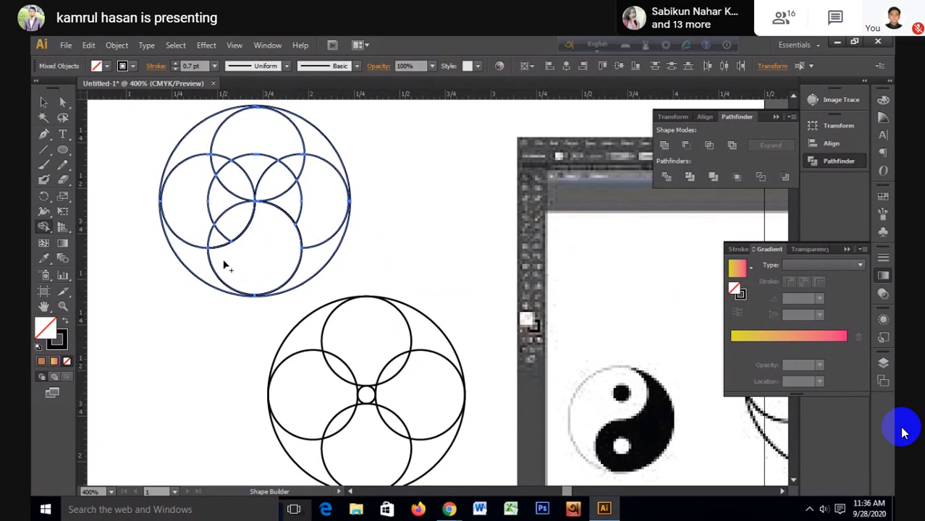
pyautogui.keyDown('alt'); pyautogui.click(210, 265); pyautogui.keyUp('alt')
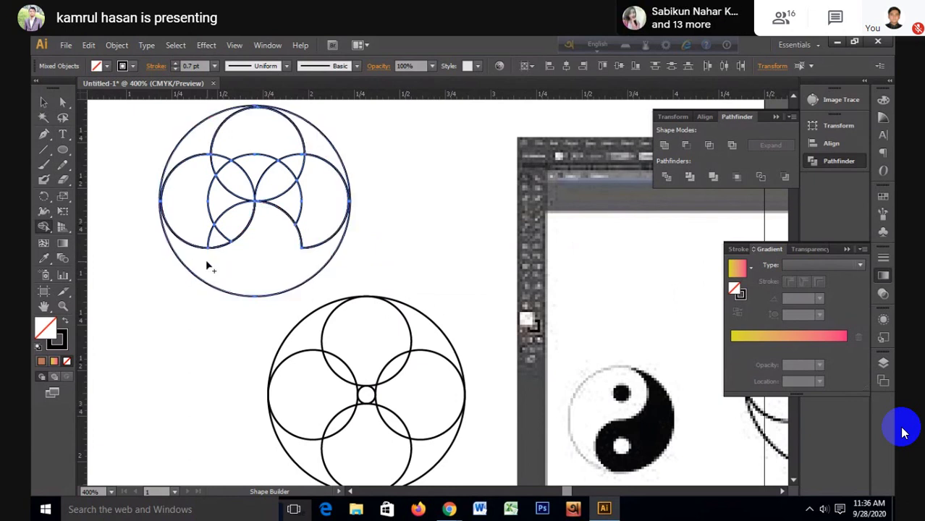
pyautogui.moveTo(190, 242)
pyautogui.mouseDown()
pyautogui.moveTo(192, 250)
pyautogui.moveTo(192, 218)
pyautogui.mouseUp()
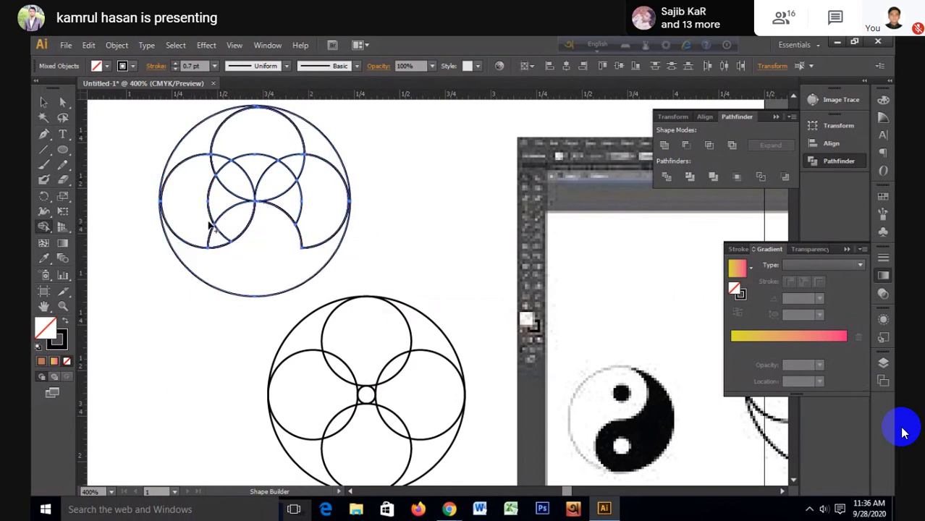
pyautogui.moveTo(231, 216); pyautogui.dragTo(254, 239)
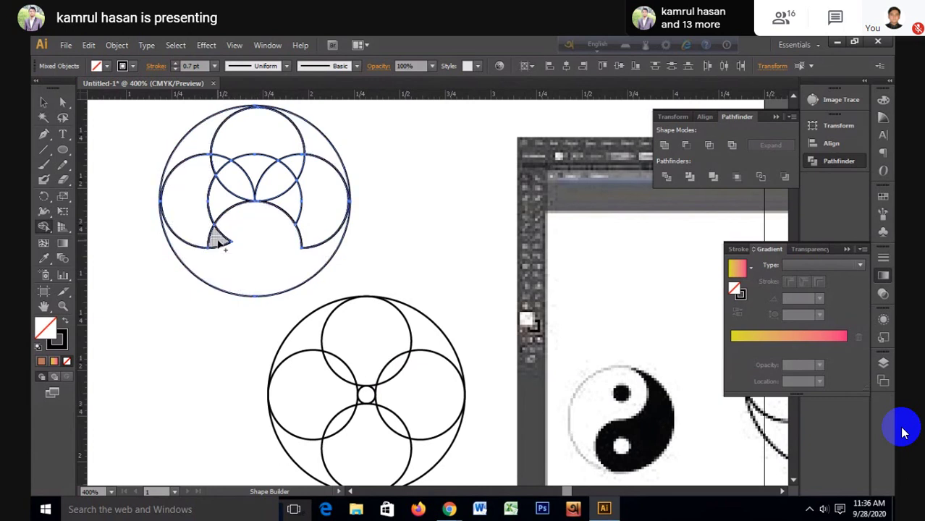
pyautogui.moveTo(220, 236)
pyautogui.mouseDown()
pyautogui.moveTo(227, 251)
pyautogui.moveTo(204, 233)
pyautogui.mouseUp()
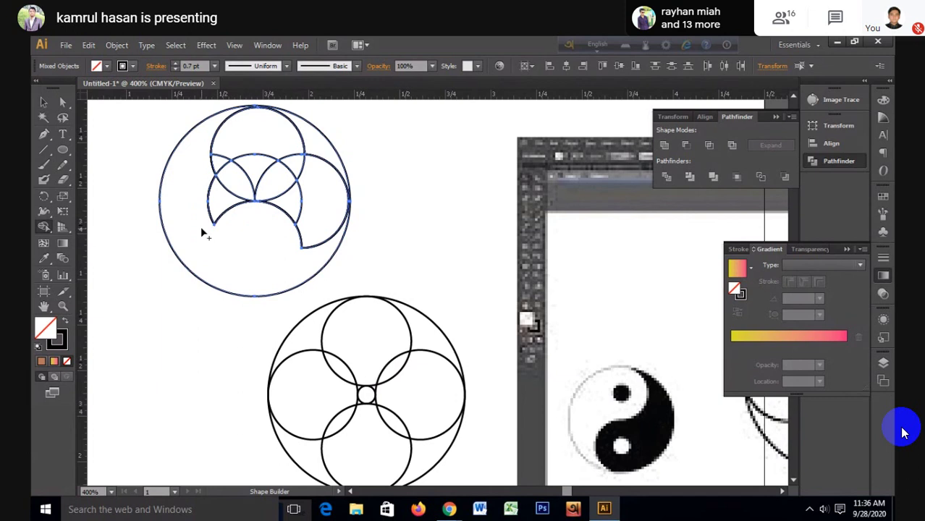
pyautogui.click(43, 103)
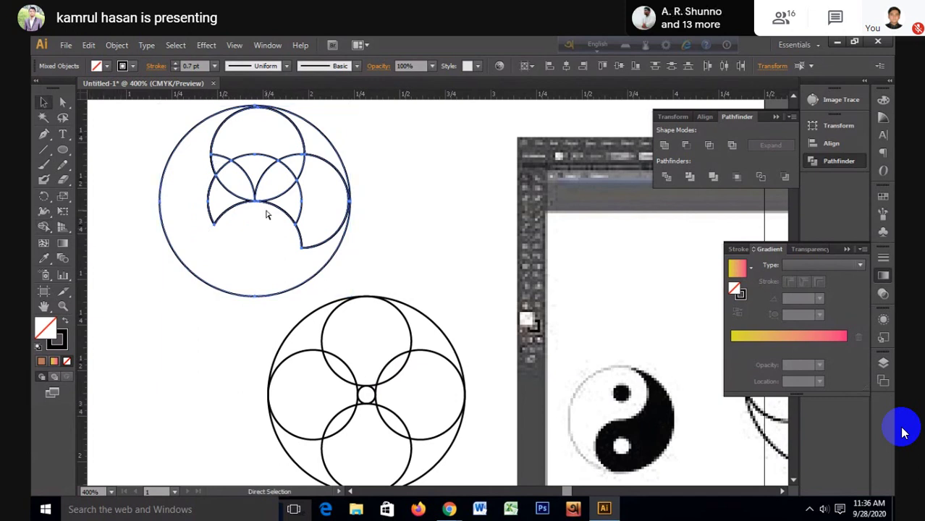
# Step: Delete the merged shape and briefly marquee-select the lower circle design
pyautogui.press('Delete')
pyautogui.scroll(-3, 289, 214)
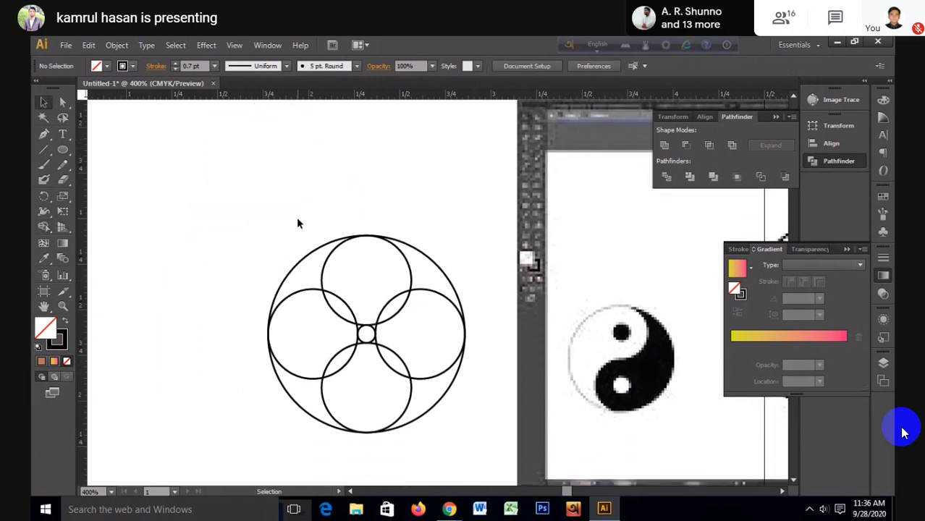
pyautogui.scroll(-3, 362, 239)
pyautogui.hscroll(2, 362, 239)
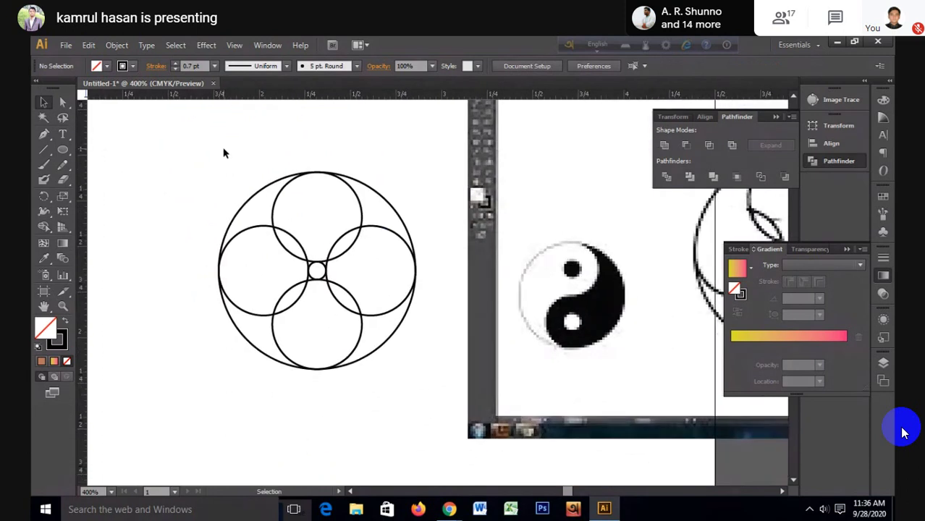
pyautogui.moveTo(223, 153); pyautogui.dragTo(406, 370)
pyautogui.moveTo(186, 176); pyautogui.dragTo(397, 367)
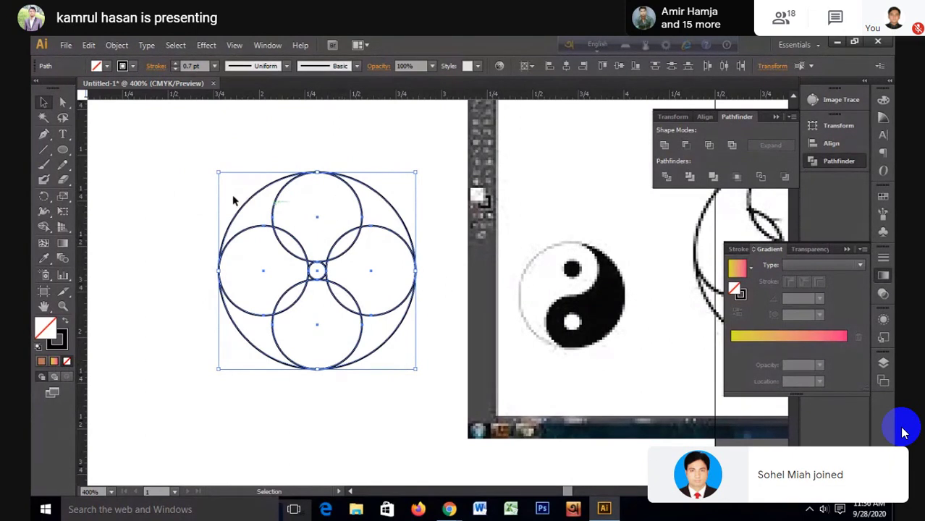
pyautogui.click(155, 202)
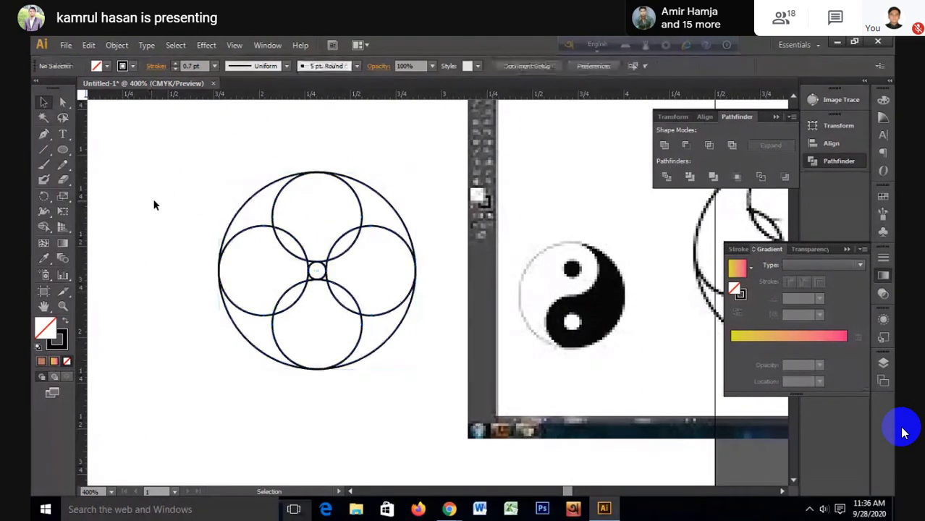
# Step: Undo the region edits repeatedly until the full set of upper circles returns
pyautogui.scroll(1, 172, 214)
pyautogui.hotkey('ctrl', 'z')
pyautogui.scroll(3, 172, 214)
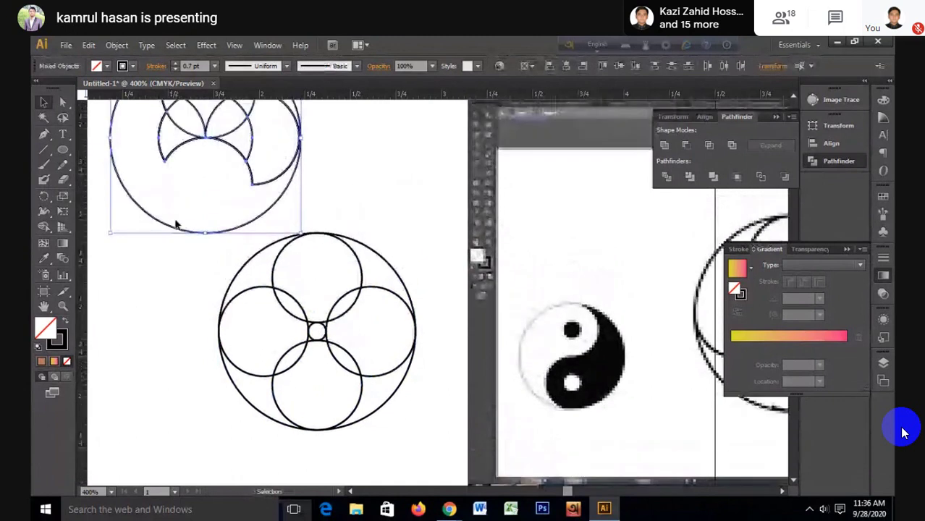
pyautogui.scroll(2, 180, 225)
pyautogui.scroll(2, 182, 230)
pyautogui.hotkey('ctrl', 'z')
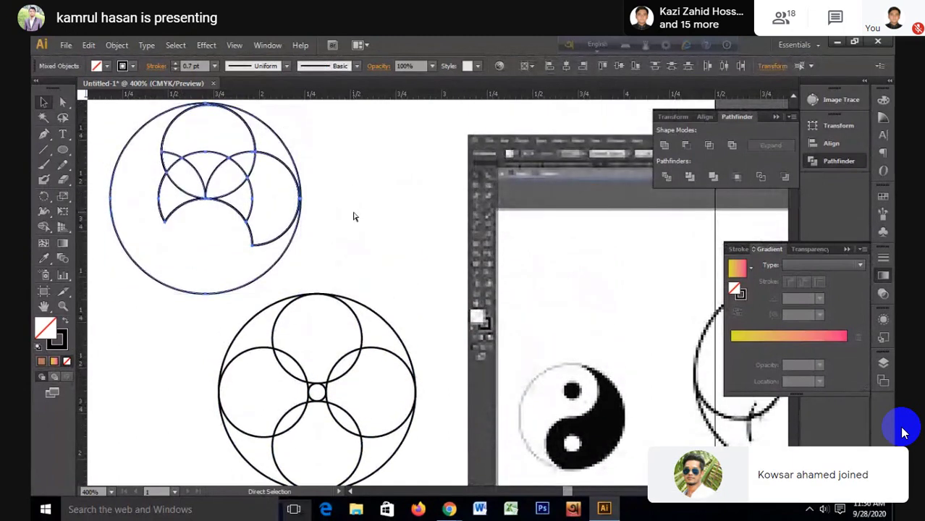
pyautogui.hotkey('ctrl', 'z')
pyautogui.hotkey('ctrl', 'z')
pyautogui.hotkey('ctrl', 'z')
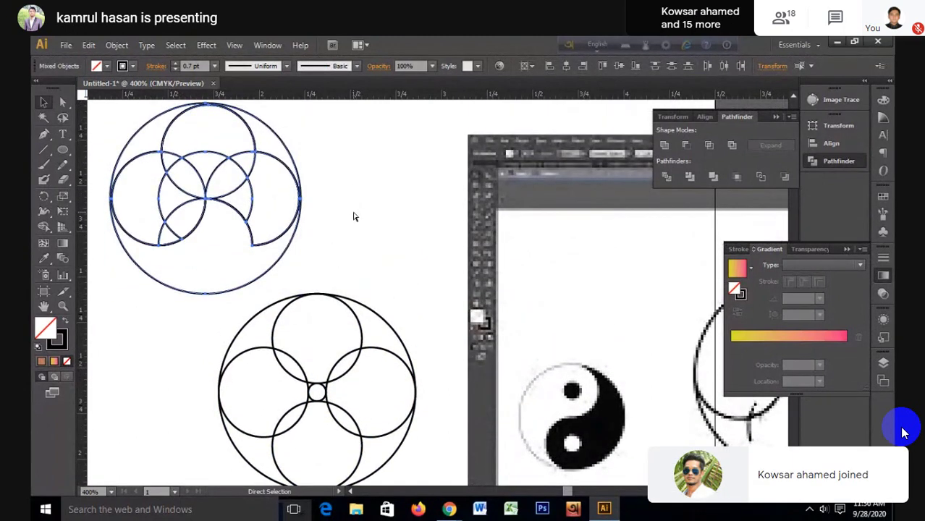
pyautogui.hotkey('ctrl', 'z')
pyautogui.hotkey('ctrl', 'z')
pyautogui.hotkey('ctrl', 'z')
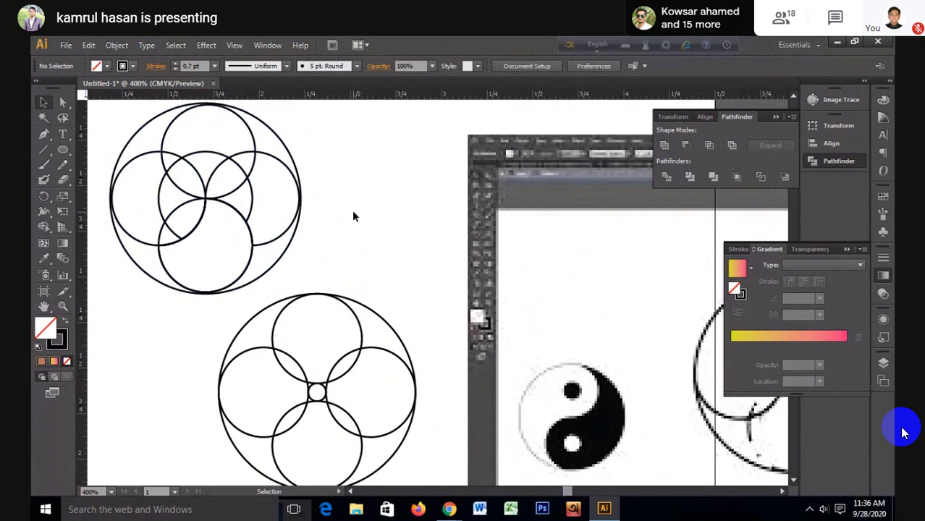
pyautogui.hotkey('ctrl', 'z')
pyautogui.hotkey('ctrl', 'z')
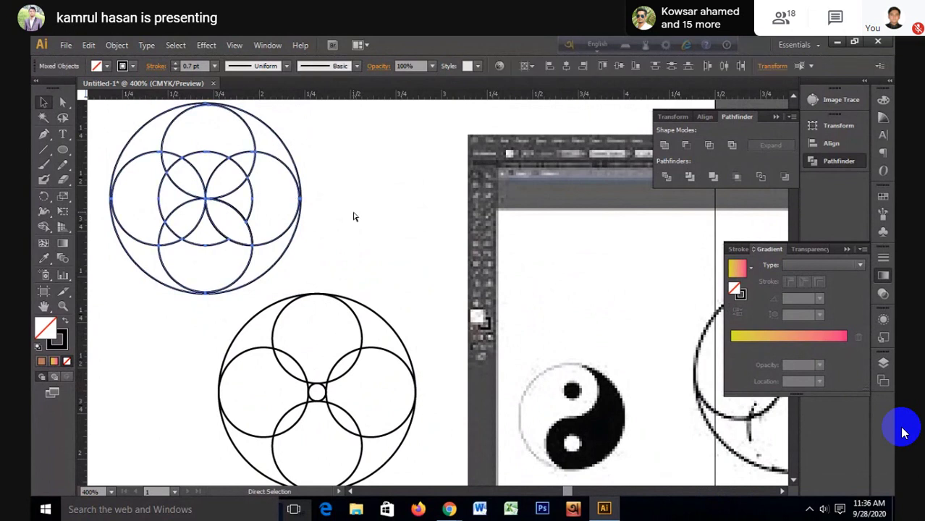
pyautogui.press('space')
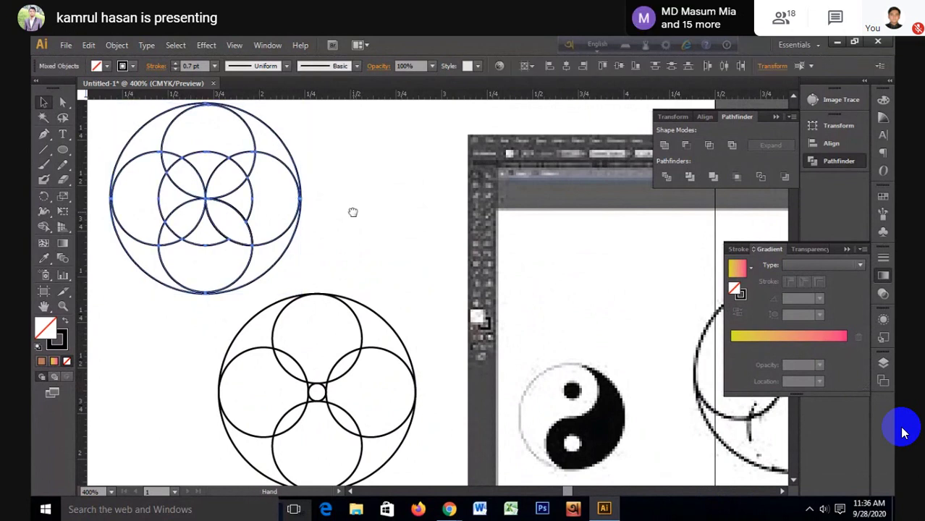
# Step: Pan to the upper design and clear the circle selection
pyautogui.moveTo(352, 212); pyautogui.dragTo(427, 247)
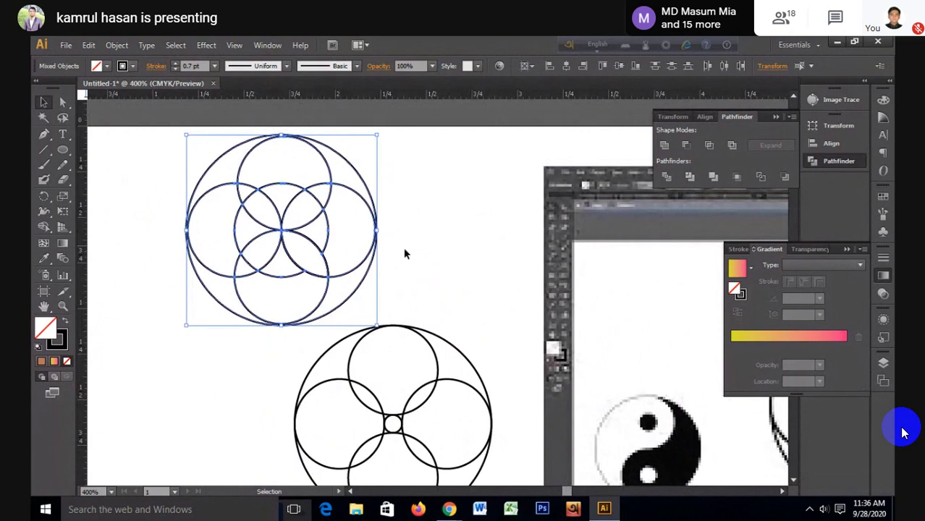
pyautogui.click(428, 297)
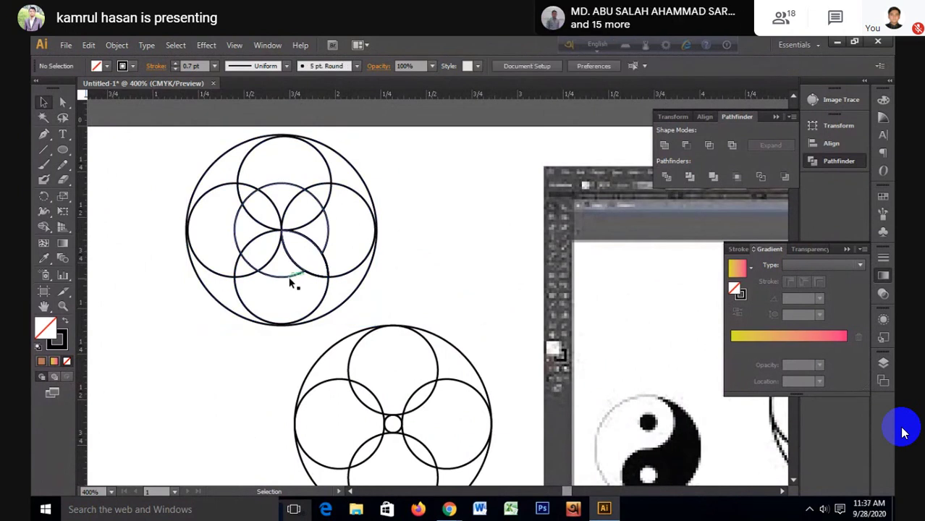
pyautogui.scroll(-1, 289, 280)
pyautogui.scroll(-1, 289, 280)
pyautogui.scroll(-1, 291, 280)
pyautogui.scroll(-1, 292, 280)
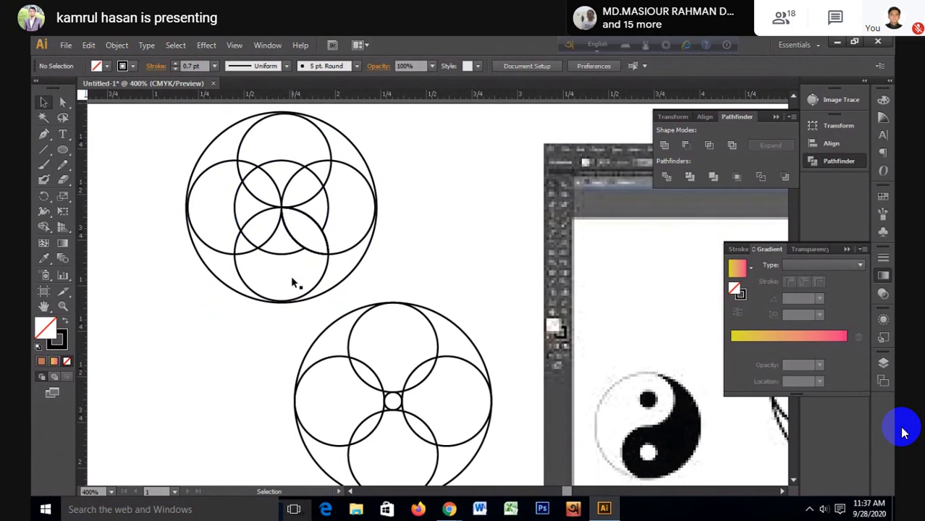
pyautogui.scroll(-1, 293, 282)
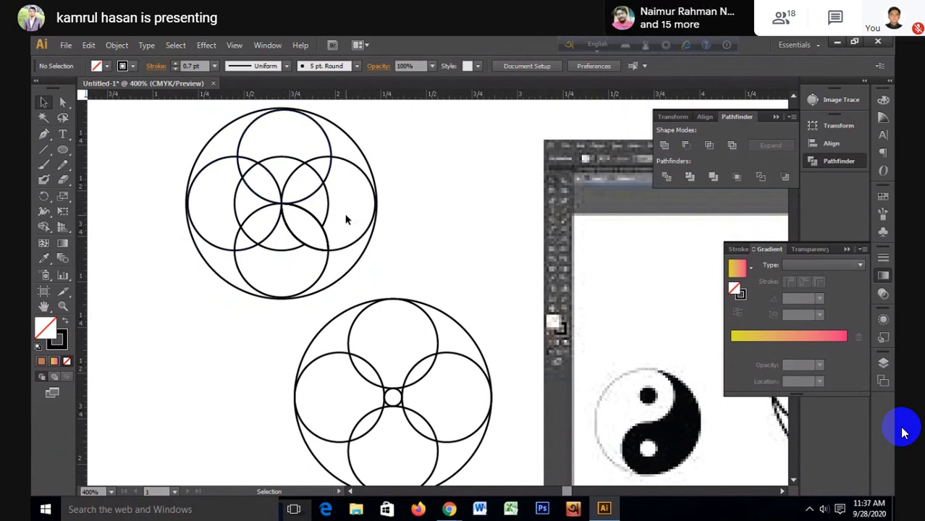
# Step: Delete the right inner circle and marquee-select the remaining circles
pyautogui.click(371, 225)
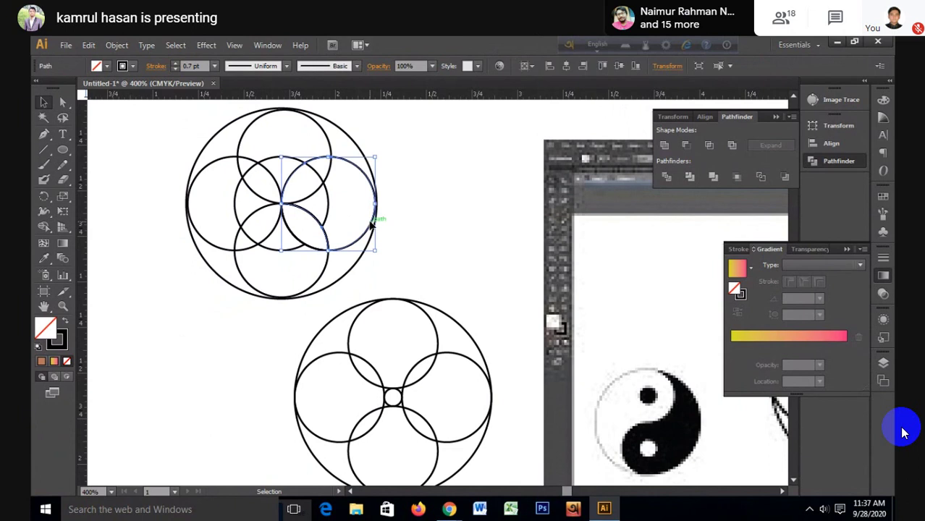
pyautogui.press('a')
pyautogui.press('Delete')
pyautogui.press('v')
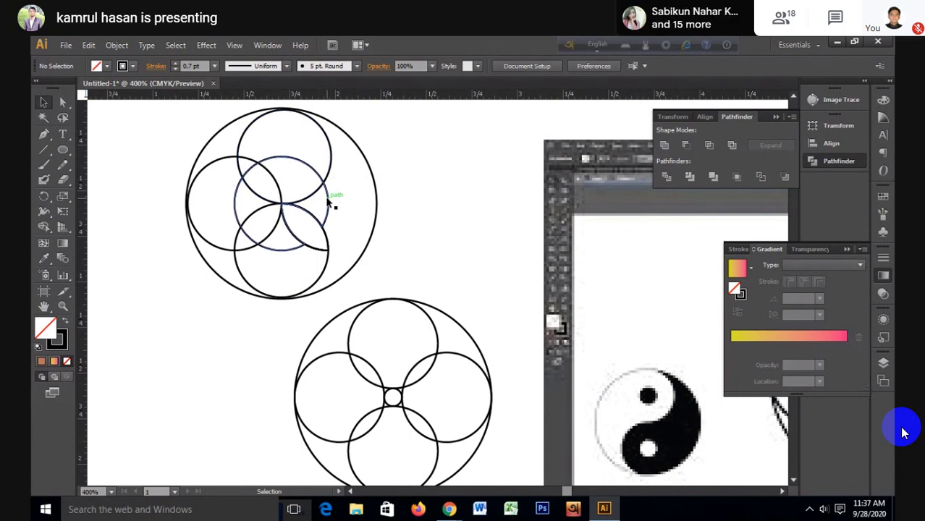
pyautogui.click(327, 203)
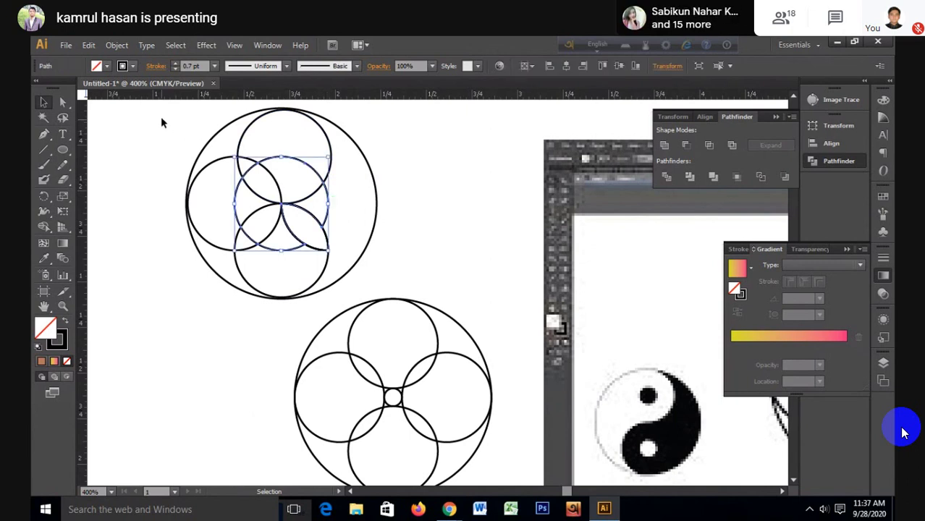
pyautogui.moveTo(161, 118); pyautogui.dragTo(416, 265)
# Step: Merge the top and outer ring regions, inspect the compound shape, and reselect the design
pyautogui.click(45, 226)
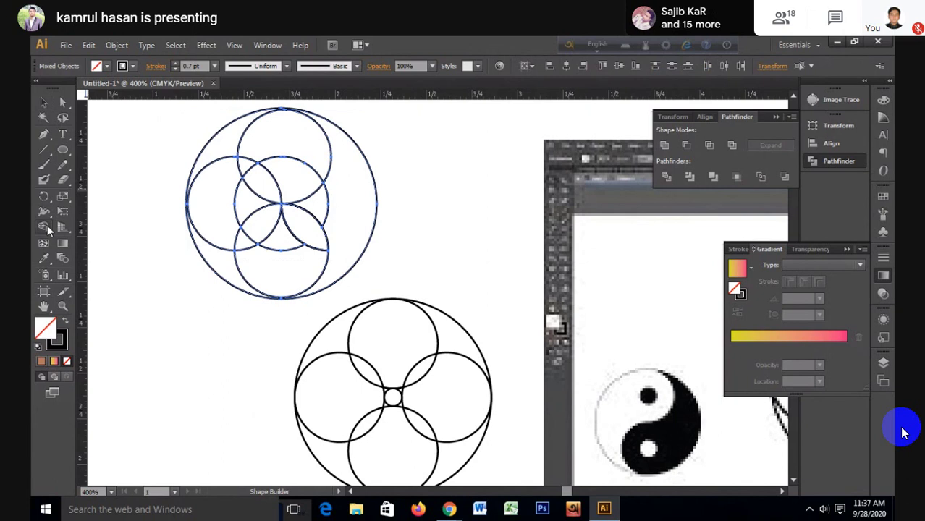
pyautogui.moveTo(295, 142); pyautogui.dragTo(316, 150)
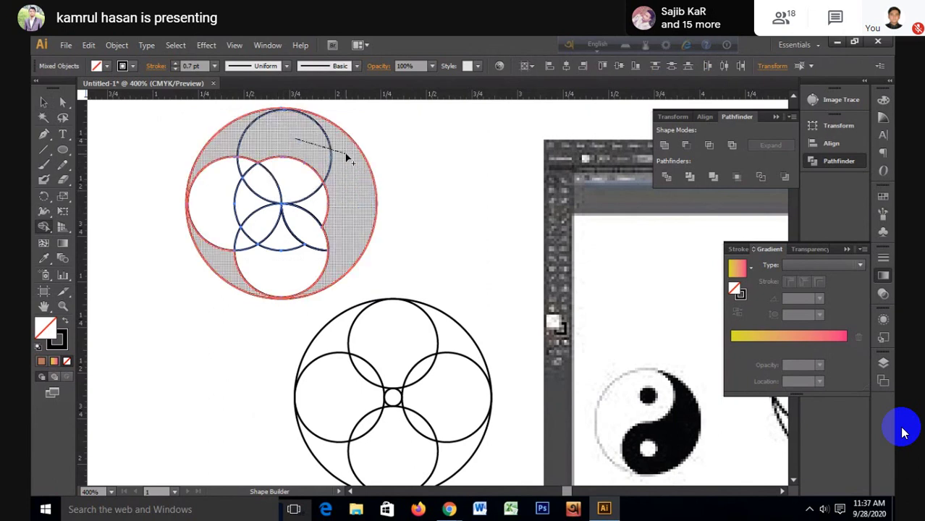
pyautogui.click(44, 102)
pyautogui.click(126, 265)
pyautogui.scroll(4, 254, 300)
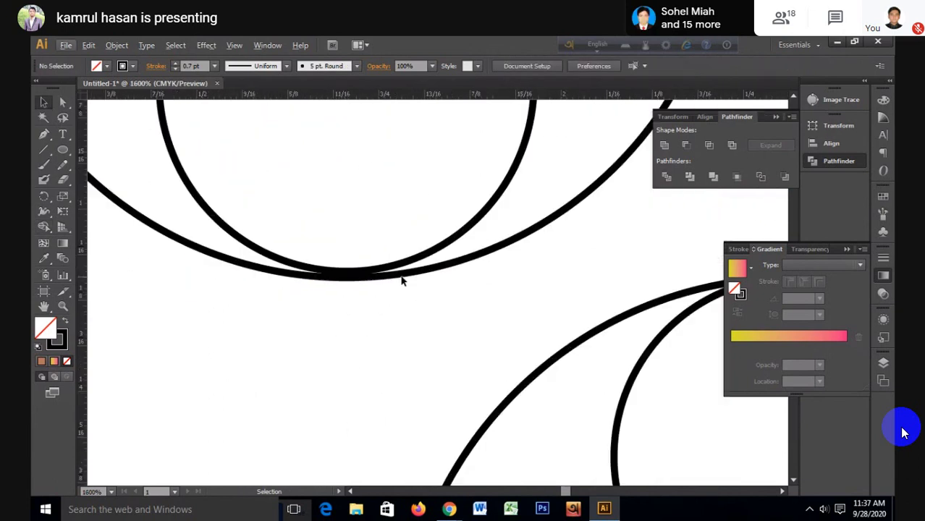
pyautogui.click(401, 275)
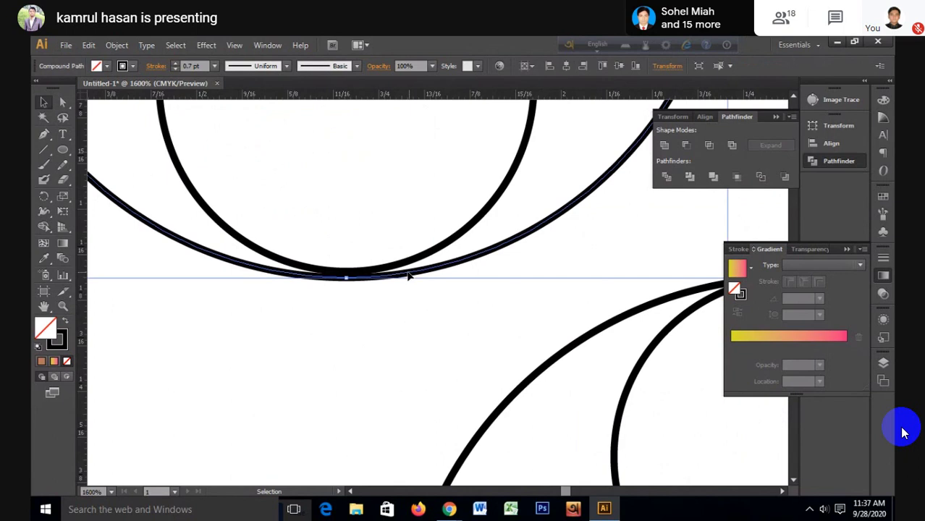
pyautogui.click(350, 293)
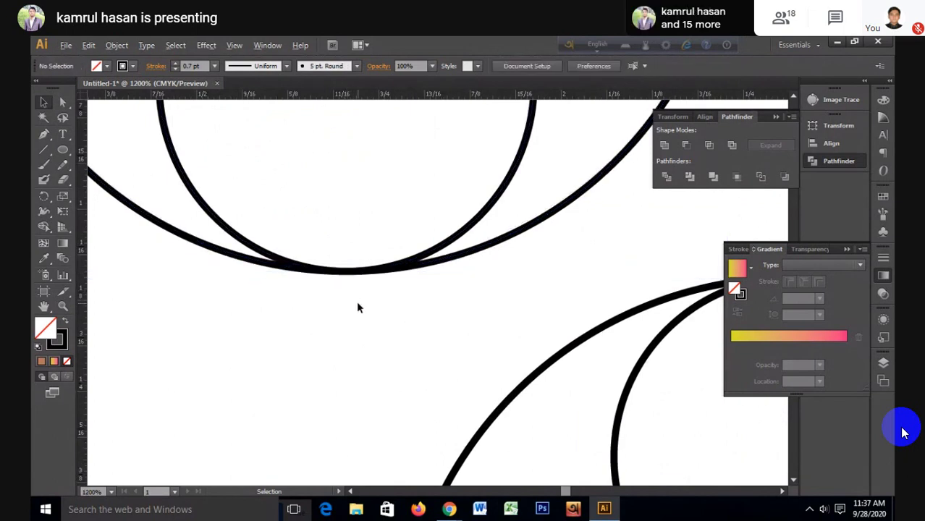
pyautogui.scroll(-5, 345, 296)
pyautogui.moveTo(345, 296); pyautogui.dragTo(414, 273)
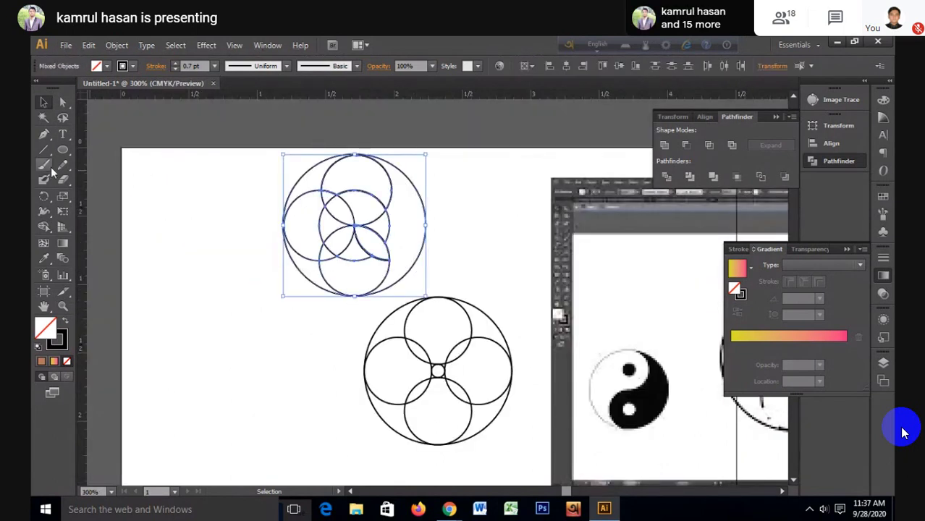
# Step: Merge the top circle's regions into one shape and clear the selection
pyautogui.click(45, 226)
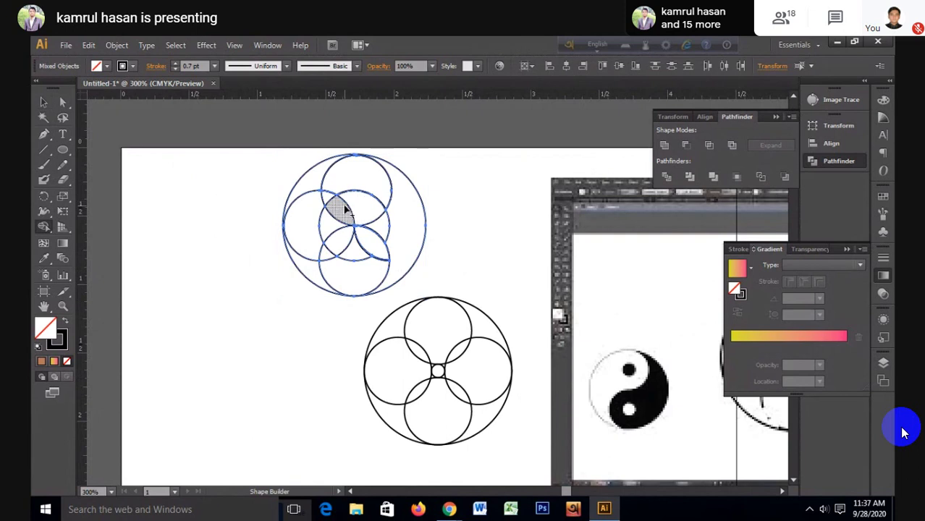
pyautogui.moveTo(343, 209); pyautogui.dragTo(389, 190)
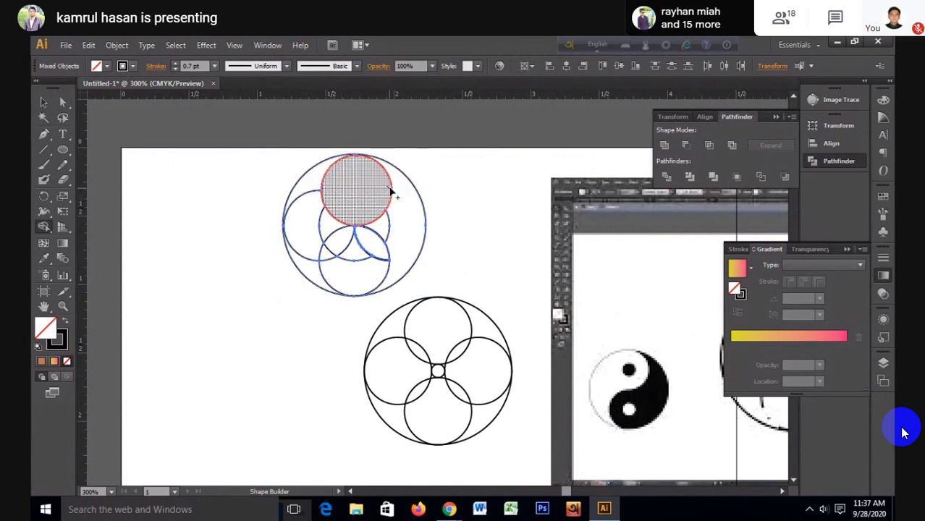
pyautogui.click(42, 102)
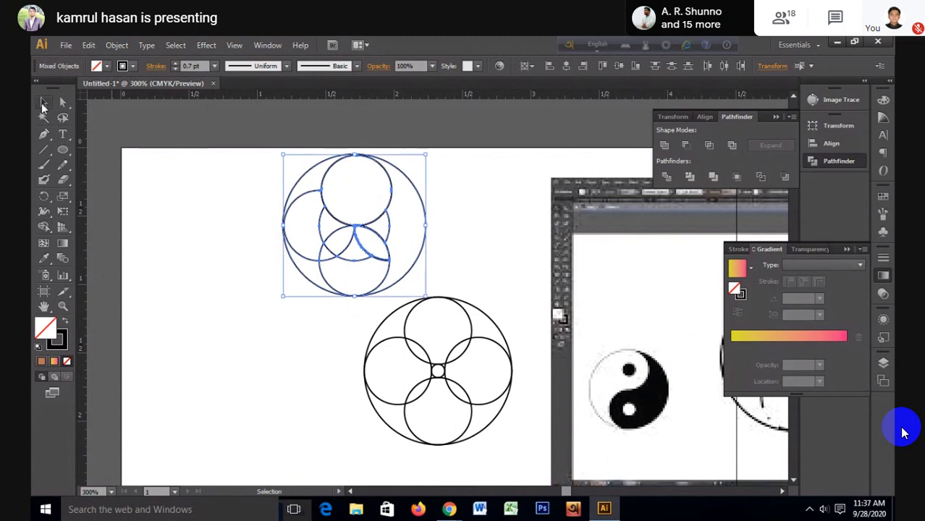
pyautogui.click(252, 149)
# Step: In Outline view, nudge the top circle's upper edge down slightly, then return to Preview
pyautogui.scroll(1, 376, 152)
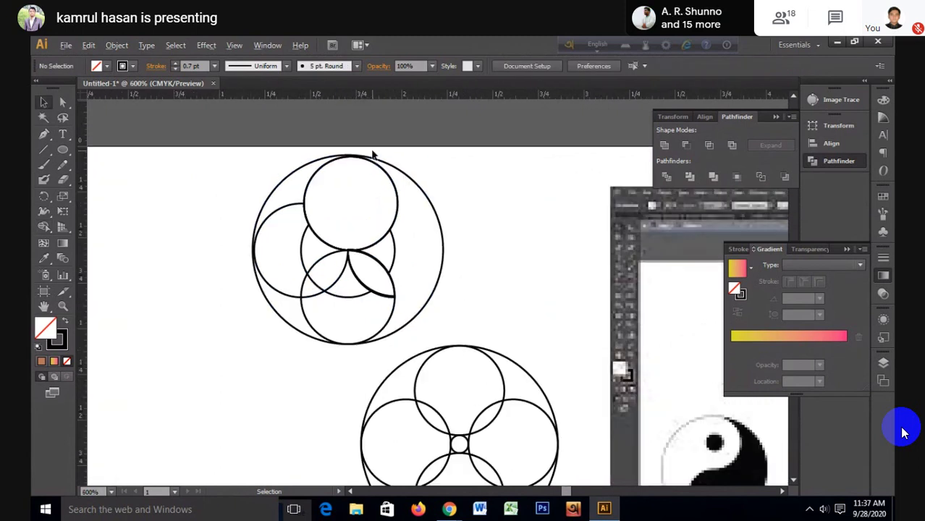
pyautogui.scroll(3, 376, 154)
pyautogui.click(363, 167)
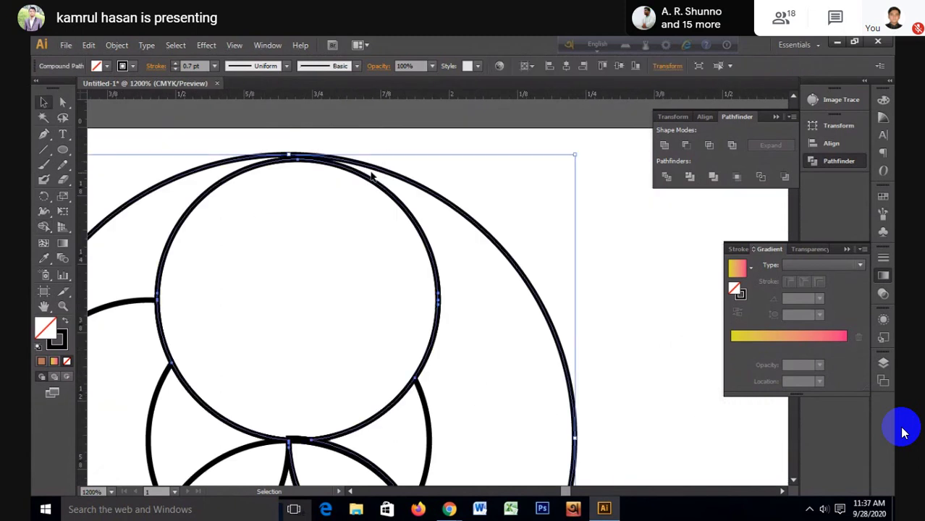
pyautogui.press('a')
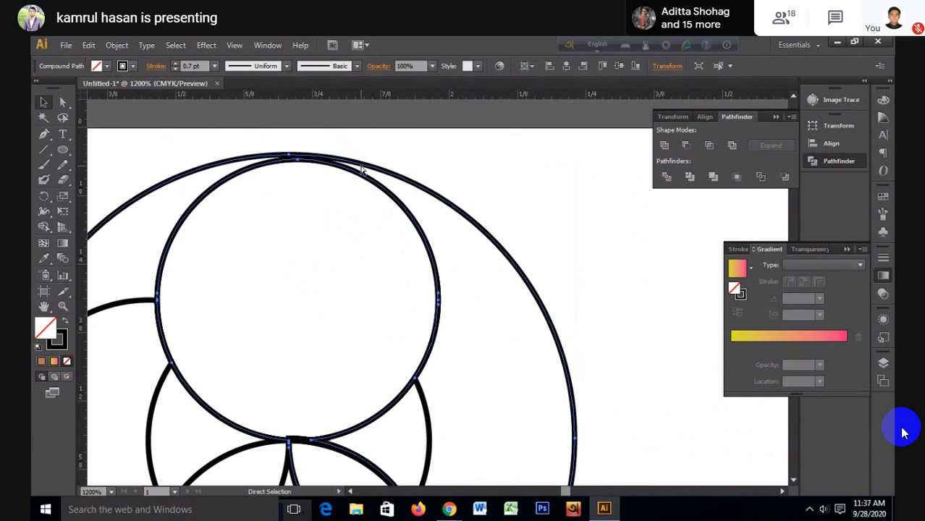
pyautogui.hotkey('ctrl', 'y')
pyautogui.press('v')
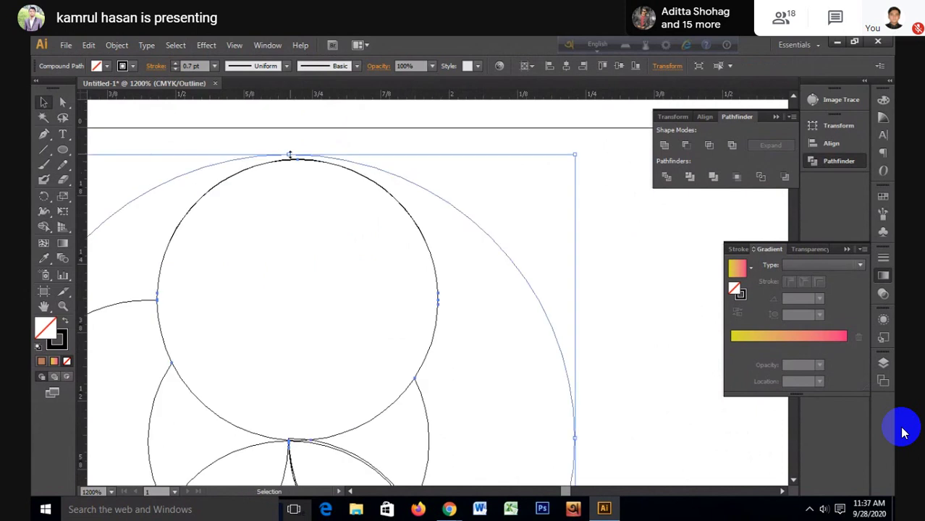
pyautogui.moveTo(289, 155); pyautogui.dragTo(289, 159)
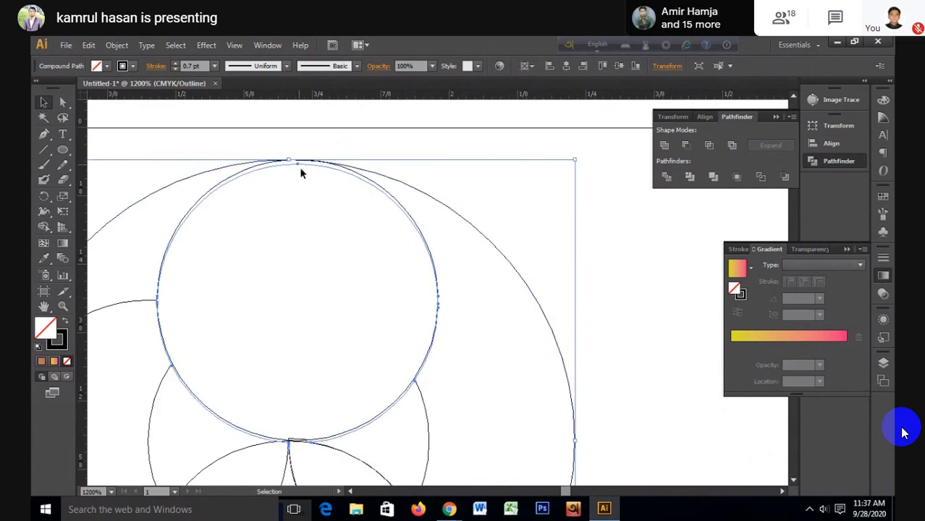
pyautogui.click(304, 143)
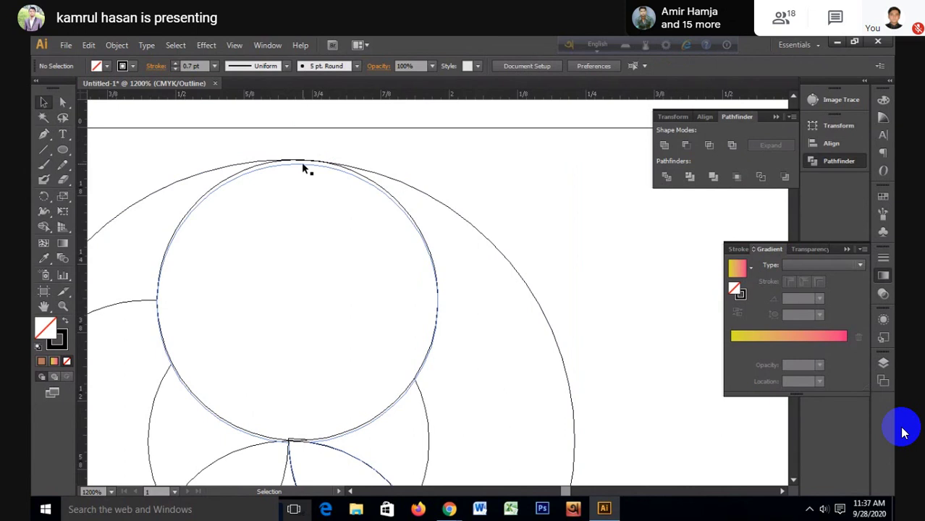
pyautogui.click(304, 165)
pyautogui.press('a')
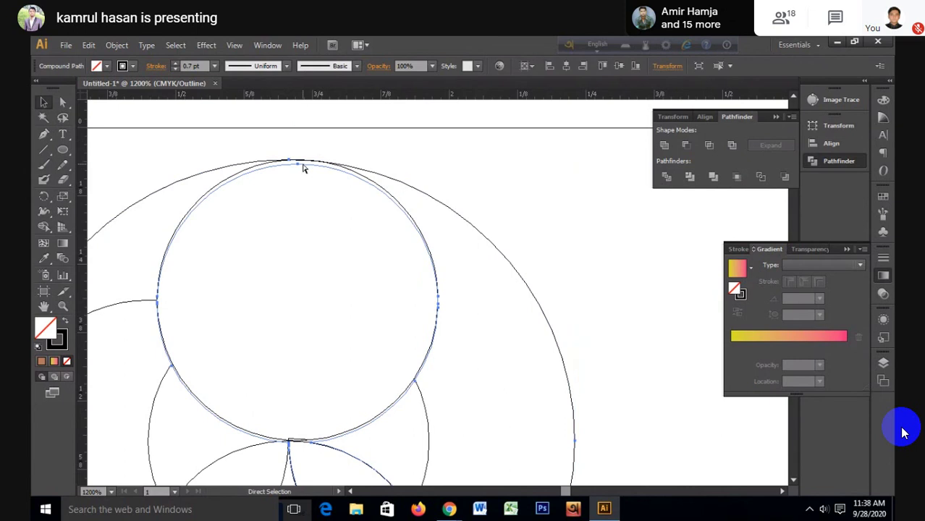
pyautogui.hotkey('ctrl', 'y')
pyautogui.press('v')
pyautogui.click(267, 133)
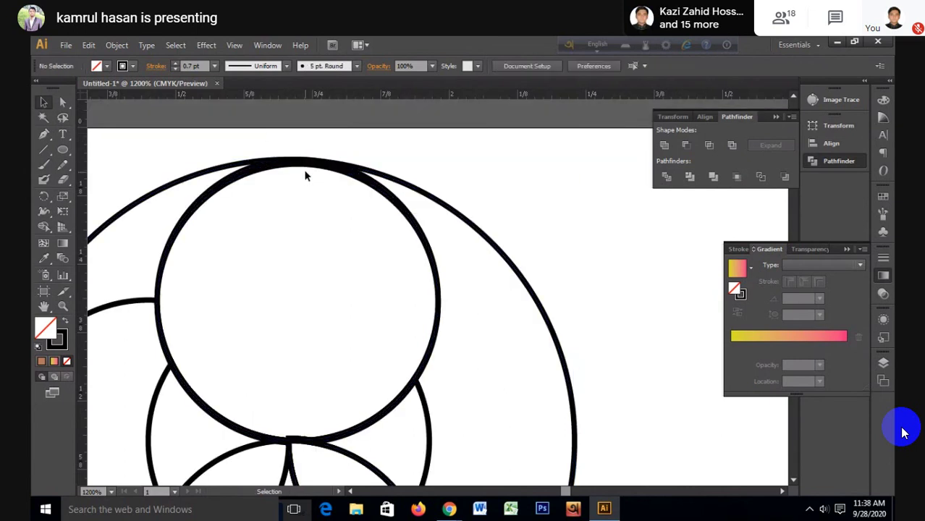
# Step: Move the top compound path slightly left, undo two changes, and check the result
pyautogui.click(307, 167)
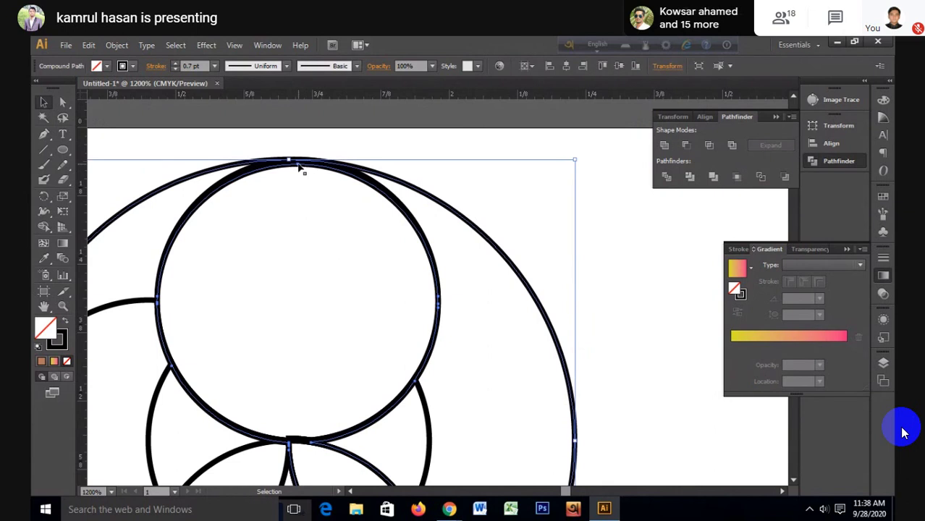
pyautogui.moveTo(300, 166); pyautogui.dragTo(289, 165)
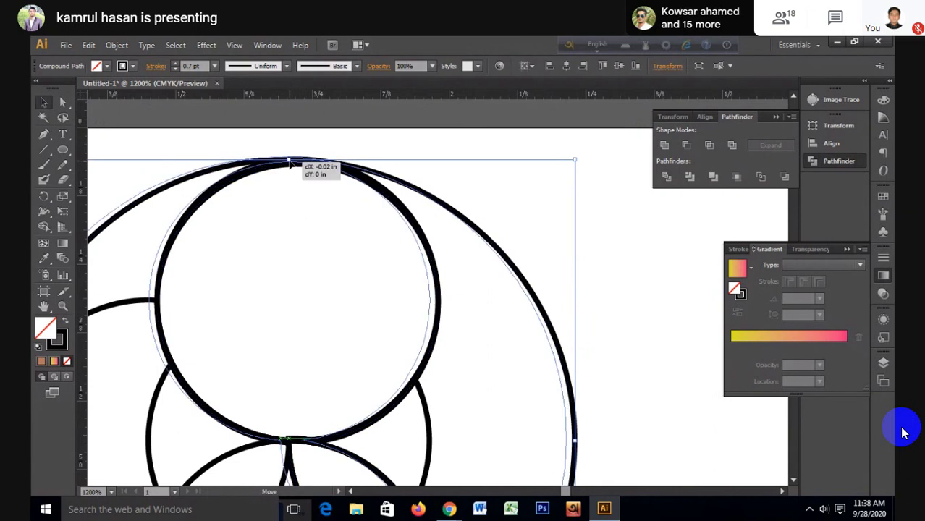
pyautogui.press('a')
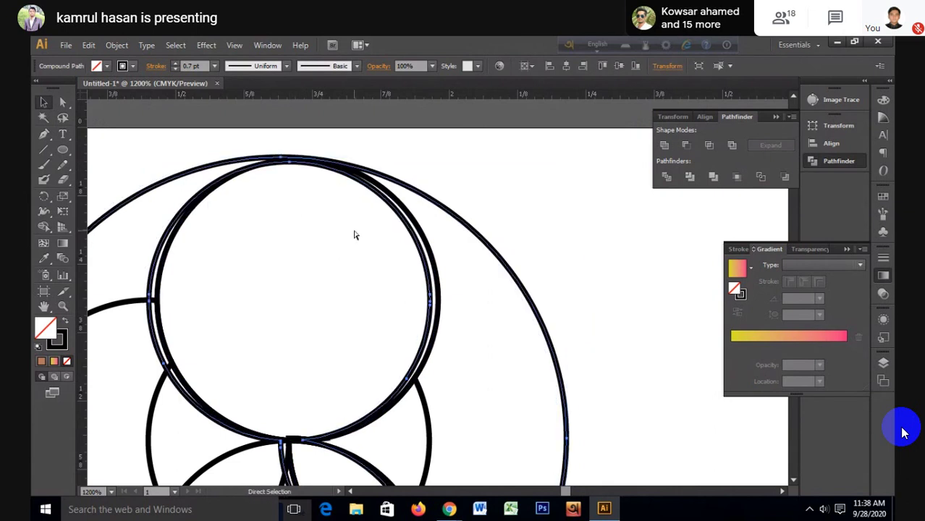
pyautogui.press('v')
pyautogui.click(374, 236)
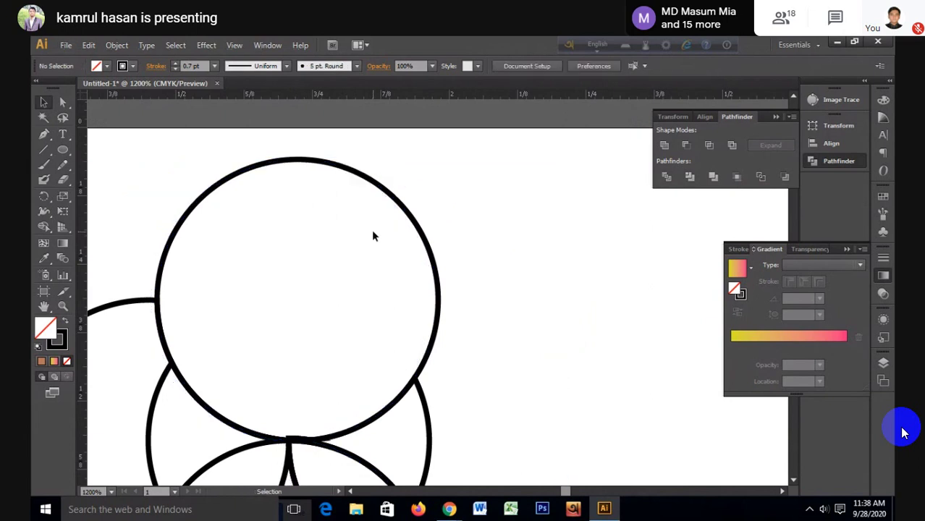
pyautogui.hotkey('ctrl', 'z')
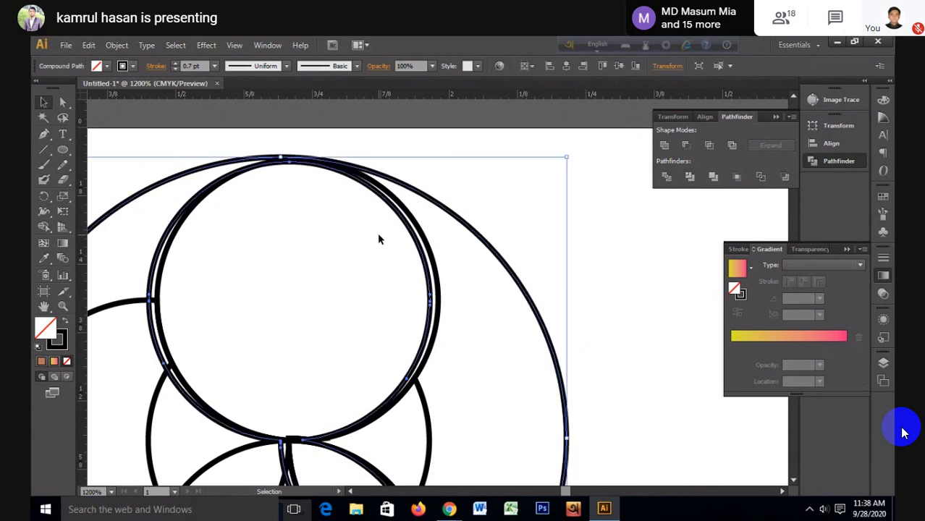
pyautogui.hotkey('ctrl', 'z')
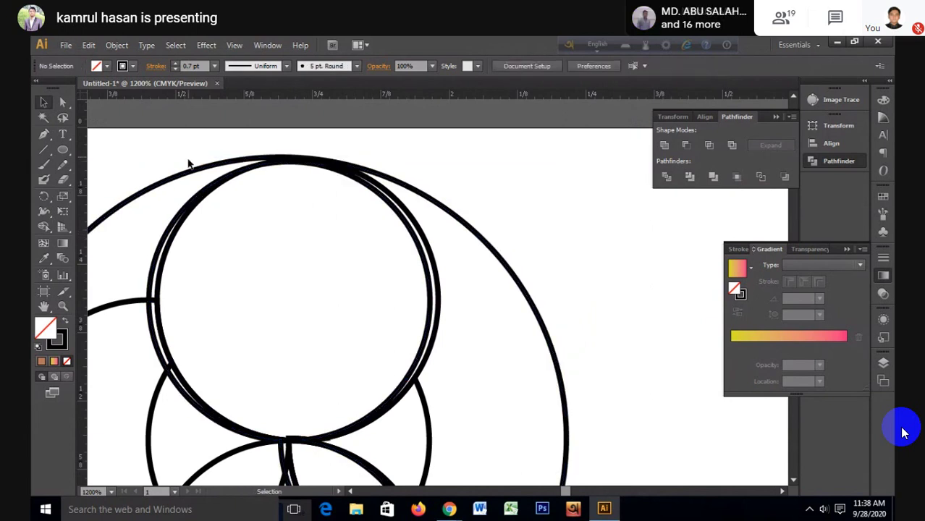
pyautogui.click(240, 170)
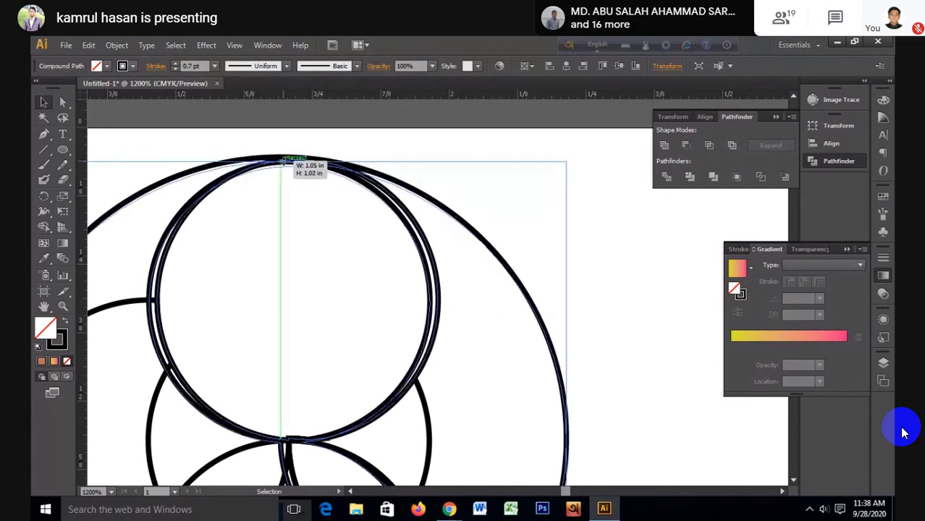
pyautogui.click(293, 146)
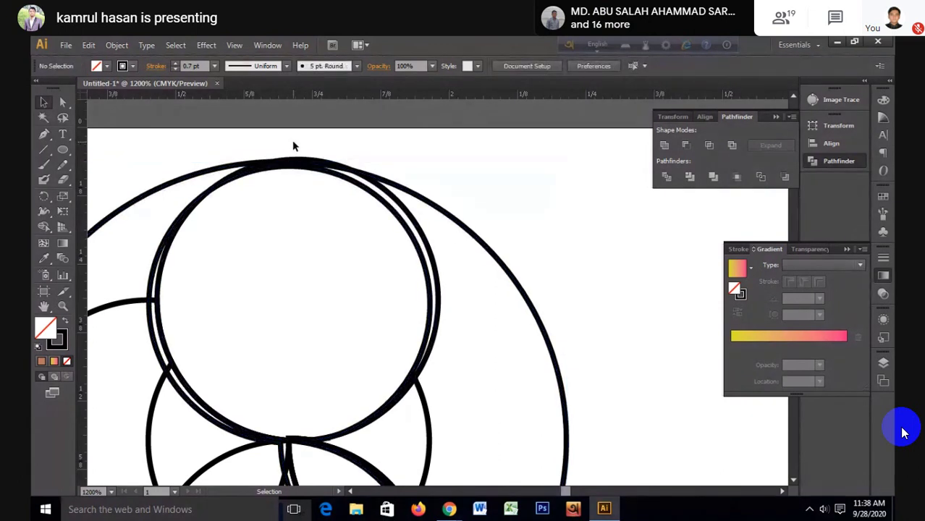
pyautogui.scroll(-1, 293, 145)
# Step: Merge the top circle and right crescent into one shape with Shape Builder
pyautogui.scroll(-2, 293, 145)
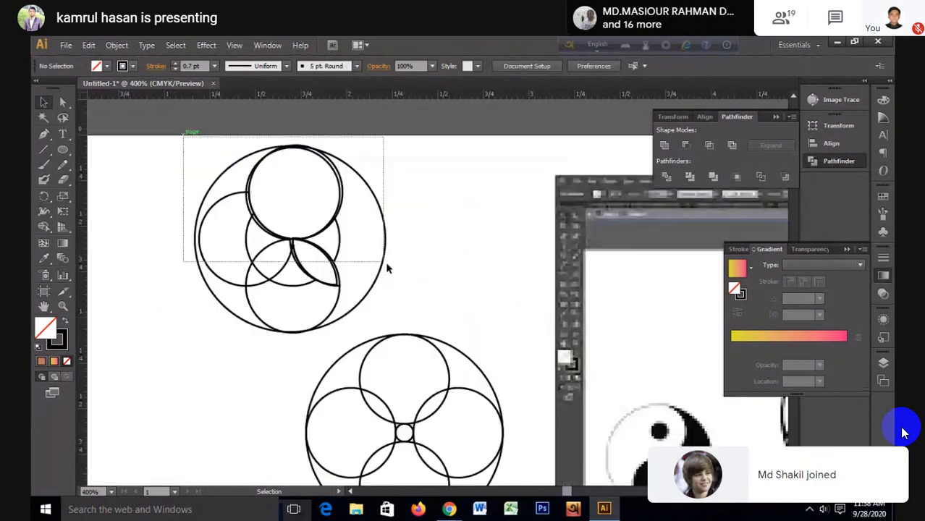
pyautogui.moveTo(386, 268); pyautogui.dragTo(387, 268)
pyautogui.hotkey('shift', 'm')
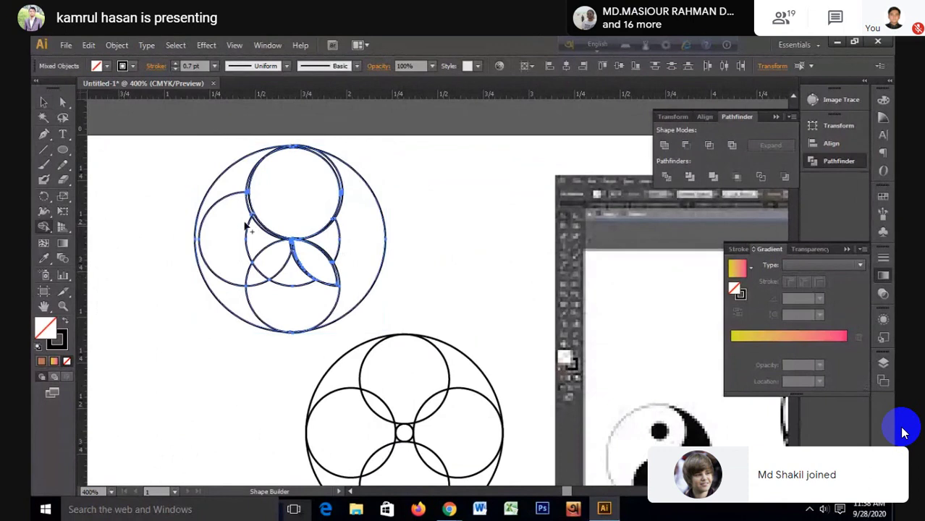
pyautogui.moveTo(303, 212); pyautogui.dragTo(352, 241)
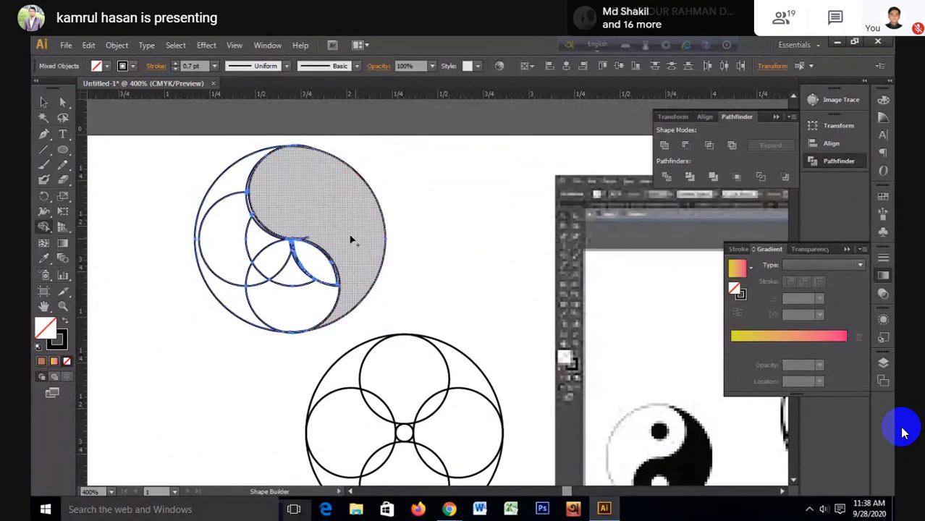
pyautogui.press('v')
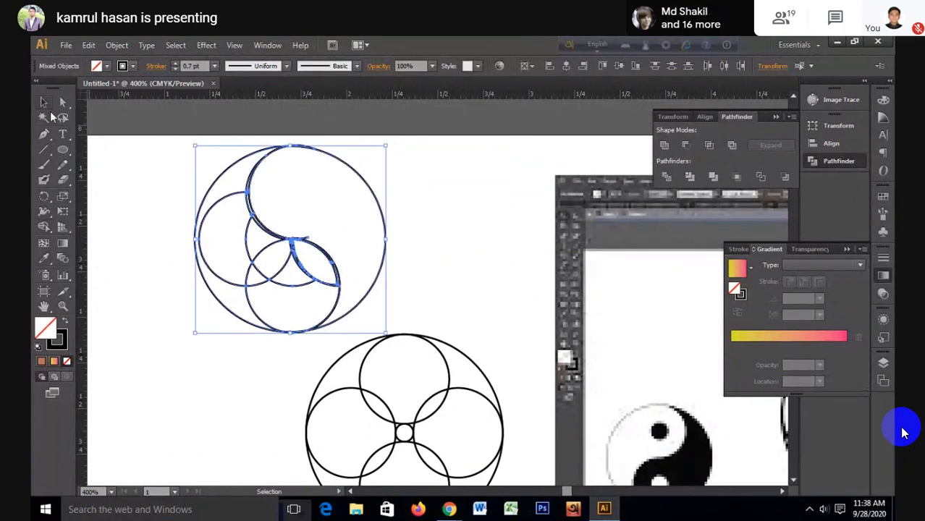
pyautogui.click(178, 199)
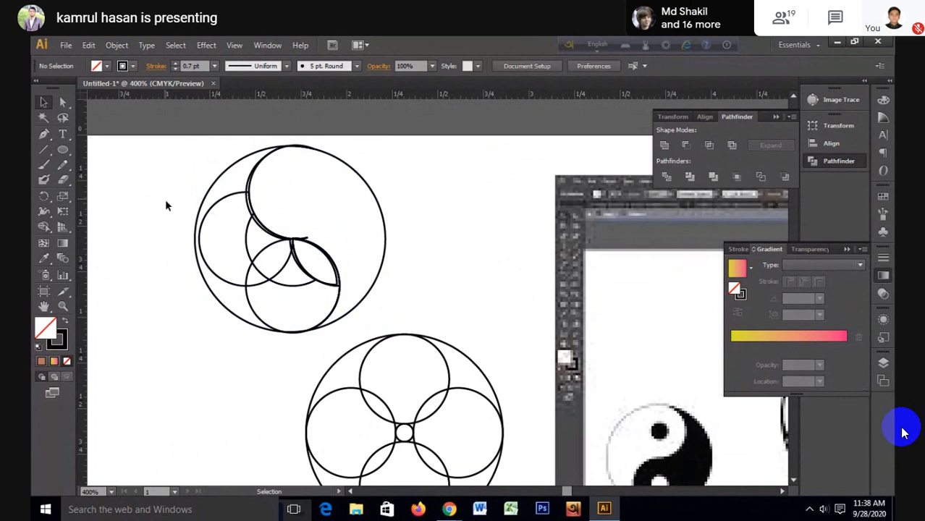
# Step: Delete the left small circle and leftover arcs, keeping only the curled teardrop outline
pyautogui.moveTo(168, 204)
pyautogui.mouseDown()
pyautogui.moveTo(247, 275)
pyautogui.moveTo(241, 270)
pyautogui.mouseUp()
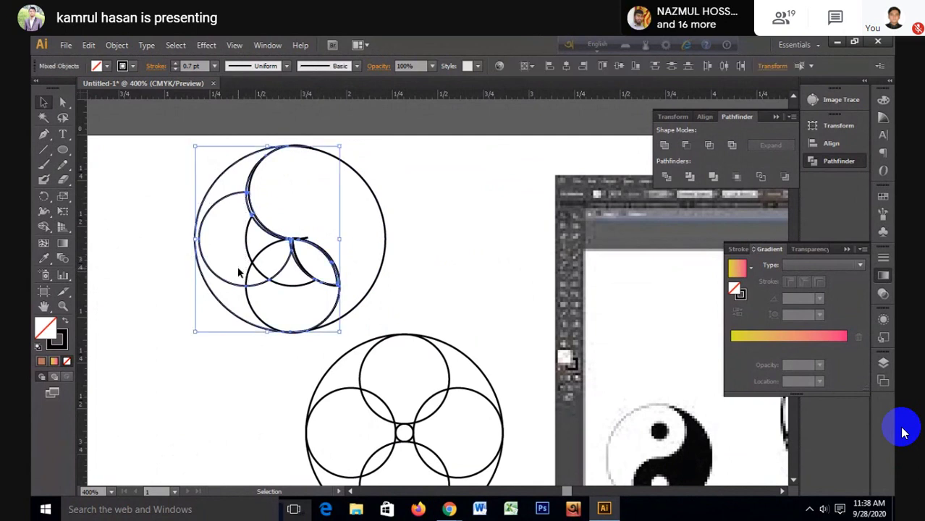
pyautogui.press('a')
pyautogui.press('Delete')
pyautogui.click(279, 284)
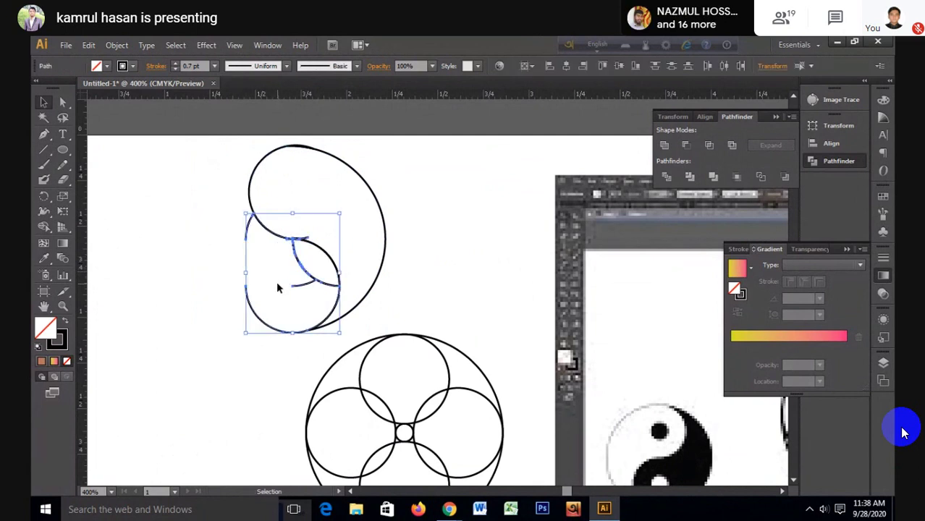
pyautogui.press('Delete')
pyautogui.click(307, 283)
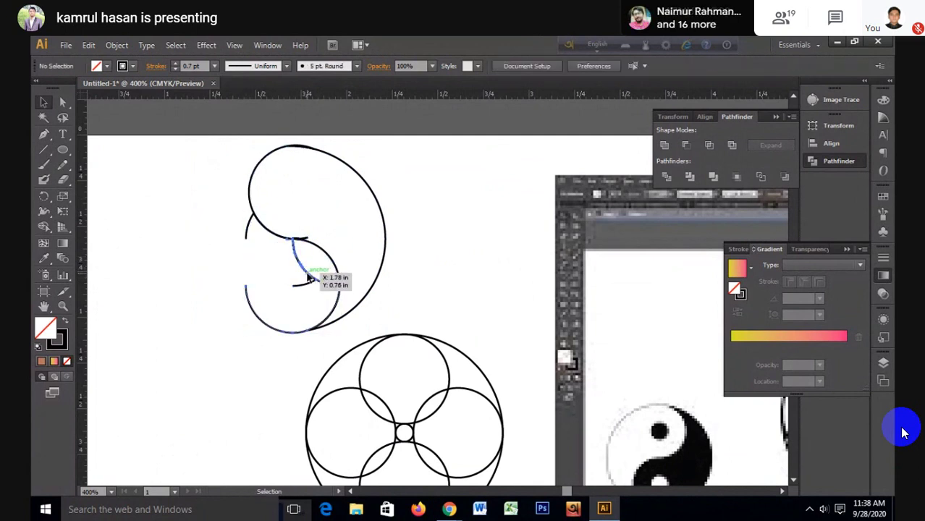
pyautogui.press('Delete')
pyautogui.click(307, 282)
pyautogui.press('v')
pyautogui.press('Delete')
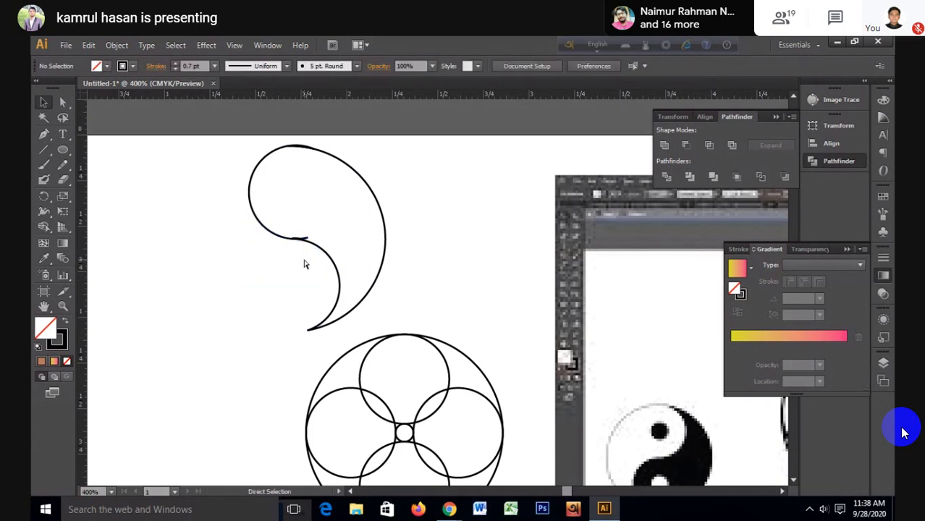
pyautogui.click(307, 239)
pyautogui.press('Delete')
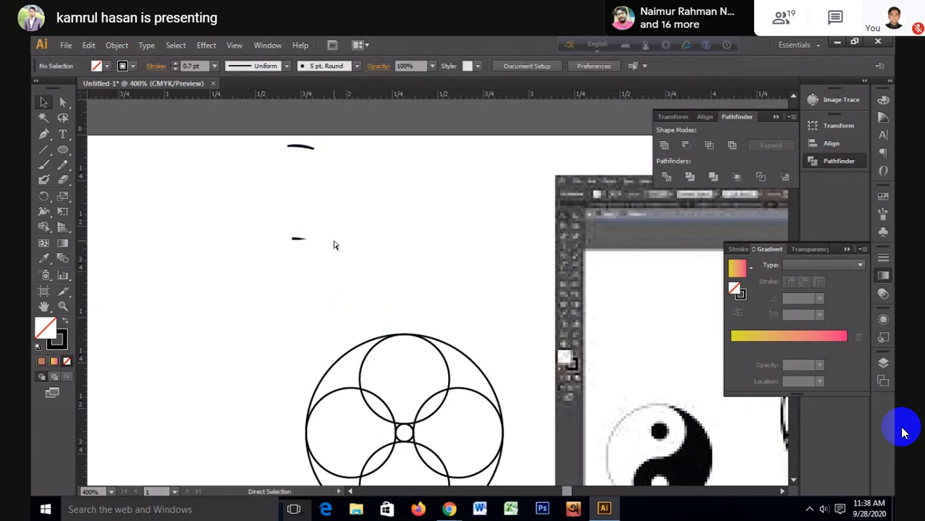
pyautogui.hotkey('ctrl', 'z')
pyautogui.click(364, 240)
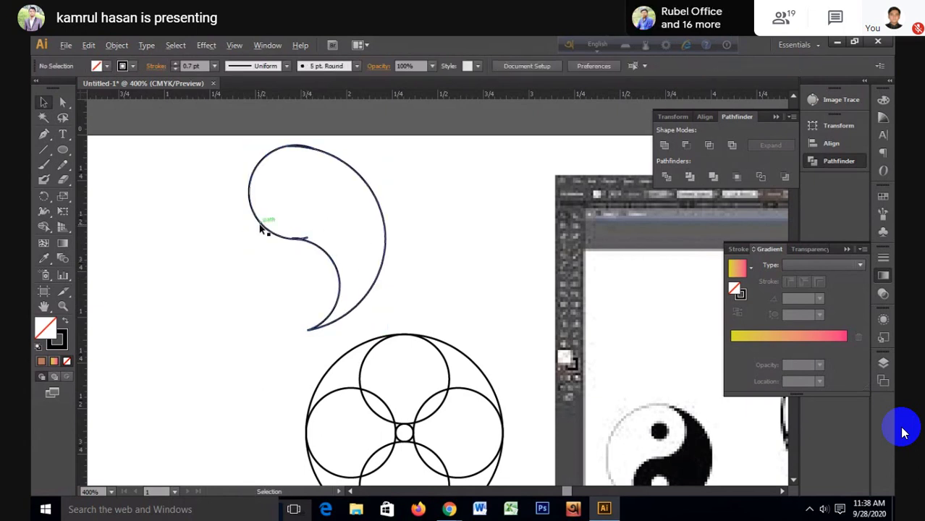
pyautogui.keyDown('alt'); pyautogui.scroll(-1, 266, 228); pyautogui.keyUp('alt')
# Step: Rotate the curl about 28 degrees, shift it left, and rotate it again to fit inside the big circle
pyautogui.press('alt')
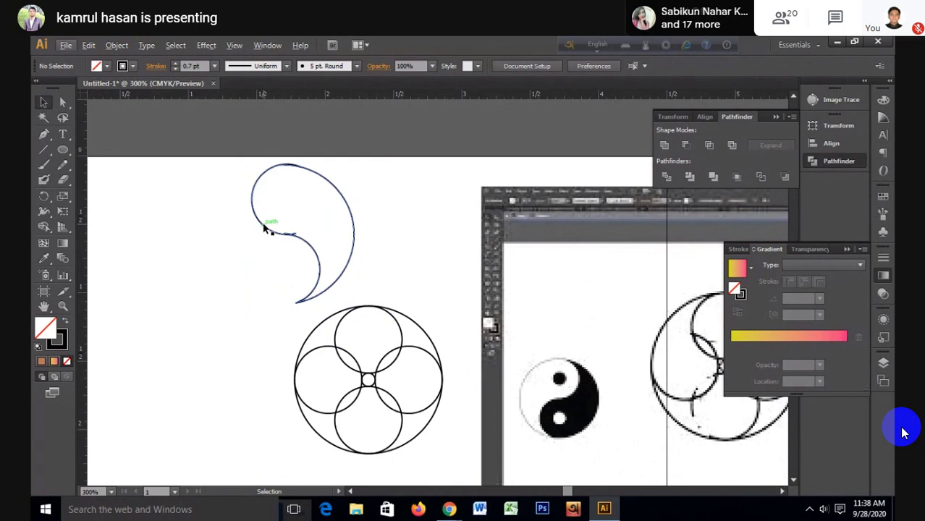
pyautogui.click(265, 226)
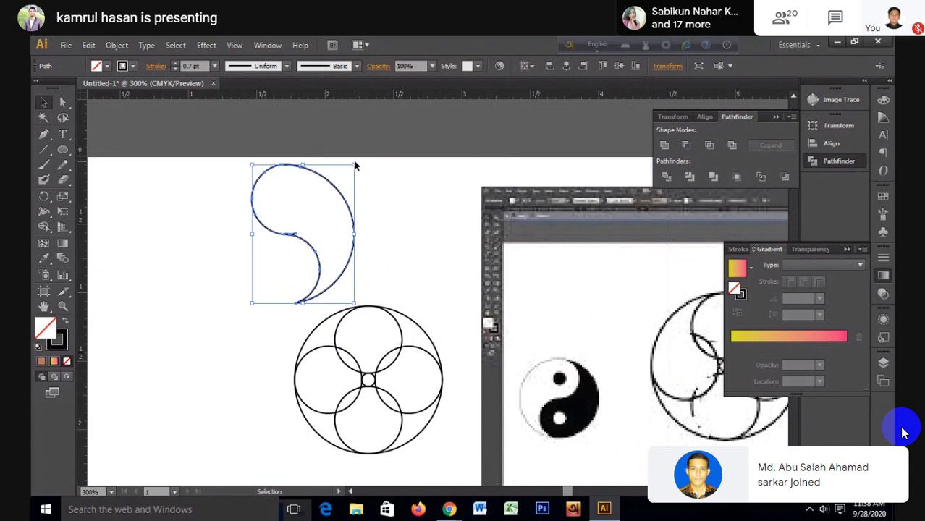
pyautogui.moveTo(353, 301)
pyautogui.mouseDown()
pyautogui.moveTo(370, 249)
pyautogui.moveTo(286, 148)
pyautogui.moveTo(270, 152)
pyautogui.mouseUp()
pyautogui.moveTo(328, 244); pyautogui.dragTo(291, 244)
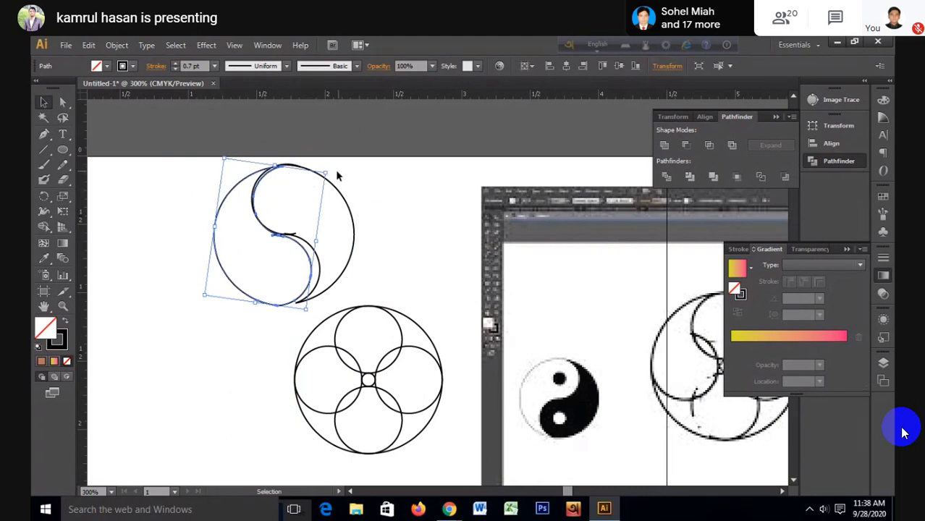
pyautogui.moveTo(334, 174); pyautogui.dragTo(335, 155)
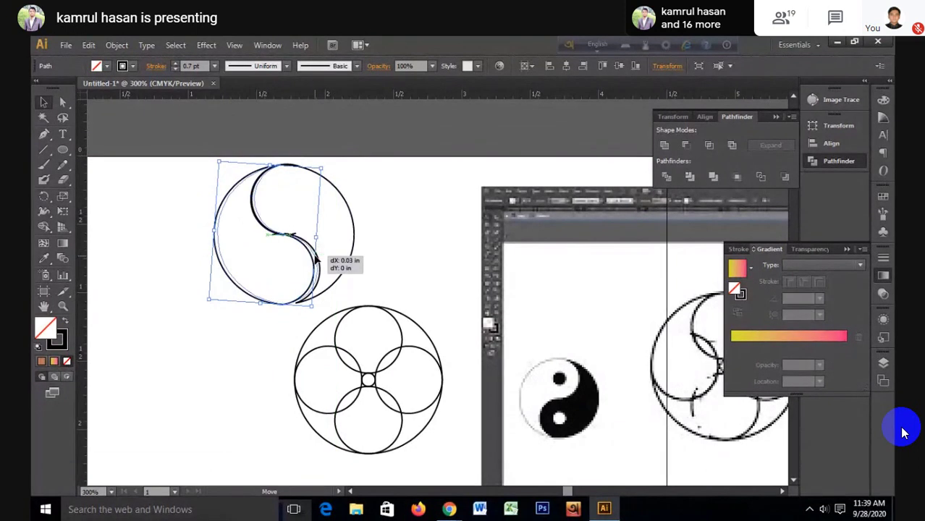
pyautogui.click(367, 165)
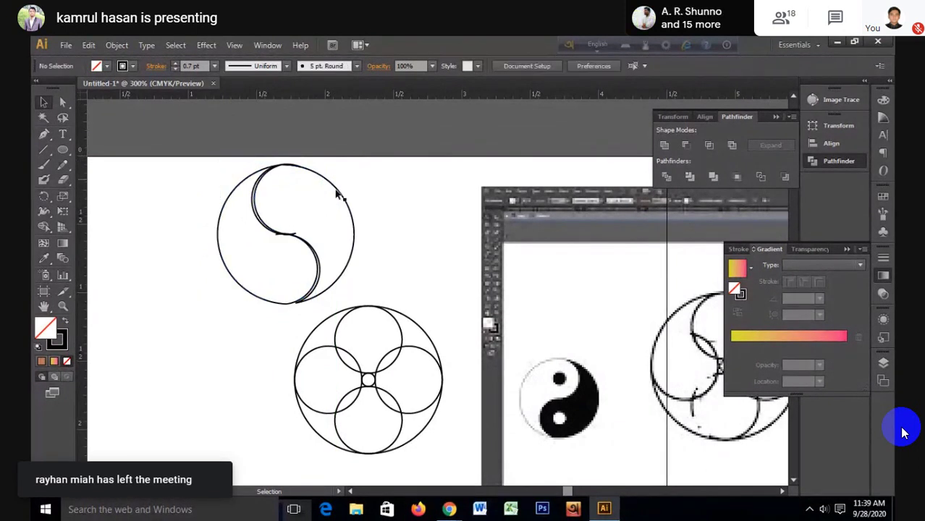
# Step: Draw a small circle in the lower half and Alt-drag a copy into the upper lobe
pyautogui.click(62, 150)
pyautogui.moveTo(283, 267); pyautogui.dragTo(301, 286)
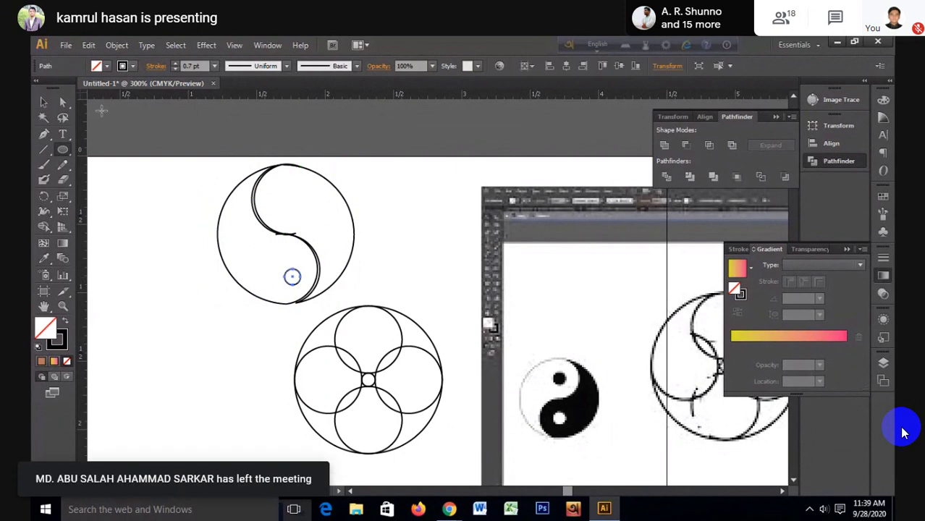
pyautogui.press('v')
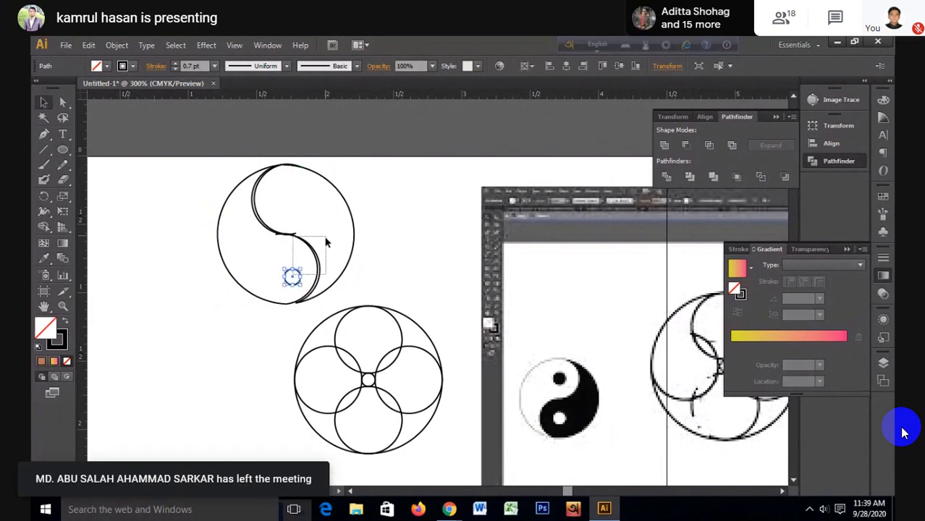
pyautogui.moveTo(326, 243); pyautogui.dragTo(294, 281)
pyautogui.click(370, 271)
pyautogui.click(292, 280)
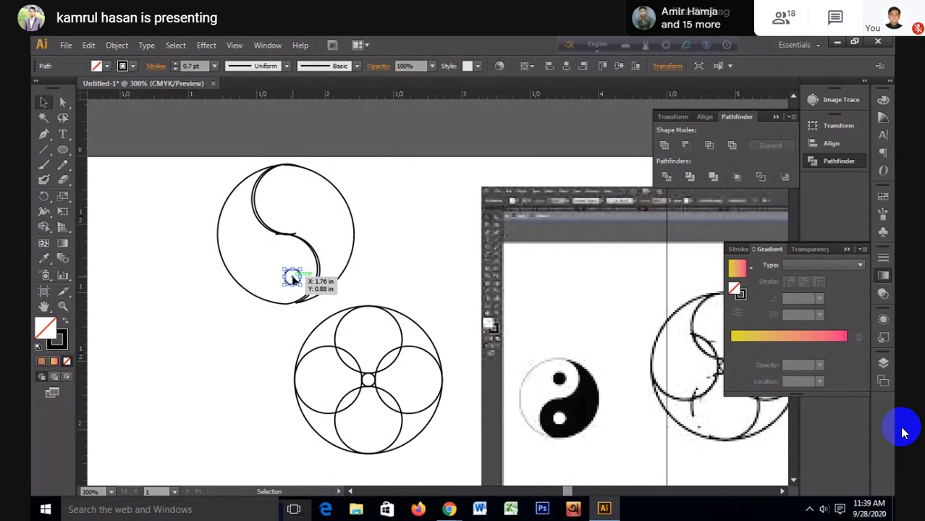
pyautogui.moveTo(293, 279); pyautogui.dragTo(285, 196)
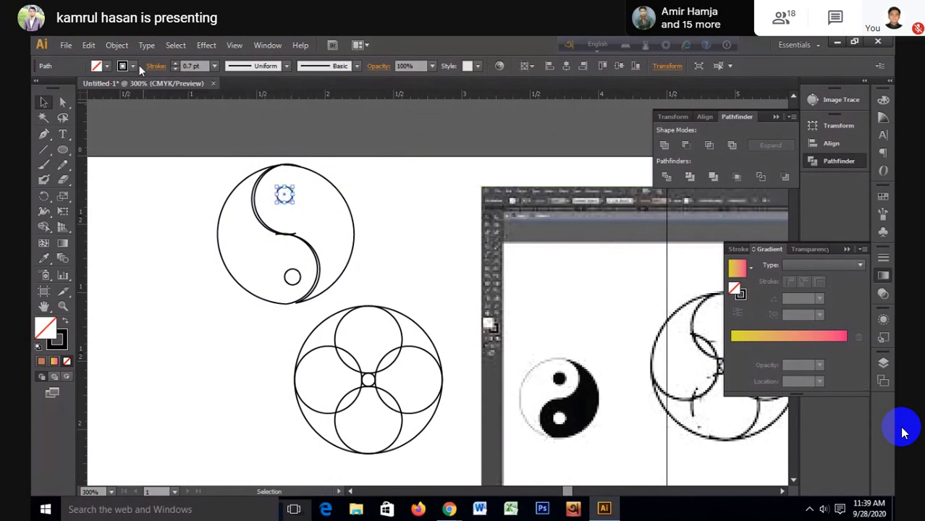
# Step: Fill the upper small circle black and give the lower small circle a white outline
pyautogui.click(102, 66)
pyautogui.click(58, 87)
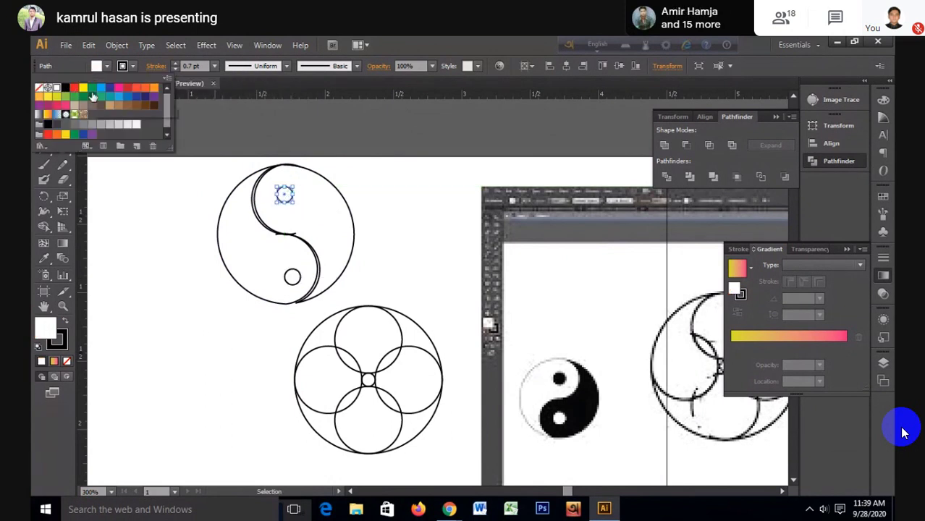
pyautogui.click(65, 87)
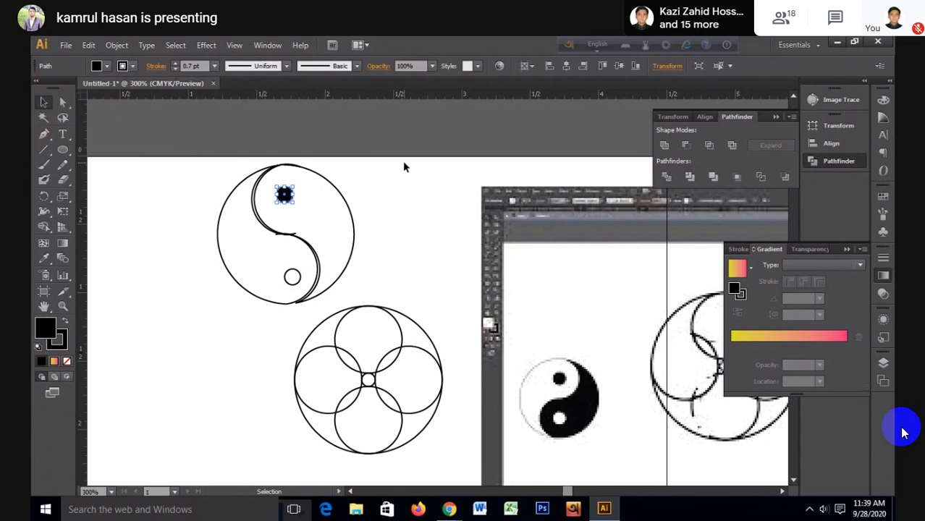
pyautogui.click(295, 271)
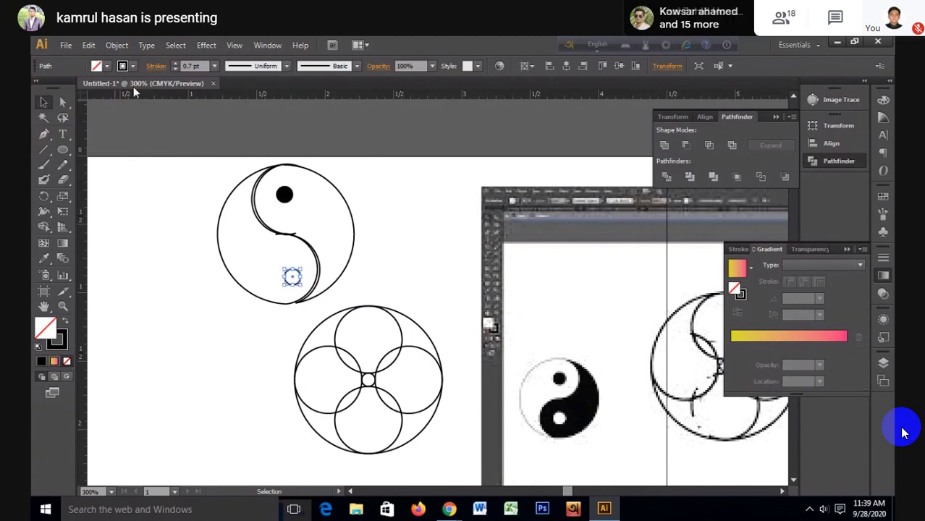
pyautogui.click(131, 66)
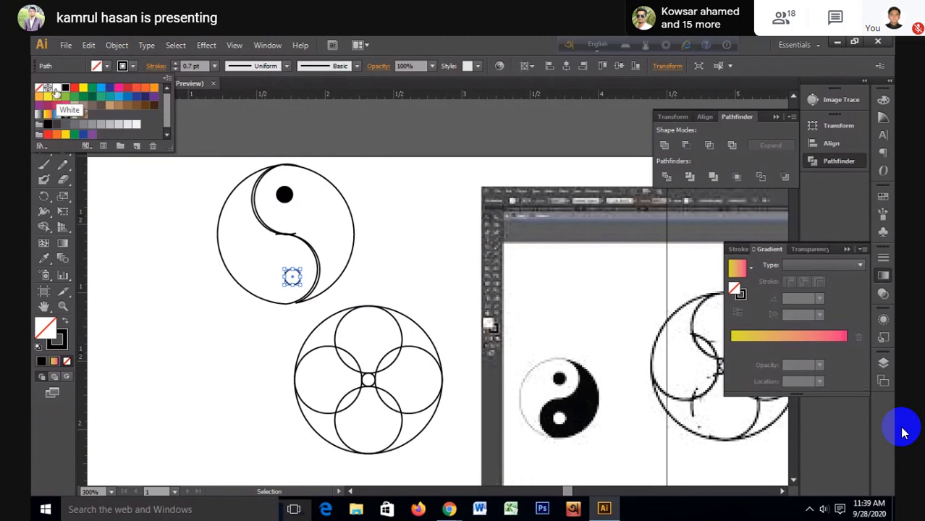
pyautogui.click(56, 89)
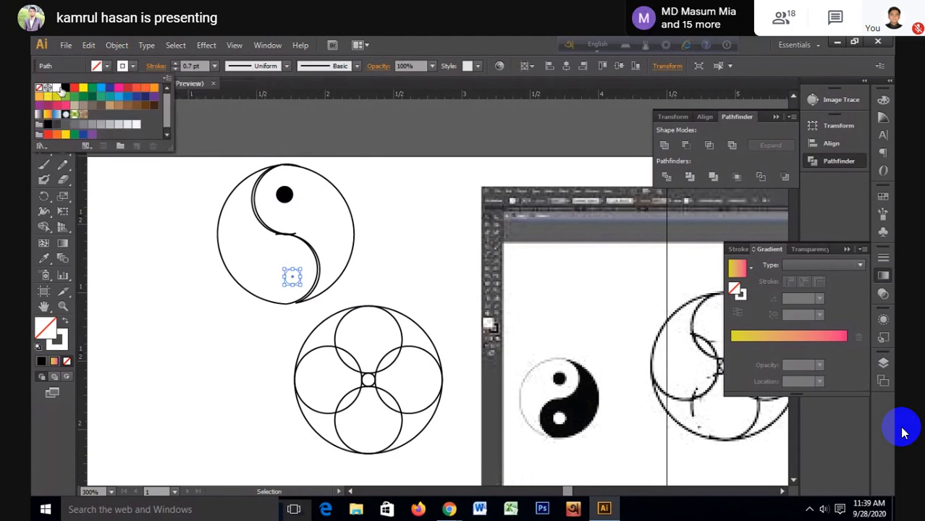
pyautogui.click(130, 177)
# Step: Fill the curl half of the yin-yang solid black and make its upper dot white
pyautogui.click(310, 171)
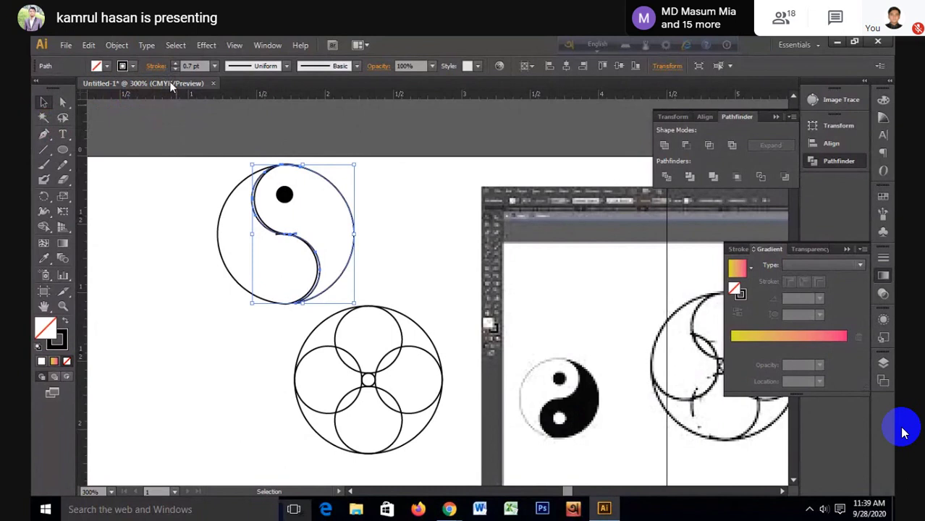
pyautogui.click(107, 66)
pyautogui.click(66, 87)
pyautogui.click(106, 162)
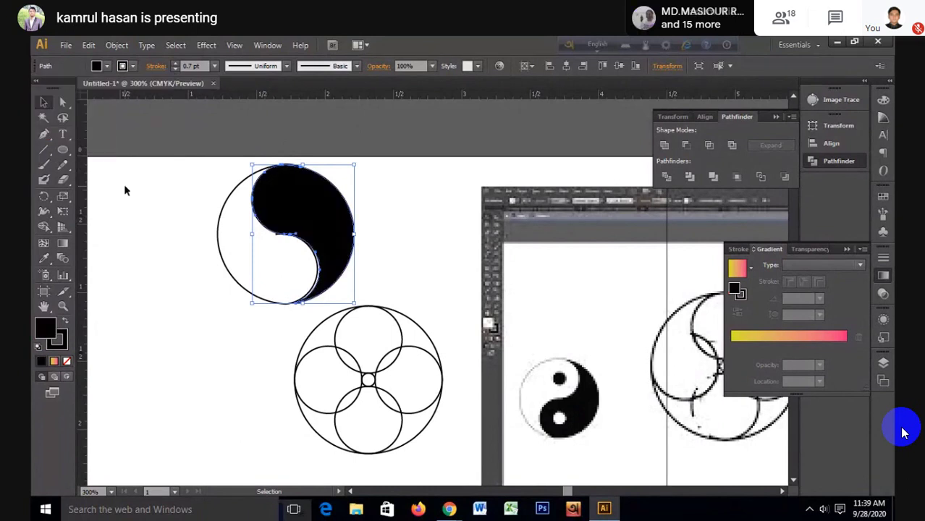
pyautogui.click(123, 184)
pyautogui.click(292, 195)
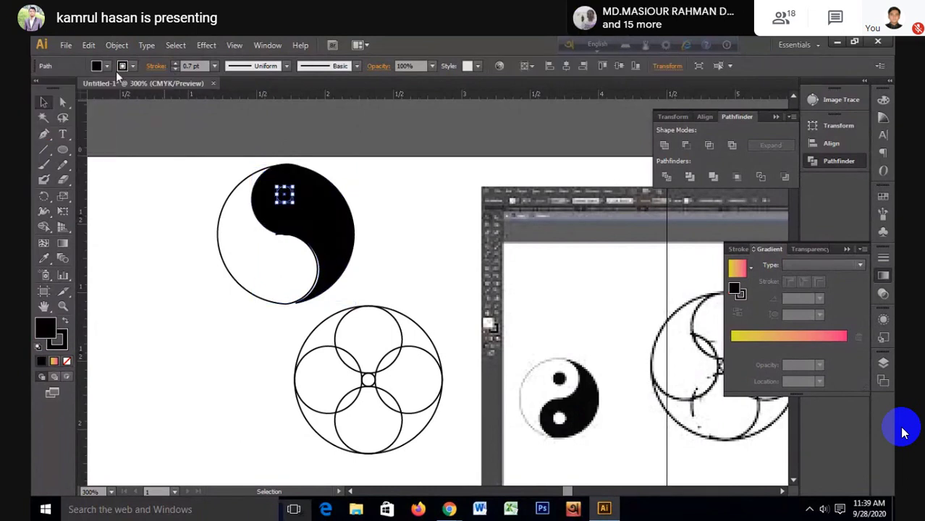
pyautogui.click(107, 66)
pyautogui.click(56, 88)
pyautogui.click(160, 186)
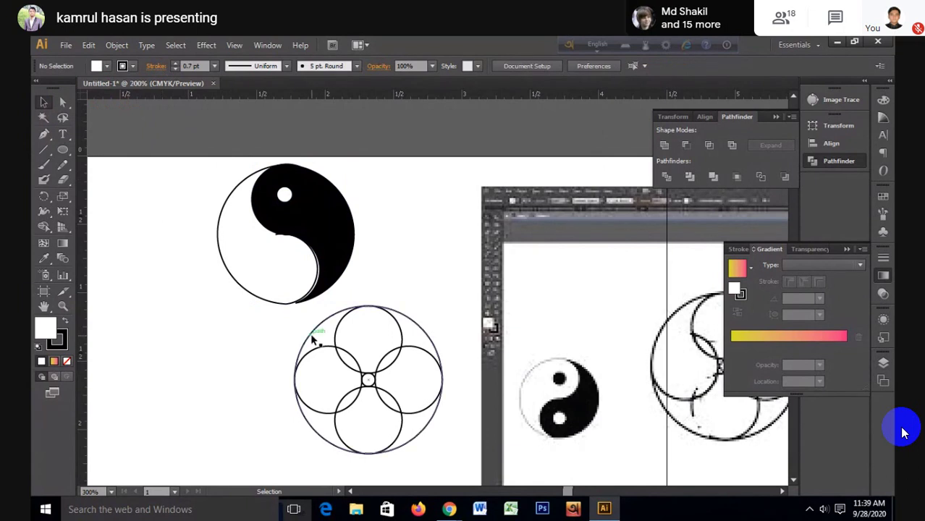
# Step: Move the finished yin-yang upward off the artboard
pyautogui.scroll(-1, 313, 339)
pyautogui.moveTo(207, 218)
pyautogui.mouseDown()
pyautogui.moveTo(327, 305)
pyautogui.moveTo(368, 314)
pyautogui.mouseUp()
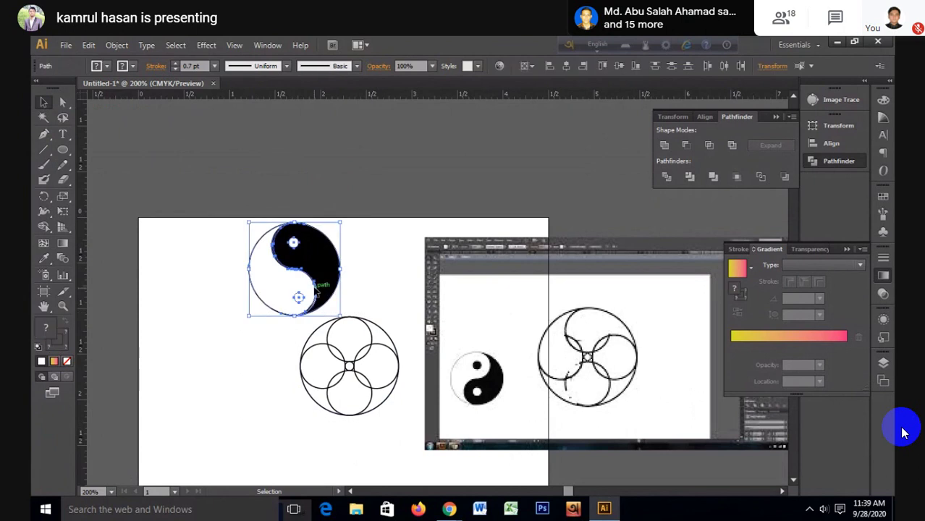
pyautogui.moveTo(328, 258)
pyautogui.mouseDown()
pyautogui.moveTo(349, 198)
pyautogui.moveTo(406, 123)
pyautogui.mouseUp()
pyautogui.click(63, 150)
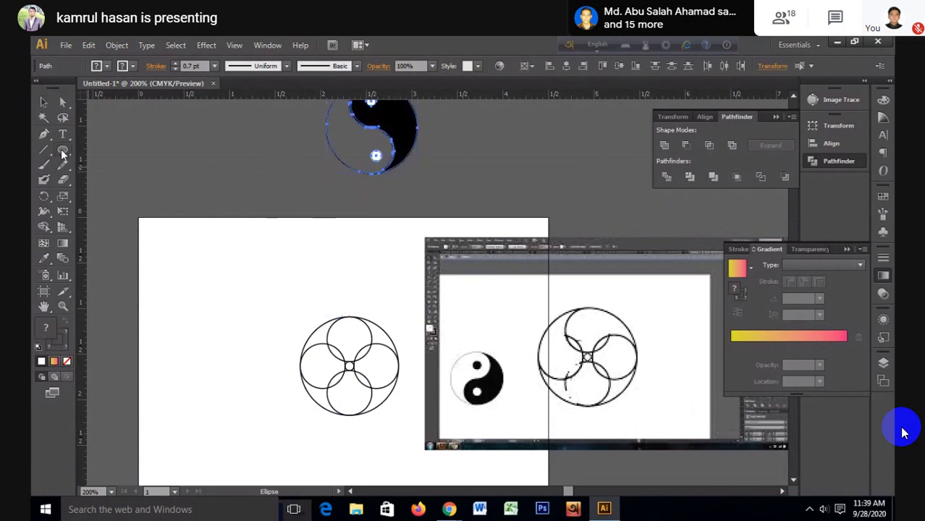
pyautogui.press('v')
pyautogui.click(170, 168)
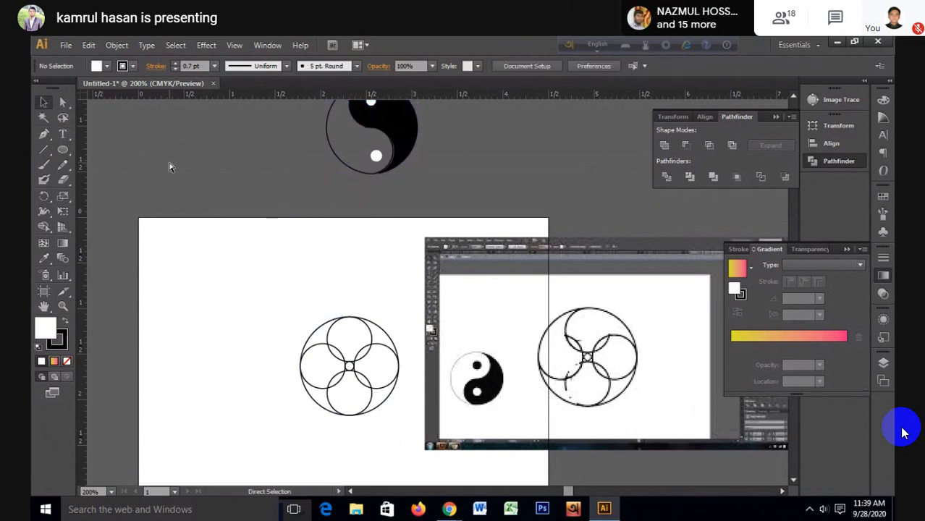
# Step: Undo three times to restore the overlapping-circles figure and lift it onto the pasteboard
pyautogui.hotkey('ctrl', 'z')
pyautogui.hotkey('ctrl', 'z')
pyautogui.hotkey('ctrl', 'z')
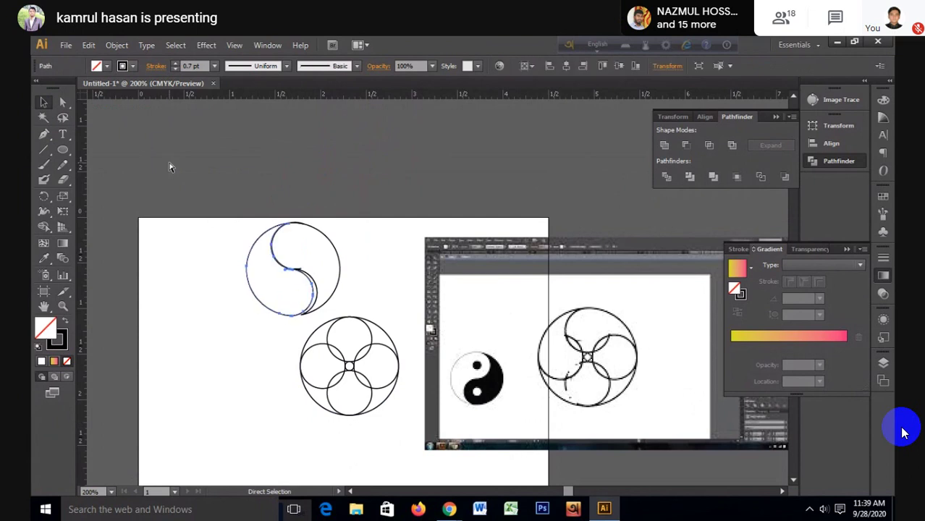
pyautogui.hotkey('ctrl', 'z')
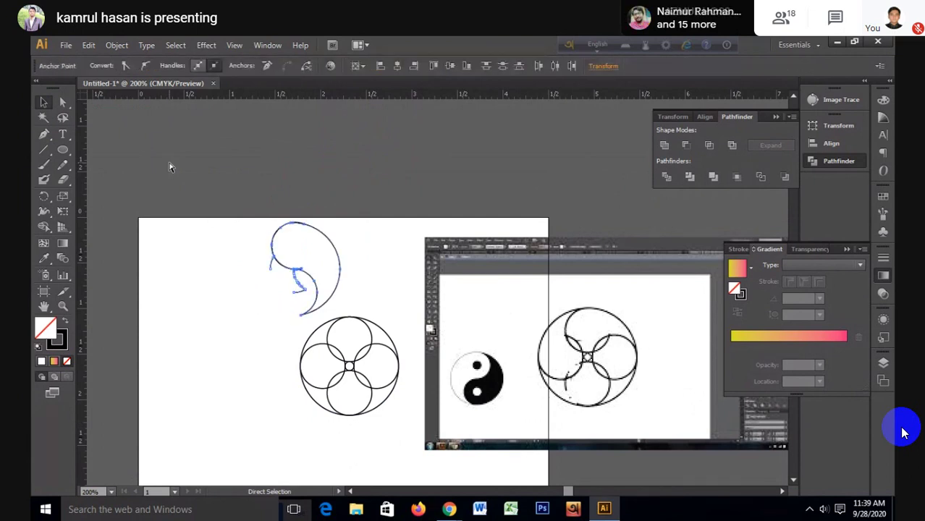
pyautogui.hotkey('ctrl', 'z')
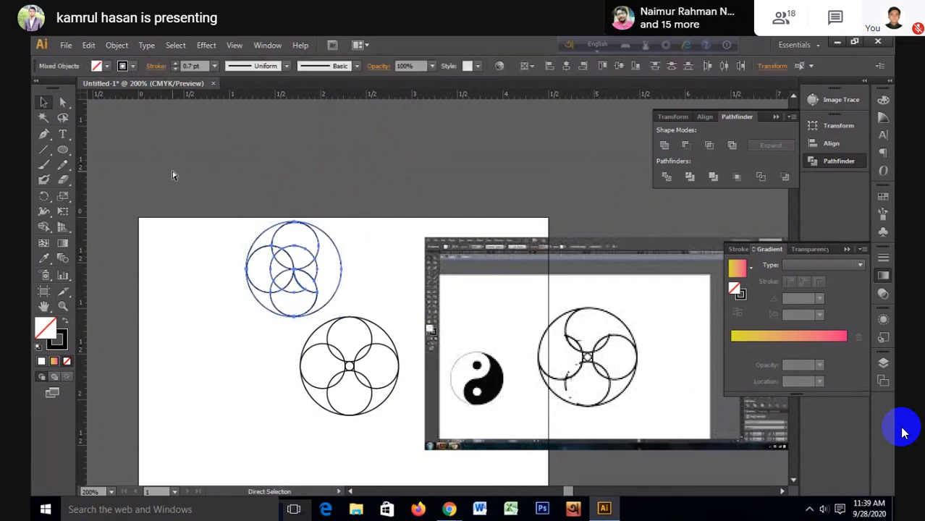
pyautogui.press('v')
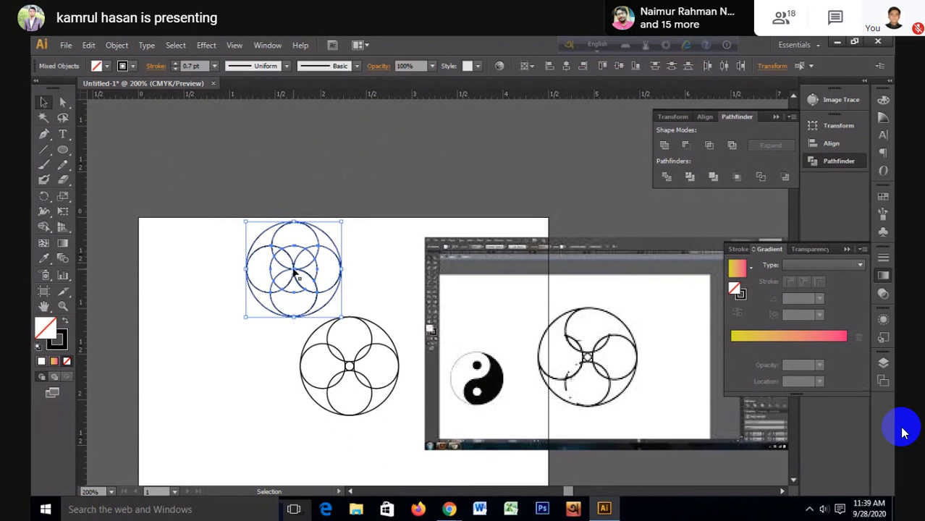
pyautogui.moveTo(295, 273); pyautogui.dragTo(308, 160)
pyautogui.click(218, 168)
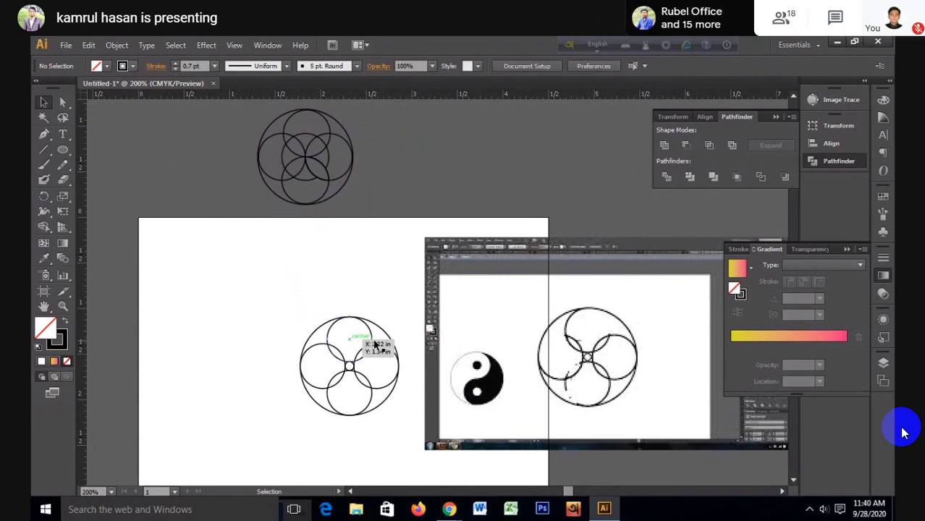
# Step: Move the reference image and flower figure aside right, and centre the circle figure on the artboard
pyautogui.moveTo(483, 340); pyautogui.dragTo(673, 346)
pyautogui.moveTo(269, 291); pyautogui.dragTo(456, 430)
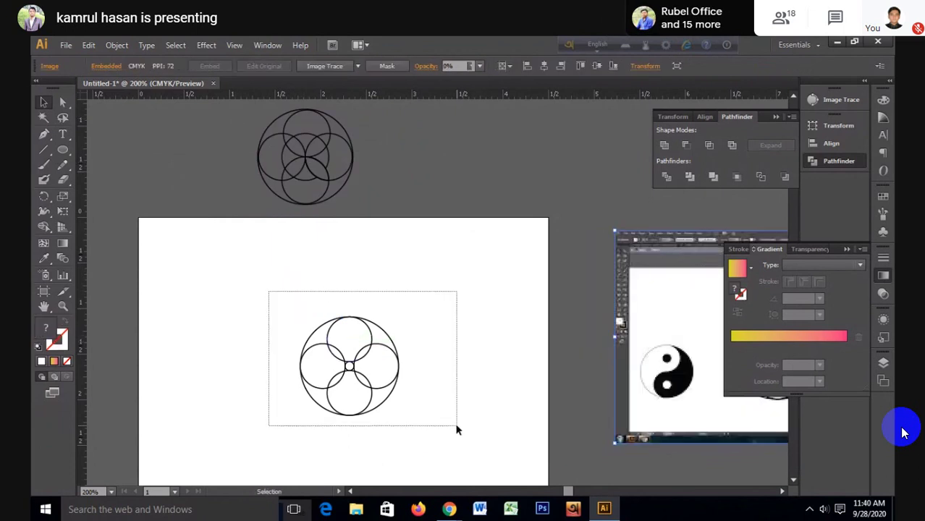
pyautogui.moveTo(352, 368); pyautogui.dragTo(583, 180)
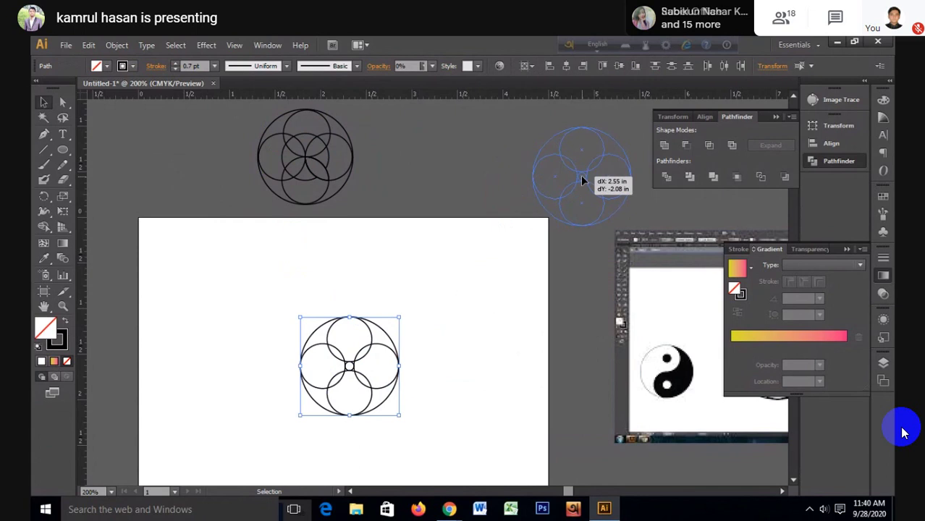
pyautogui.click(310, 171)
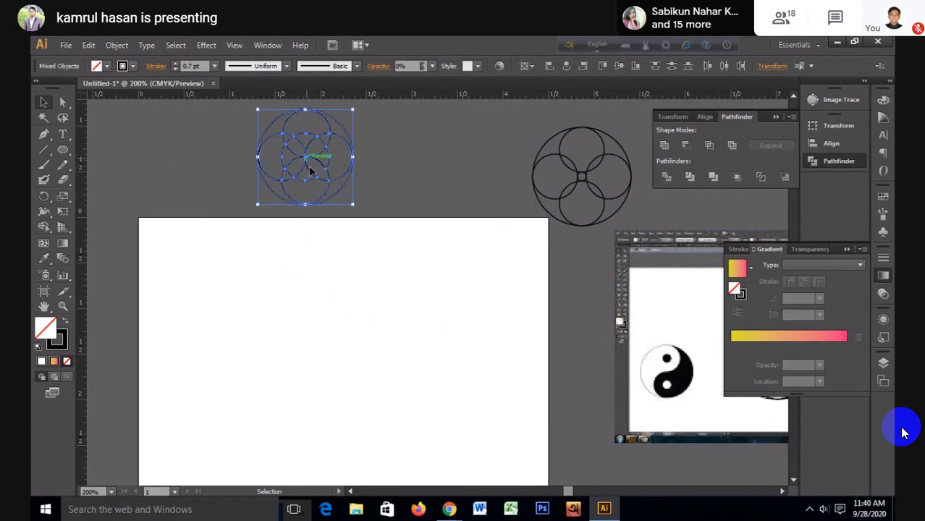
pyautogui.moveTo(310, 171)
pyautogui.mouseDown()
pyautogui.moveTo(428, 320)
pyautogui.moveTo(424, 353)
pyautogui.mouseUp()
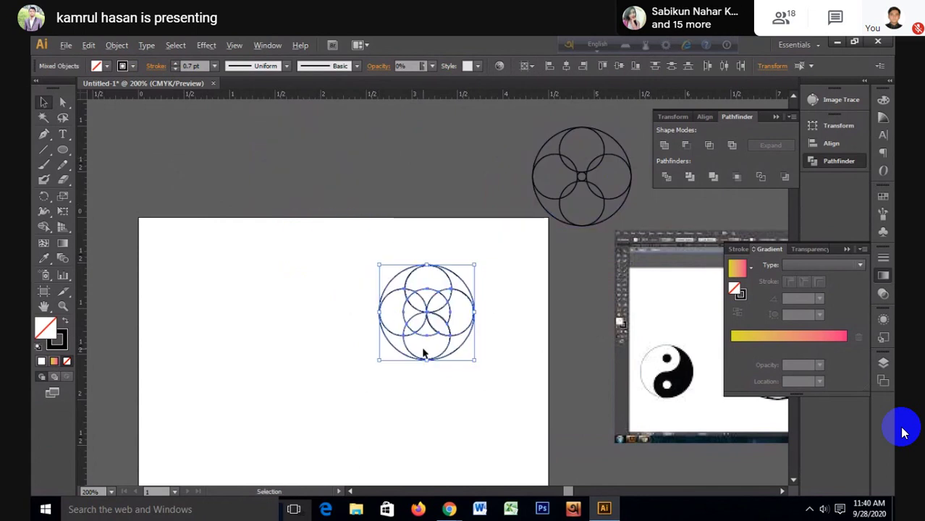
pyautogui.scroll(2, 425, 352)
pyautogui.scroll(-1, 424, 352)
pyautogui.moveTo(441, 279); pyautogui.dragTo(514, 299)
pyautogui.click(407, 271)
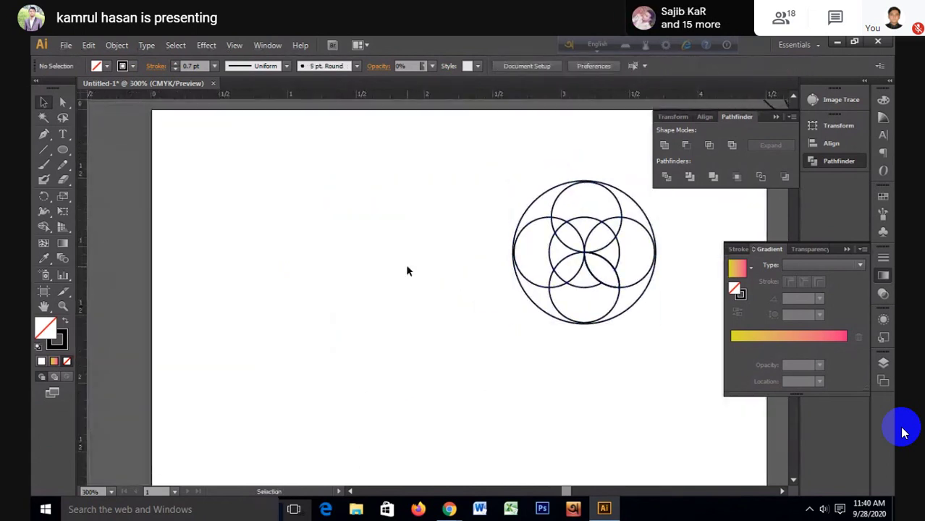
pyautogui.click(62, 150)
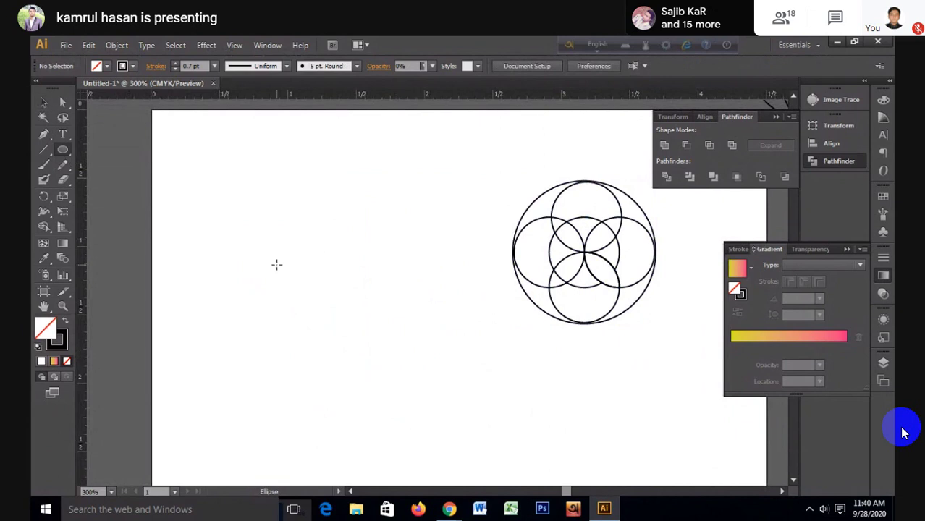
pyautogui.moveTo(276, 263); pyautogui.dragTo(370, 348)
pyautogui.moveTo(381, 355); pyautogui.dragTo(368, 325)
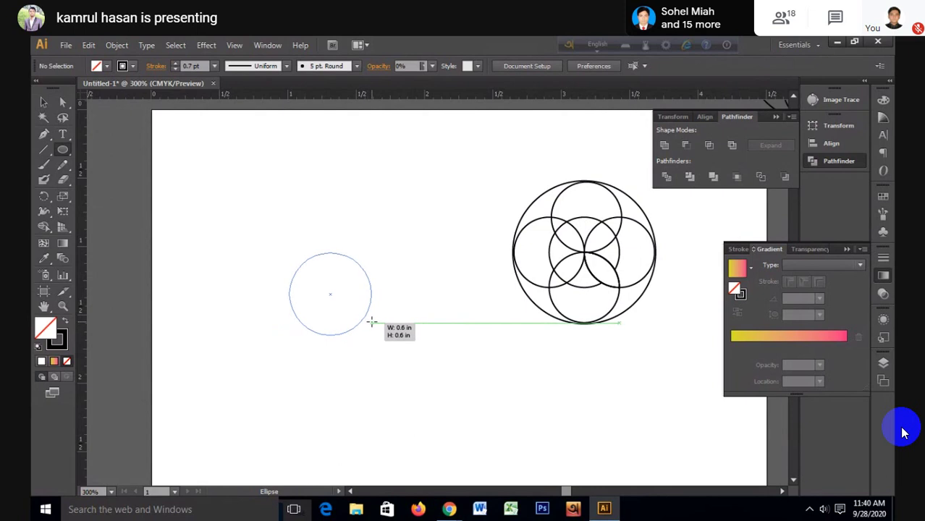
pyautogui.moveTo(368, 326); pyautogui.dragTo(372, 320)
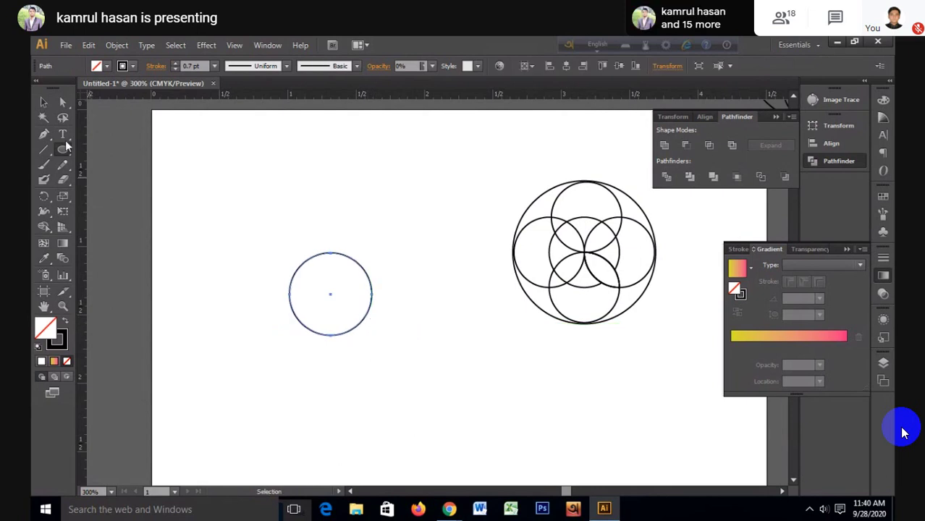
pyautogui.click(45, 101)
pyautogui.click(143, 221)
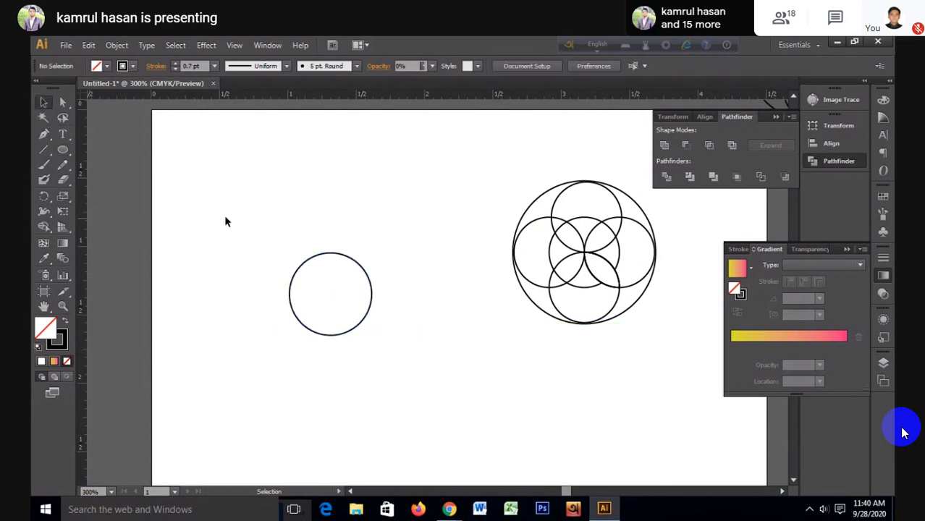
pyautogui.moveTo(271, 238); pyautogui.dragTo(355, 334)
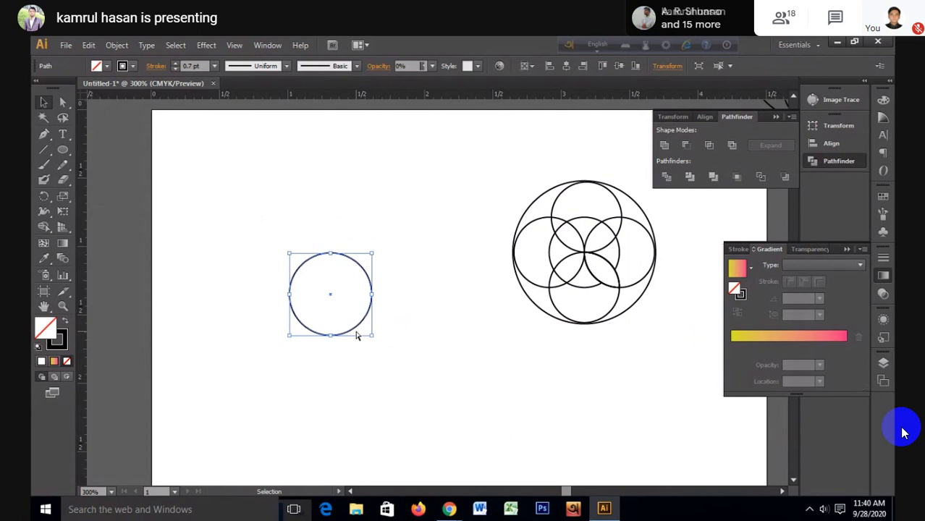
pyautogui.hotkey('ctrl', 'r')
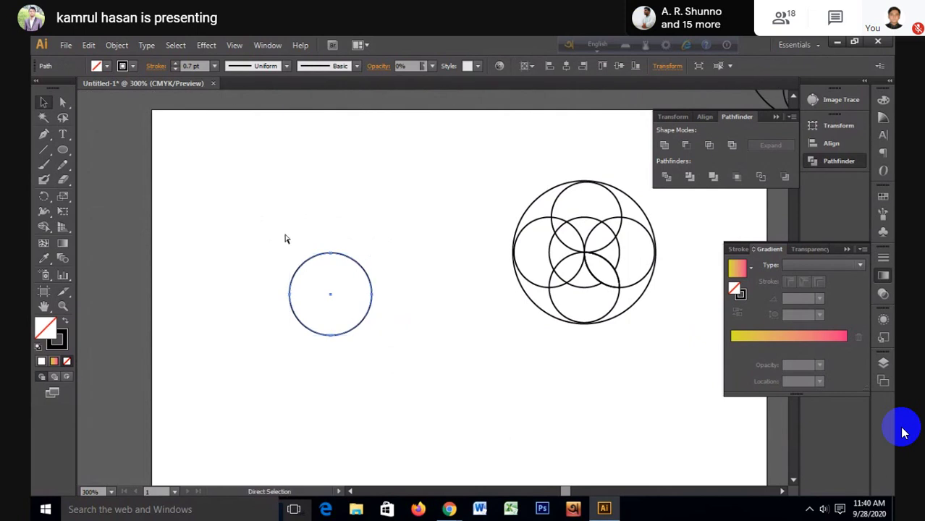
pyautogui.hotkey('ctrl', 'r')
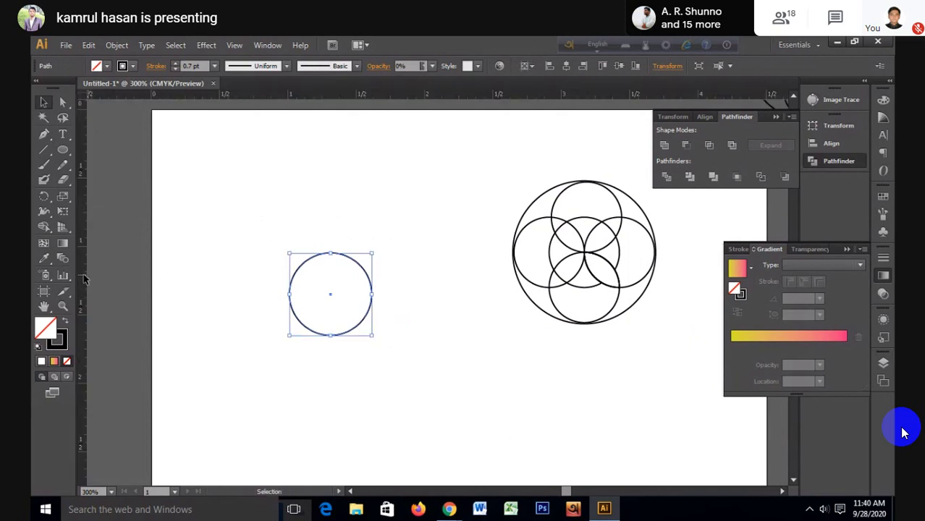
# Step: Place vertical and horizontal guides through the small circle's centre and lock the guides
pyautogui.moveTo(87, 279); pyautogui.dragTo(333, 280)
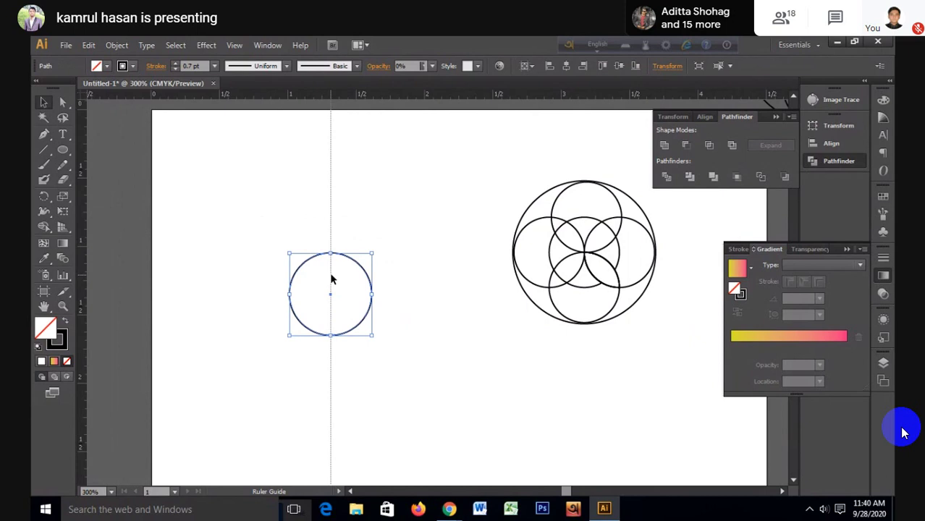
pyautogui.click(358, 262)
pyautogui.moveTo(370, 94); pyautogui.dragTo(386, 297)
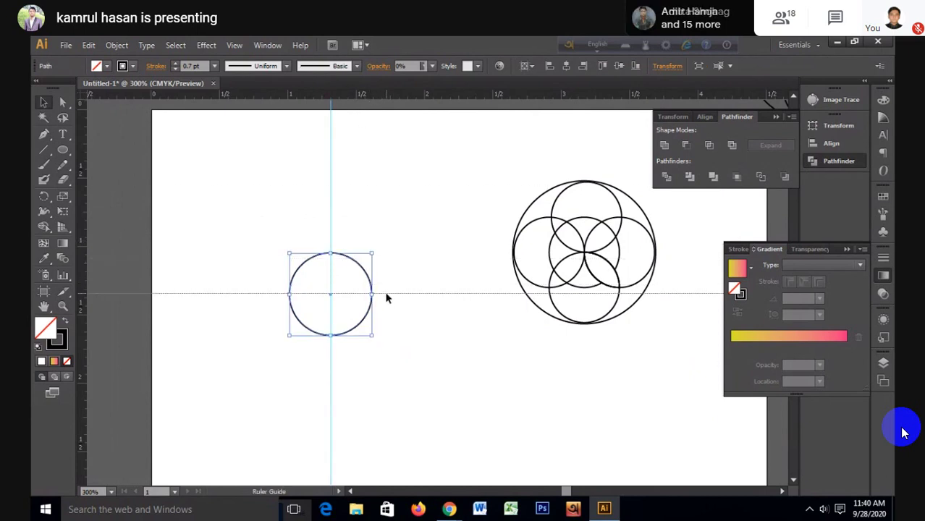
pyautogui.moveTo(211, 262); pyautogui.dragTo(244, 351)
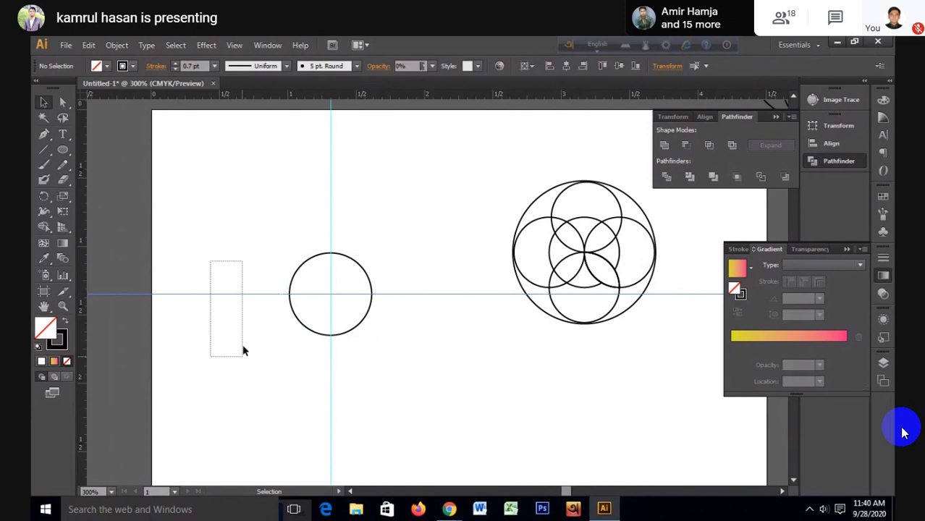
pyautogui.rightClick(241, 294)
pyautogui.click(248, 367)
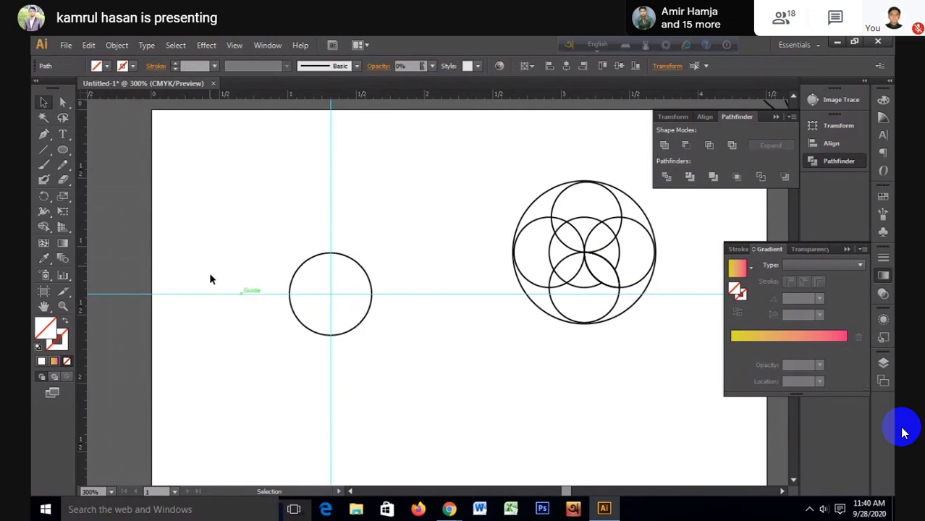
# Step: Deselect the guide and select the small 0.6 in circle
pyautogui.press('a')
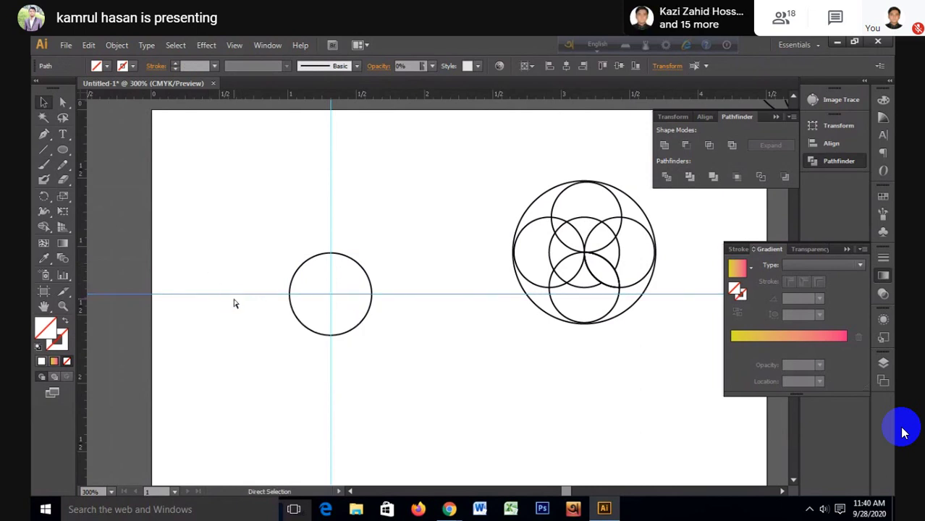
pyautogui.click(234, 303)
pyautogui.press('v')
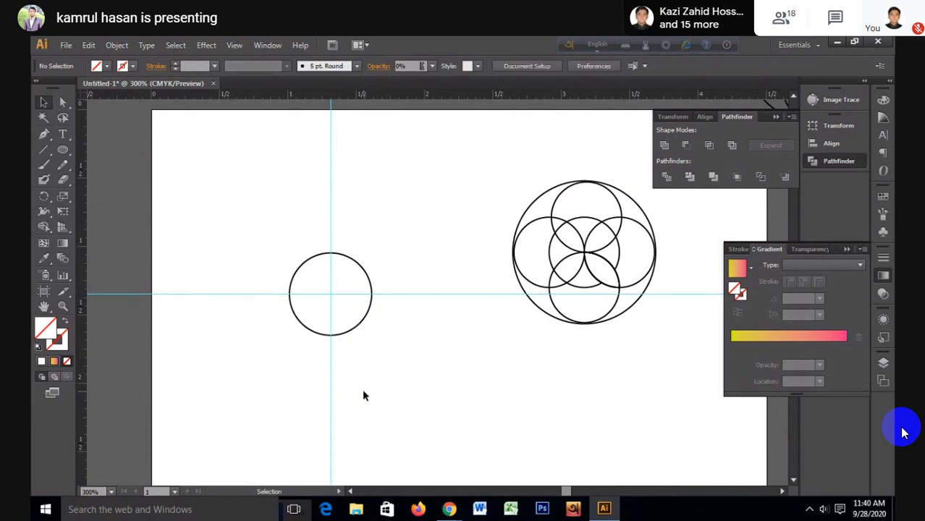
pyautogui.scroll(1, 354, 293)
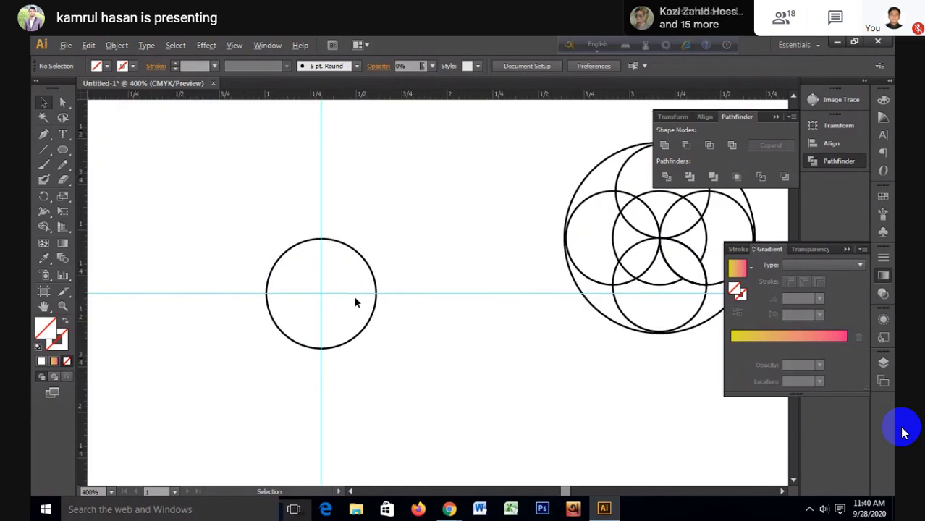
pyautogui.scroll(-1, 355, 302)
pyautogui.click(301, 270)
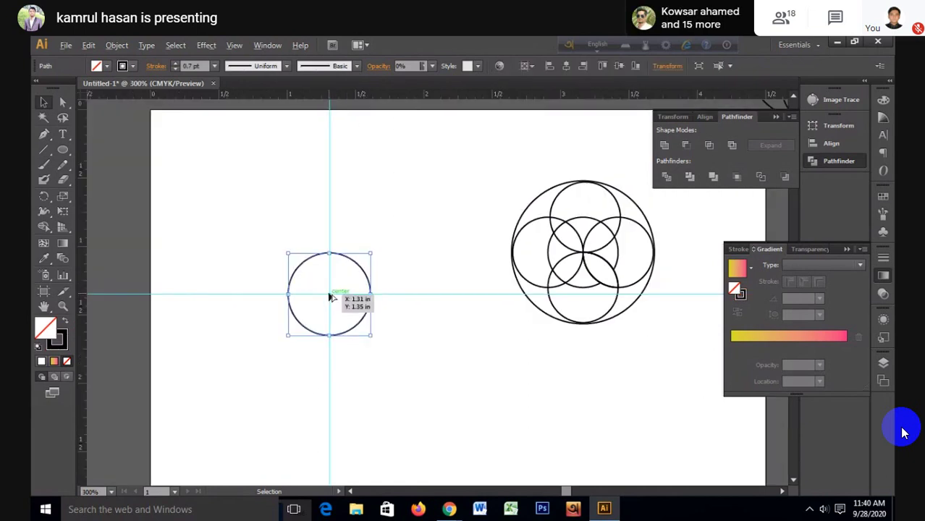
# Step: Alt+Shift-drag copies of the 0.6 in circle to the left, right, above and below the centre
pyautogui.moveTo(329, 297)
pyautogui.mouseDown()
pyautogui.moveTo(371, 295)
pyautogui.moveTo(284, 297)
pyautogui.mouseUp()
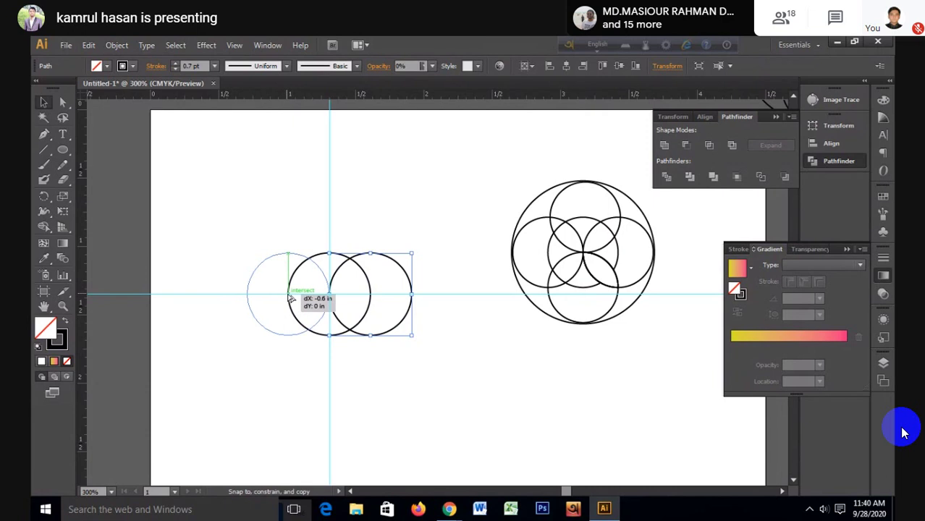
pyautogui.moveTo(284, 297); pyautogui.dragTo(289, 297)
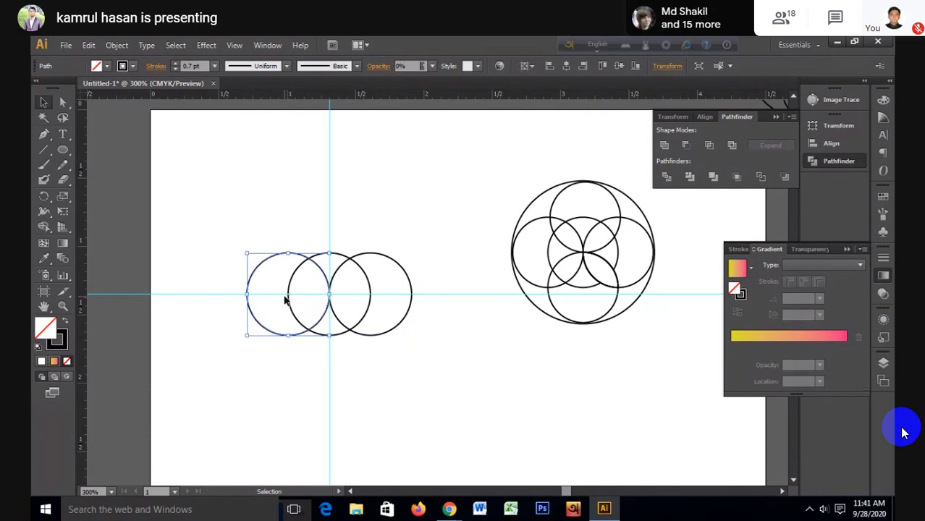
pyautogui.moveTo(286, 300)
pyautogui.mouseDown()
pyautogui.moveTo(314, 285)
pyautogui.moveTo(331, 259)
pyautogui.moveTo(337, 339)
pyautogui.mouseUp()
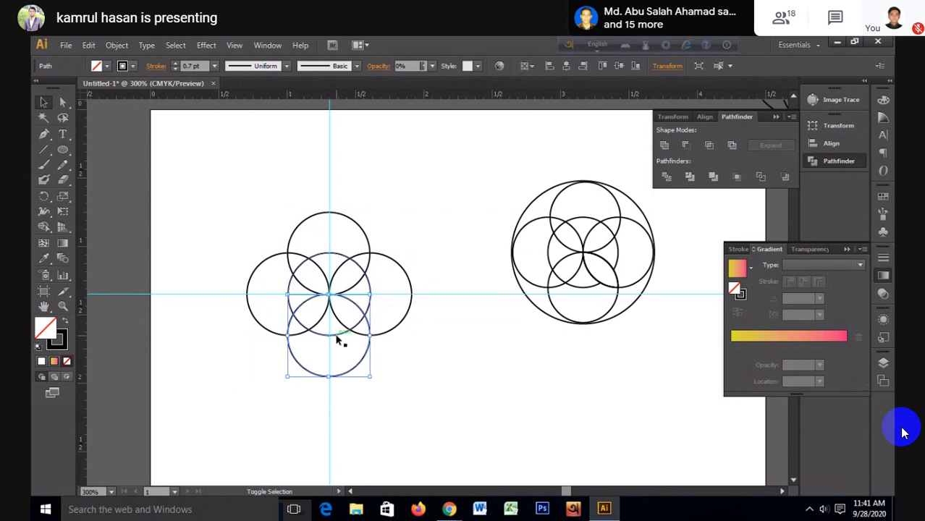
pyautogui.click(367, 286)
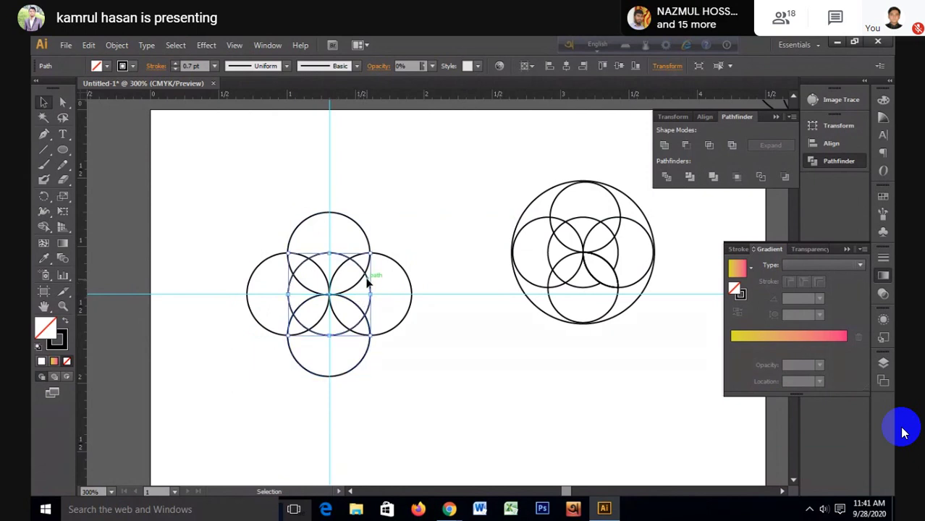
pyautogui.click(402, 245)
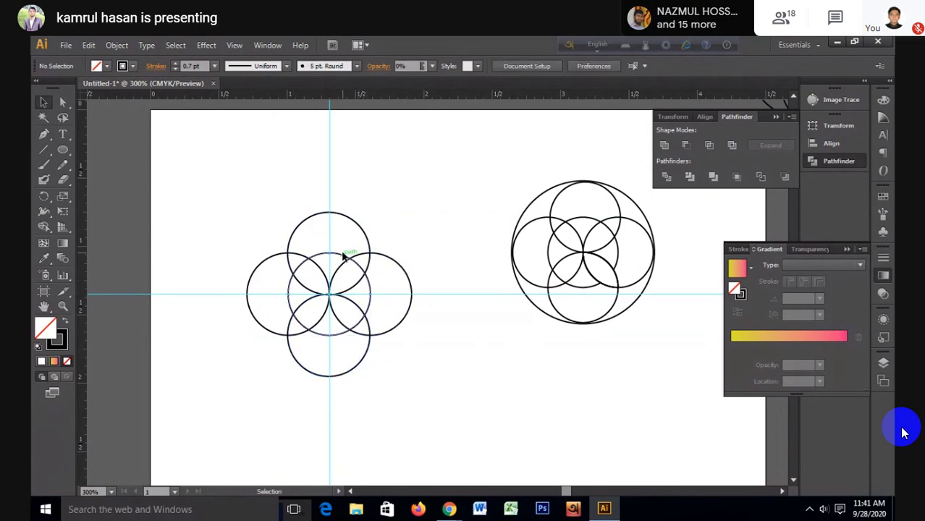
# Step: Scale up a copy of the centre circle into a 1.21 in circle enclosing all, then view outlines
pyautogui.press('a')
pyautogui.click(344, 255)
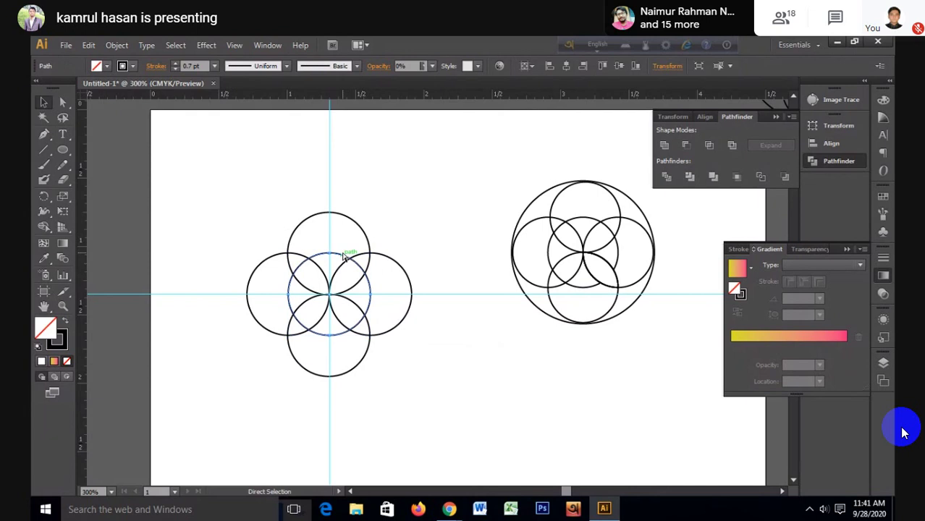
pyautogui.press('v')
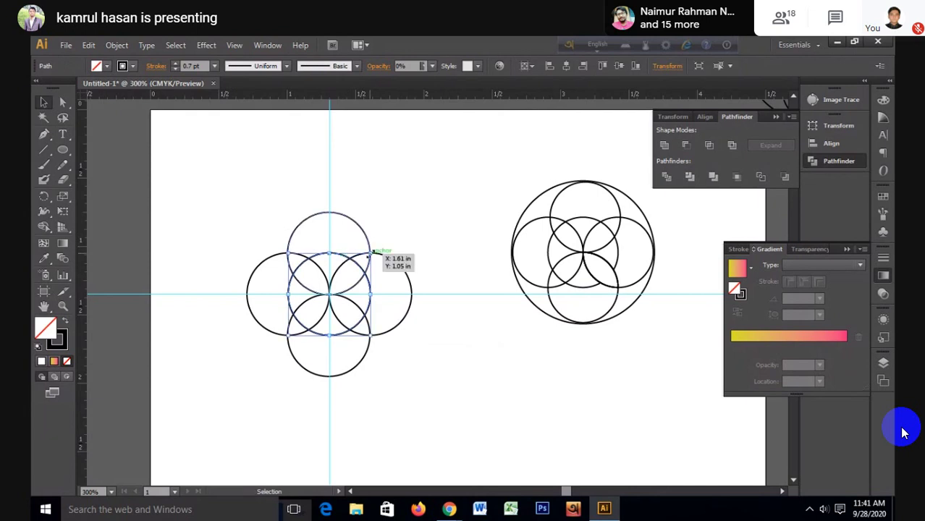
pyautogui.moveTo(372, 253); pyautogui.dragTo(409, 203)
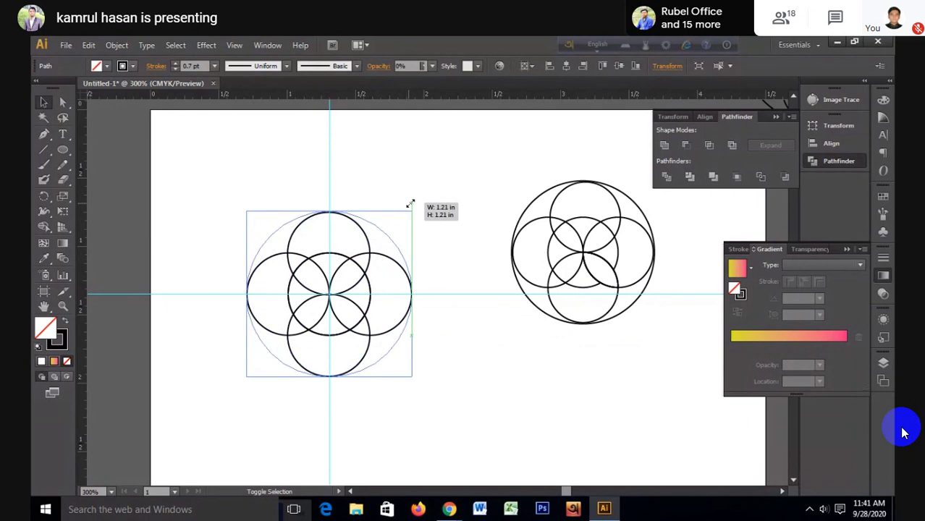
pyautogui.click(432, 306)
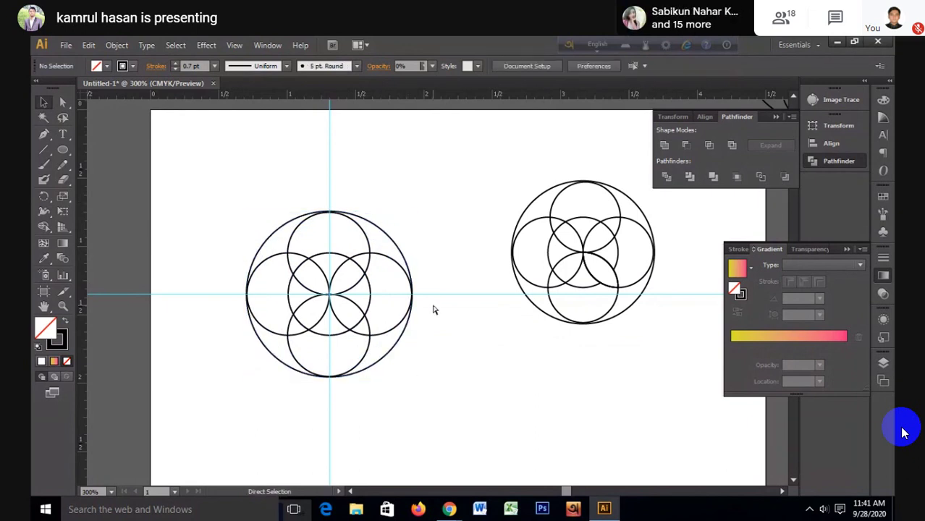
pyautogui.hotkey('ctrl', 'y')
pyautogui.press('v')
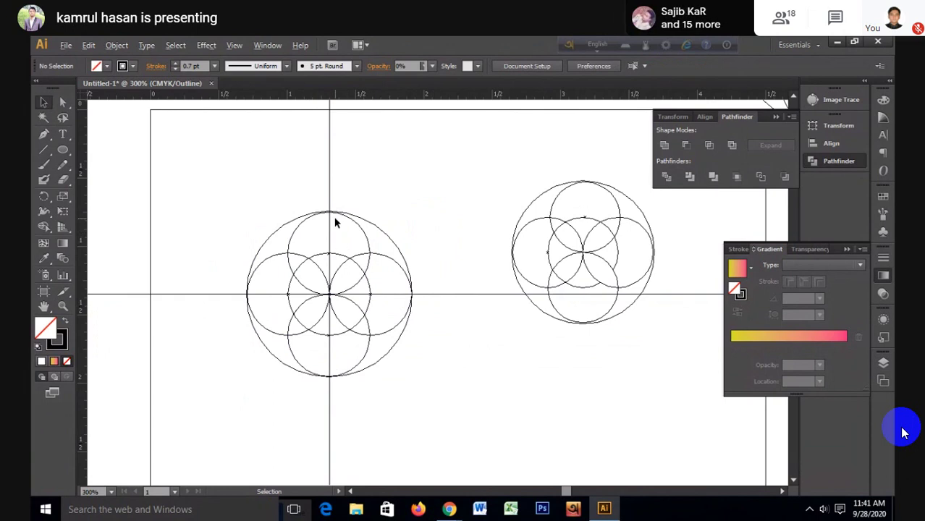
# Step: Snap the outer circle's top onto the inner circle and its right side onto the intersection
pyautogui.scroll(1, 335, 223)
pyautogui.scroll(4, 334, 222)
pyautogui.scroll(-2, 333, 217)
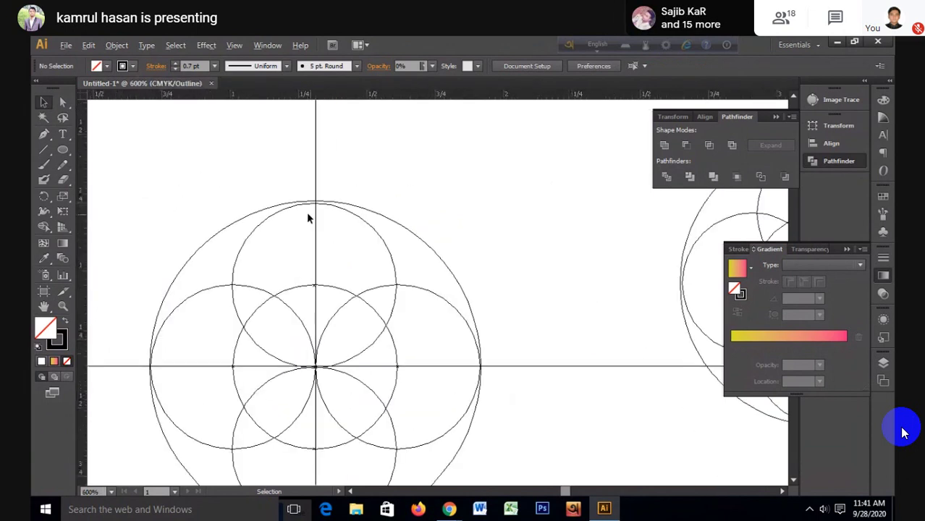
pyautogui.scroll(2, 434, 214)
pyautogui.scroll(1, 503, 225)
pyautogui.scroll(-1, 505, 227)
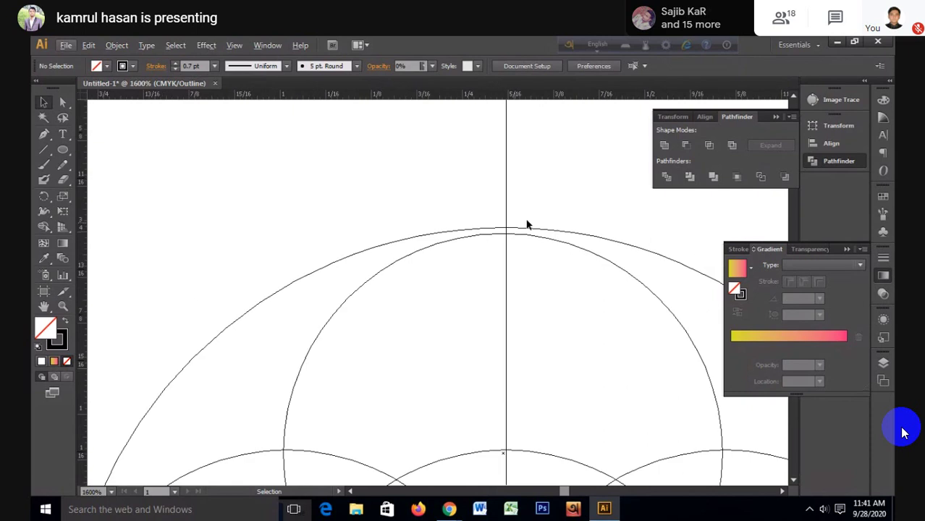
pyautogui.moveTo(585, 223); pyautogui.dragTo(601, 242)
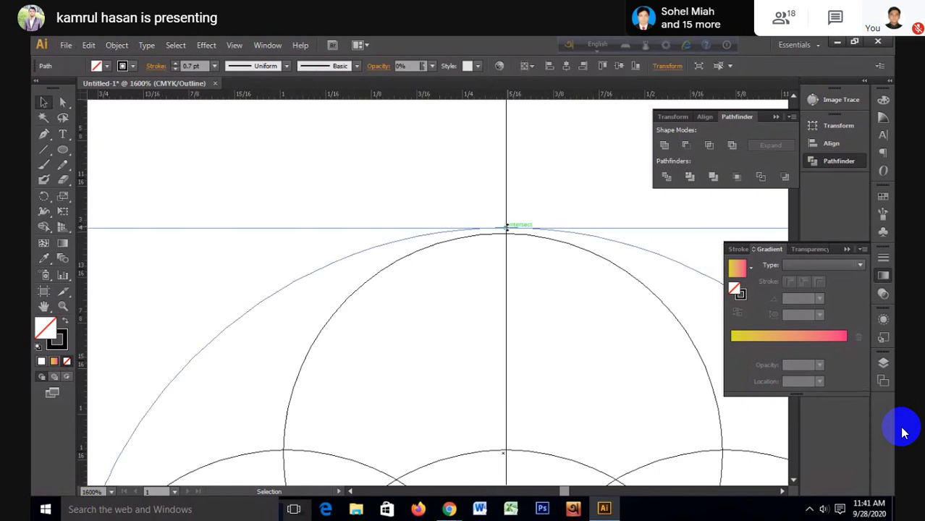
pyautogui.moveTo(506, 226); pyautogui.dragTo(505, 234)
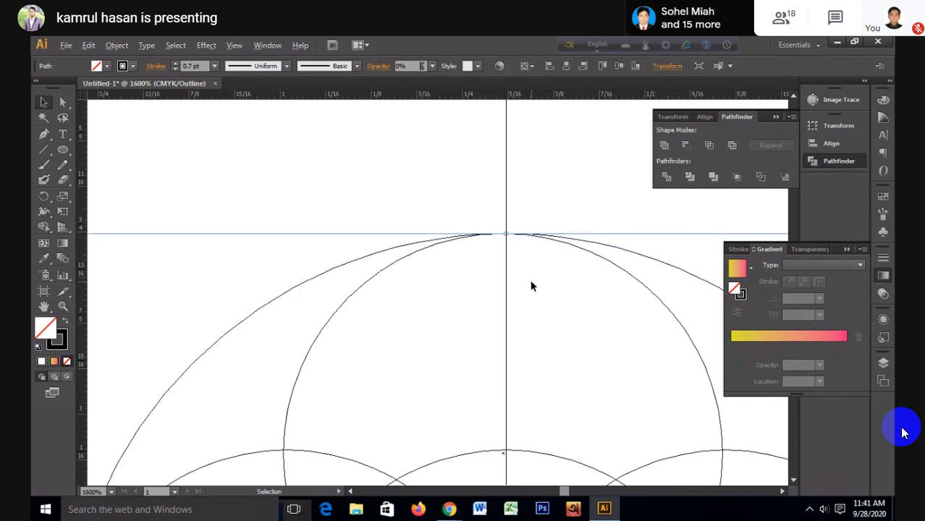
pyautogui.scroll(-2, 530, 287)
pyautogui.scroll(-1, 530, 279)
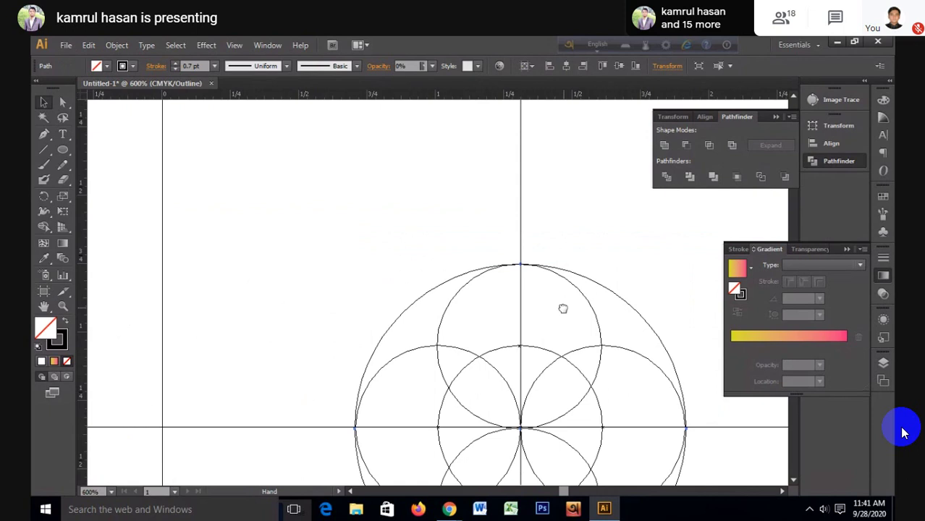
pyautogui.scroll(4, 549, 355)
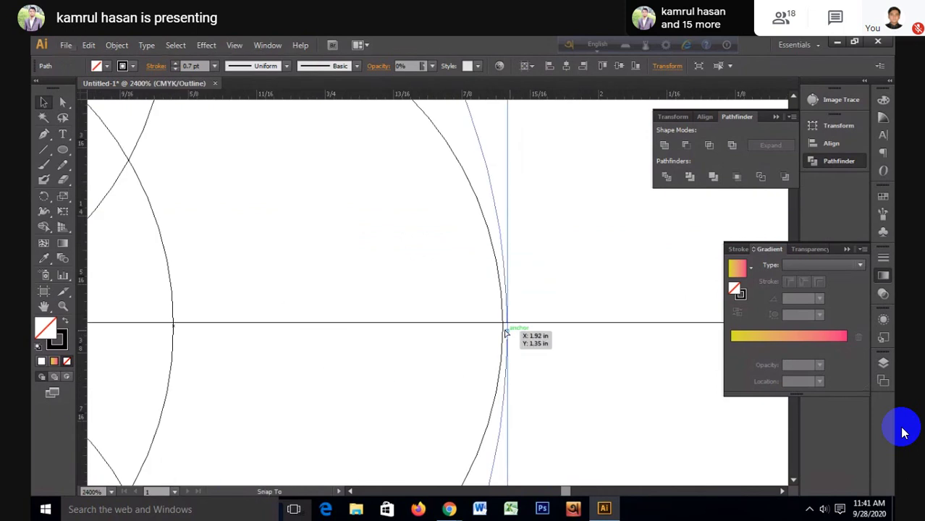
pyautogui.moveTo(506, 332); pyautogui.dragTo(506, 331)
pyautogui.click(533, 341)
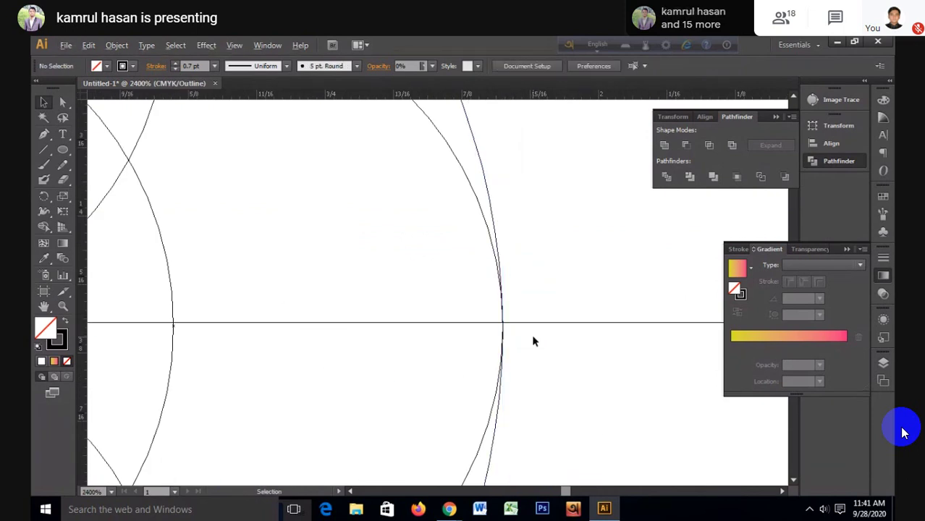
# Step: Resize the outer circle so its bottom meets the horizontal guide, zooming in to check
pyautogui.scroll(-4, 533, 341)
pyautogui.scroll(3, 309, 341)
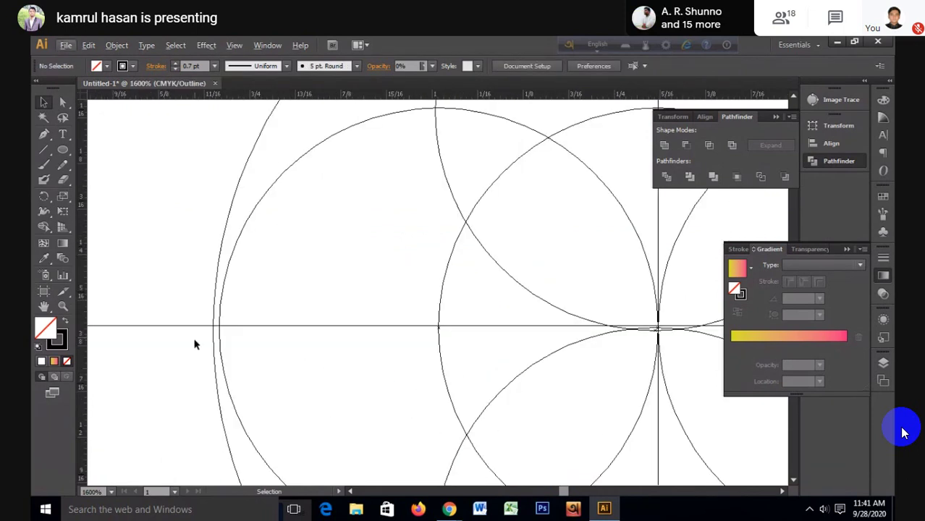
pyautogui.moveTo(215, 330); pyautogui.dragTo(219, 330)
pyautogui.scroll(-2, 225, 333)
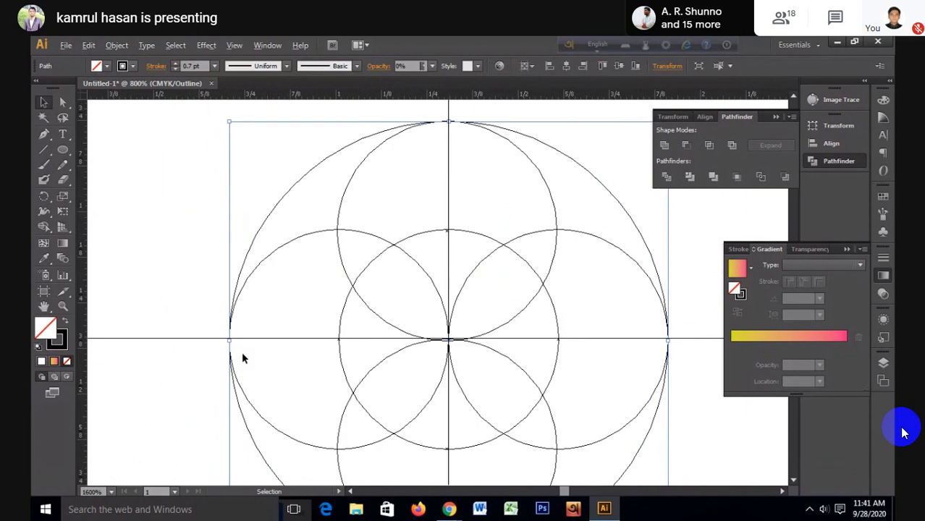
pyautogui.scroll(-2, 242, 357)
pyautogui.scroll(5, 391, 411)
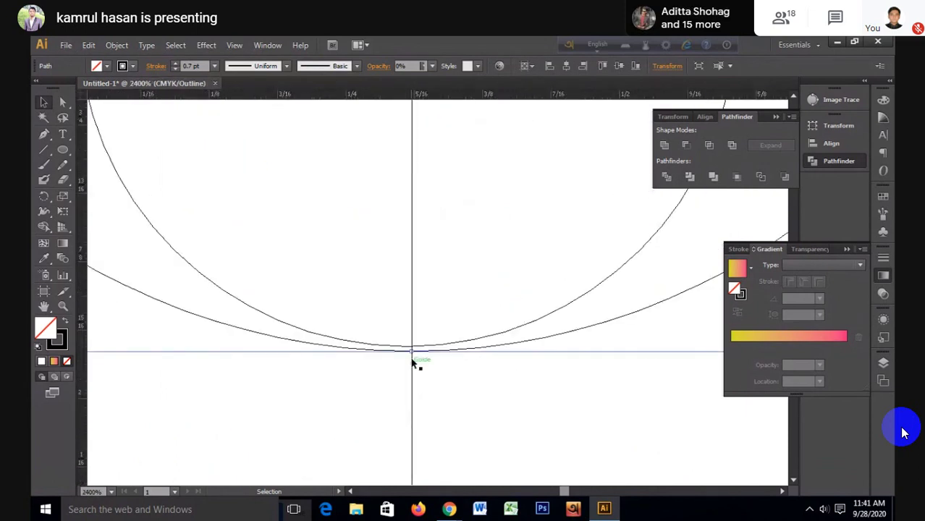
pyautogui.moveTo(411, 350); pyautogui.dragTo(414, 346)
pyautogui.scroll(-3, 426, 403)
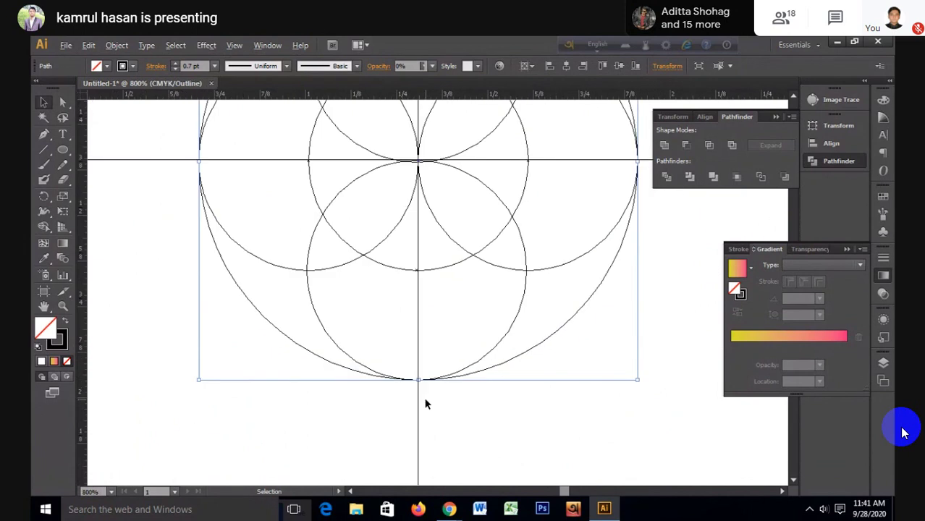
pyautogui.scroll(1, 407, 299)
pyautogui.scroll(2, 417, 192)
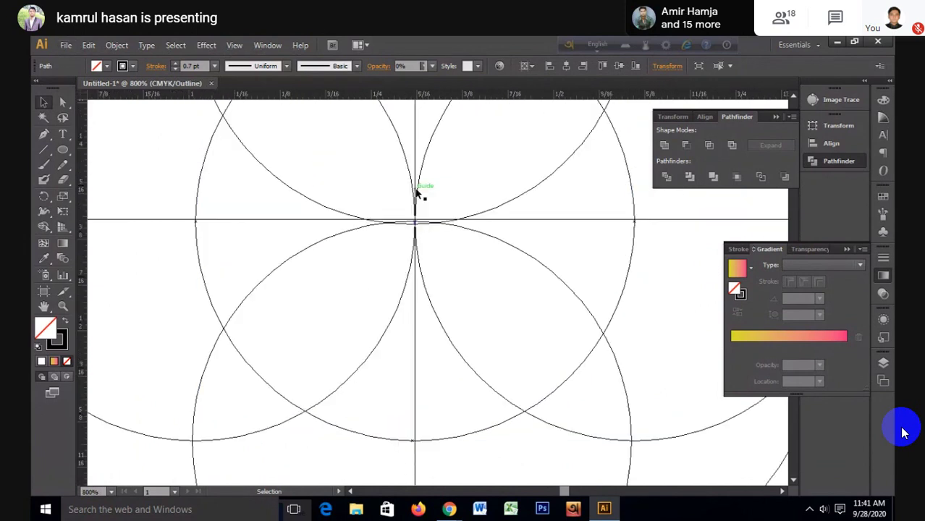
pyautogui.scroll(3, 417, 192)
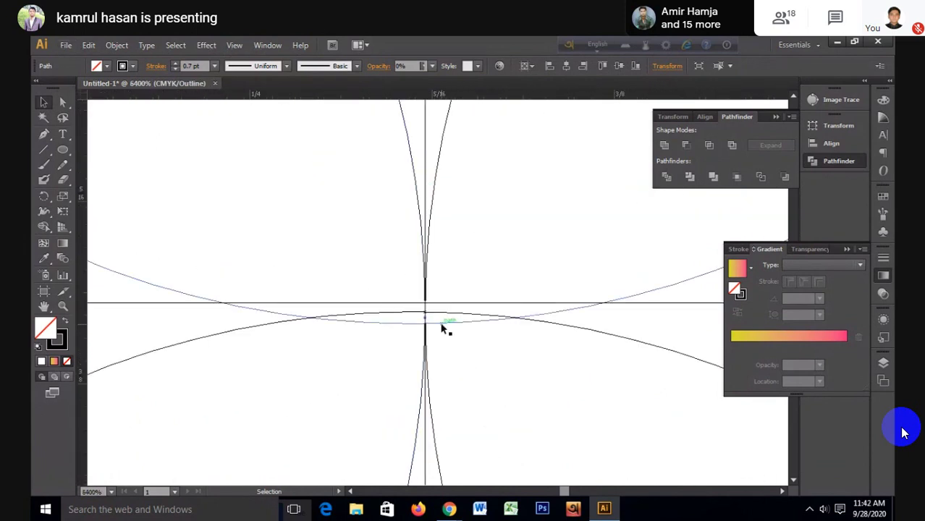
pyautogui.scroll(-1, 445, 328)
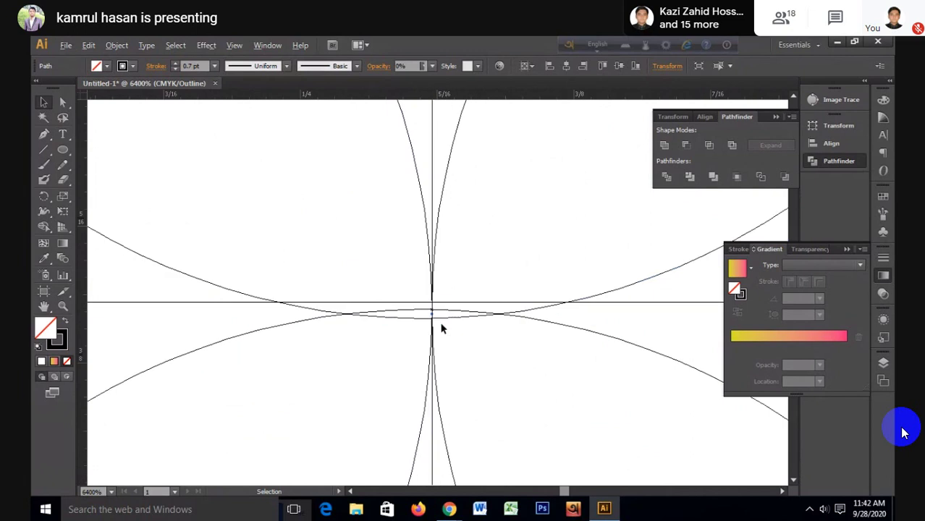
pyautogui.scroll(-1, 444, 328)
pyautogui.scroll(-3, 443, 327)
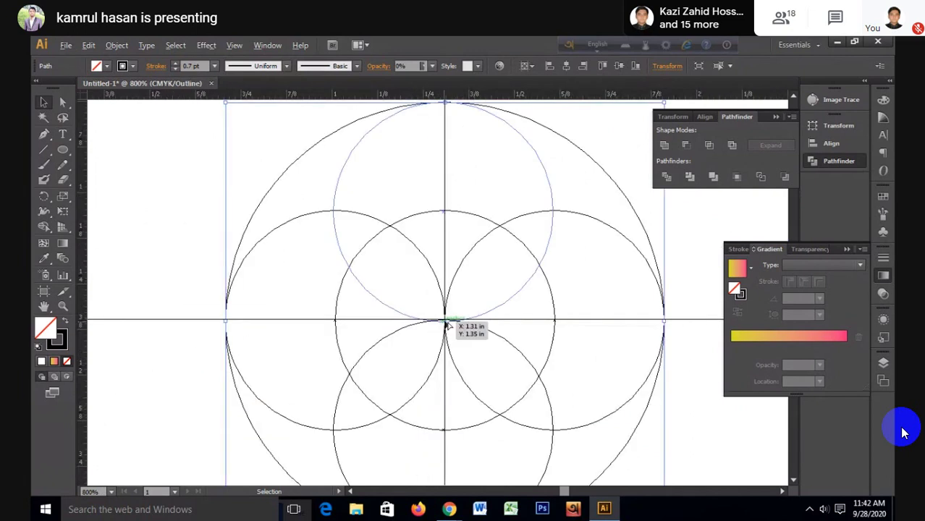
pyautogui.scroll(3, 444, 327)
pyautogui.scroll(3, 447, 299)
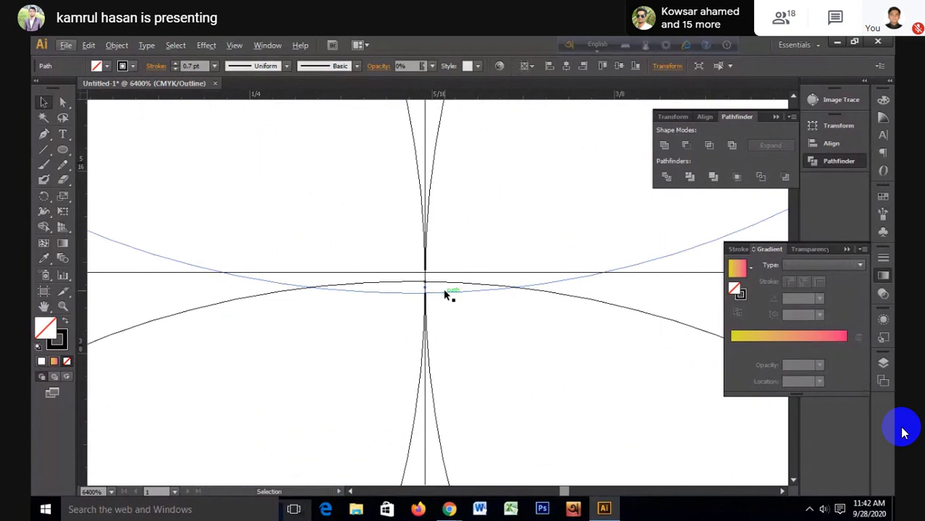
# Step: Move the stray curve up to snap at the central guide intersection
pyautogui.click(445, 292)
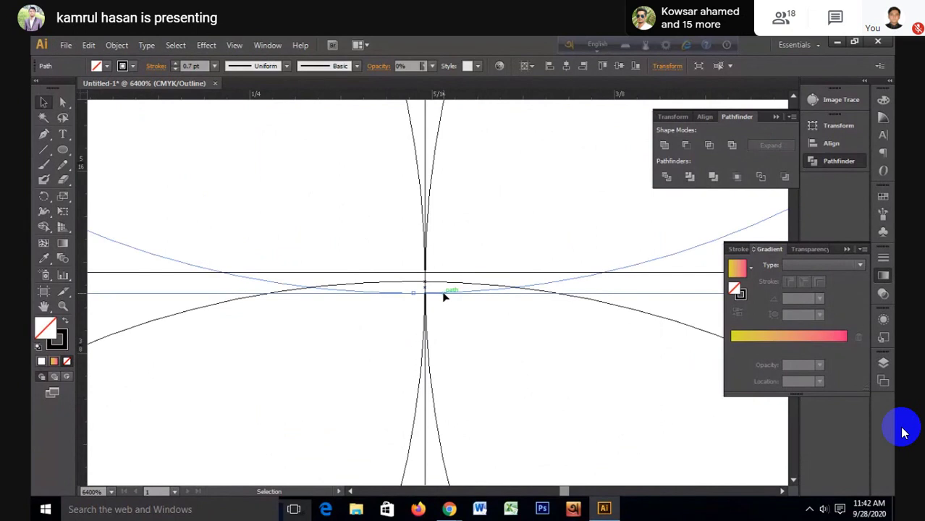
pyautogui.moveTo(444, 292)
pyautogui.mouseDown()
pyautogui.moveTo(454, 276)
pyautogui.moveTo(456, 295)
pyautogui.moveTo(470, 274)
pyautogui.mouseUp()
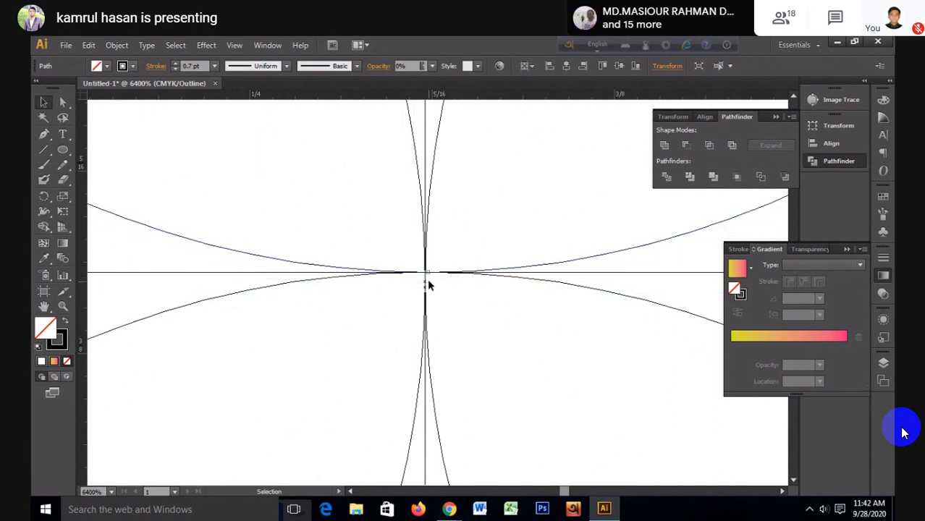
pyautogui.scroll(-1, 462, 319)
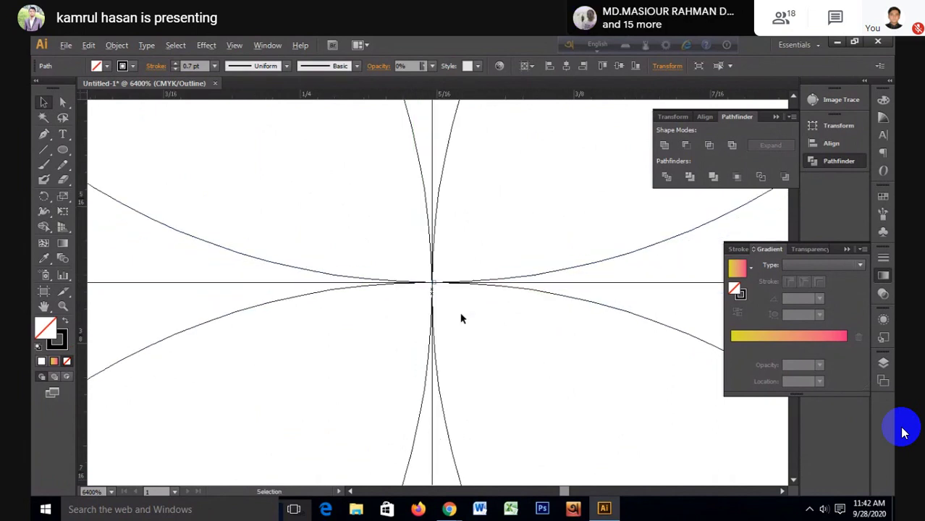
pyautogui.scroll(-4, 462, 317)
pyautogui.scroll(-1, 462, 317)
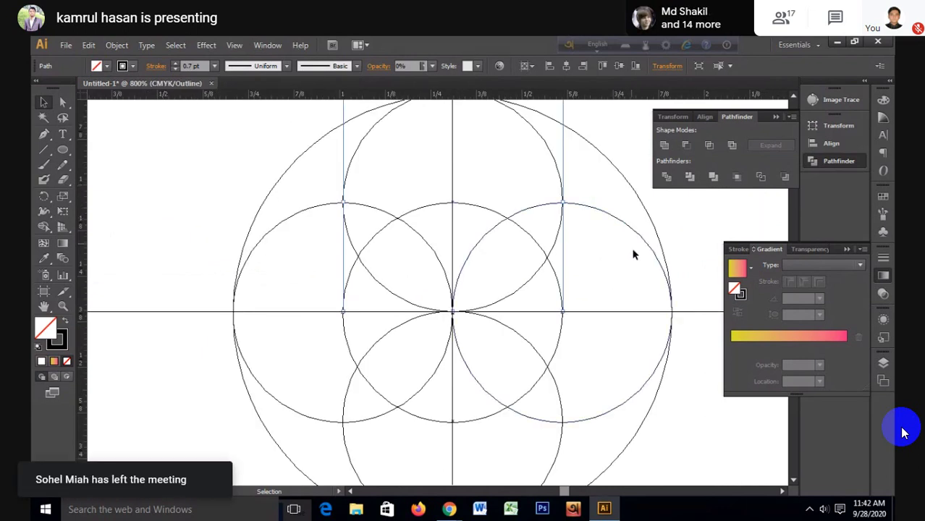
pyautogui.scroll(1, 637, 333)
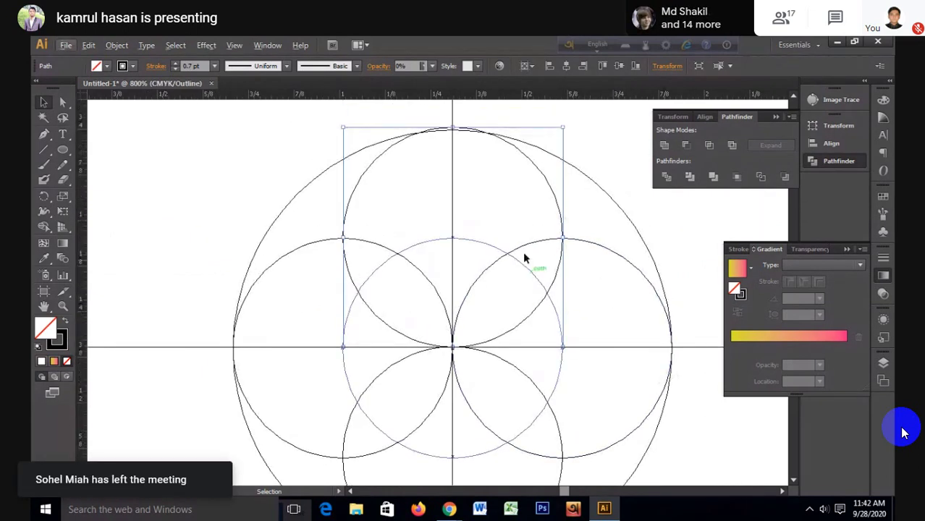
pyautogui.scroll(-1, 538, 241)
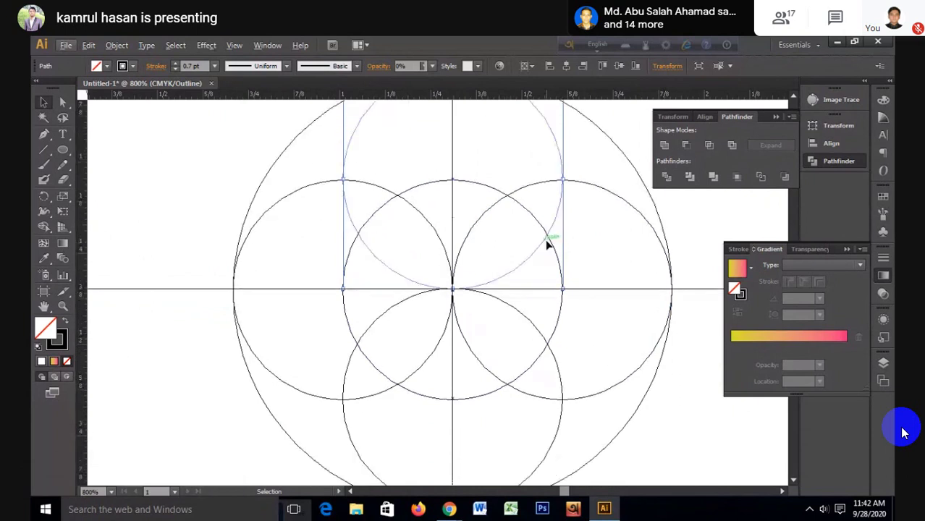
pyautogui.scroll(4, 507, 427)
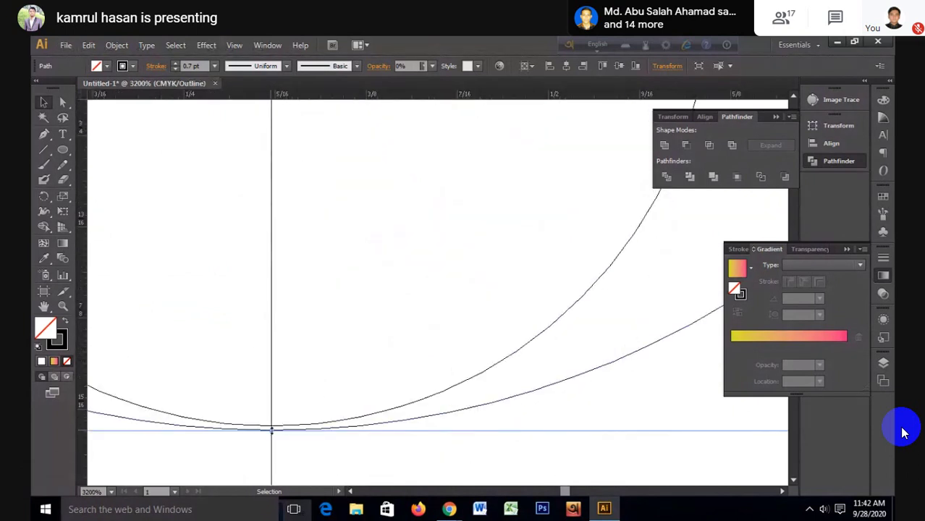
# Step: Lift the lower curve to align at the guide, then bring both circle sets into view
pyautogui.moveTo(277, 430); pyautogui.dragTo(272, 425)
pyautogui.scroll(-5, 332, 468)
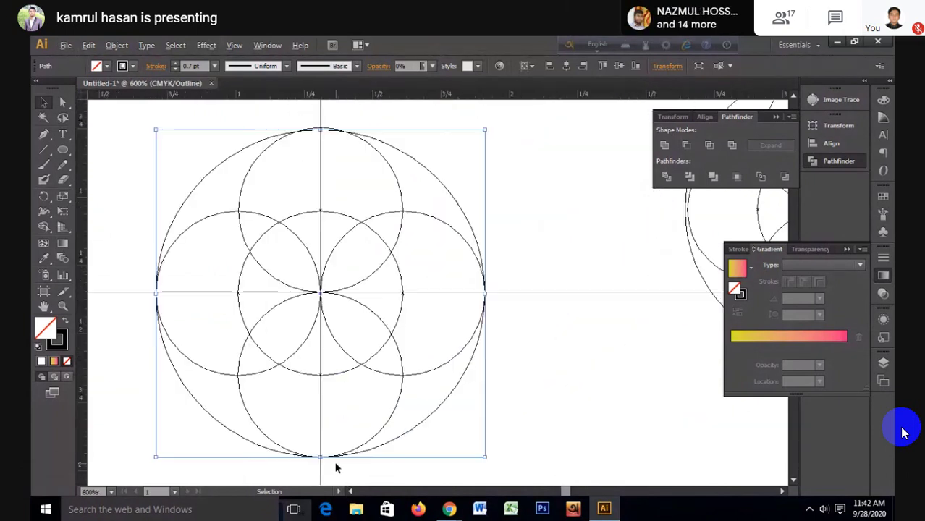
pyautogui.scroll(5, 316, 360)
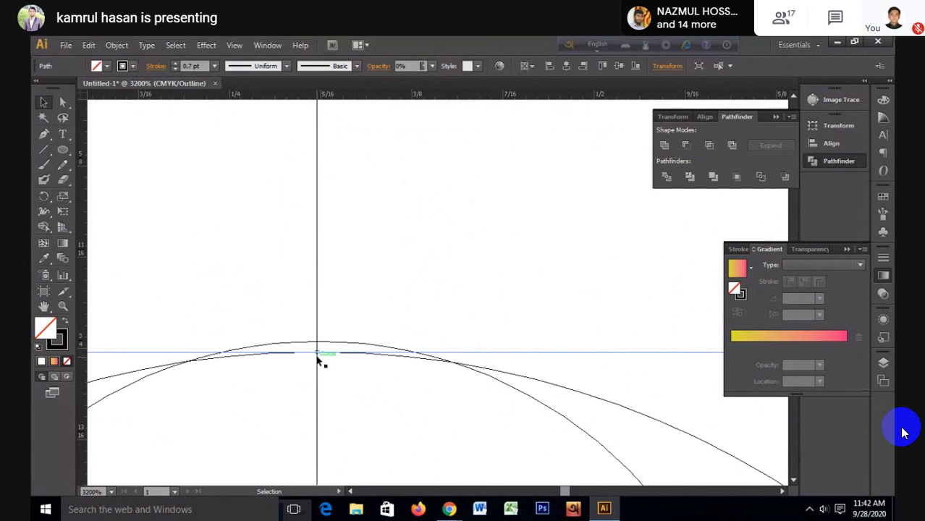
pyautogui.moveTo(315, 354); pyautogui.dragTo(318, 341)
pyautogui.click(366, 292)
pyautogui.scroll(-2, 366, 292)
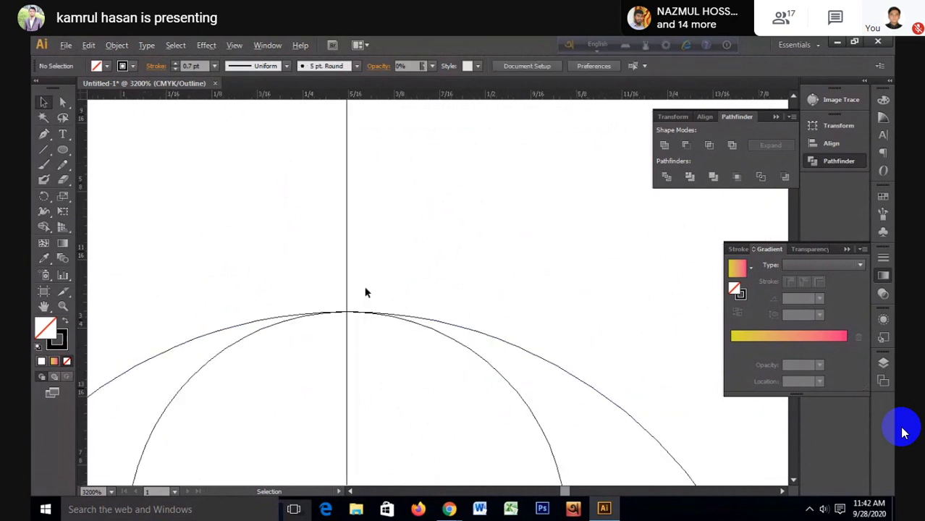
pyautogui.scroll(-5, 355, 377)
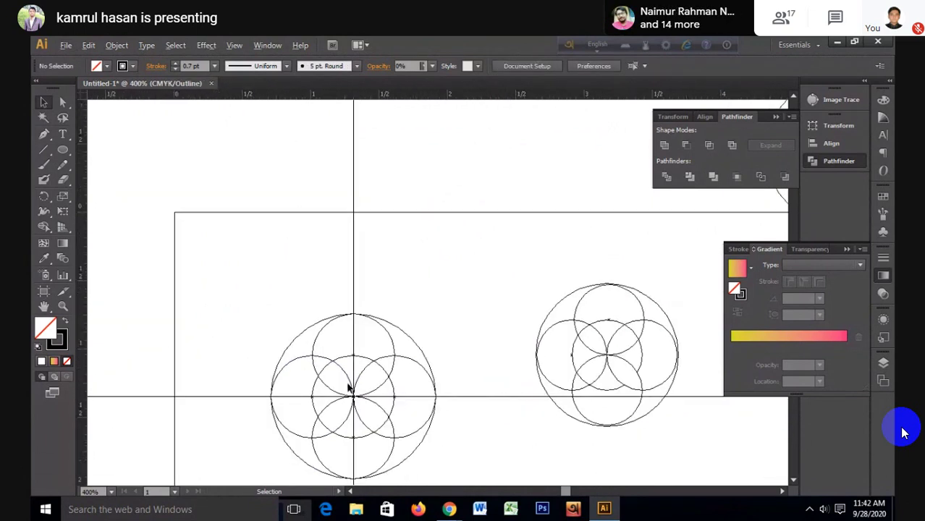
pyautogui.scroll(3, 304, 401)
pyautogui.scroll(-1, 621, 389)
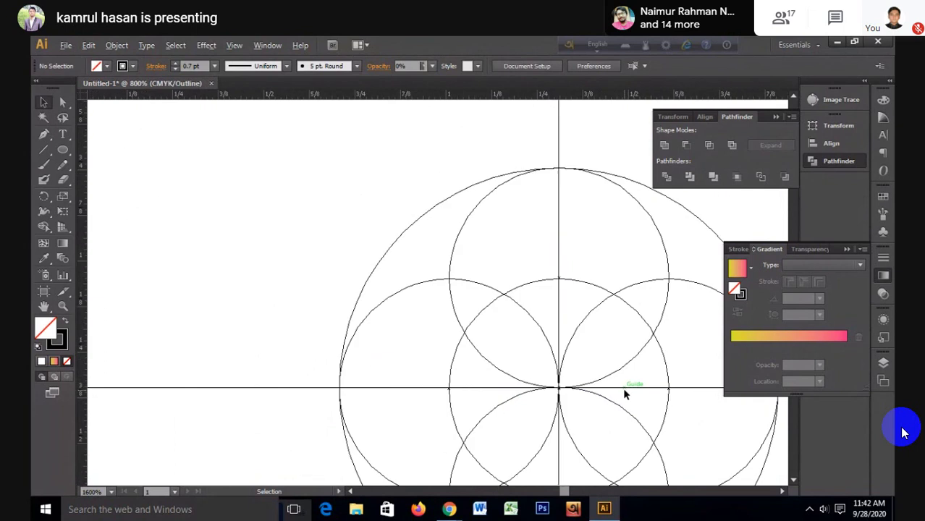
pyautogui.scroll(-1, 626, 394)
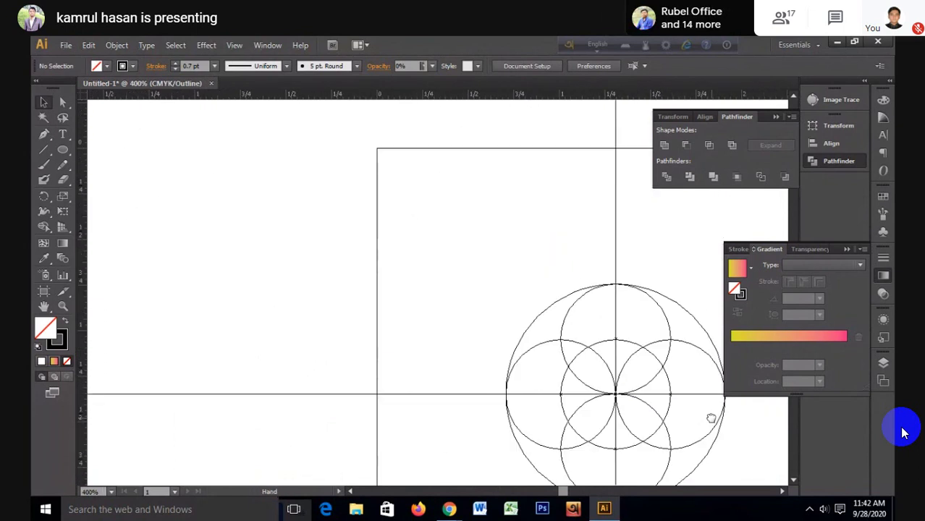
pyautogui.moveTo(711, 418); pyautogui.dragTo(469, 381)
# Step: Return to Preview mode, delete the vertical guide and hide the remaining guides
pyautogui.hotkey('ctrl', 'y')
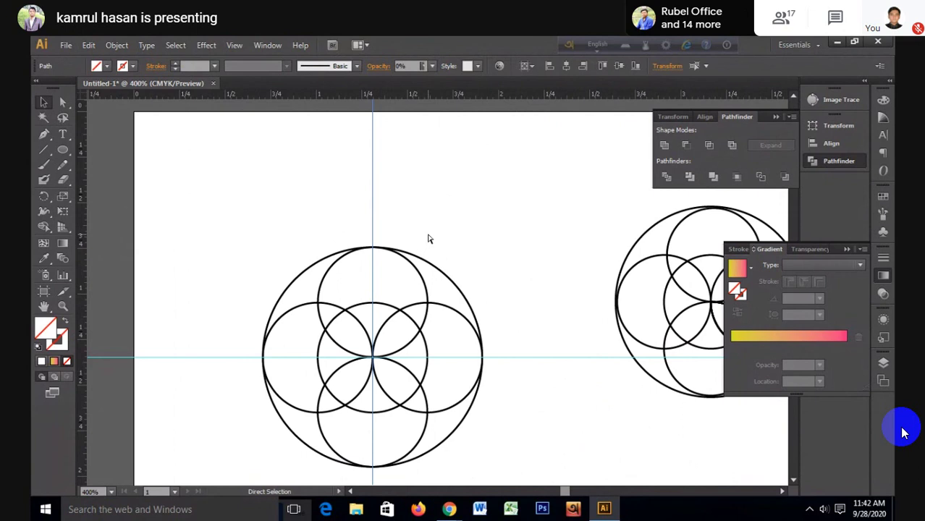
pyautogui.press('Delete')
pyautogui.press('v')
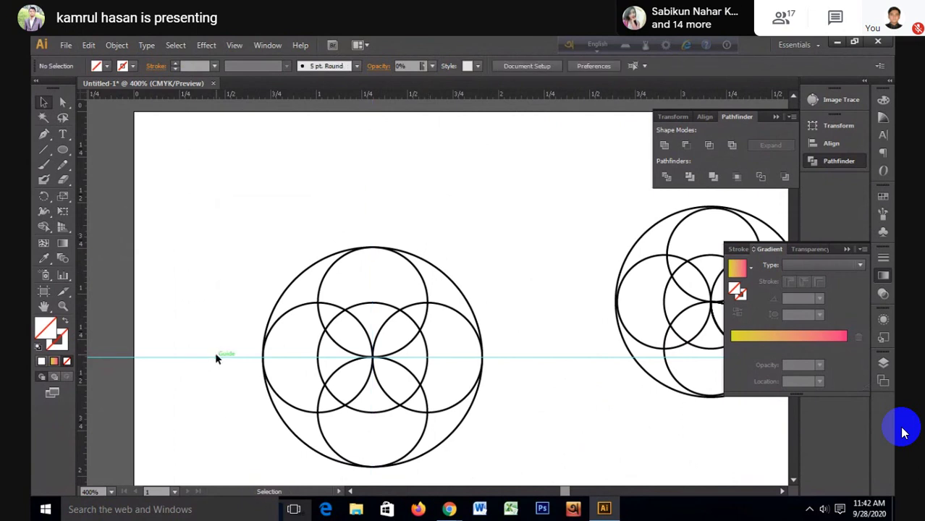
pyautogui.rightClick(215, 358)
pyautogui.click(245, 309)
pyautogui.rightClick(225, 359)
pyautogui.click(252, 301)
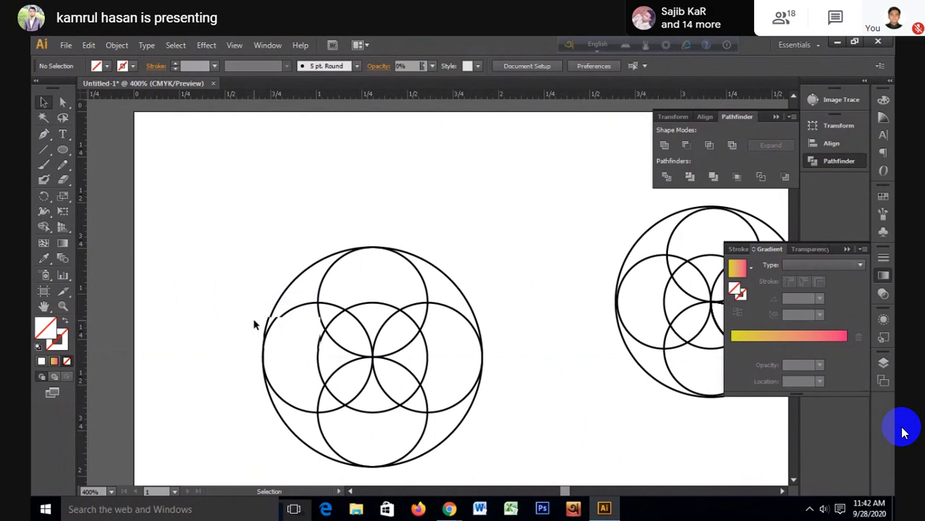
# Step: Marquee-select the whole left circle set and switch to the Shape Builder tool
pyautogui.scroll(-1, 255, 321)
pyautogui.scroll(-1, 255, 322)
pyautogui.moveTo(248, 221); pyautogui.dragTo(436, 422)
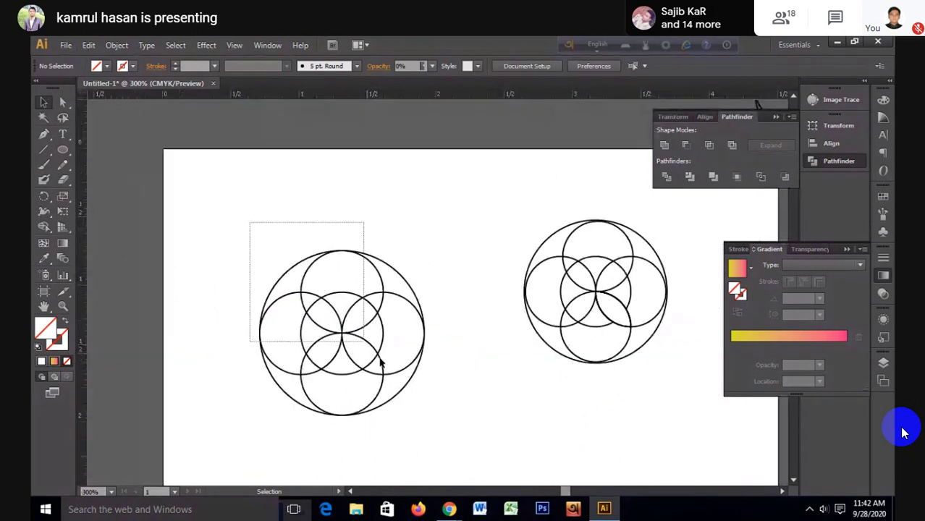
pyautogui.moveTo(248, 225); pyautogui.dragTo(449, 423)
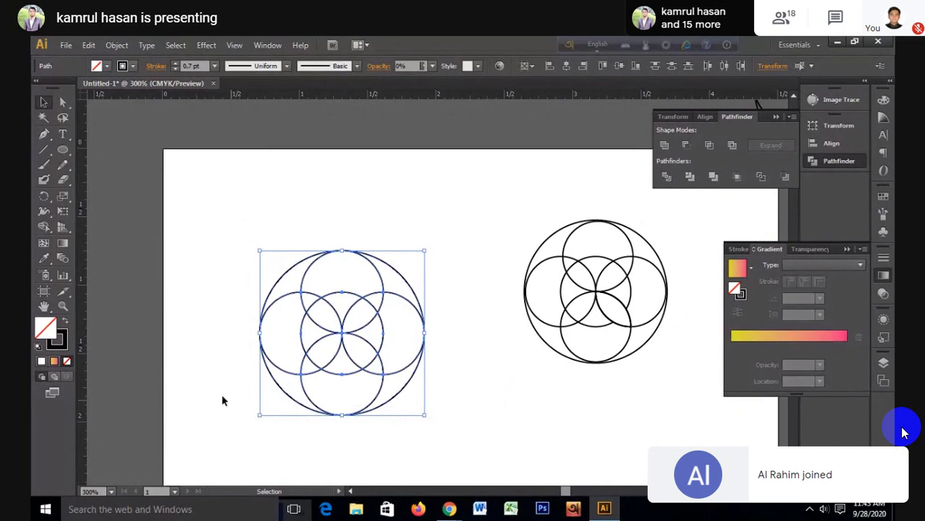
pyautogui.click(45, 227)
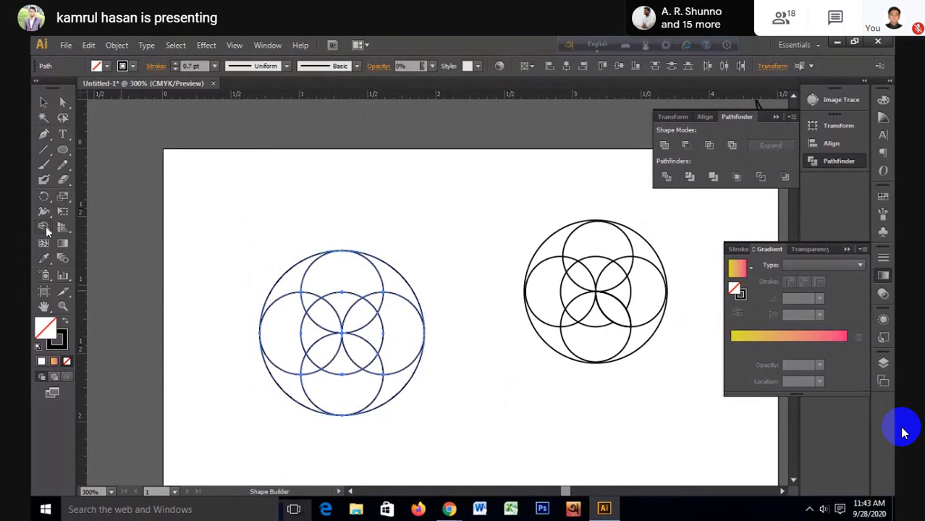
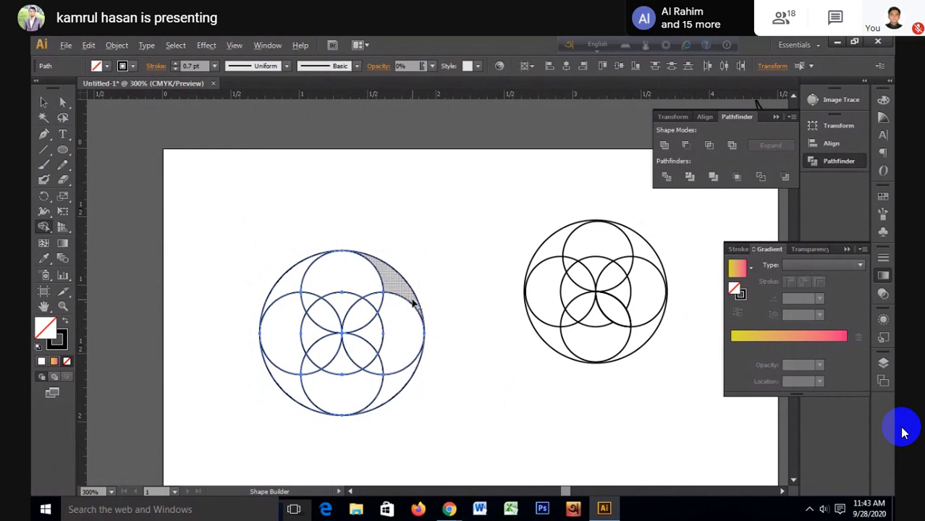
# Step: Merge the right crescent, top circle and centre regions of the left circles into one shape
pyautogui.keyDown('alt'); pyautogui.click(407, 304); pyautogui.keyUp('alt')
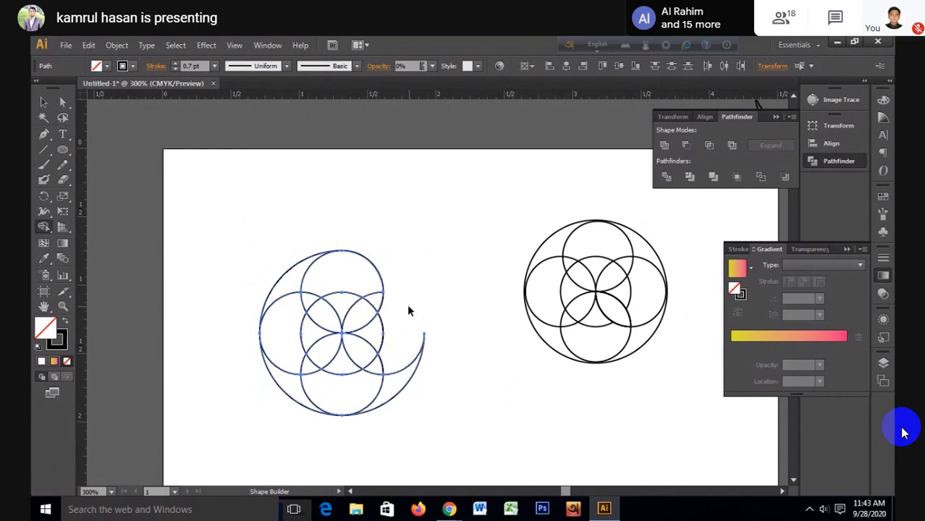
pyautogui.hotkey('ctrl', 'z')
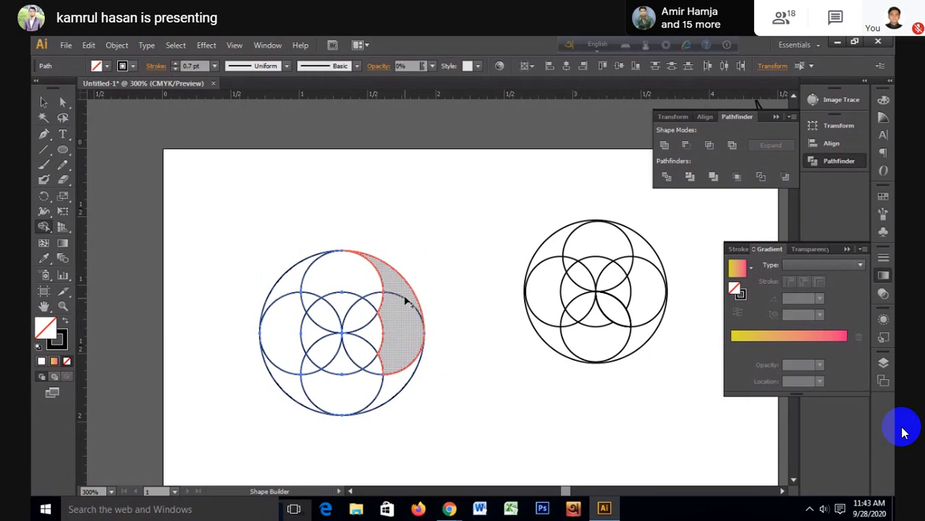
pyautogui.click(407, 301)
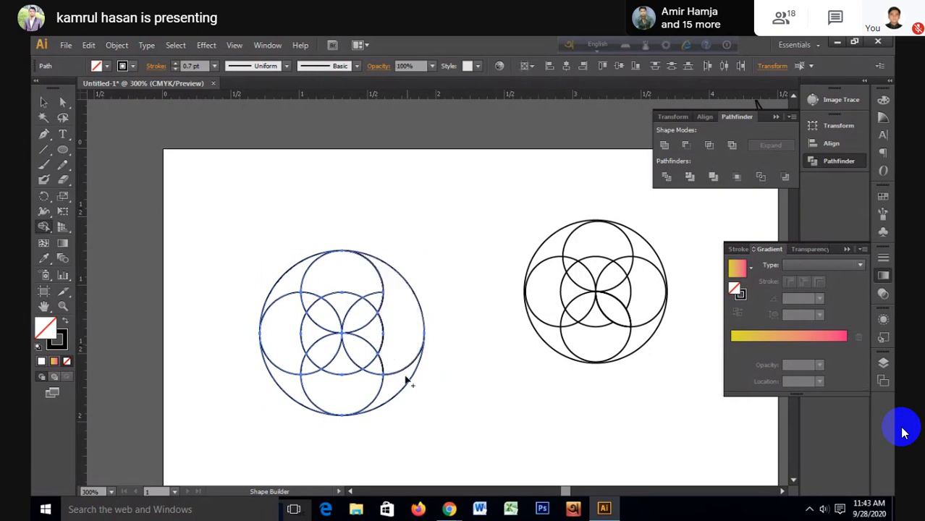
pyautogui.moveTo(408, 372); pyautogui.dragTo(406, 364)
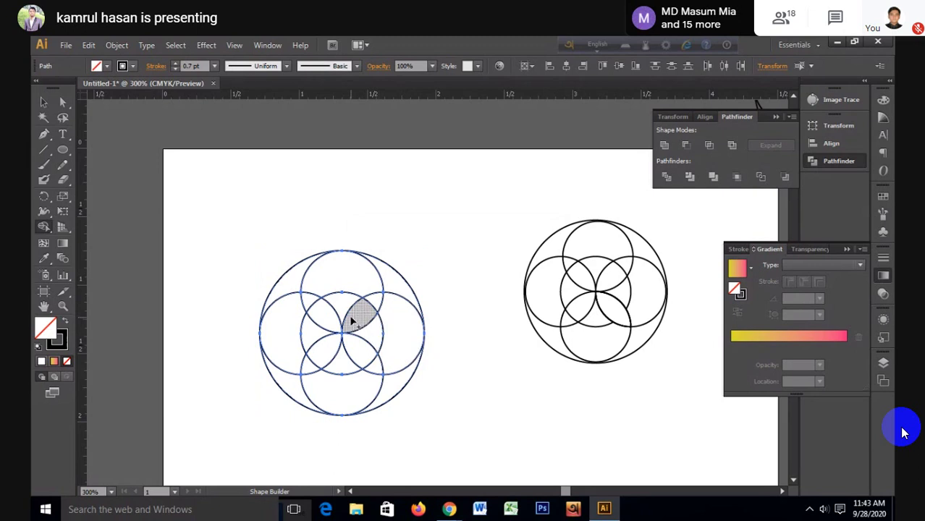
pyautogui.moveTo(352, 314); pyautogui.dragTo(366, 303)
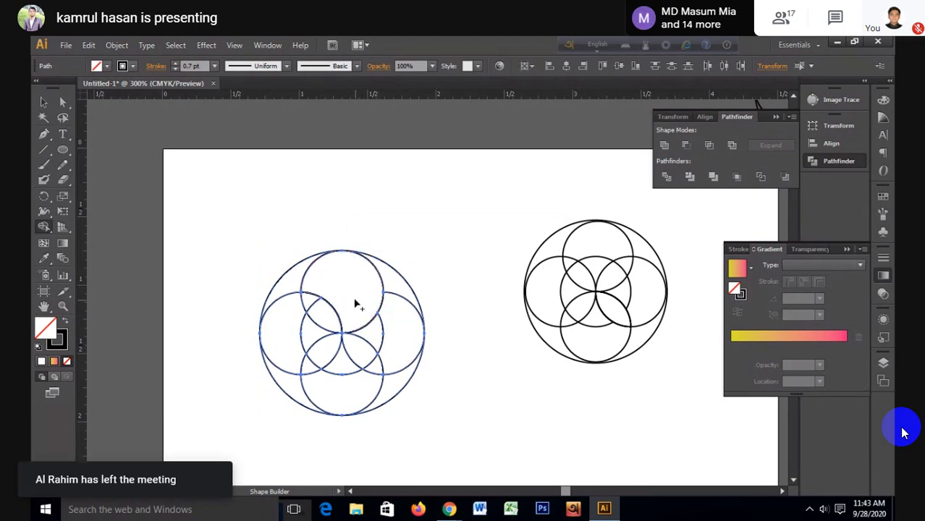
pyautogui.moveTo(353, 297); pyautogui.dragTo(316, 306)
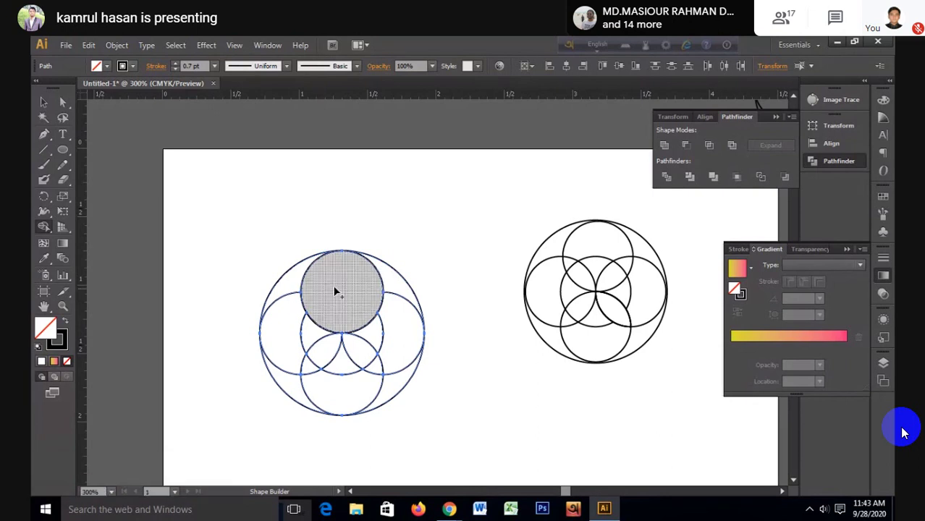
pyautogui.moveTo(374, 273); pyautogui.dragTo(381, 272)
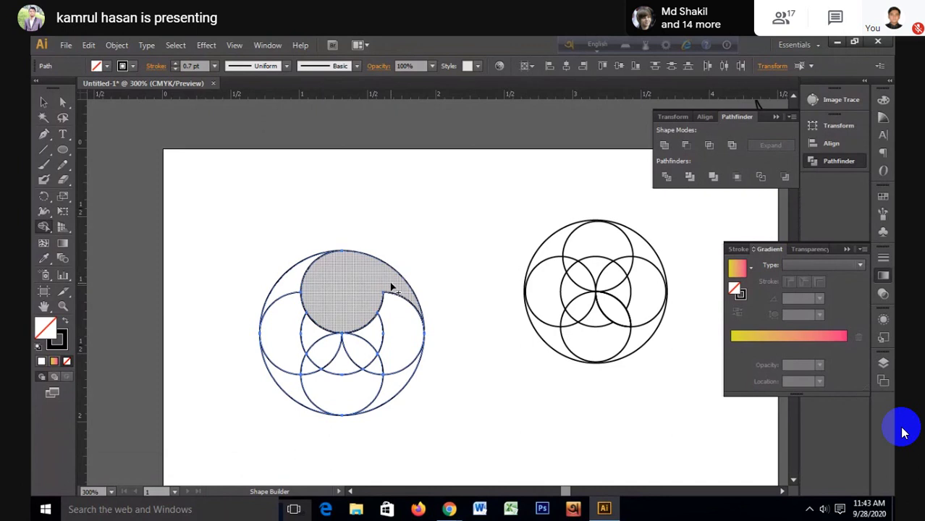
pyautogui.moveTo(381, 300)
pyautogui.mouseDown()
pyautogui.moveTo(378, 327)
pyautogui.moveTo(409, 366)
pyautogui.moveTo(404, 374)
pyautogui.mouseUp()
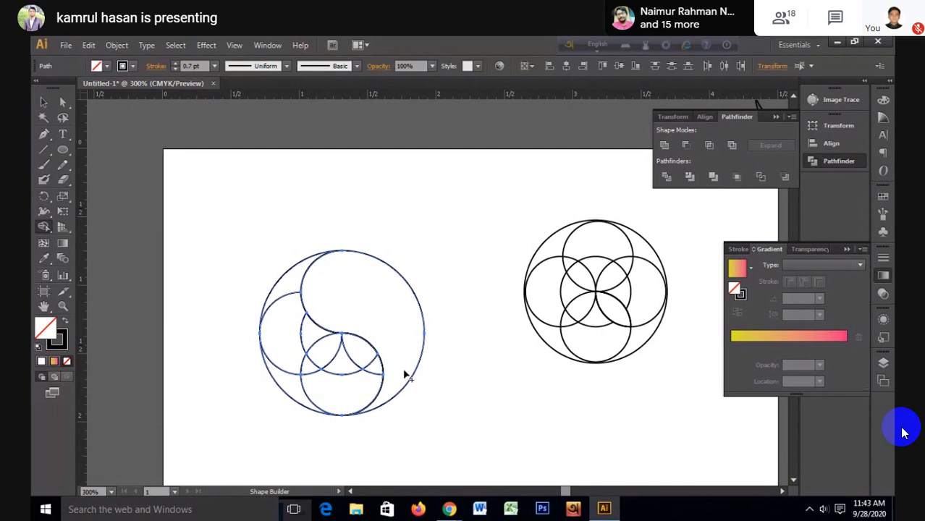
# Step: Delete the left crescent, centre, bottom arcs, lower-left crescent and leftover triangle regions
pyautogui.keyDown('alt'); pyautogui.click(270, 324); pyautogui.keyUp('alt')
pyautogui.moveTo(259, 333); pyautogui.dragTo(313, 355)
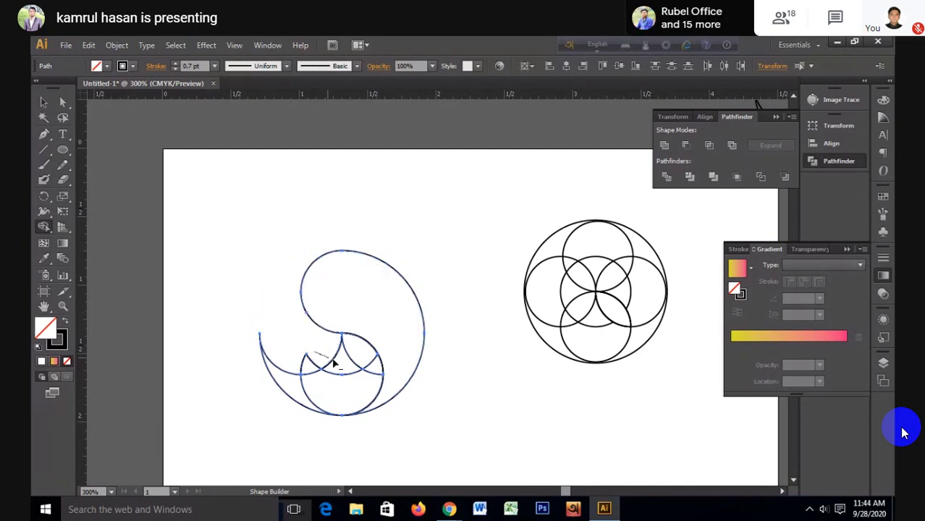
pyautogui.keyDown('alt'); pyautogui.click(360, 359); pyautogui.keyUp('alt')
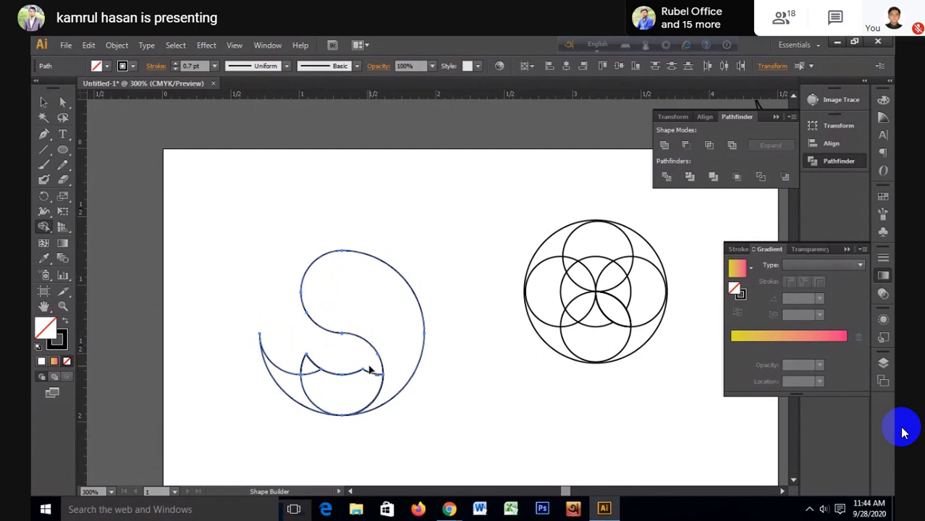
pyautogui.keyDown('alt'); pyautogui.click(359, 382); pyautogui.keyUp('alt')
pyautogui.keyDown('alt'); pyautogui.click(309, 415); pyautogui.keyUp('alt')
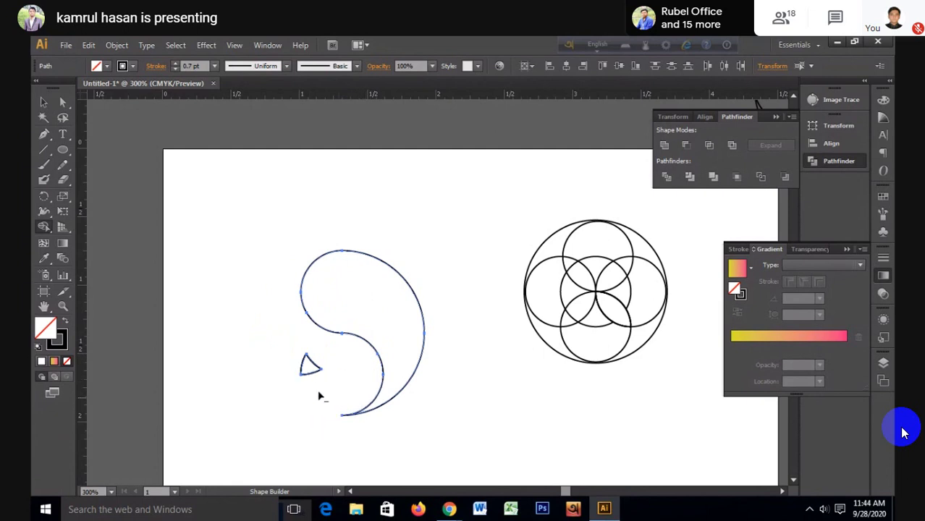
pyautogui.keyDown('alt'); pyautogui.click(308, 373); pyautogui.keyUp('alt')
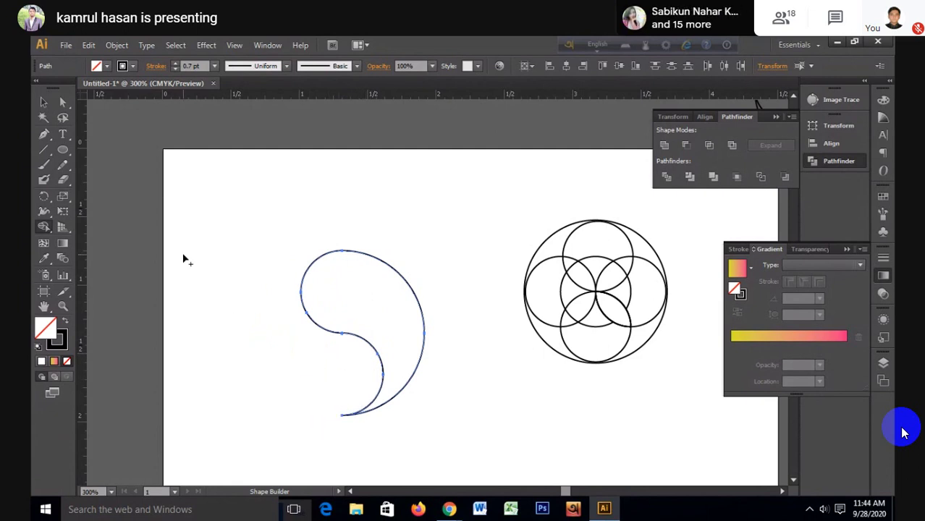
# Step: Draw a small circle with black fill and no stroke inside the comma's head
pyautogui.press('v')
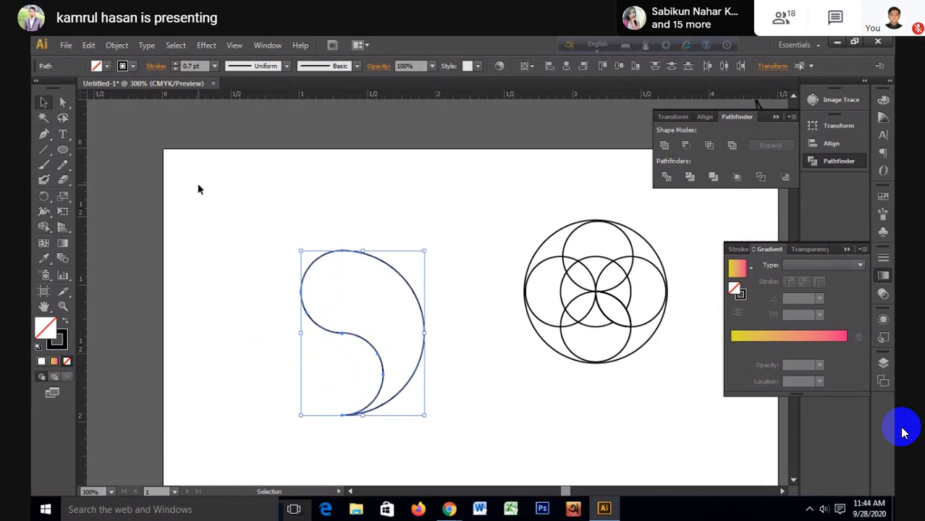
pyautogui.click(199, 188)
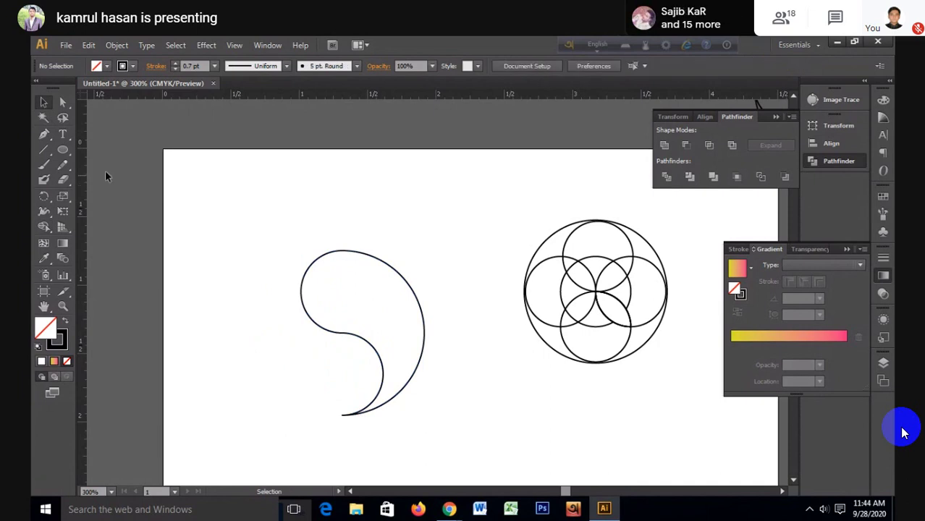
pyautogui.click(64, 149)
pyautogui.moveTo(327, 272); pyautogui.dragTo(358, 306)
pyautogui.press('v')
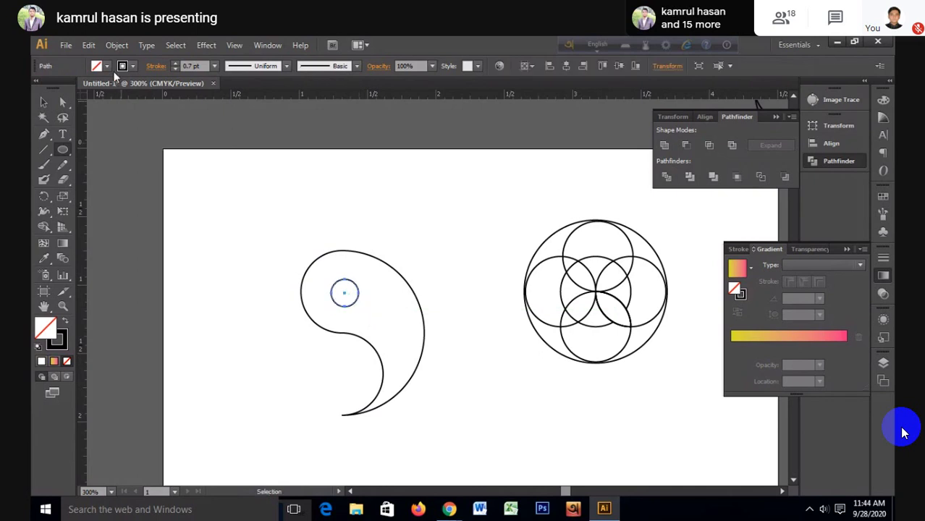
pyautogui.click(66, 321)
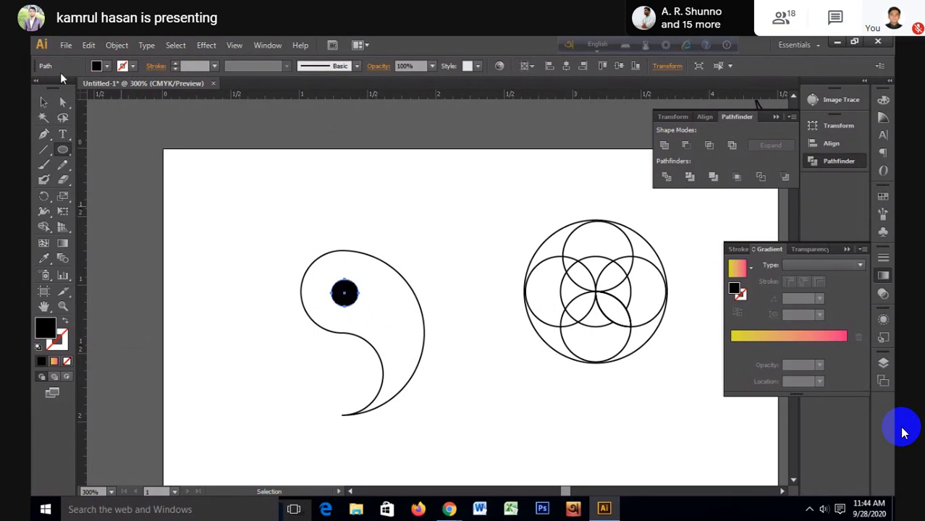
# Step: Select the comma and dot together and Alt-rotate a copy as the opposite half
pyautogui.click(43, 103)
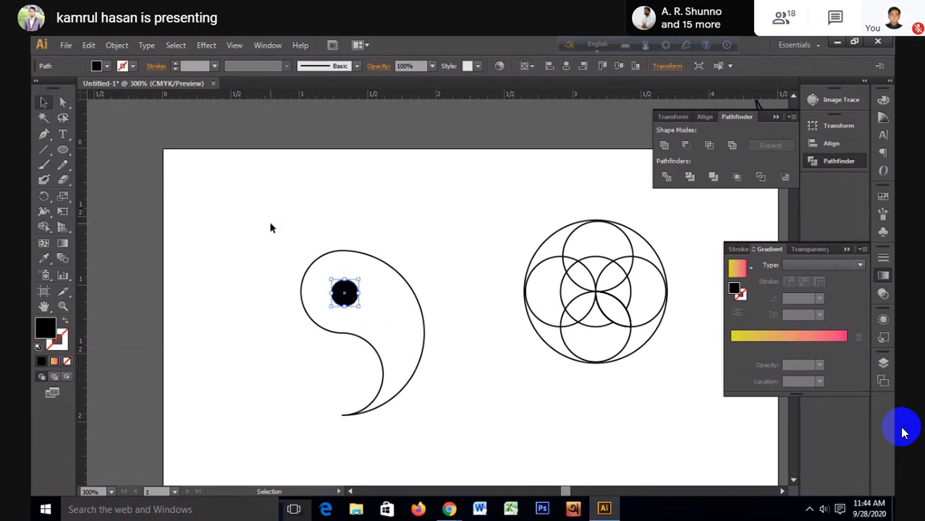
pyautogui.moveTo(271, 228); pyautogui.dragTo(457, 391)
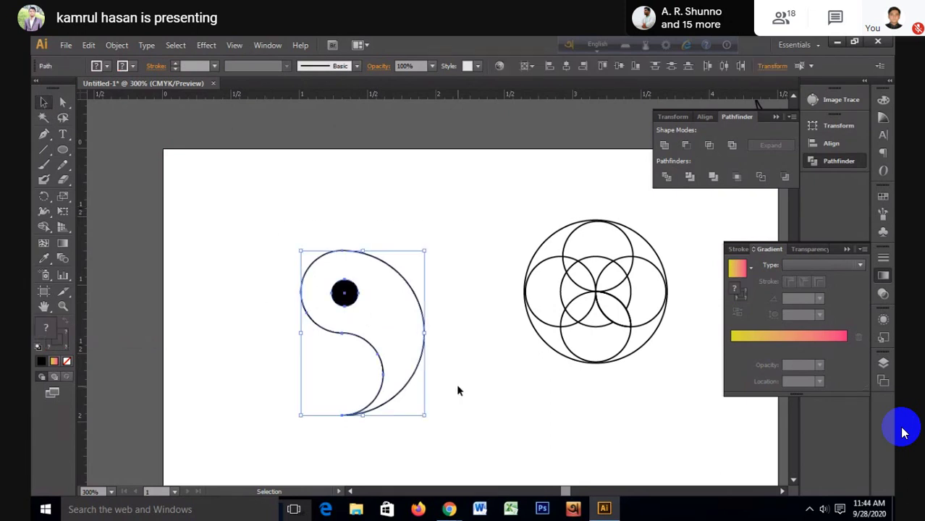
pyautogui.press('a')
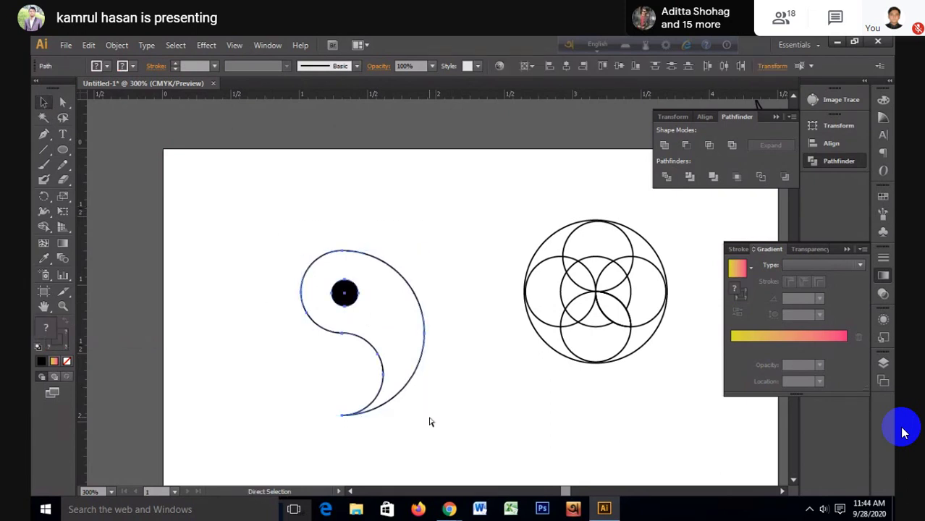
pyautogui.press('v')
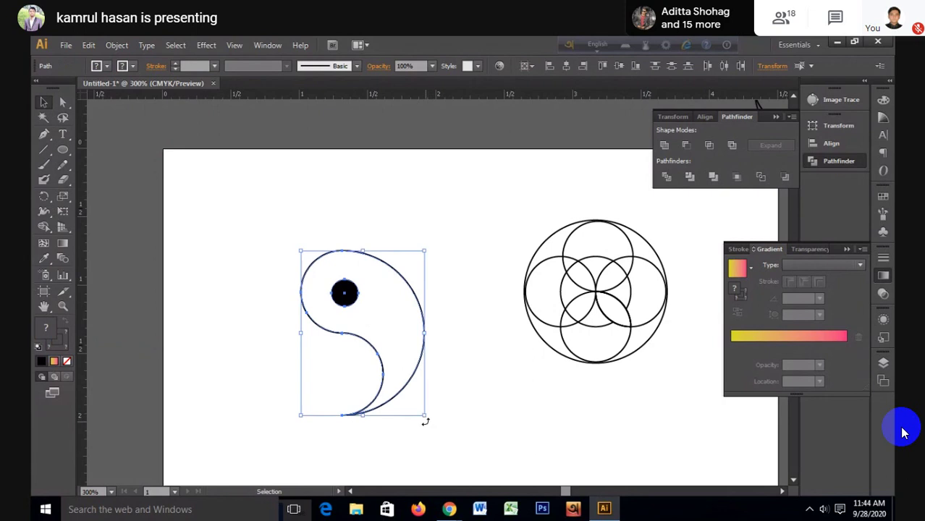
pyautogui.moveTo(424, 418)
pyautogui.mouseDown()
pyautogui.moveTo(451, 344)
pyautogui.moveTo(282, 192)
pyautogui.mouseUp()
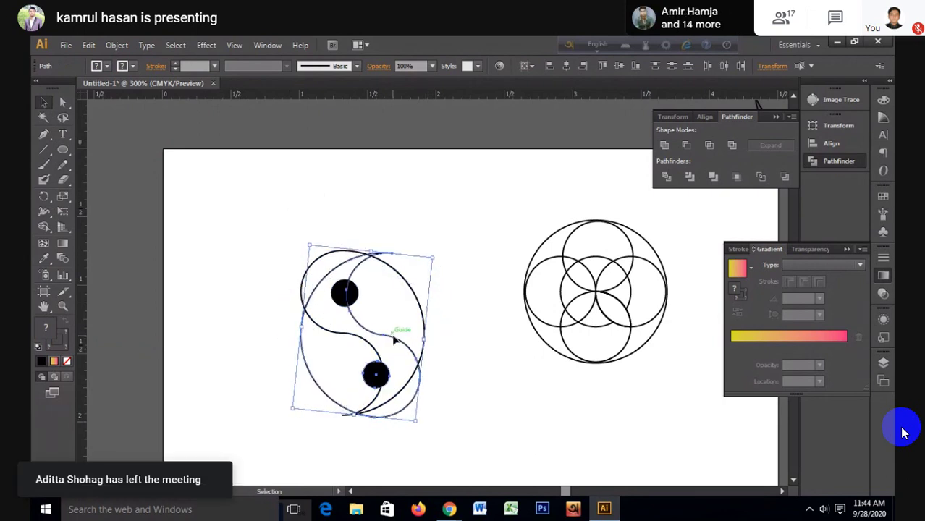
# Step: Rotate the copy to about 166° and move it into alignment with the first half
pyautogui.moveTo(394, 340); pyautogui.dragTo(366, 338)
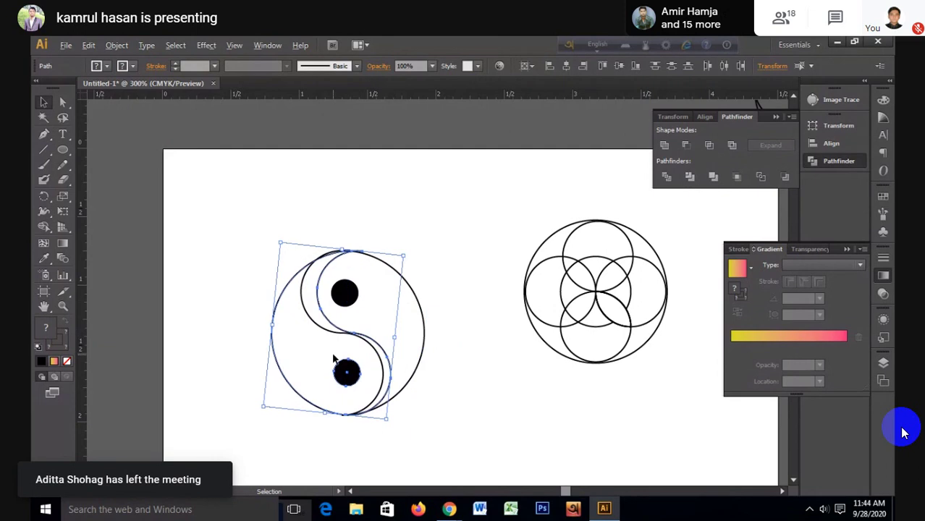
pyautogui.scroll(1, 333, 359)
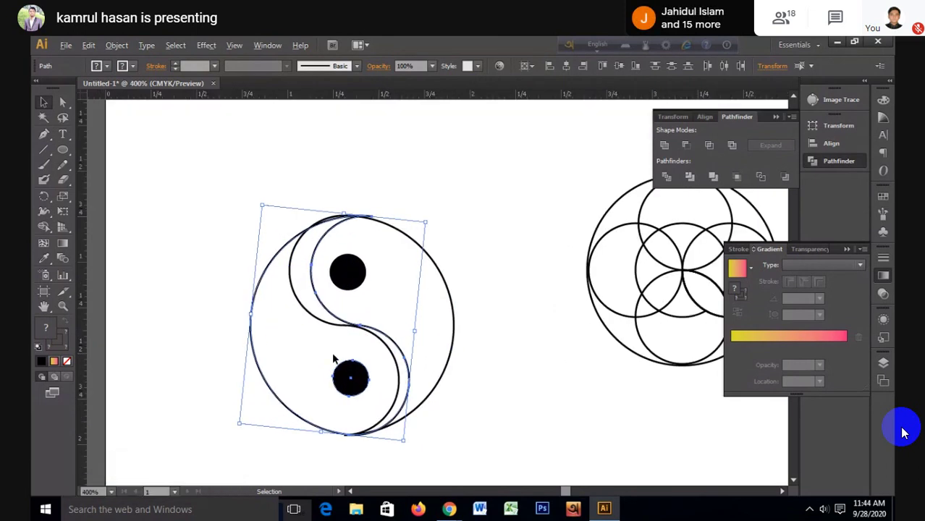
pyautogui.moveTo(404, 440); pyautogui.dragTo(409, 444)
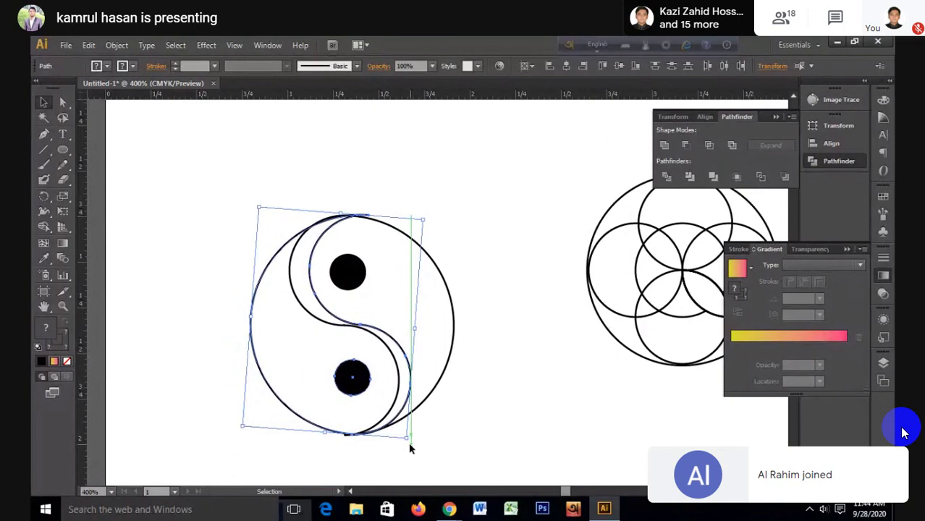
pyautogui.moveTo(409, 445); pyautogui.dragTo(390, 446)
pyautogui.moveTo(341, 386); pyautogui.dragTo(311, 380)
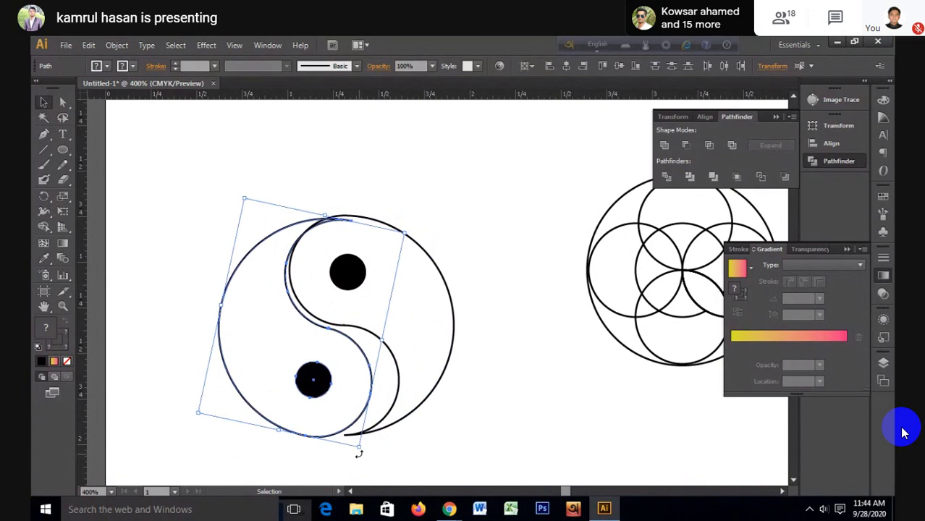
pyautogui.moveTo(358, 454); pyautogui.dragTo(376, 449)
pyautogui.moveTo(330, 392); pyautogui.dragTo(341, 388)
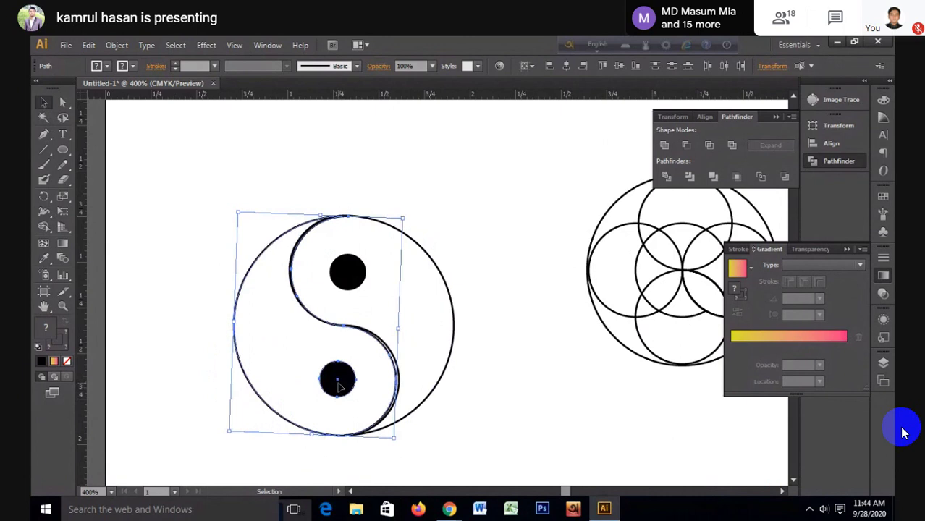
pyautogui.press('Right')
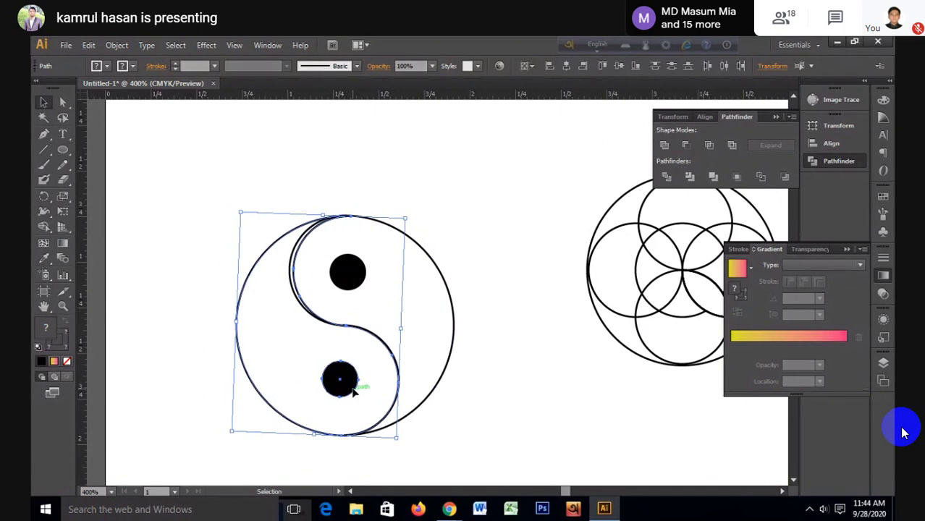
pyautogui.moveTo(409, 209); pyautogui.dragTo(414, 211)
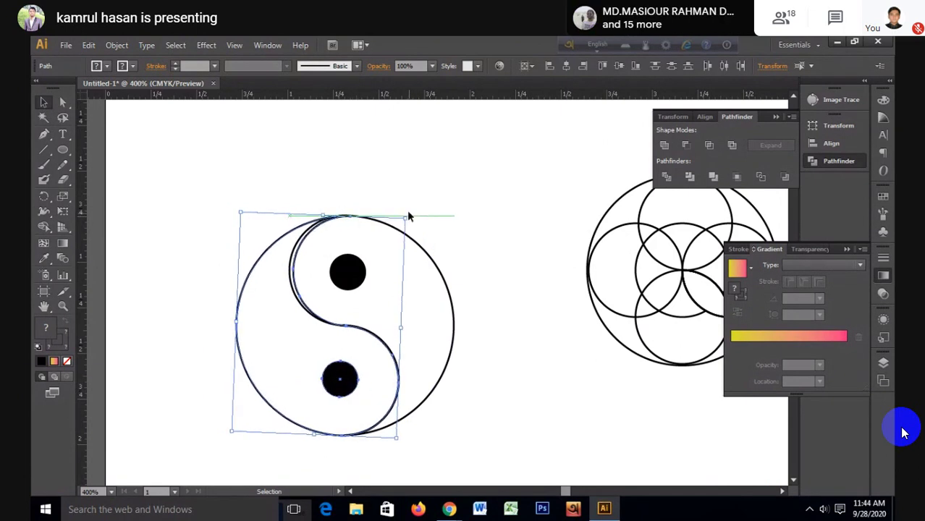
pyautogui.moveTo(414, 212); pyautogui.dragTo(409, 211)
# Step: Nudge the inner curve and lower dot into place, then select only the S-shaped half
pyautogui.scroll(1, 318, 335)
pyautogui.moveTo(352, 402); pyautogui.dragTo(314, 404)
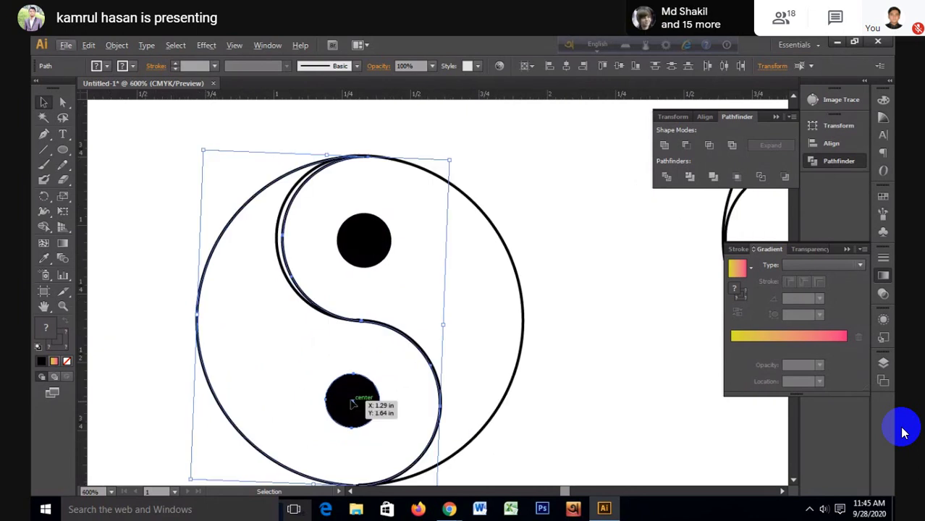
pyautogui.scroll(-1, 444, 298)
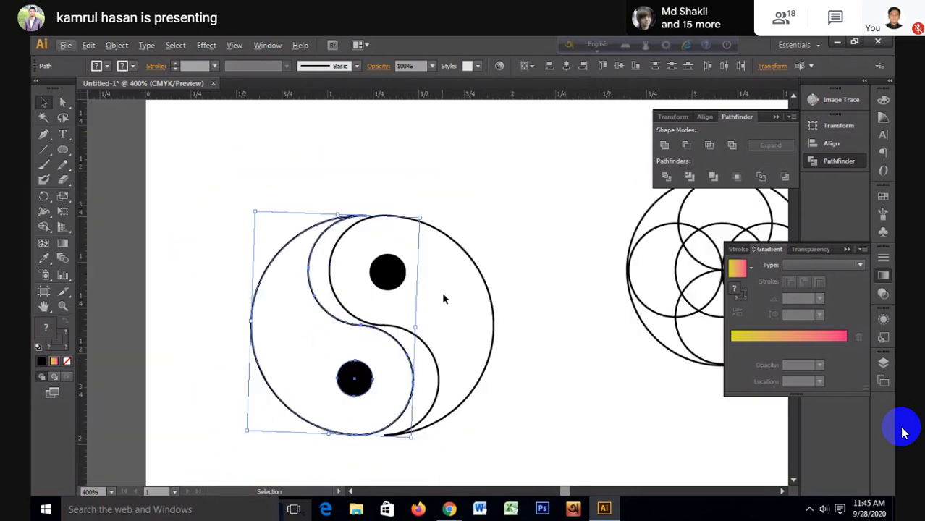
pyautogui.scroll(-1, 444, 298)
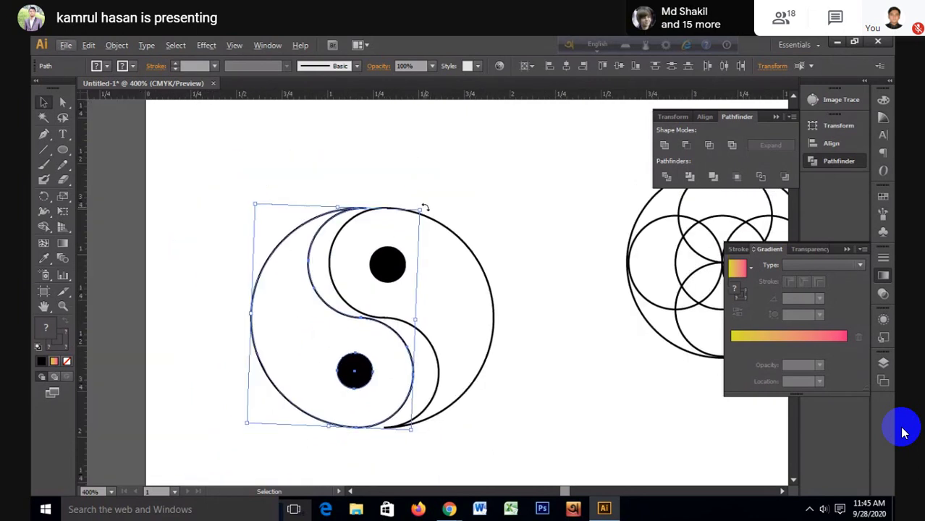
pyautogui.moveTo(427, 205); pyautogui.dragTo(435, 221)
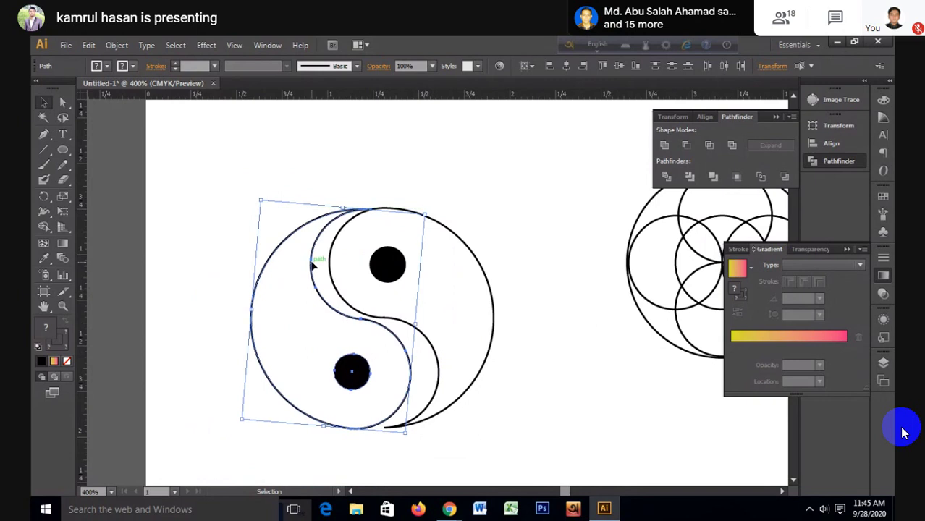
pyautogui.moveTo(313, 263); pyautogui.dragTo(325, 267)
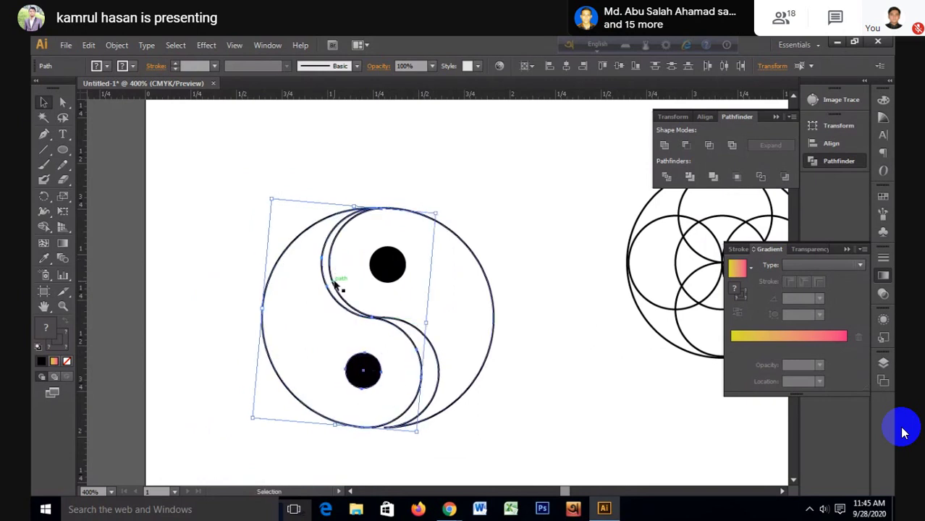
pyautogui.press('Right')
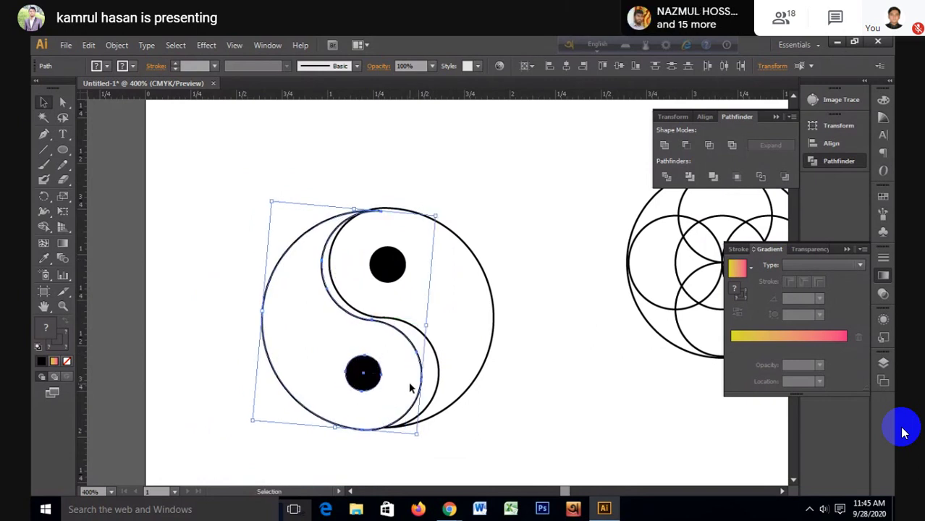
pyautogui.press('Right')
pyautogui.press('Right')
pyautogui.press('Right')
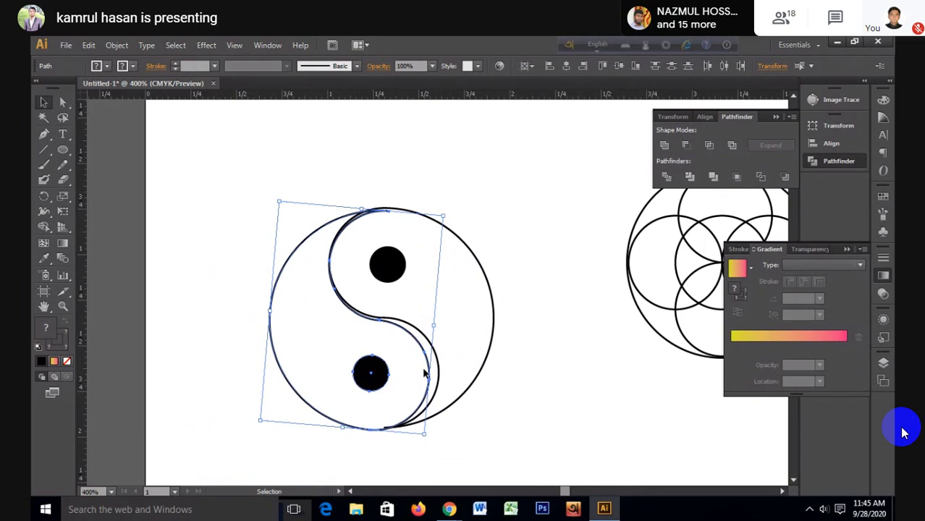
pyautogui.click(508, 308)
pyautogui.moveTo(307, 274); pyautogui.dragTo(307, 275)
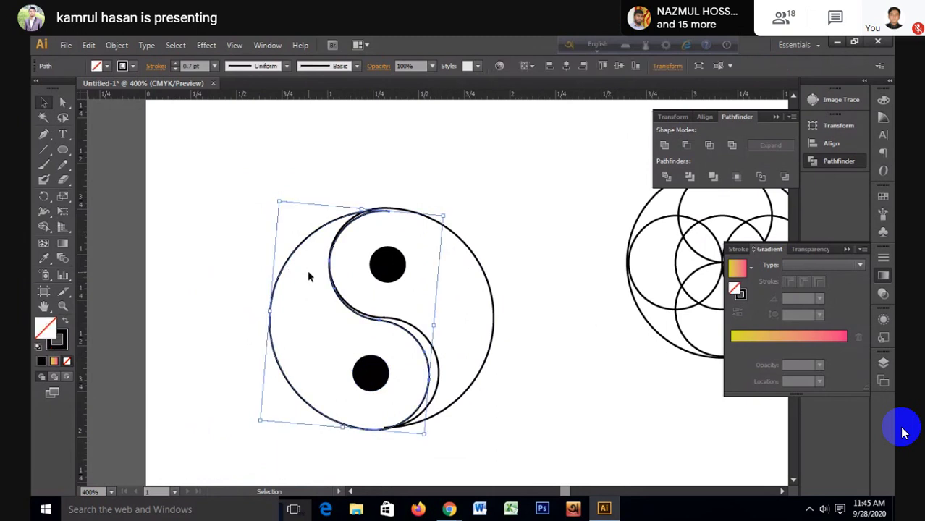
pyautogui.moveTo(246, 333)
pyautogui.mouseDown()
pyautogui.moveTo(325, 403)
pyautogui.moveTo(317, 368)
pyautogui.mouseUp()
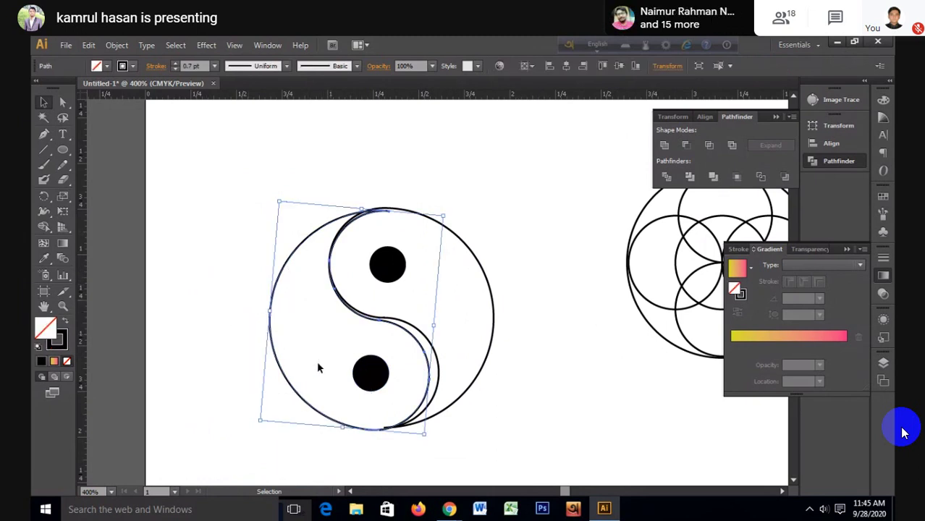
# Step: Fill the S-shaped half with Black and the small lower circle with White
pyautogui.click(108, 66)
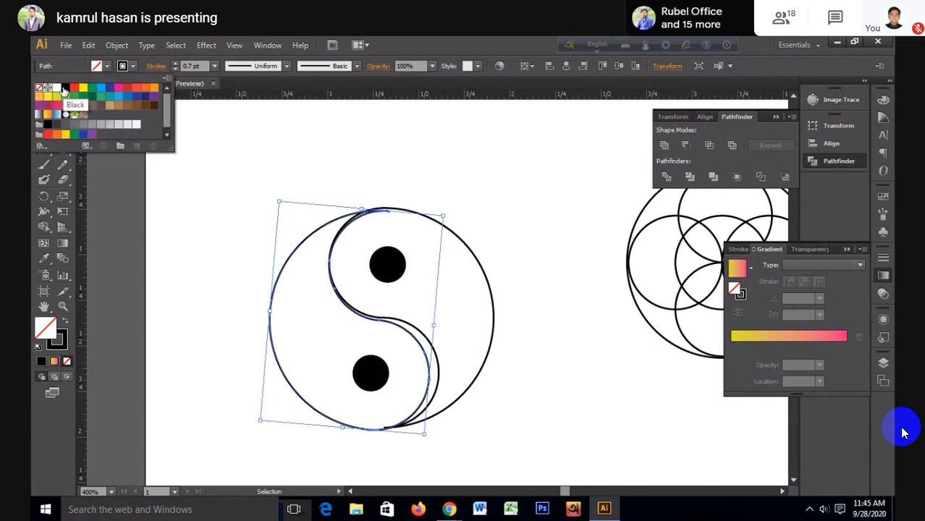
pyautogui.click(66, 88)
pyautogui.click(373, 373)
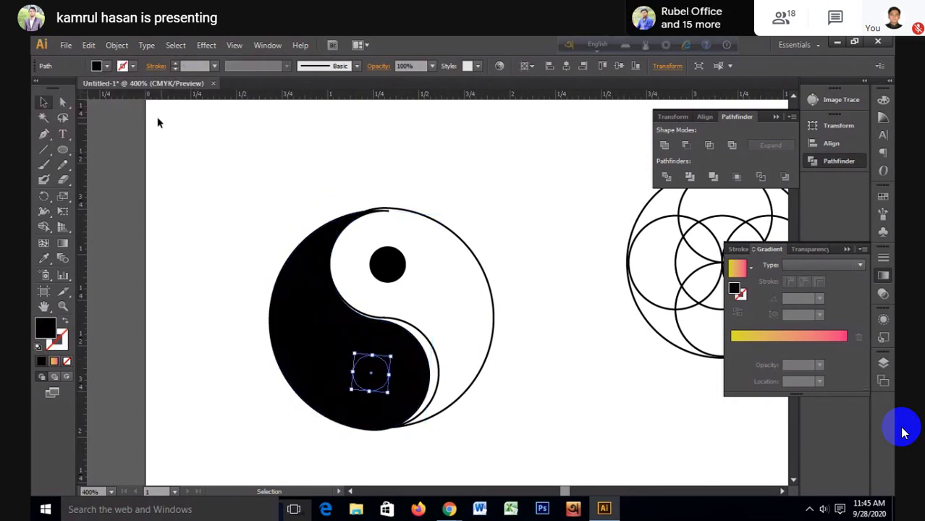
pyautogui.click(107, 66)
pyautogui.click(57, 88)
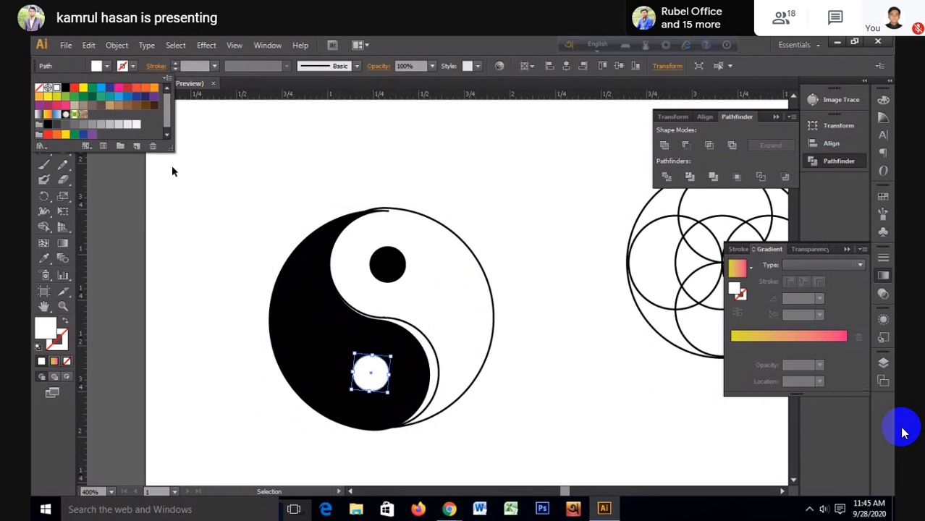
pyautogui.click(206, 182)
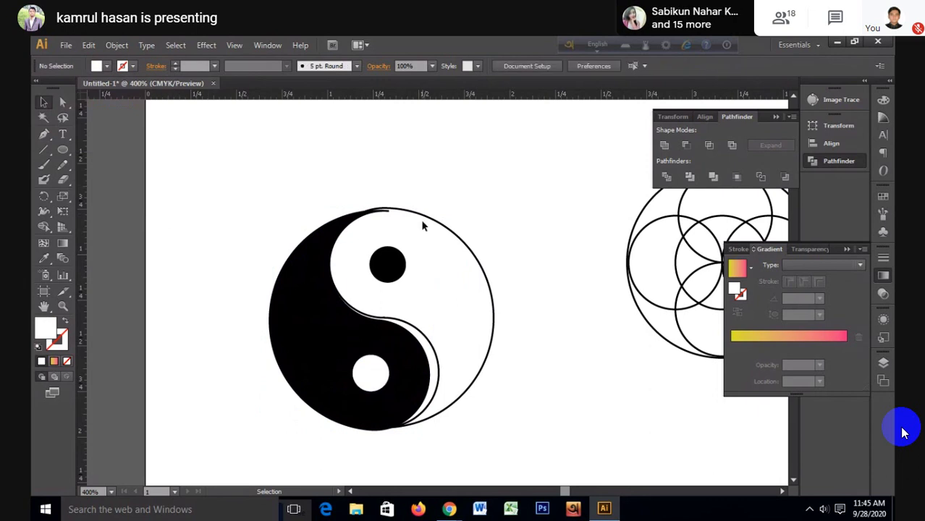
# Step: Rotate the black half and white dot together so they sit upright inside the circle
pyautogui.scroll(1, 388, 404)
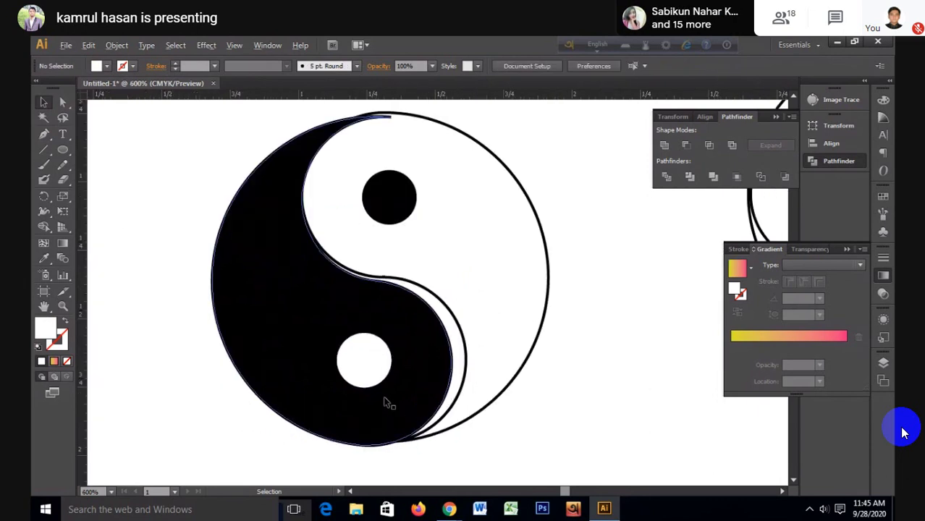
pyautogui.click(364, 369)
pyautogui.keyDown('shift'); pyautogui.click(418, 406); pyautogui.keyUp('shift')
pyautogui.moveTo(419, 406); pyautogui.dragTo(424, 406)
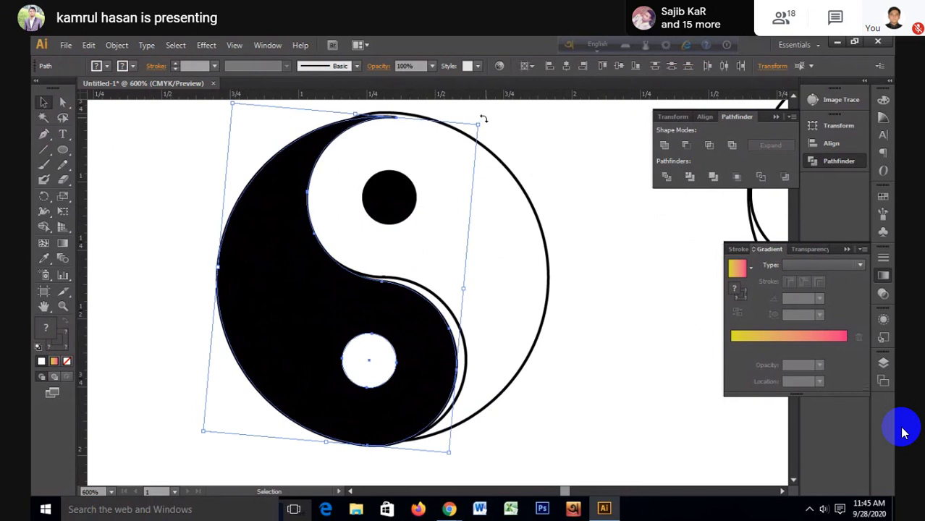
pyautogui.moveTo(480, 119); pyautogui.dragTo(477, 120)
pyautogui.moveTo(420, 341); pyautogui.dragTo(422, 341)
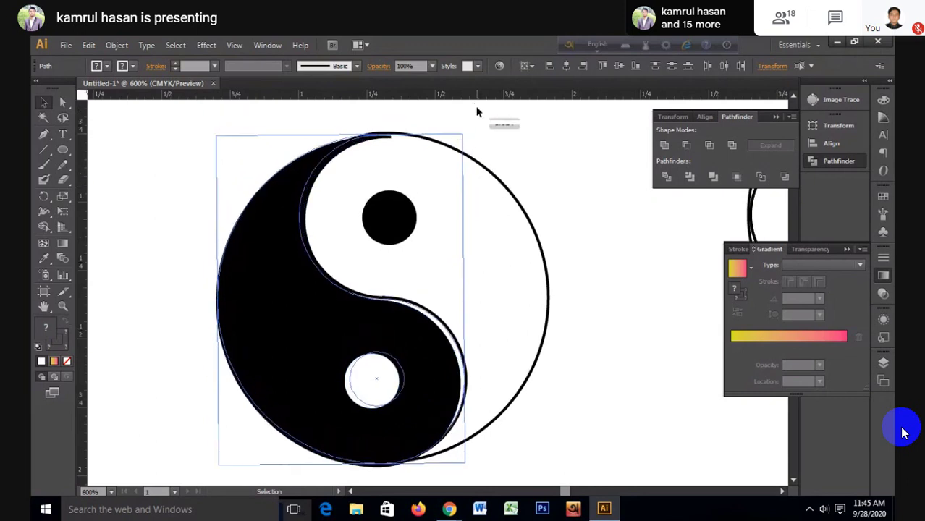
pyautogui.moveTo(478, 118); pyautogui.dragTo(480, 108)
pyautogui.click(593, 251)
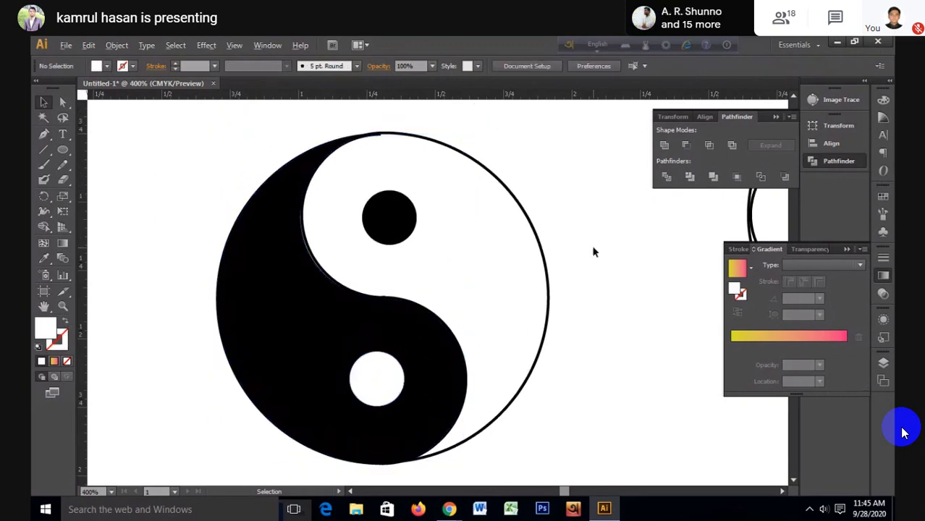
# Step: Drag the finished yin-yang and the flower circle group off the artboard
pyautogui.scroll(-2, 594, 251)
pyautogui.press('alt')
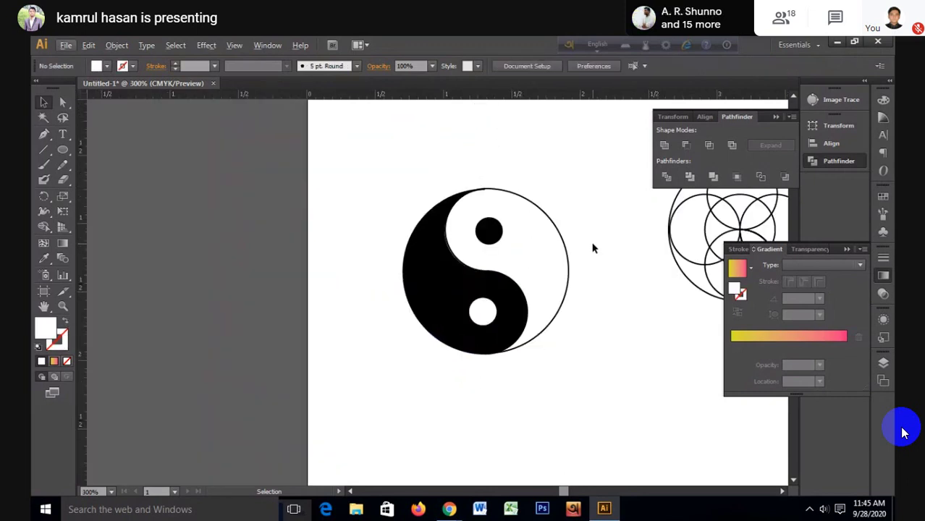
pyautogui.moveTo(393, 166); pyautogui.dragTo(553, 355)
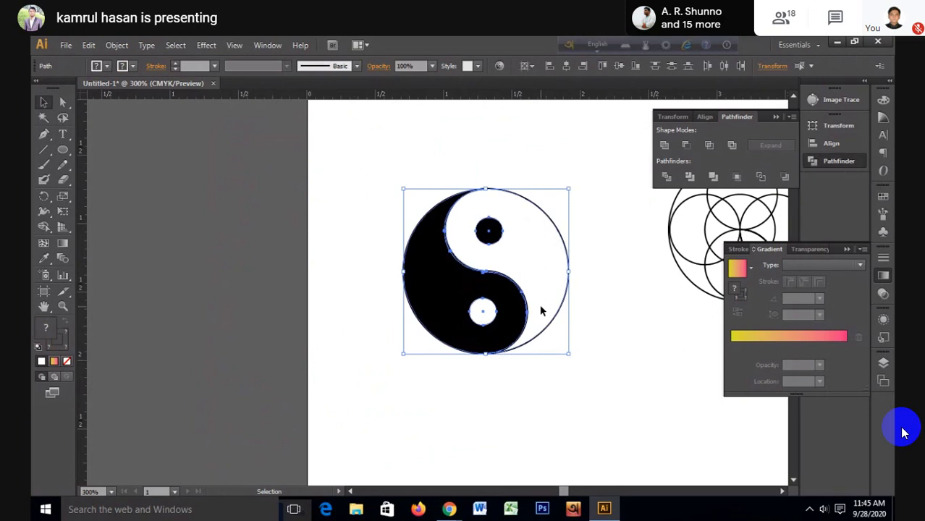
pyautogui.click(601, 318)
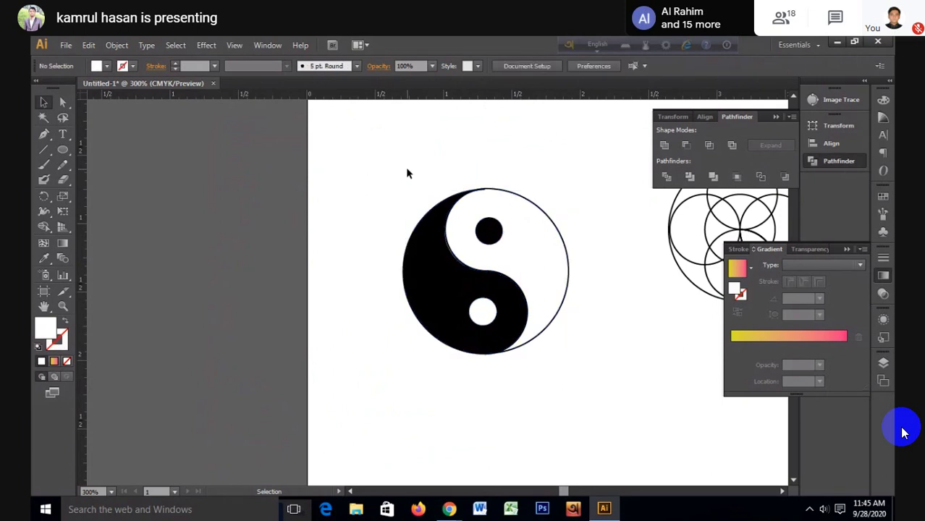
pyautogui.moveTo(406, 174); pyautogui.dragTo(578, 357)
pyautogui.keyDown('alt'); pyautogui.scroll(-2, 553, 344); pyautogui.keyUp('alt')
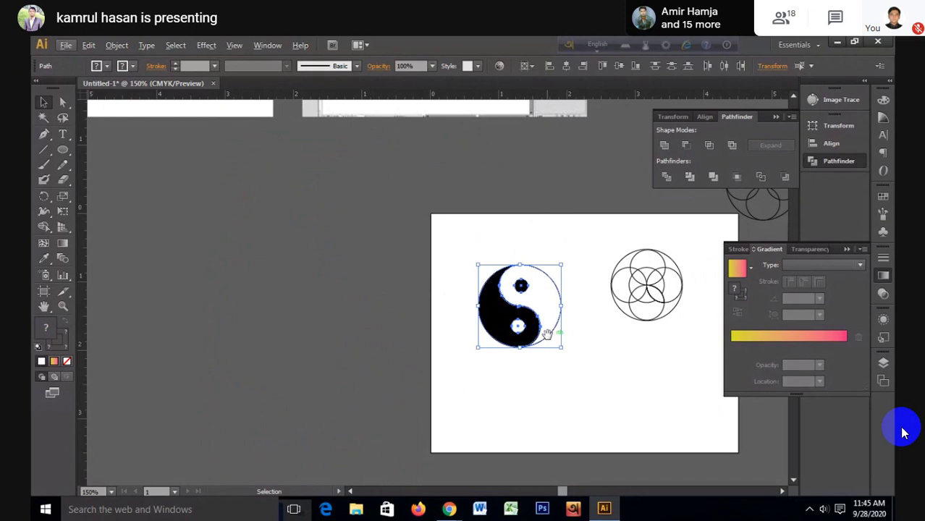
pyautogui.moveTo(548, 334)
pyautogui.mouseDown()
pyautogui.moveTo(507, 258)
pyautogui.moveTo(558, 215)
pyautogui.mouseUp()
pyautogui.moveTo(375, 234); pyautogui.dragTo(476, 331)
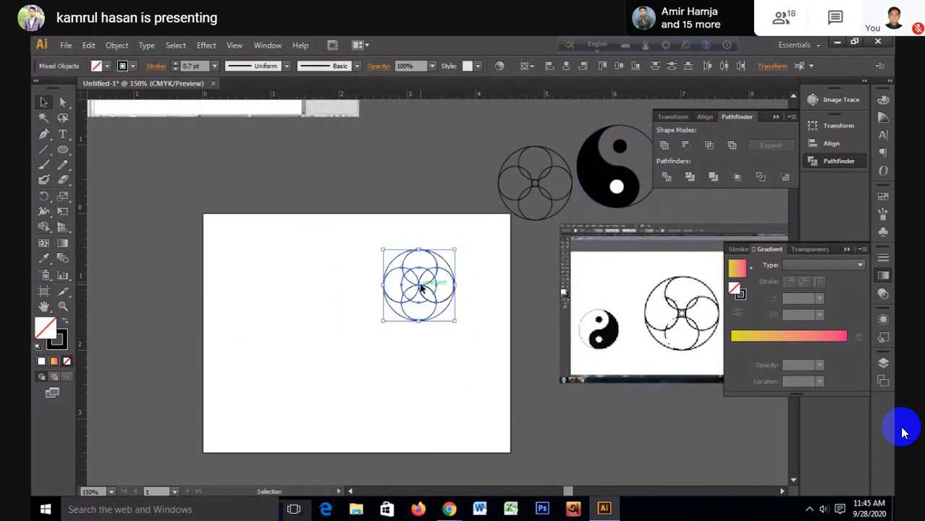
pyautogui.moveTo(420, 282); pyautogui.dragTo(538, 103)
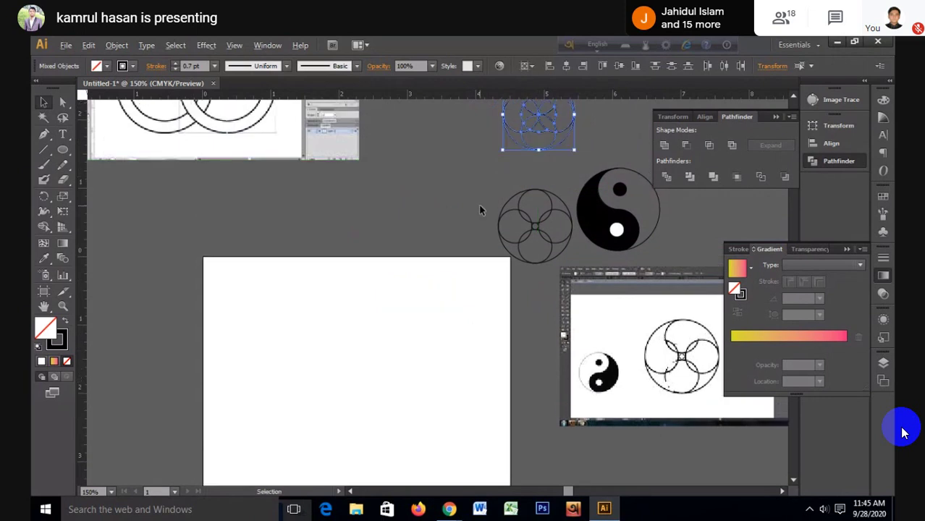
pyautogui.keyDown('alt'); pyautogui.scroll(-1, 481, 206); pyautogui.keyUp('alt')
# Step: Place the two-ring reference image and draw a circle over its left ring
pyautogui.moveTo(344, 173); pyautogui.dragTo(388, 326)
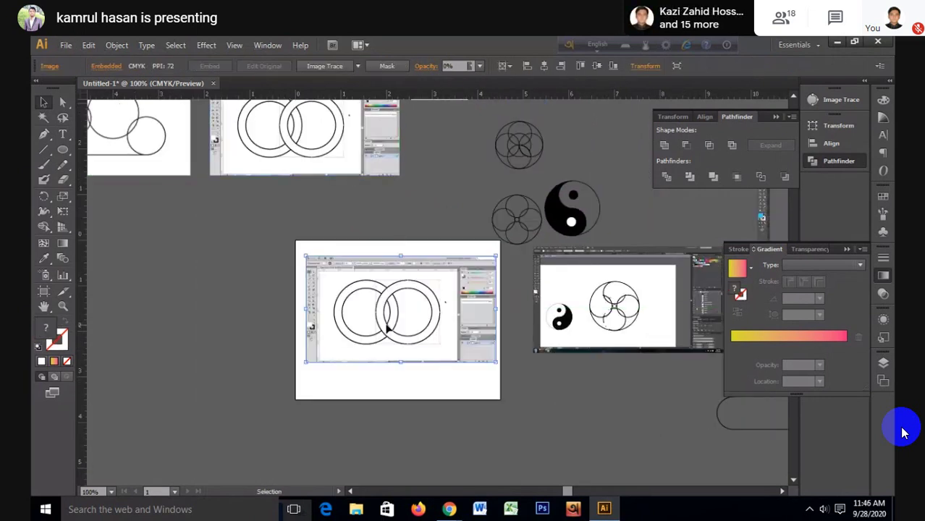
pyautogui.keyDown('alt'); pyautogui.scroll(1, 388, 327); pyautogui.keyUp('alt')
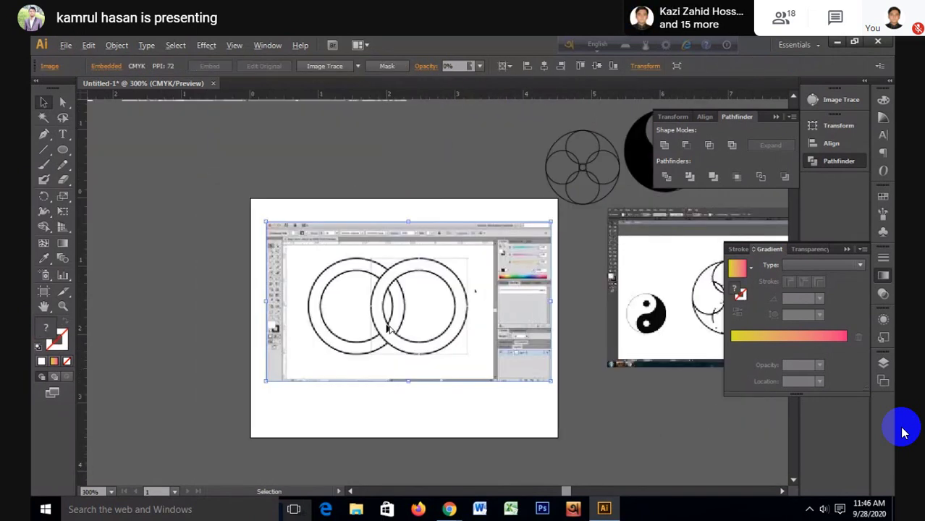
pyautogui.keyDown('alt'); pyautogui.scroll(1, 388, 327); pyautogui.keyUp('alt')
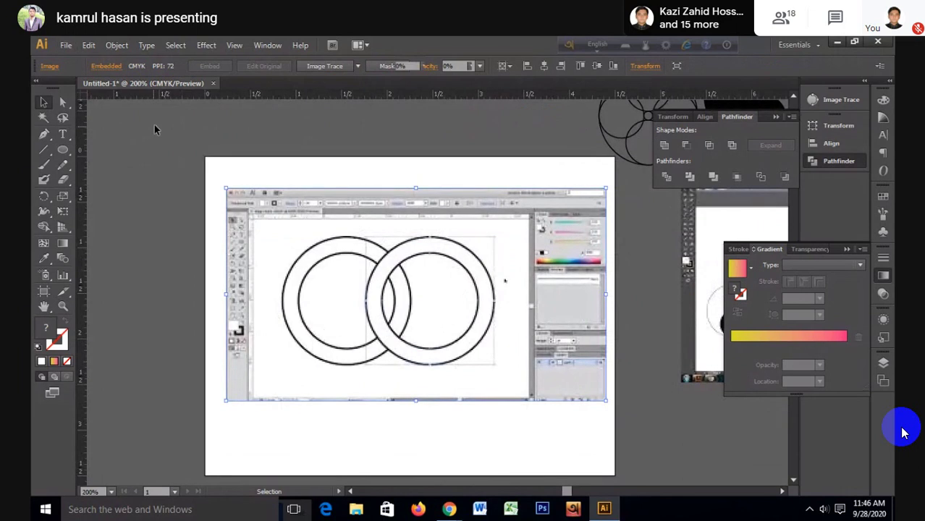
pyautogui.click(154, 129)
pyautogui.click(64, 151)
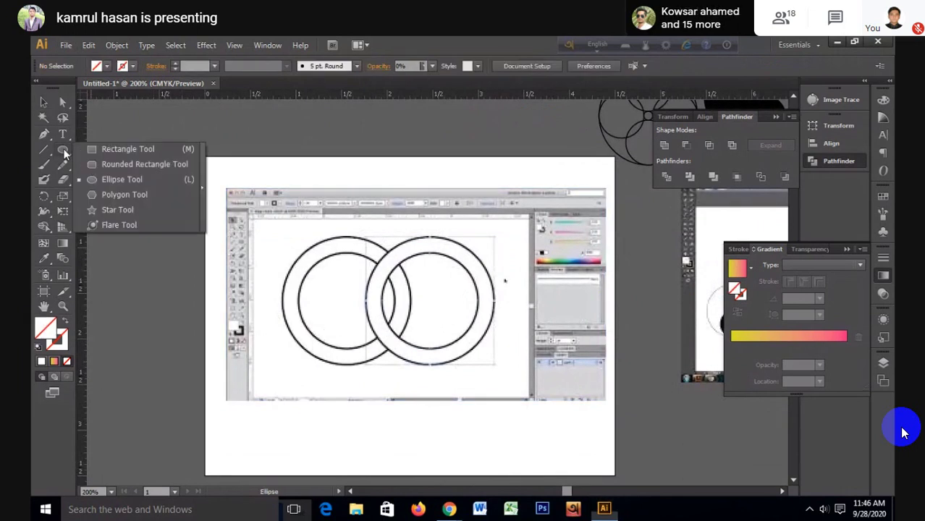
pyautogui.click(93, 182)
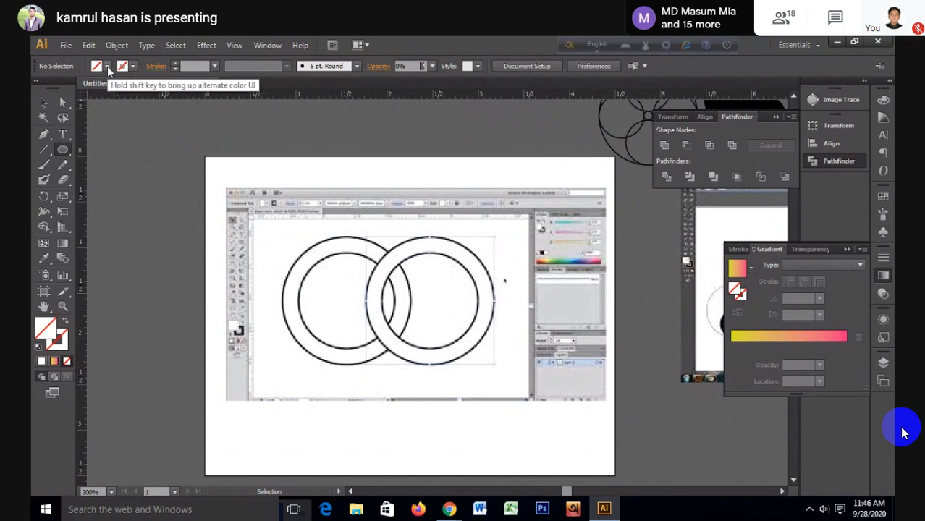
pyautogui.moveTo(296, 233)
pyautogui.mouseDown()
pyautogui.moveTo(414, 372)
pyautogui.moveTo(397, 363)
pyautogui.mouseUp()
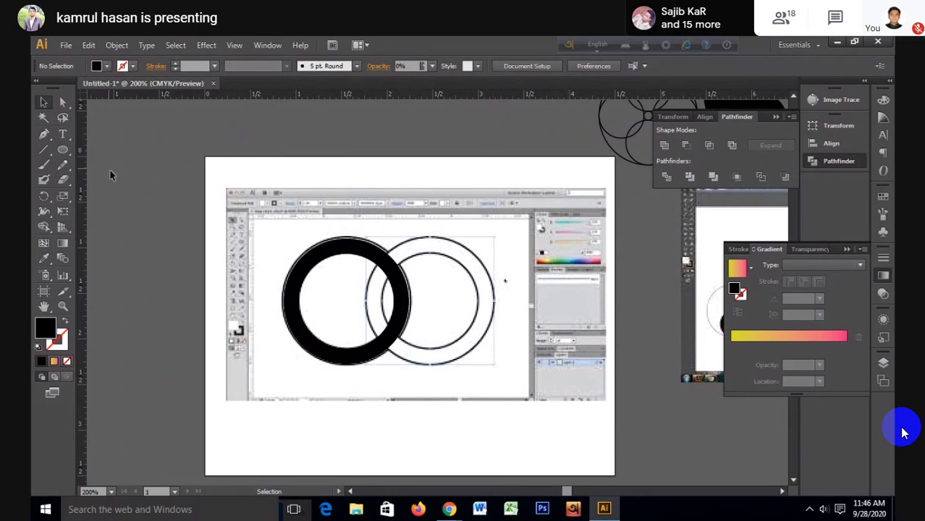
# Step: Swap the solid black ring to a double outline with a 2 pt black stroke
pyautogui.click(325, 255)
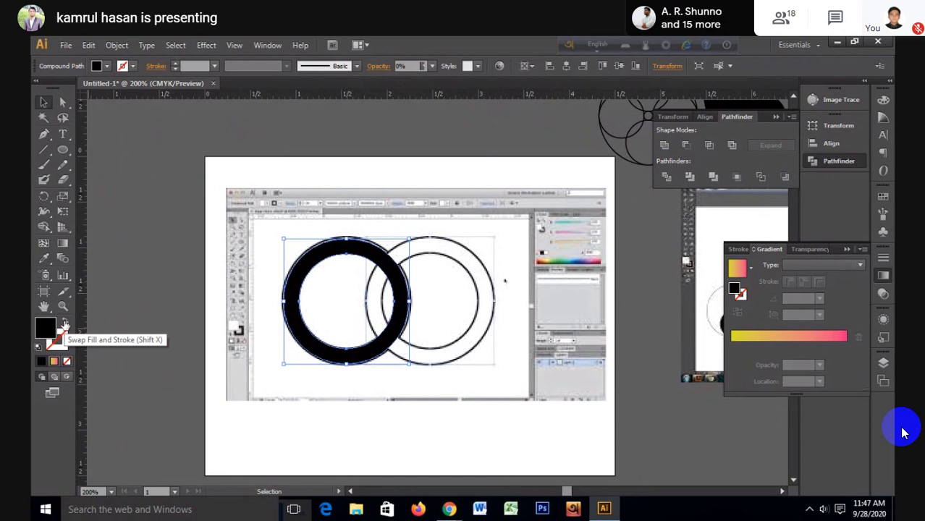
pyautogui.click(65, 323)
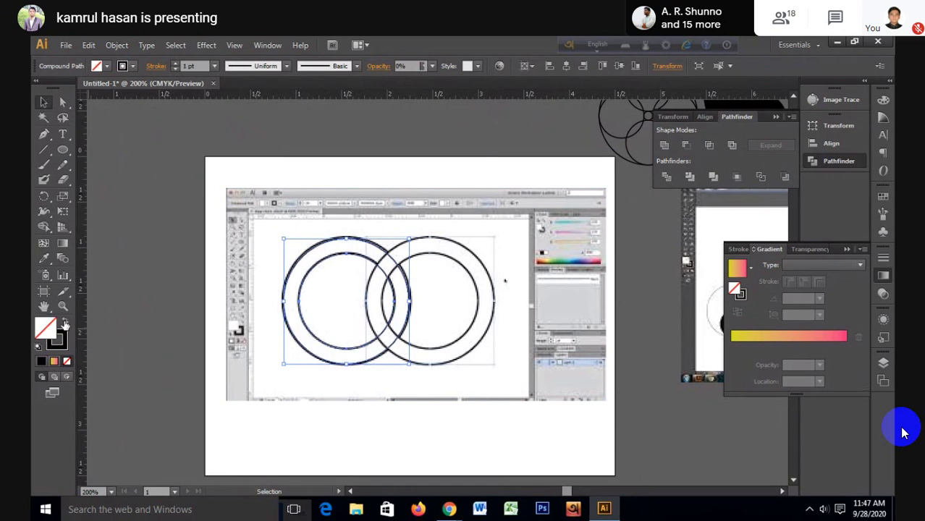
pyautogui.click(144, 300)
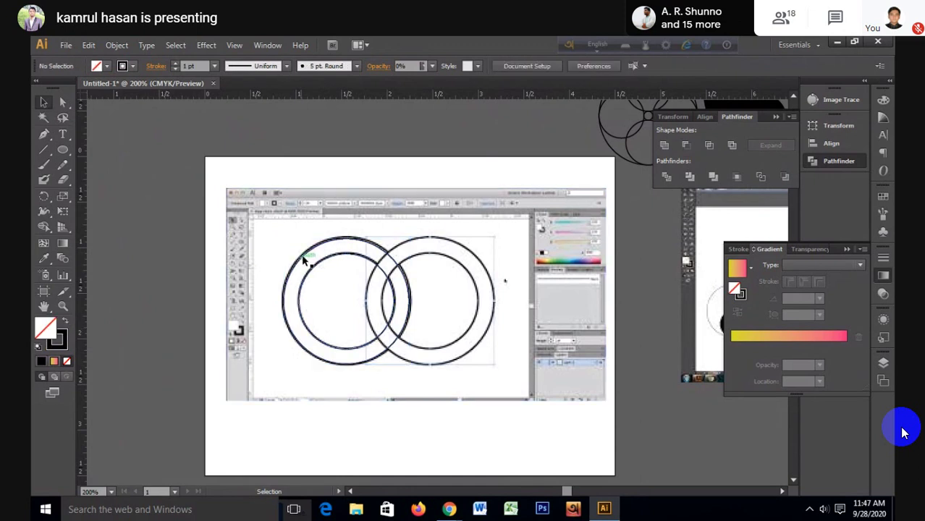
pyautogui.click(305, 259)
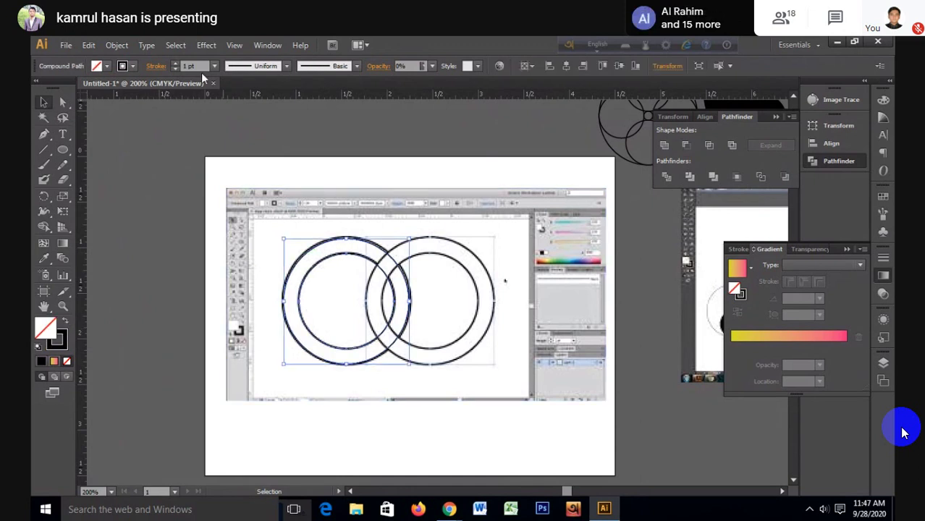
pyautogui.click(175, 63)
pyautogui.click(158, 156)
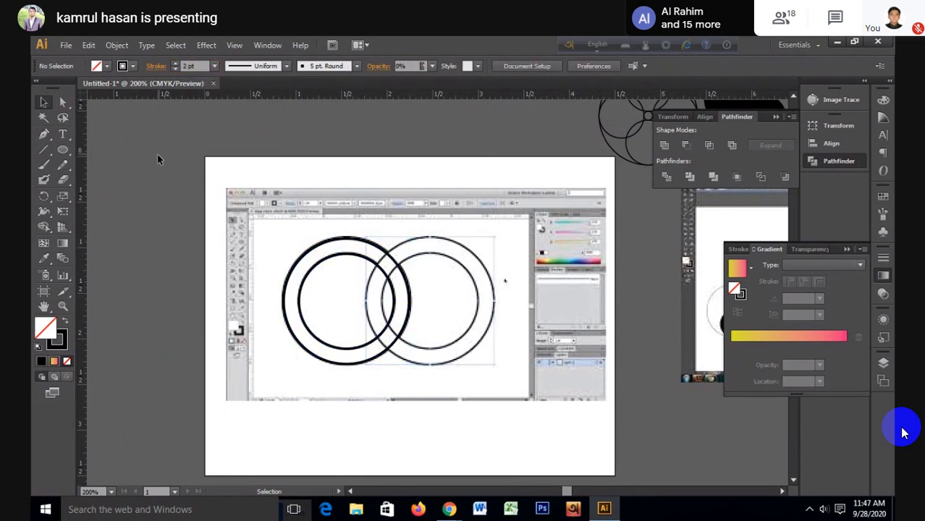
pyautogui.hotkey('ctrl', '-')
# Step: Move the reference screenshot up and draw a blue-stroked circle beside the ring
pyautogui.moveTo(384, 279); pyautogui.dragTo(380, 142)
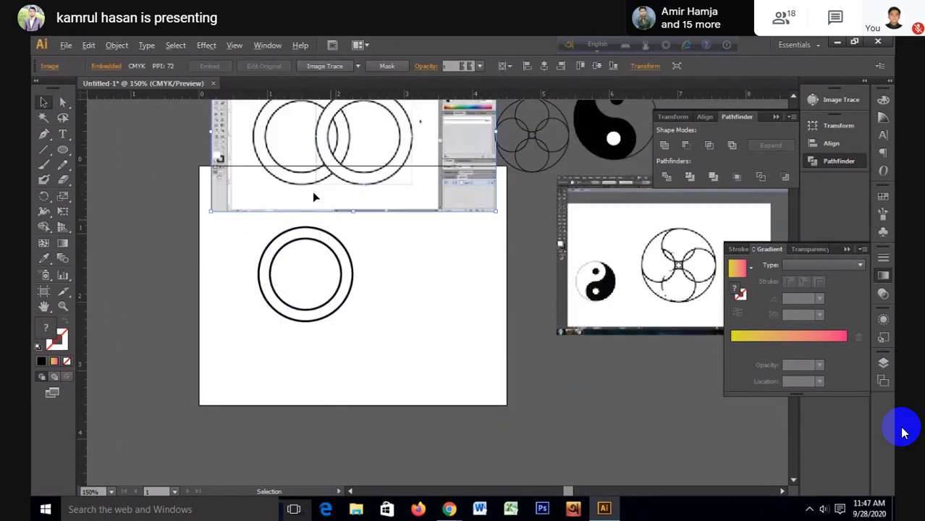
pyautogui.keyDown('alt'); pyautogui.scroll(1, 312, 192); pyautogui.keyUp('alt')
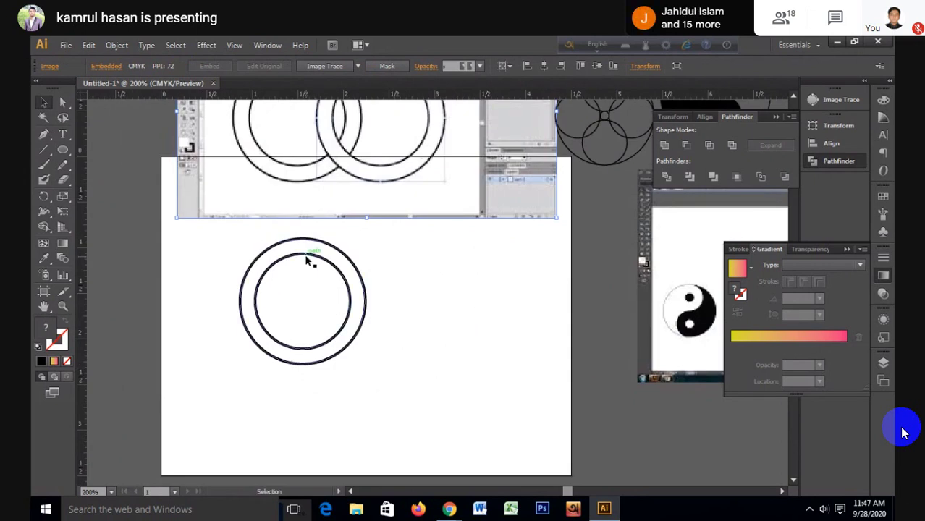
pyautogui.press('l')
pyautogui.moveTo(391, 276); pyautogui.dragTo(521, 421)
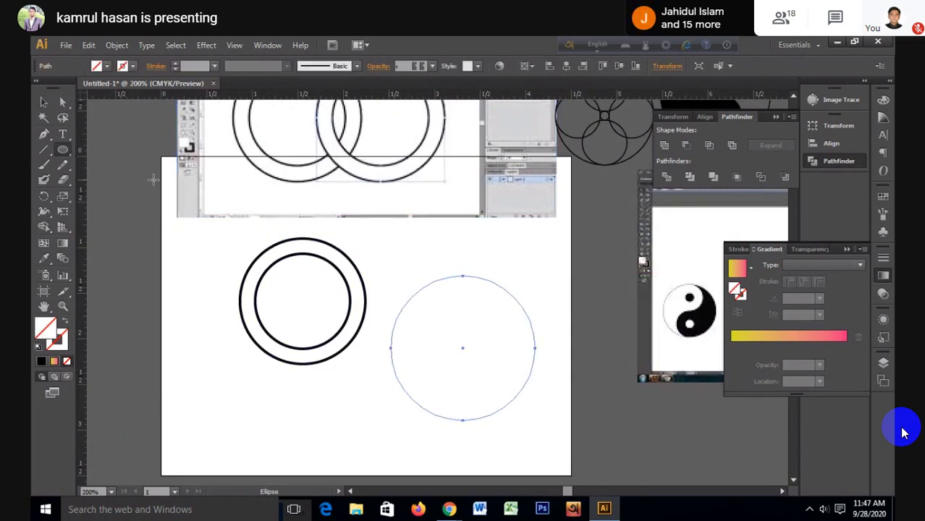
pyautogui.click(156, 66)
pyautogui.click(132, 66)
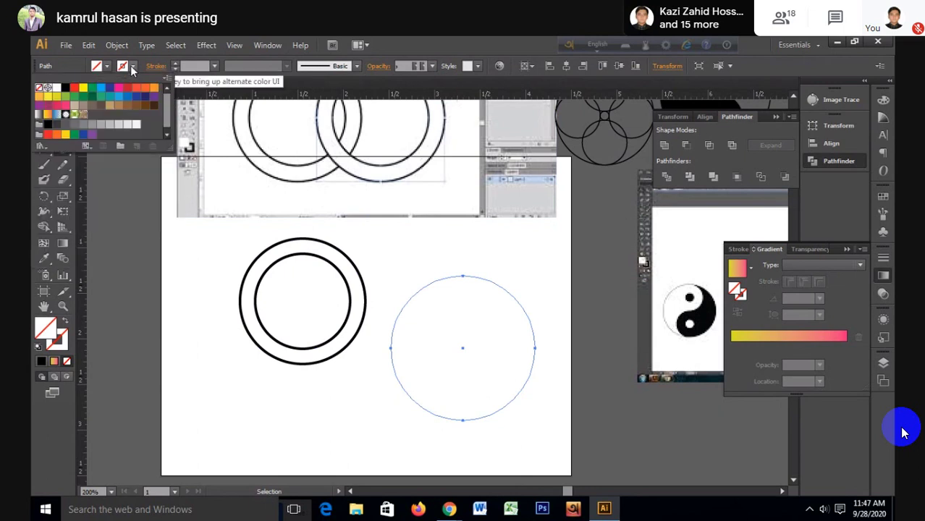
pyautogui.click(101, 89)
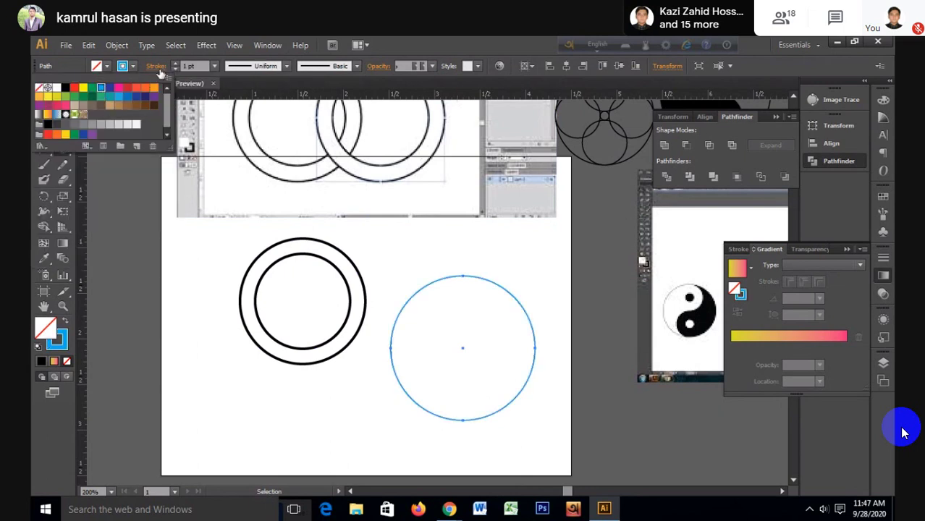
pyautogui.click(158, 66)
# Step: Align the stroke to inside at 15 pt and expand it into a solid blue ring
pyautogui.click(159, 67)
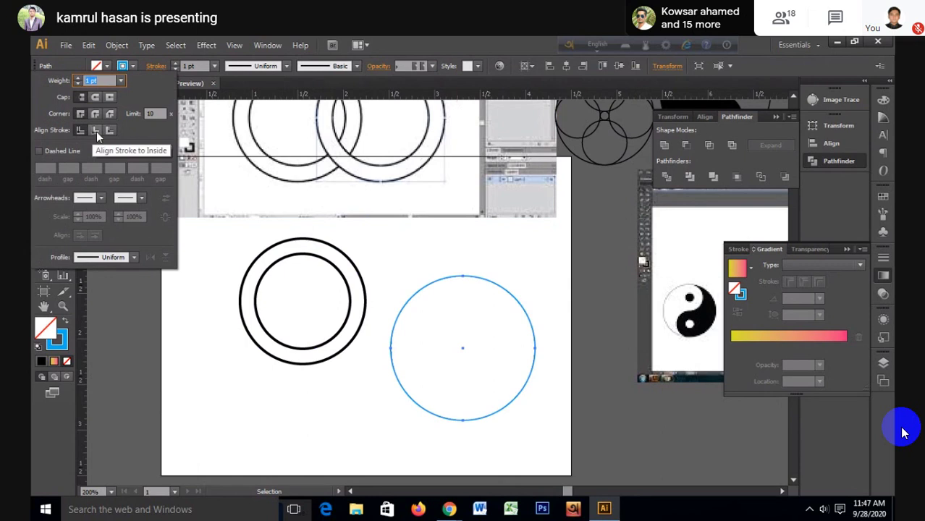
pyautogui.click(97, 131)
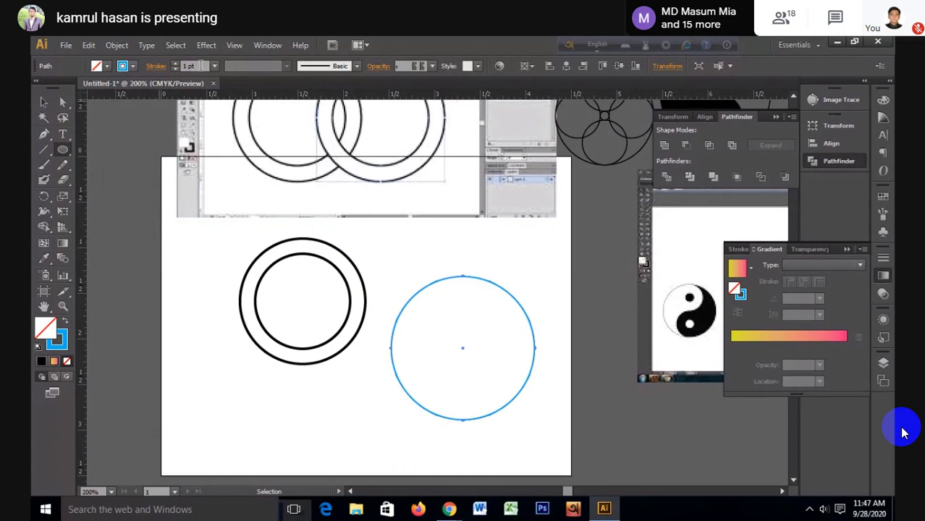
pyautogui.write('11')
pyautogui.press('Return')
pyautogui.write('15')
pyautogui.press('Return')
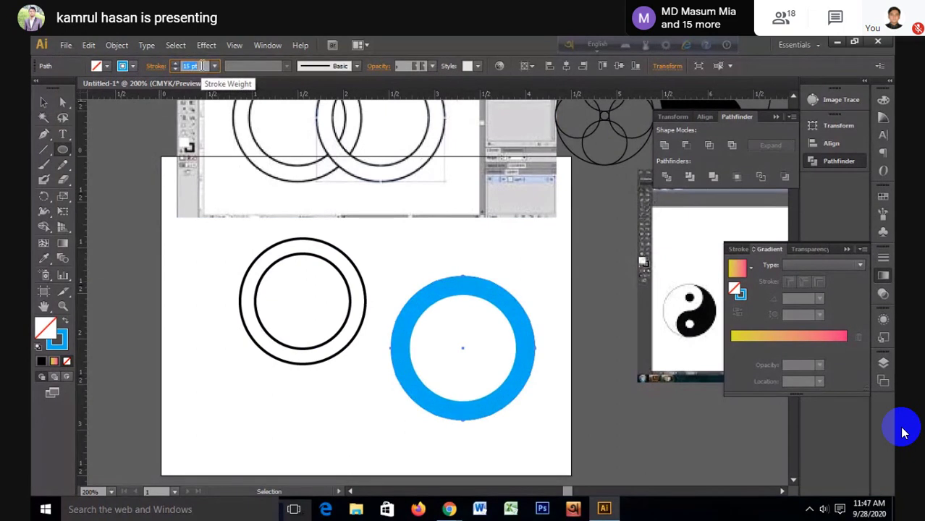
pyautogui.click(121, 45)
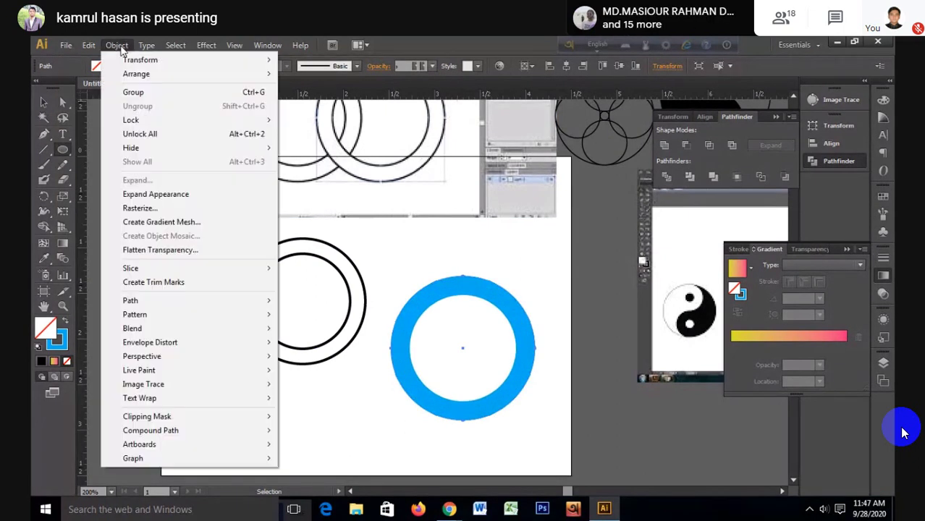
pyautogui.click(172, 195)
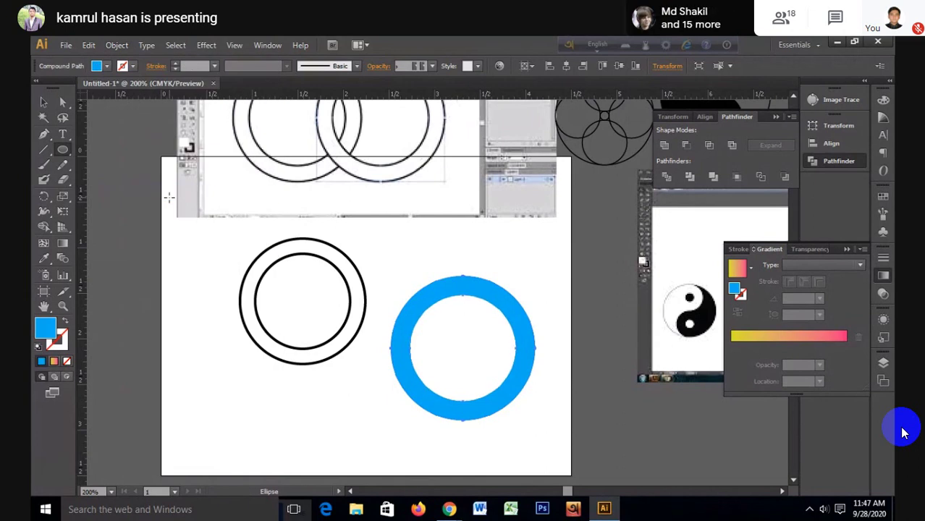
pyautogui.click(48, 99)
# Step: Fill the blue ring black, swap it to an outline, and move it lower right
pyautogui.click(372, 346)
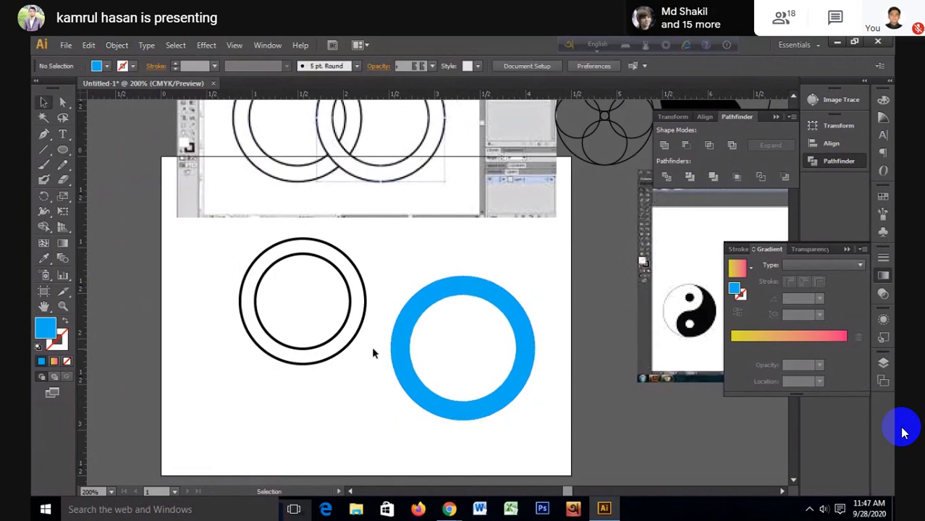
pyautogui.moveTo(433, 263); pyautogui.dragTo(498, 345)
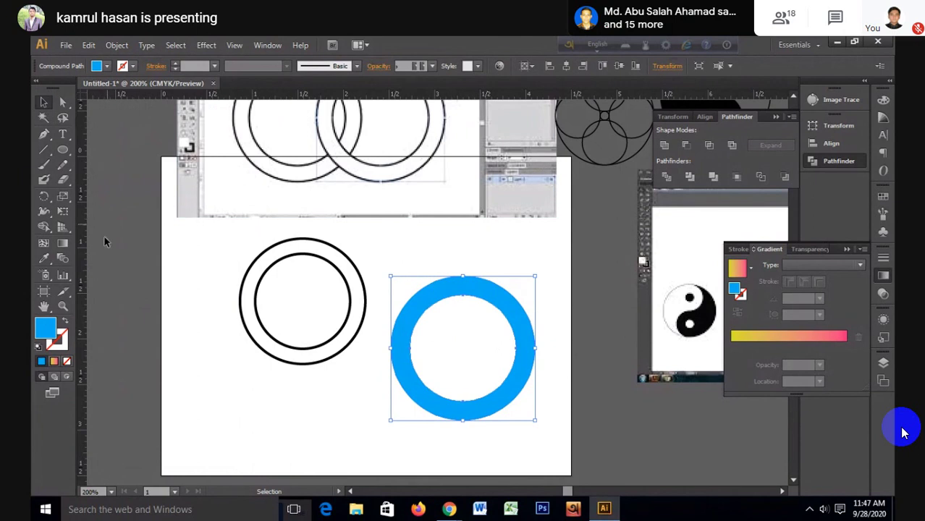
pyautogui.click(106, 66)
pyautogui.click(116, 92)
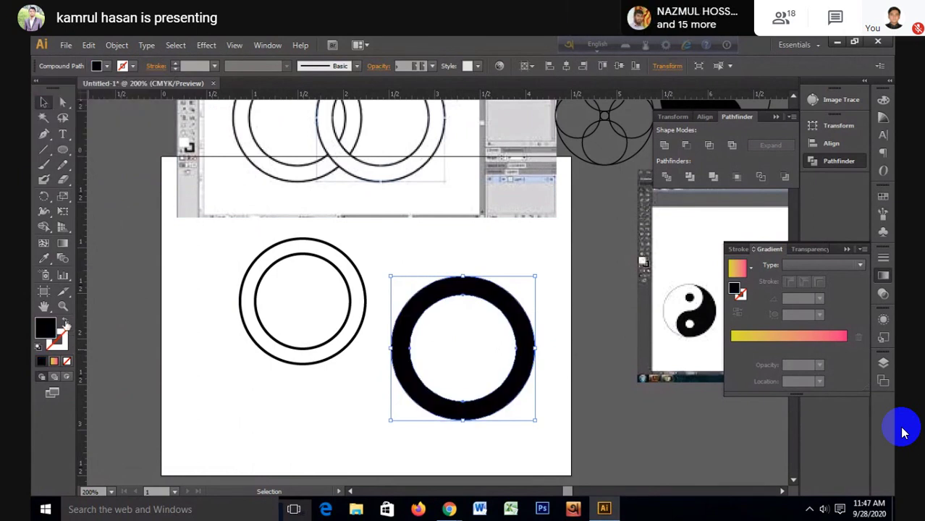
pyautogui.click(66, 323)
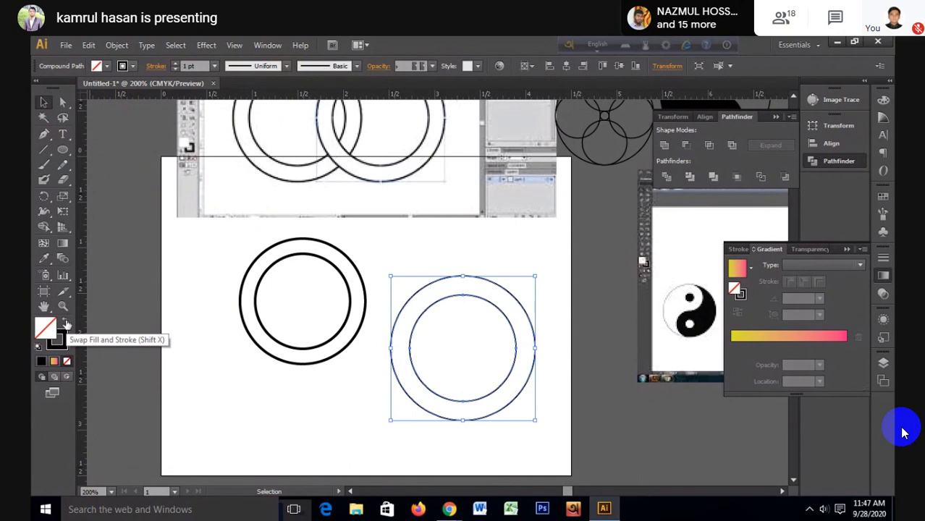
pyautogui.click(437, 263)
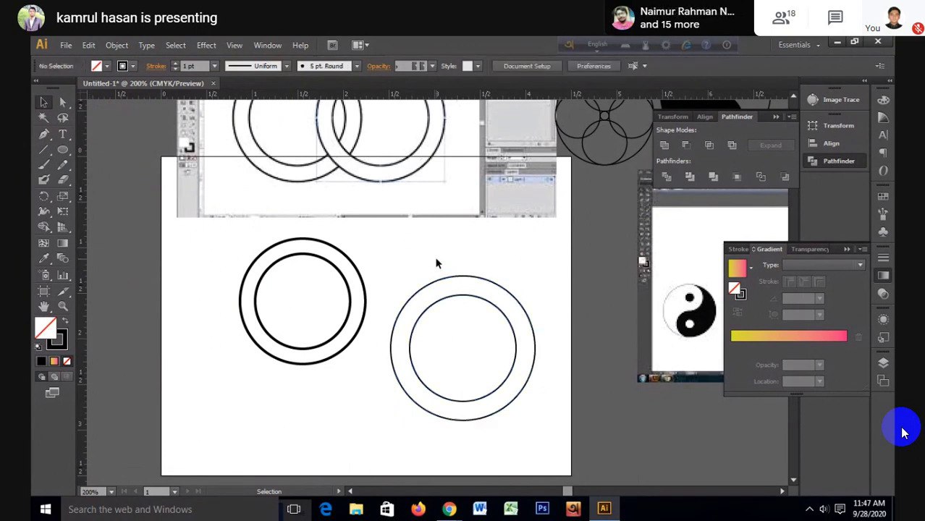
pyautogui.click(462, 276)
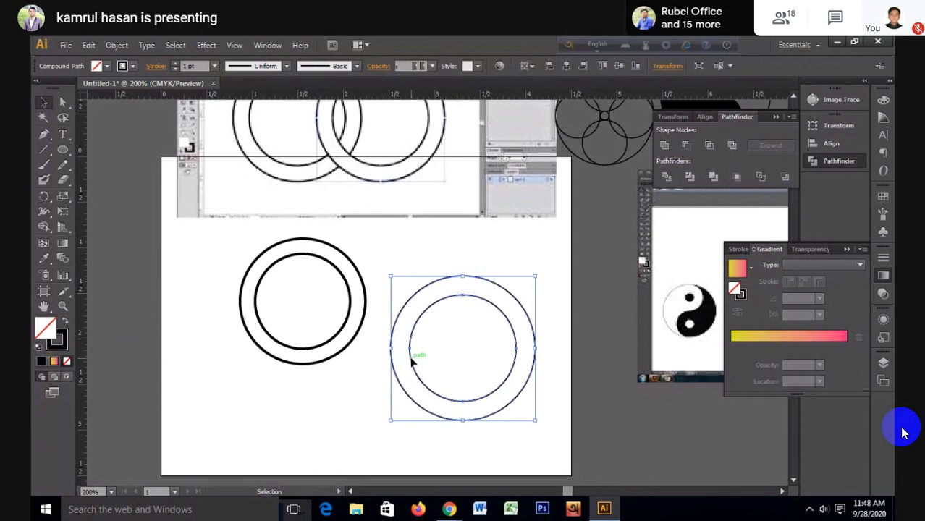
pyautogui.moveTo(410, 362); pyautogui.dragTo(564, 417)
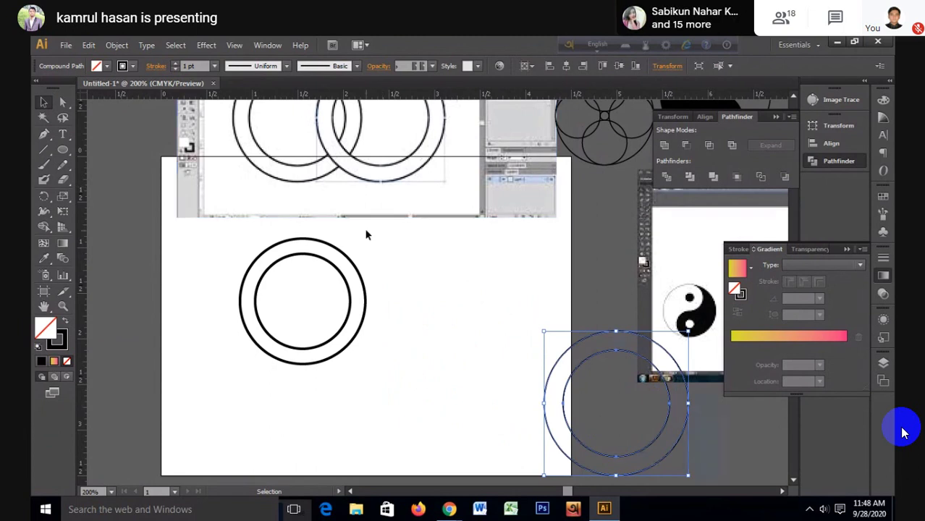
# Step: Alt-drag copies of the left double ring into a row of five overlapping rings
pyautogui.scroll(1, 325, 275)
pyautogui.click(295, 309)
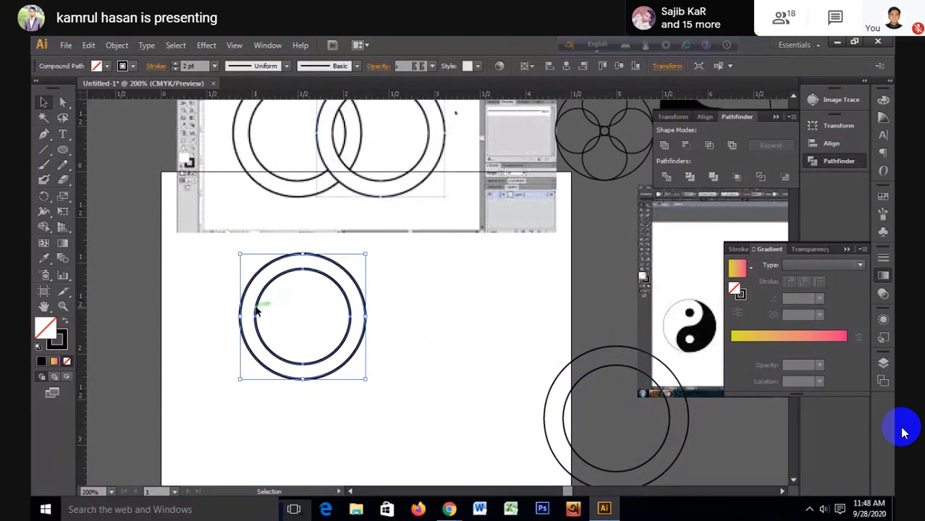
pyautogui.moveTo(258, 310); pyautogui.dragTo(301, 316)
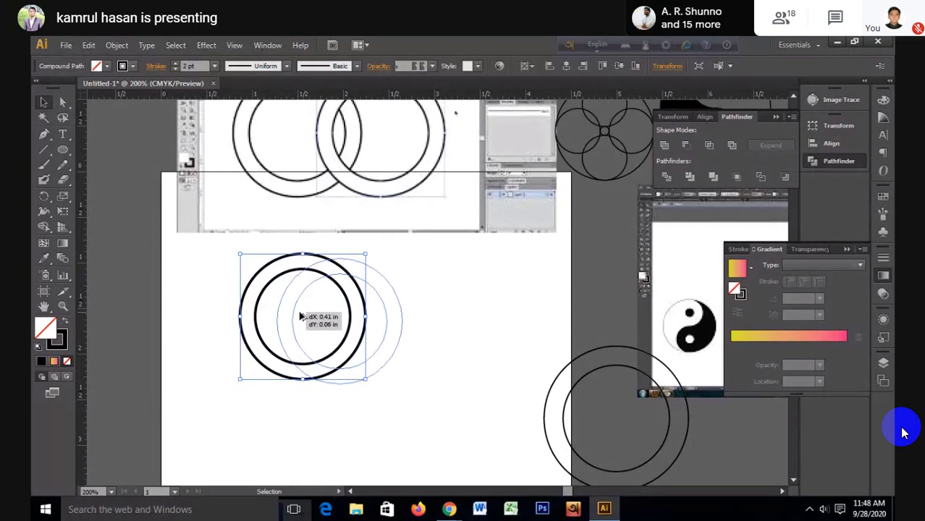
pyautogui.moveTo(300, 317)
pyautogui.mouseDown()
pyautogui.moveTo(447, 318)
pyautogui.moveTo(447, 311)
pyautogui.mouseUp()
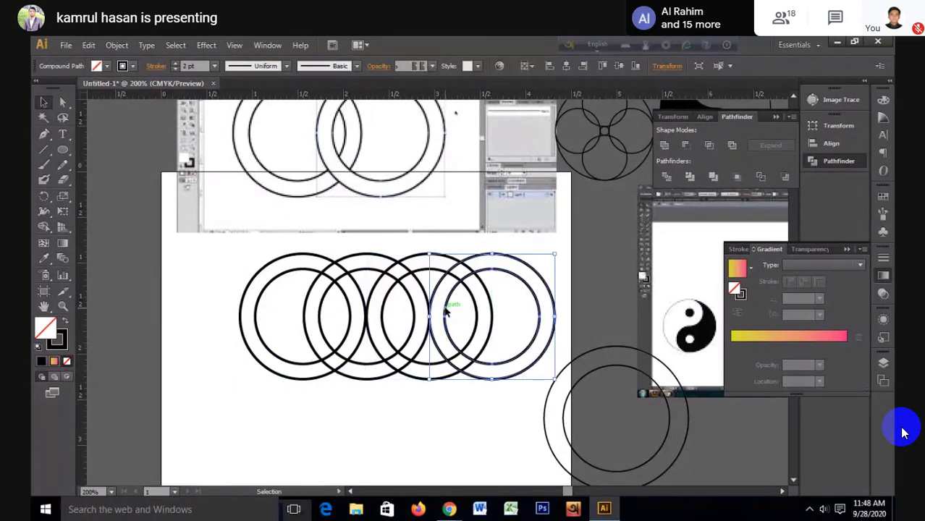
pyautogui.moveTo(448, 311); pyautogui.dragTo(495, 316)
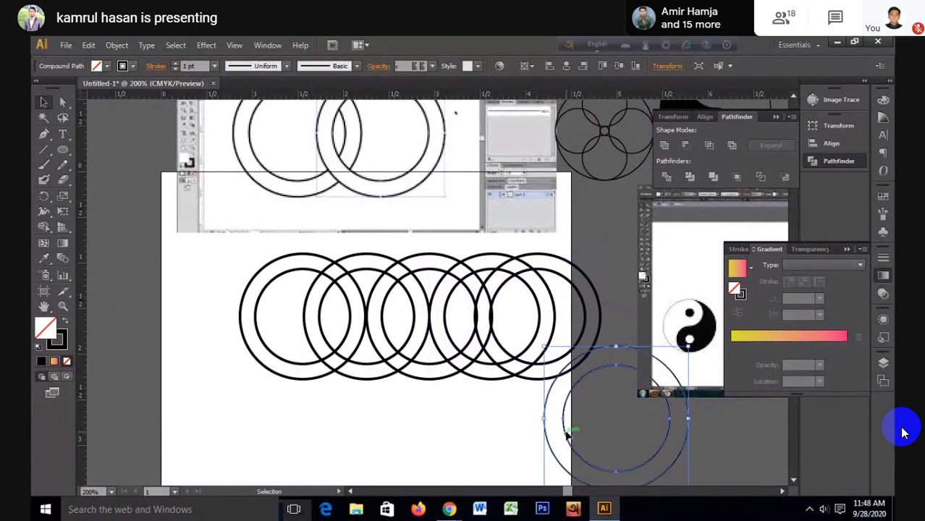
pyautogui.moveTo(561, 394); pyautogui.dragTo(637, 469)
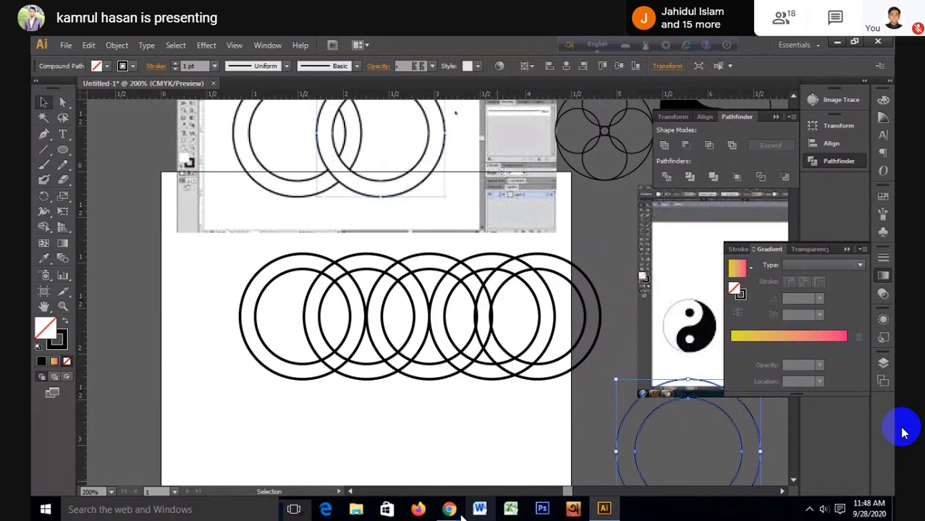
pyautogui.moveTo(449, 510)
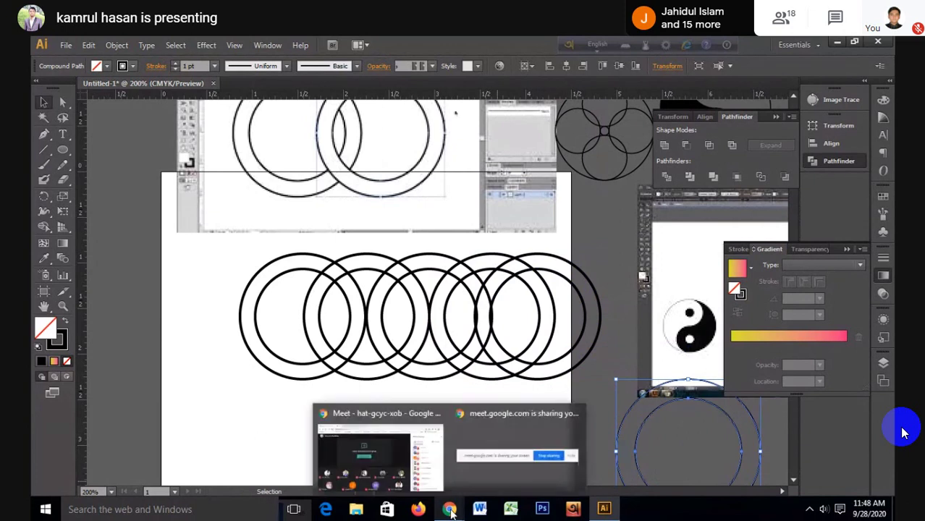
# Step: Copy an Olympic rings image from a Google 'olympic logo' search and paste it into Illustrator
pyautogui.click(450, 510)
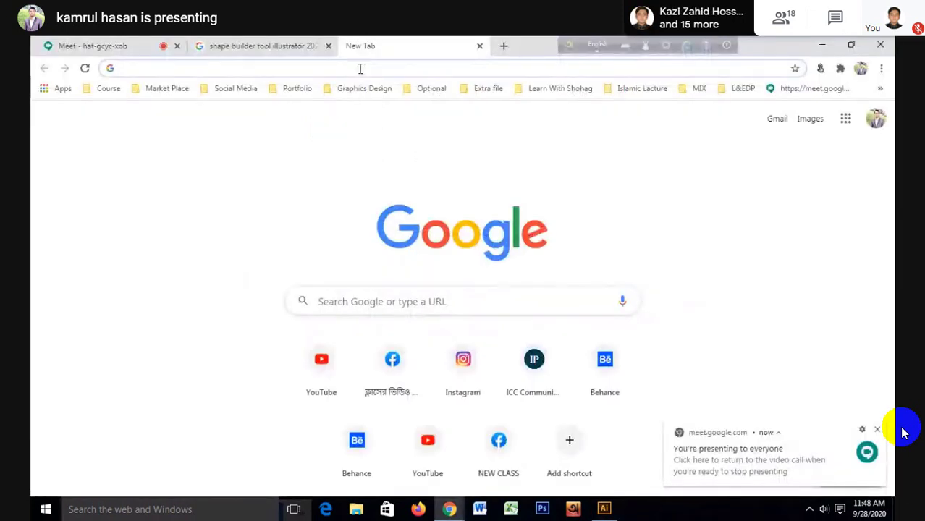
pyautogui.write('olym')
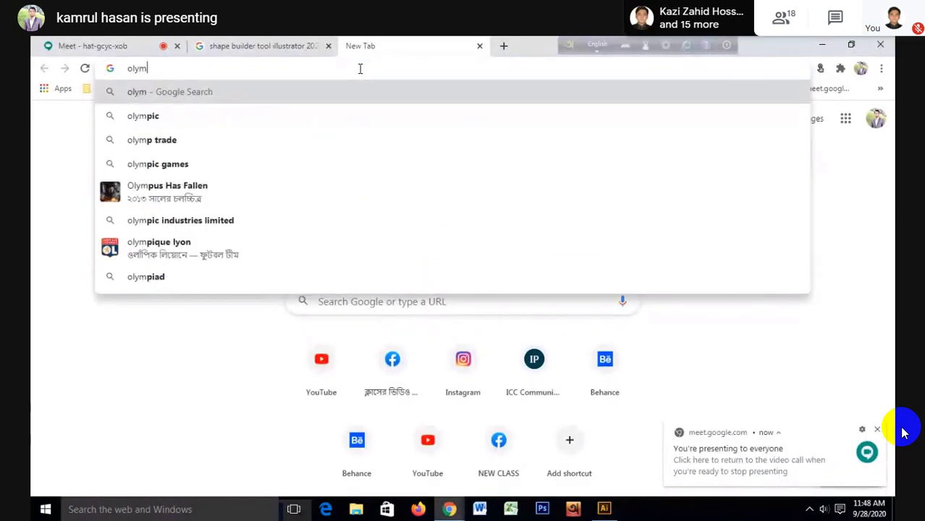
pyautogui.write('pic logo')
pyautogui.press('Return')
pyautogui.click(221, 159)
pyautogui.scroll(-1, 469, 221)
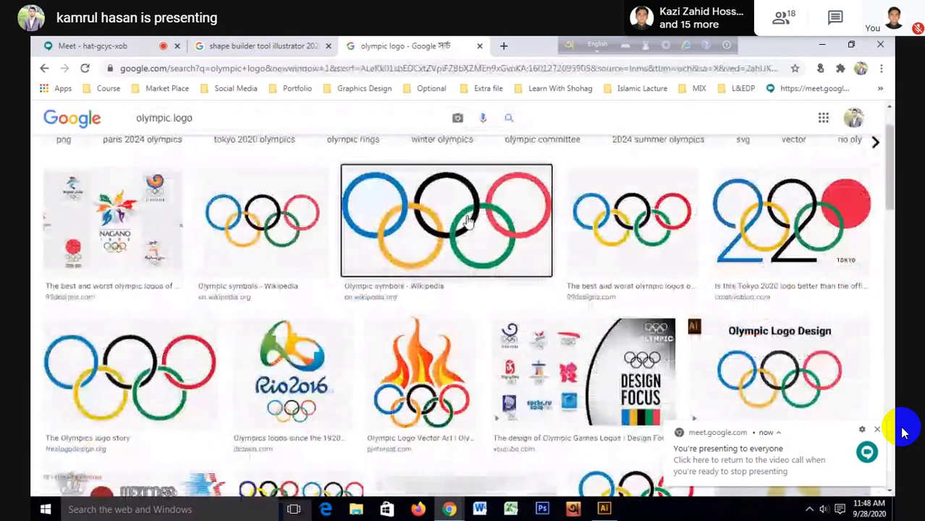
pyautogui.rightClick(469, 220)
pyautogui.click(507, 351)
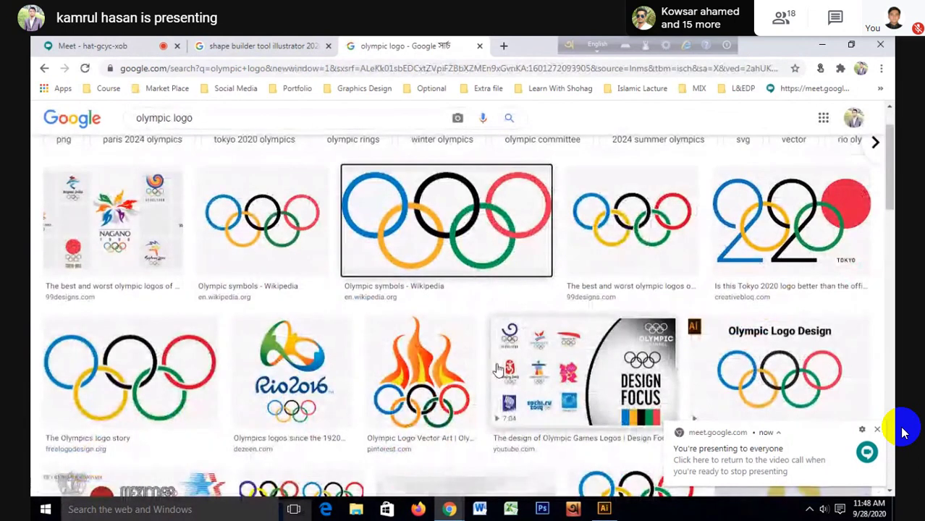
pyautogui.hotkey('alt', 'Tab')
pyautogui.hotkey('ctrl', 'v')
pyautogui.scroll(-2, 334, 350)
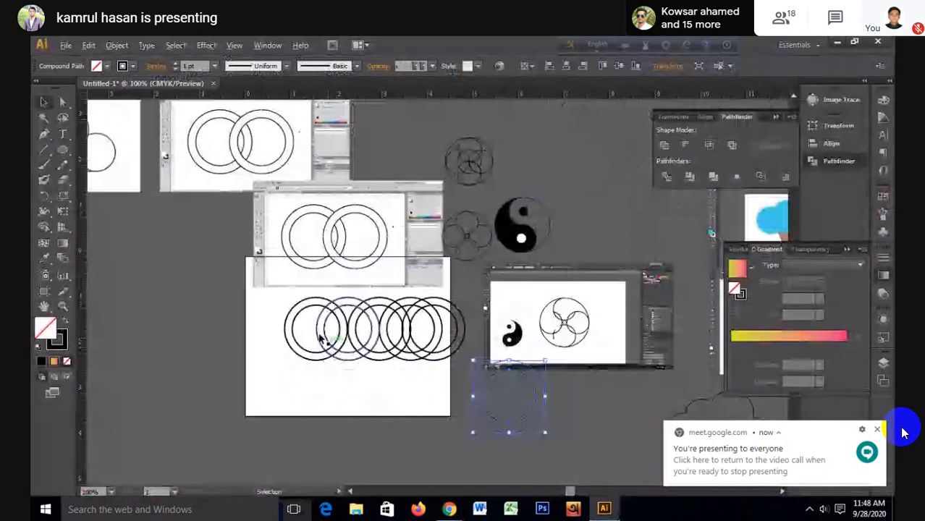
# Step: Move the rings image above the artboard, remove three right circles, and select the remaining two
pyautogui.moveTo(357, 283); pyautogui.dragTo(476, 217)
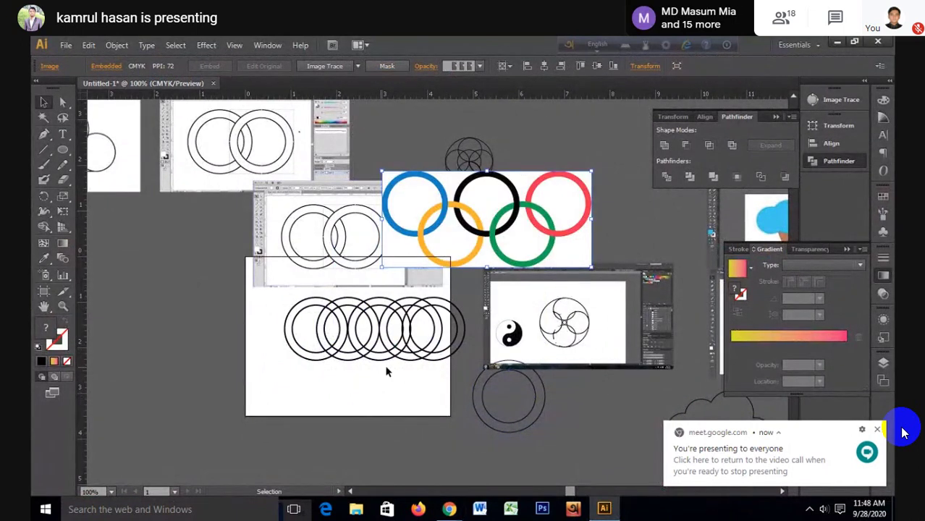
pyautogui.moveTo(388, 367); pyautogui.dragTo(438, 356)
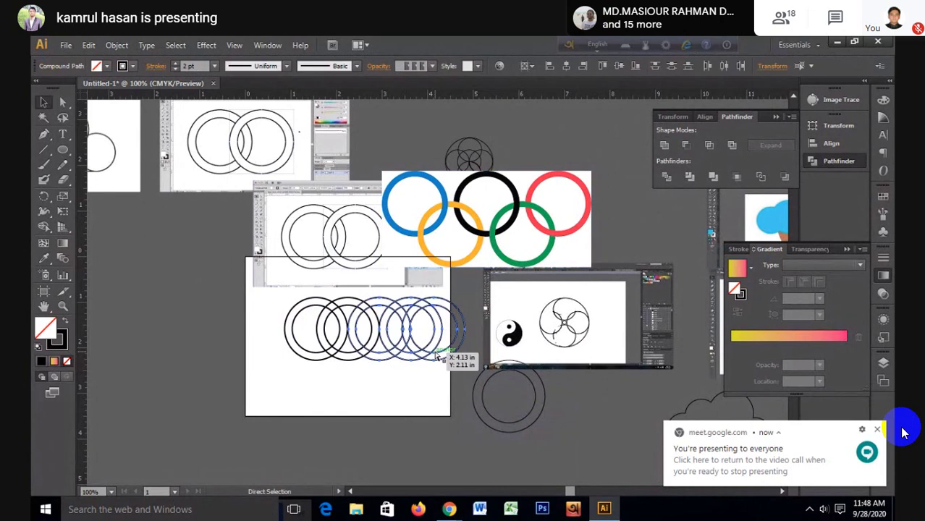
pyautogui.hotkey('ctrl', '+')
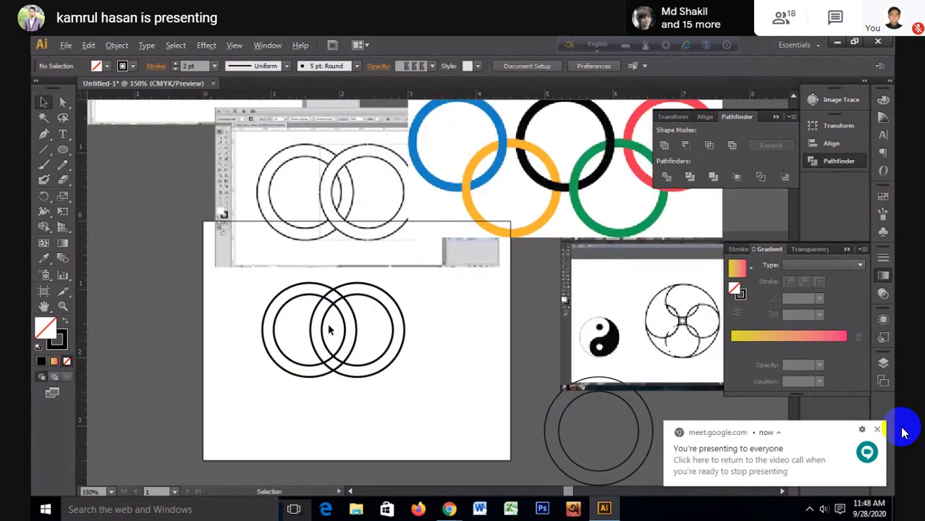
pyautogui.hotkey('ctrl', '+')
pyautogui.hotkey('ctrl', '-')
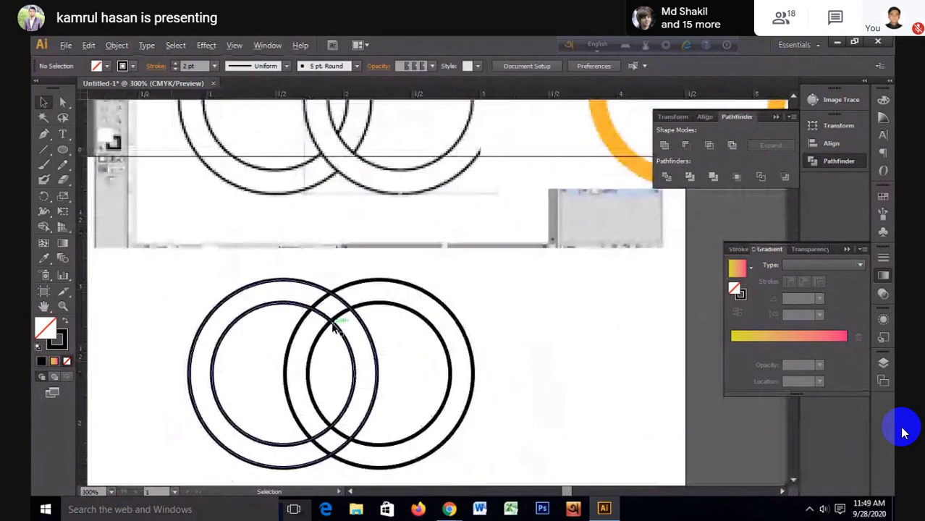
pyautogui.hotkey('ctrl', '-')
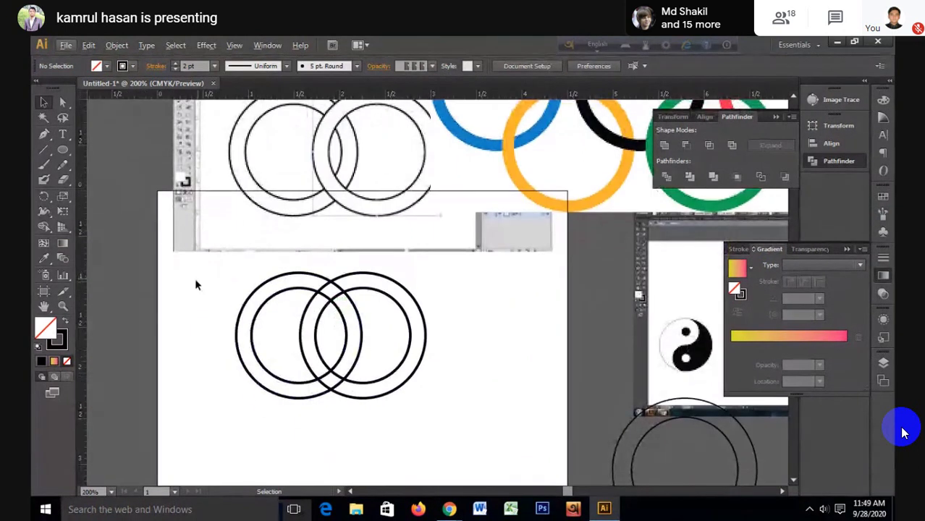
pyautogui.moveTo(195, 280); pyautogui.dragTo(431, 382)
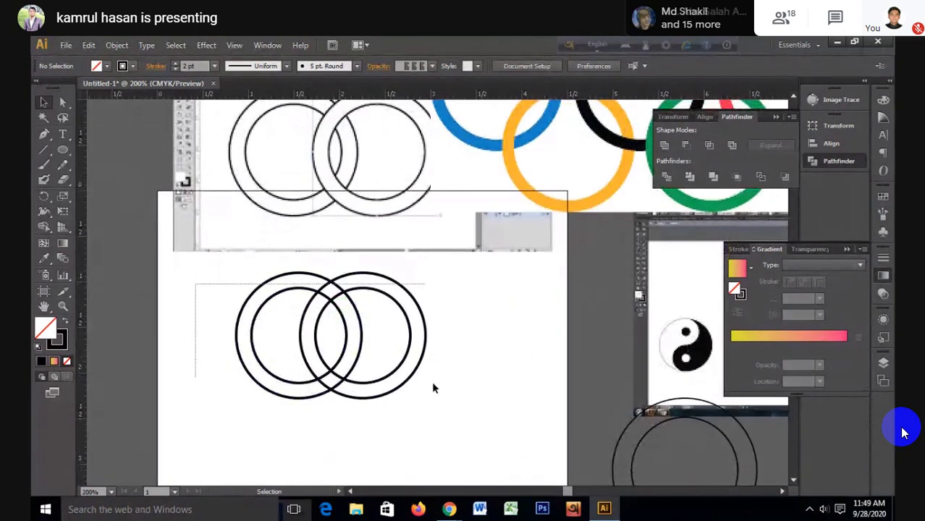
# Step: Merge the ring bands and overlap with Shape Builder into two interlinked rings, then select the left ring
pyautogui.click(45, 230)
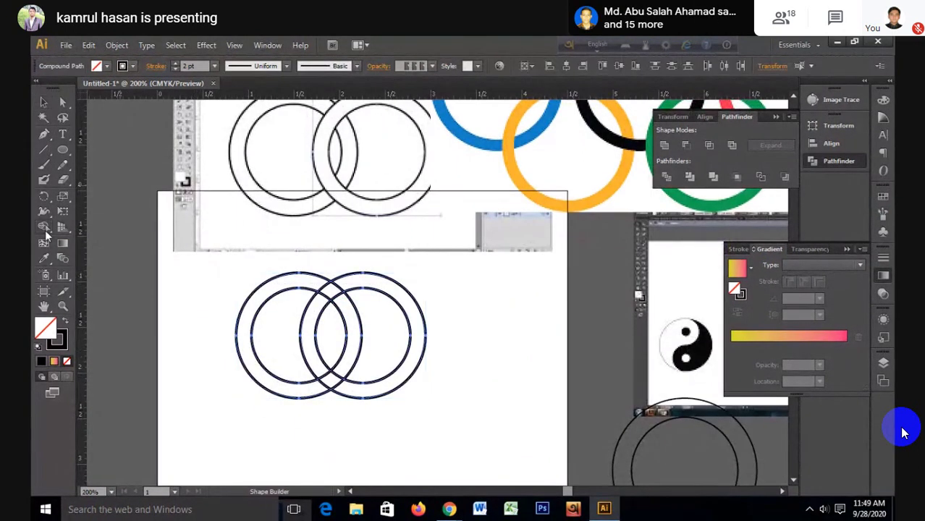
pyautogui.click(337, 293)
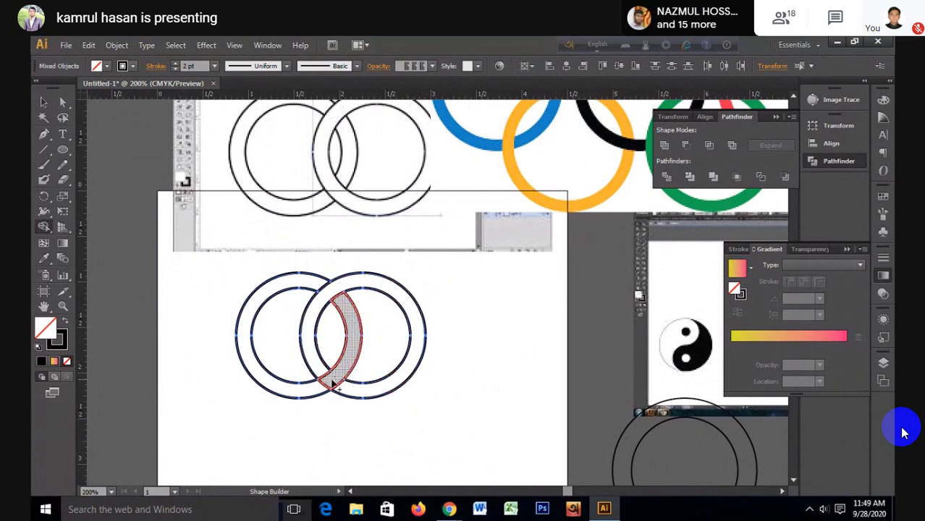
pyautogui.click(43, 102)
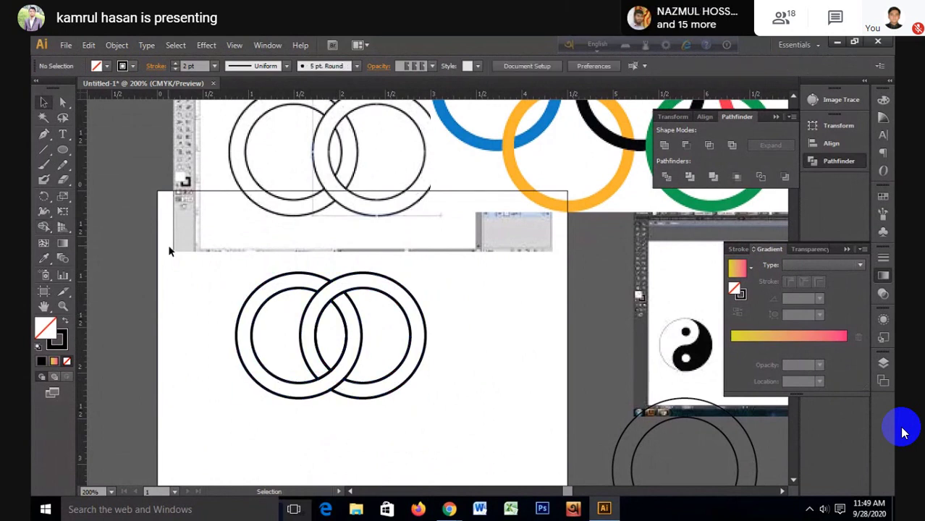
pyautogui.click(169, 251)
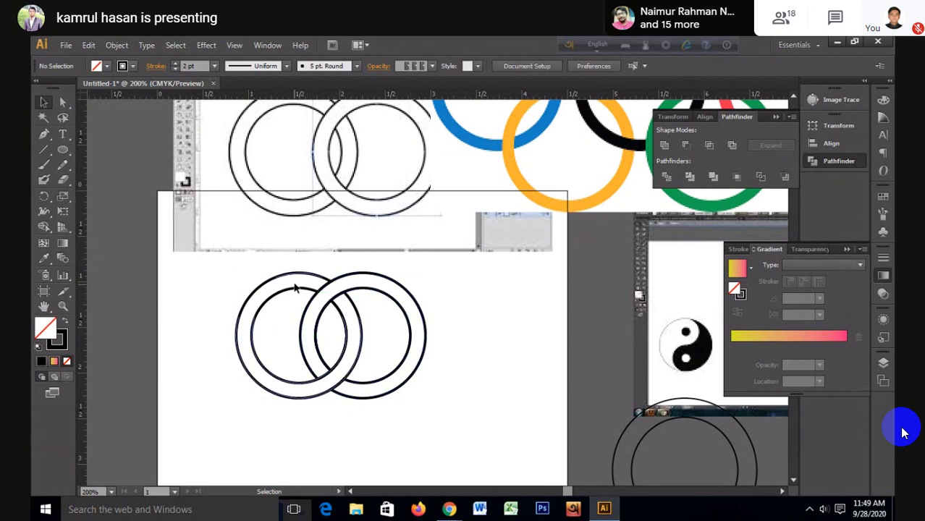
pyautogui.click(270, 324)
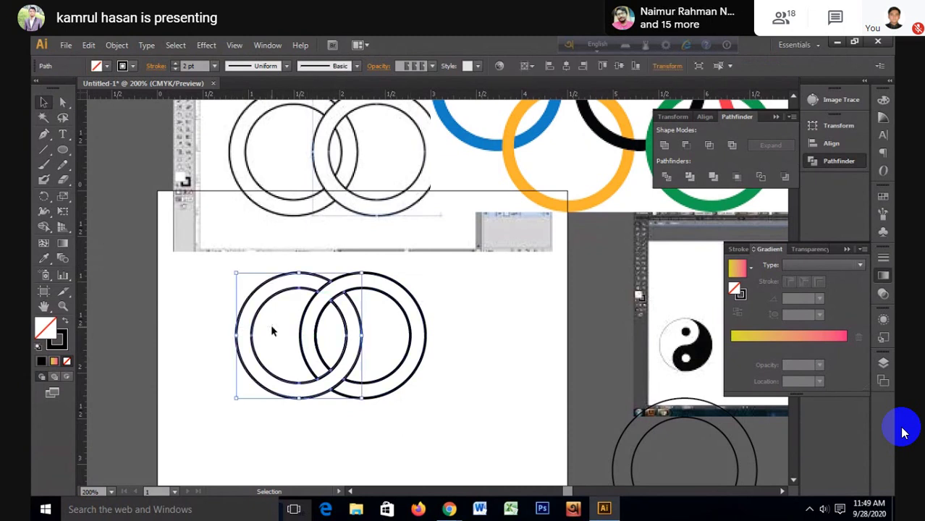
# Step: Fill the left ring blue from the Fill swatches
pyautogui.click(107, 65)
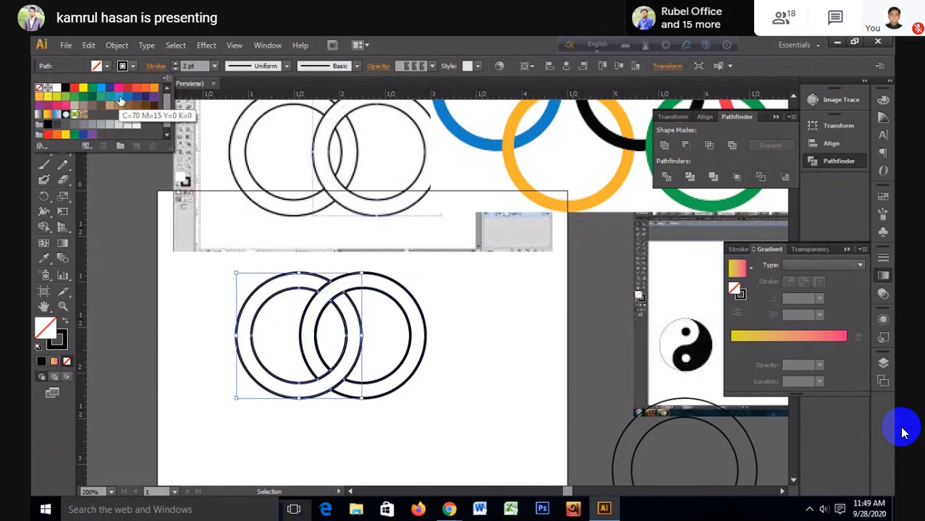
pyautogui.click(112, 100)
pyautogui.click(422, 297)
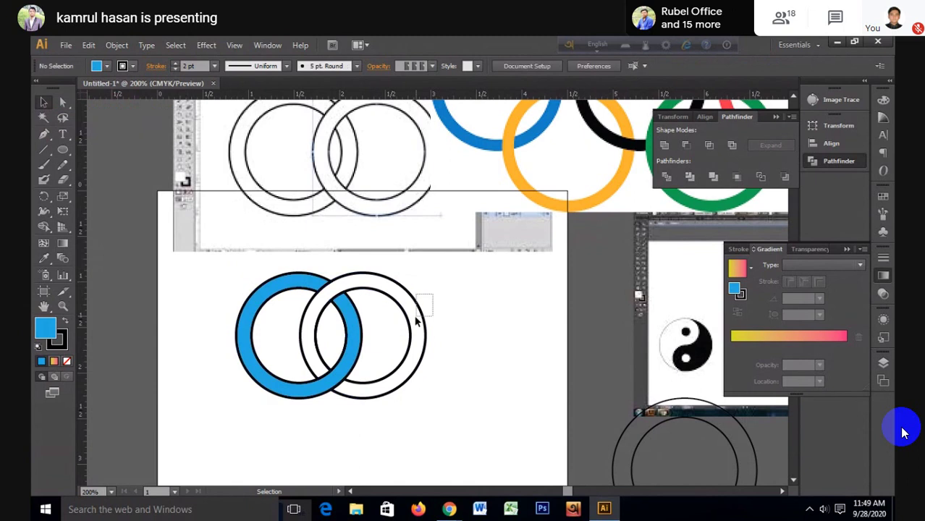
# Step: Select the right ring and fill it orange
pyautogui.click(416, 317)
pyautogui.click(106, 65)
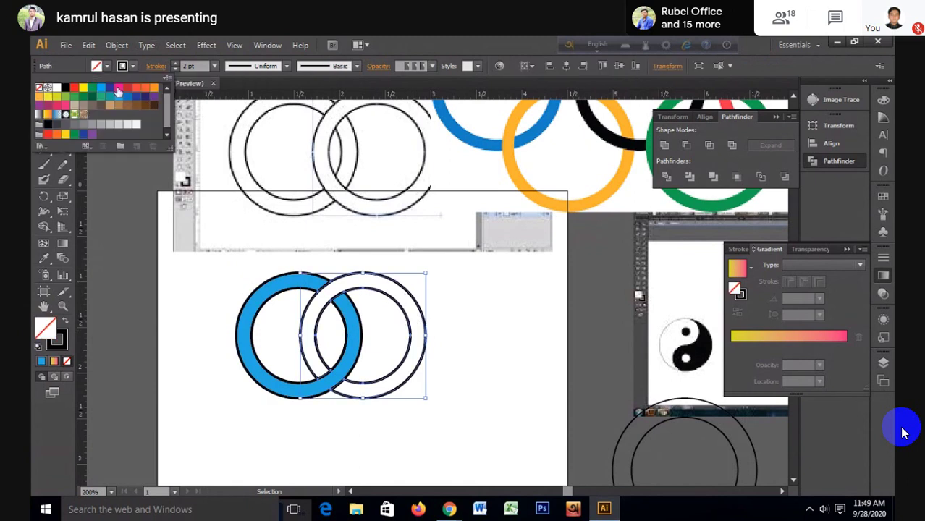
pyautogui.click(145, 88)
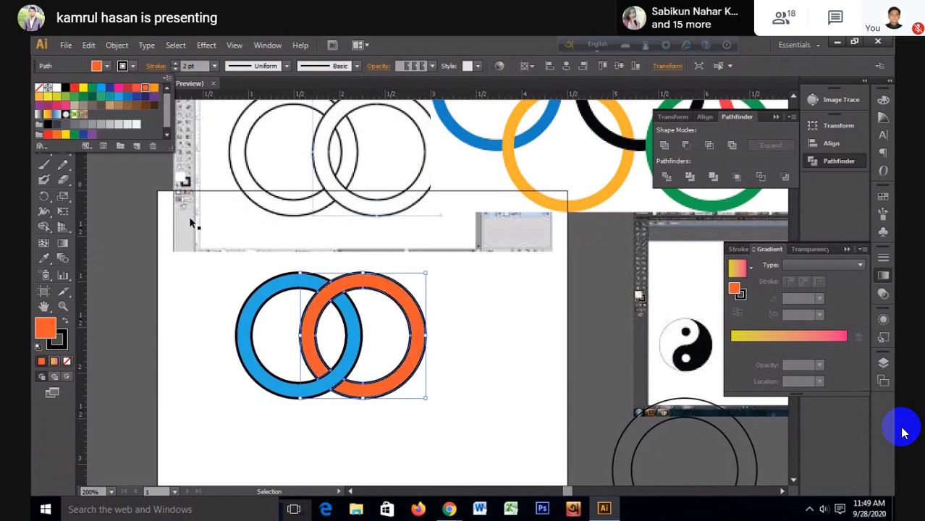
pyautogui.click(178, 278)
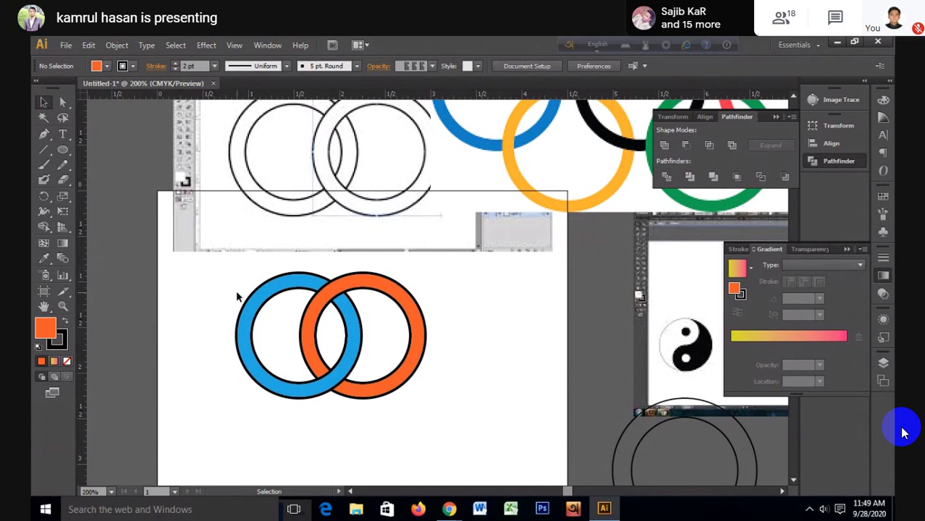
pyautogui.keyDown('alt'); pyautogui.scroll(-1, 235, 293); pyautogui.keyUp('alt')
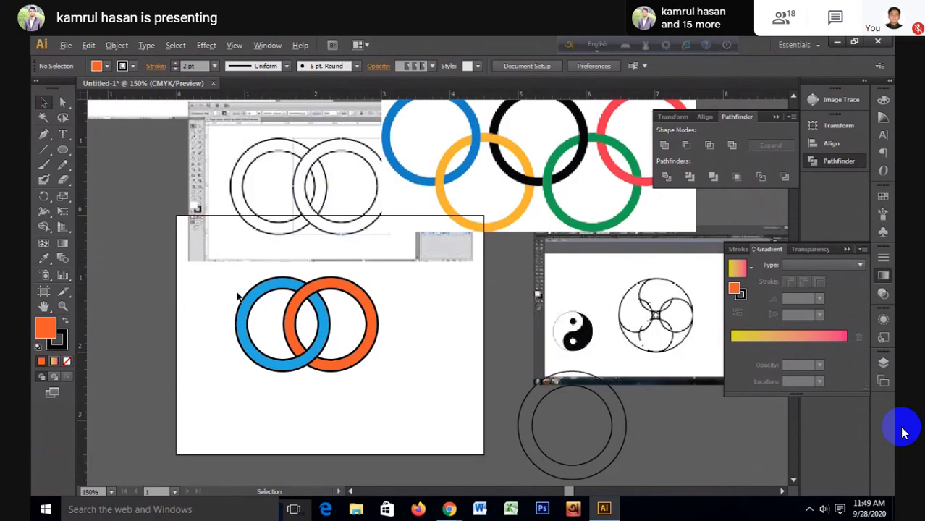
# Step: Move the blue and orange rings left, off the artboard
pyautogui.moveTo(217, 292); pyautogui.dragTo(355, 372)
pyautogui.keyDown('alt'); pyautogui.scroll(-2, 355, 372); pyautogui.keyUp('alt')
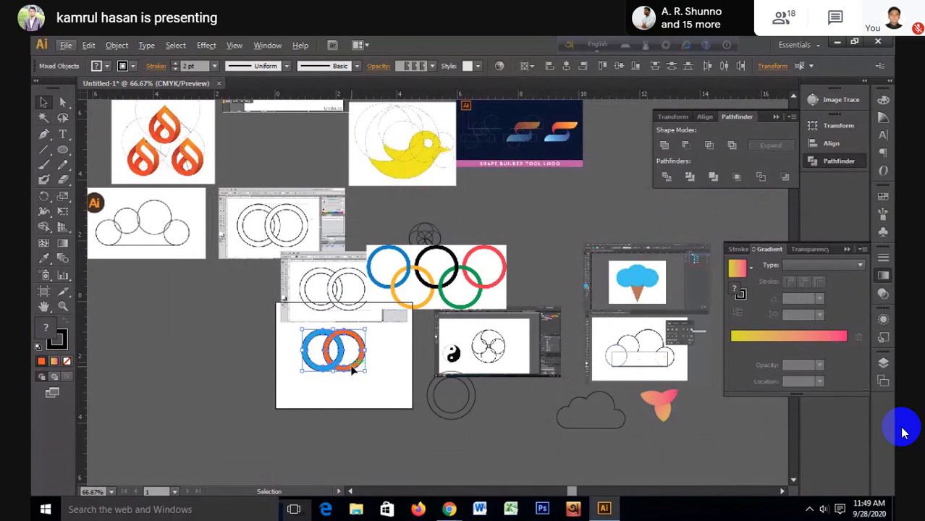
pyautogui.moveTo(355, 374)
pyautogui.mouseDown()
pyautogui.moveTo(220, 377)
pyautogui.moveTo(155, 360)
pyautogui.mouseUp()
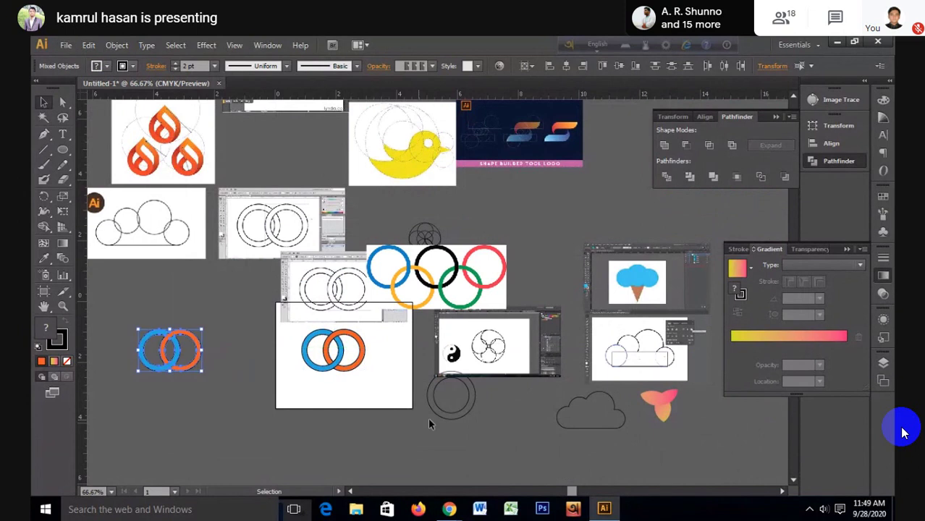
pyautogui.click(342, 390)
# Step: Copy the spare double circle onto the empty artboard and zoom in
pyautogui.press('a')
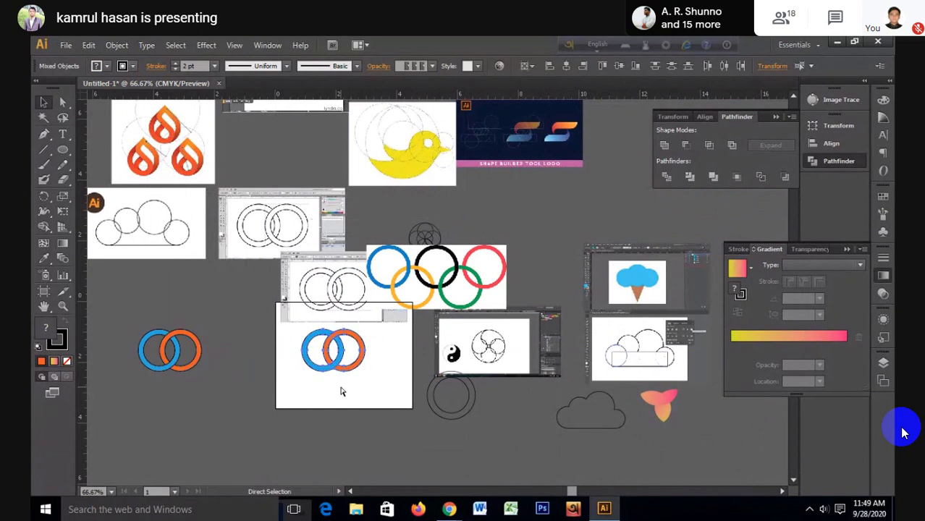
pyautogui.moveTo(449, 414); pyautogui.dragTo(317, 377)
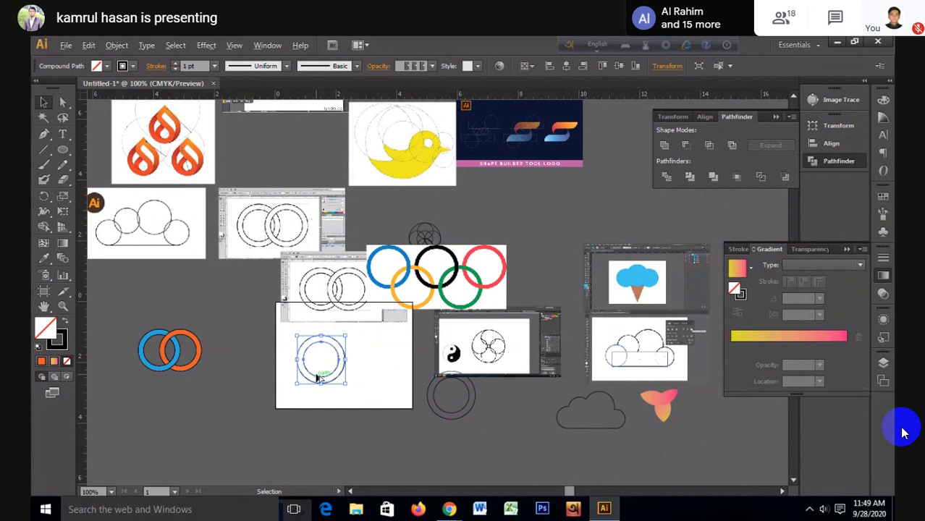
pyautogui.scroll(1, 316, 378)
pyautogui.scroll(1, 316, 377)
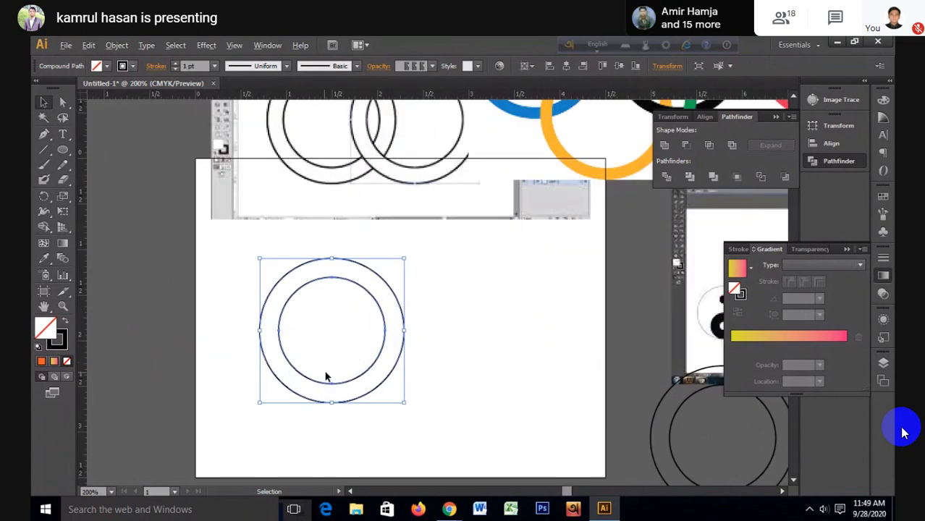
# Step: Duplicate the double circle to the right and marquee-select all three overlapping circles
pyautogui.moveTo(327, 376); pyautogui.dragTo(522, 385)
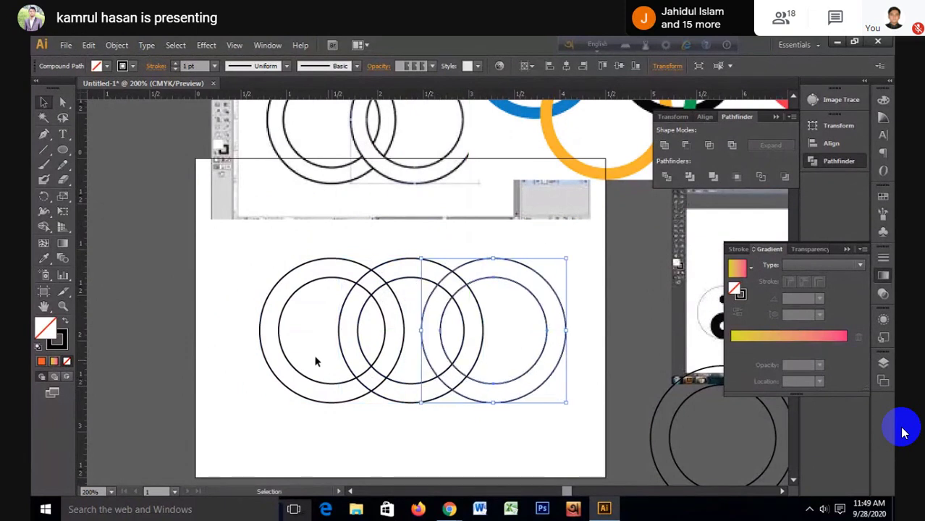
pyautogui.moveTo(220, 292); pyautogui.dragTo(498, 382)
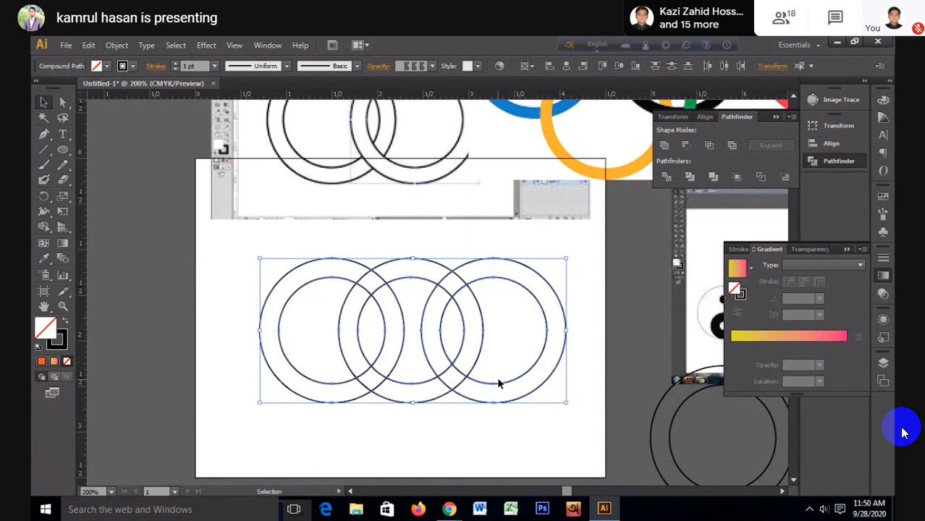
pyautogui.moveTo(206, 255); pyautogui.dragTo(567, 397)
# Step: With Shape Builder, merge the small overlap region and left ring pieces into one shape
pyautogui.click(39, 229)
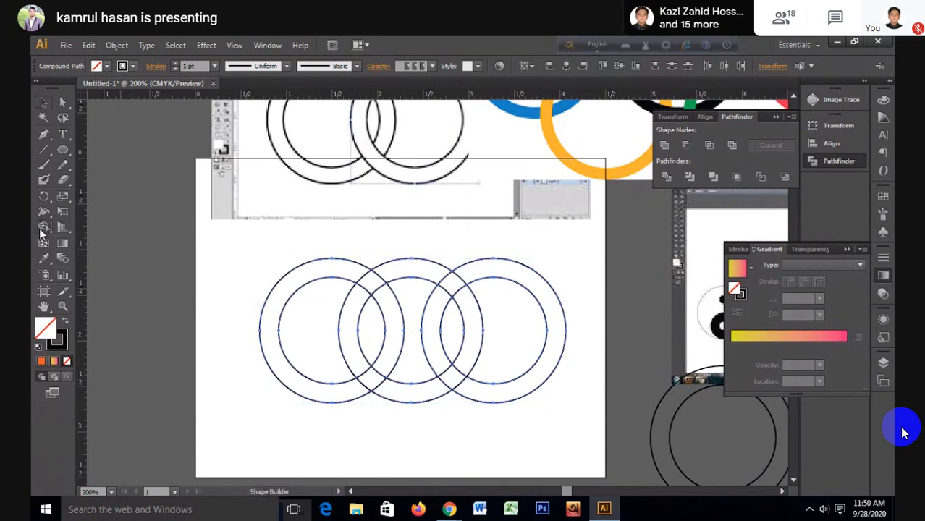
pyautogui.scroll(2, 255, 324)
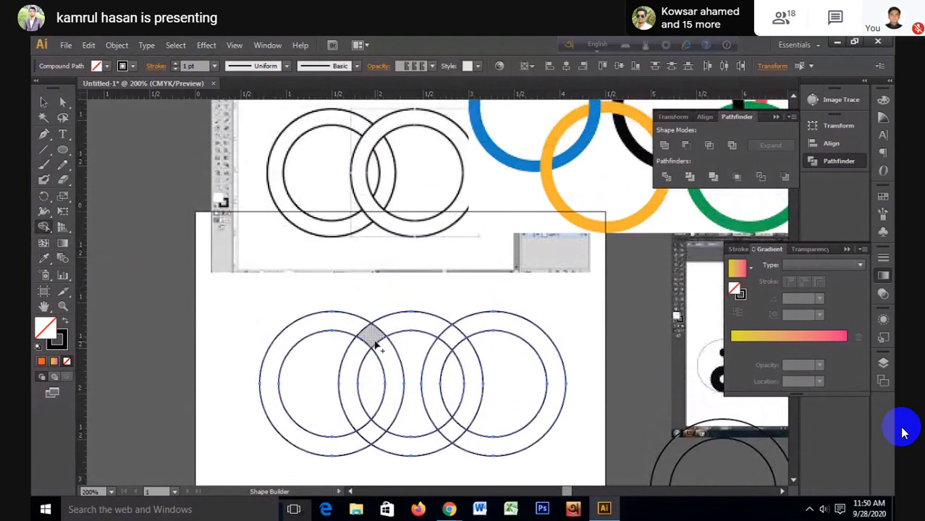
pyautogui.moveTo(379, 349); pyautogui.dragTo(361, 333)
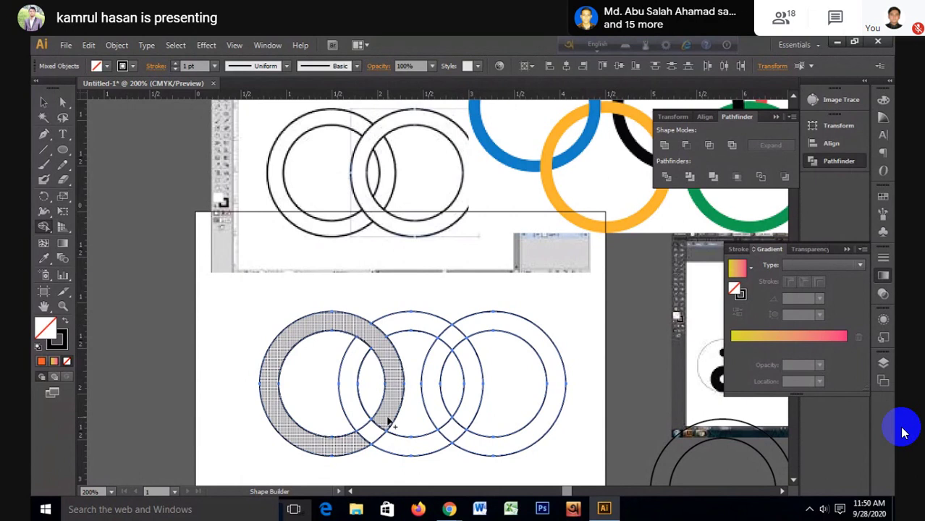
pyautogui.click(382, 427)
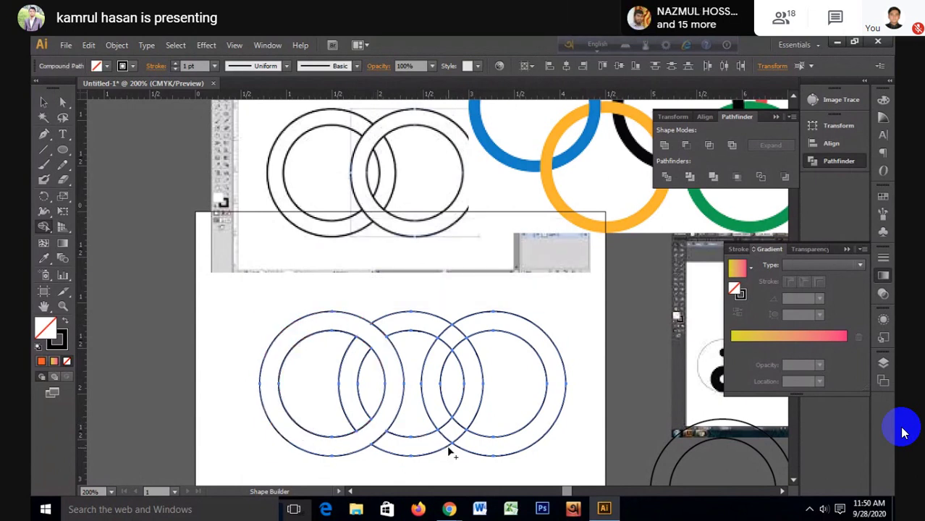
pyautogui.press('v')
pyautogui.hotkey('shift', 'm')
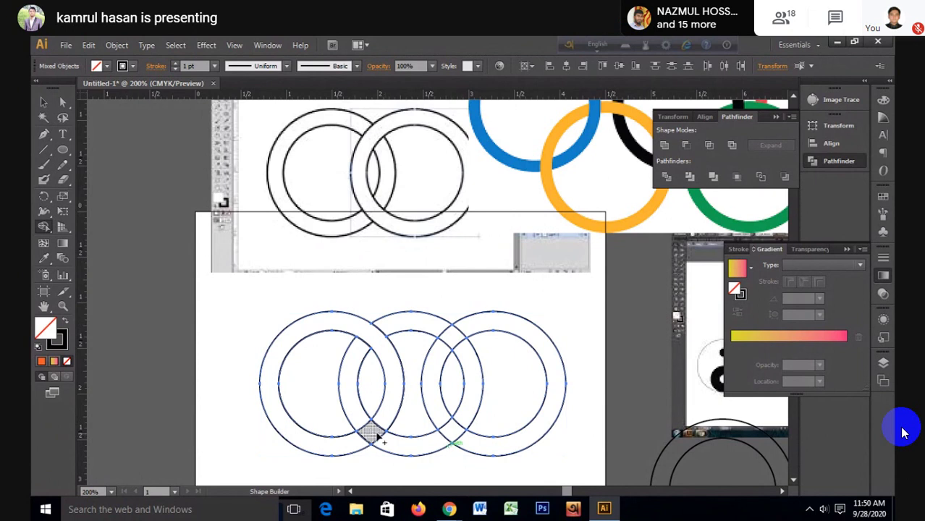
# Step: Merge the lune, top arc and crescent pieces into the middle and right rings, then deselect
pyautogui.moveTo(368, 430); pyautogui.dragTo(384, 441)
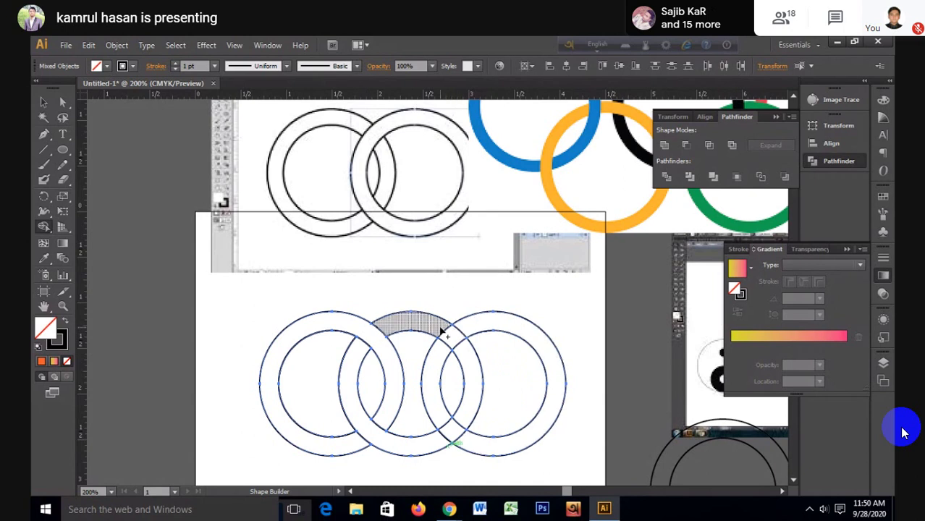
pyautogui.moveTo(441, 327)
pyautogui.mouseDown()
pyautogui.moveTo(464, 360)
pyautogui.moveTo(449, 418)
pyautogui.mouseUp()
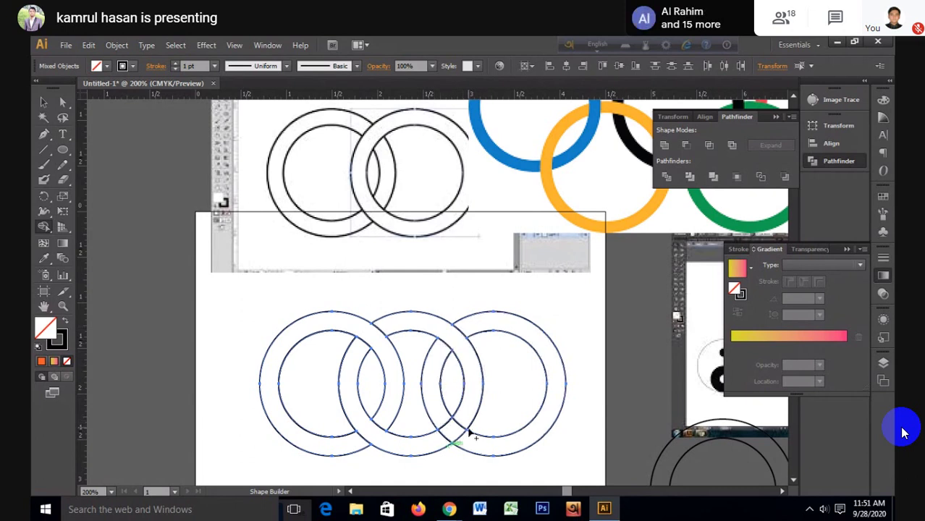
pyautogui.press('v')
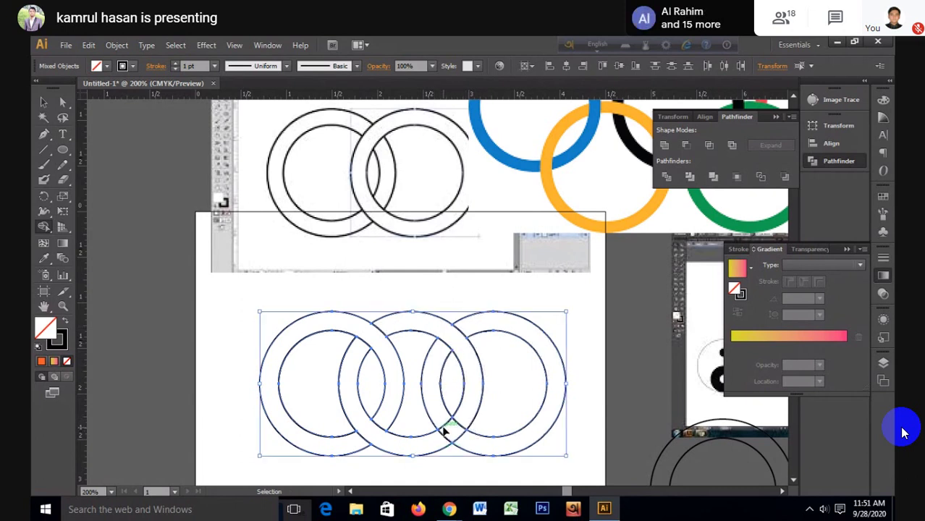
pyautogui.hotkey('shift', 'm')
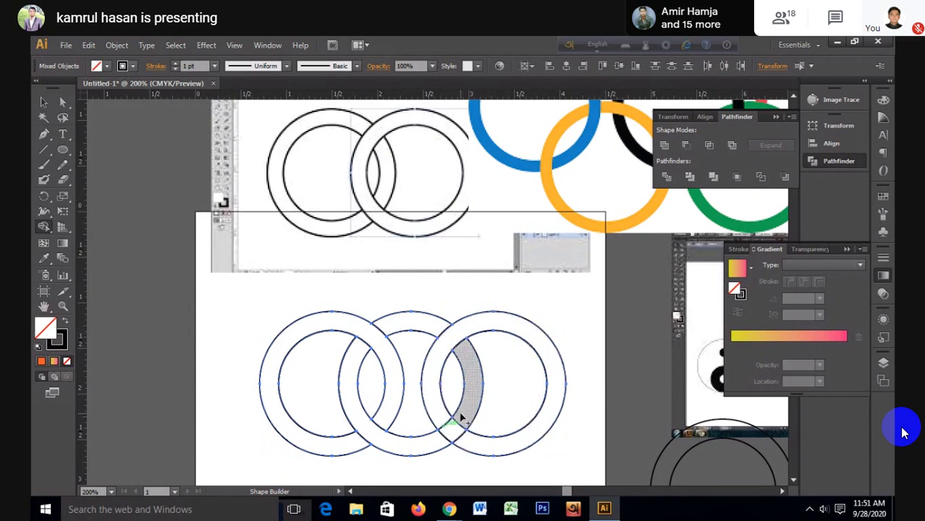
pyautogui.moveTo(460, 420); pyautogui.dragTo(446, 443)
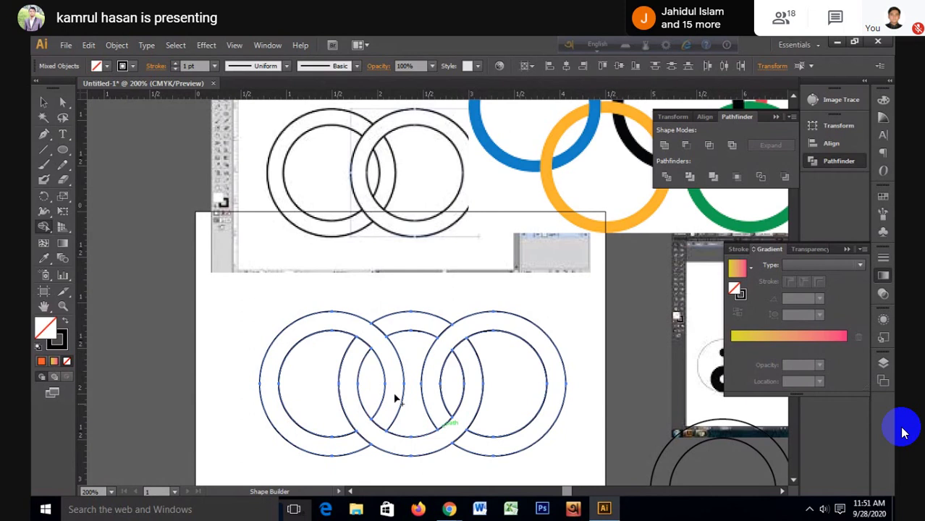
pyautogui.press('v')
pyautogui.click(165, 264)
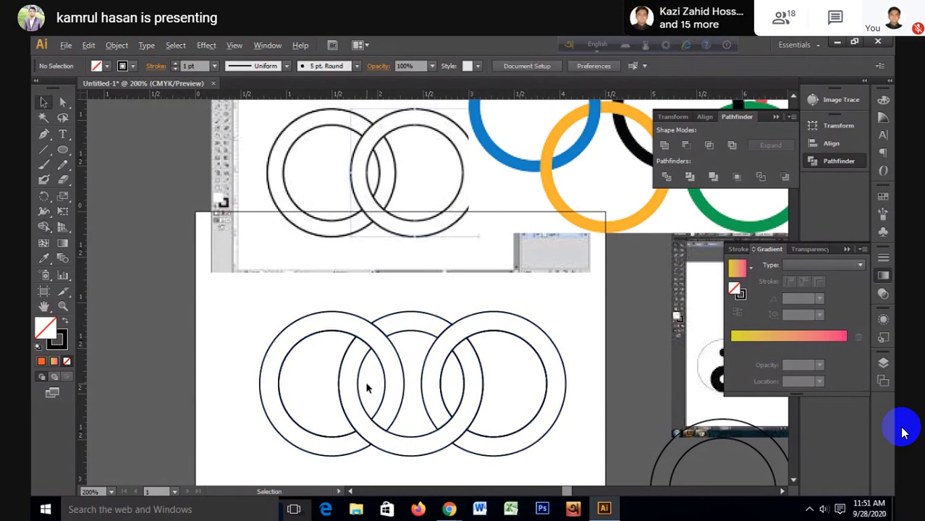
pyautogui.scroll(-1, 367, 389)
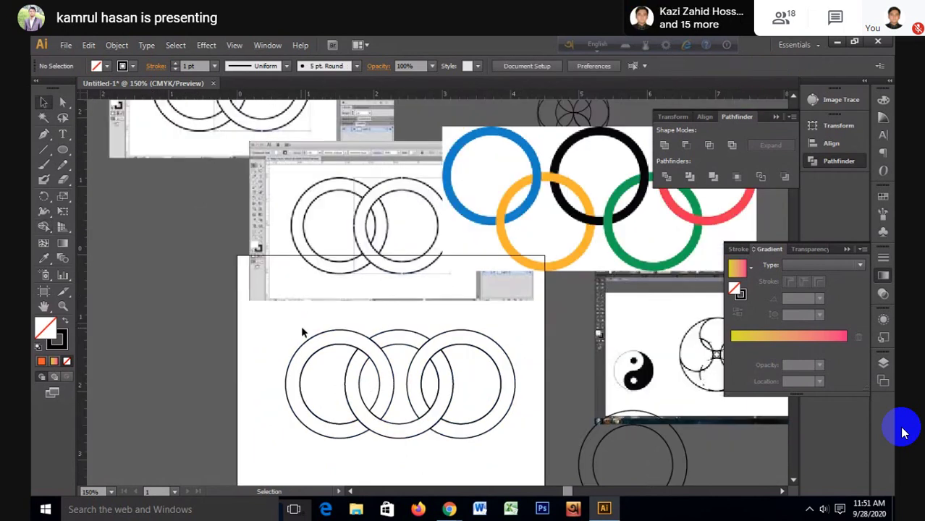
# Step: Fill all three interlocking rings dark green
pyautogui.moveTo(301, 328); pyautogui.dragTo(450, 419)
pyautogui.click(98, 66)
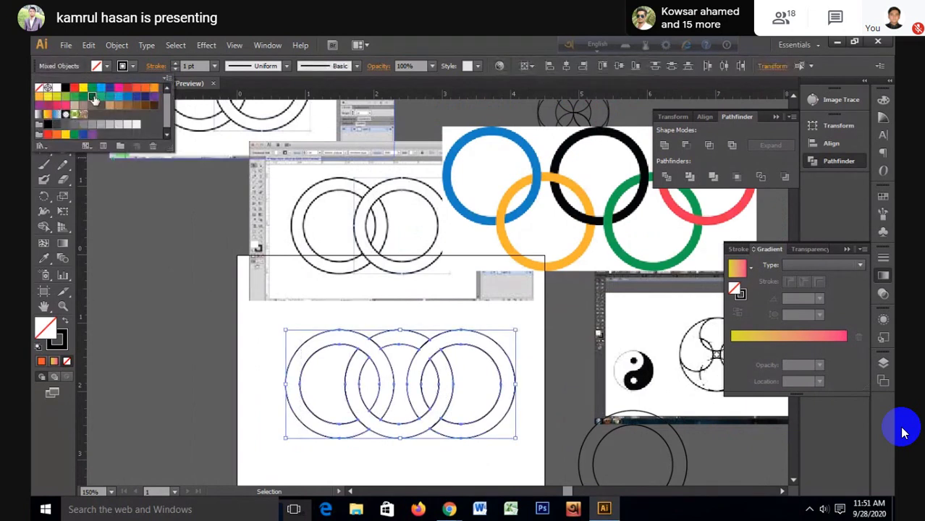
pyautogui.click(93, 98)
pyautogui.click(213, 347)
# Step: Delete the left and right rings' inner circles, then zoom in on the ring tops
pyautogui.click(322, 388)
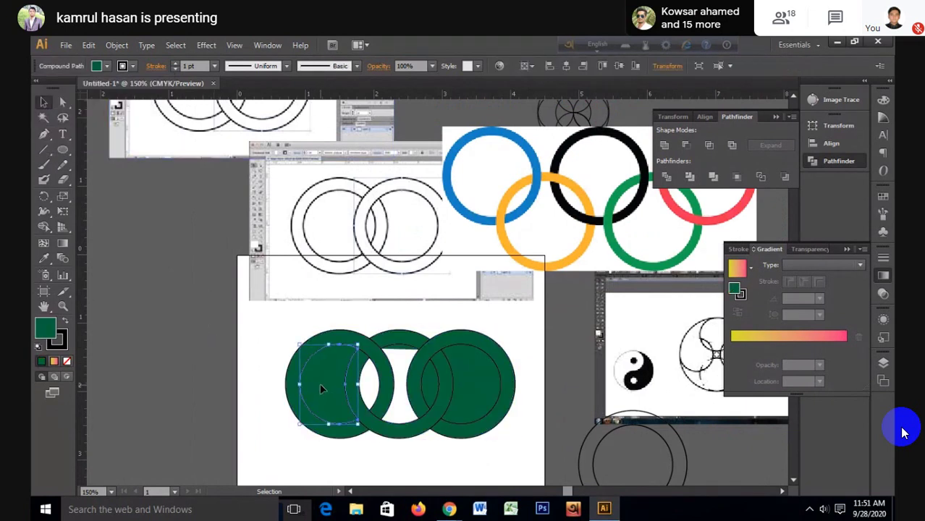
pyautogui.press('a')
pyautogui.click(463, 385)
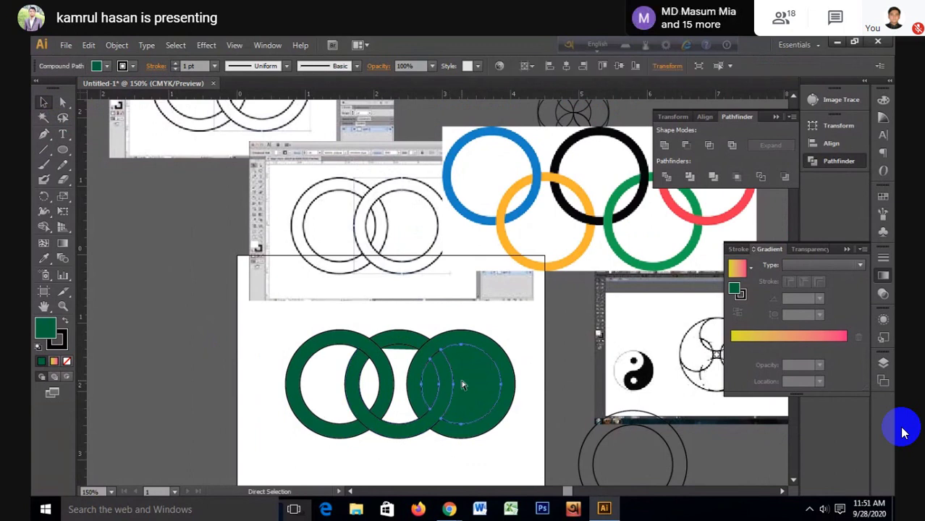
pyautogui.press('Delete')
pyautogui.press('v')
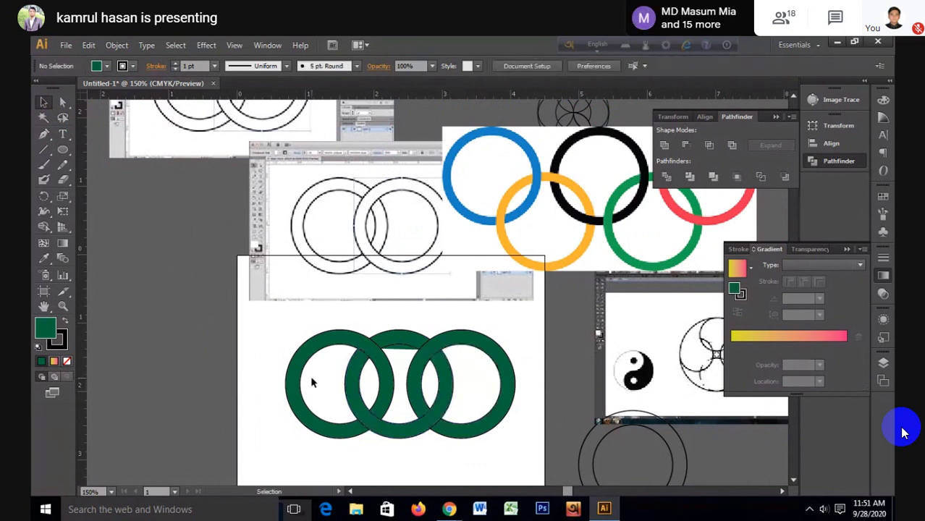
pyautogui.hotkey('ctrl', '+')
pyautogui.hotkey('ctrl', '+')
pyautogui.hotkey('ctrl', '+')
pyautogui.hotkey('ctrl', '+')
pyautogui.hotkey('ctrl', '+')
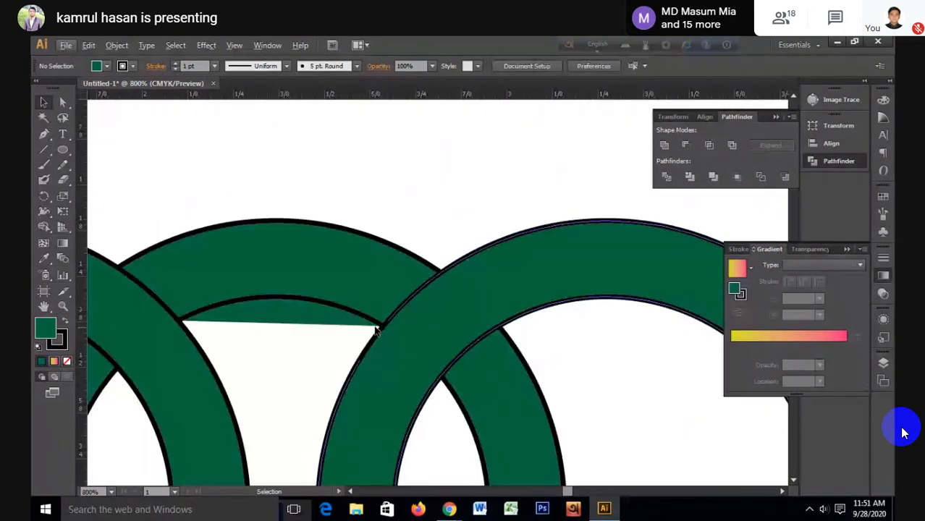
# Step: Remove the thin green sliver inside the left ring with Shape Builder, then zoom back out
pyautogui.click(310, 326)
pyautogui.press('Delete')
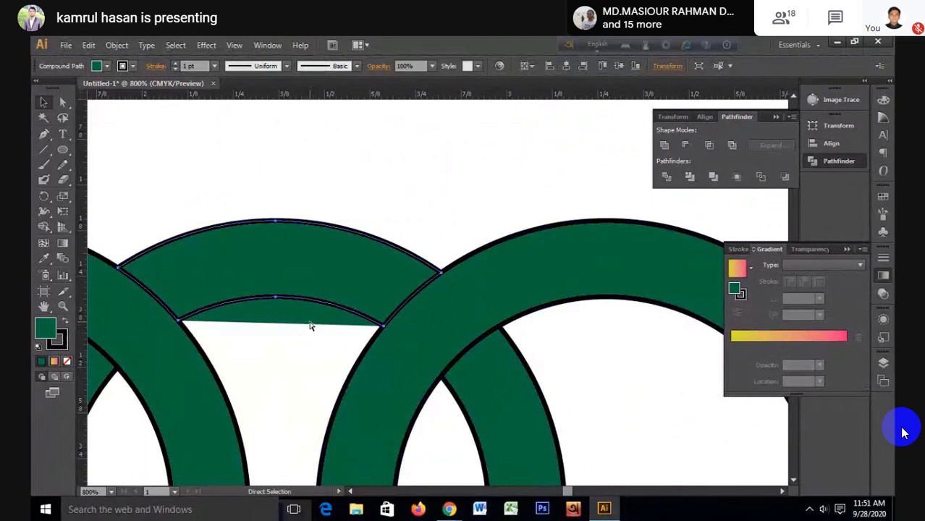
pyautogui.hotkey('ctrl', 'z')
pyautogui.click(384, 220)
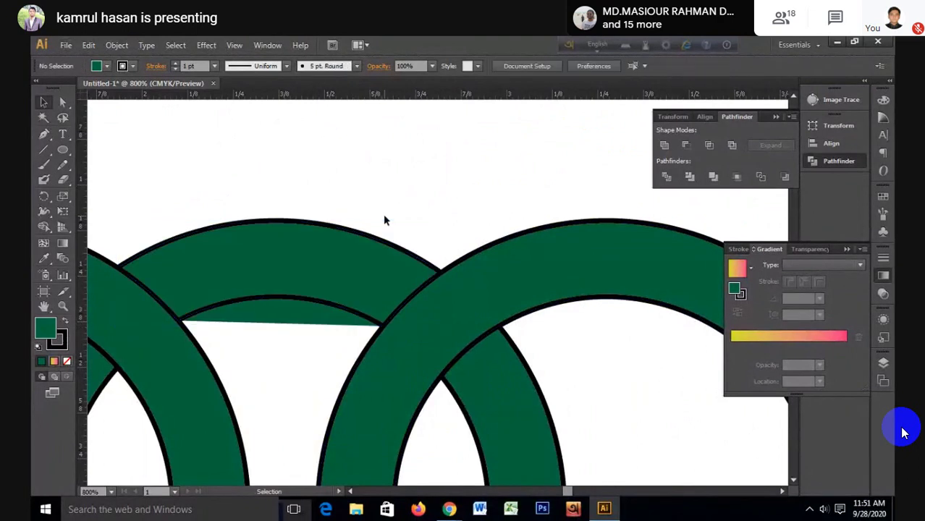
pyautogui.moveTo(269, 186); pyautogui.dragTo(388, 347)
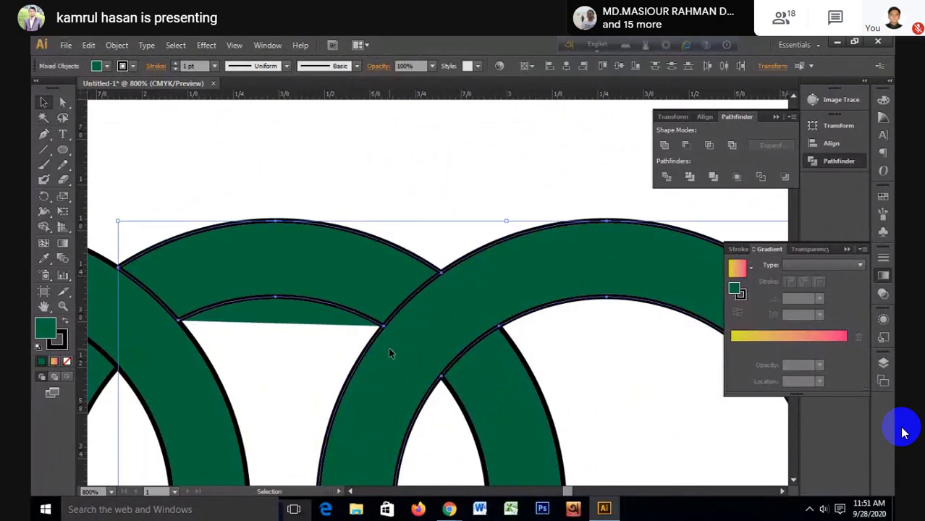
pyautogui.click(45, 227)
pyautogui.keyDown('alt'); pyautogui.click(266, 319); pyautogui.keyUp('alt')
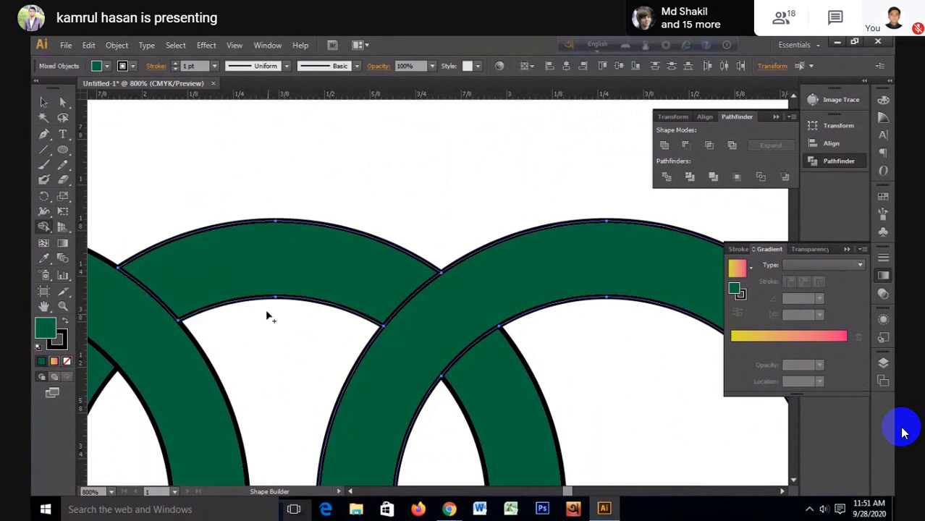
pyautogui.click(42, 102)
pyautogui.click(155, 157)
# Step: Eyedrop the reference orange onto the middle ring and send it back twice to fix overlapping
pyautogui.scroll(-5, 155, 157)
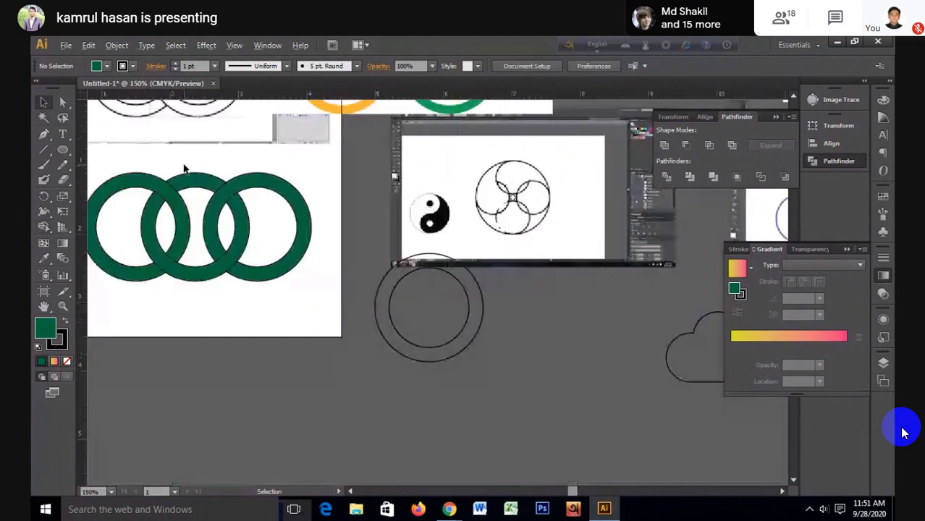
pyautogui.moveTo(146, 186); pyautogui.dragTo(241, 200)
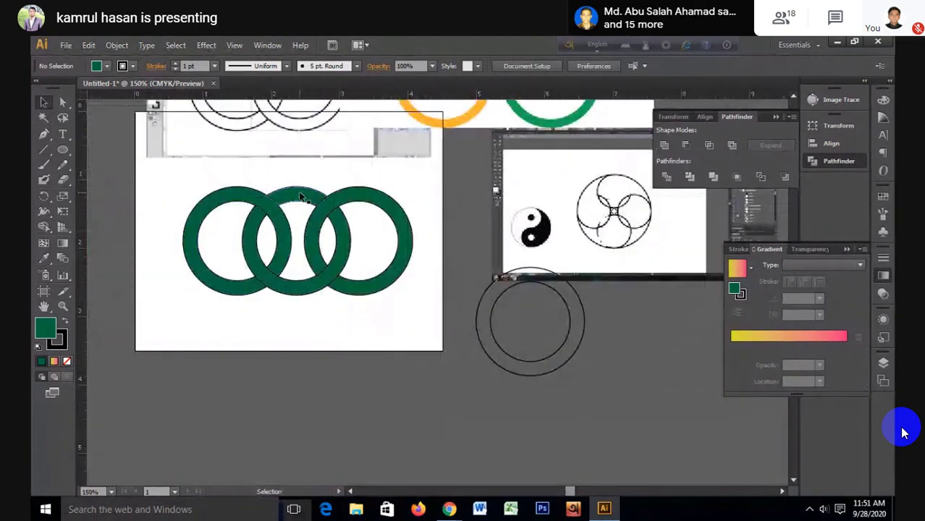
pyautogui.click(304, 202)
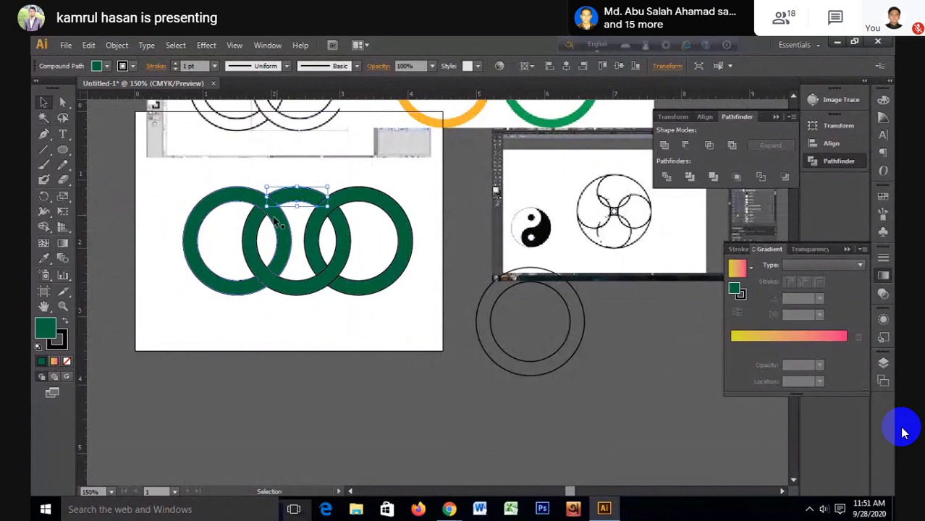
pyautogui.keyDown('shift'); pyautogui.click(313, 226); pyautogui.keyUp('shift')
pyautogui.press('i')
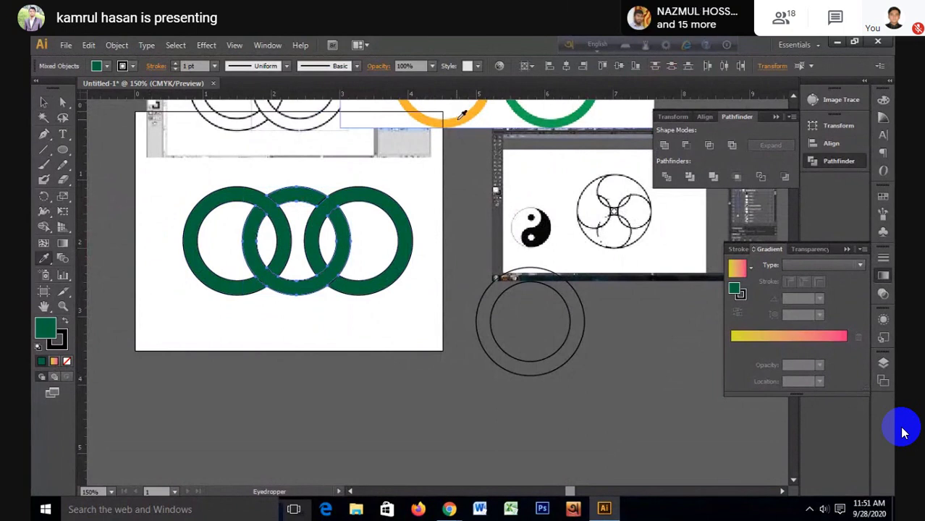
pyautogui.click(438, 116)
pyautogui.press('v')
pyautogui.hotkey('ctrl', '[')
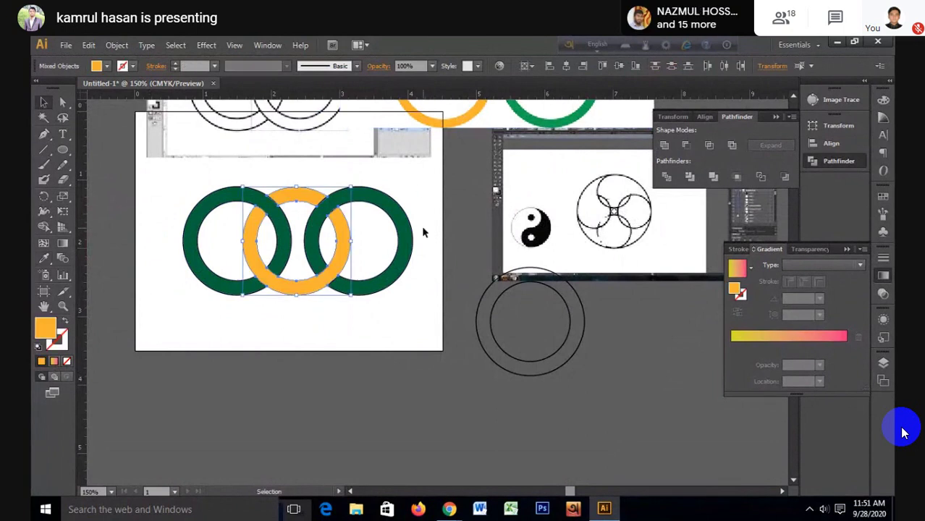
pyautogui.hotkey('ctrl', '[')
pyautogui.hotkey('ctrl', '[')
# Step: Eyedrop the reference's lighter green onto the right ring
pyautogui.click(405, 225)
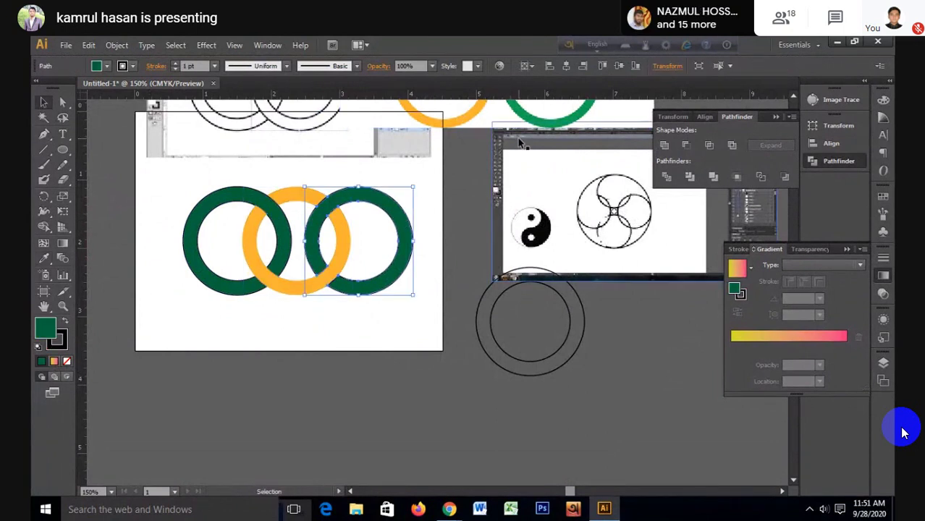
pyautogui.press('i')
pyautogui.click(535, 114)
pyautogui.press('v')
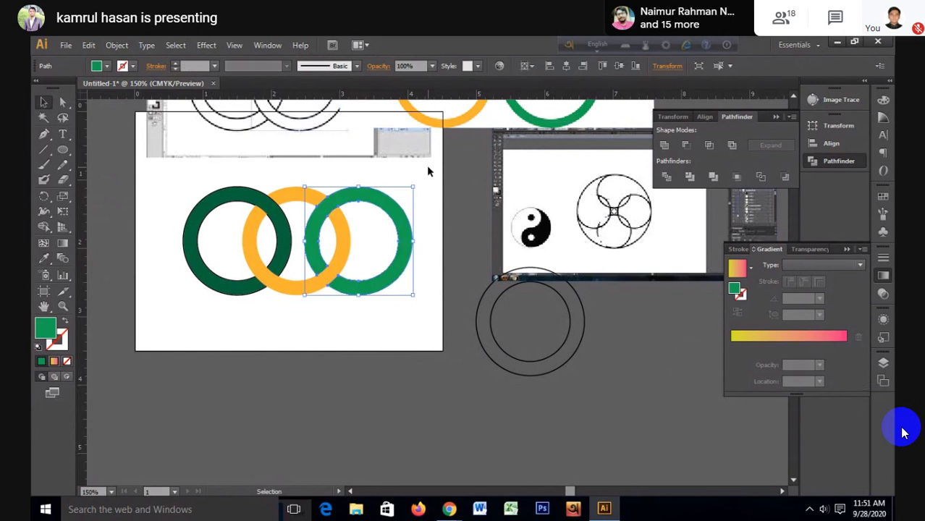
pyautogui.click(426, 165)
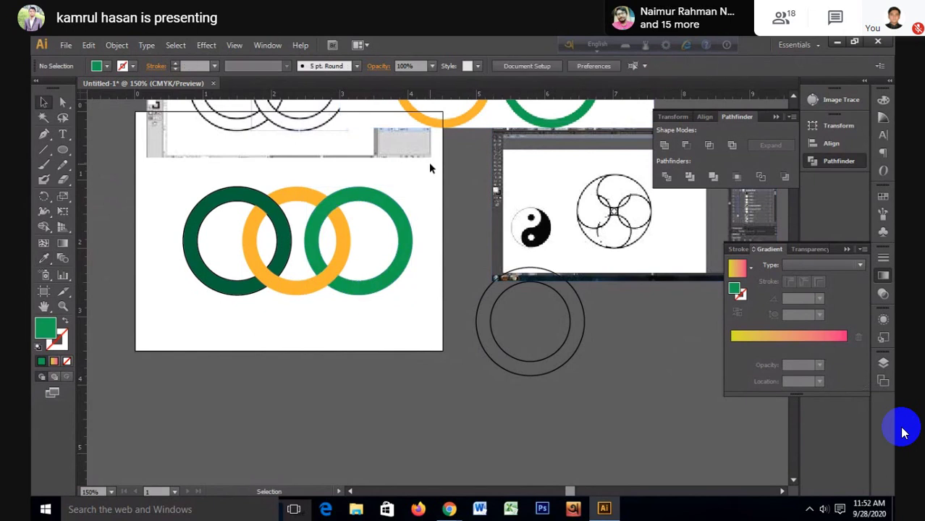
# Step: Move the Olympic rings reference lower and shift the outlined circle aside to the right
pyautogui.scroll(-1, 414, 202)
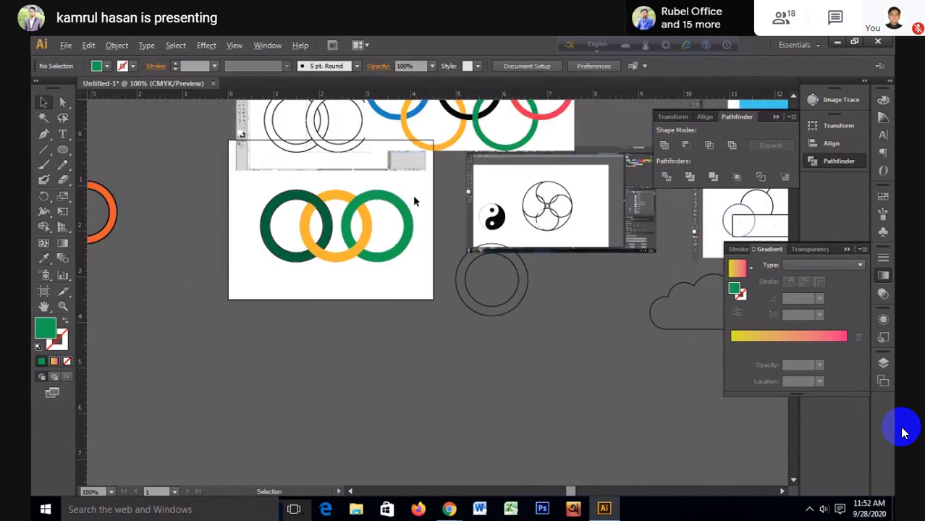
pyautogui.scroll(-1, 414, 202)
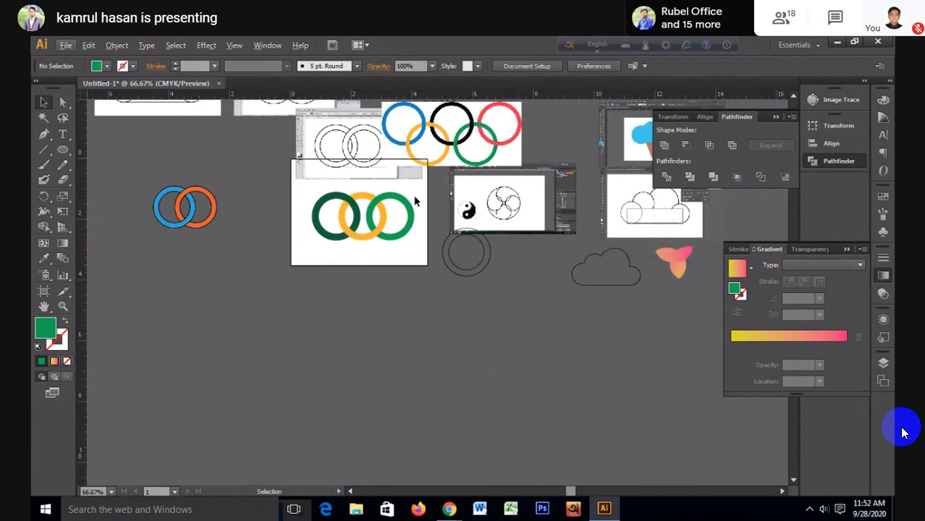
pyautogui.moveTo(434, 139)
pyautogui.mouseDown()
pyautogui.moveTo(397, 268)
pyautogui.moveTo(364, 289)
pyautogui.mouseUp()
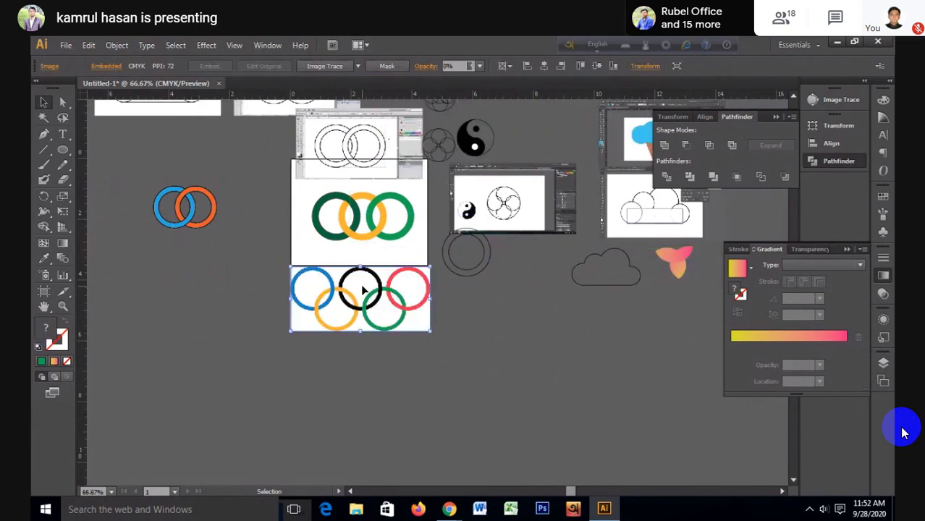
pyautogui.scroll(-1, 443, 273)
pyautogui.click(478, 230)
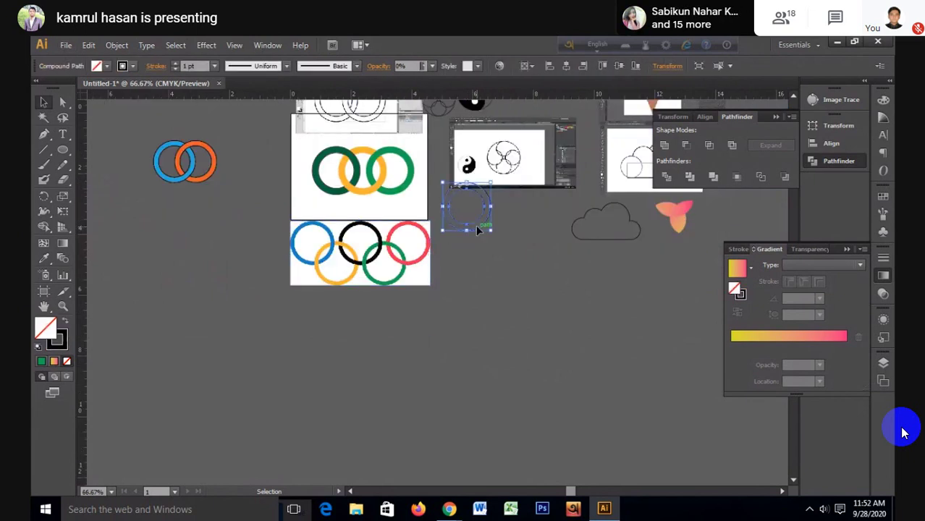
pyautogui.moveTo(476, 227); pyautogui.dragTo(333, 339)
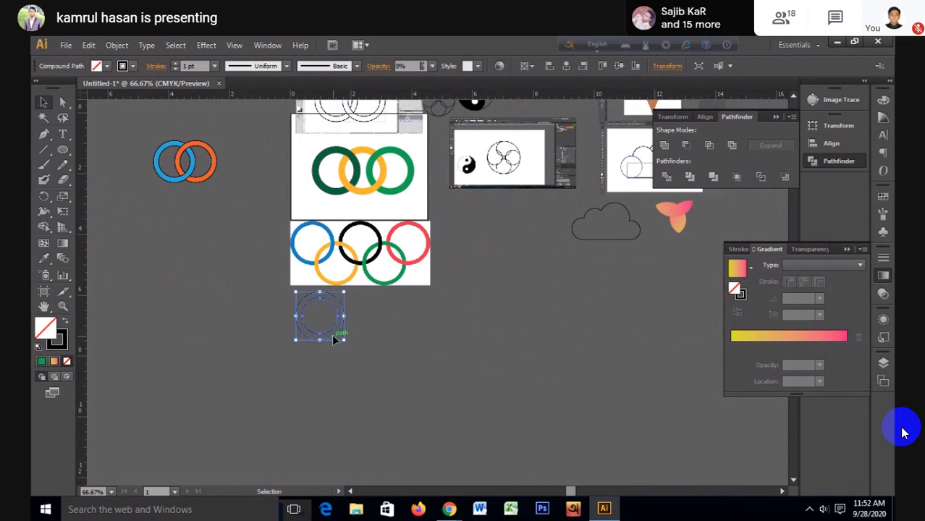
pyautogui.moveTo(333, 339); pyautogui.dragTo(526, 268)
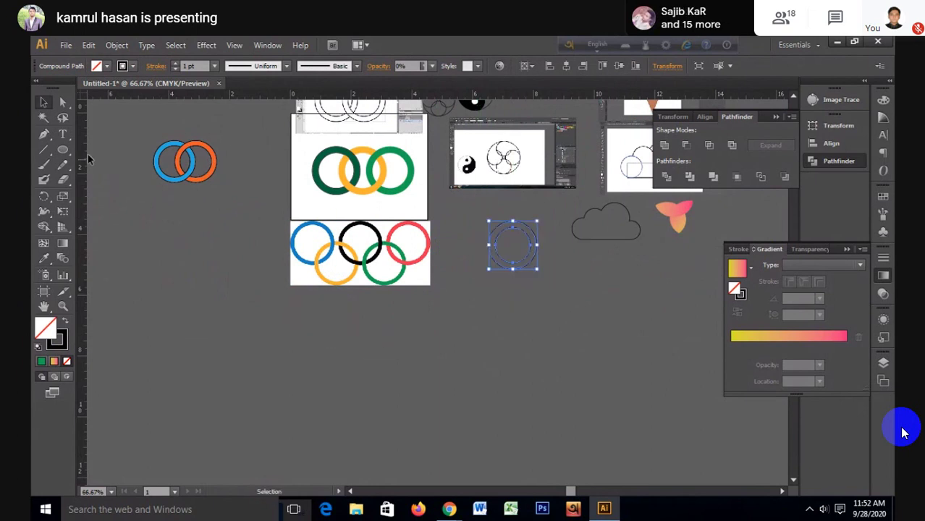
# Step: Draw a circle below the reference image with a 12 pt black outline
pyautogui.click(60, 151)
pyautogui.click(61, 151)
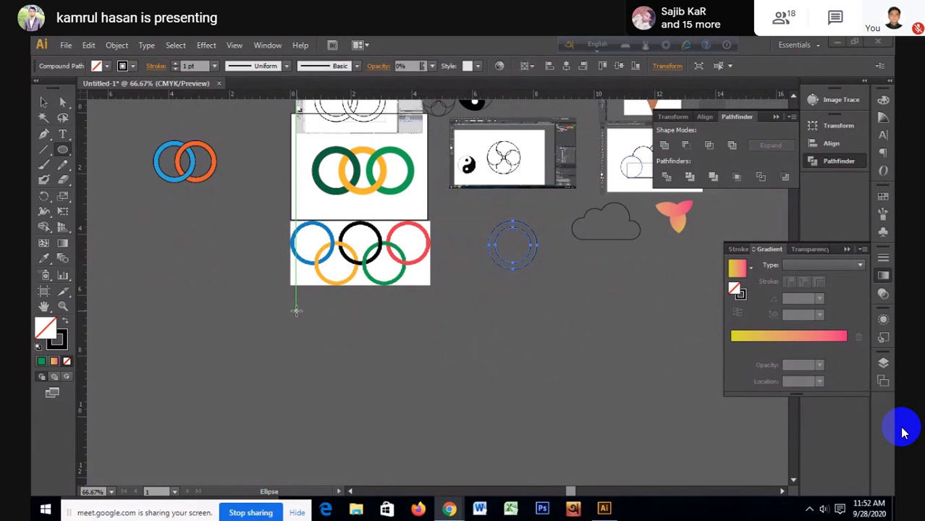
pyautogui.moveTo(320, 337); pyautogui.dragTo(343, 361)
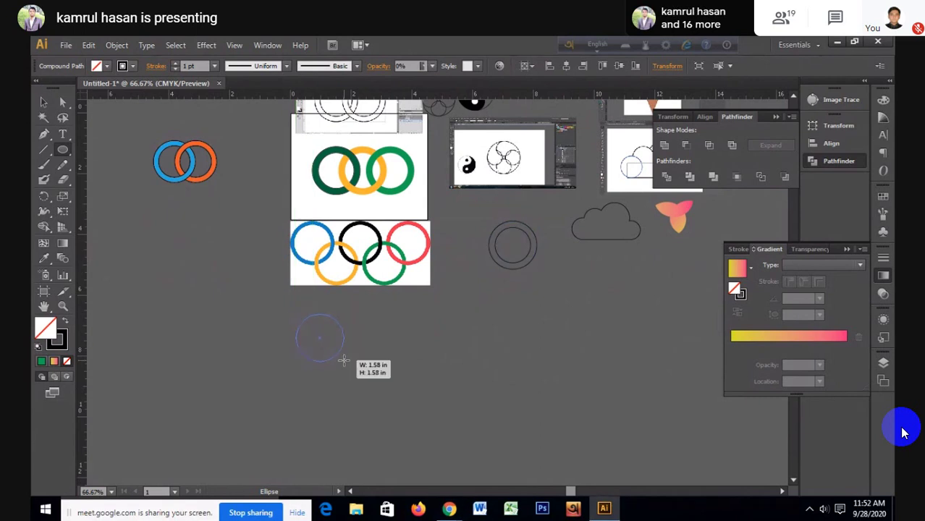
pyautogui.moveTo(344, 361); pyautogui.dragTo(331, 350)
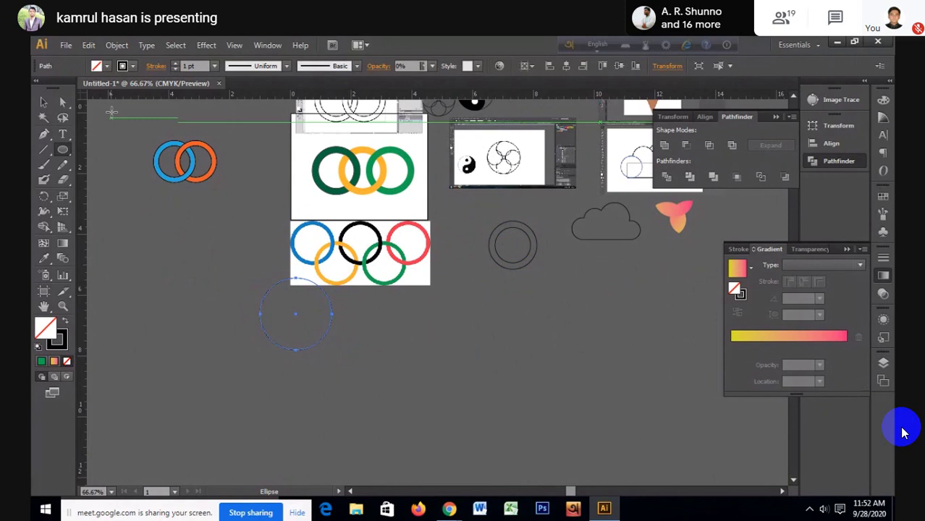
pyautogui.click(66, 320)
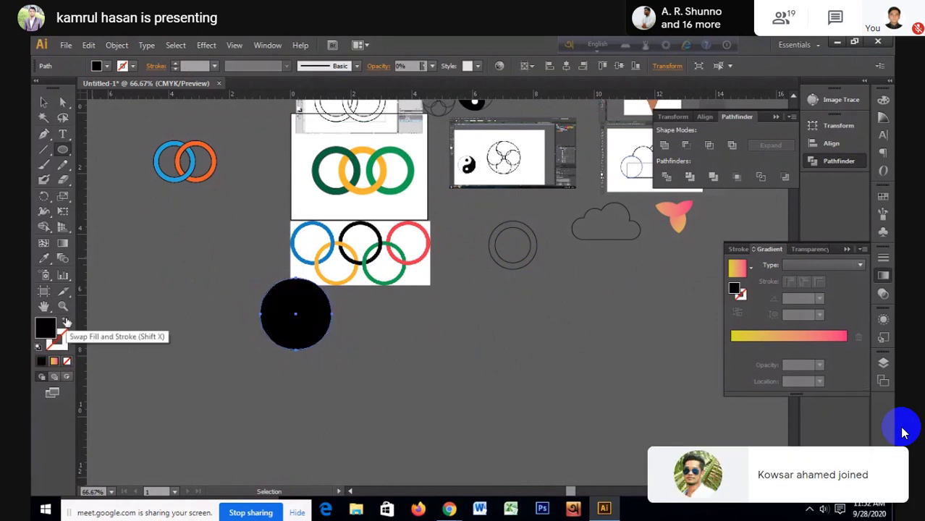
pyautogui.click(66, 321)
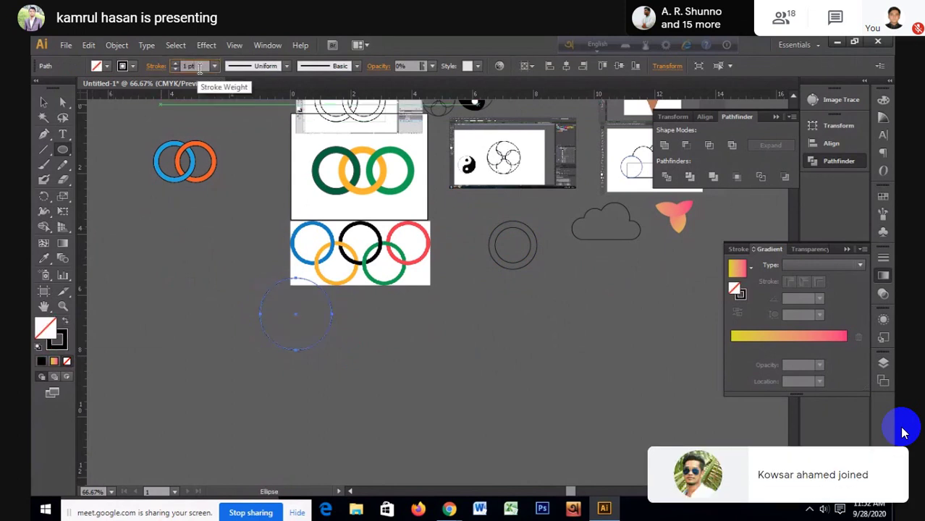
pyautogui.write('12')
pyautogui.press('Return')
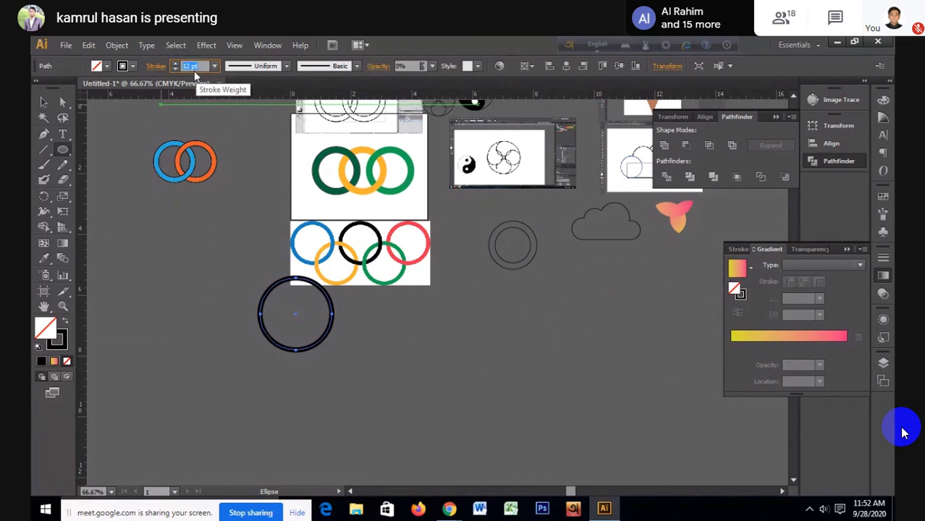
# Step: Expand the circle's fill and stroke into a solid ring shape
pyautogui.click(116, 45)
pyautogui.click(157, 180)
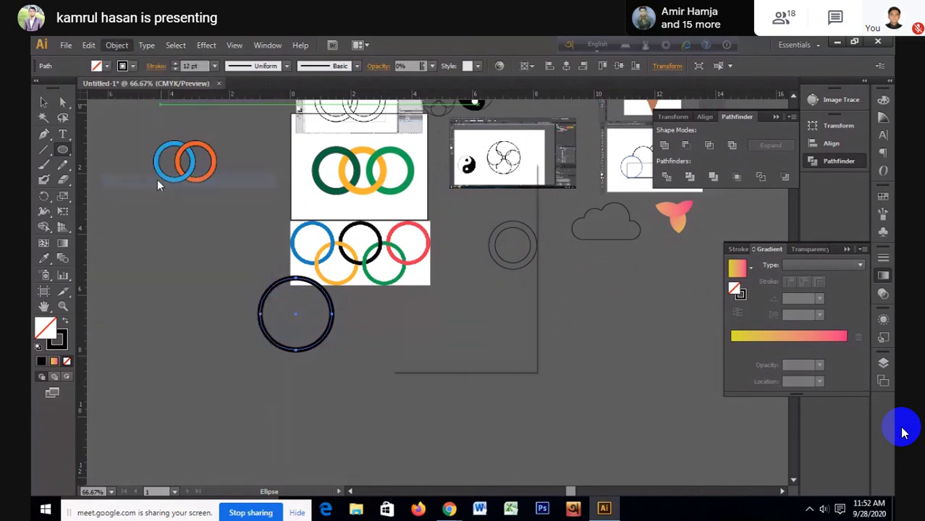
pyautogui.click(436, 343)
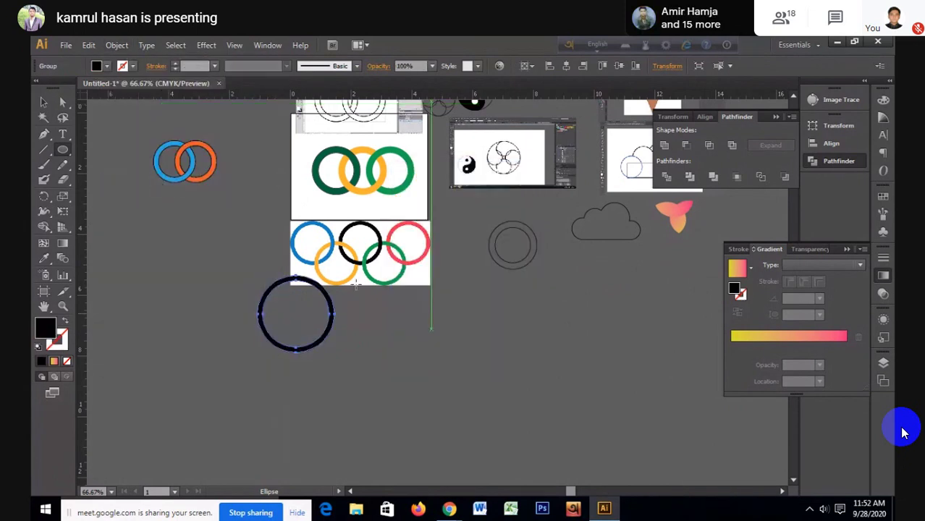
# Step: Position the black ring under the reference and copy it to the right into a row
pyautogui.press('v')
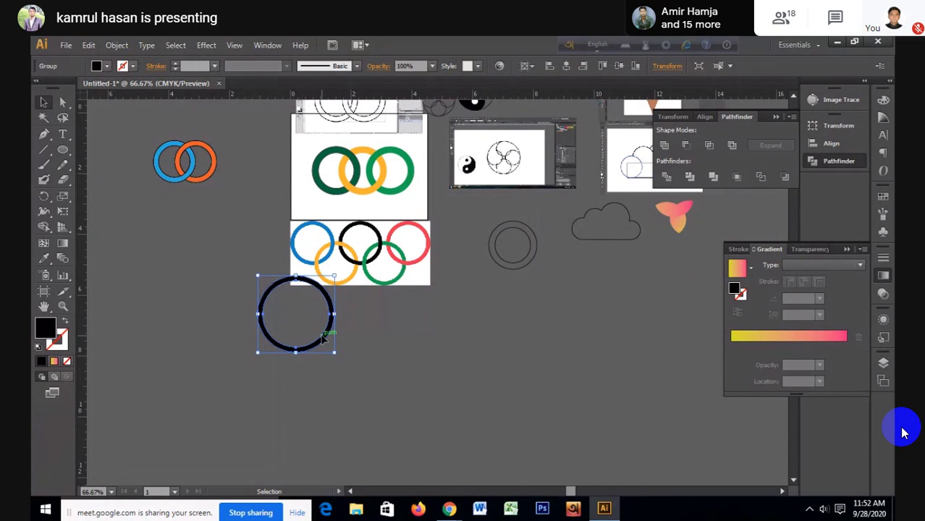
pyautogui.moveTo(324, 338); pyautogui.dragTo(355, 358)
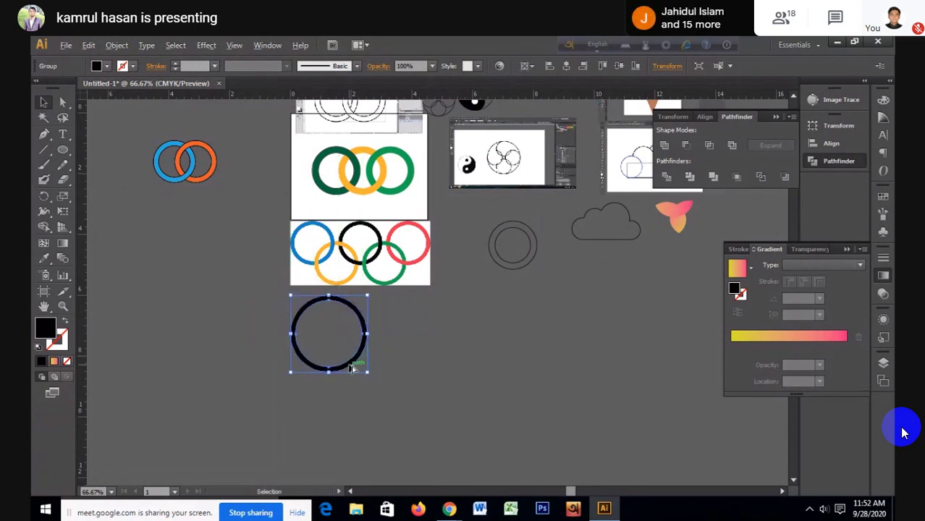
pyautogui.moveTo(352, 368); pyautogui.dragTo(529, 367)
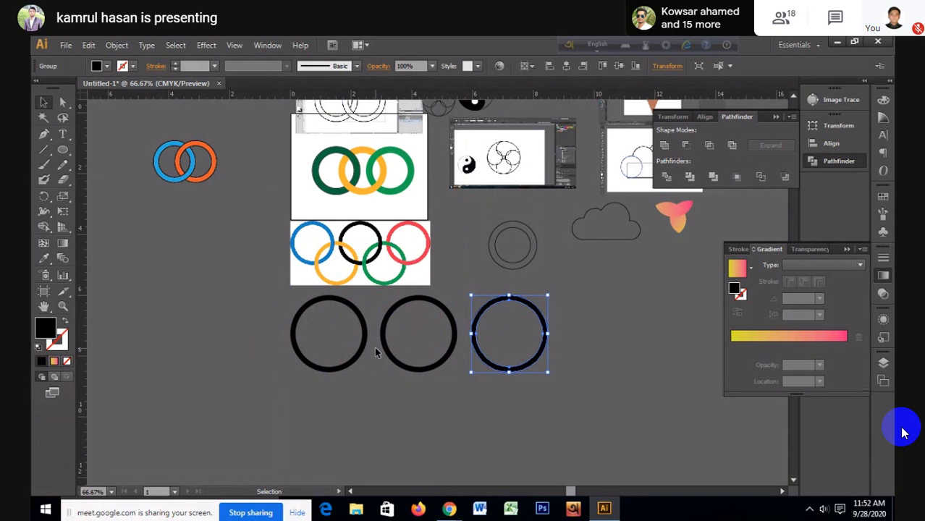
# Step: Copy the two right rings down-left to form the two lower overlapping rings
pyautogui.keyDown('shift'); pyautogui.click(448, 347); pyautogui.keyUp('shift')
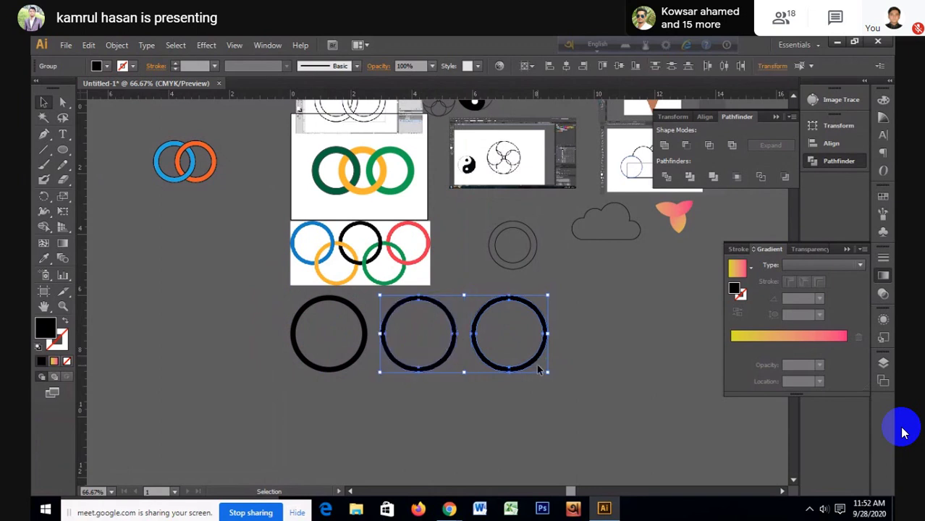
pyautogui.moveTo(532, 369)
pyautogui.mouseDown()
pyautogui.moveTo(475, 401)
pyautogui.moveTo(486, 402)
pyautogui.mouseUp()
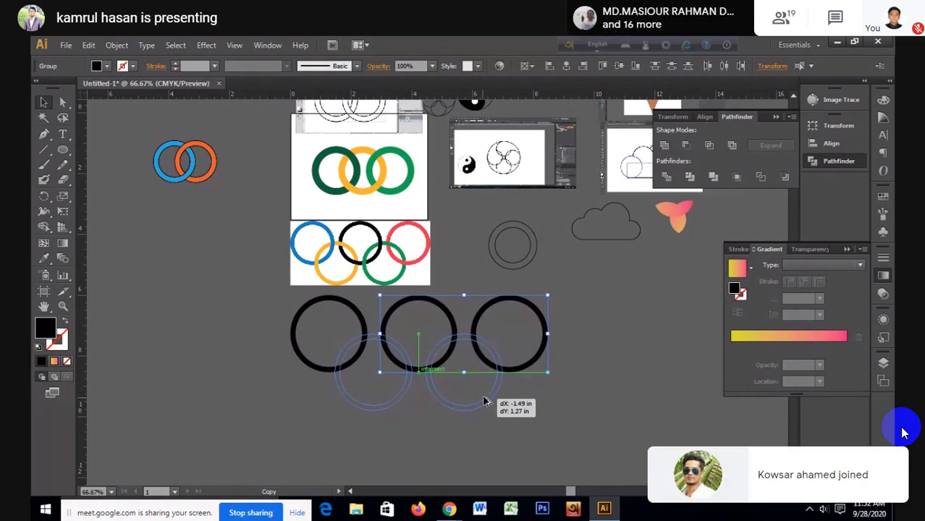
pyautogui.moveTo(486, 402); pyautogui.dragTo(482, 393)
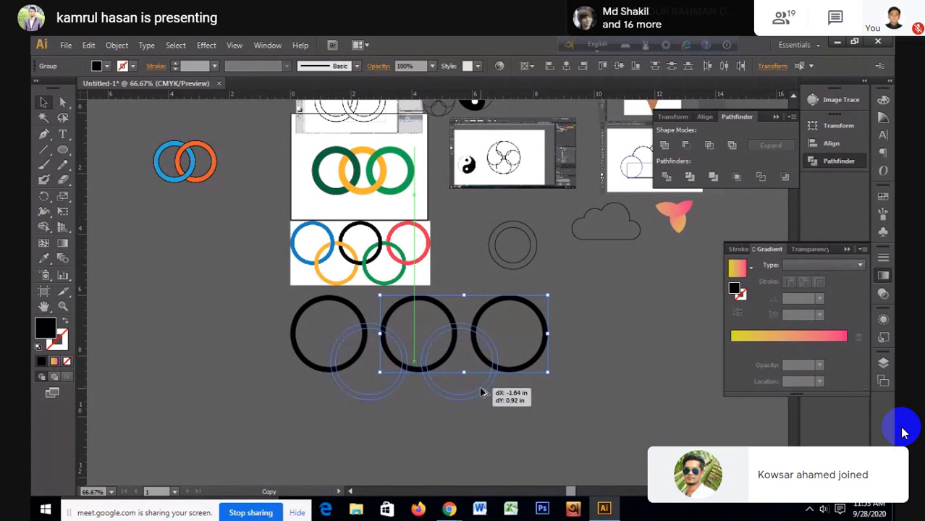
pyautogui.moveTo(482, 393); pyautogui.dragTo(482, 397)
pyautogui.click(515, 409)
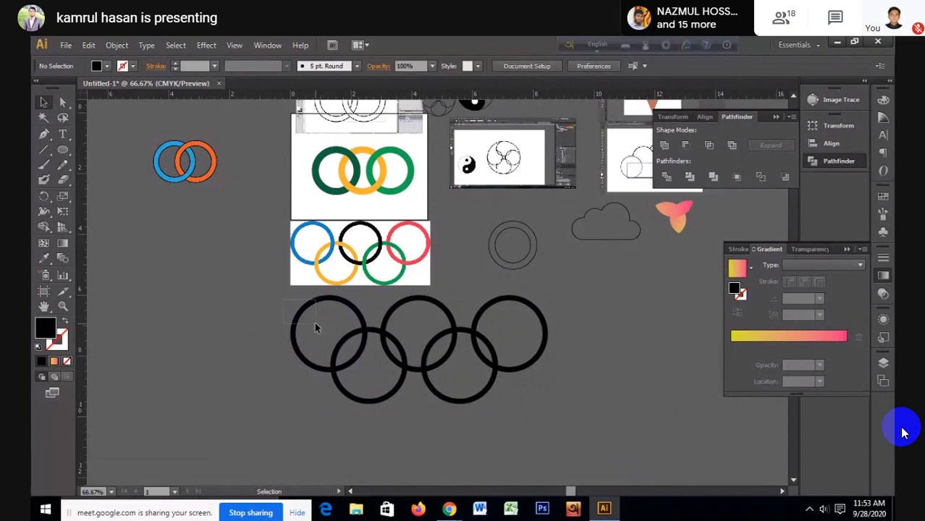
# Step: Give the leftmost new ring the reference logo's blue with the Eyedropper
pyautogui.moveTo(315, 324); pyautogui.dragTo(316, 325)
pyautogui.press('i')
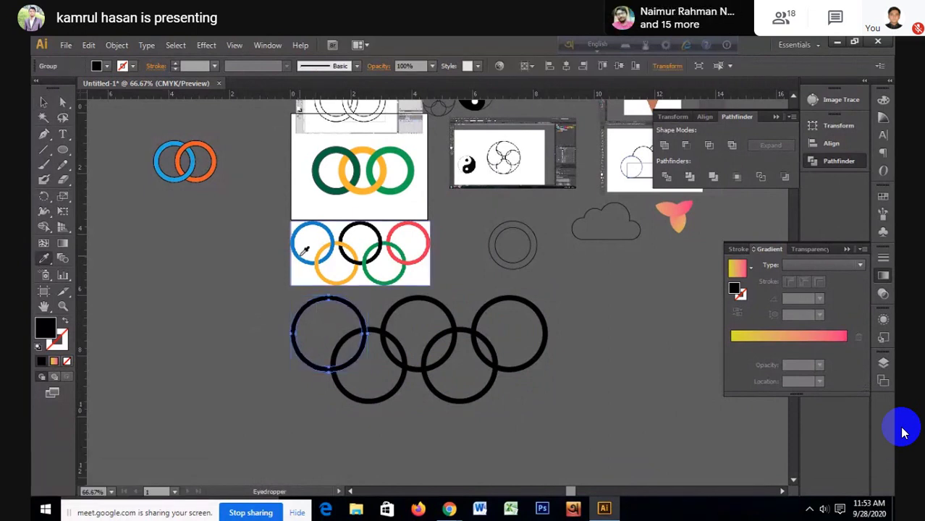
pyautogui.click(304, 250)
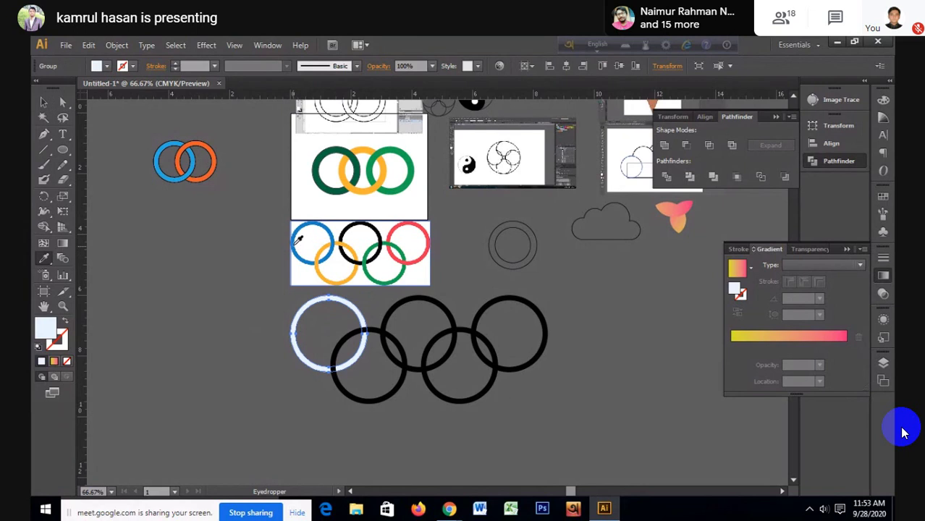
pyautogui.press('v')
pyautogui.click(262, 304)
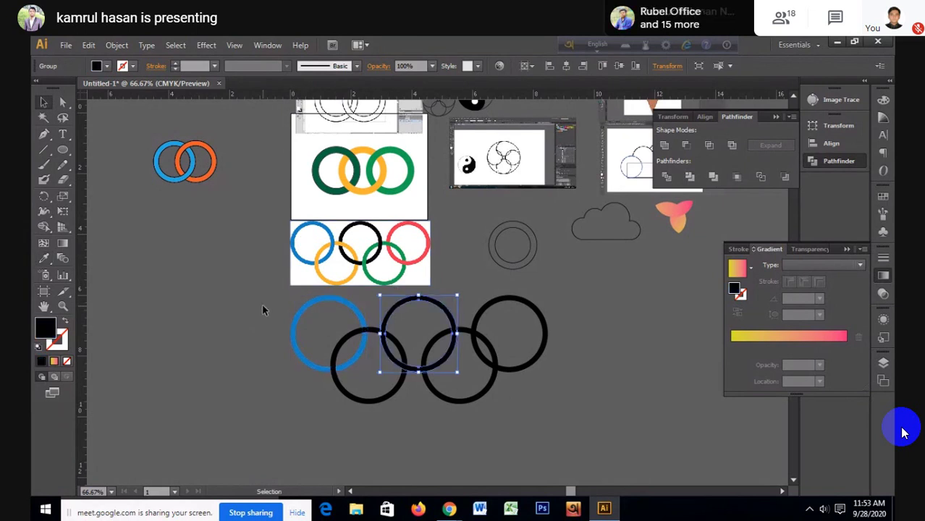
# Step: Shift the rings reference image slightly right and zoom in on the five new rings
pyautogui.moveTo(262, 309); pyautogui.dragTo(568, 417)
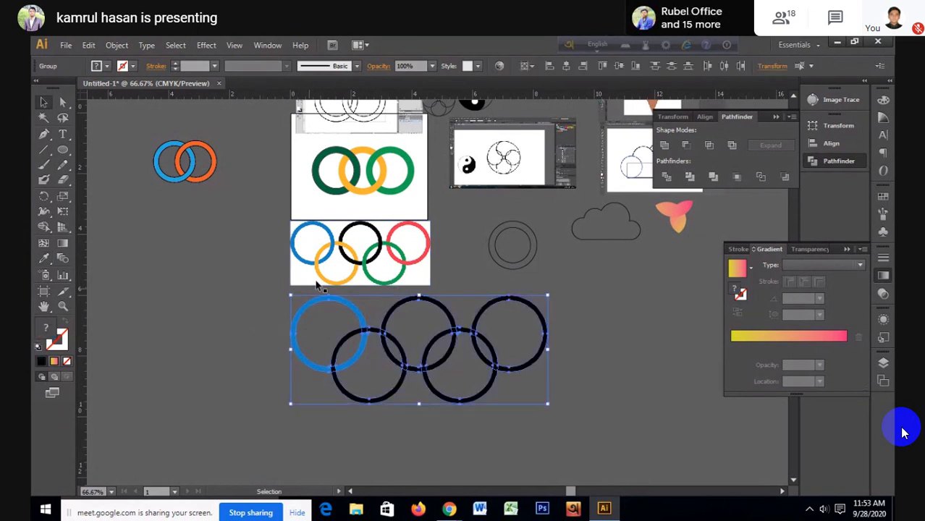
pyautogui.moveTo(369, 259); pyautogui.dragTo(428, 261)
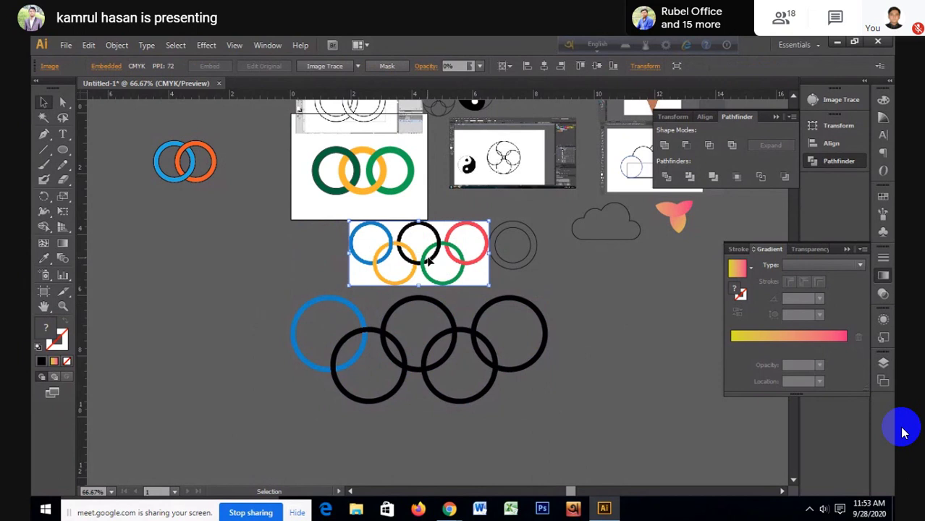
pyautogui.hotkey('ctrl', '+')
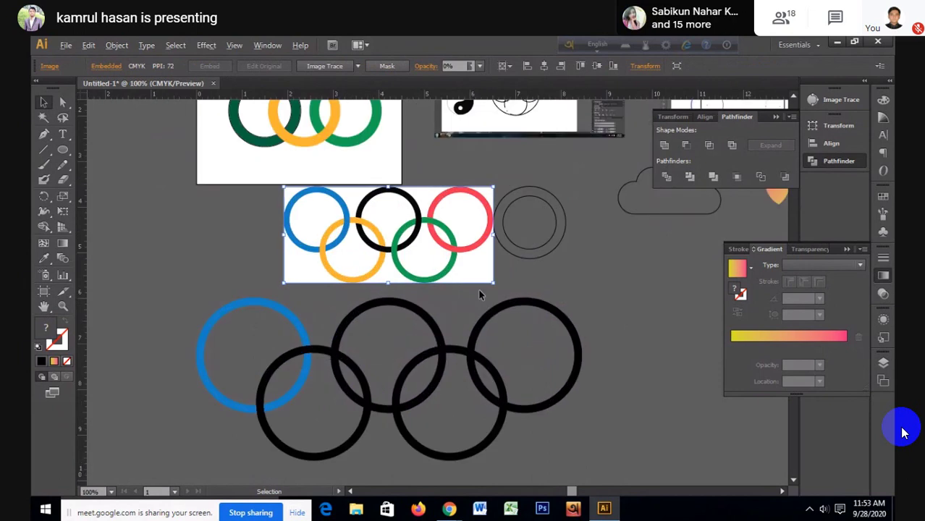
pyautogui.hotkey('ctrl', '+')
pyautogui.moveTo(139, 283)
pyautogui.mouseDown()
pyautogui.moveTo(461, 383)
pyautogui.moveTo(556, 401)
pyautogui.mouseUp()
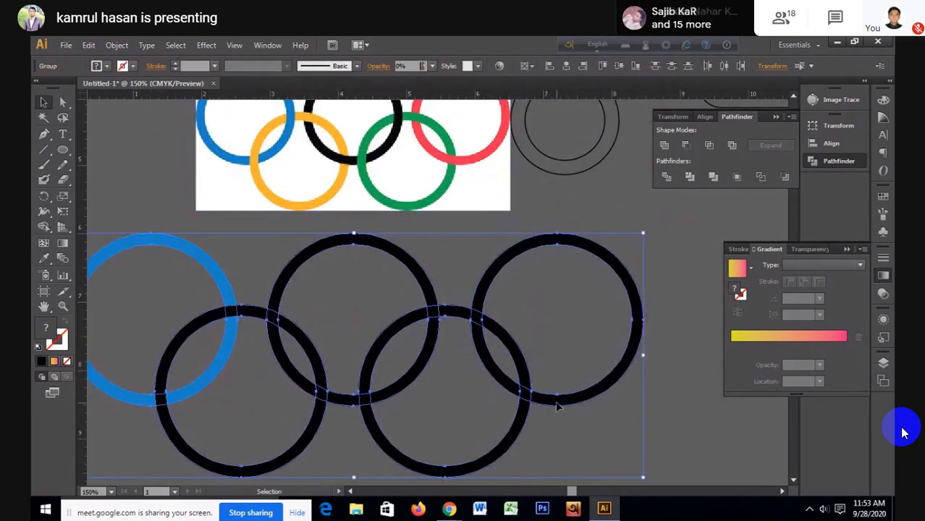
# Step: Use Shape Builder to merge the left ring's arcs and the lower-left ring's bottom arc
pyautogui.scroll(1, 556, 400)
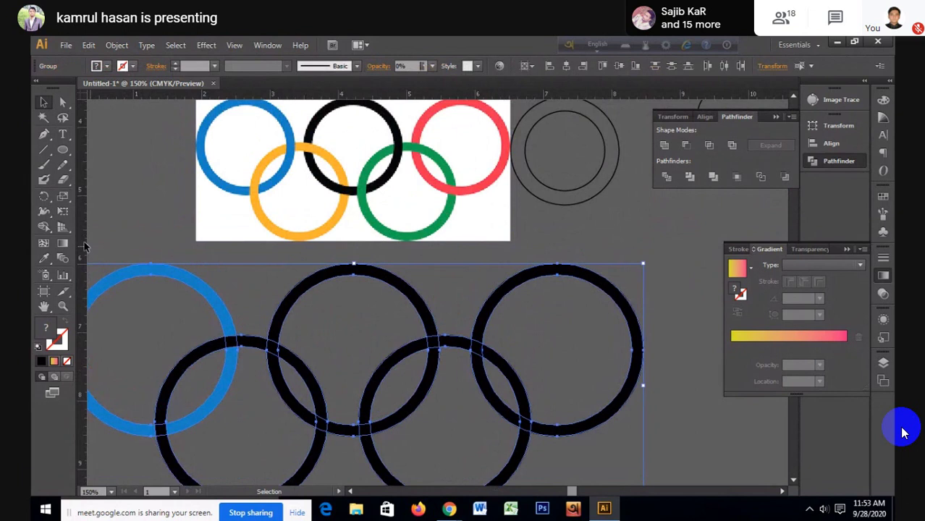
pyautogui.click(43, 229)
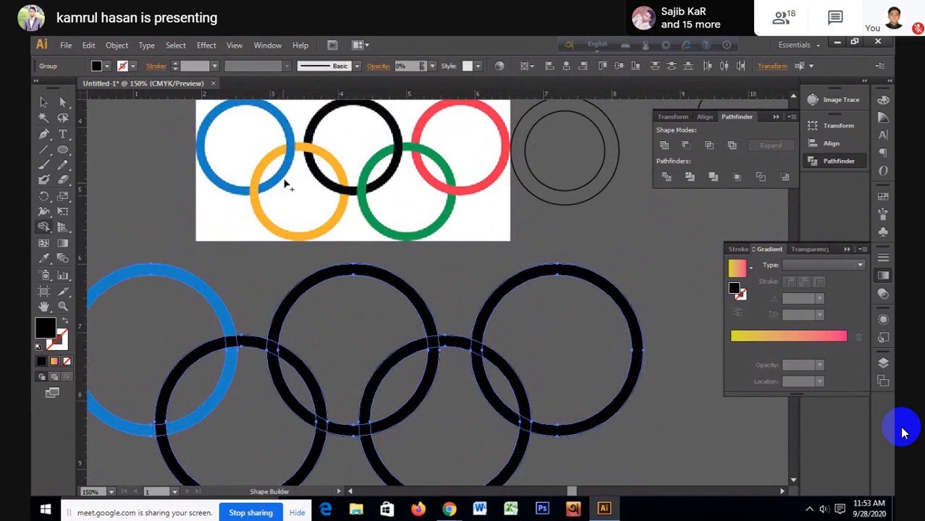
pyautogui.click(233, 349)
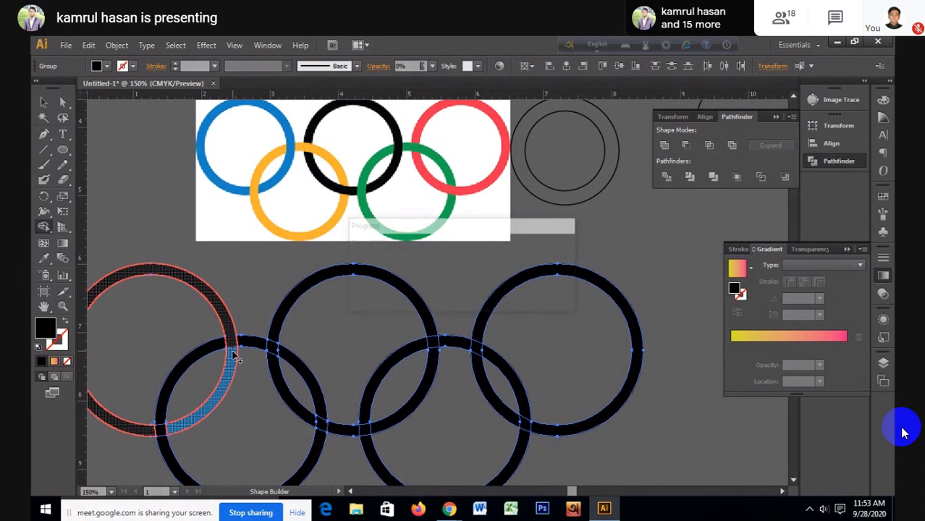
pyautogui.click(232, 352)
pyautogui.scroll(-1, 247, 349)
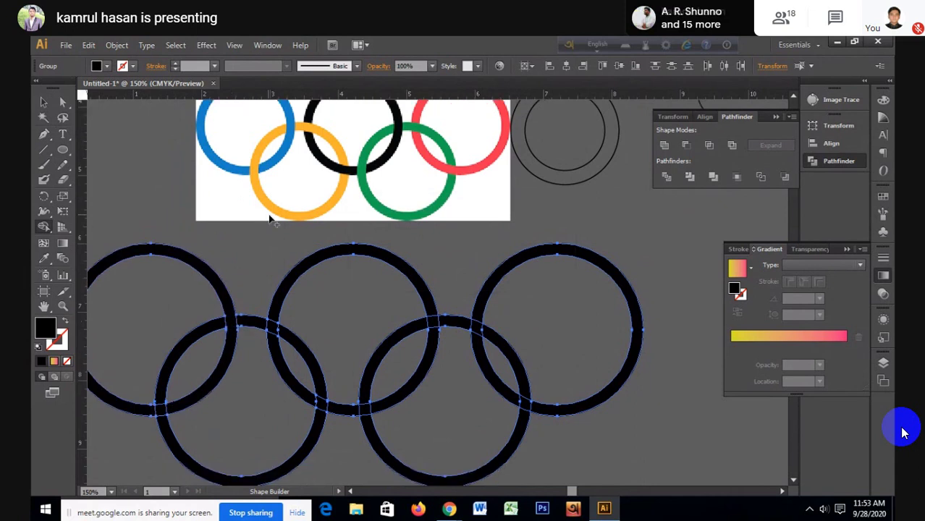
pyautogui.click(163, 409)
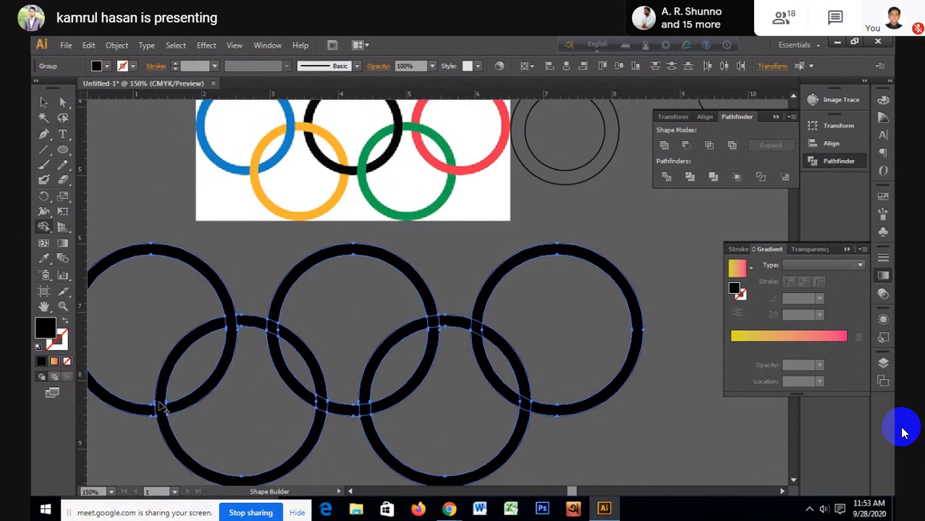
pyautogui.scroll(2, 293, 407)
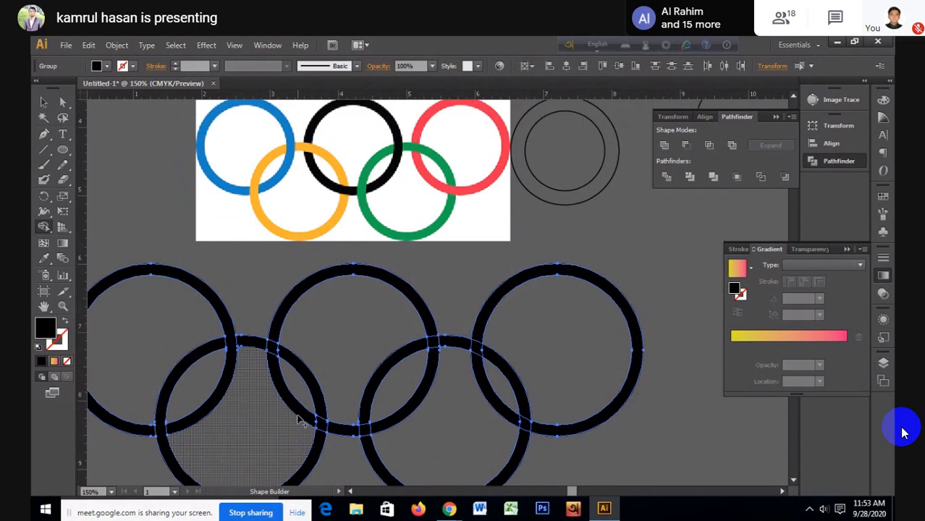
# Step: Merge the remaining arc pieces of the lower, middle and right rings into whole rings
pyautogui.moveTo(312, 434); pyautogui.dragTo(331, 440)
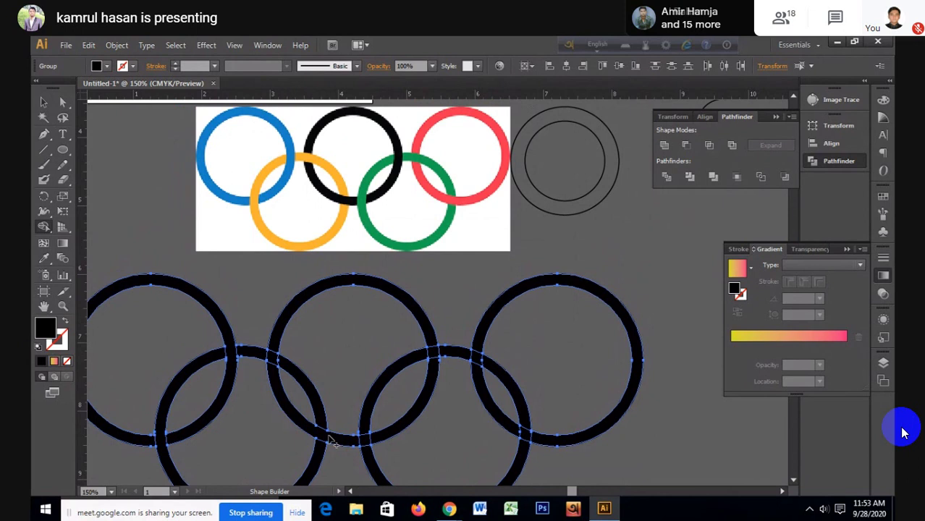
pyautogui.scroll(-1, 332, 440)
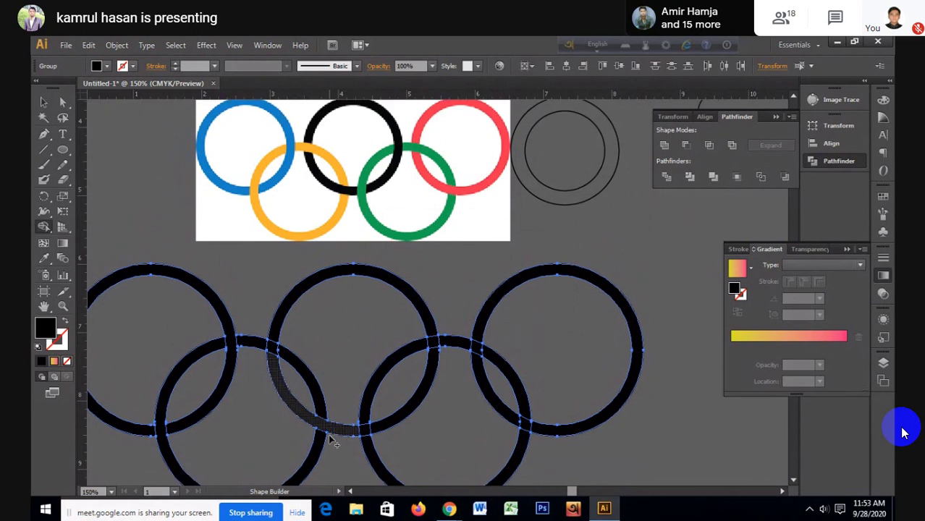
pyautogui.moveTo(319, 411)
pyautogui.mouseDown()
pyautogui.moveTo(283, 355)
pyautogui.moveTo(266, 348)
pyautogui.mouseUp()
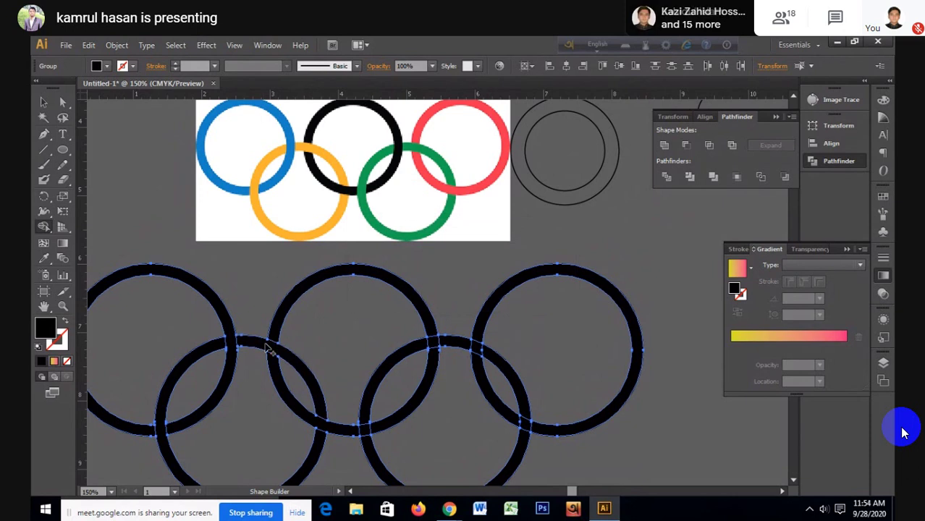
pyautogui.scroll(-1, 266, 348)
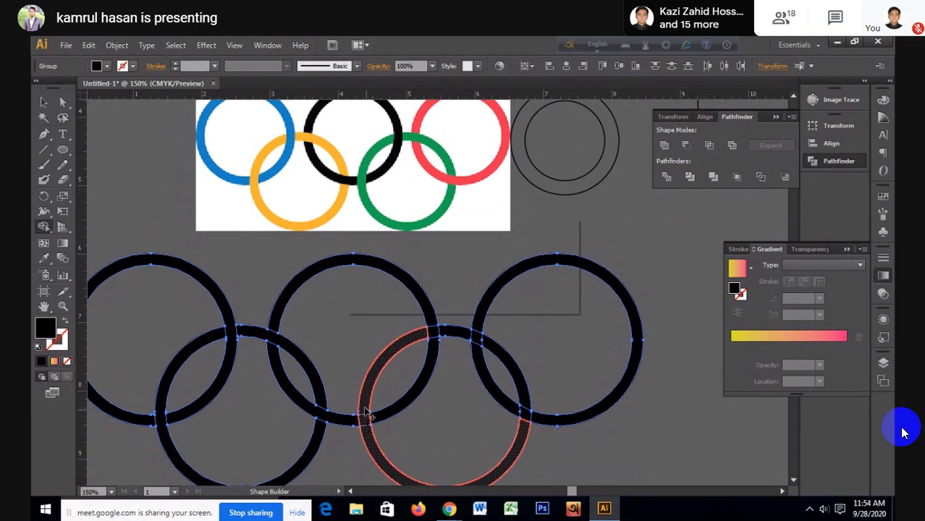
pyautogui.click(367, 422)
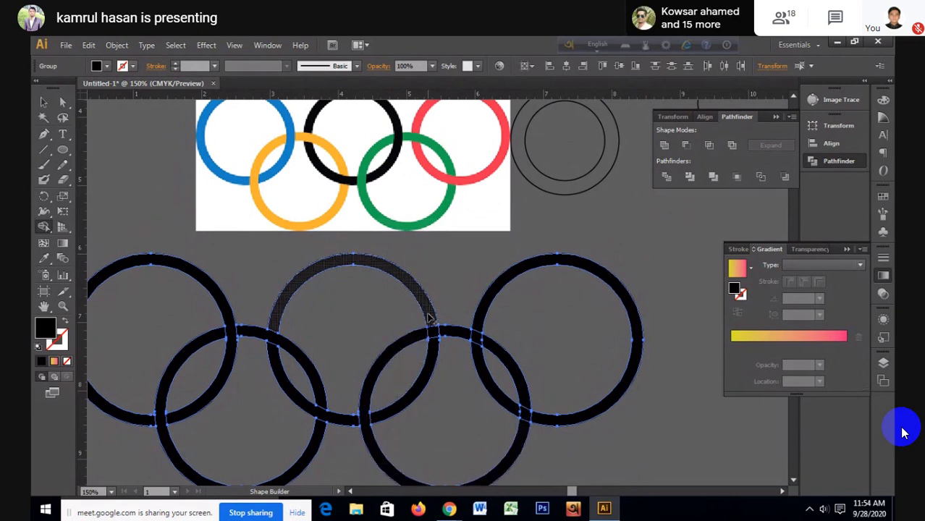
pyautogui.moveTo(434, 324)
pyautogui.mouseDown()
pyautogui.moveTo(437, 349)
pyautogui.moveTo(354, 401)
pyautogui.mouseUp()
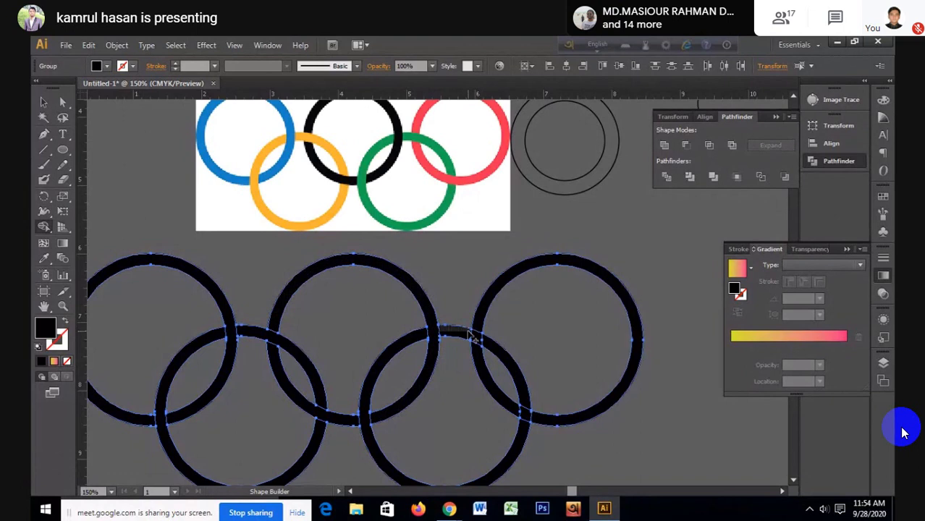
pyautogui.moveTo(469, 335); pyautogui.dragTo(487, 347)
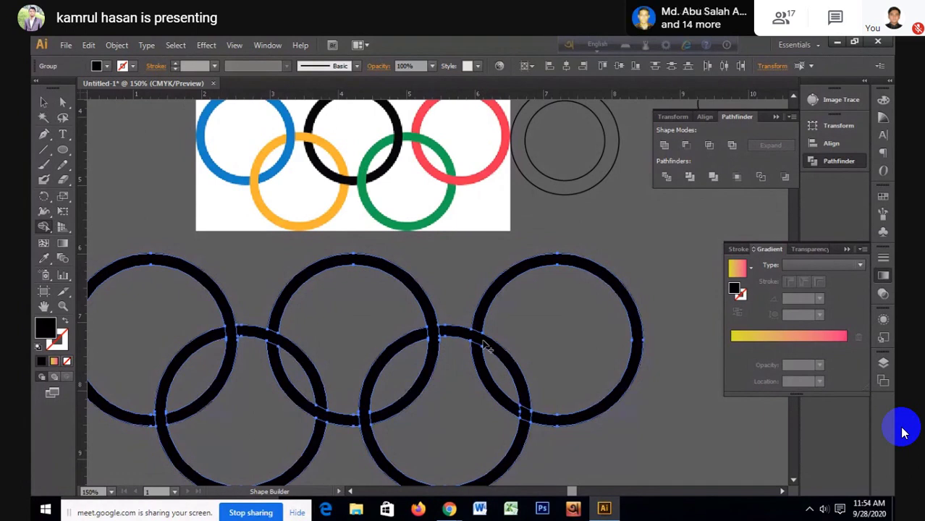
pyautogui.moveTo(526, 416); pyautogui.dragTo(516, 411)
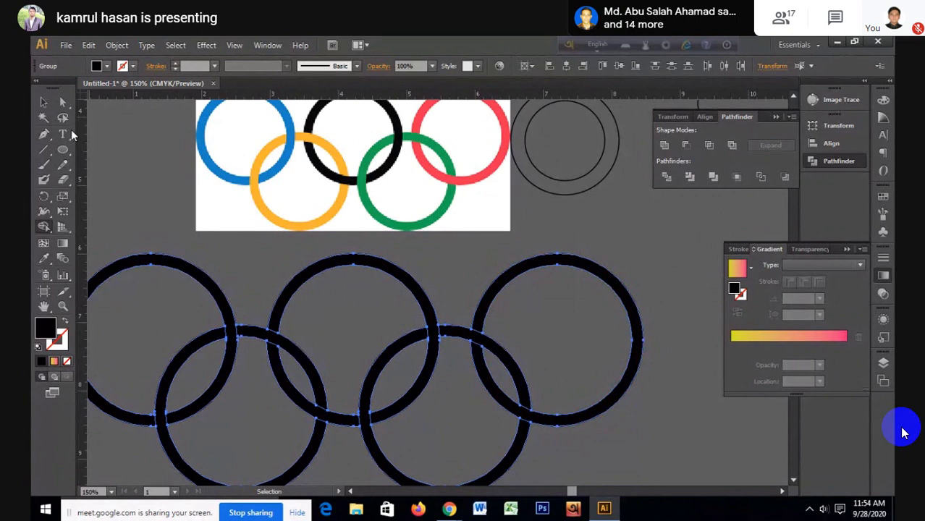
# Step: Colour the right ring red and the lower-right ring green from the logo
pyautogui.press('v')
pyautogui.click(686, 300)
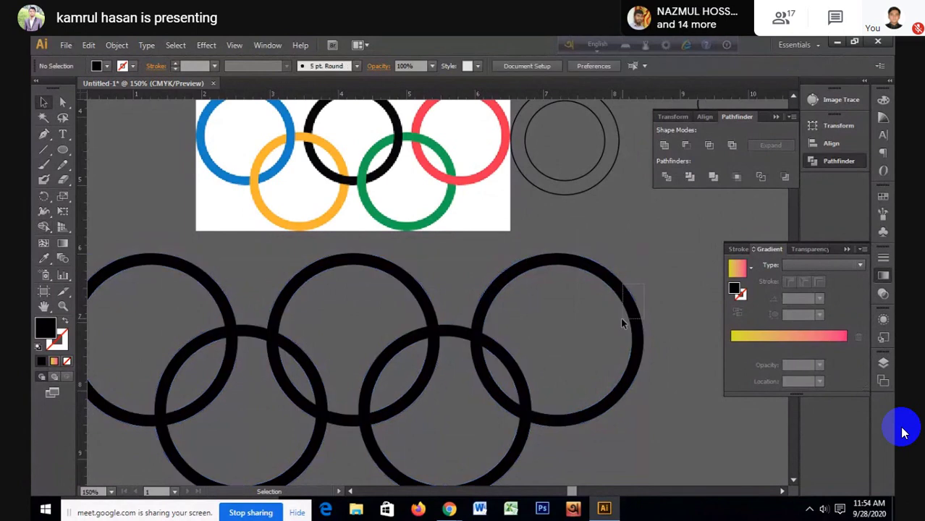
pyautogui.click(621, 318)
pyautogui.press('i')
pyautogui.click(496, 165)
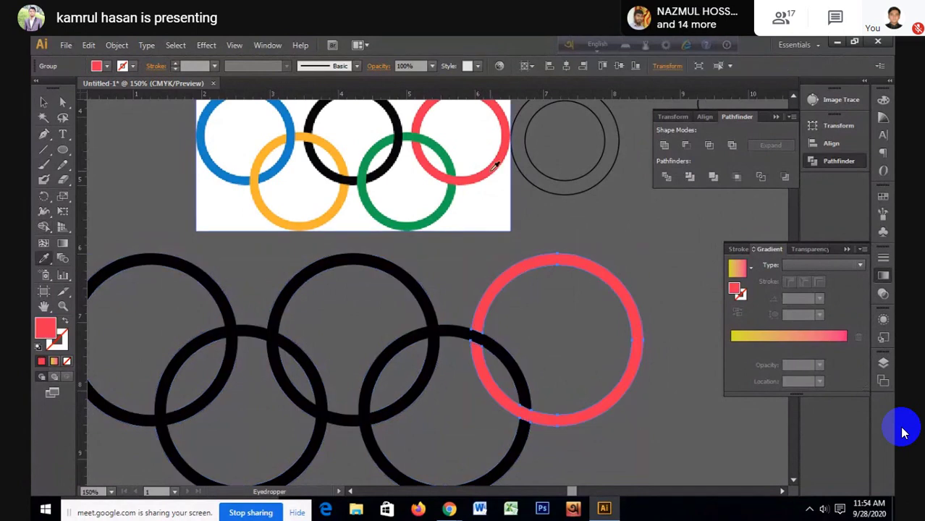
pyautogui.press('v')
pyautogui.click(444, 333)
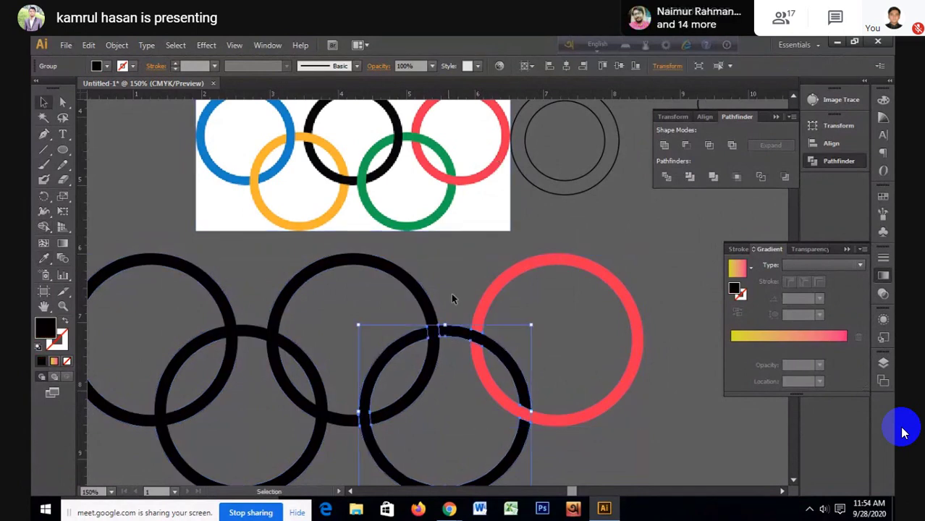
pyautogui.press('i')
pyautogui.click(445, 156)
# Step: Colour the middle top ring black and the lower-middle ring yellow from the logo
pyautogui.press('v')
pyautogui.click(424, 285)
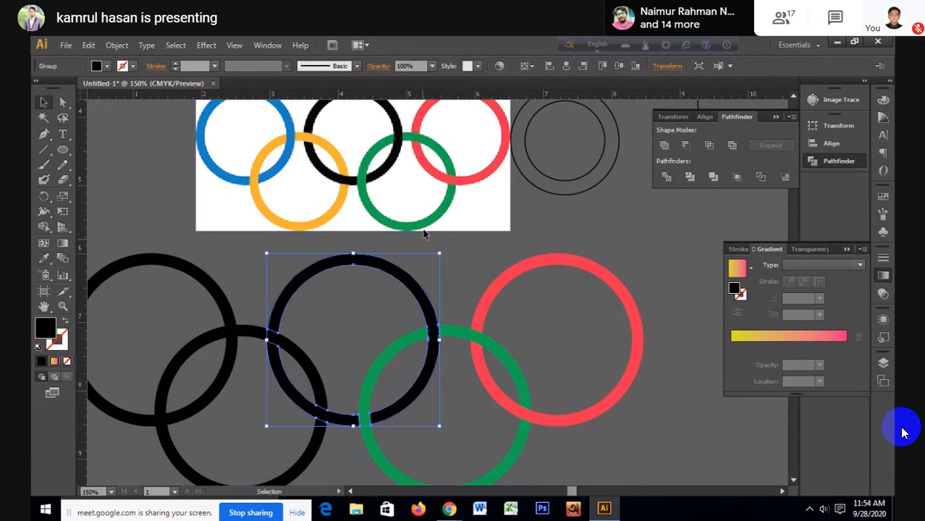
pyautogui.press('i')
pyautogui.click(404, 124)
pyautogui.press('v')
pyautogui.click(253, 325)
pyautogui.press('i')
pyautogui.click(343, 206)
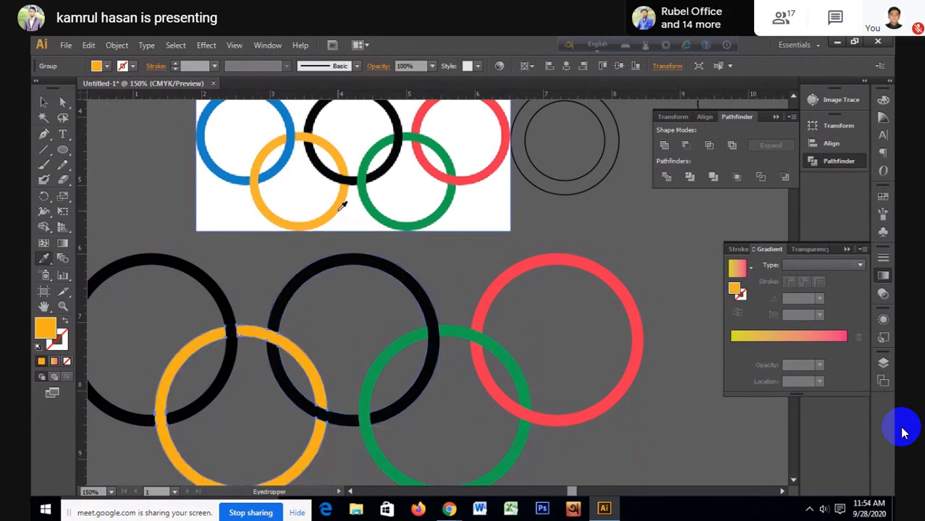
# Step: Colour the left ring the logo's blue, then deselect it
pyautogui.press('v')
pyautogui.click(223, 288)
pyautogui.press('i')
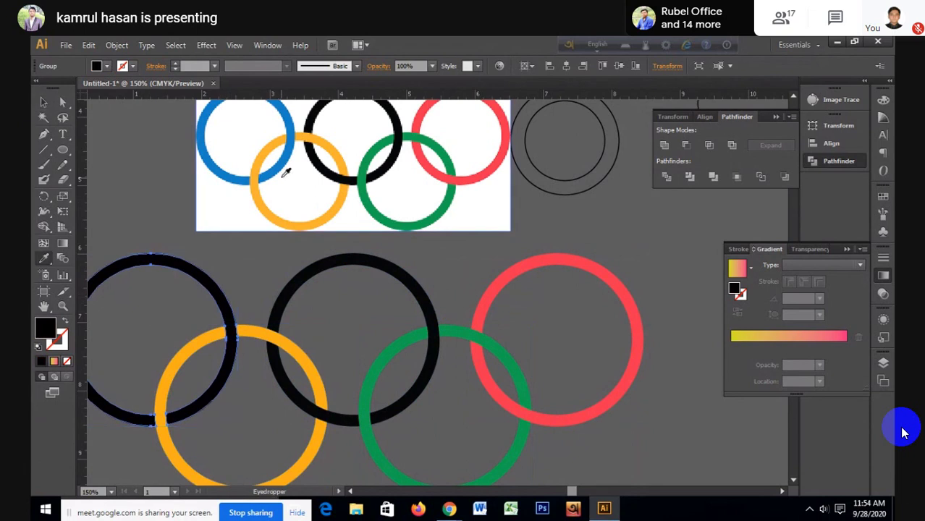
pyautogui.click(284, 176)
pyautogui.press('v')
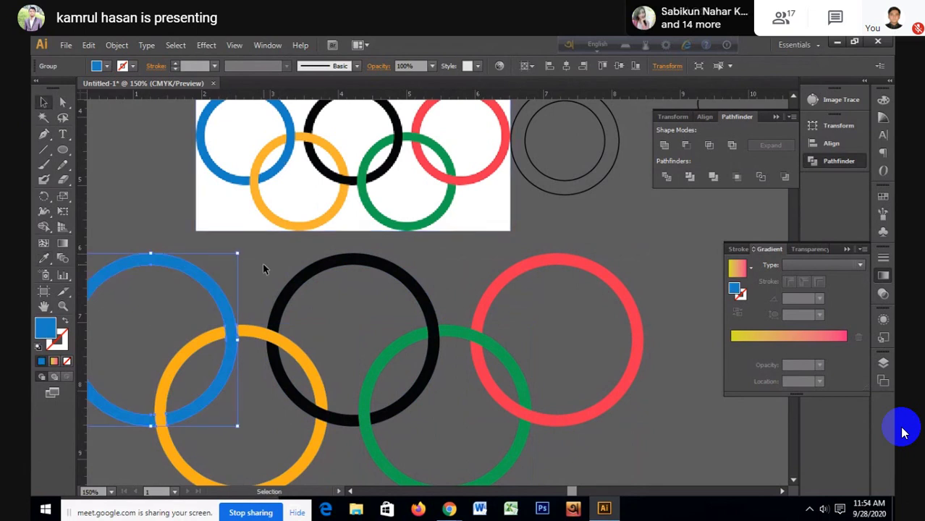
pyautogui.click(264, 269)
# Step: Draw a rectangle enclosing the large coloured rings
pyautogui.scroll(-1, 281, 281)
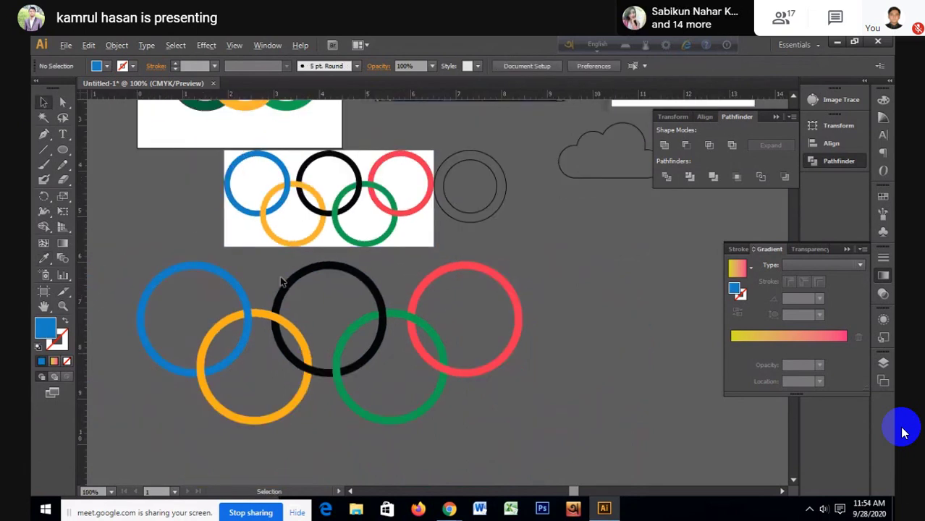
pyautogui.click(321, 220)
pyautogui.click(298, 224)
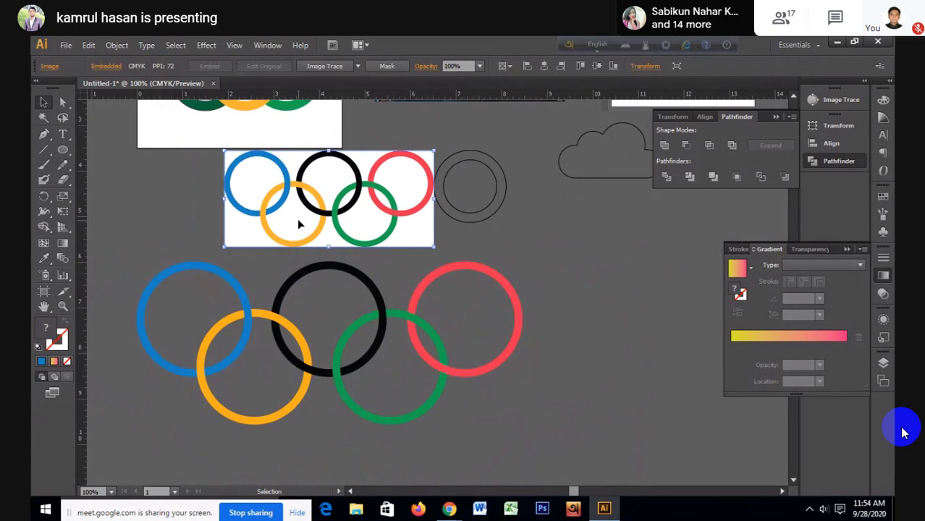
pyautogui.click(64, 149)
pyautogui.click(128, 149)
pyautogui.moveTo(106, 256); pyautogui.dragTo(540, 424)
pyautogui.click(132, 258)
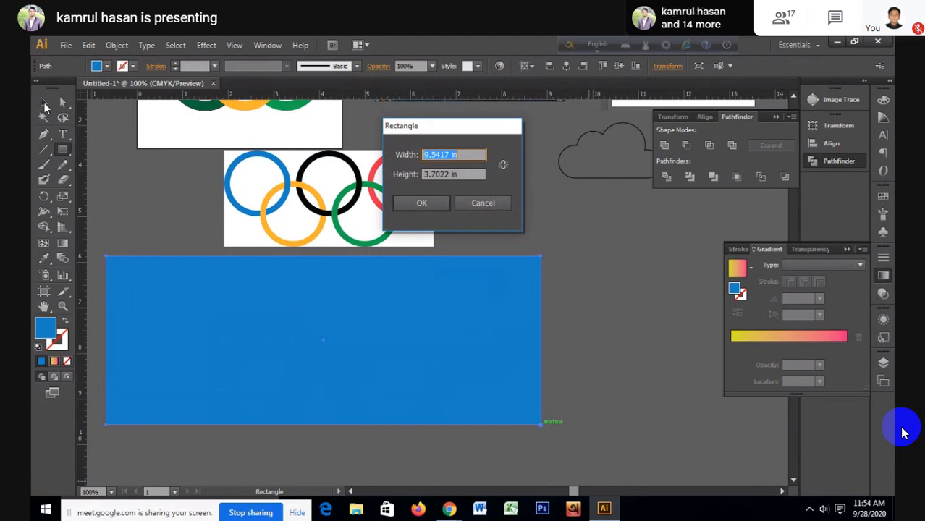
pyautogui.click(483, 202)
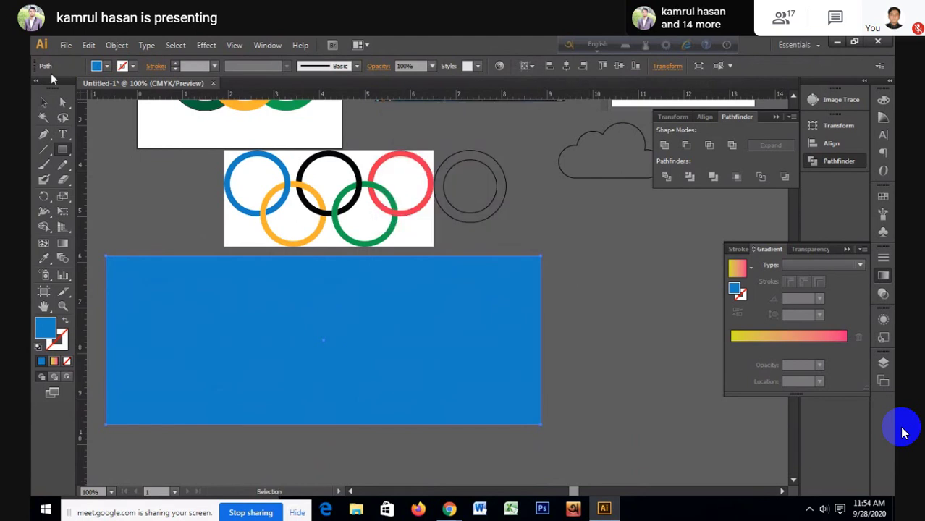
# Step: Send the rectangle behind the rings and give it a white fill
pyautogui.click(44, 102)
pyautogui.hotkey('ctrl', 'shift', '[')
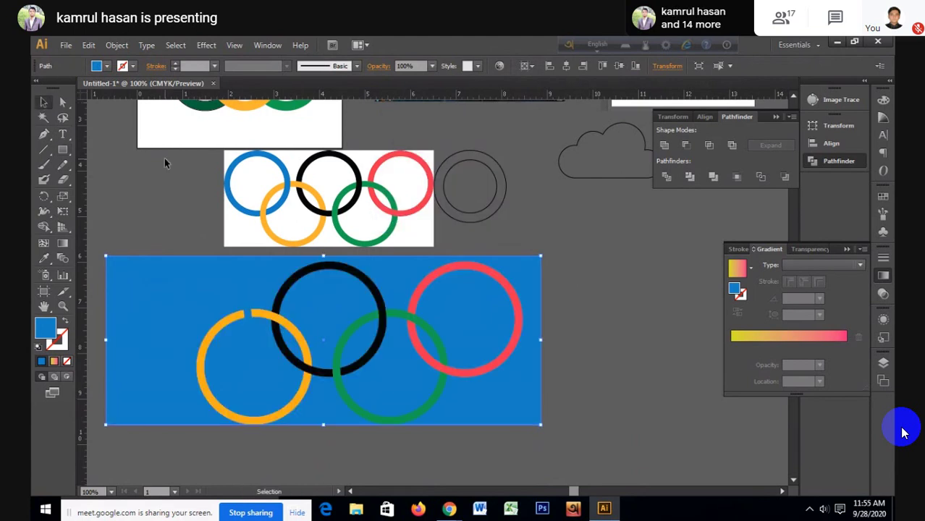
pyautogui.click(106, 66)
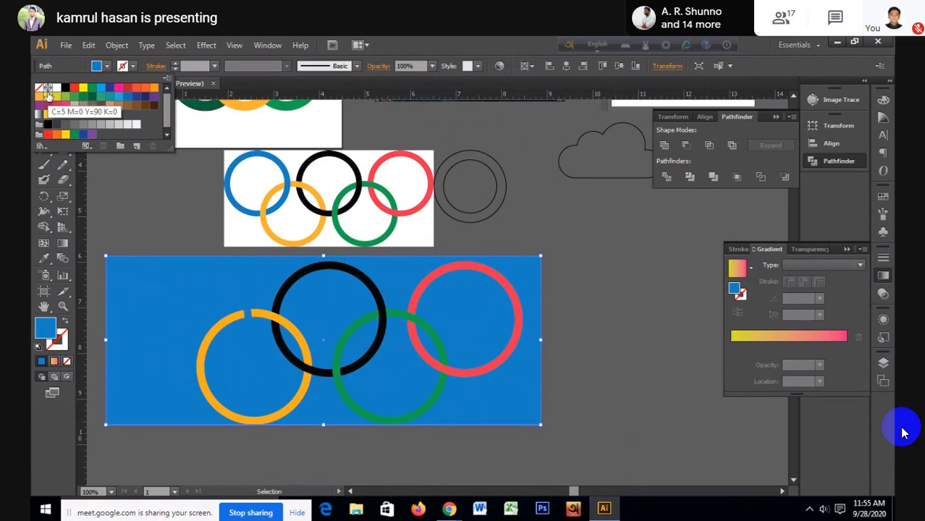
pyautogui.click(55, 88)
pyautogui.click(155, 185)
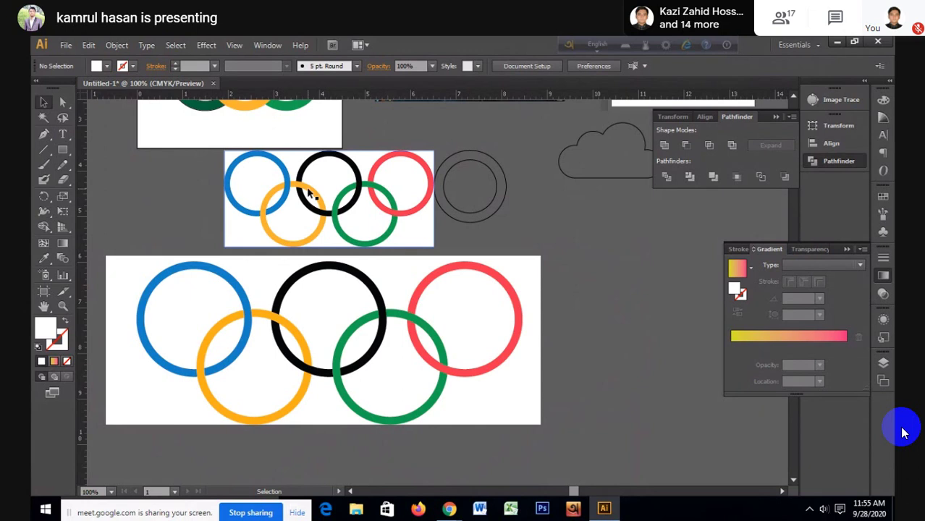
# Step: Zoom out and move the small Olympic rings image into the right column
pyautogui.scroll(1, 355, 282)
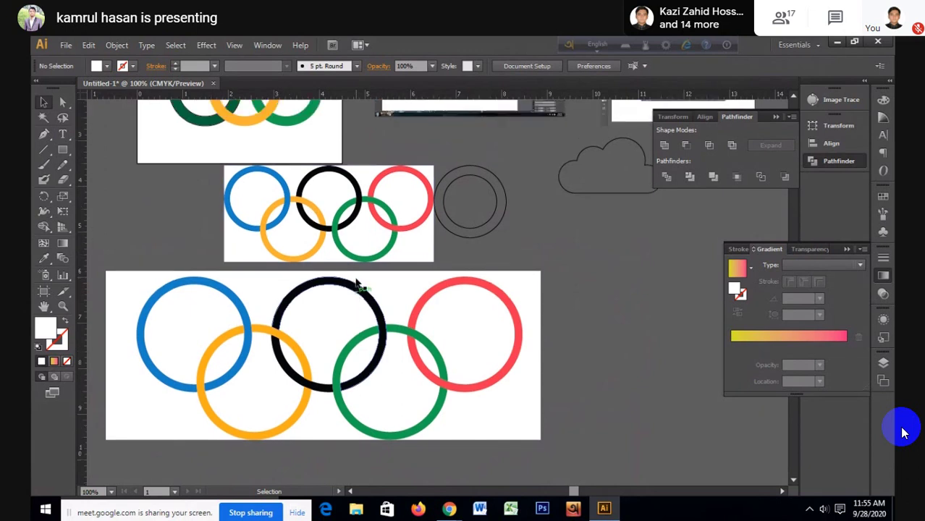
pyautogui.scroll(1, 356, 282)
pyautogui.scroll(2, 356, 282)
pyautogui.scroll(1, 356, 282)
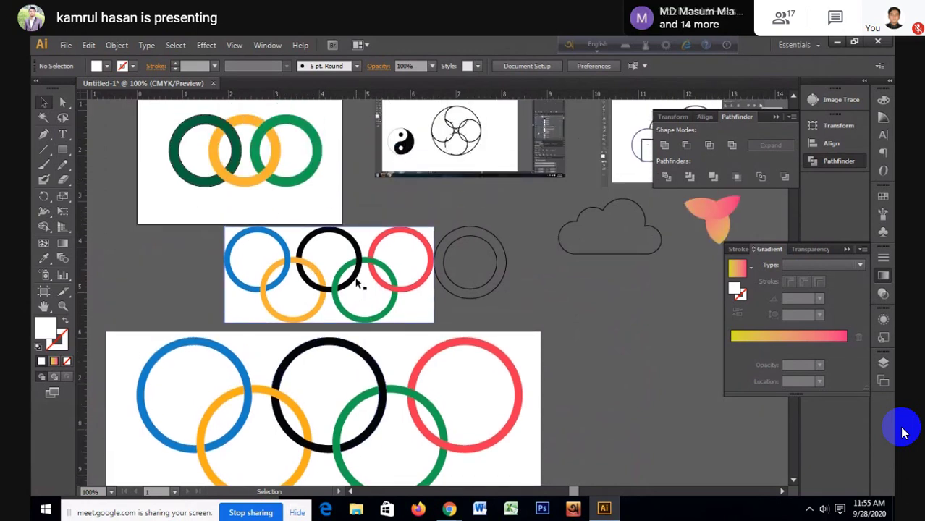
pyautogui.scroll(2, 356, 282)
pyautogui.scroll(1, 357, 283)
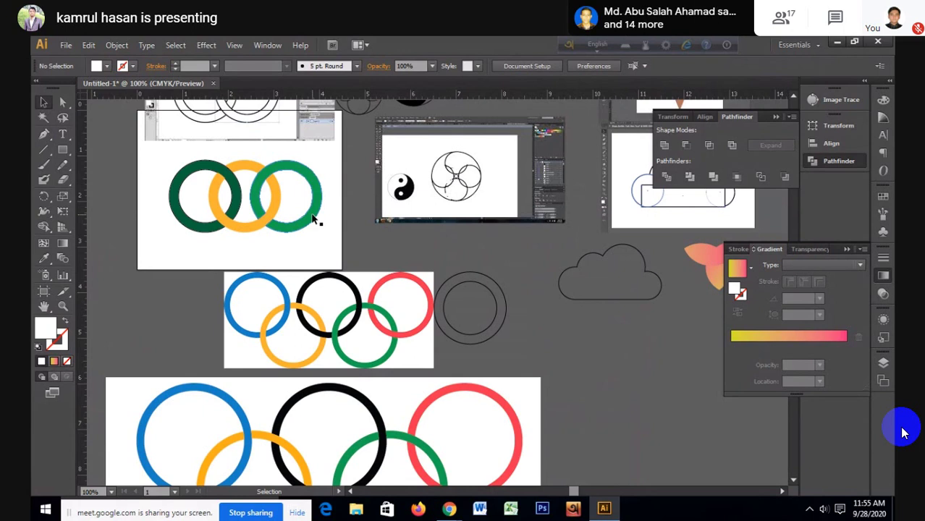
pyautogui.scroll(3, 315, 219)
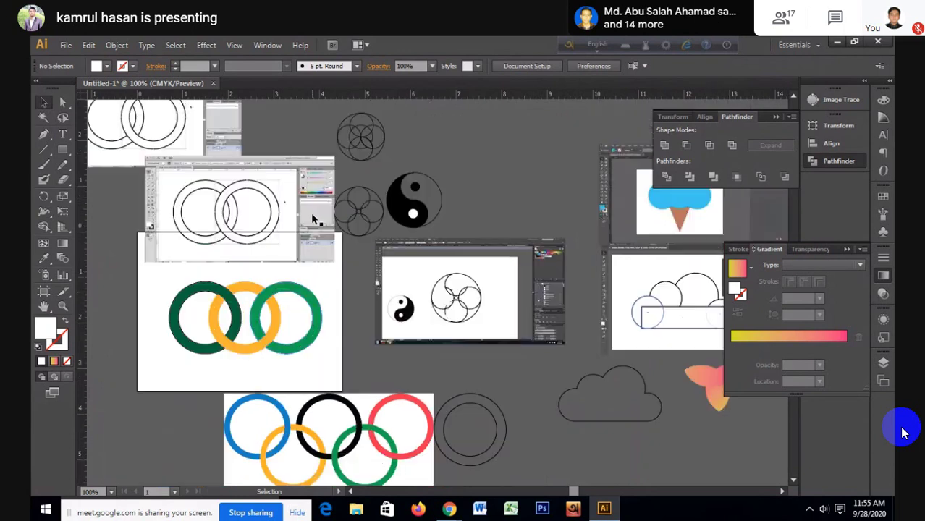
pyautogui.scroll(-1, 314, 219)
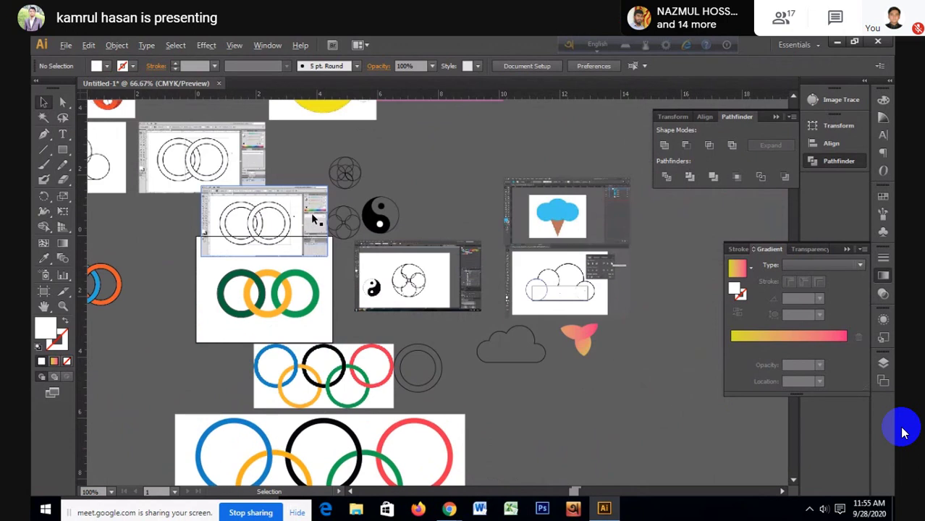
pyautogui.scroll(-1, 312, 215)
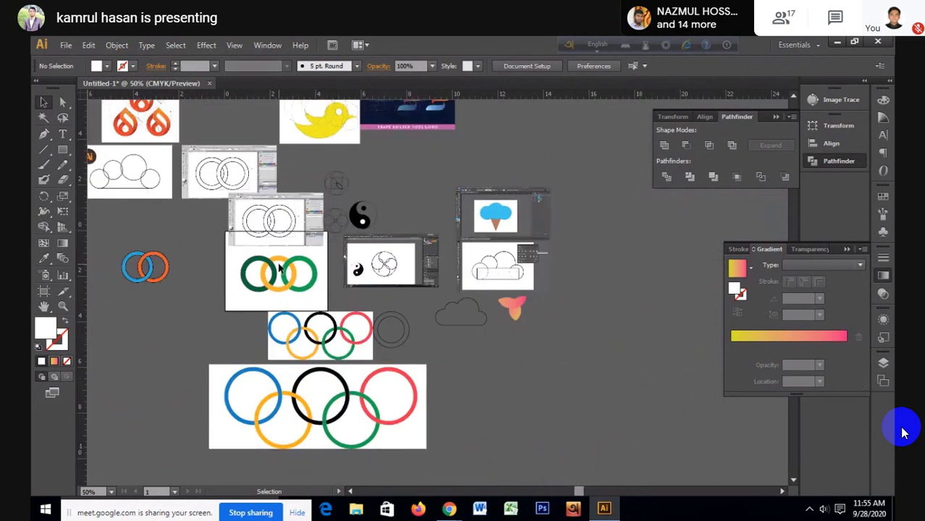
pyautogui.moveTo(320, 336); pyautogui.dragTo(509, 169)
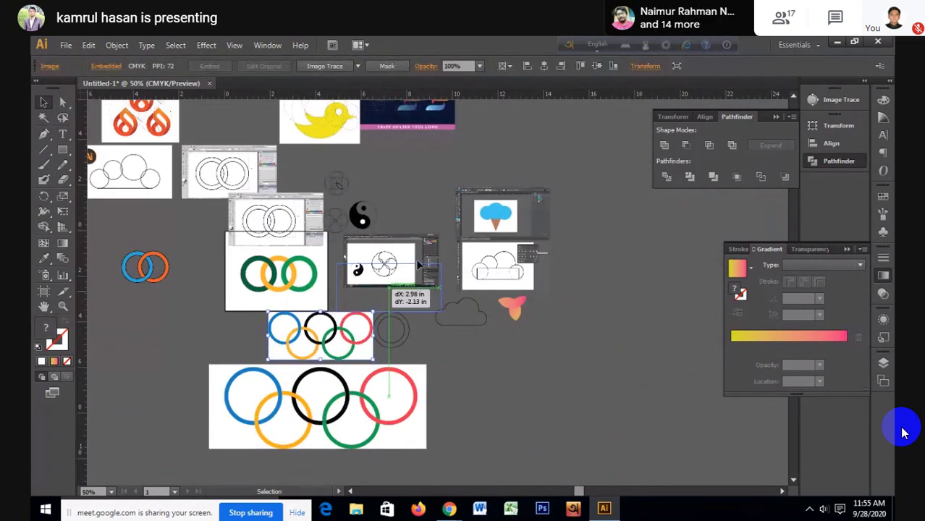
# Step: Move the yin-yang screenshot above the rings image and select the large rings artwork
pyautogui.click(386, 274)
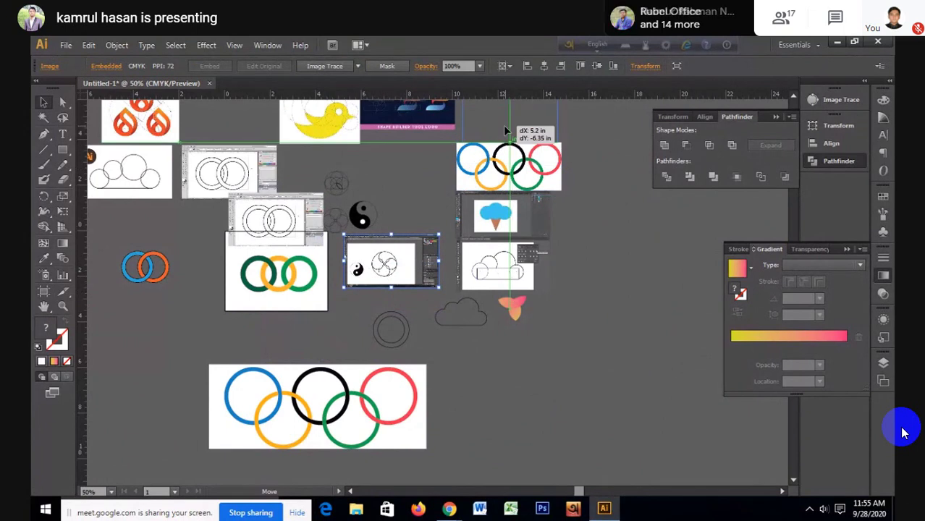
pyautogui.moveTo(385, 274); pyautogui.dragTo(502, 133)
pyautogui.moveTo(328, 379)
pyautogui.mouseDown()
pyautogui.moveTo(411, 437)
pyautogui.moveTo(382, 425)
pyautogui.mouseUp()
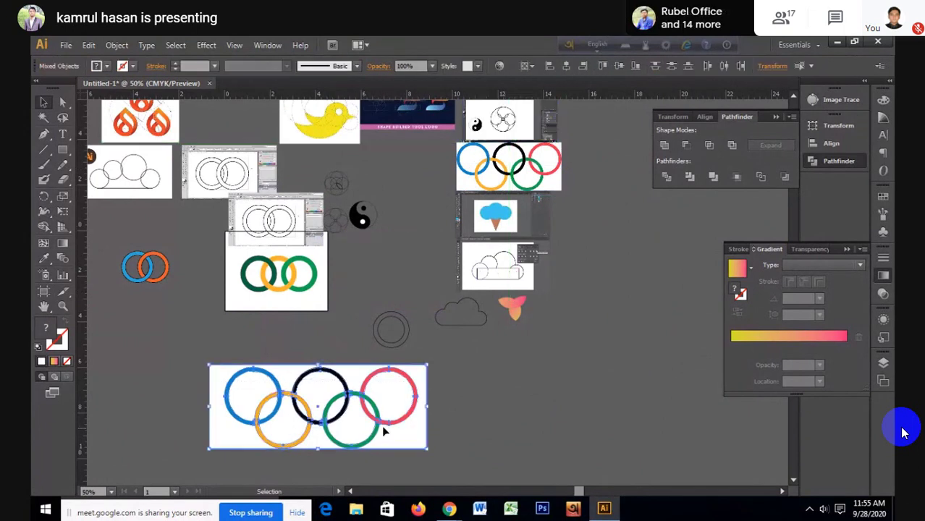
# Step: Delete the large rings and grey circle; move the two-circle screenshot to the right column
pyautogui.press('a')
pyautogui.click(340, 410)
pyautogui.press('Delete')
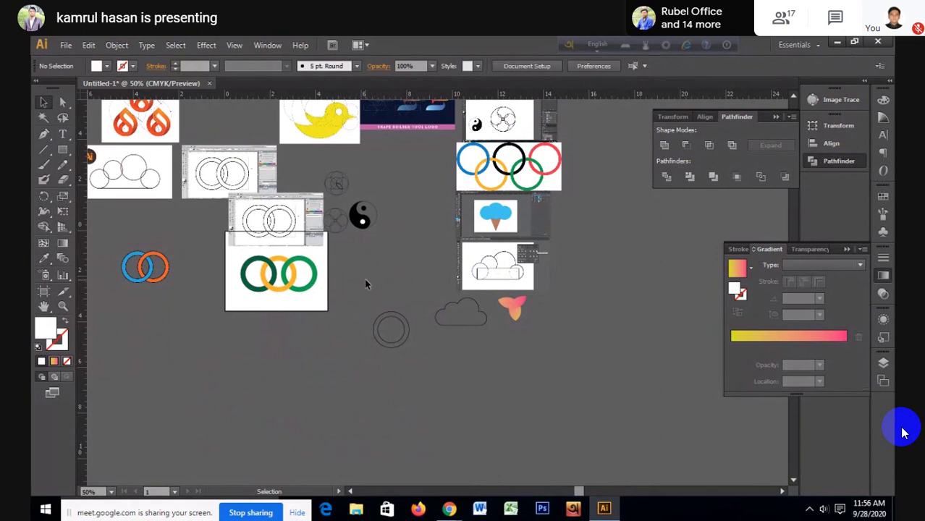
pyautogui.click(391, 313)
pyautogui.press('Delete')
pyautogui.click(281, 210)
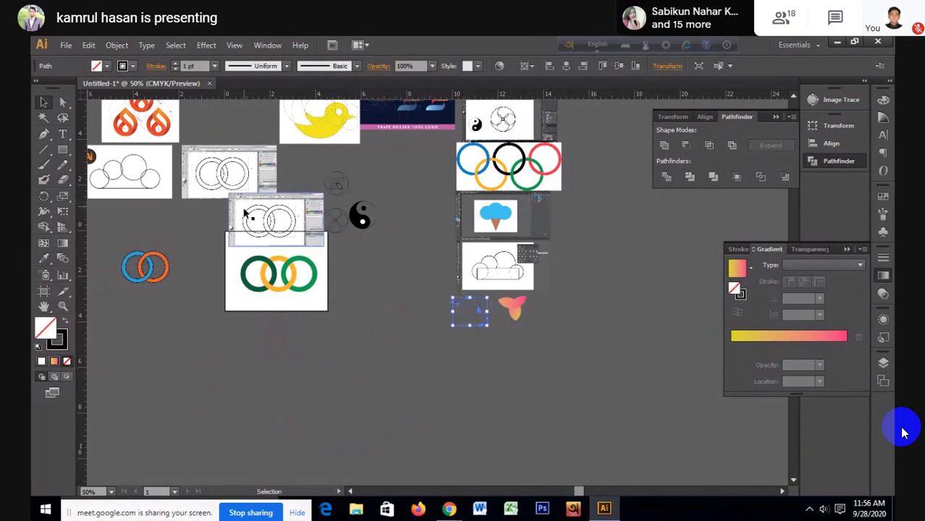
pyautogui.click(267, 227)
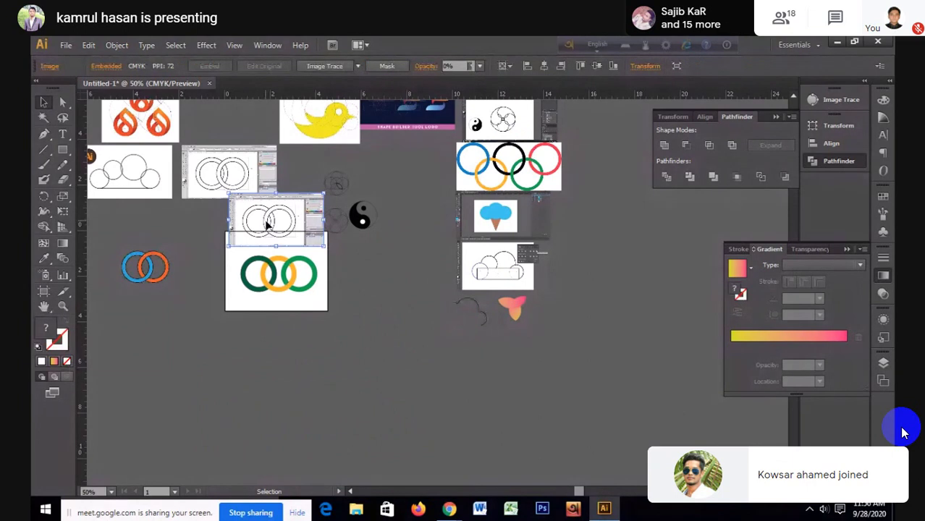
pyautogui.moveTo(266, 226); pyautogui.dragTo(491, 319)
# Step: Delete the gear, flower and yin-yang shapes, the green rings and the orange-blue rings logo
pyautogui.moveTo(313, 169); pyautogui.dragTo(396, 234)
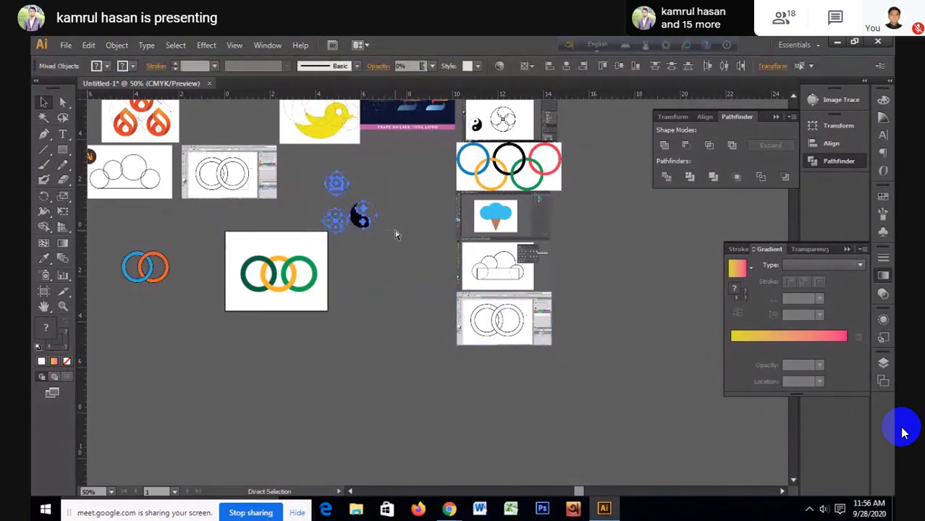
pyautogui.press('Delete')
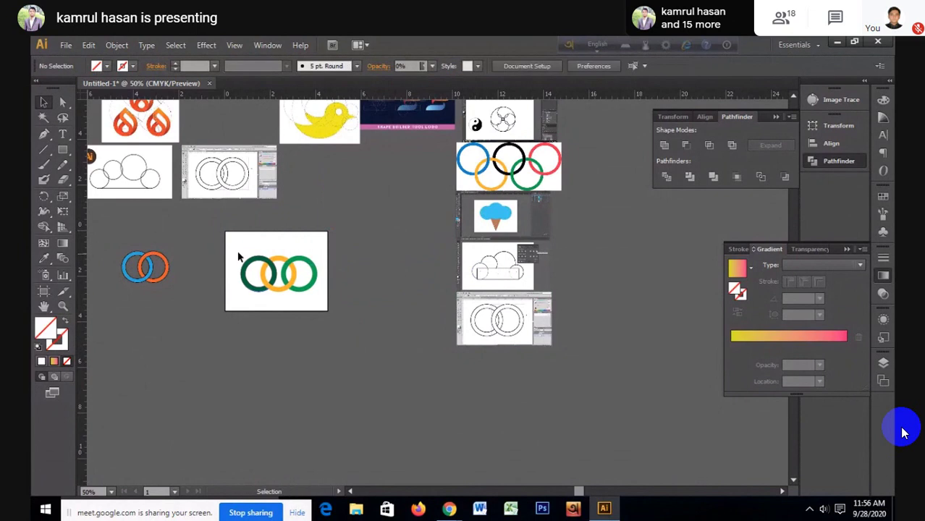
pyautogui.moveTo(221, 243); pyautogui.dragTo(332, 309)
pyautogui.press('Delete')
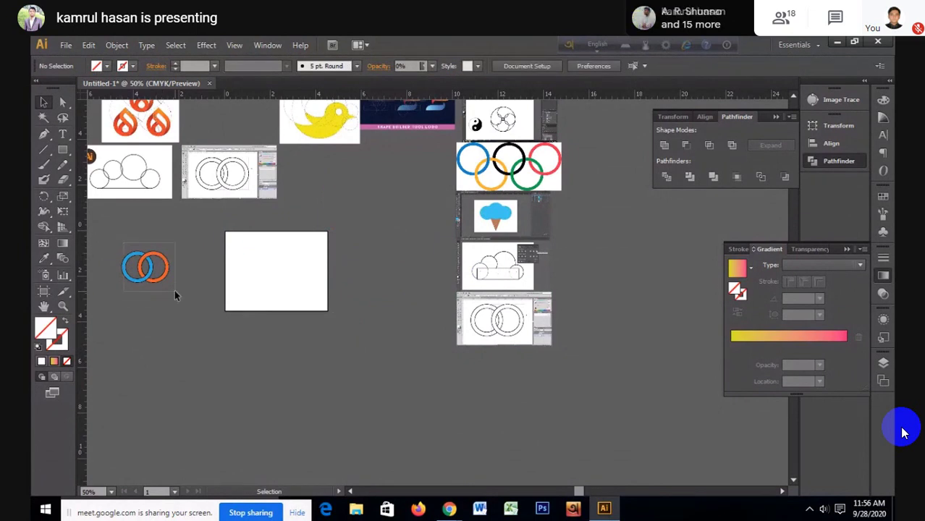
pyautogui.click(176, 294)
pyautogui.press('Delete')
# Step: Delete the two-rings and cloud-circles images; move the Shape Builder logo into the white rectangle
pyautogui.scroll(1, 195, 275)
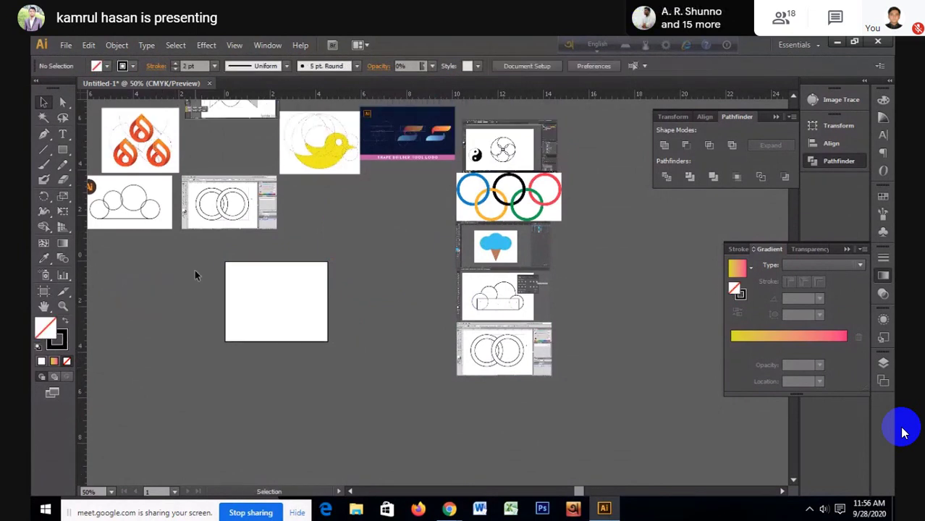
pyautogui.click(222, 203)
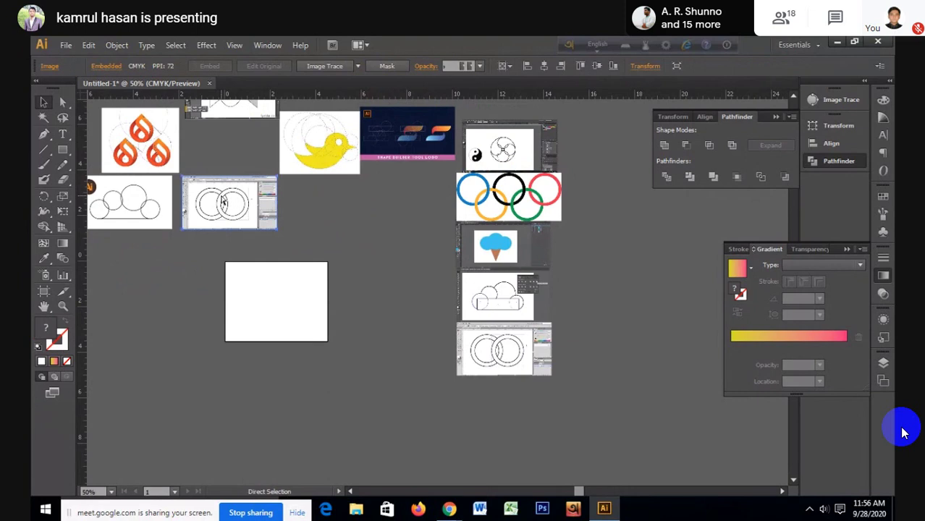
pyautogui.press('Delete')
pyautogui.click(137, 209)
pyautogui.press('Delete')
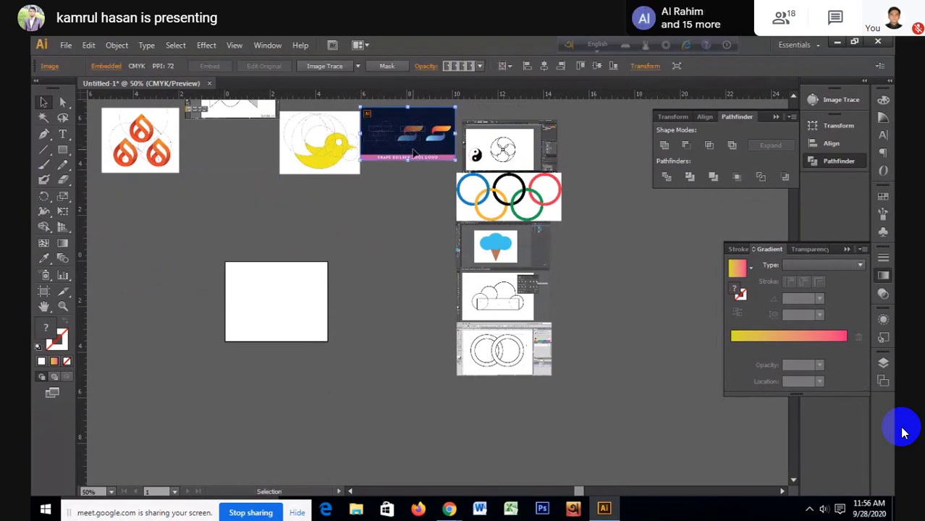
pyautogui.moveTo(422, 149)
pyautogui.mouseDown()
pyautogui.moveTo(388, 212)
pyautogui.moveTo(282, 311)
pyautogui.moveTo(239, 313)
pyautogui.mouseUp()
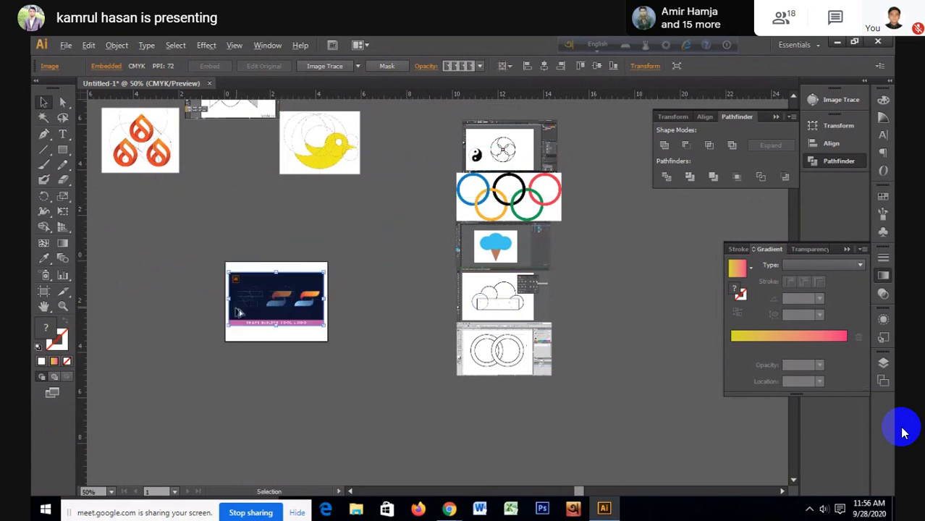
# Step: Zoom to 400% on the S logo's construction circles and bars, then pick the Rectangle Tool
pyautogui.scroll(1, 239, 313)
pyautogui.scroll(4, 239, 312)
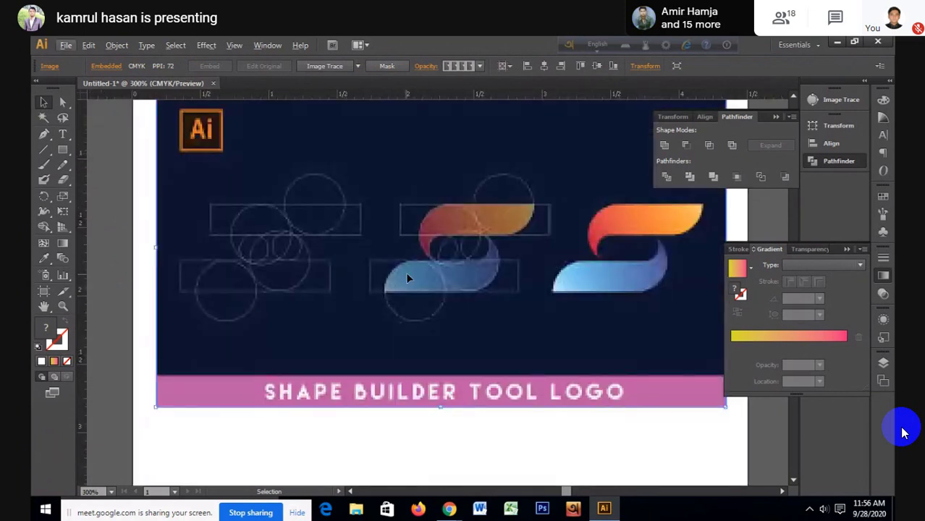
pyautogui.scroll(-1, 407, 275)
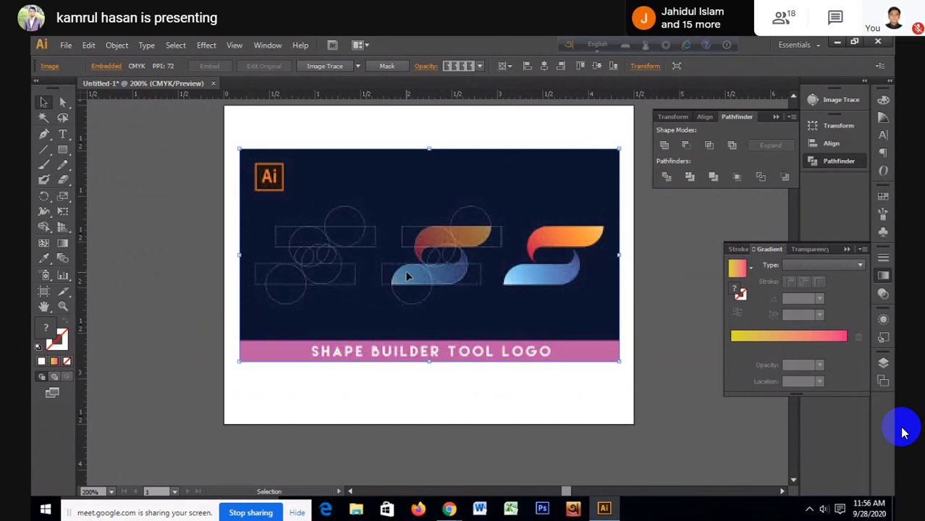
pyautogui.scroll(1, 389, 248)
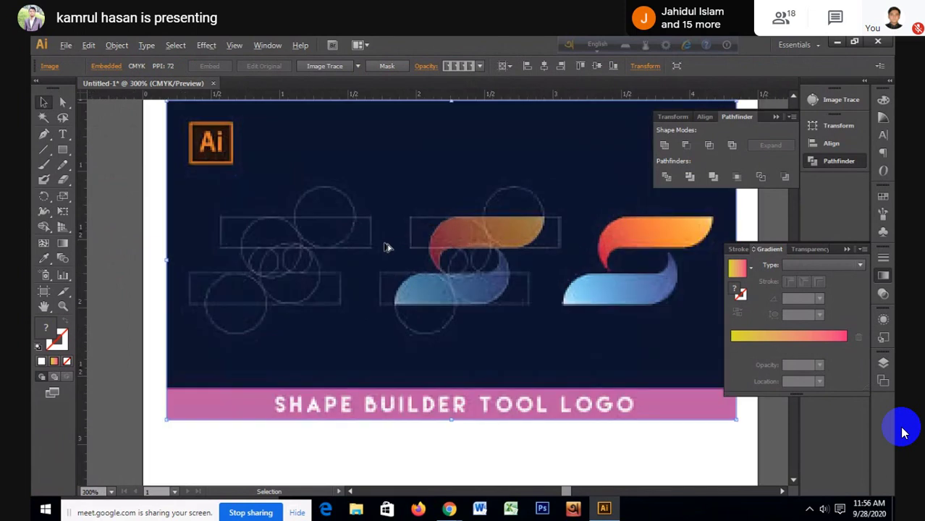
pyautogui.scroll(1, 388, 248)
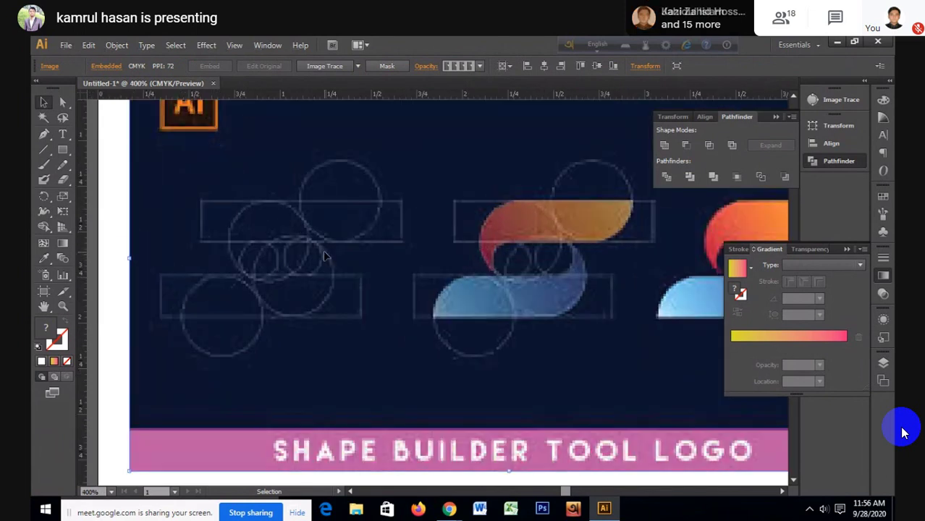
pyautogui.press('a')
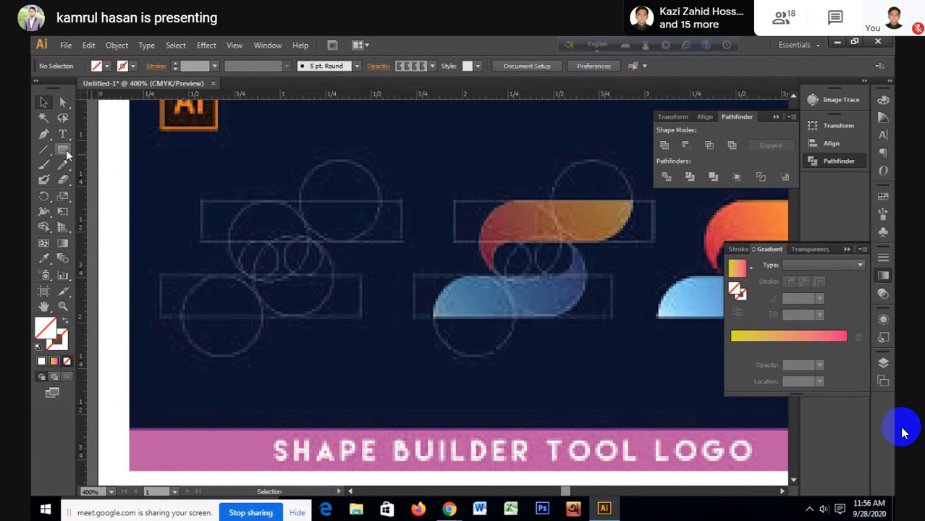
pyautogui.click(65, 150)
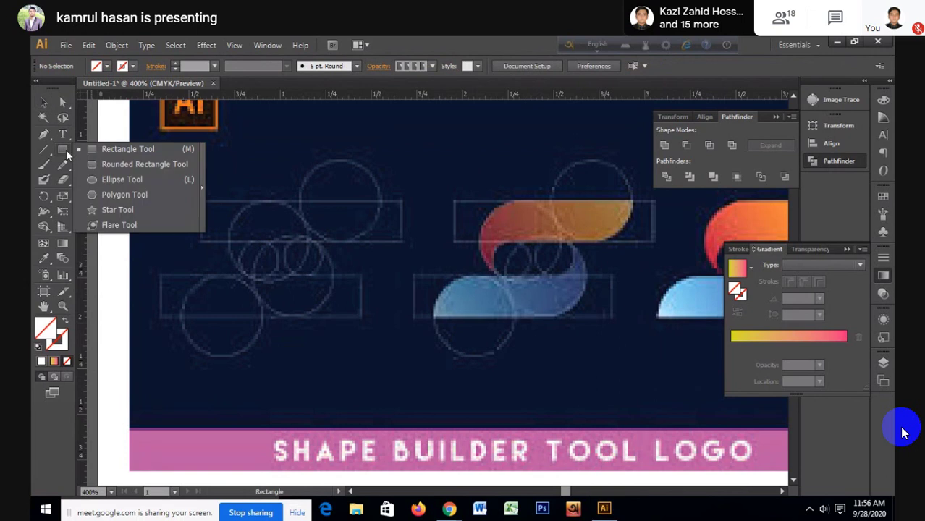
pyautogui.click(125, 150)
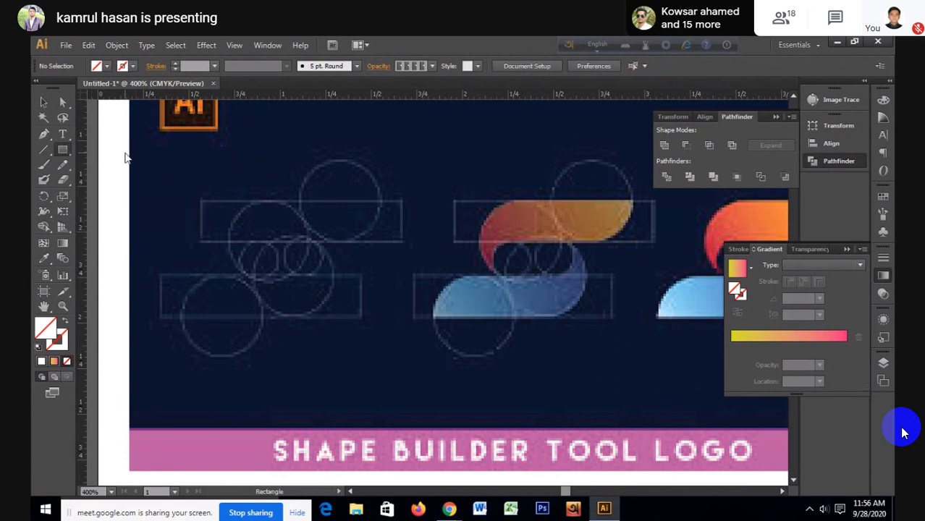
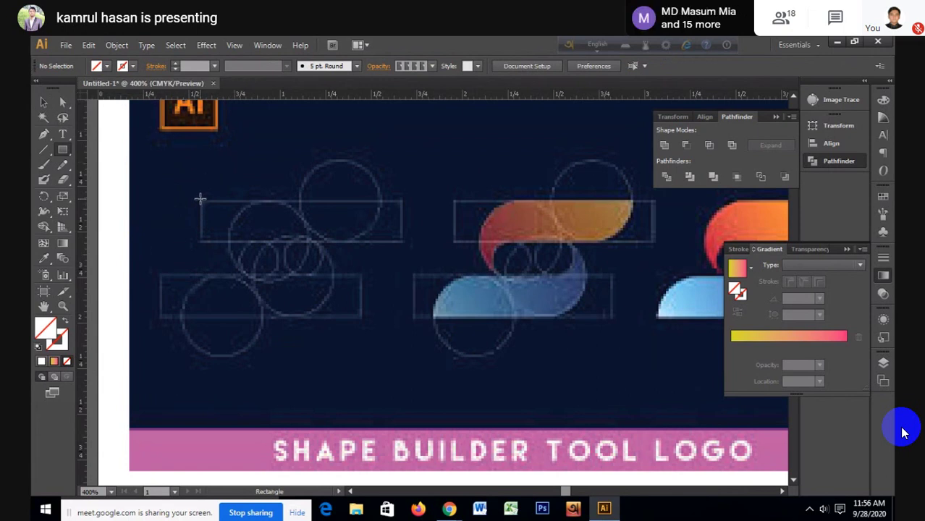
# Step: Draw a rectangle over the upper guide bar and Alt-drag a copy onto the lower bar
pyautogui.moveTo(200, 200)
pyautogui.mouseDown()
pyautogui.moveTo(330, 245)
pyautogui.moveTo(401, 243)
pyautogui.mouseUp()
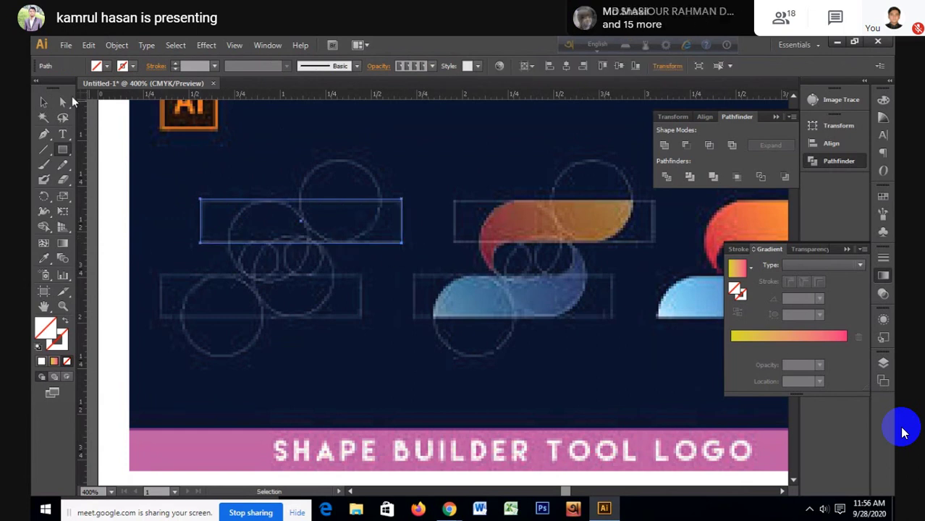
pyautogui.press('v')
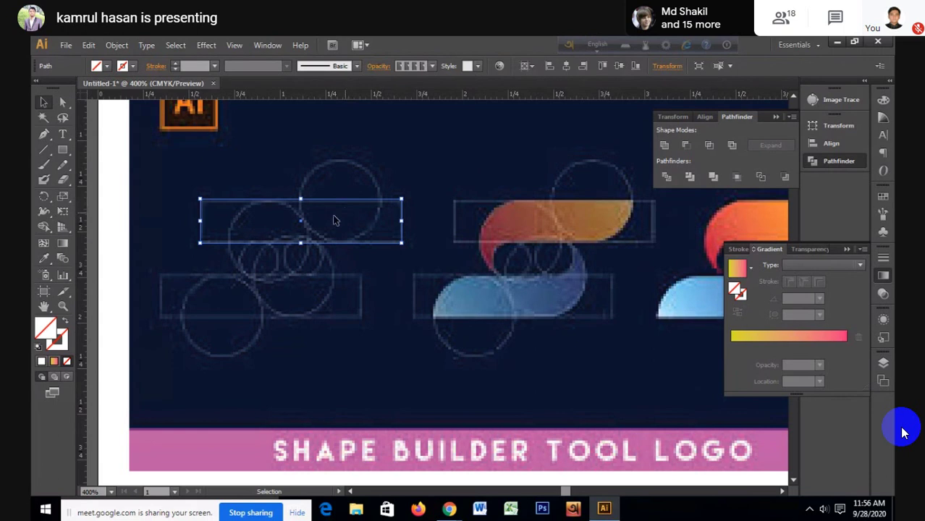
pyautogui.moveTo(305, 226); pyautogui.dragTo(263, 298)
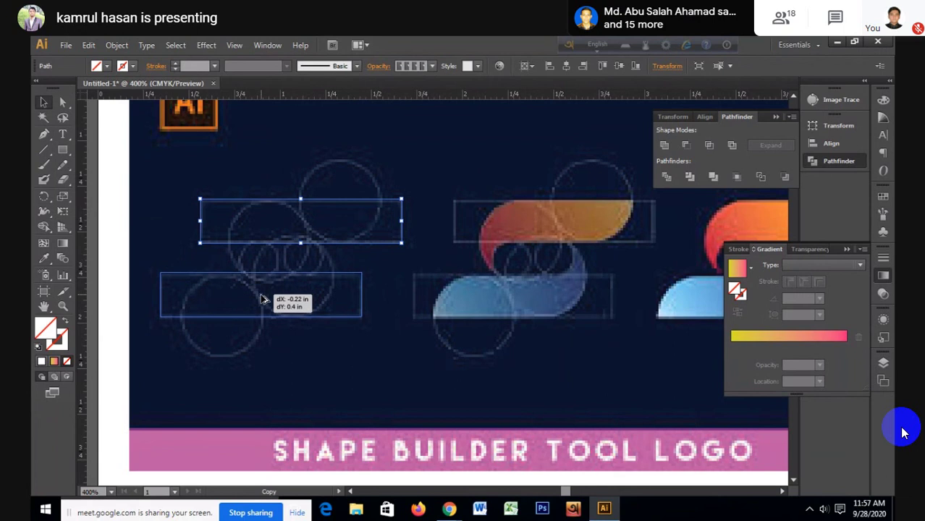
pyautogui.moveTo(263, 298); pyautogui.dragTo(261, 299)
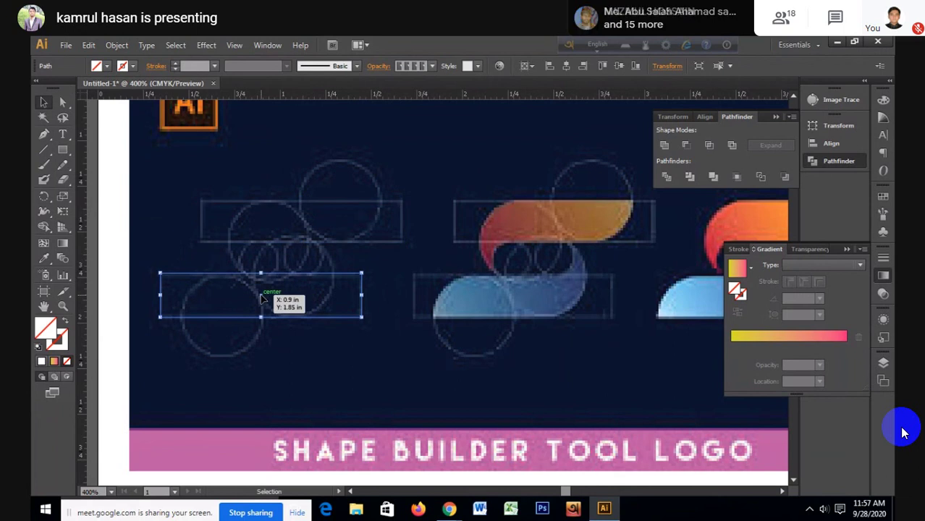
pyautogui.click(315, 360)
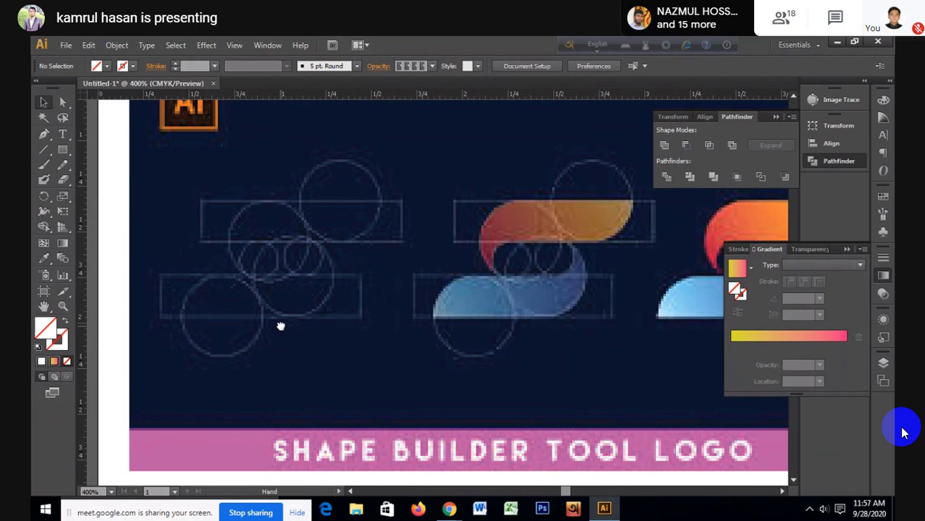
pyautogui.moveTo(283, 325); pyautogui.dragTo(377, 321)
pyautogui.keyDown('alt'); pyautogui.scroll(1, 409, 322); pyautogui.keyUp('alt')
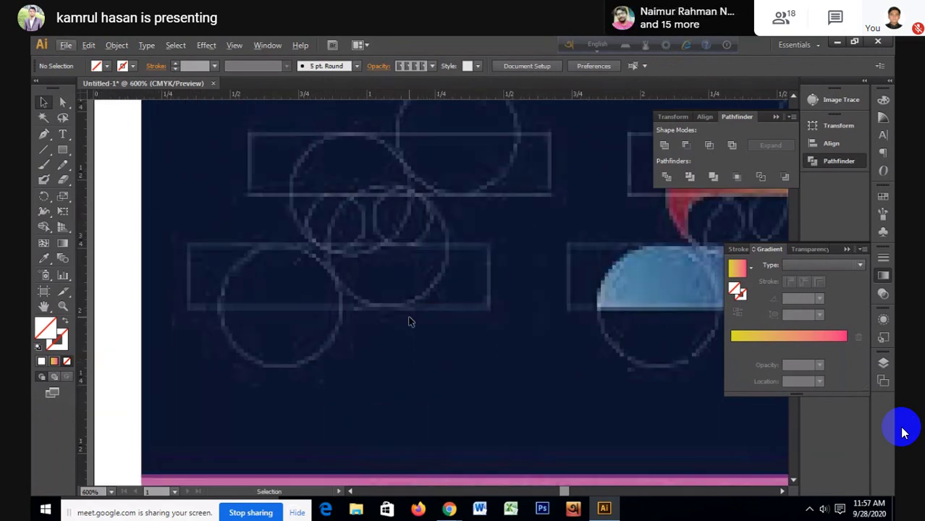
pyautogui.press('alt')
pyautogui.keyDown('alt'); pyautogui.scroll(-1, 409, 322); pyautogui.keyUp('alt')
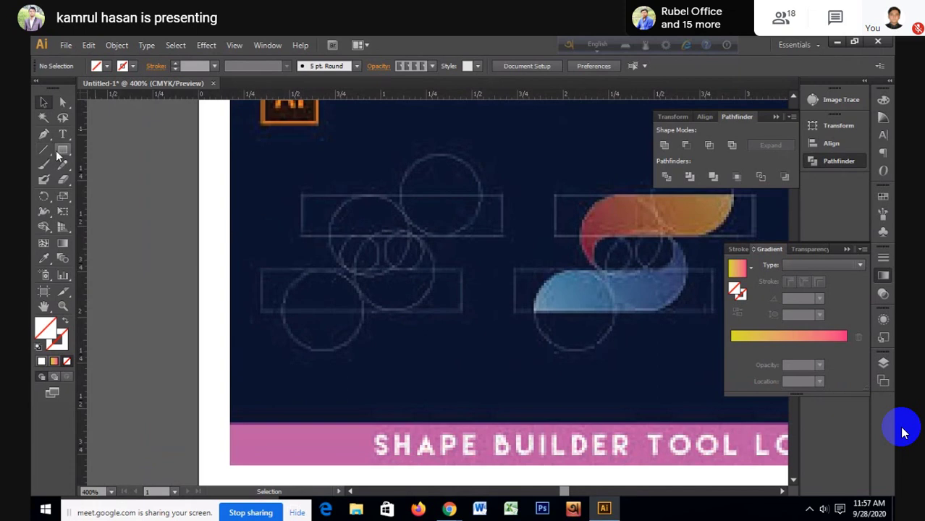
# Step: Draw a circle matching the large left guide circle and Alt-drag a copy toward the lower-left circle
pyautogui.moveTo(59, 150); pyautogui.dragTo(110, 177)
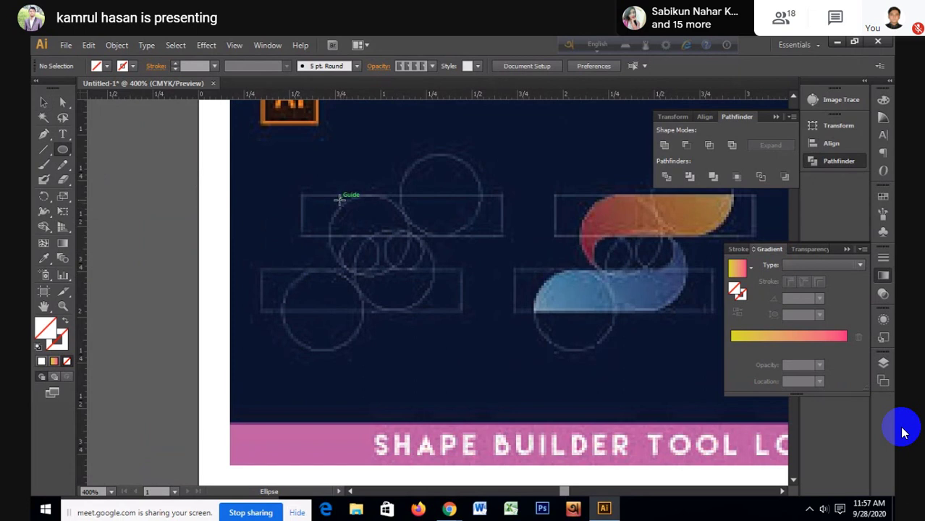
pyautogui.moveTo(339, 198)
pyautogui.mouseDown()
pyautogui.moveTo(408, 263)
pyautogui.moveTo(406, 276)
pyautogui.mouseUp()
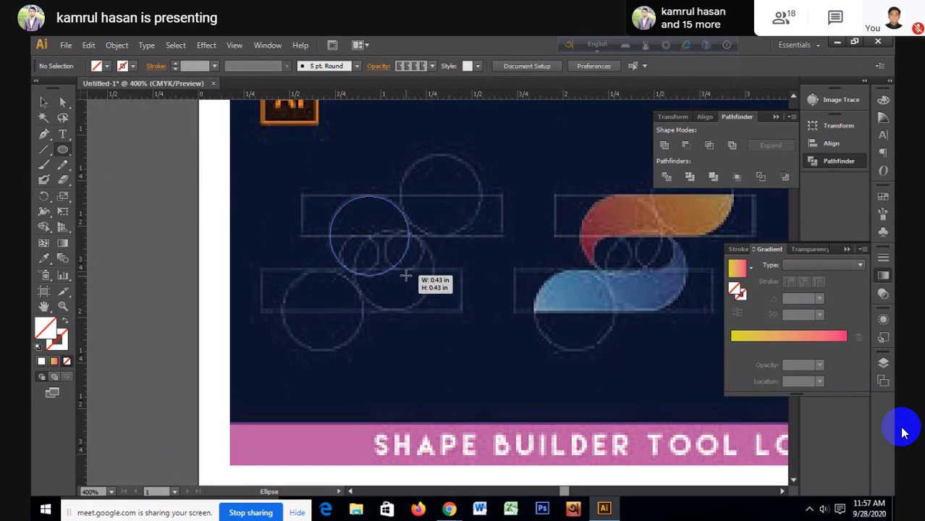
pyautogui.moveTo(406, 276); pyautogui.dragTo(406, 277)
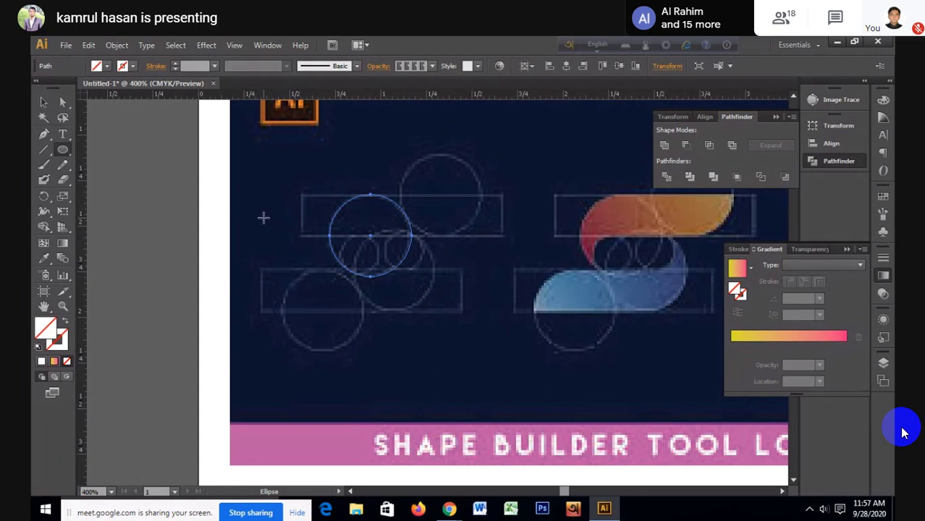
pyautogui.click(42, 102)
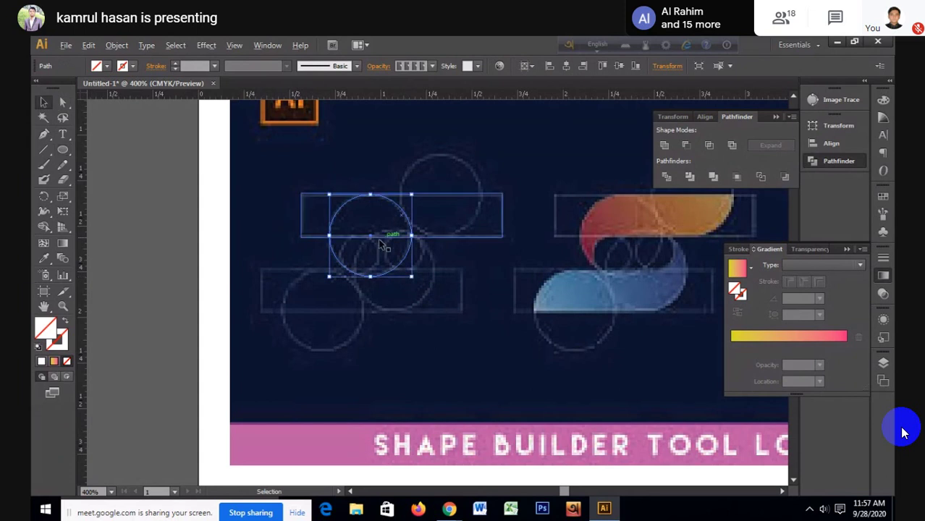
pyautogui.moveTo(379, 236)
pyautogui.mouseDown()
pyautogui.moveTo(430, 219)
pyautogui.moveTo(442, 202)
pyautogui.moveTo(407, 274)
pyautogui.moveTo(325, 313)
pyautogui.mouseUp()
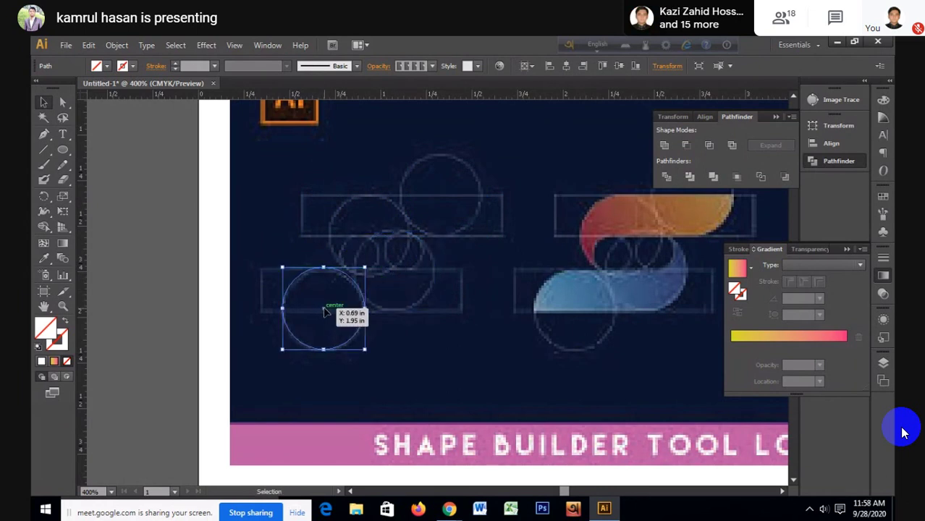
# Step: Drop the circle copy over the lower-left guide circle and zoom in on the grid
pyautogui.moveTo(325, 313); pyautogui.dragTo(325, 312)
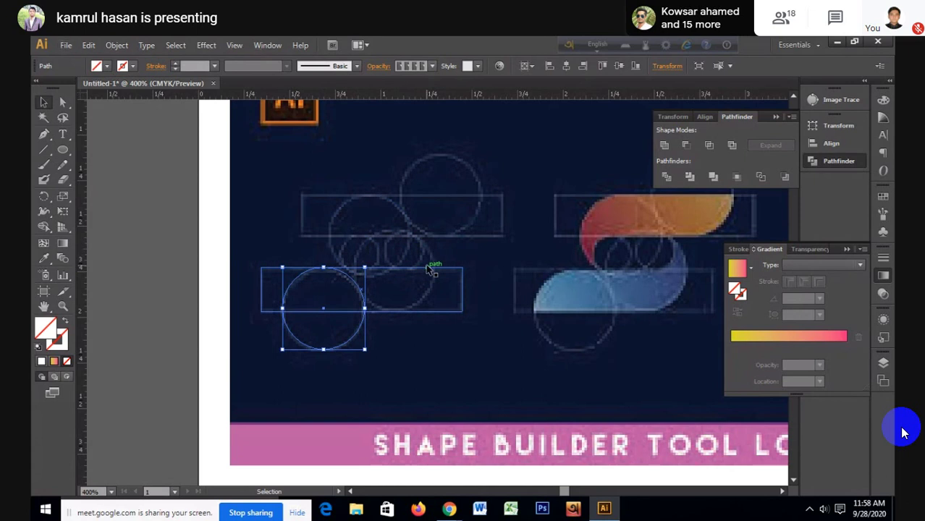
pyautogui.keyDown('alt'); pyautogui.scroll(1, 428, 270); pyautogui.keyUp('alt')
pyautogui.keyDown('alt'); pyautogui.scroll(1, 427, 268); pyautogui.keyUp('alt')
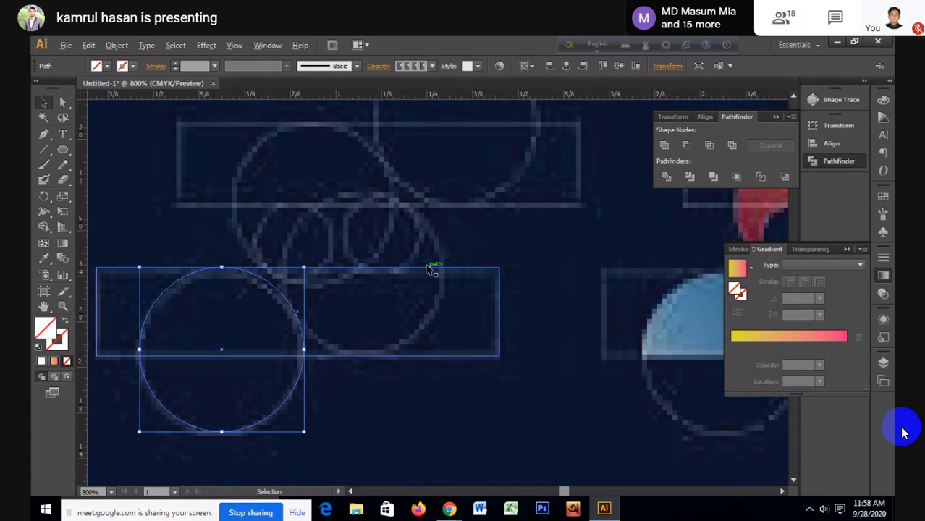
pyautogui.keyDown('alt'); pyautogui.scroll(1, 428, 270); pyautogui.keyUp('alt')
pyautogui.keyDown('alt'); pyautogui.scroll(1, 428, 269); pyautogui.keyUp('alt')
pyautogui.keyDown('alt'); pyautogui.scroll(-1, 428, 270); pyautogui.keyUp('alt')
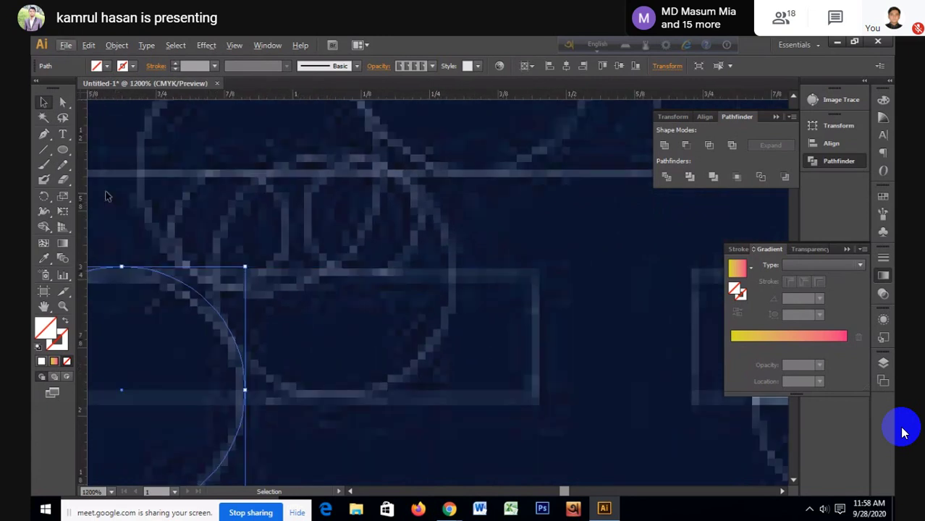
# Step: Draw a small circle over one inner guide circle and copy it onto the neighbouring one
pyautogui.press('l')
pyautogui.moveTo(191, 187); pyautogui.dragTo(291, 271)
pyautogui.click(44, 102)
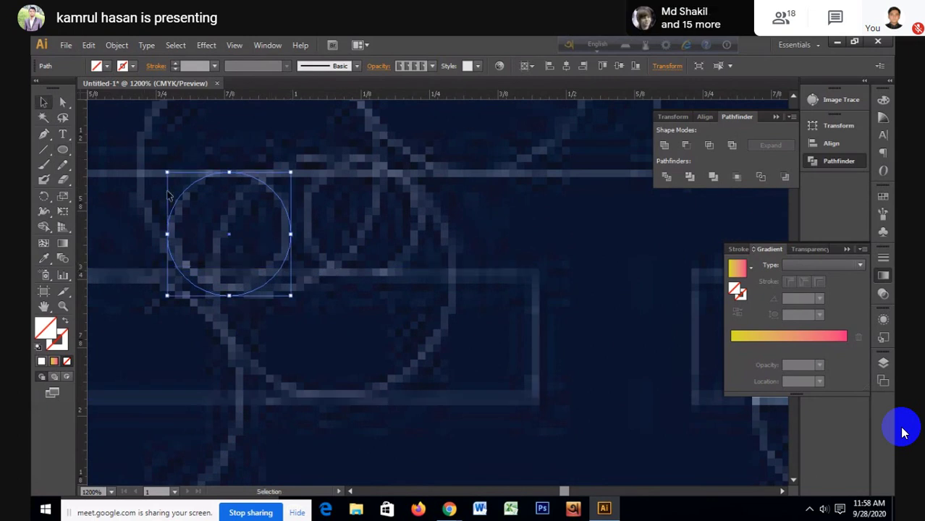
pyautogui.moveTo(243, 239)
pyautogui.mouseDown()
pyautogui.moveTo(366, 229)
pyautogui.moveTo(364, 237)
pyautogui.mouseUp()
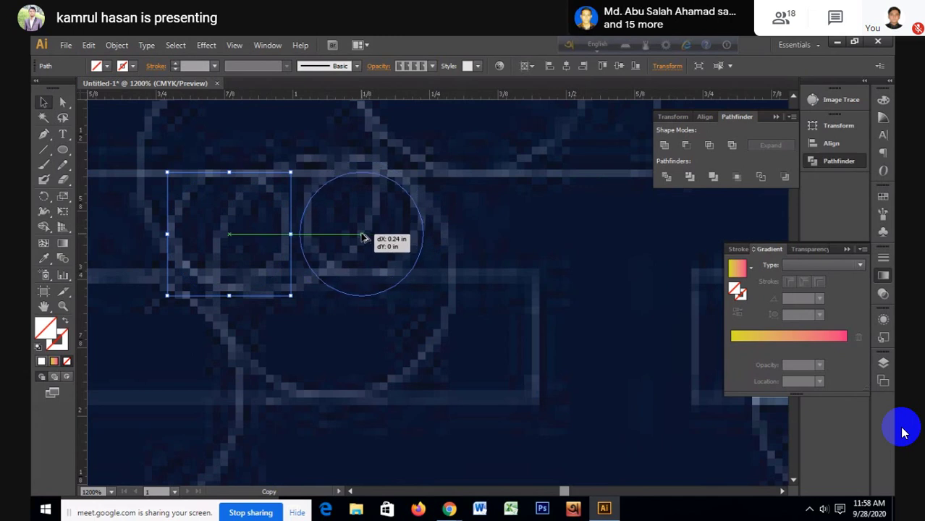
pyautogui.scroll(-1, 405, 265)
pyautogui.scroll(-3, 407, 266)
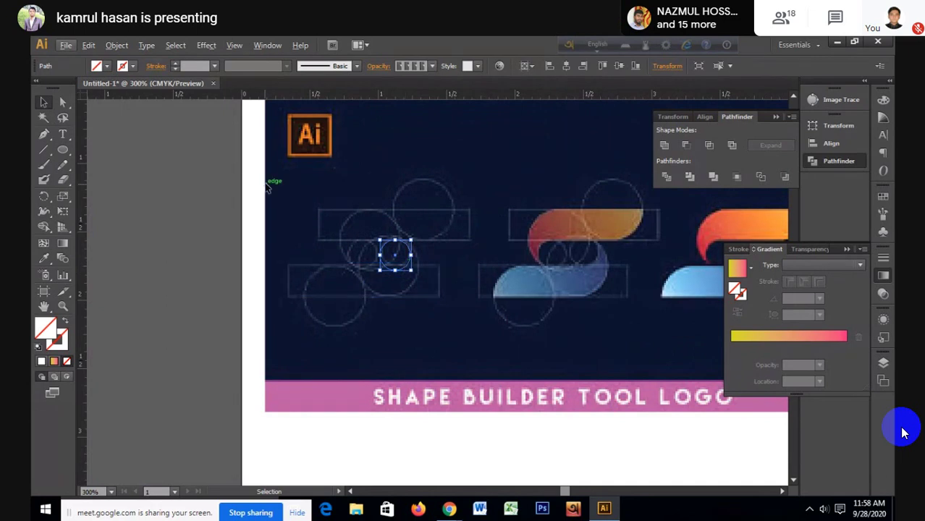
# Step: Select all the construction shapes and switch to Outline view
pyautogui.moveTo(273, 180); pyautogui.dragTo(467, 346)
pyautogui.press('a')
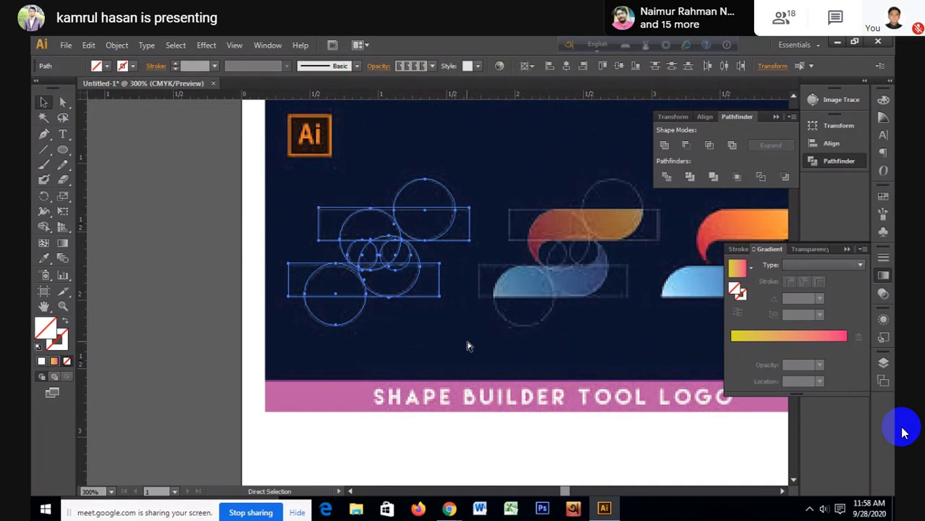
pyautogui.hotkey('ctrl', 'y')
# Step: Nudge the upper bar rectangle so its edge lines up with the top circle
pyautogui.press('v')
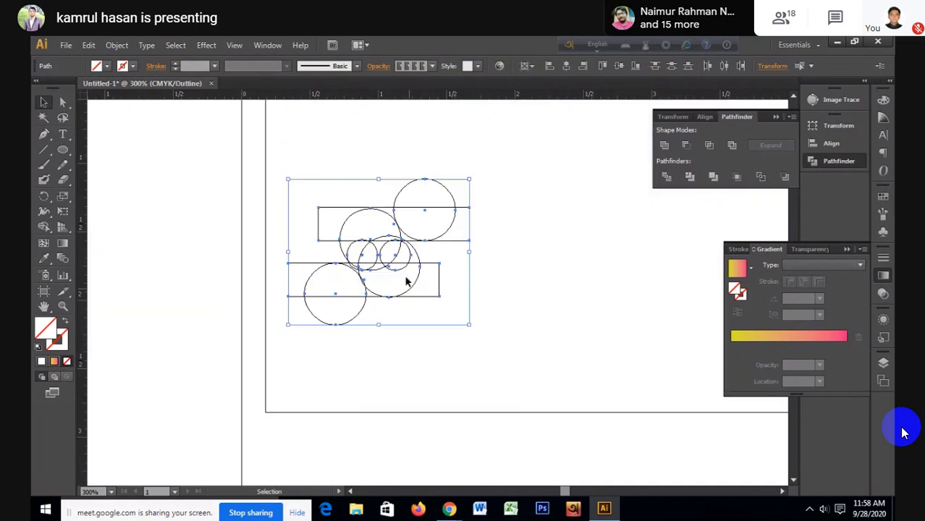
pyautogui.scroll(2, 386, 225)
pyautogui.scroll(1, 386, 225)
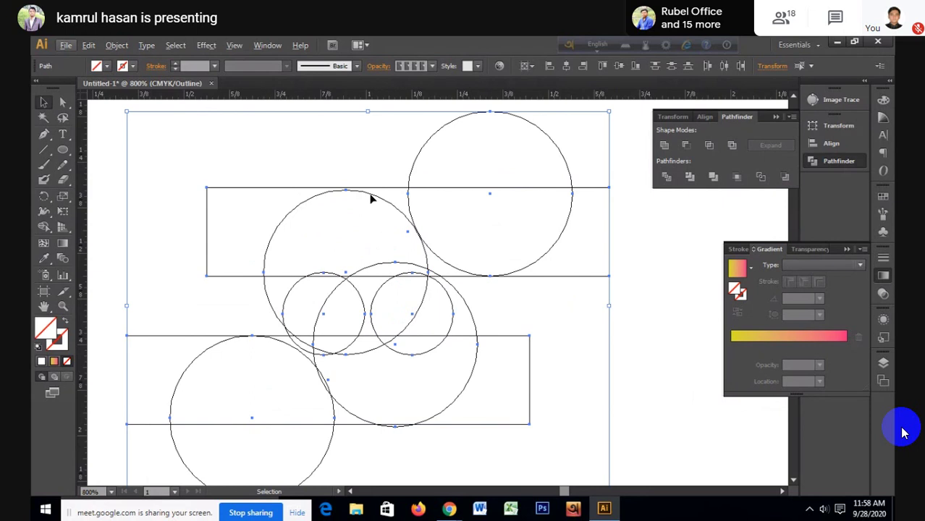
pyautogui.scroll(1, 356, 163)
pyautogui.click(357, 168)
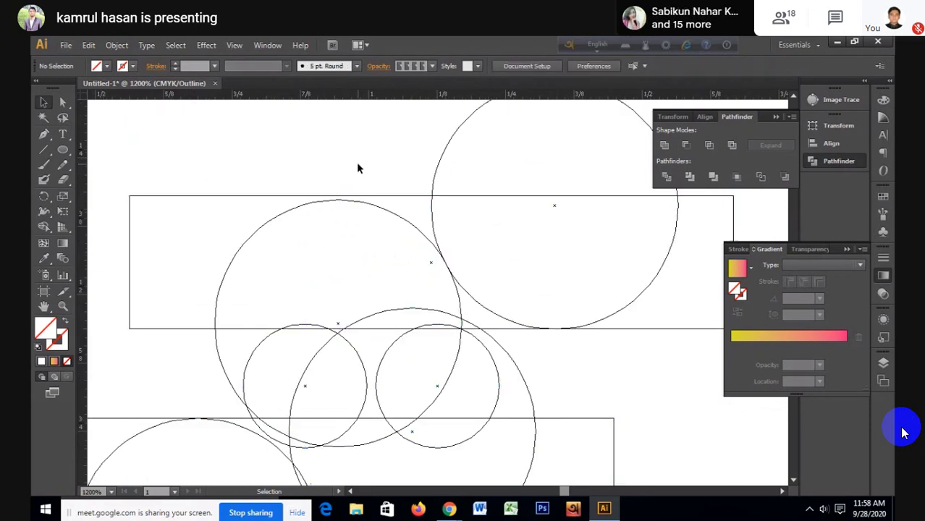
pyautogui.click(396, 197)
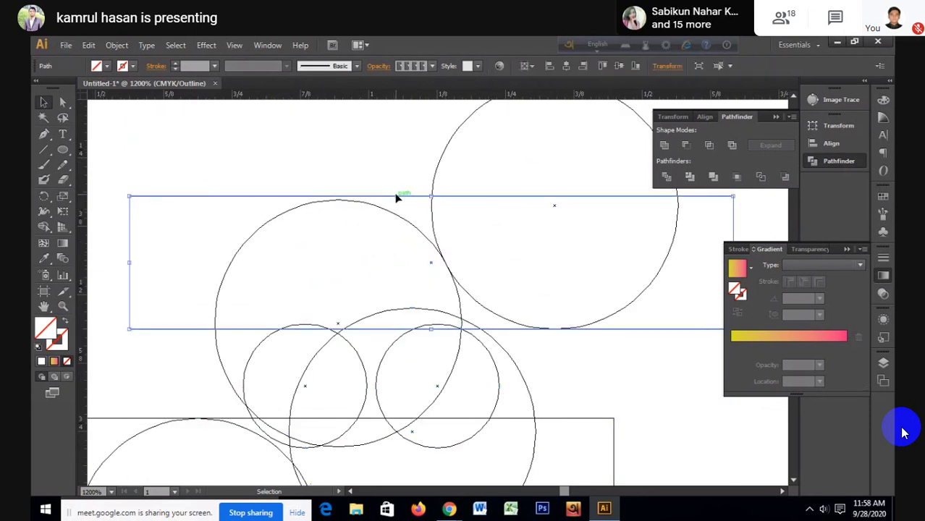
pyautogui.moveTo(396, 197); pyautogui.dragTo(408, 202)
pyautogui.click(397, 182)
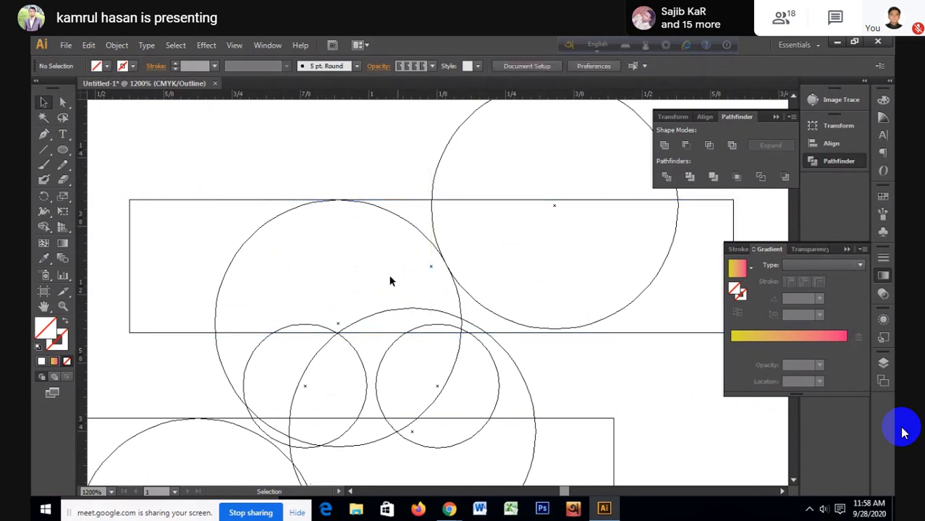
# Step: Shift the upper-right circle slightly so it meets the bar
pyautogui.scroll(3, 337, 333)
pyautogui.scroll(2, 359, 338)
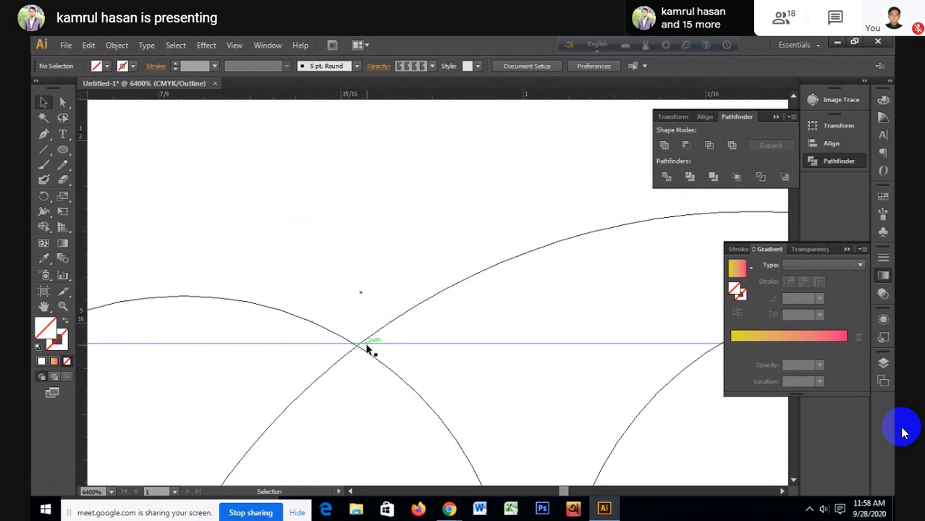
pyautogui.scroll(-1, 371, 348)
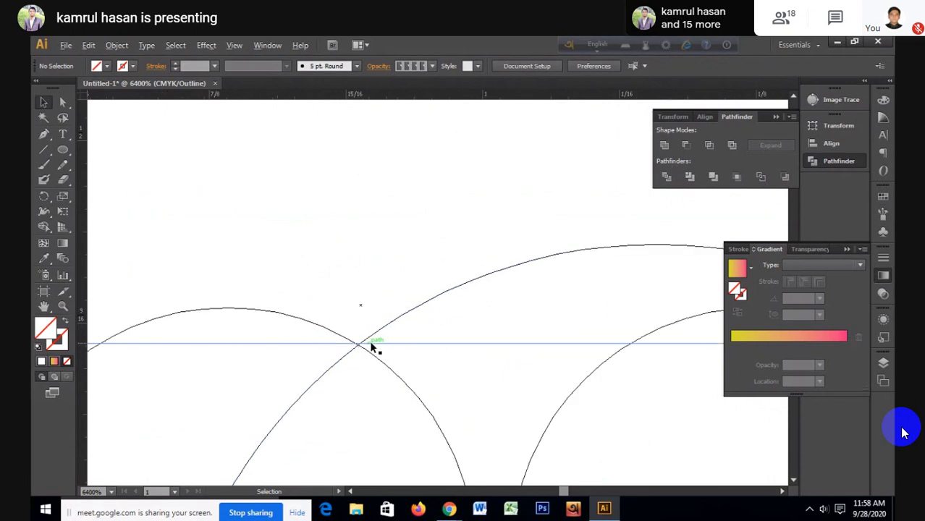
pyautogui.scroll(-3, 372, 348)
pyautogui.scroll(-1, 371, 347)
pyautogui.scroll(-1, 371, 347)
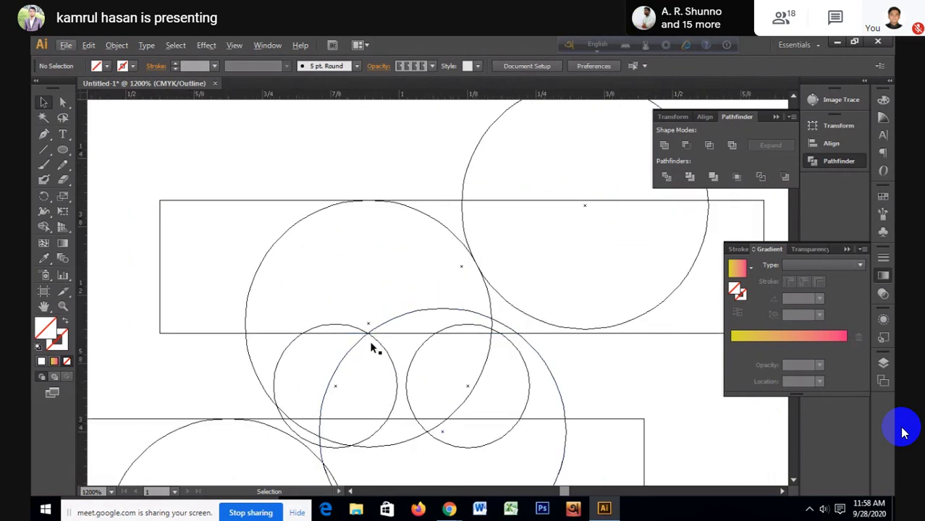
pyautogui.scroll(-1, 371, 348)
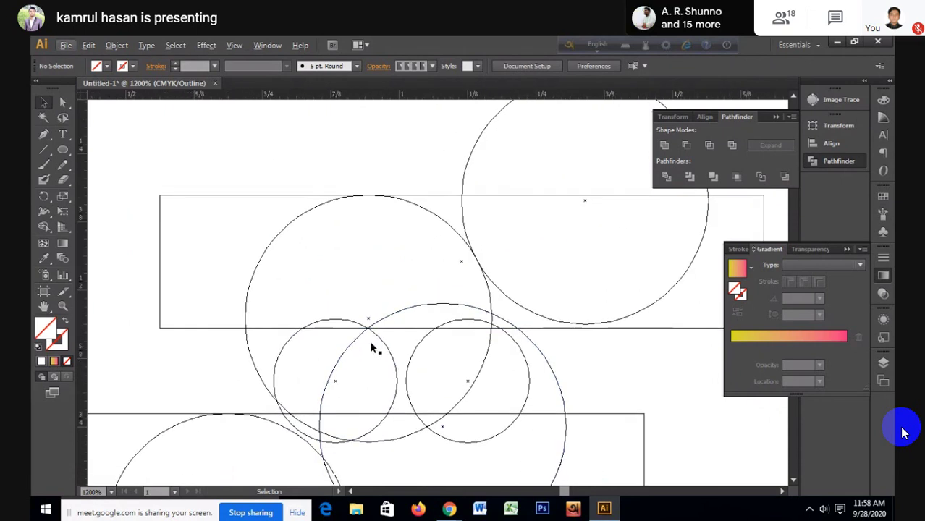
pyautogui.click(627, 320)
pyautogui.moveTo(625, 320); pyautogui.dragTo(628, 325)
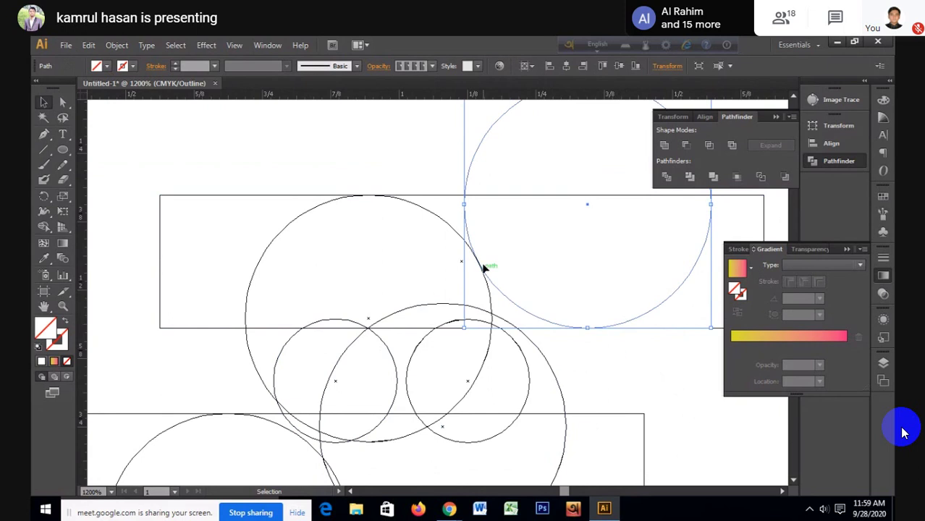
pyautogui.scroll(4, 481, 262)
pyautogui.scroll(-4, 520, 266)
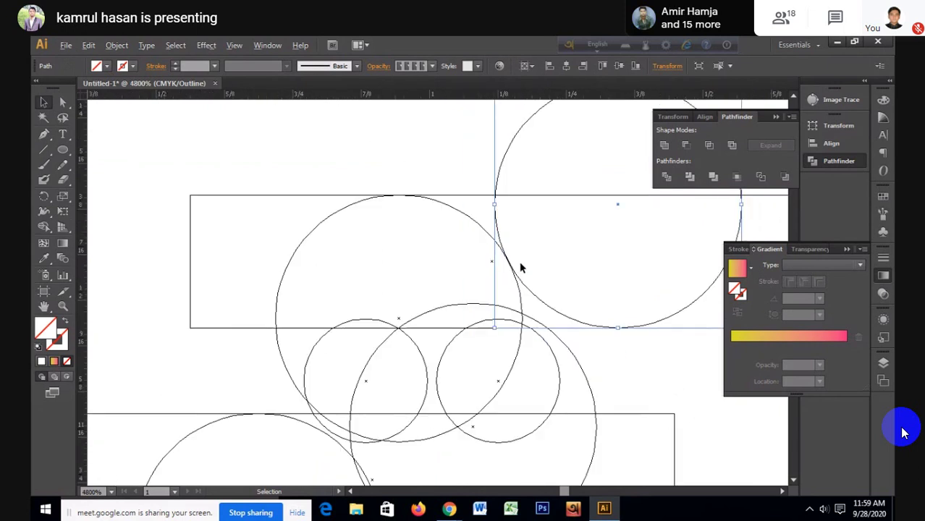
pyautogui.scroll(-5, 519, 268)
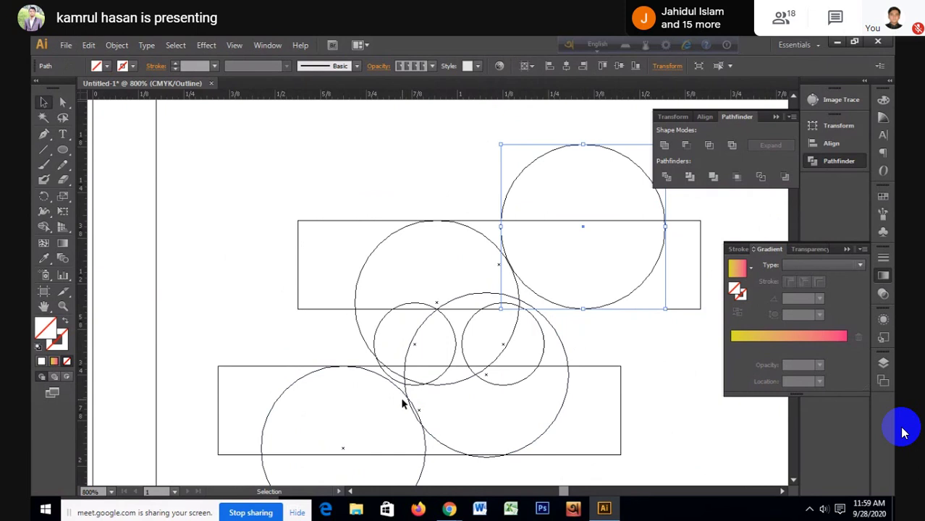
pyautogui.scroll(-3, 402, 403)
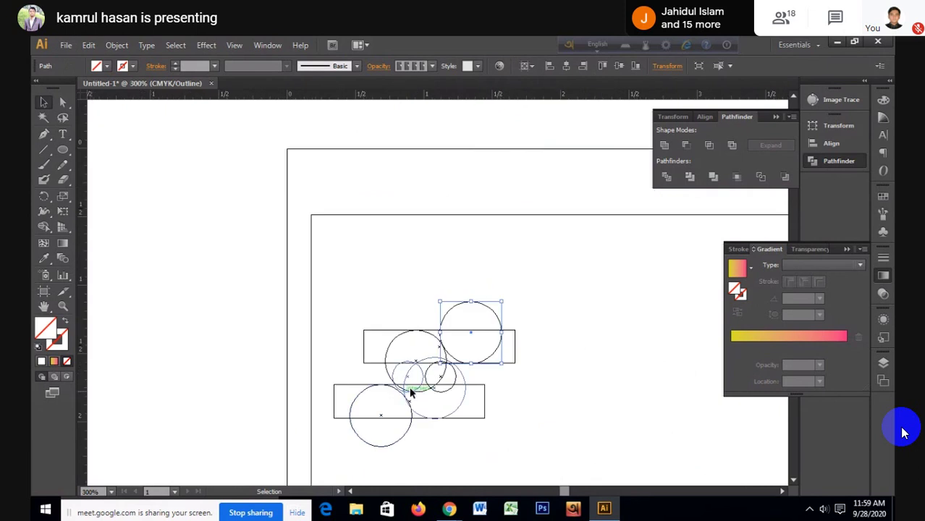
# Step: Return to Preview, select all construction shapes, and merge the top circle region with Shape Builder
pyautogui.hotkey('ctrl', 'y')
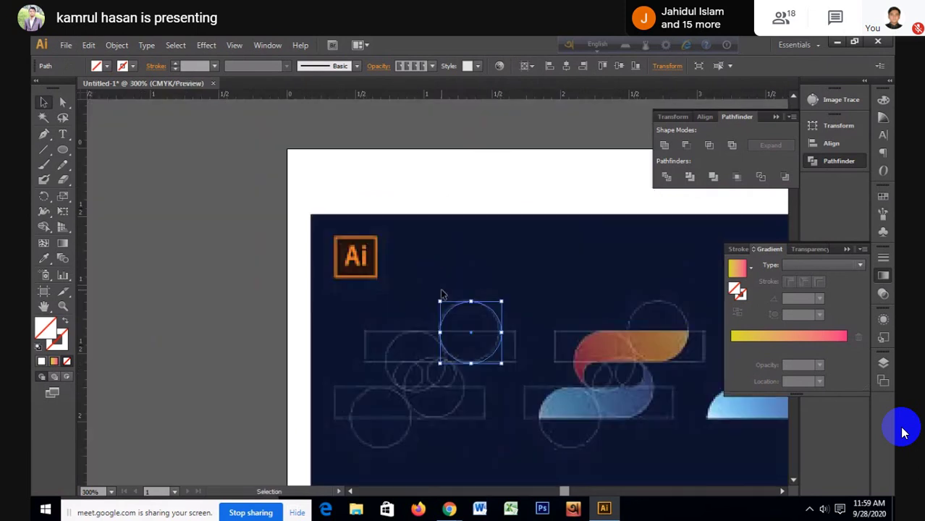
pyautogui.moveTo(343, 305)
pyautogui.mouseDown()
pyautogui.moveTo(437, 405)
pyautogui.moveTo(496, 439)
pyautogui.moveTo(310, 287)
pyautogui.mouseUp()
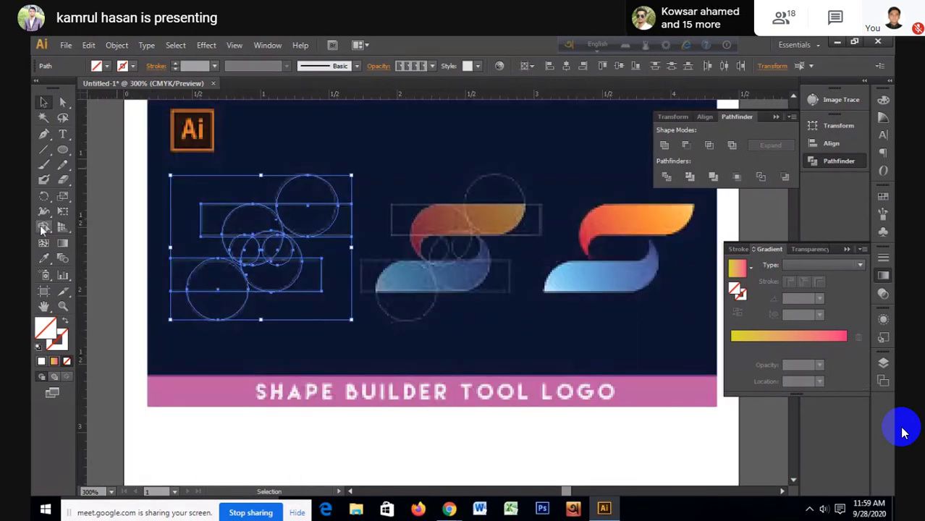
pyautogui.click(43, 227)
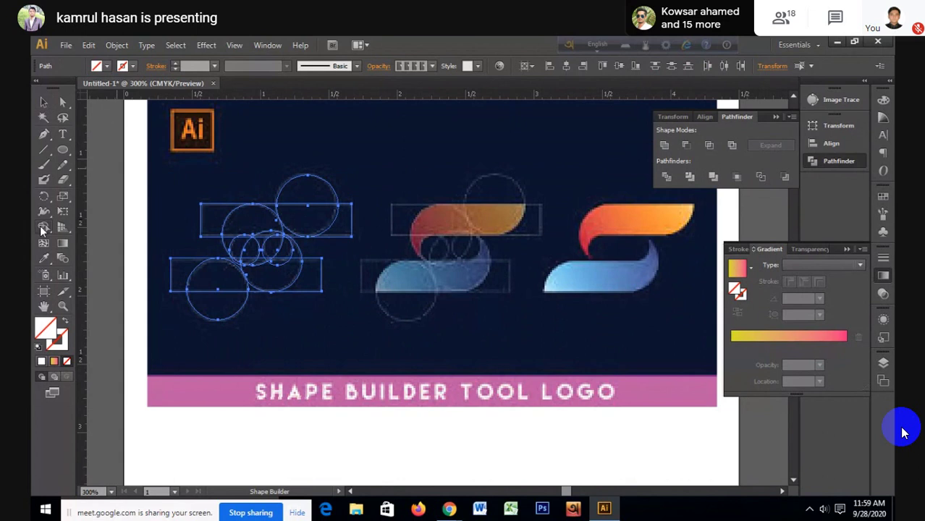
pyautogui.click(305, 224)
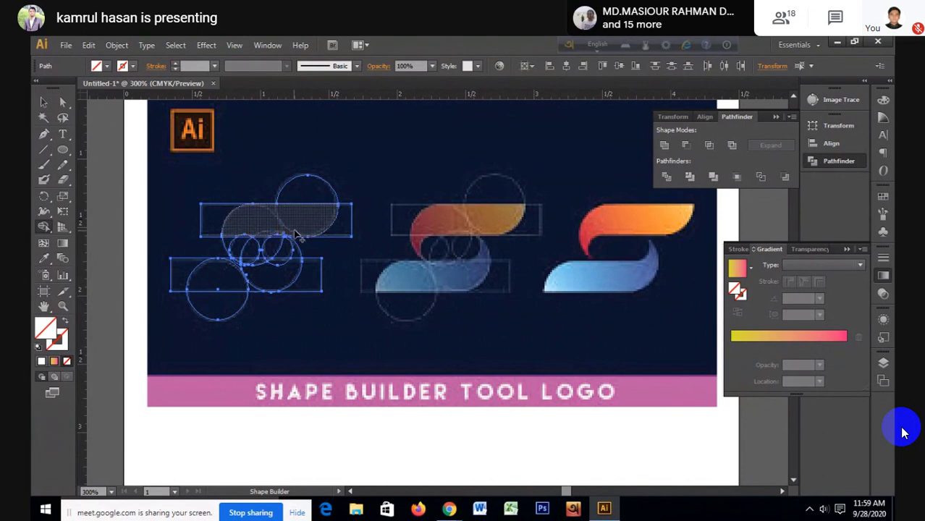
# Step: Merge the upper overlapping regions into one shape and the lower half-circle with its rectangle
pyautogui.scroll(5, 268, 238)
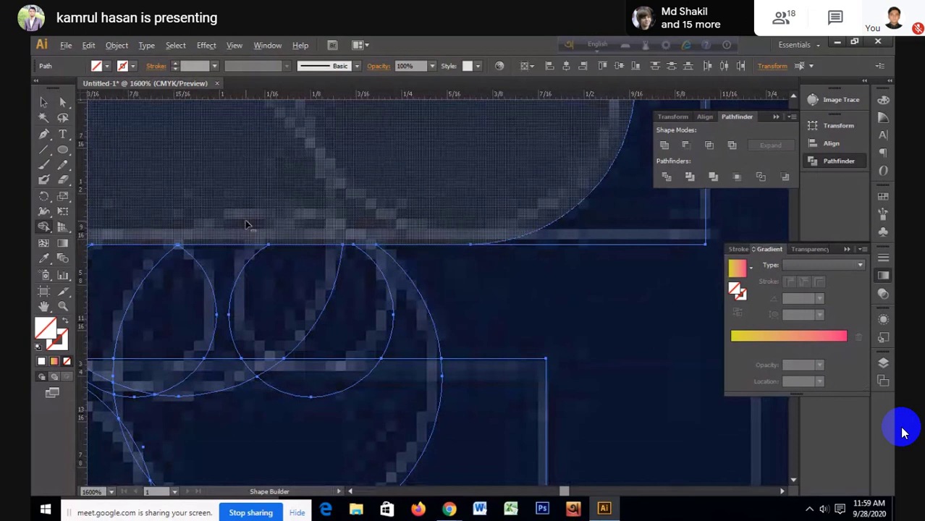
pyautogui.scroll(-5, 246, 225)
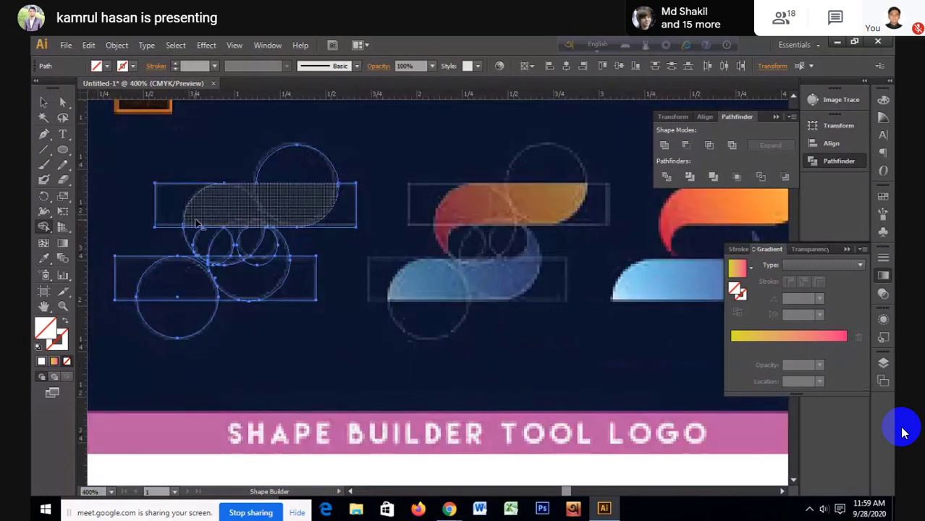
pyautogui.scroll(3, 196, 222)
pyautogui.scroll(1, 193, 231)
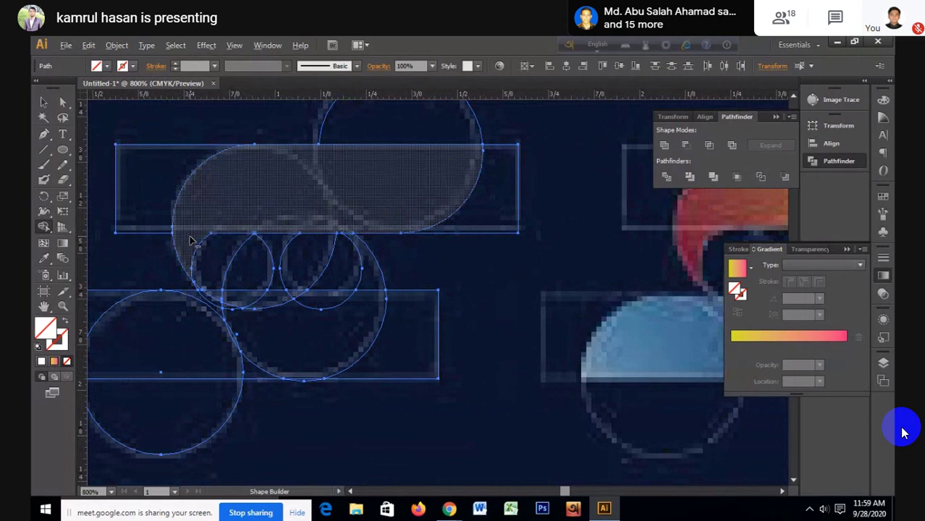
pyautogui.scroll(-1, 194, 241)
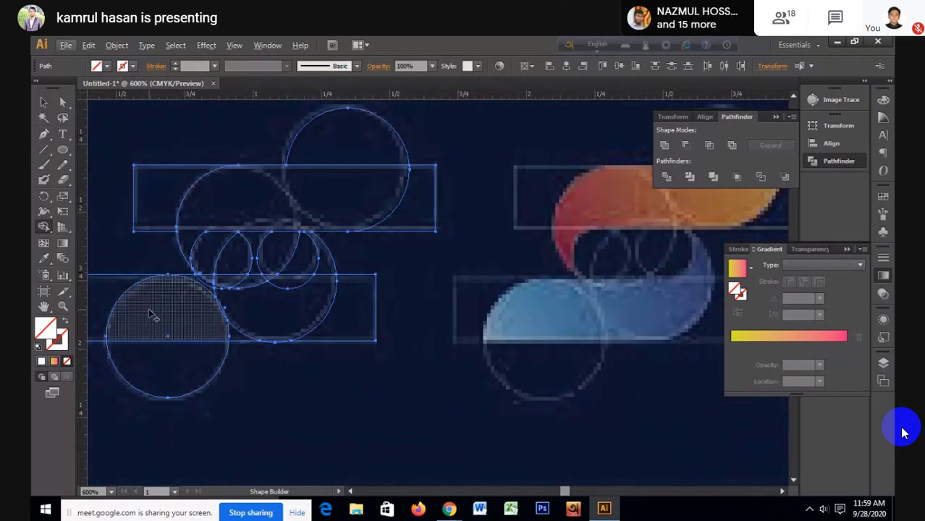
pyautogui.scroll(2, 152, 297)
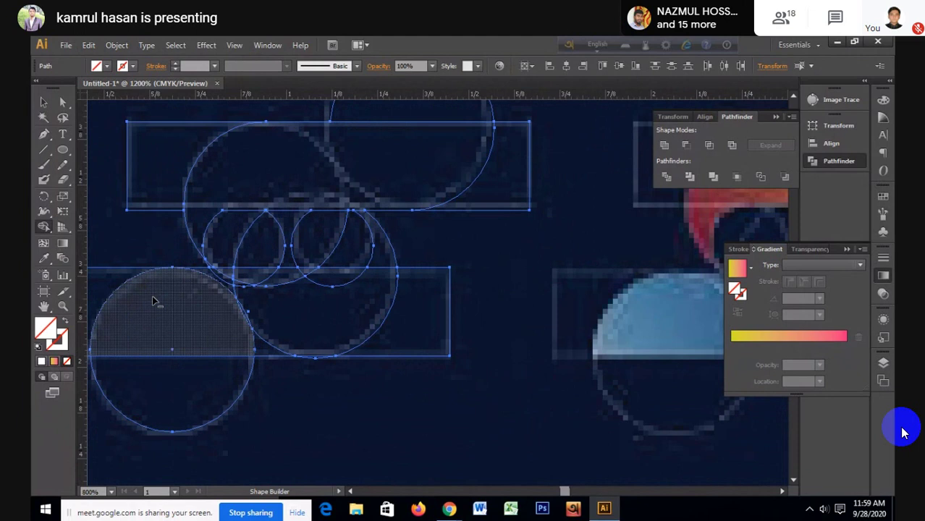
pyautogui.scroll(1, 152, 296)
pyautogui.moveTo(206, 255)
pyautogui.mouseDown()
pyautogui.moveTo(300, 242)
pyautogui.moveTo(333, 255)
pyautogui.moveTo(330, 298)
pyautogui.mouseUp()
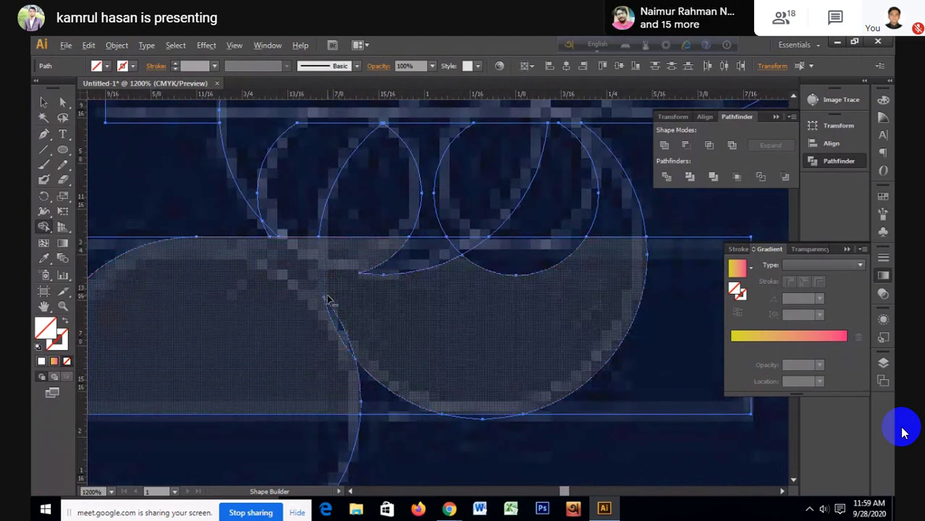
pyautogui.scroll(-1, 327, 299)
pyautogui.scroll(-1, 324, 299)
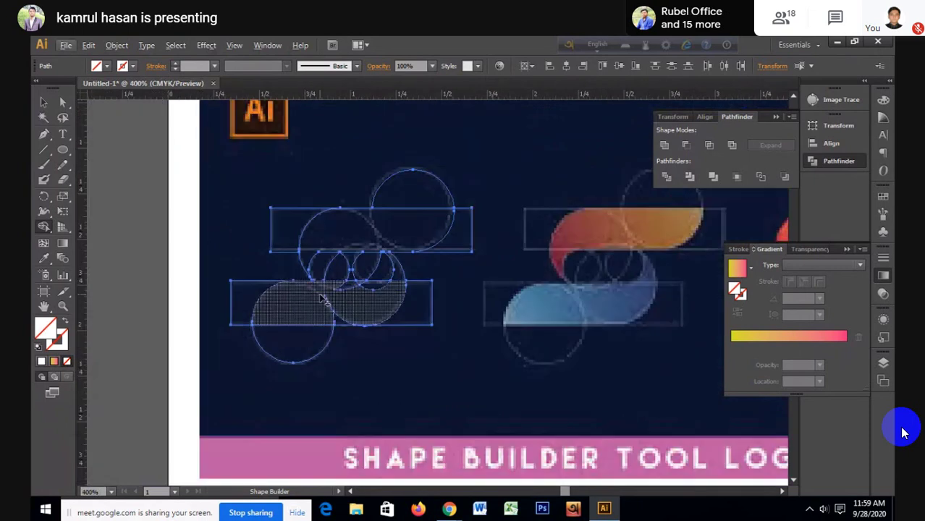
pyautogui.moveTo(313, 311)
pyautogui.mouseDown()
pyautogui.moveTo(342, 316)
pyautogui.moveTo(333, 302)
pyautogui.moveTo(366, 290)
pyautogui.mouseUp()
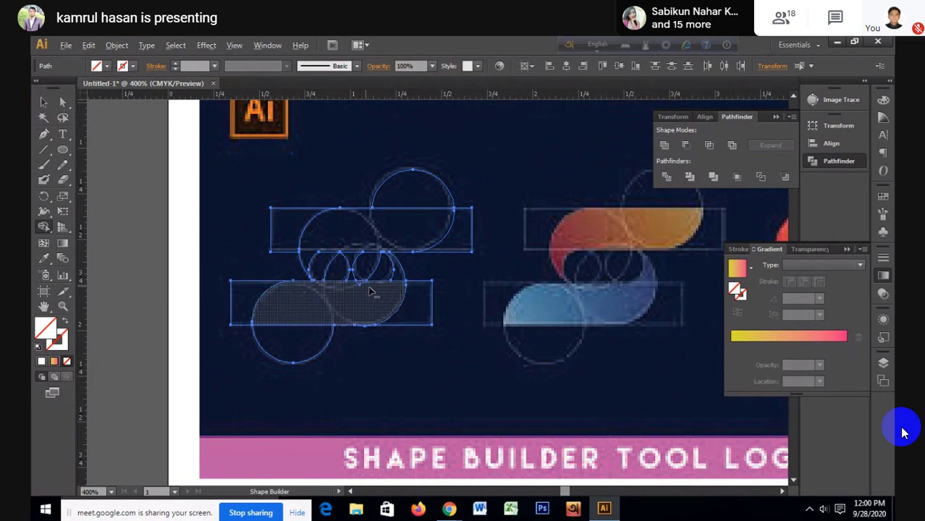
# Step: Deselect everything and reselect the left group of construction shapes
pyautogui.scroll(1, 375, 292)
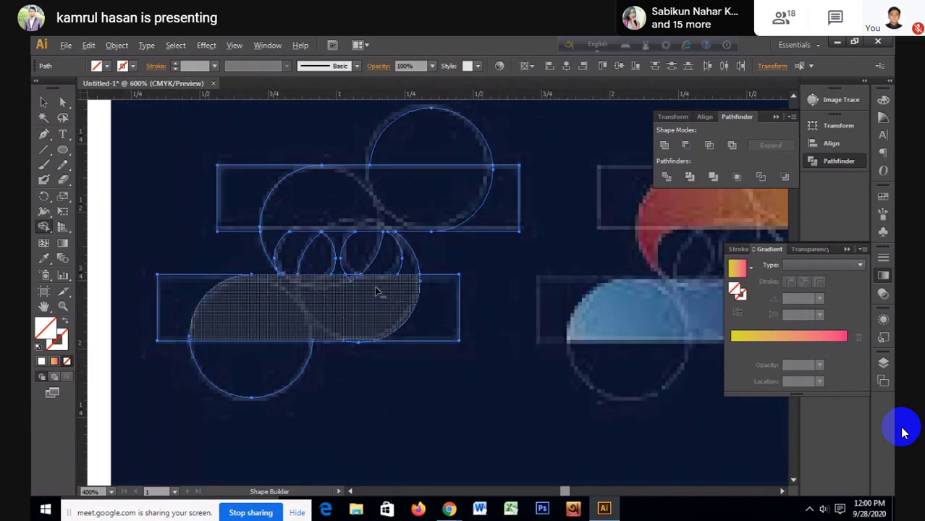
pyautogui.scroll(2, 375, 292)
pyautogui.scroll(-3, 389, 290)
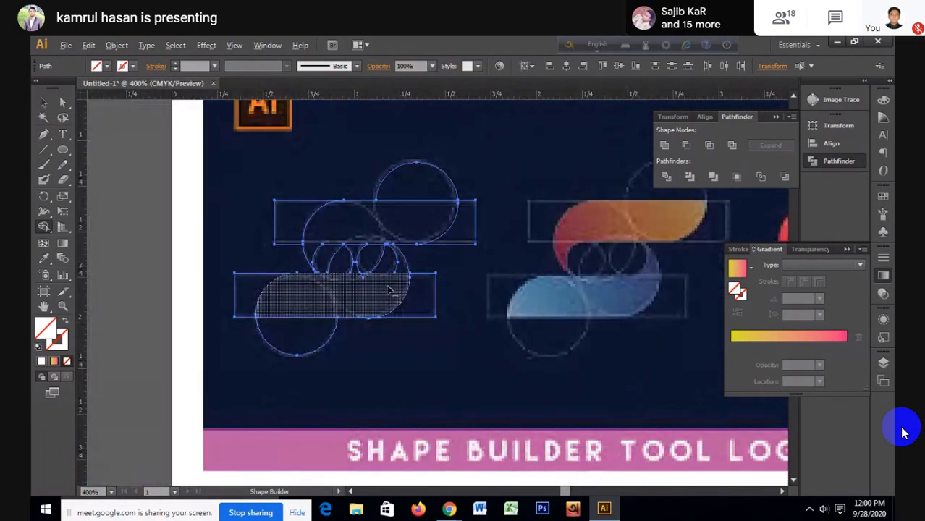
pyautogui.press('alt')
pyautogui.scroll(1, 395, 268)
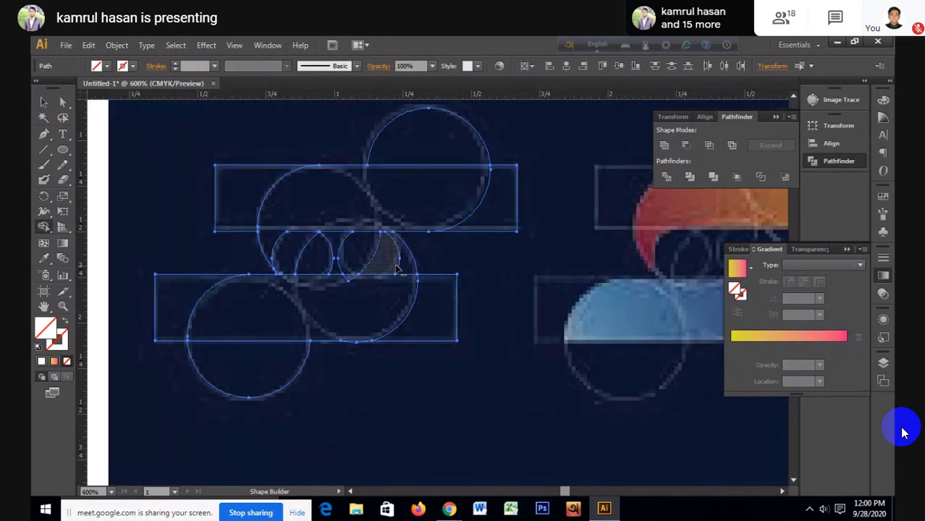
pyautogui.scroll(1, 397, 269)
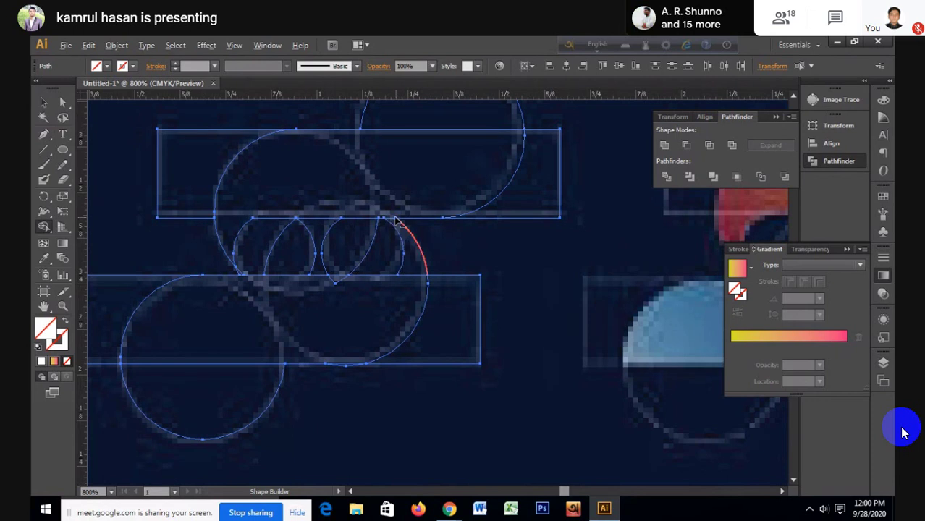
pyautogui.scroll(-1, 394, 219)
pyautogui.scroll(3, 394, 219)
pyautogui.scroll(-3, 394, 220)
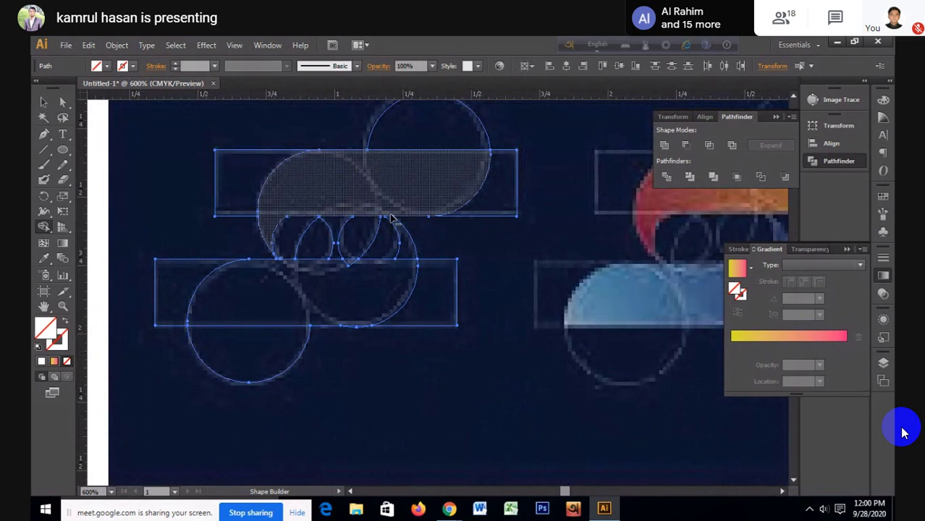
pyautogui.scroll(2, 391, 217)
pyautogui.scroll(-1, 391, 217)
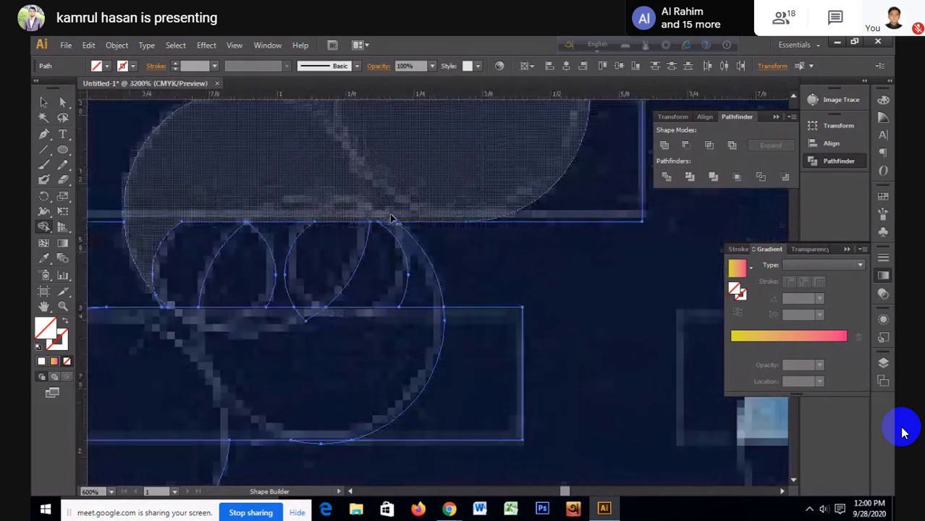
pyautogui.scroll(-1, 391, 217)
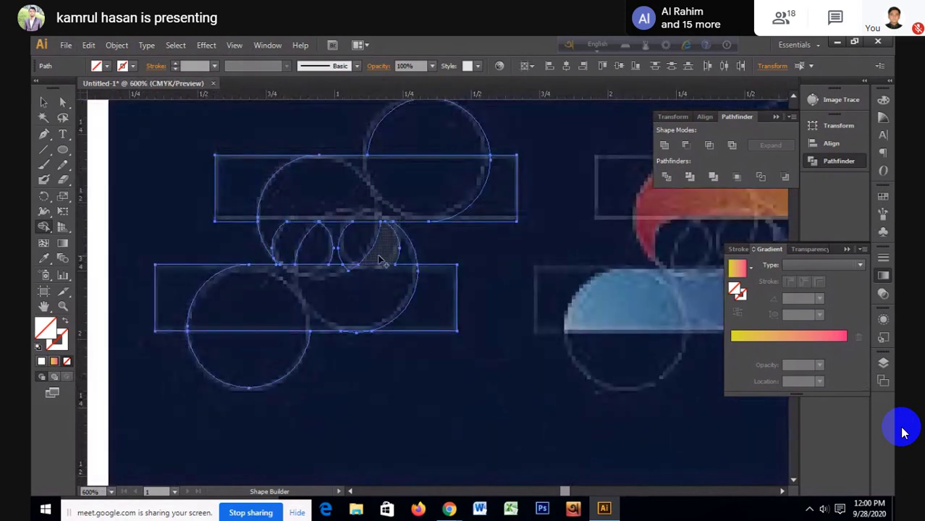
pyautogui.click(41, 101)
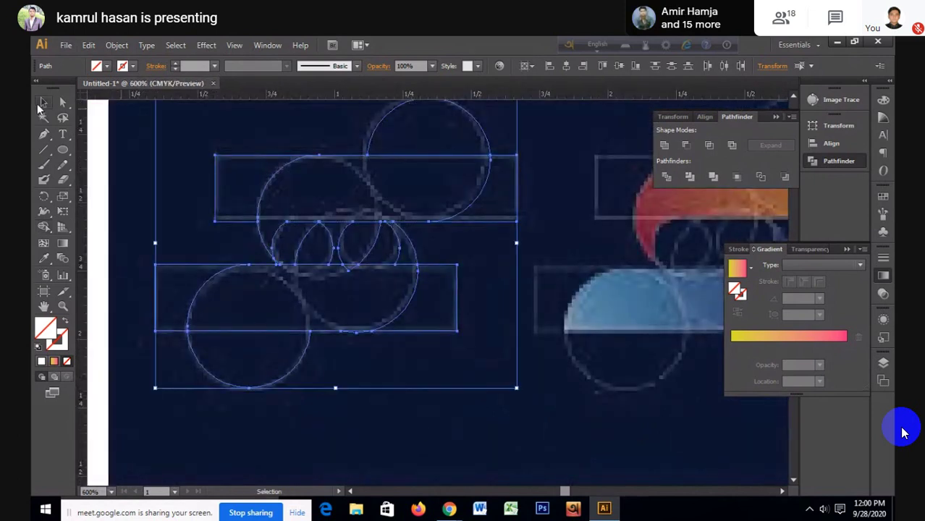
pyautogui.click(424, 429)
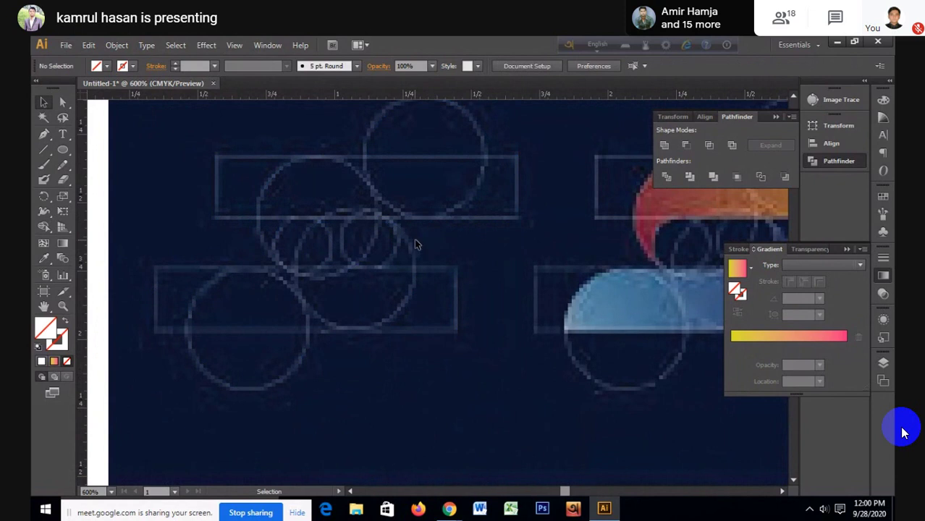
pyautogui.press('a')
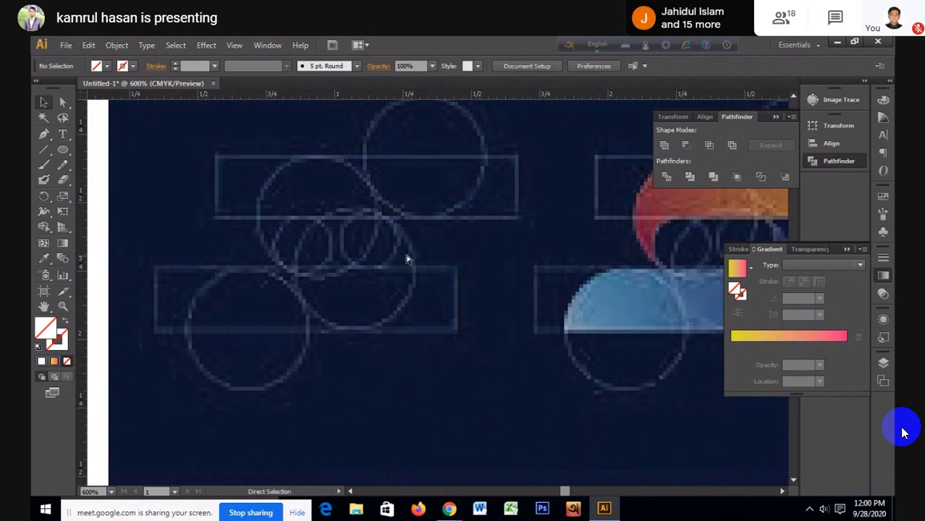
pyautogui.press('v')
pyautogui.click(401, 315)
pyautogui.scroll(1, 383, 276)
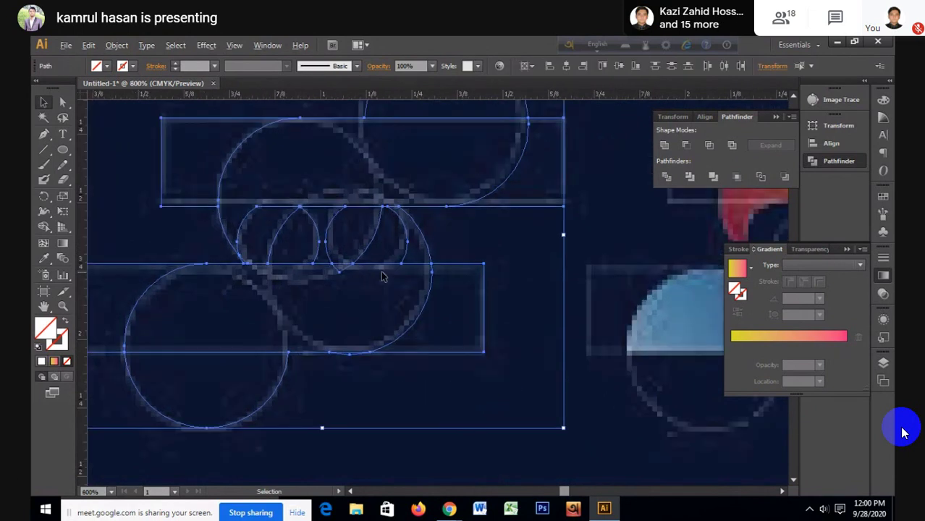
pyautogui.scroll(1, 383, 275)
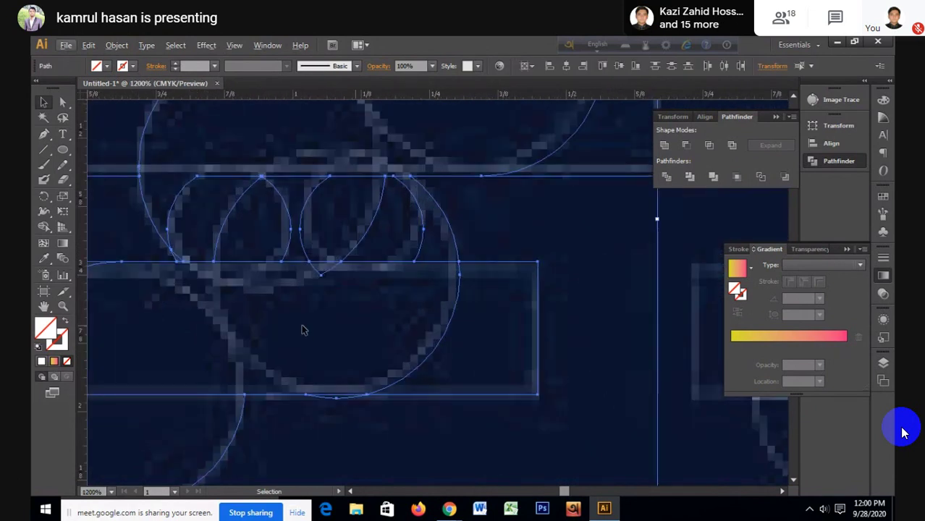
pyautogui.scroll(-2, 323, 334)
pyautogui.scroll(1, 321, 331)
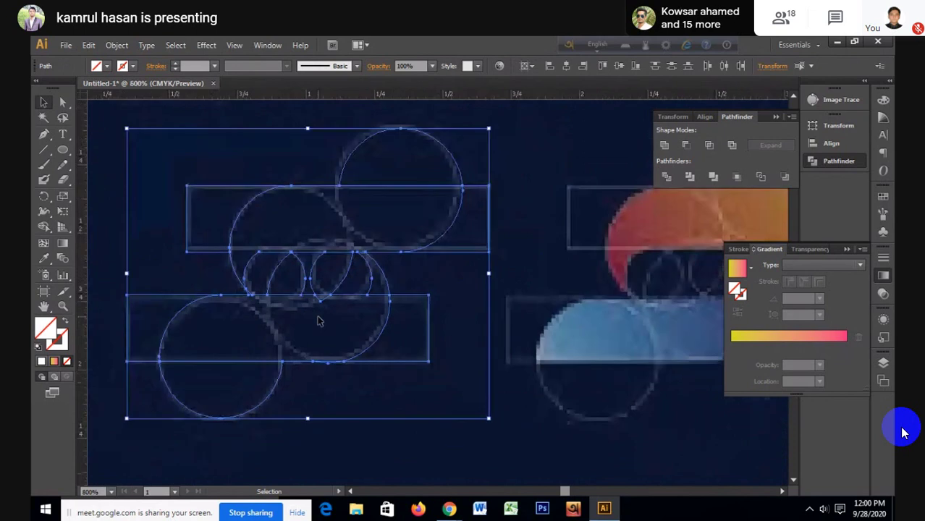
# Step: Merge the lower half-circle, its hook region and the upper region with Shape Builder
pyautogui.click(43, 184)
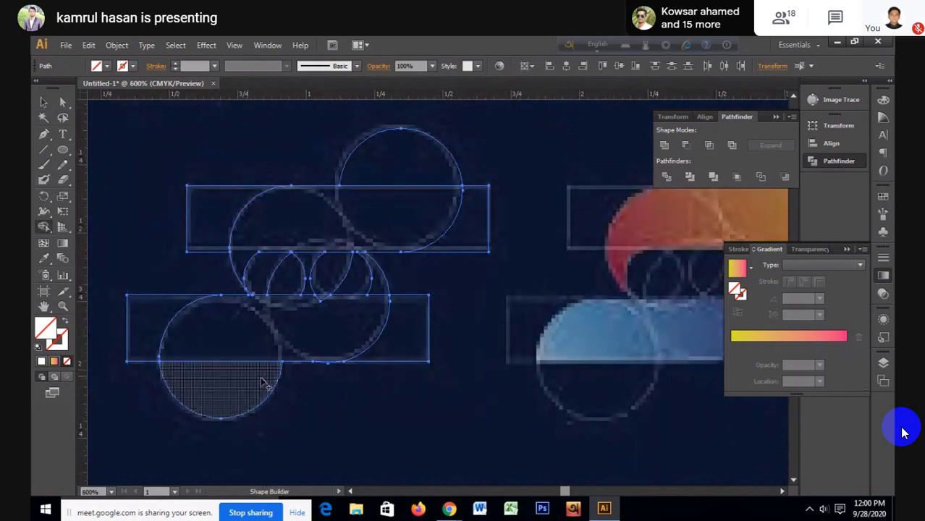
pyautogui.click(262, 383)
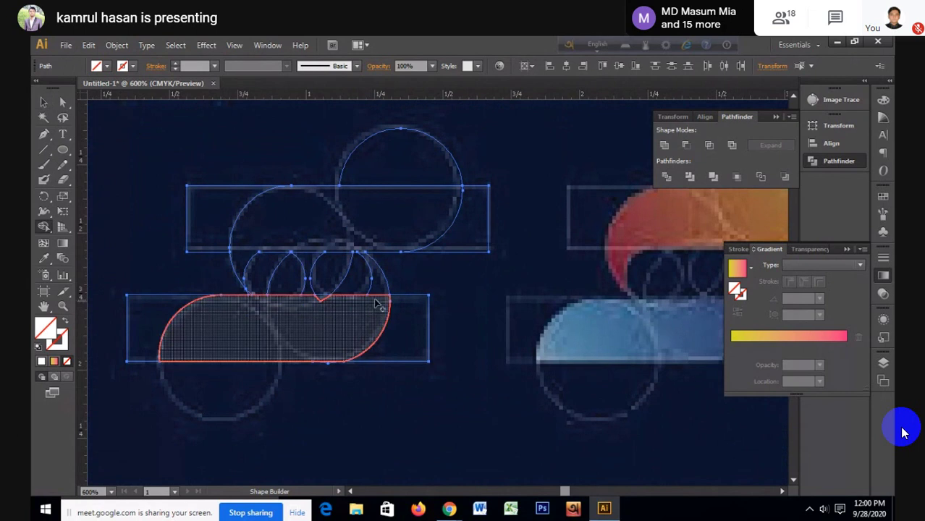
pyautogui.moveTo(369, 311); pyautogui.dragTo(319, 305)
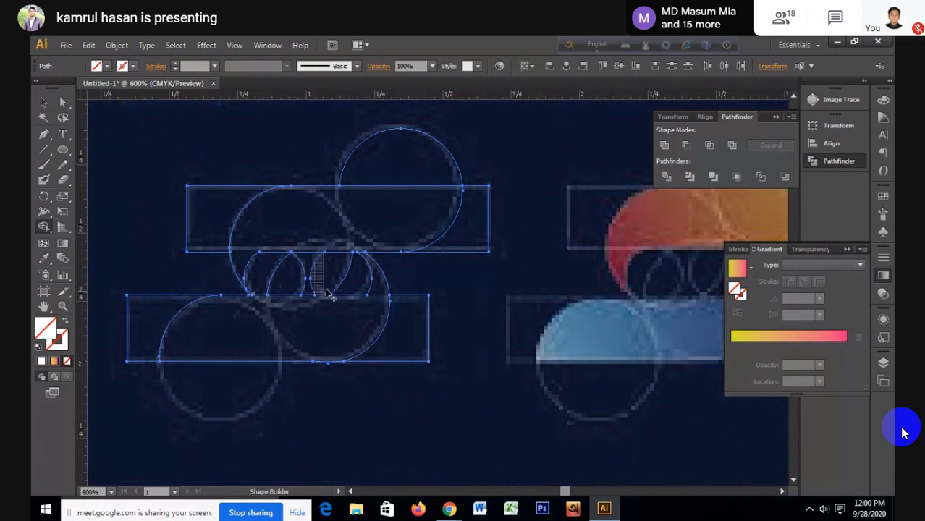
pyautogui.click(376, 221)
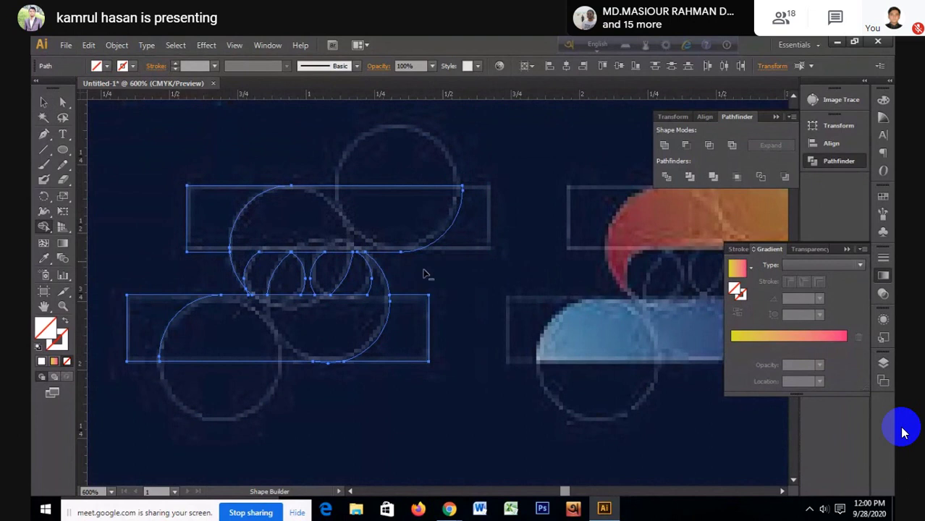
# Step: Delete the leftover rectangle areas and merge the small-circle regions into the S
pyautogui.keyDown('alt'); pyautogui.click(207, 196); pyautogui.keyUp('alt')
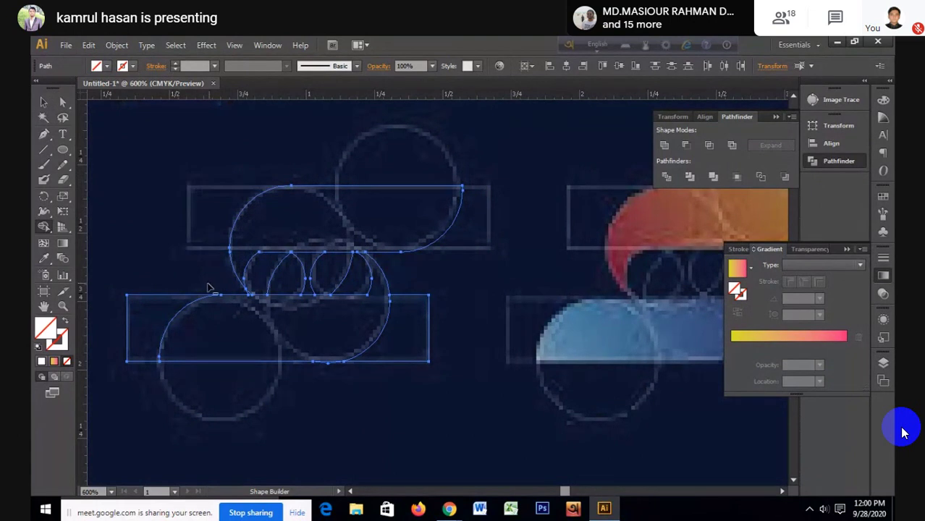
pyautogui.keyDown('alt'); pyautogui.click(144, 330); pyautogui.keyUp('alt')
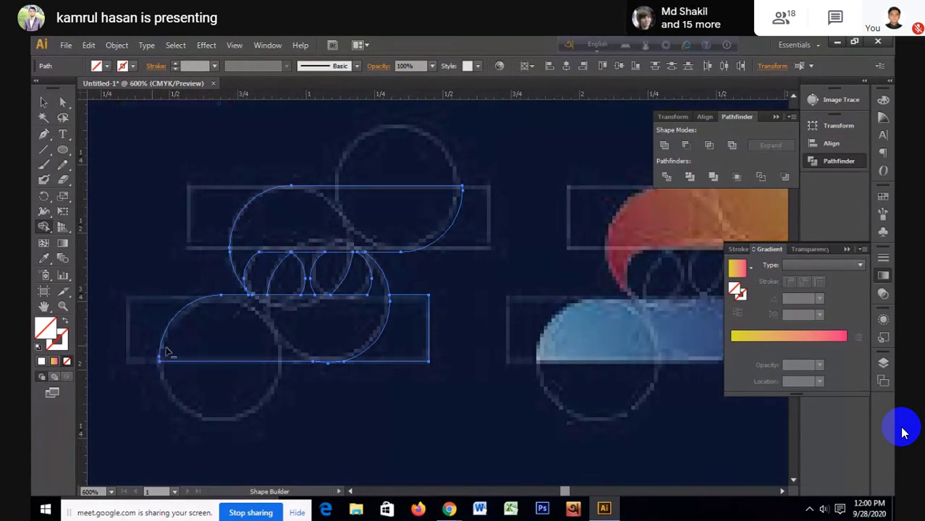
pyautogui.keyDown('alt'); pyautogui.click(405, 346); pyautogui.keyUp('alt')
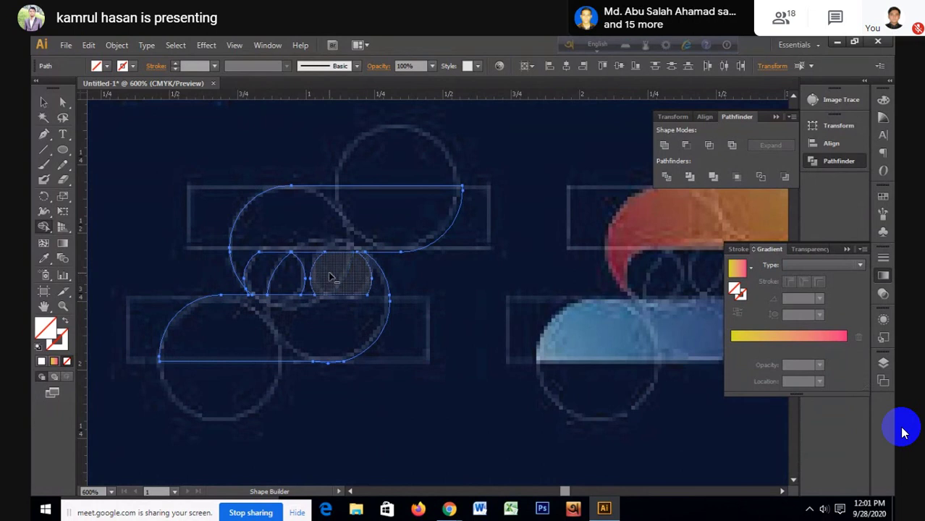
pyautogui.moveTo(330, 278); pyautogui.dragTo(266, 275)
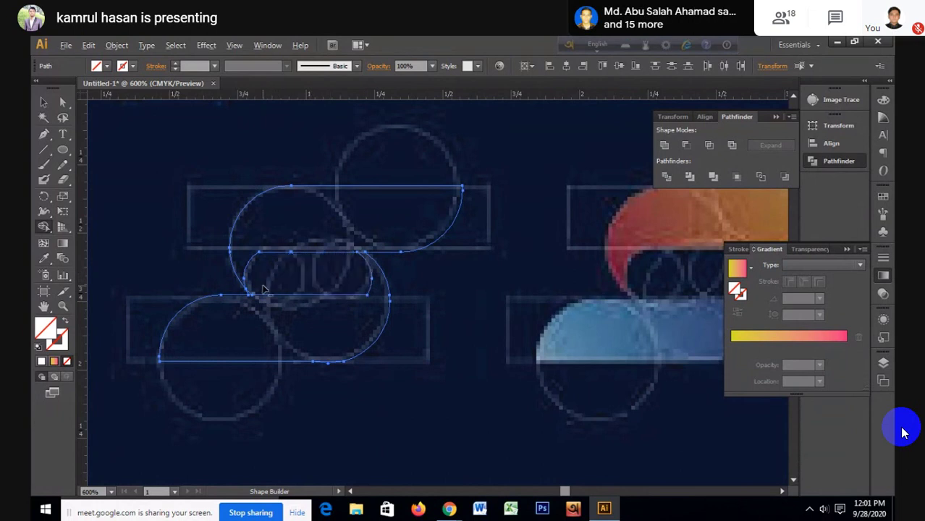
pyautogui.scroll(1, 266, 278)
pyautogui.scroll(3, 269, 293)
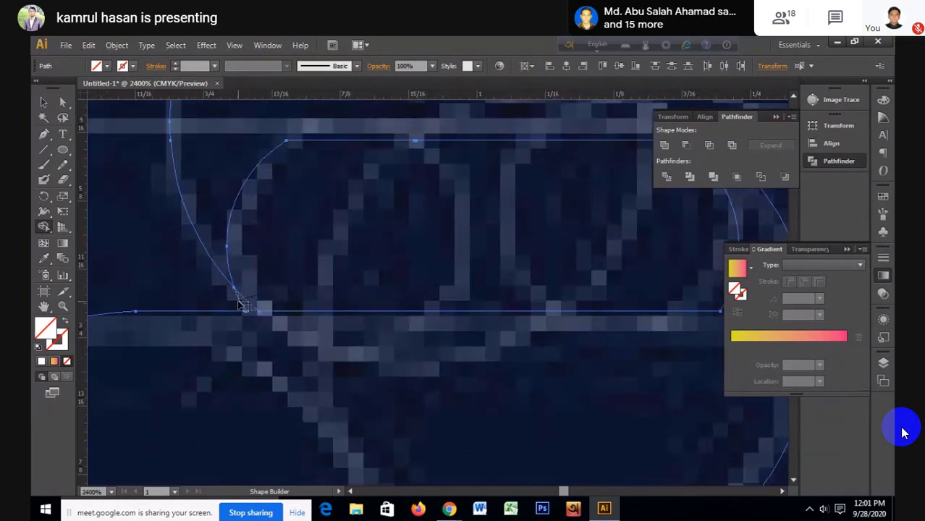
pyautogui.scroll(-4, 264, 284)
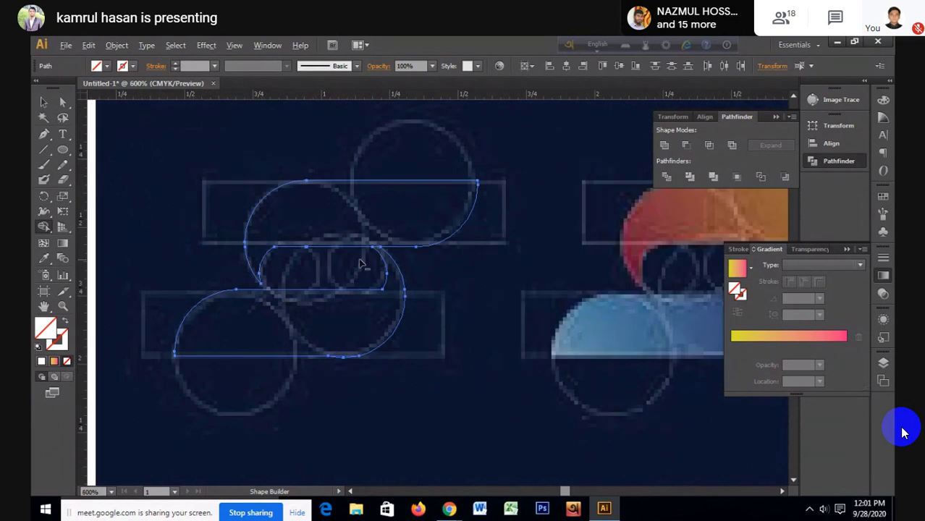
pyautogui.scroll(3, 360, 264)
pyautogui.scroll(-2, 362, 264)
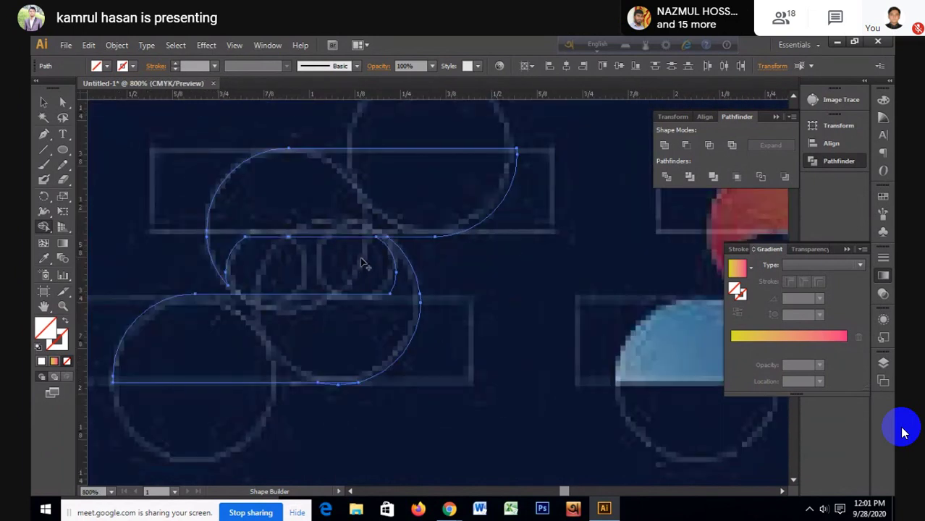
pyautogui.moveTo(62, 149); pyautogui.dragTo(121, 182)
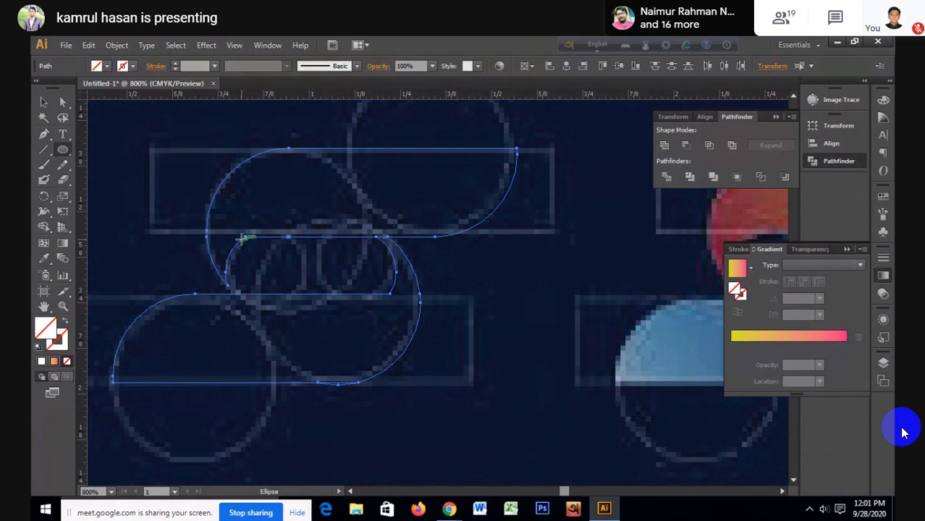
# Step: Draw a 0.47 in circle over the S's middle and nudge it to meet the inner curve
pyautogui.moveTo(329, 325)
pyautogui.mouseDown()
pyautogui.moveTo(415, 381)
pyautogui.moveTo(411, 365)
pyautogui.mouseUp()
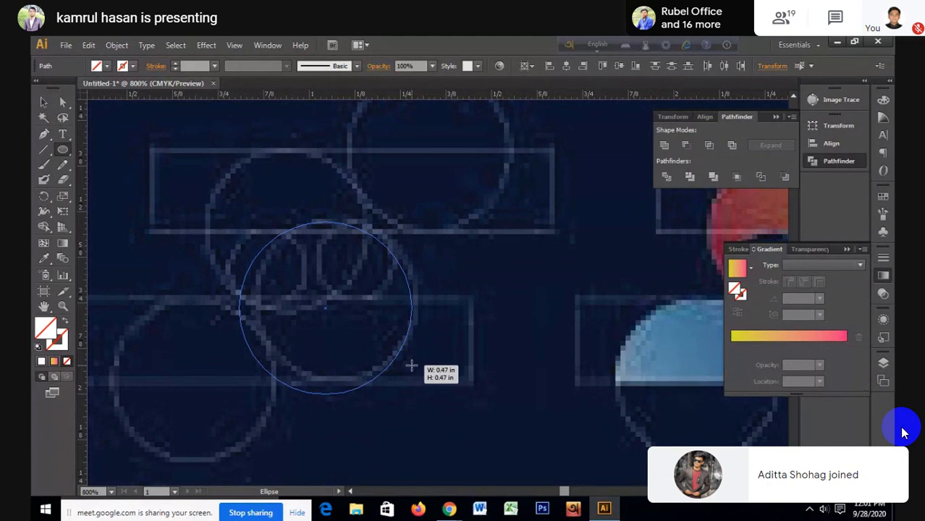
pyautogui.click(43, 102)
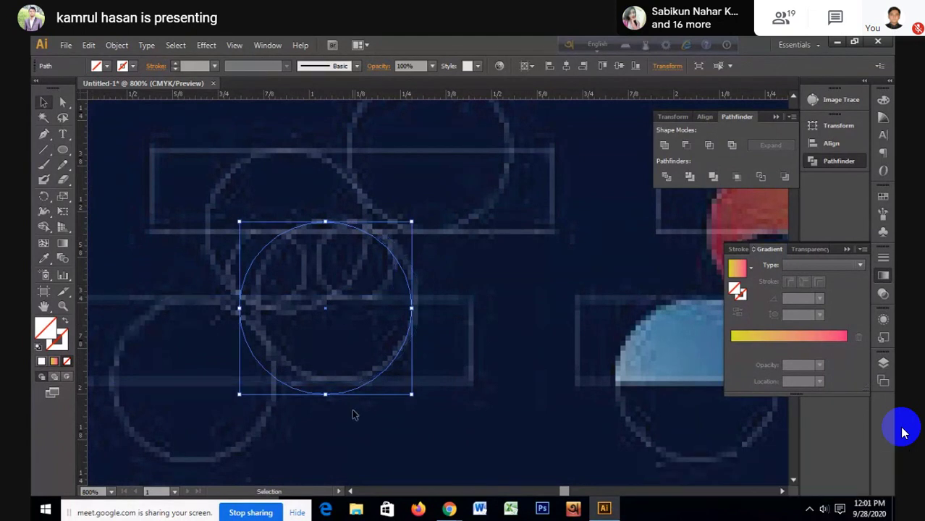
pyautogui.press('Right')
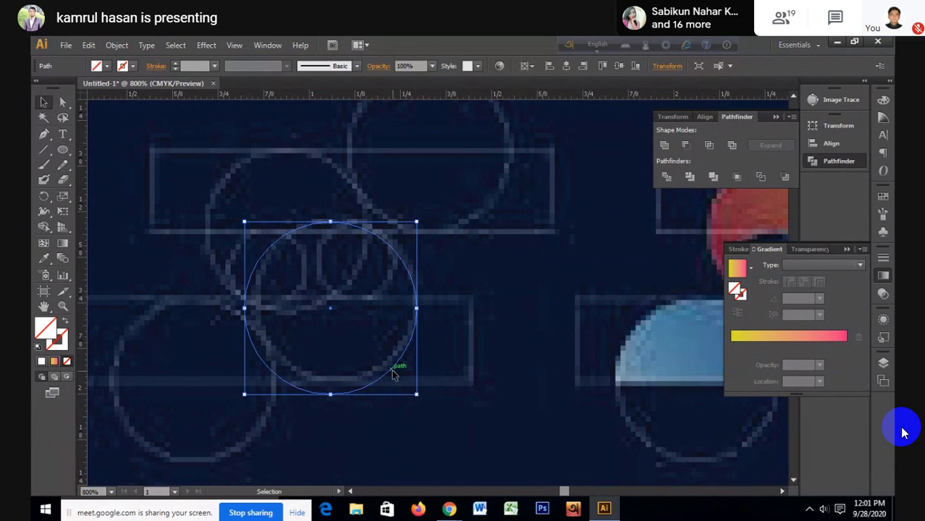
pyautogui.press('Right')
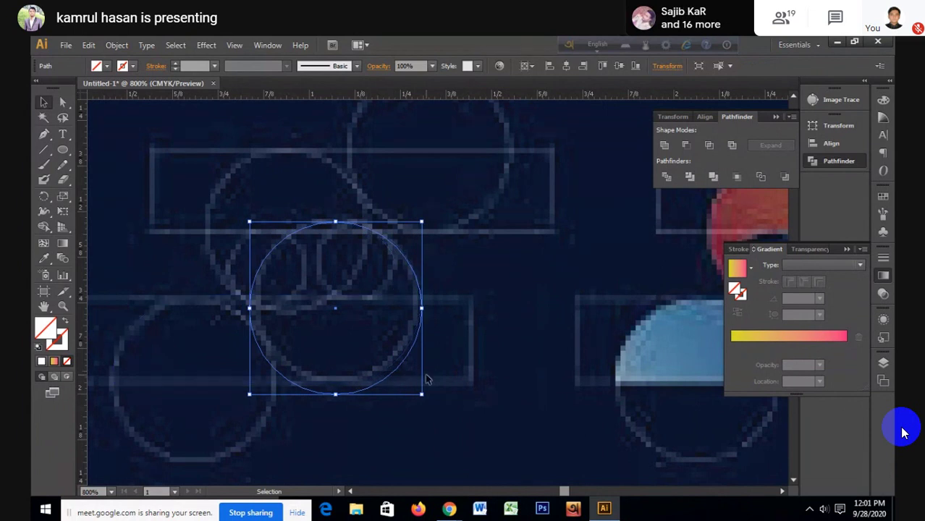
pyautogui.press('Left')
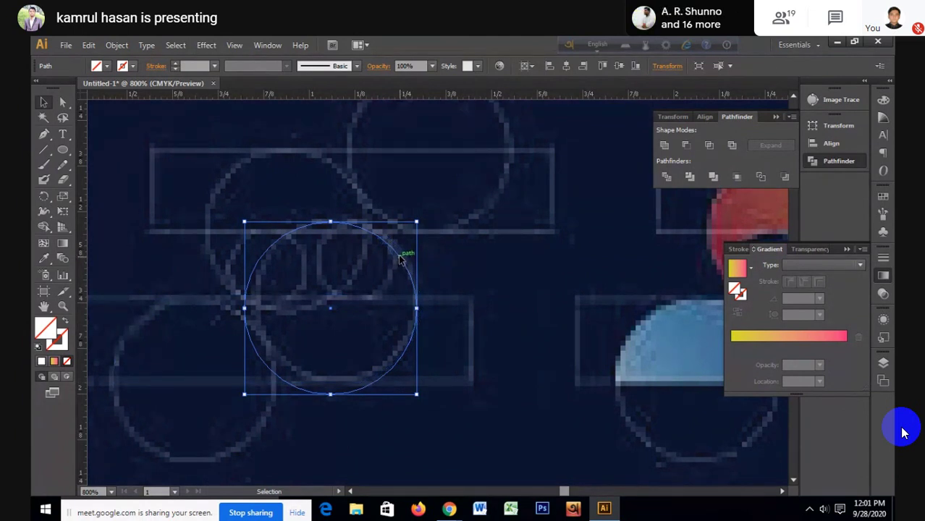
pyautogui.moveTo(399, 258); pyautogui.dragTo(398, 259)
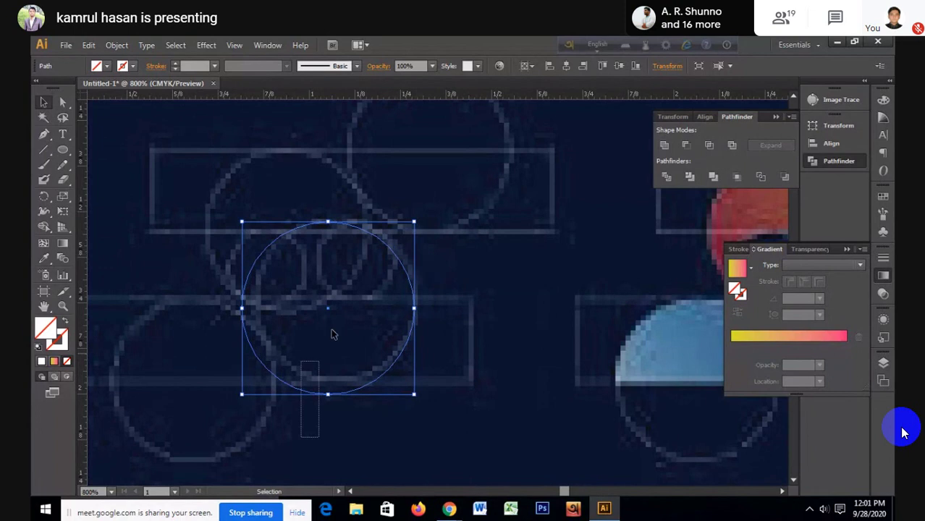
pyautogui.moveTo(331, 333); pyautogui.dragTo(226, 217)
# Step: Delete the circle's edge and bottom slivers and merge the top cap region into the lower shape
pyautogui.hotkey('shift', 'm')
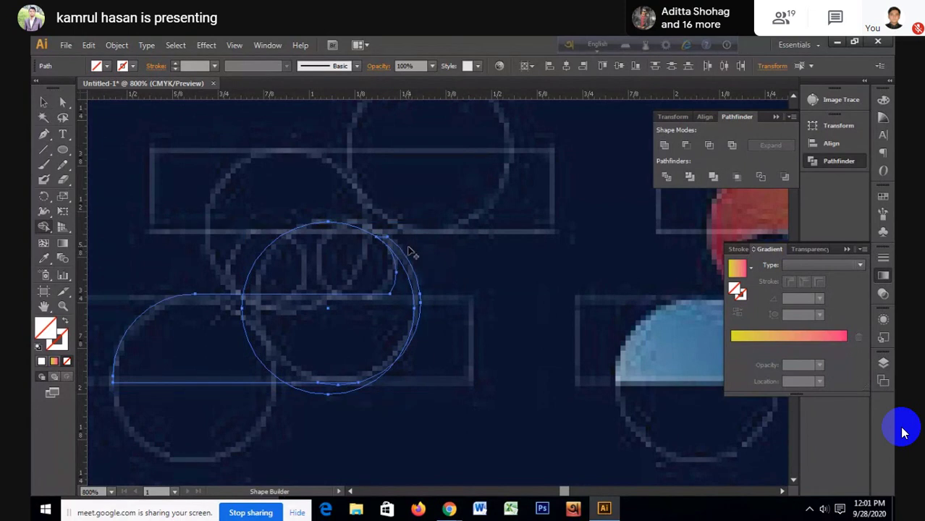
pyautogui.keyDown('alt'); pyautogui.click(407, 259); pyautogui.keyUp('alt')
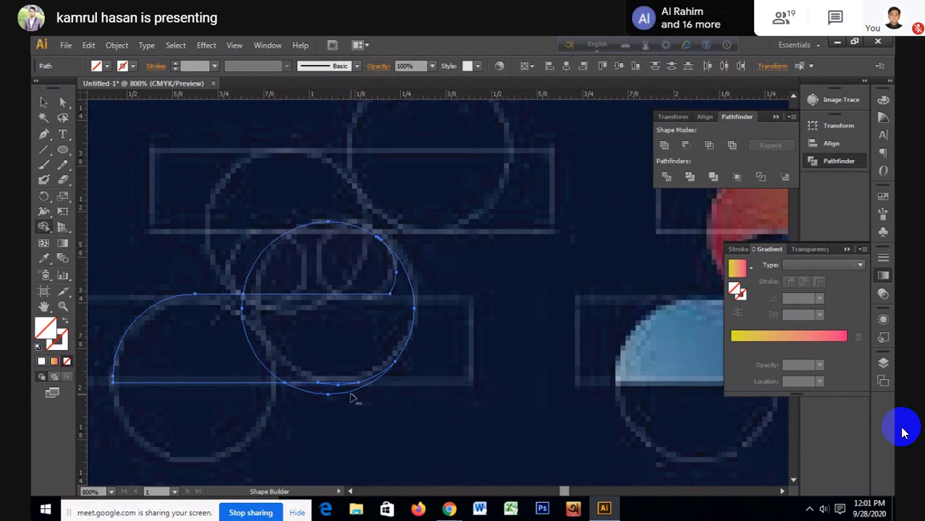
pyautogui.scroll(1, 340, 392)
pyautogui.scroll(1, 342, 387)
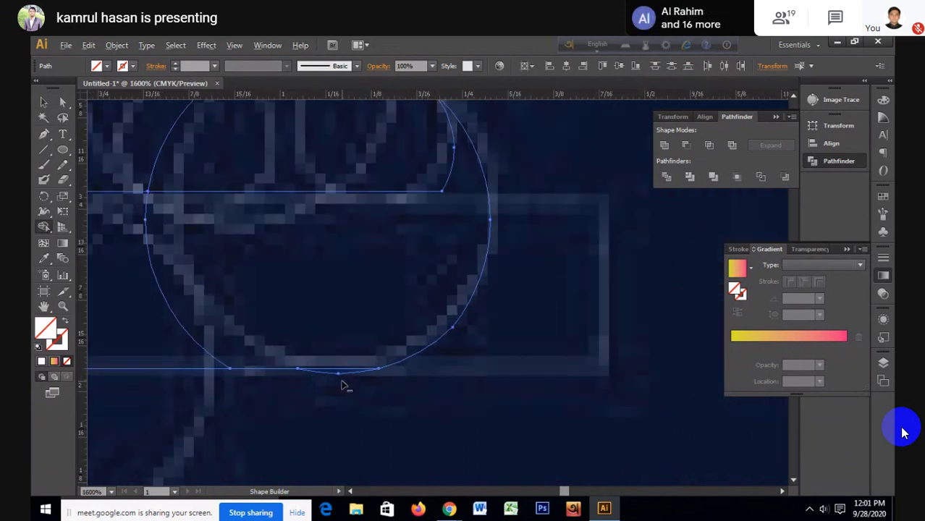
pyautogui.keyDown('alt'); pyautogui.moveTo(341, 372); pyautogui.dragTo(230, 369); pyautogui.keyUp('alt')
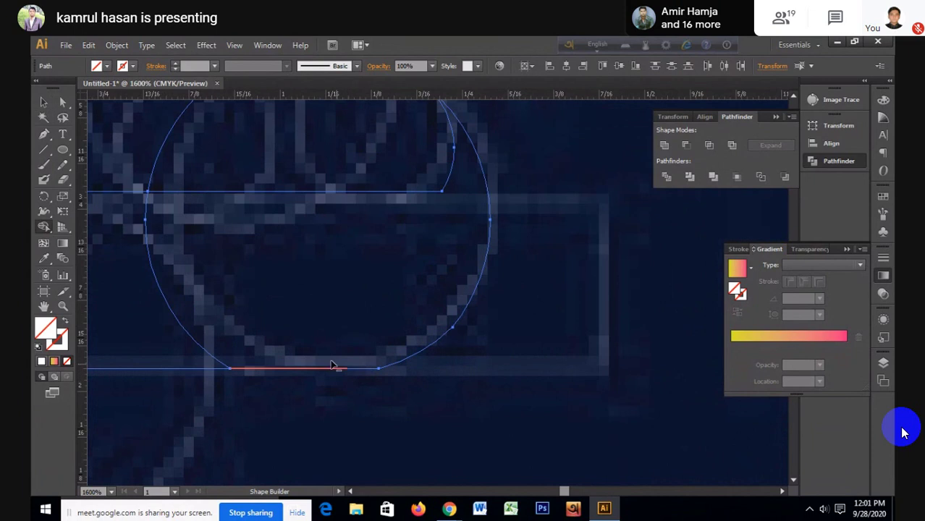
pyautogui.scroll(-2, 190, 302)
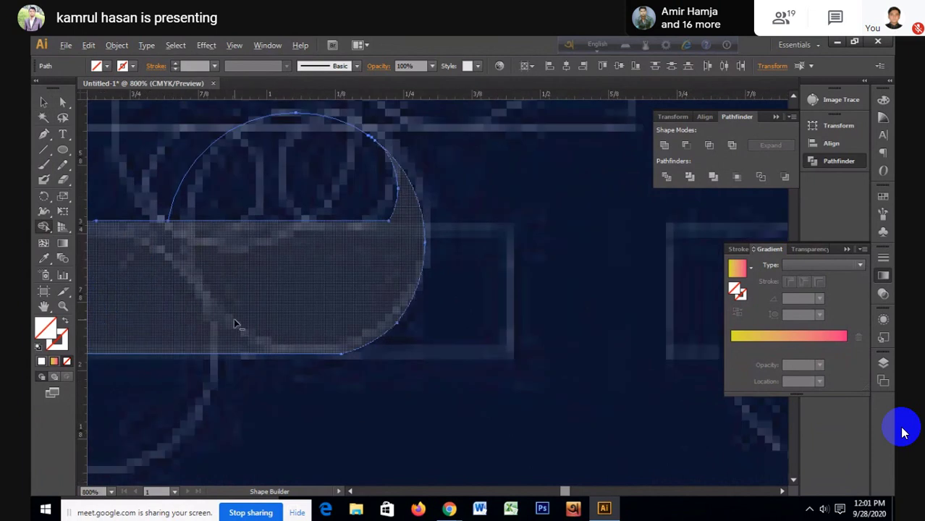
pyautogui.scroll(-1, 234, 324)
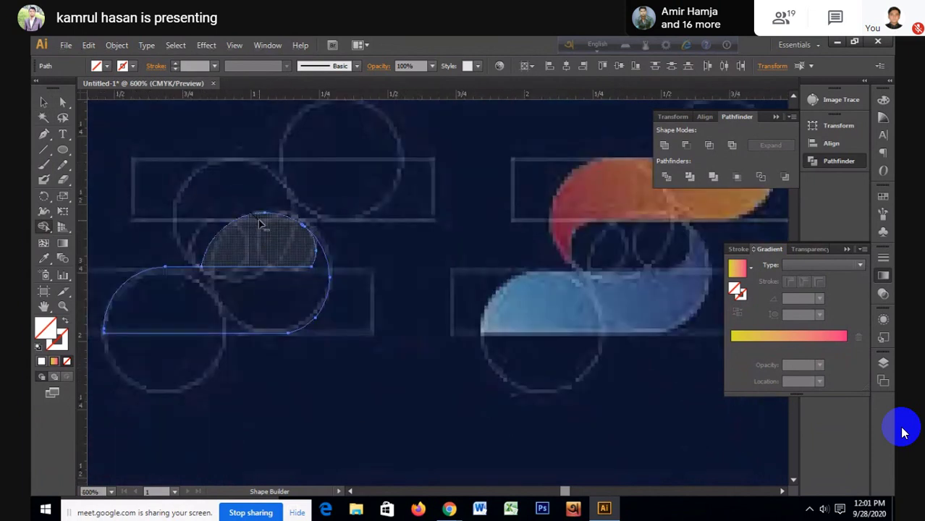
pyautogui.click(260, 223)
pyautogui.click(43, 102)
pyautogui.click(268, 227)
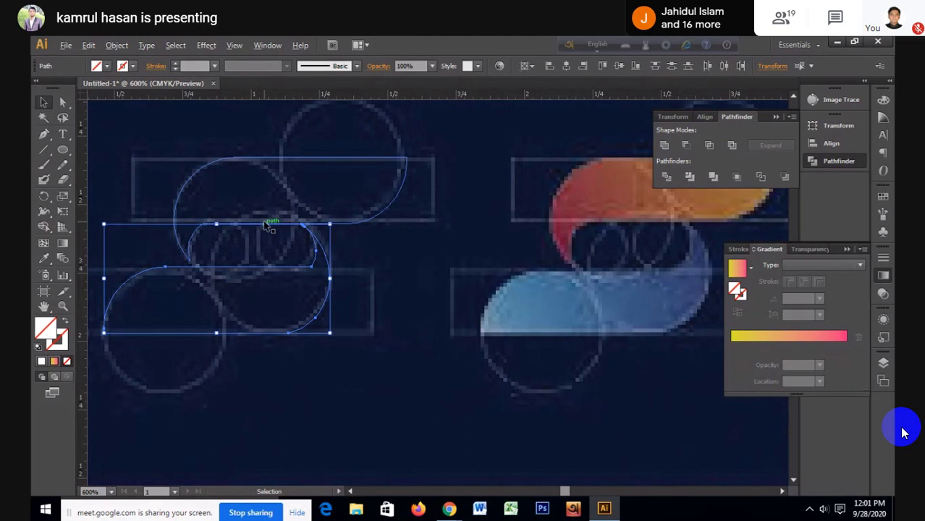
pyautogui.scroll(-1, 267, 227)
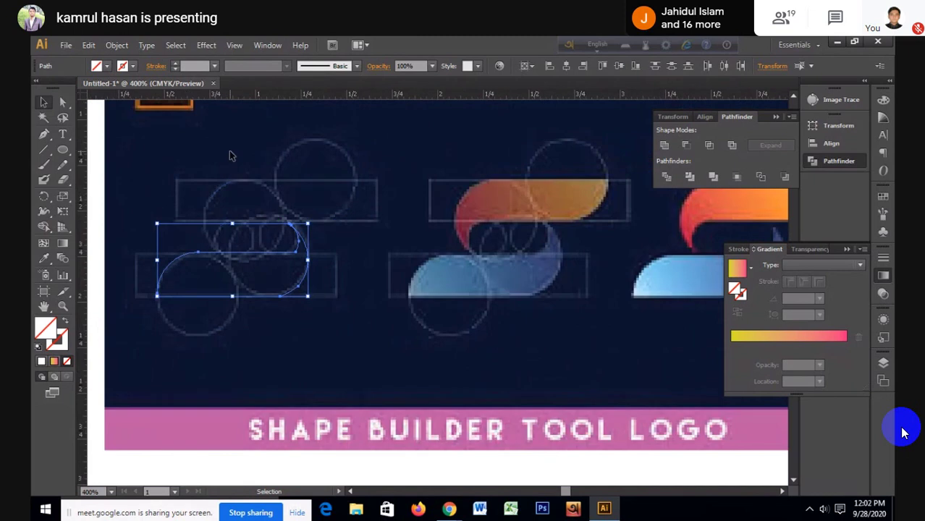
pyautogui.scroll(-1, 229, 152)
# Step: Move both S parts beside the artboard and fill them with white
pyautogui.moveTo(229, 155)
pyautogui.mouseDown()
pyautogui.moveTo(268, 221)
pyautogui.moveTo(515, 388)
pyautogui.moveTo(624, 277)
pyautogui.mouseUp()
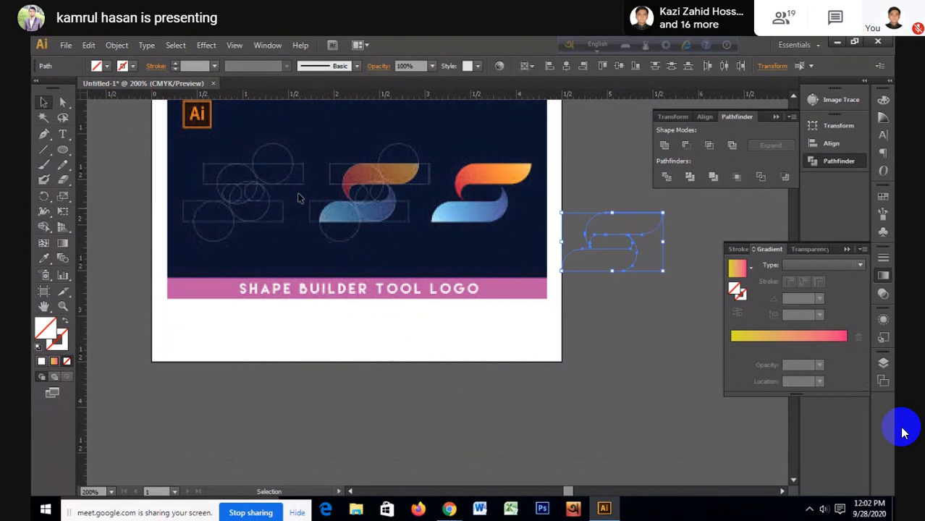
pyautogui.click(97, 66)
pyautogui.click(48, 87)
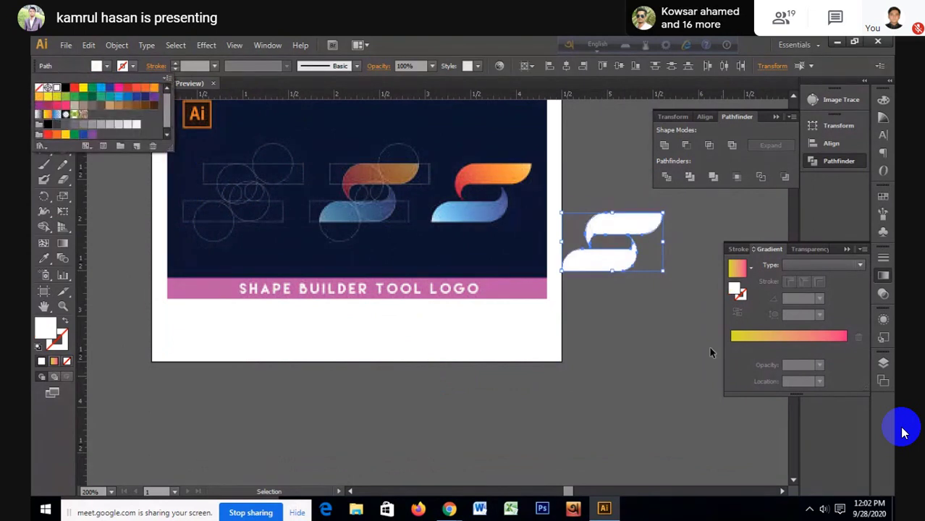
pyautogui.click(655, 310)
pyautogui.scroll(1, 651, 239)
pyautogui.scroll(1, 649, 237)
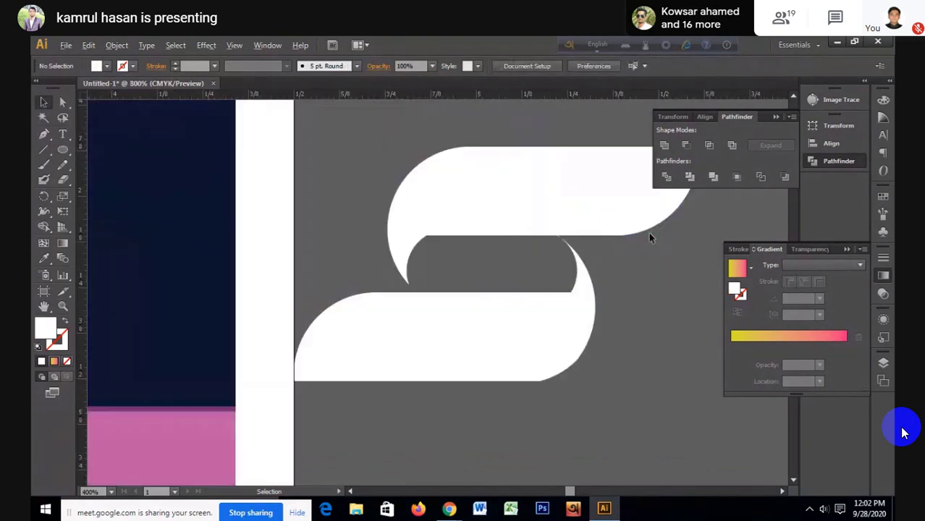
pyautogui.scroll(-1, 649, 232)
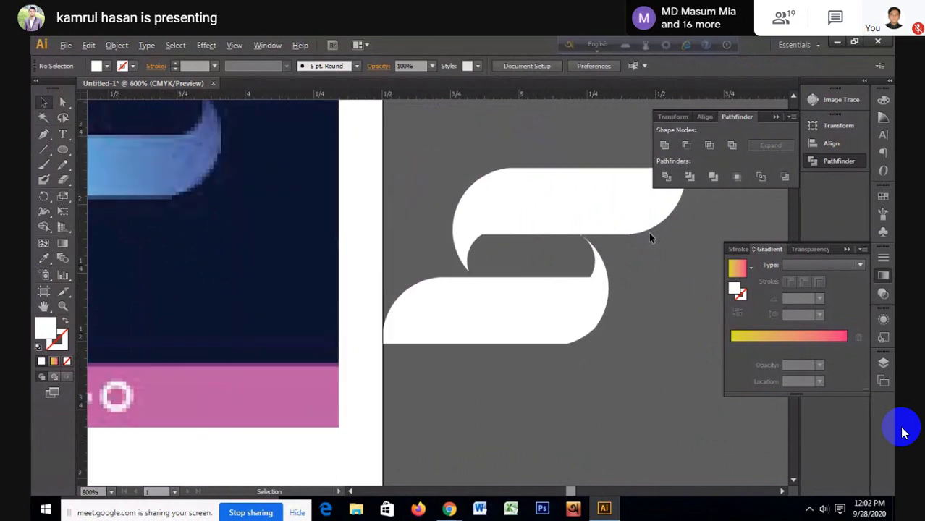
pyautogui.scroll(-2, 649, 231)
pyautogui.scroll(1, 649, 232)
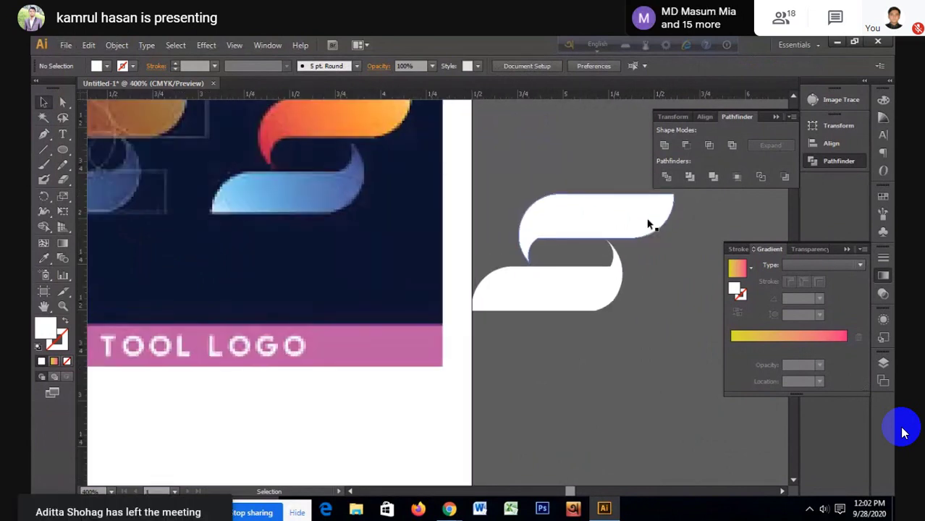
pyautogui.scroll(1, 648, 228)
pyautogui.scroll(-1, 648, 226)
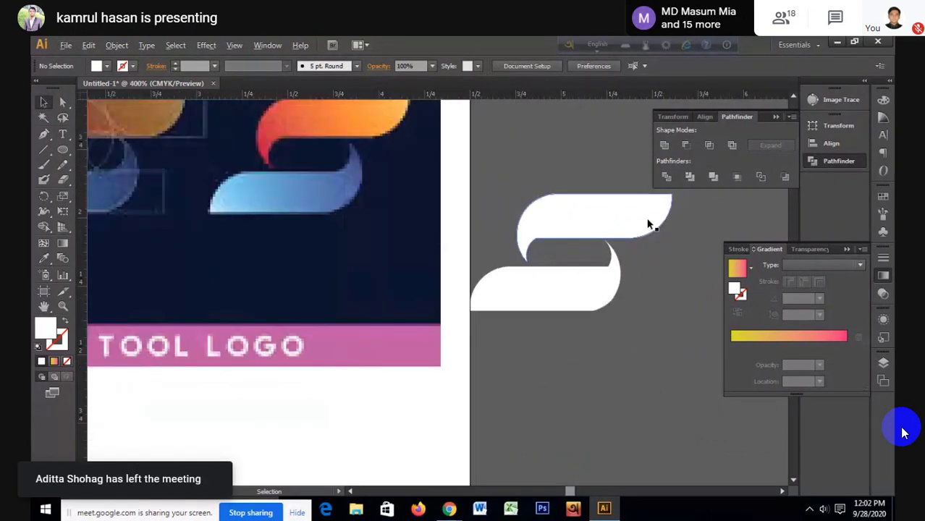
pyautogui.scroll(-1, 650, 222)
pyautogui.scroll(1, 651, 221)
pyautogui.scroll(1, 630, 253)
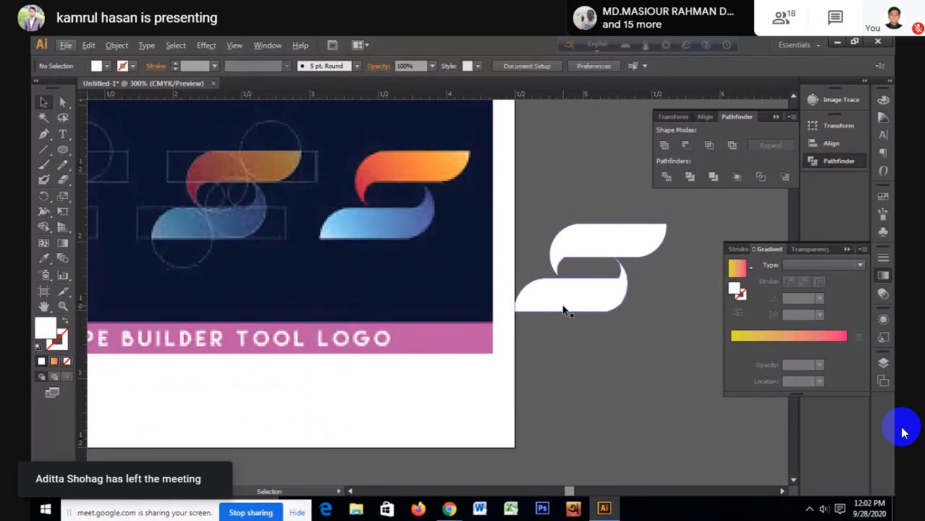
# Step: Restore the white S's lower piece, then Alt-drag a duplicate of the white S below the original
pyautogui.click(590, 308)
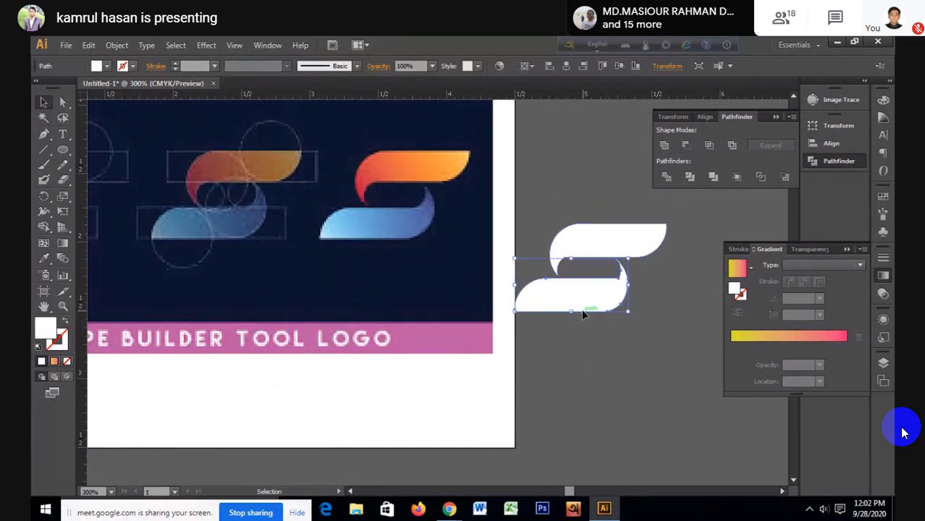
pyautogui.press('Delete')
pyautogui.click(612, 247)
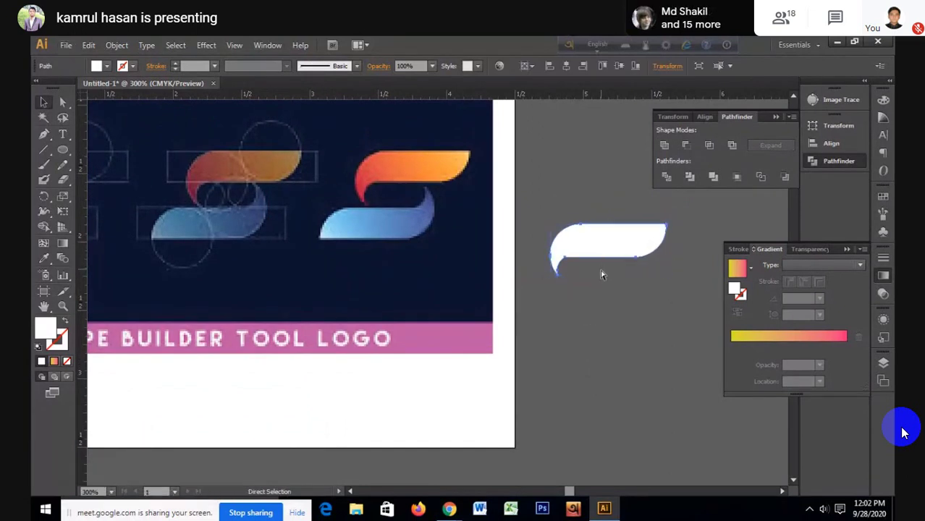
pyautogui.hotkey('ctrl', 'z')
pyautogui.moveTo(609, 299); pyautogui.dragTo(609, 424)
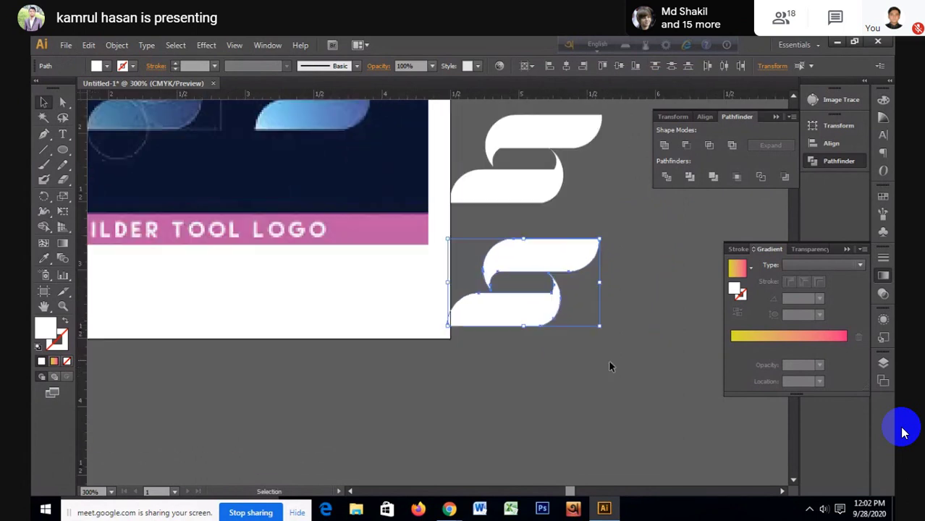
# Step: Copy the duplicate's upper piece and paste it in front of itself
pyautogui.press('a')
pyautogui.click(558, 270)
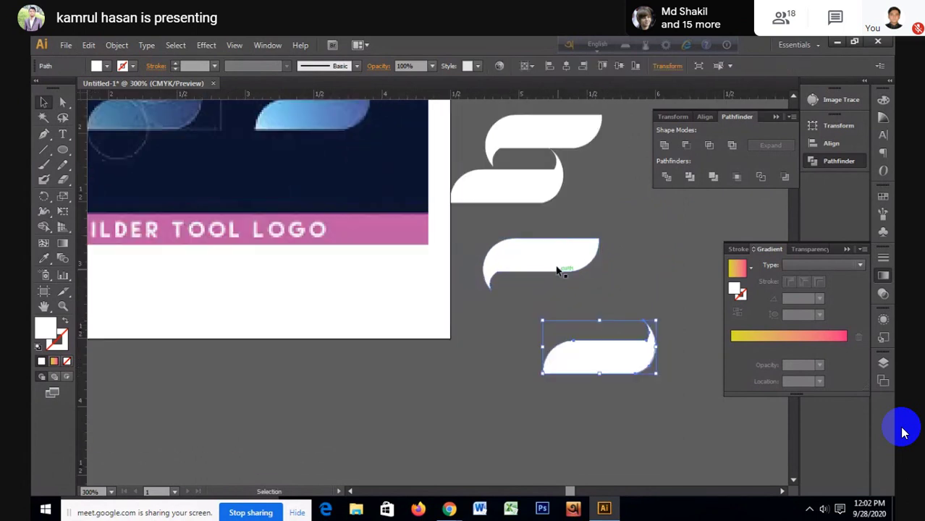
pyautogui.press('v')
pyautogui.click(558, 265)
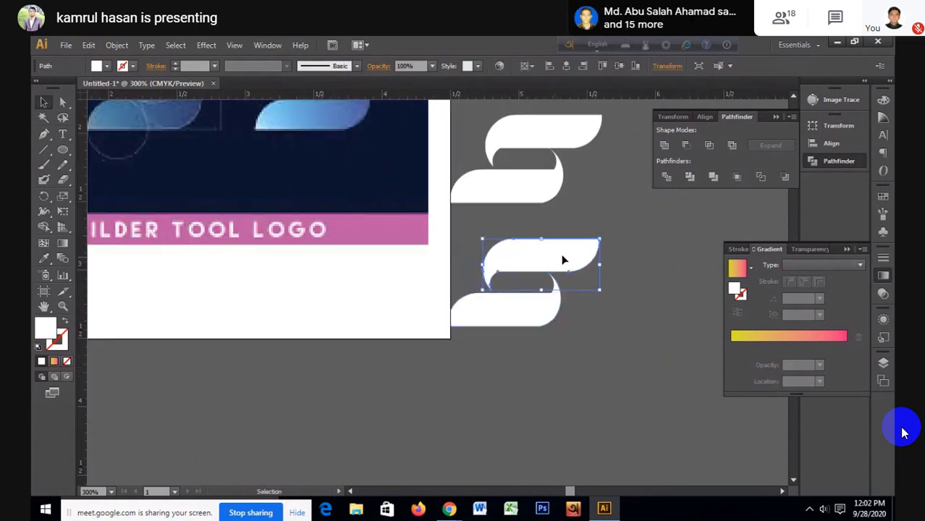
pyautogui.rightClick(562, 256)
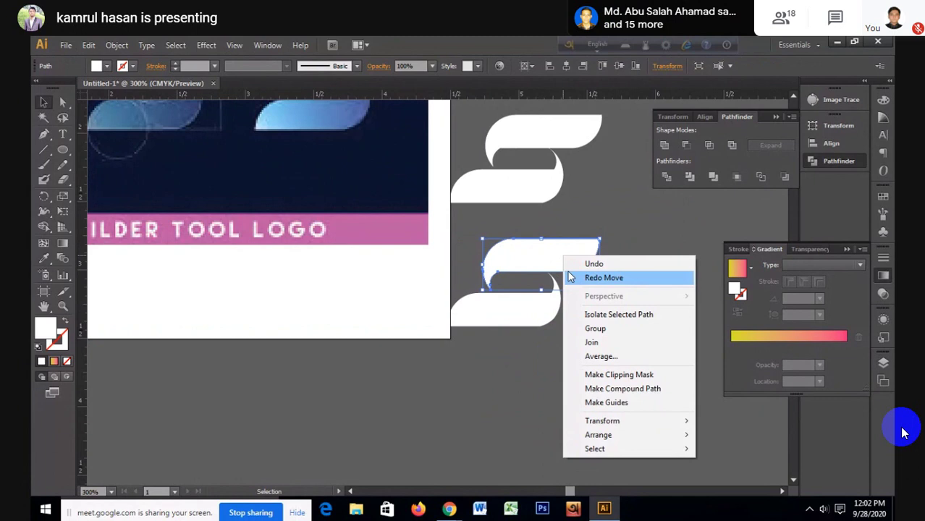
pyautogui.press('Escape')
pyautogui.press('a')
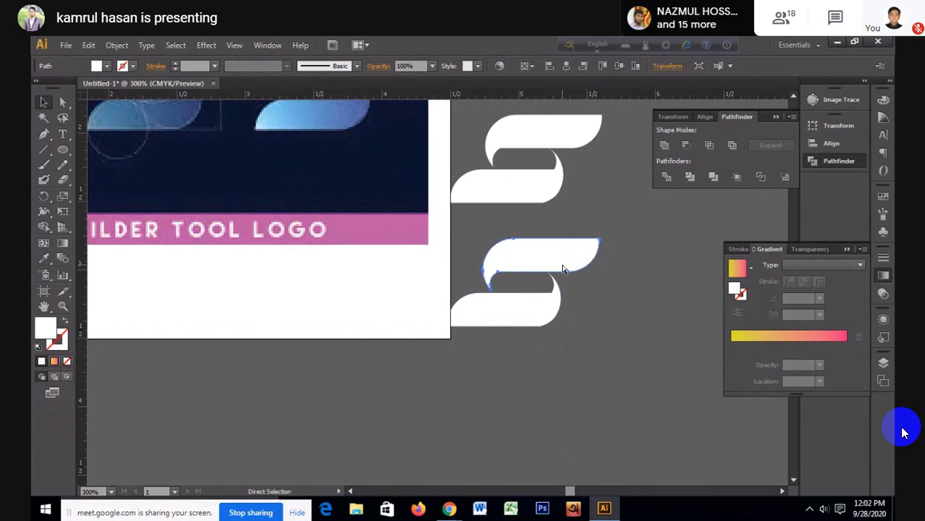
pyautogui.press('v')
pyautogui.rightClick(565, 265)
# Step: Reflect the pasted upper piece across the horizontal axis, after first trying a vertical-axis mirror
pyautogui.click(732, 363)
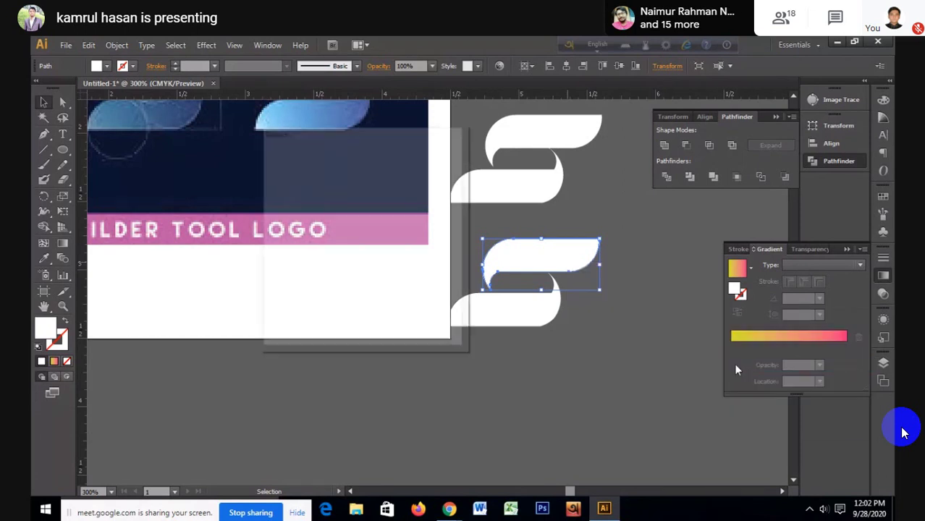
pyautogui.click(275, 295)
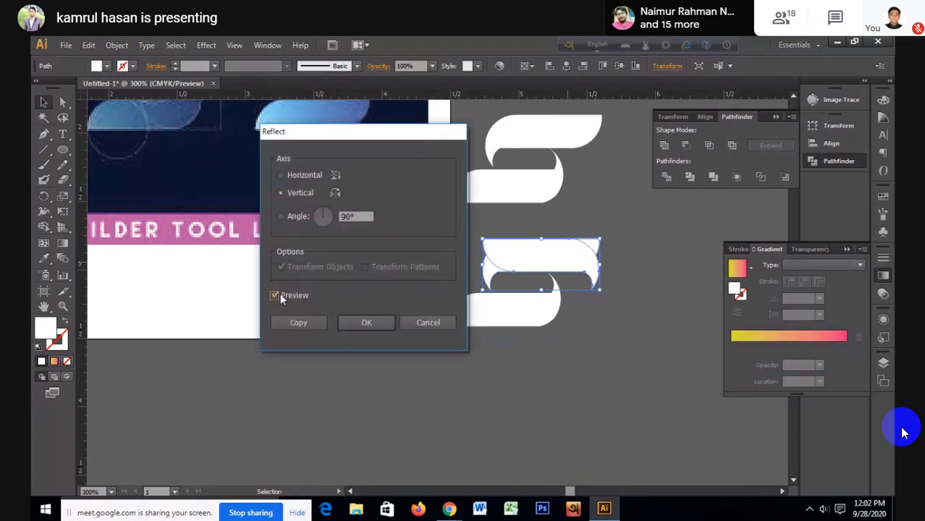
pyautogui.click(374, 325)
pyautogui.rightClick(545, 253)
pyautogui.moveTo(584, 418)
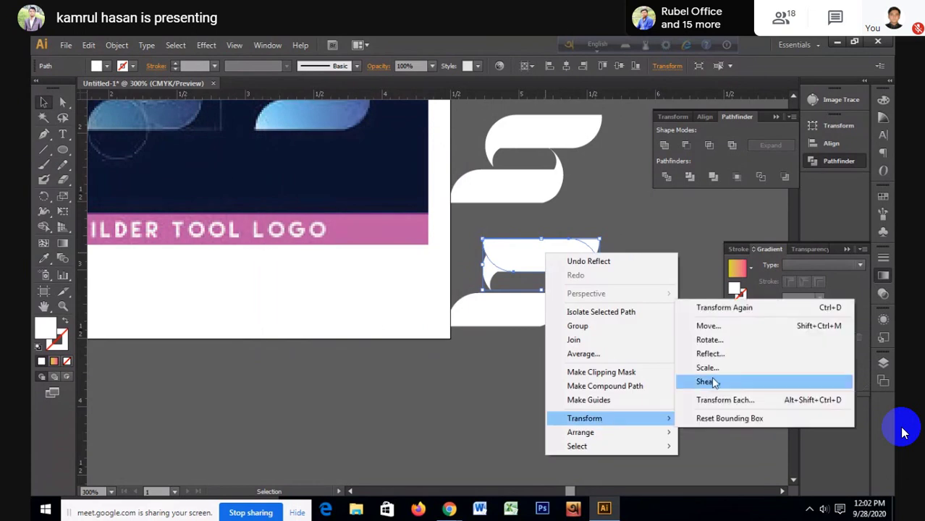
pyautogui.click(714, 356)
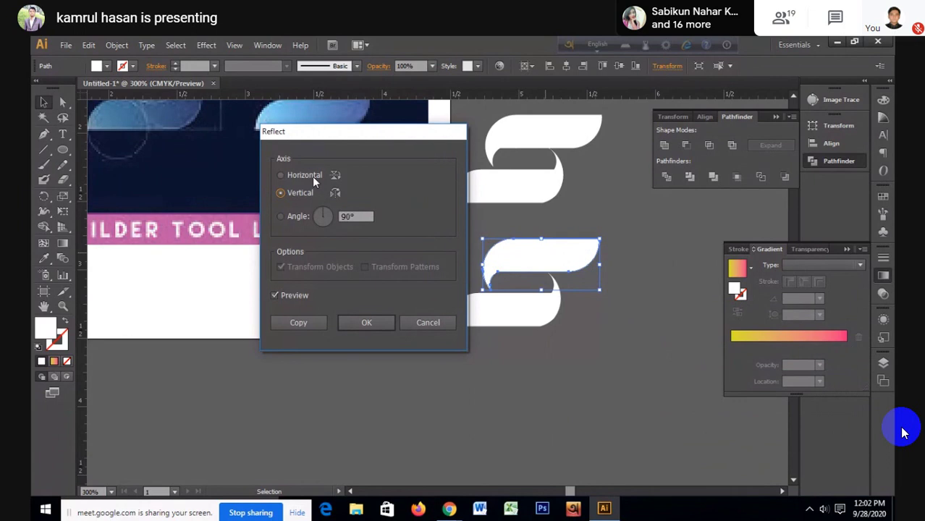
pyautogui.click(312, 176)
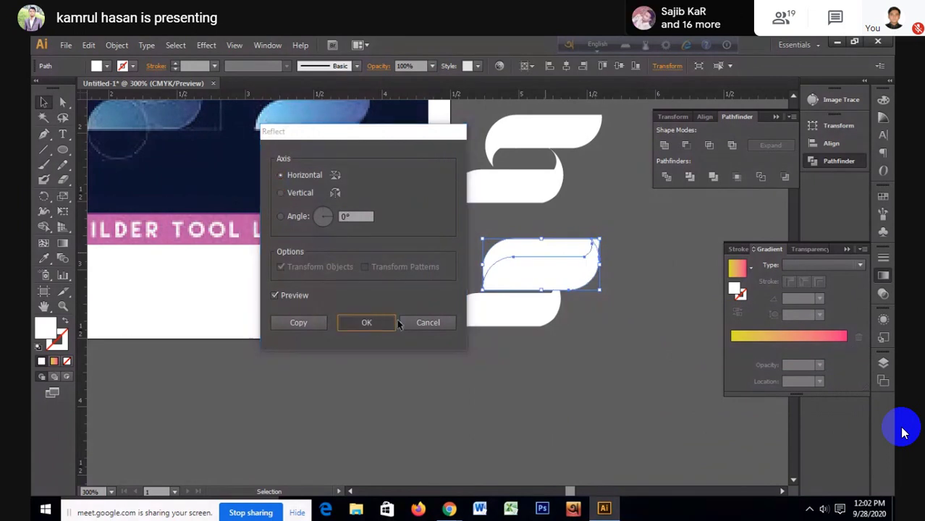
pyautogui.click(315, 322)
# Step: Drag the flipped piece down and left onto the copied S's lower half
pyautogui.moveTo(530, 278); pyautogui.dragTo(496, 312)
pyautogui.hotkey('ctrl', 'z')
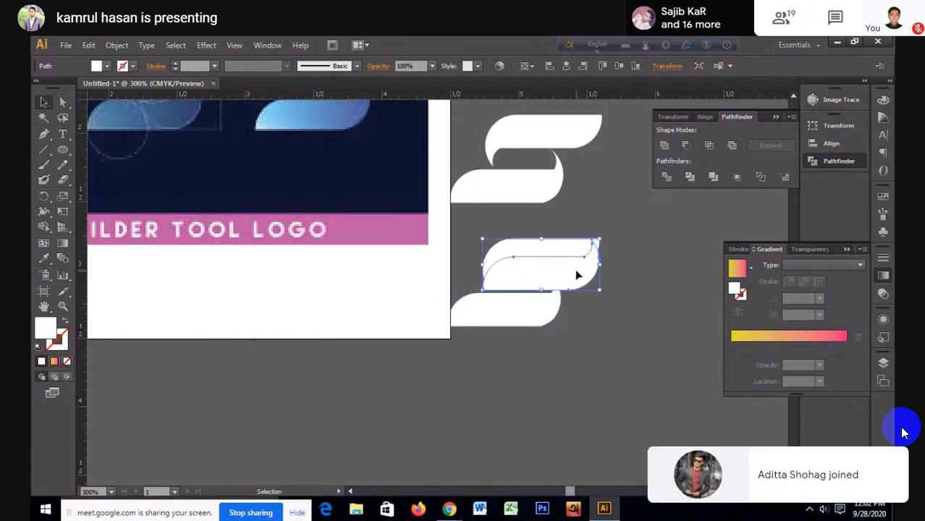
pyautogui.moveTo(574, 276); pyautogui.dragTo(538, 310)
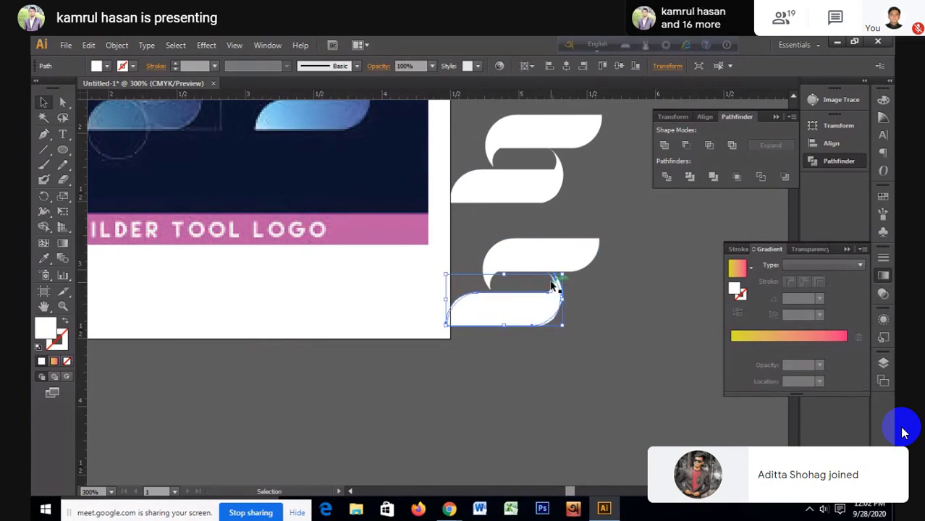
# Step: Zoom in and pick out the flipped lower piece from the copied S
pyautogui.scroll(1, 545, 285)
pyautogui.scroll(2, 546, 285)
pyautogui.press('a')
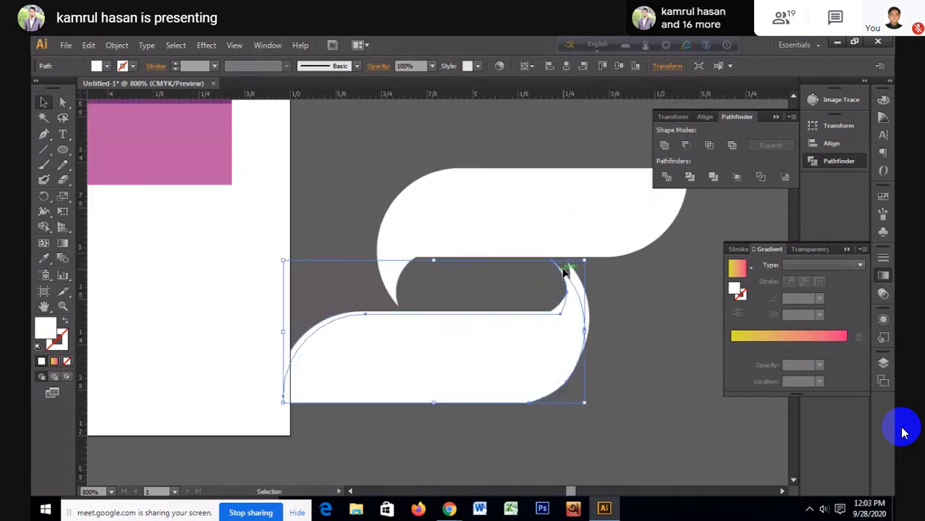
pyautogui.click(567, 271)
pyautogui.press('v')
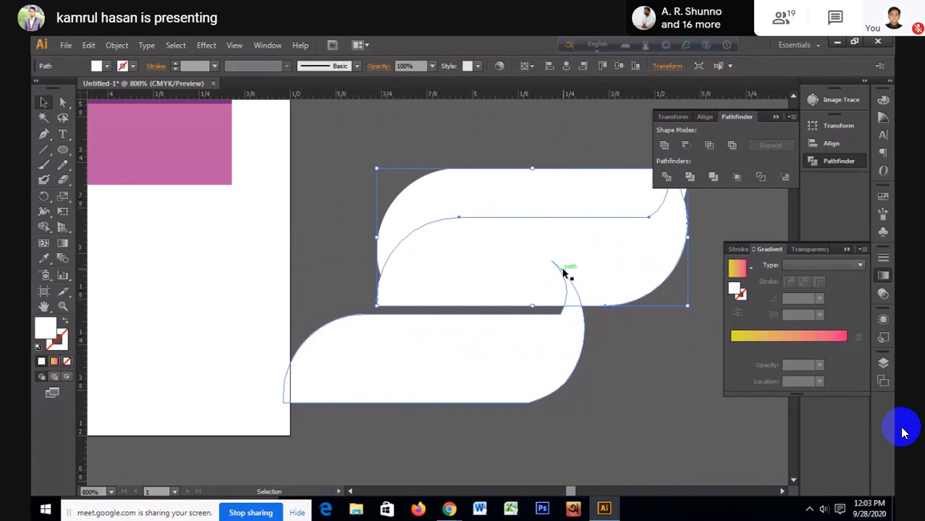
pyautogui.hotkey('ctrl', 'z')
pyautogui.press('a')
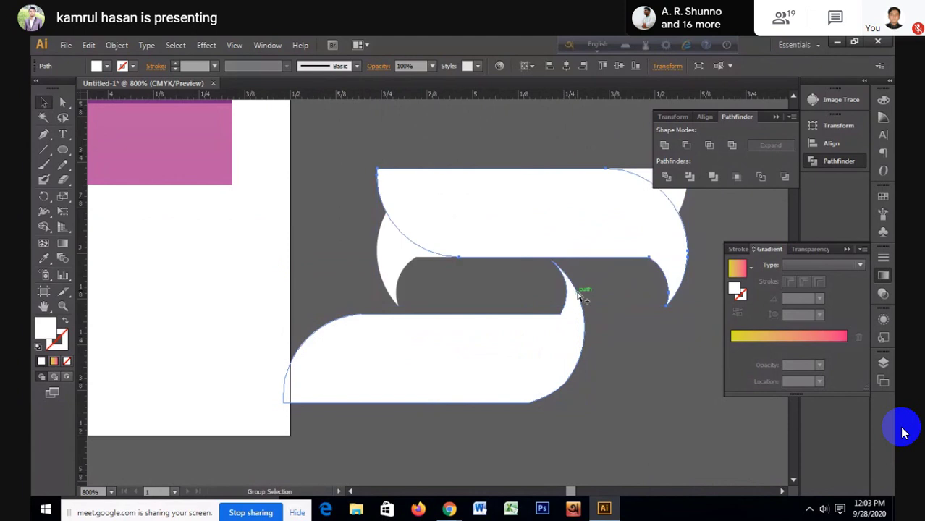
pyautogui.click(580, 297)
pyautogui.press('v')
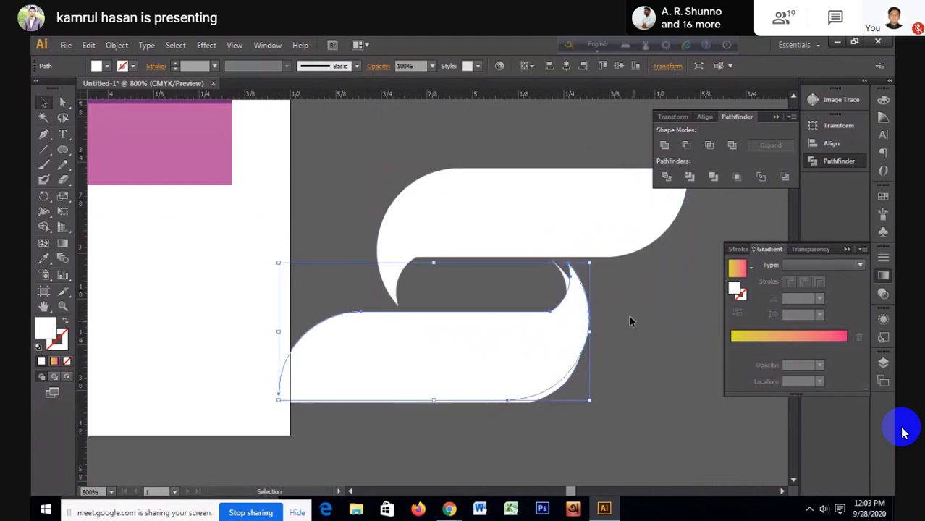
pyautogui.click(629, 318)
# Step: Nudge the flipped lower piece up with the arrow key until it interlocks with the upper piece
pyautogui.click(561, 269)
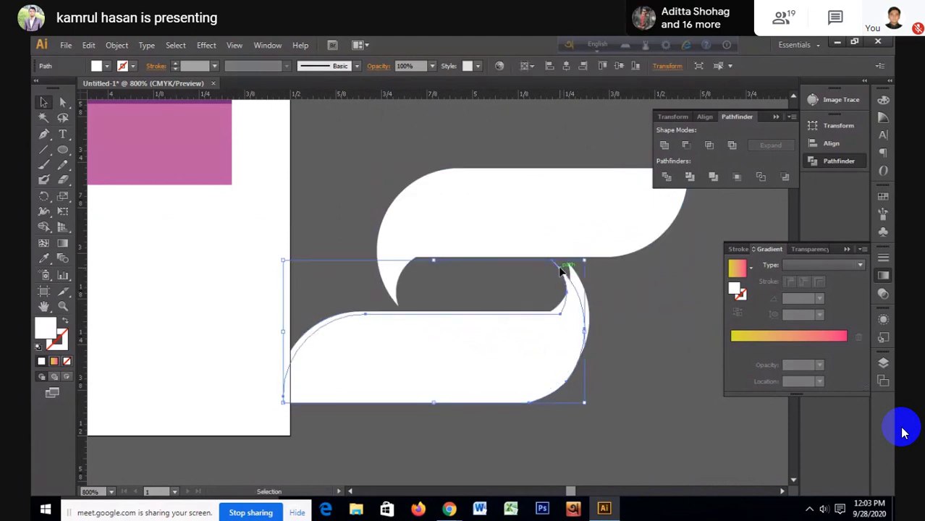
pyautogui.click(559, 265)
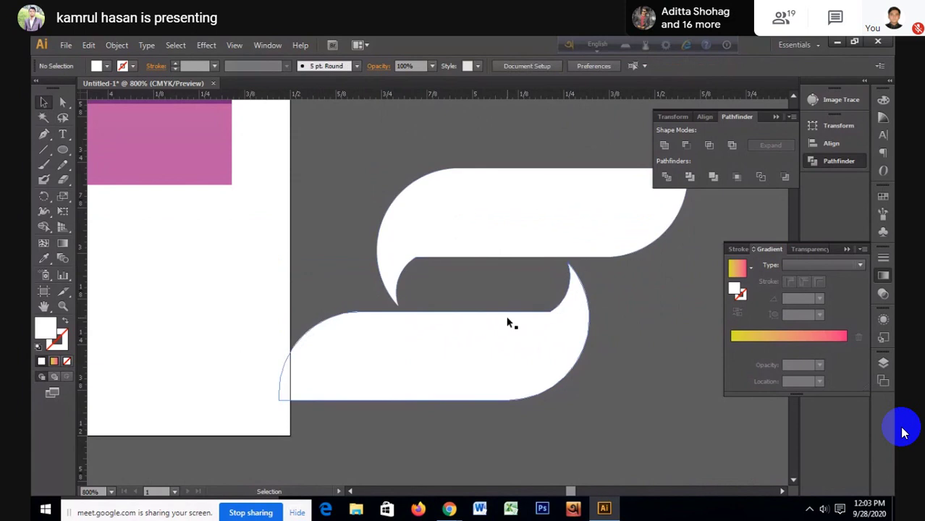
pyautogui.click(493, 329)
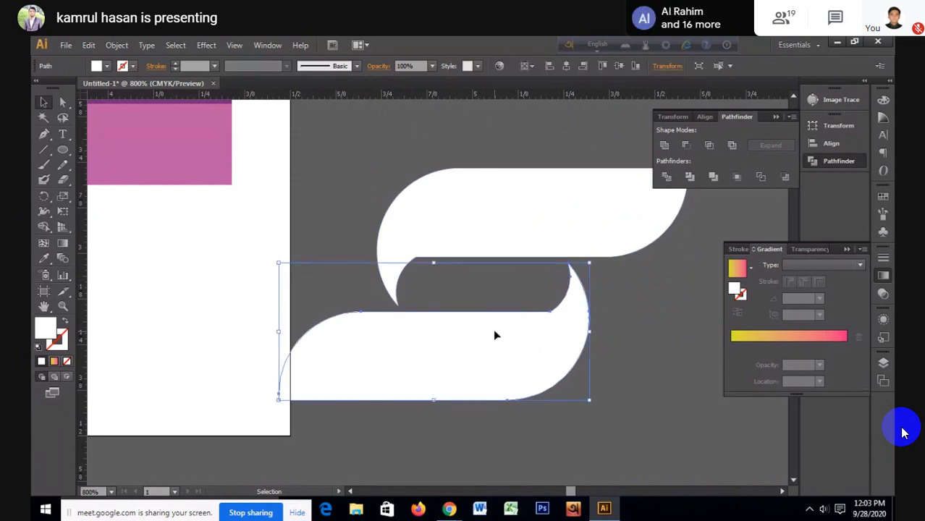
pyautogui.press('Up')
pyautogui.click(608, 368)
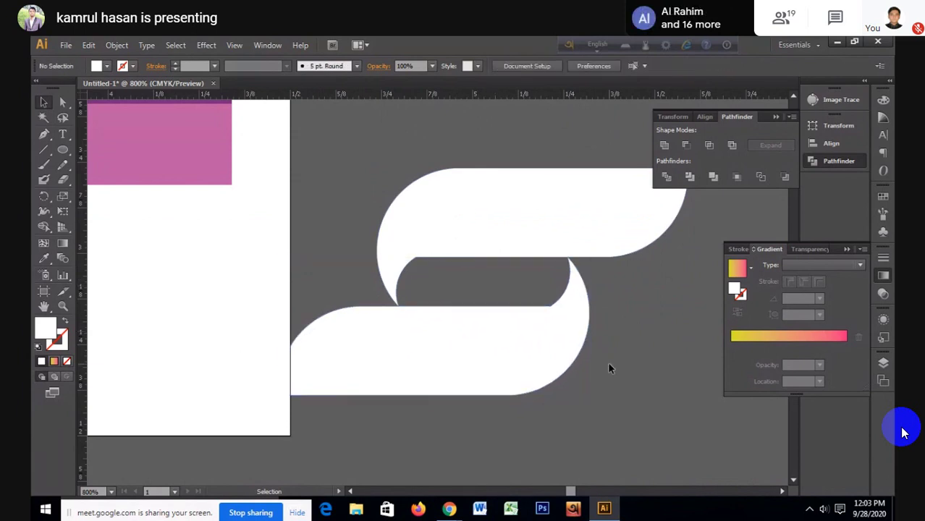
pyautogui.click(539, 339)
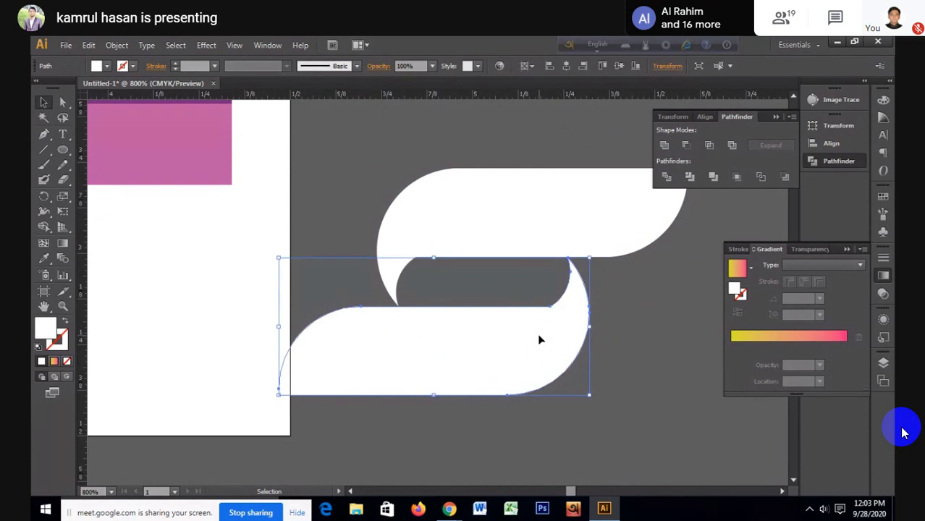
# Step: Apply the yellow-to-pink gradient to both S pieces, reversing its direction on the upper piece
pyautogui.press('.')
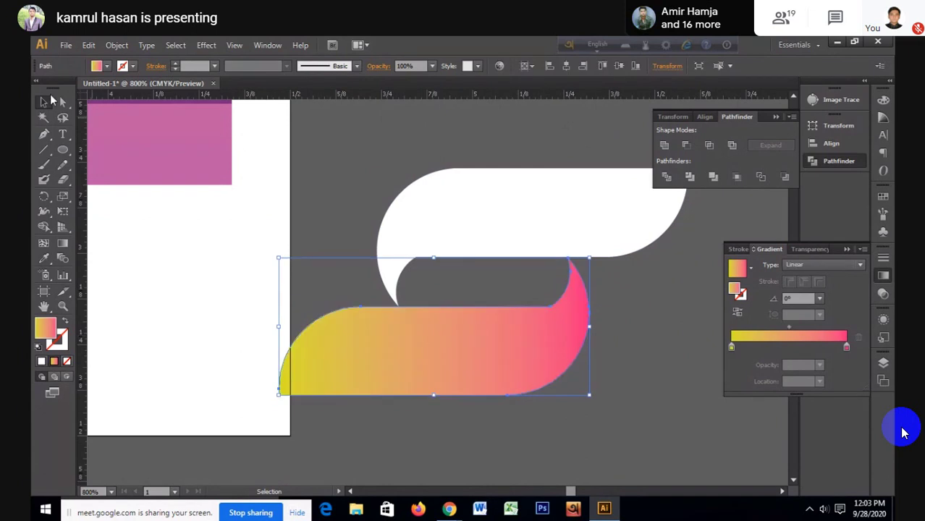
pyautogui.click(517, 240)
pyautogui.click(777, 336)
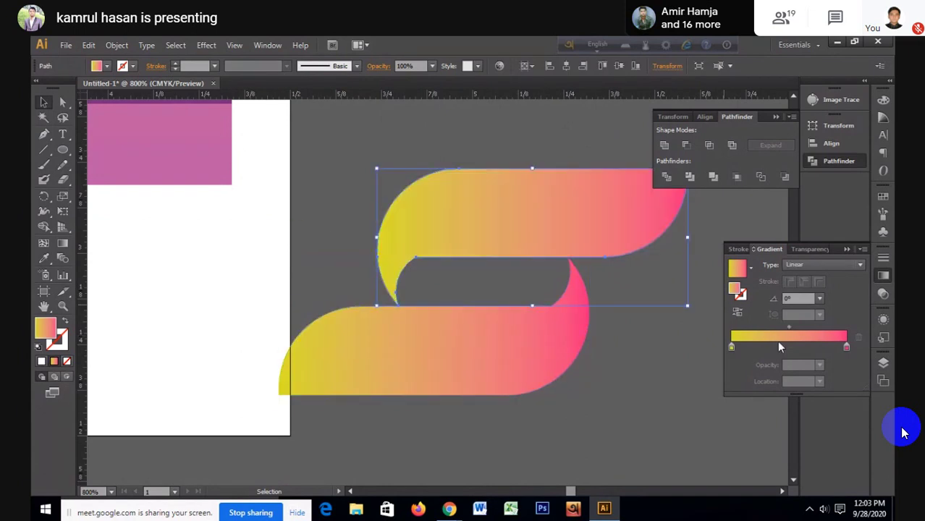
pyautogui.click(684, 364)
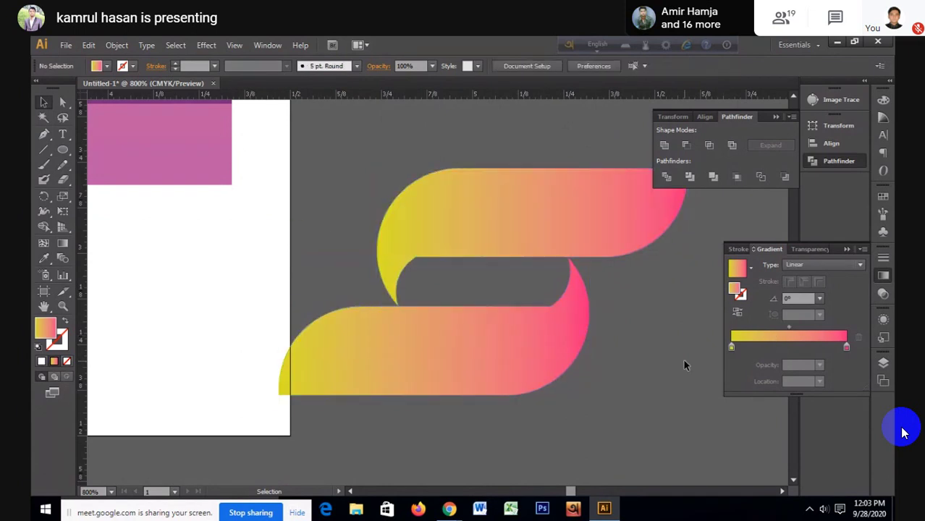
pyautogui.click(544, 233)
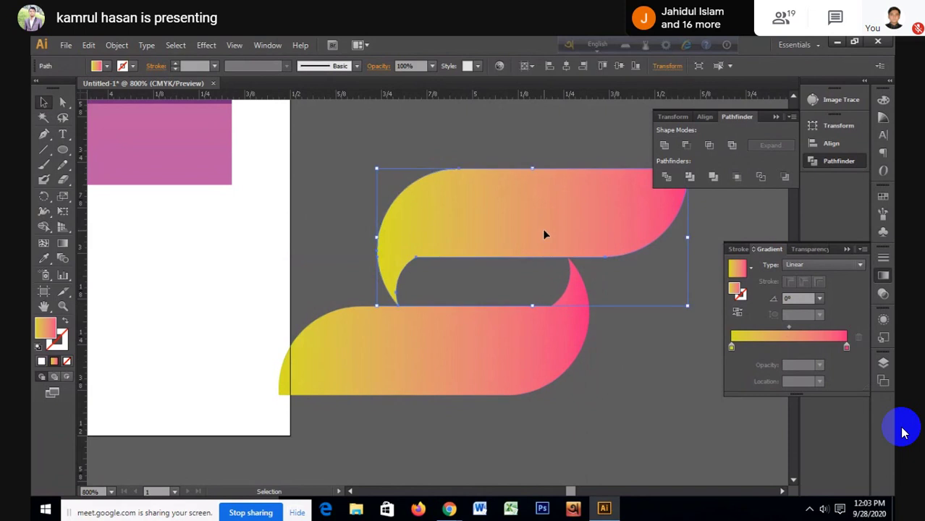
pyautogui.click(737, 312)
pyautogui.click(615, 361)
# Step: Set the lower S's gradient stops to dark and light blue sampled from the reference S
pyautogui.scroll(-2, 609, 360)
pyautogui.scroll(-2, 610, 360)
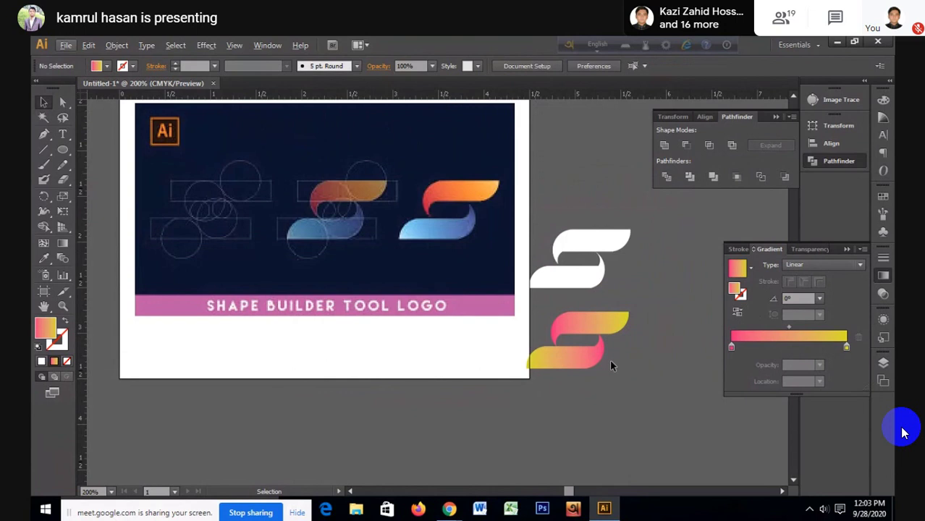
pyautogui.scroll(1, 610, 364)
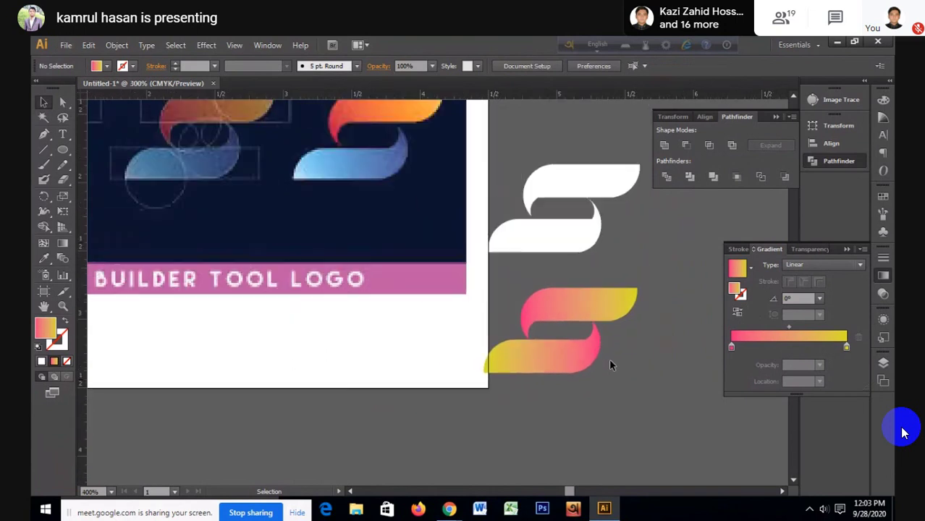
pyautogui.click(578, 366)
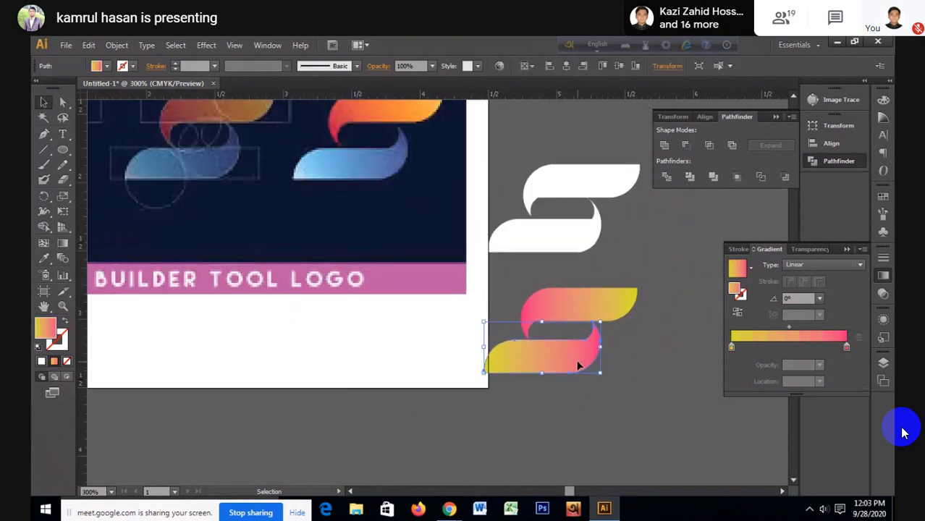
pyautogui.click(847, 346)
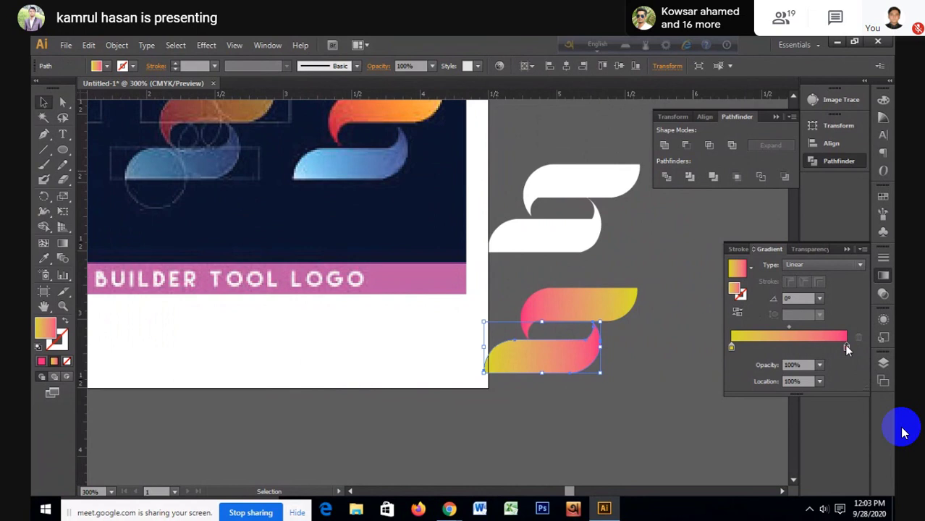
pyautogui.press('i')
pyautogui.click(409, 135)
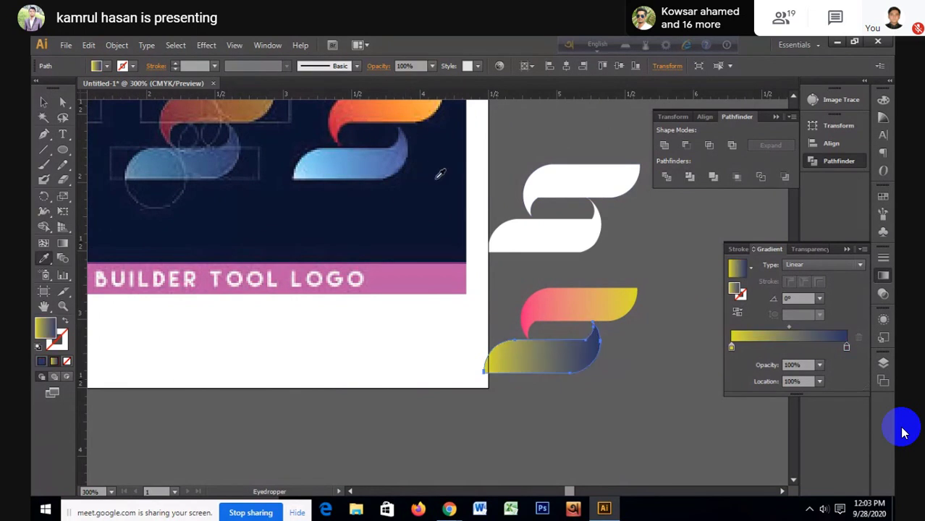
pyautogui.press('v')
pyautogui.click(731, 347)
pyautogui.press('i')
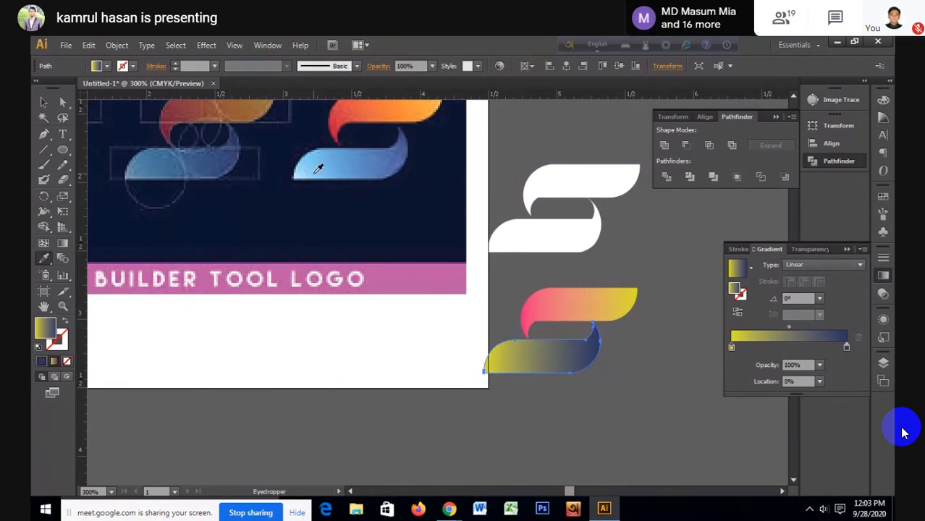
pyautogui.click(297, 176)
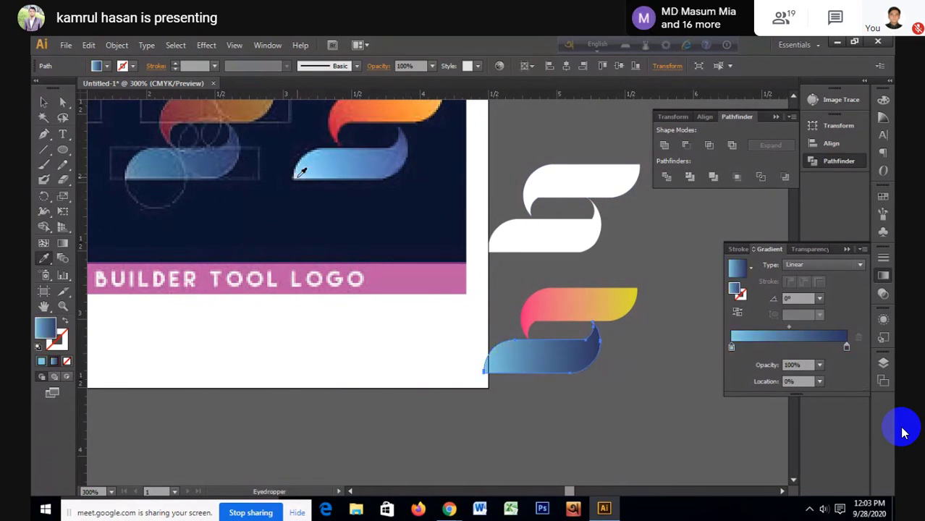
pyautogui.click(301, 171)
pyautogui.press('v')
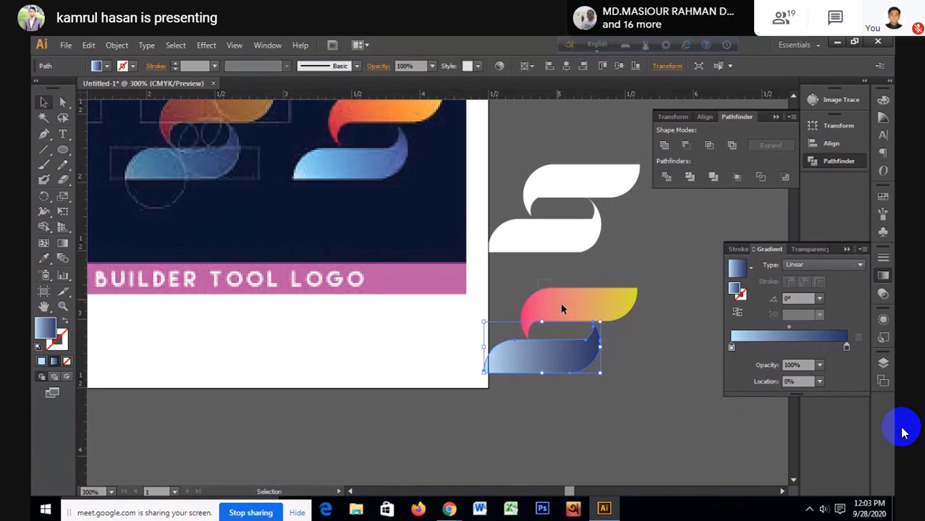
# Step: Move both S halves together onto the artboard below the banner
pyautogui.keyDown('shift'); pyautogui.click(562, 309); pyautogui.keyUp('shift')
pyautogui.moveTo(562, 309); pyautogui.dragTo(396, 369)
pyautogui.click(604, 424)
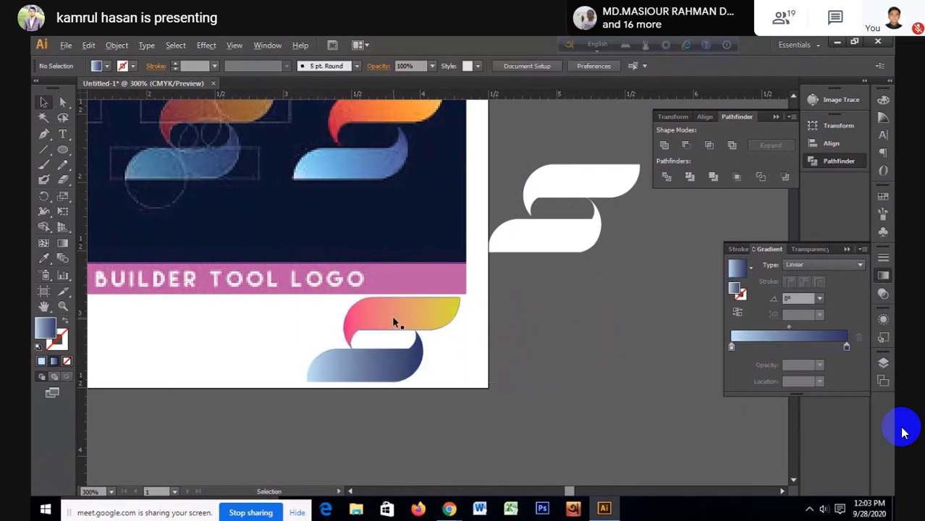
# Step: Zoom out to the whole artboard, then zoom in close on the reference logo's construction shapes
pyautogui.scroll(3, 396, 321)
pyautogui.scroll(-5, 311, 245)
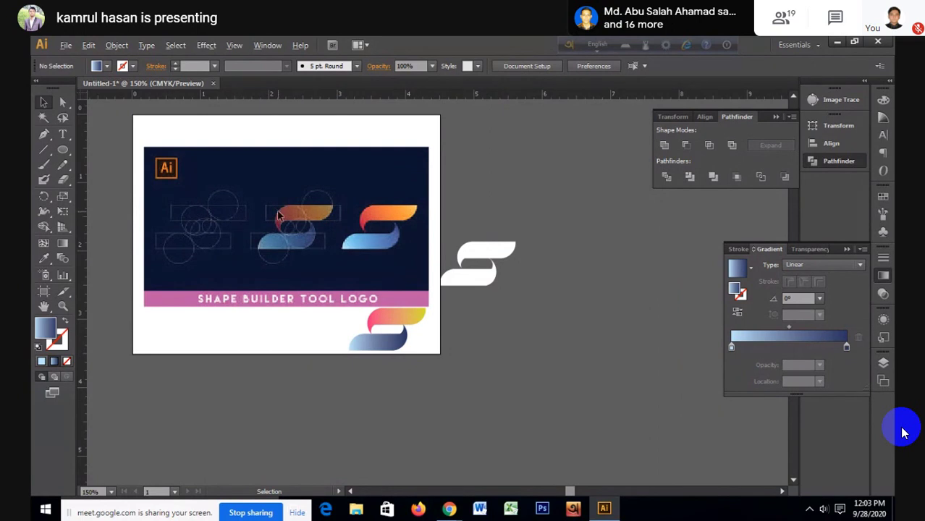
pyautogui.scroll(1, 278, 215)
pyautogui.scroll(3, 278, 215)
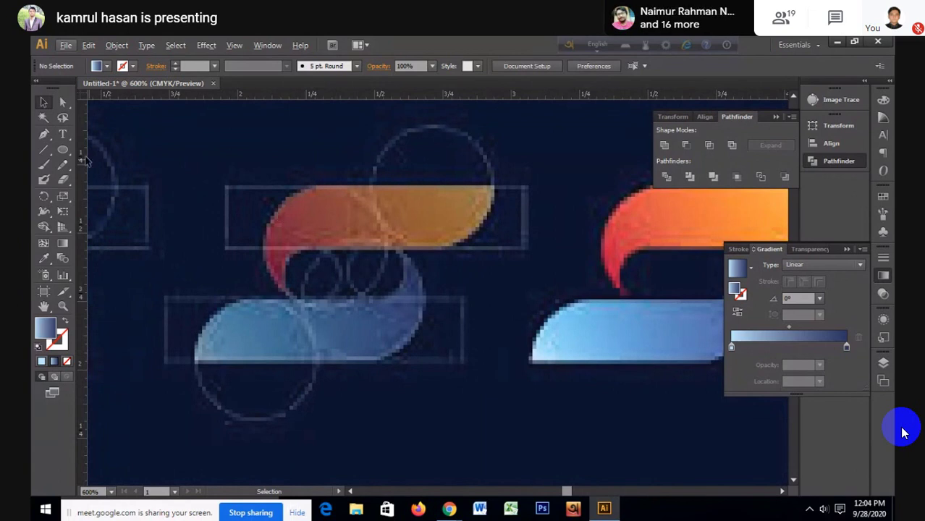
# Step: Draw a no-fill 1.09 × 0.23 in rectangle over the reference logo's upper construction bar
pyautogui.moveTo(64, 152); pyautogui.dragTo(98, 149)
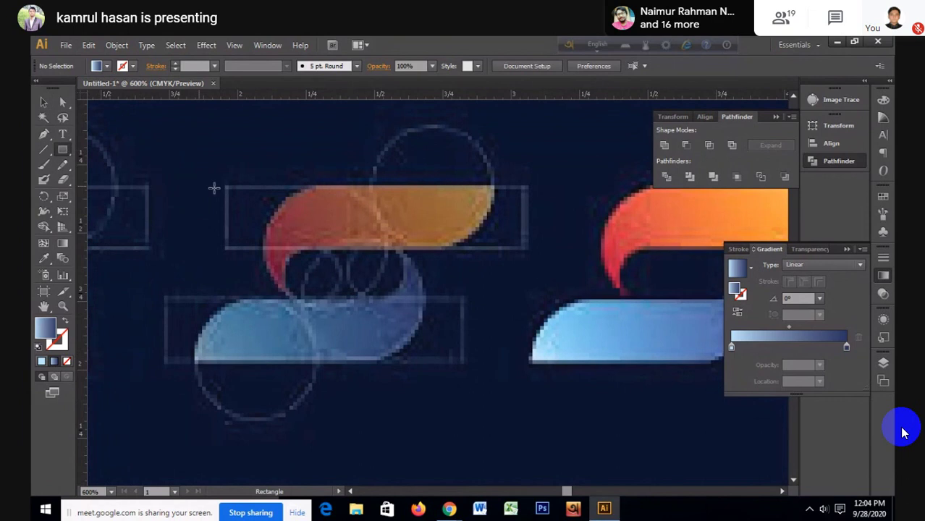
pyautogui.press('v')
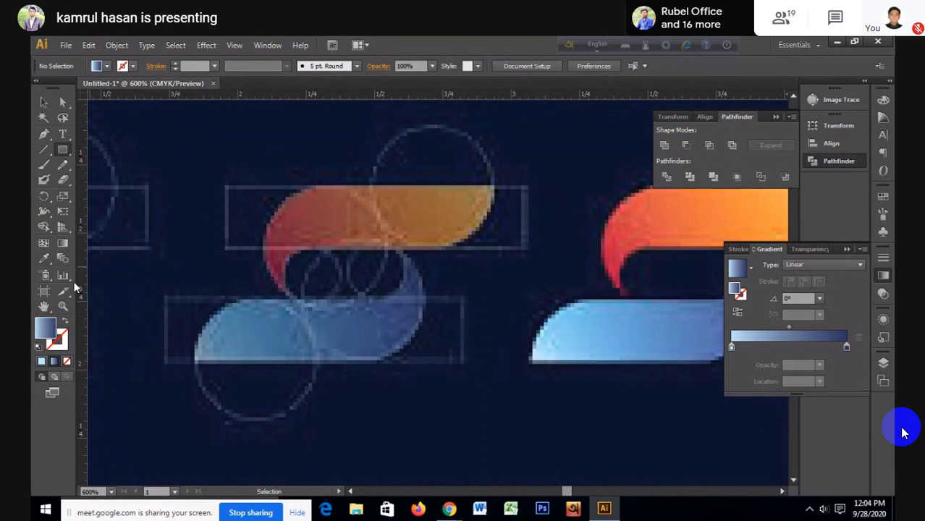
pyautogui.click(106, 65)
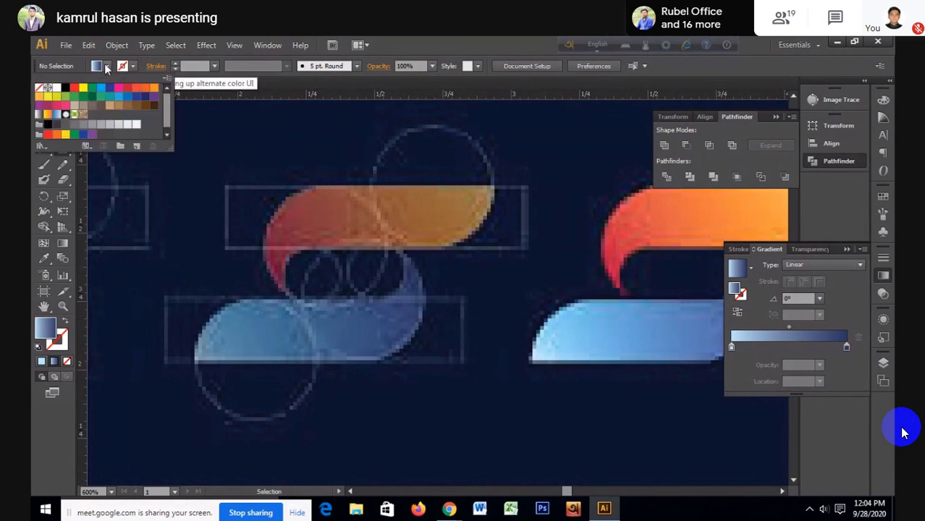
pyautogui.click(39, 92)
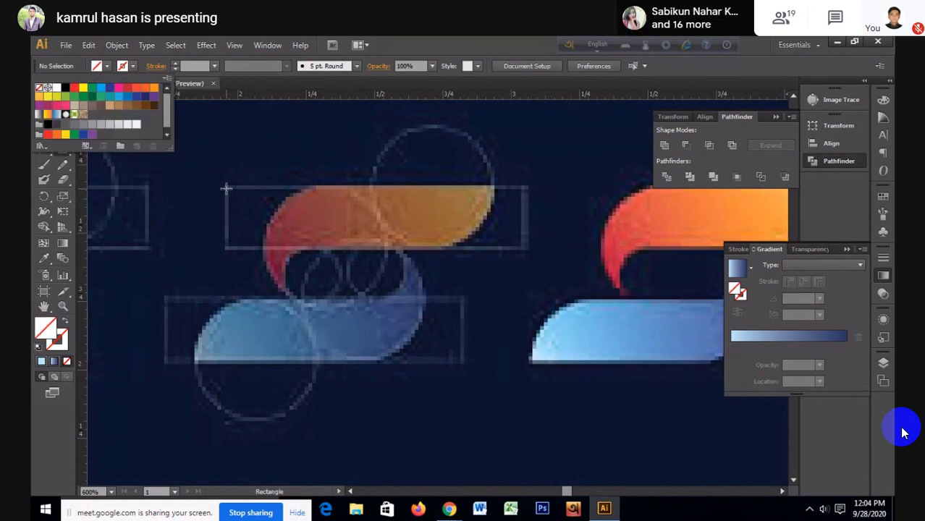
pyautogui.press('m')
pyautogui.moveTo(226, 185); pyautogui.dragTo(528, 248)
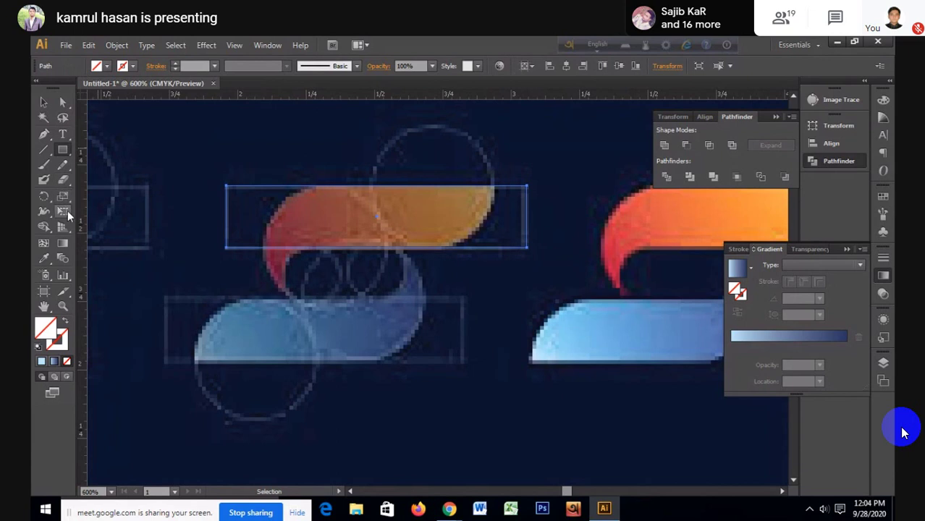
pyautogui.moveTo(63, 149); pyautogui.dragTo(119, 179)
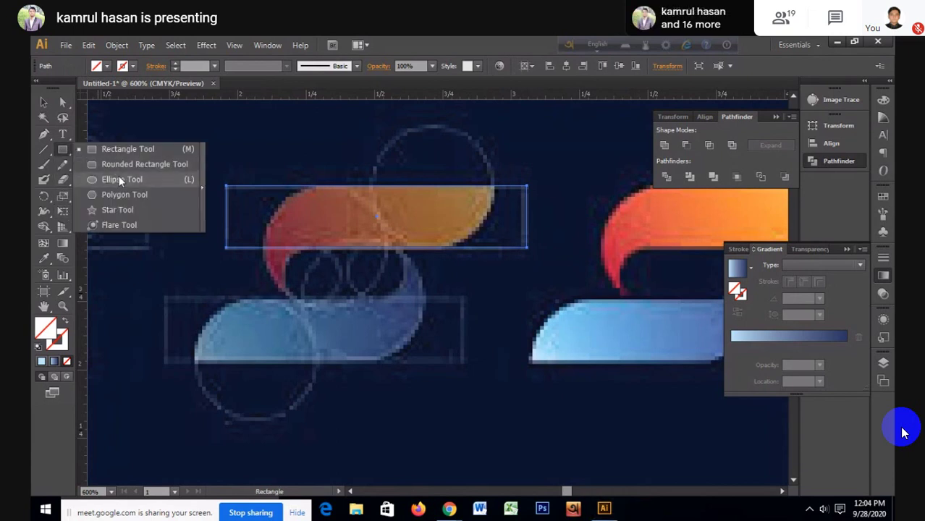
pyautogui.click(120, 180)
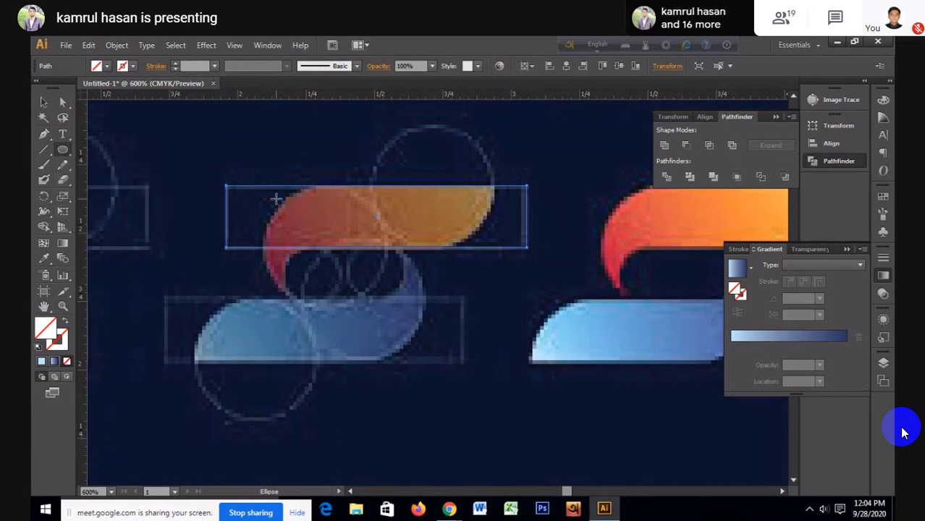
# Step: Draw a roughly 0.45 in circle centred on the rectangle's bottom edge, touching its top edge
pyautogui.moveTo(276, 198); pyautogui.dragTo(377, 282)
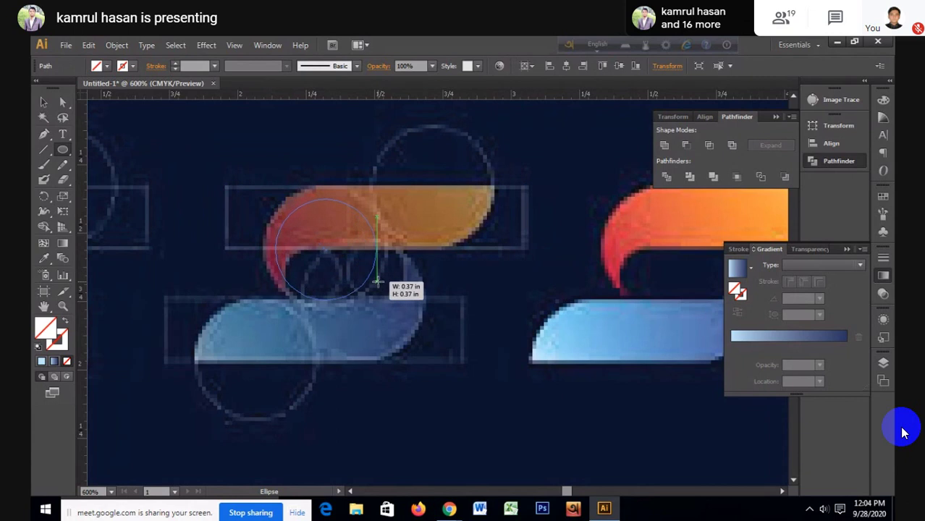
pyautogui.moveTo(377, 283)
pyautogui.mouseDown()
pyautogui.moveTo(376, 275)
pyautogui.moveTo(371, 283)
pyautogui.moveTo(389, 277)
pyautogui.mouseUp()
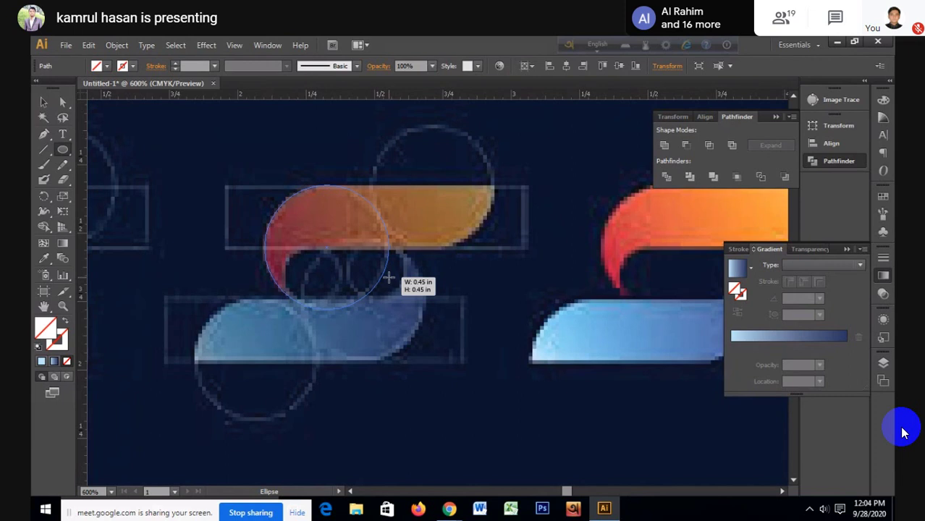
pyautogui.moveTo(389, 278); pyautogui.dragTo(388, 277)
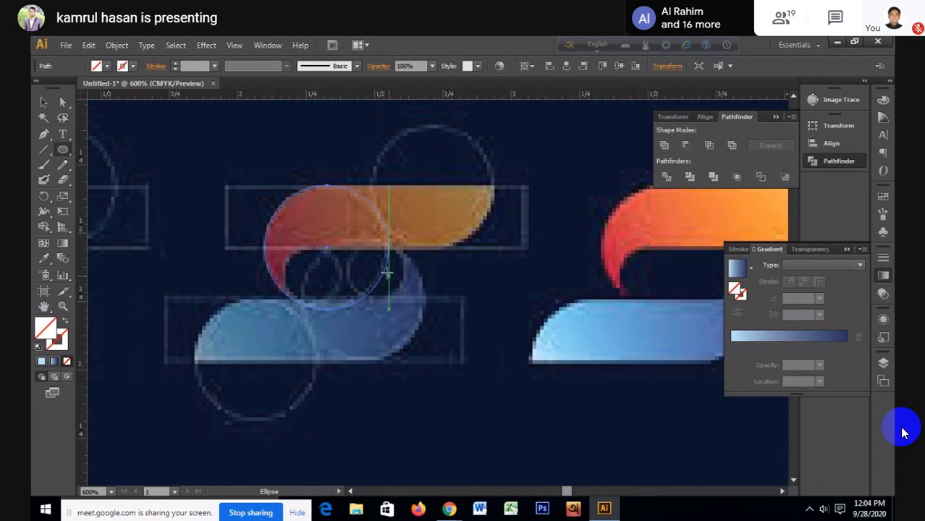
pyautogui.scroll(2, 309, 253)
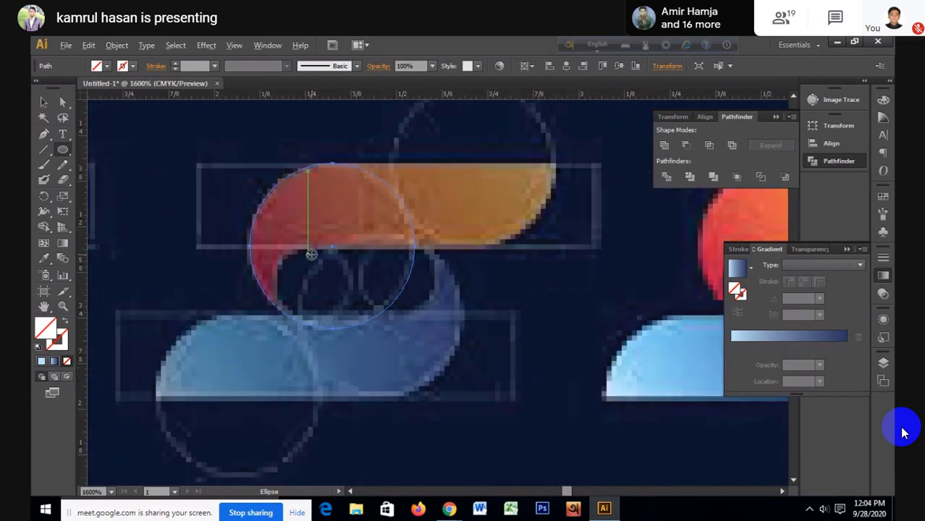
pyautogui.scroll(2, 348, 237)
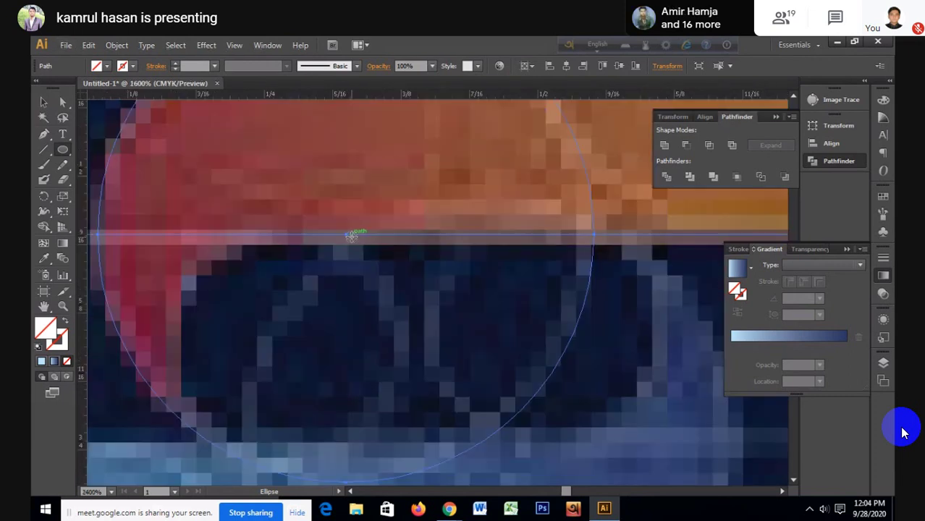
pyautogui.scroll(-2, 348, 237)
pyautogui.scroll(2, 344, 145)
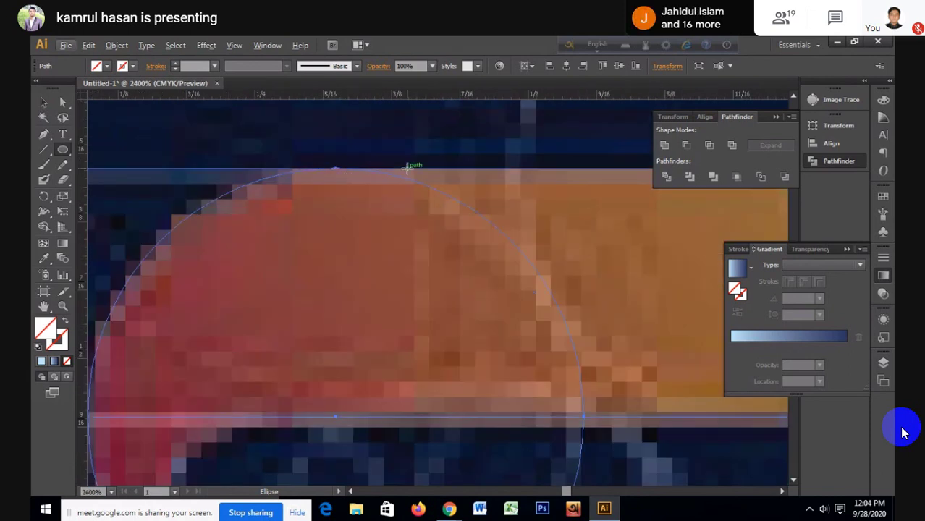
pyautogui.scroll(-2, 407, 166)
pyautogui.scroll(-2, 408, 166)
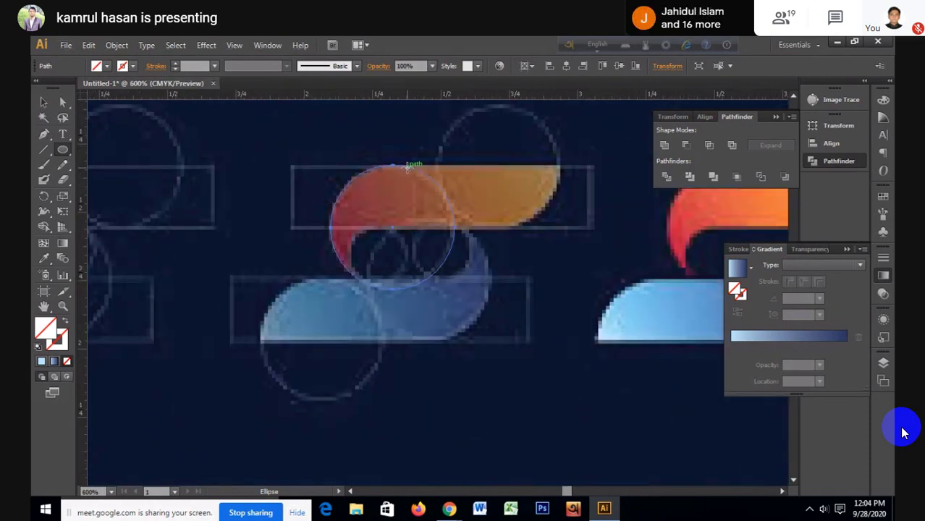
# Step: Check the circle's alignment in Outline view, select it, and return to Preview
pyautogui.hotkey('ctrl', 'y')
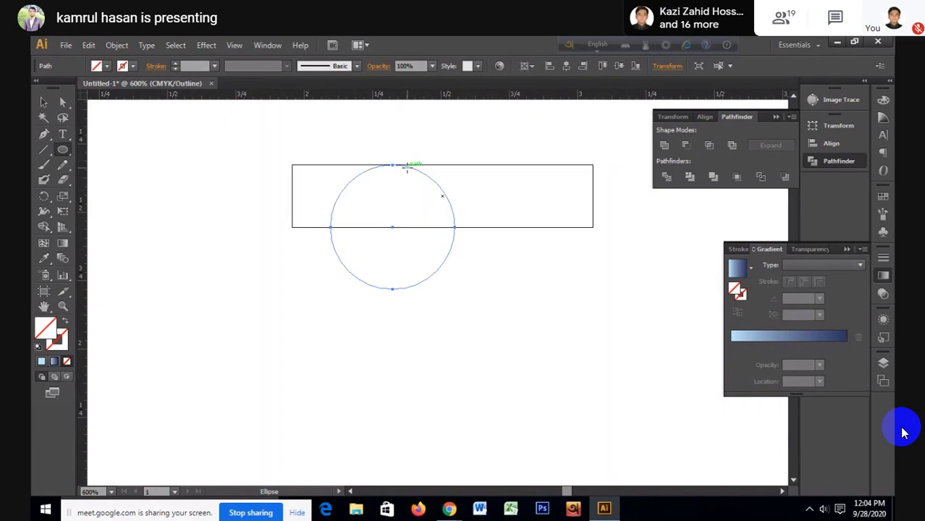
pyautogui.scroll(7, 392, 160)
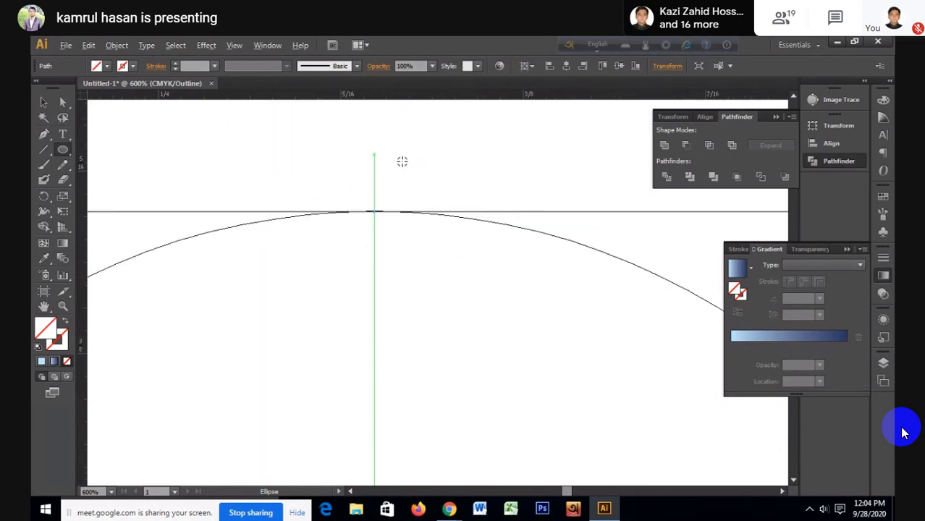
pyautogui.scroll(-3, 385, 204)
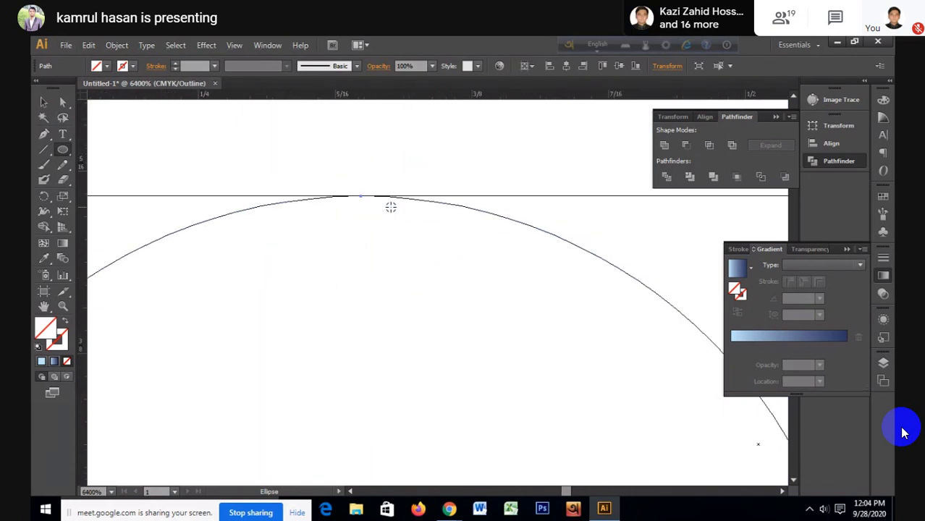
pyautogui.scroll(-2, 389, 206)
pyautogui.scroll(2, 391, 322)
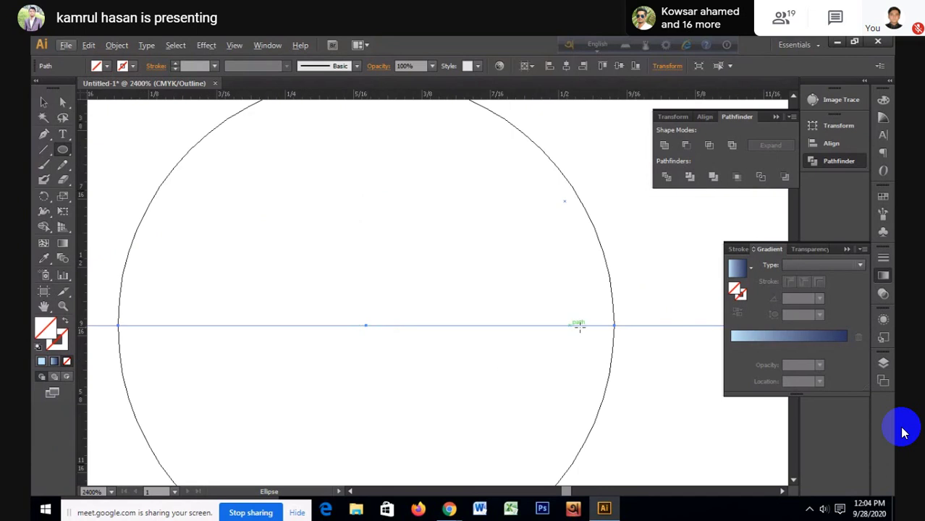
pyautogui.press('v')
pyautogui.click(614, 325)
pyautogui.scroll(-2, 251, 200)
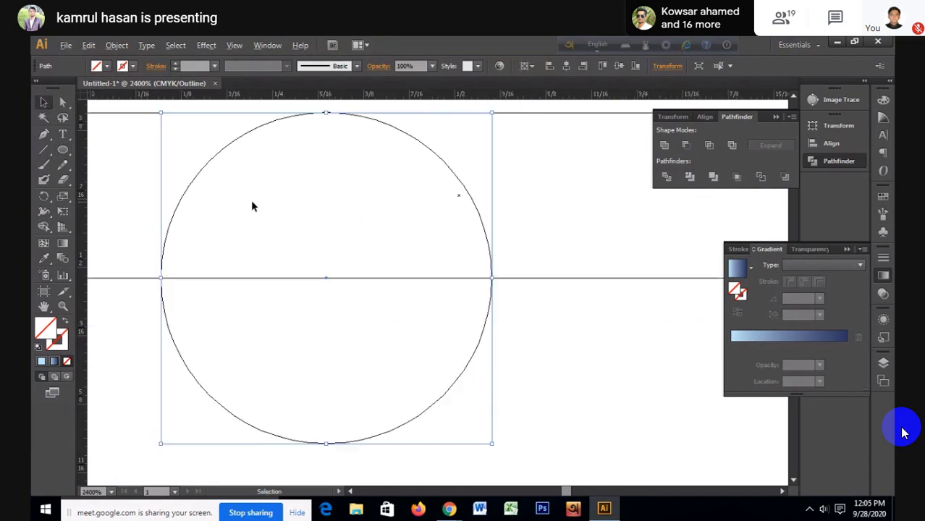
pyautogui.scroll(-1, 251, 200)
pyautogui.press('a')
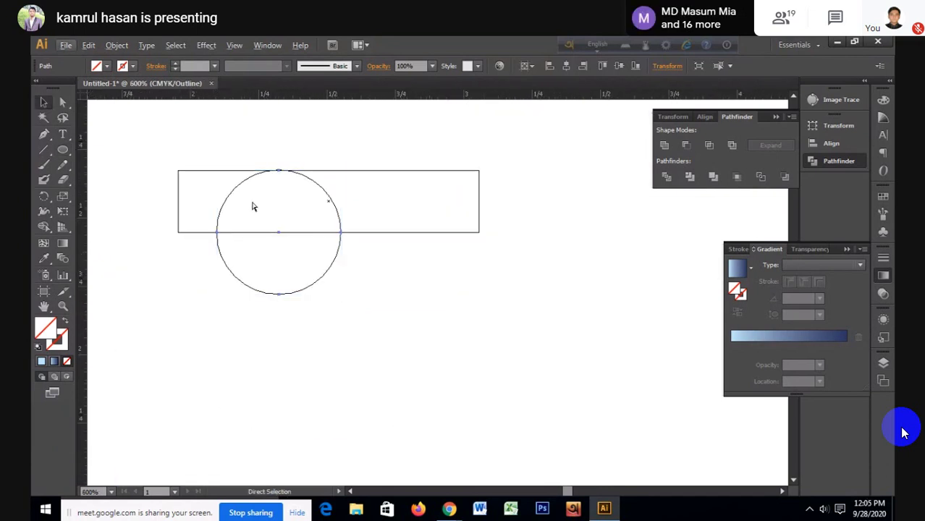
pyautogui.hotkey('ctrl', 'y')
pyautogui.press('v')
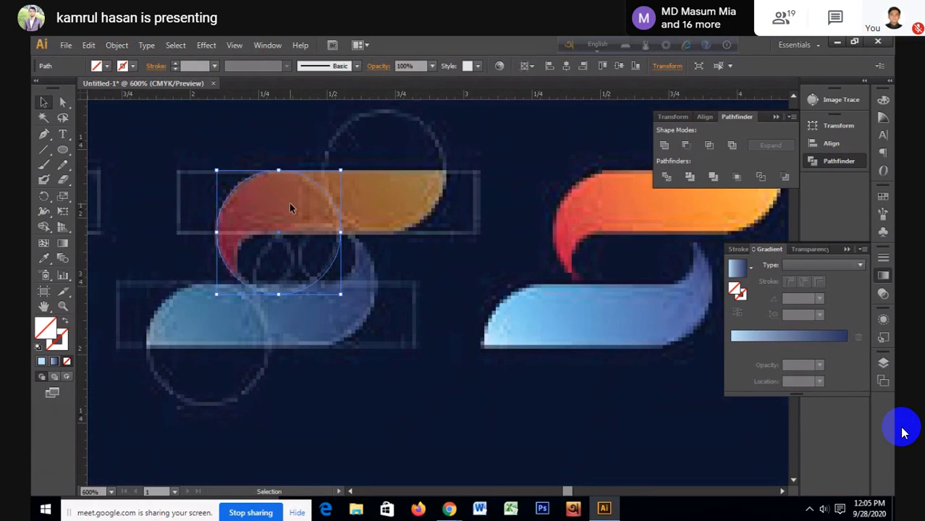
# Step: Align the top circle to the reference arc, then copy it down-left and shrink it to 0.22 in inside the curl
pyautogui.moveTo(290, 209)
pyautogui.mouseDown()
pyautogui.moveTo(317, 223)
pyautogui.moveTo(384, 175)
pyautogui.mouseUp()
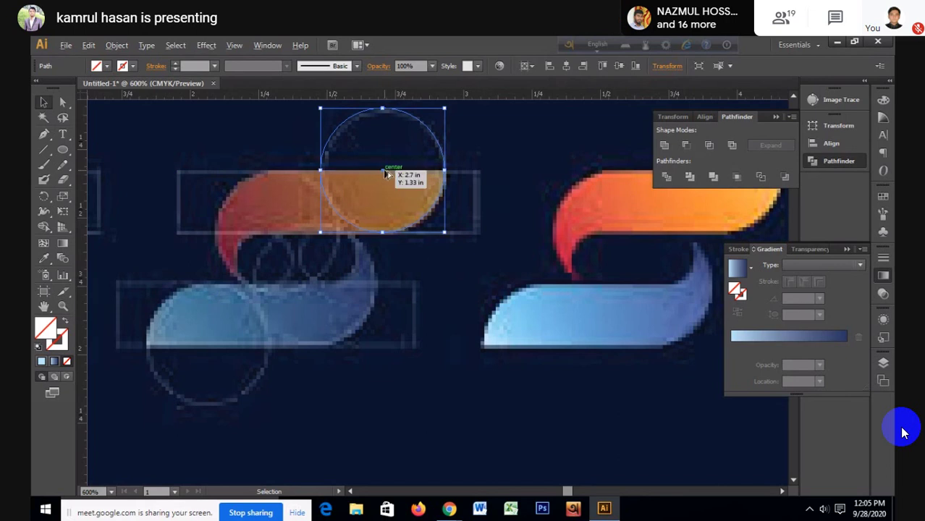
pyautogui.moveTo(382, 171); pyautogui.dragTo(288, 274)
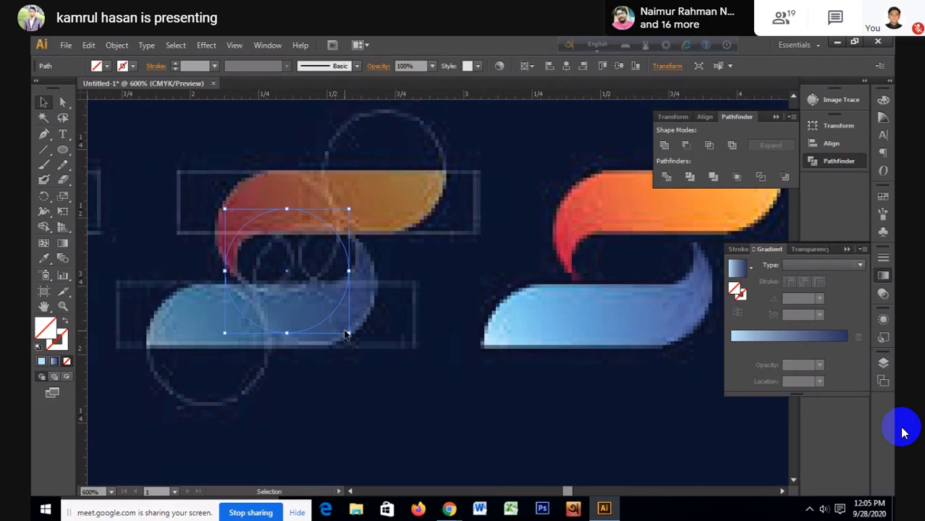
pyautogui.moveTo(349, 334)
pyautogui.mouseDown()
pyautogui.moveTo(314, 284)
pyautogui.moveTo(253, 234)
pyautogui.mouseUp()
pyautogui.scroll(1, 273, 283)
pyautogui.scroll(1, 274, 282)
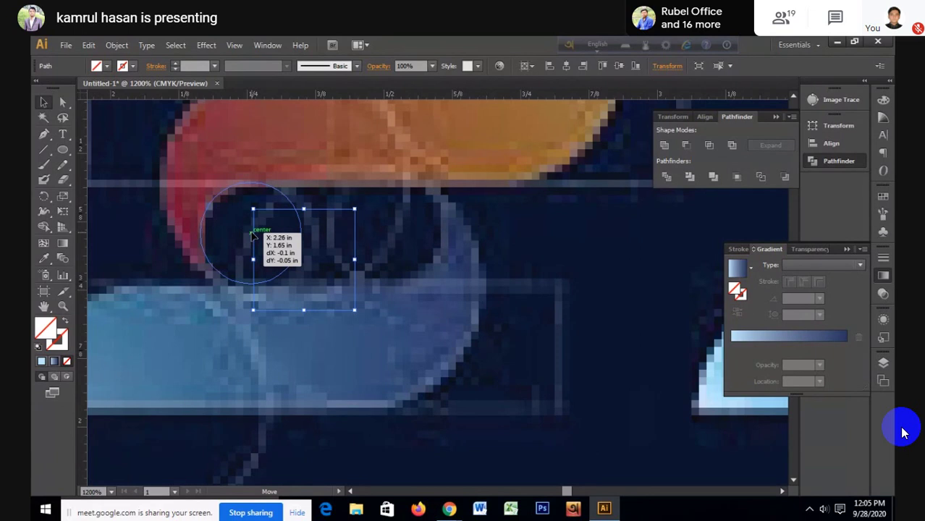
pyautogui.moveTo(305, 183); pyautogui.dragTo(310, 175)
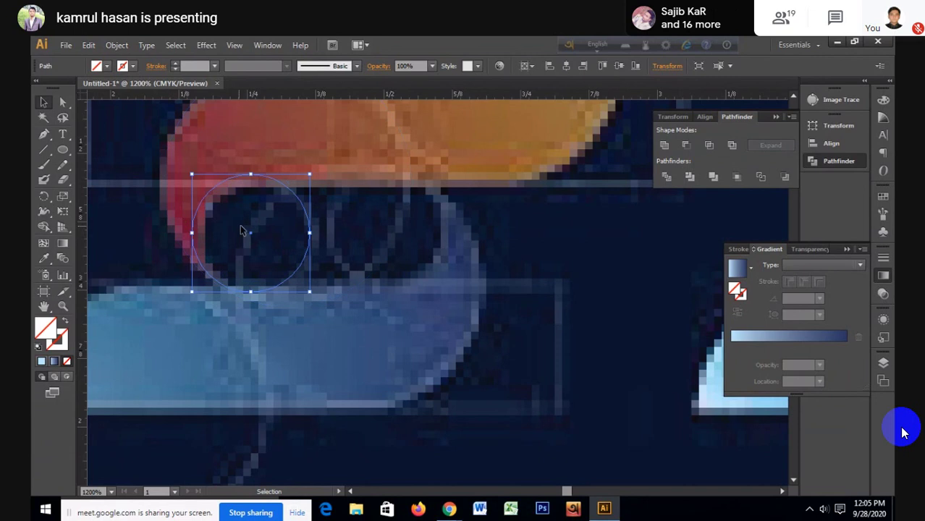
pyautogui.moveTo(252, 236); pyautogui.dragTo(246, 238)
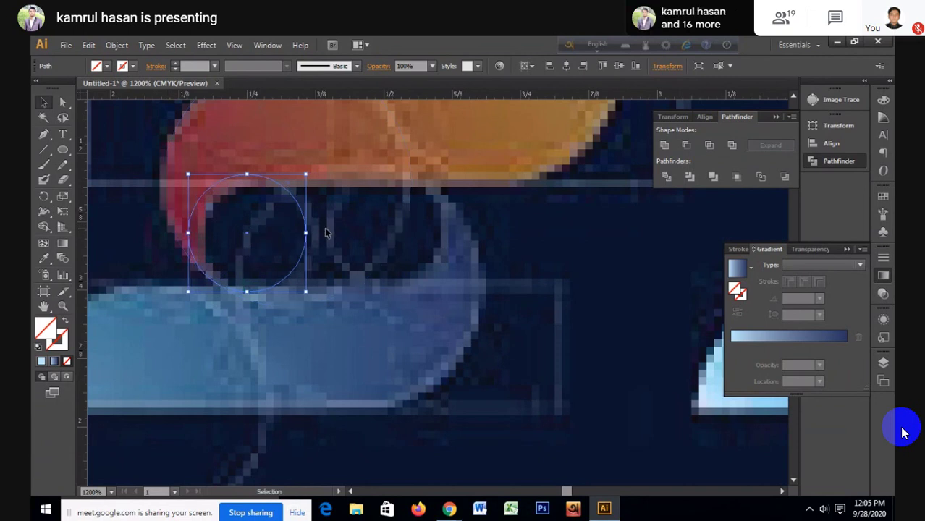
pyautogui.scroll(-2, 326, 234)
pyautogui.scroll(-1, 326, 233)
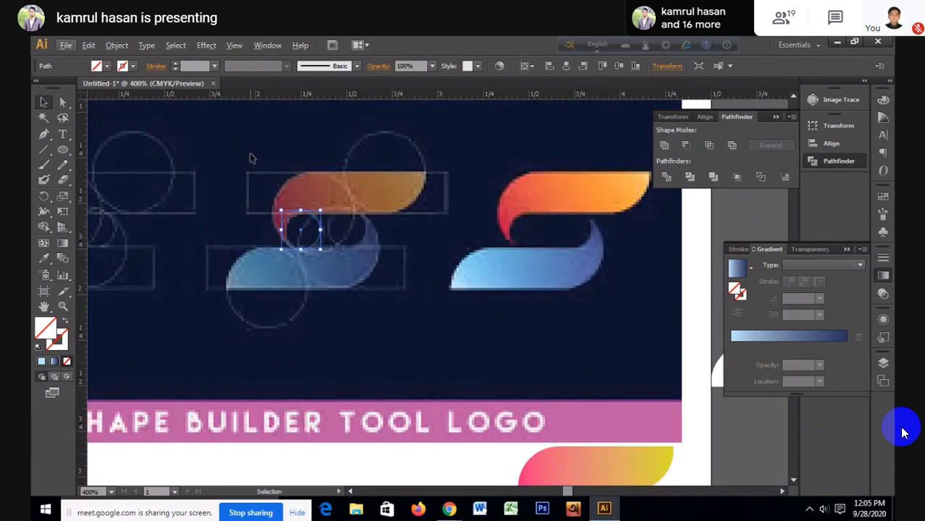
# Step: Marquee-select all the overlapping top construction circles and rectangle
pyautogui.keyDown('shift'); pyautogui.click(435, 228); pyautogui.keyUp('shift')
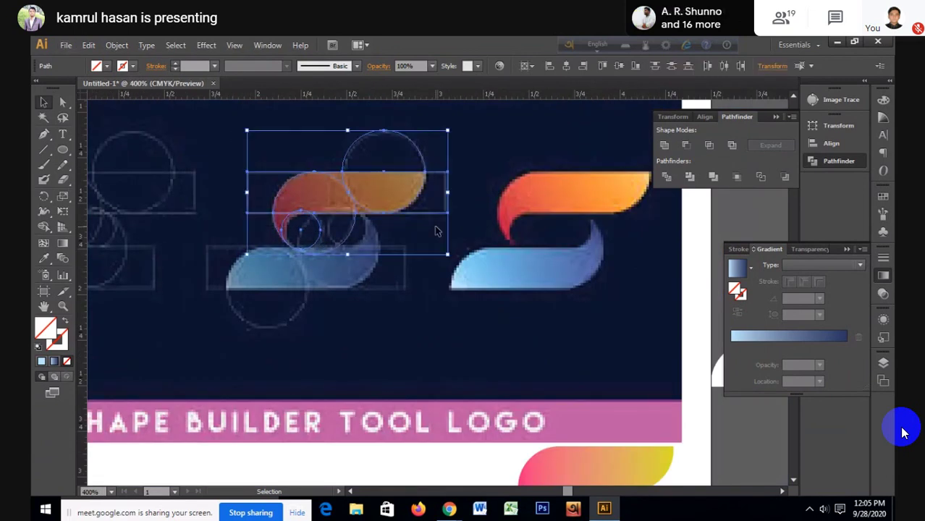
pyautogui.scroll(2, 352, 174)
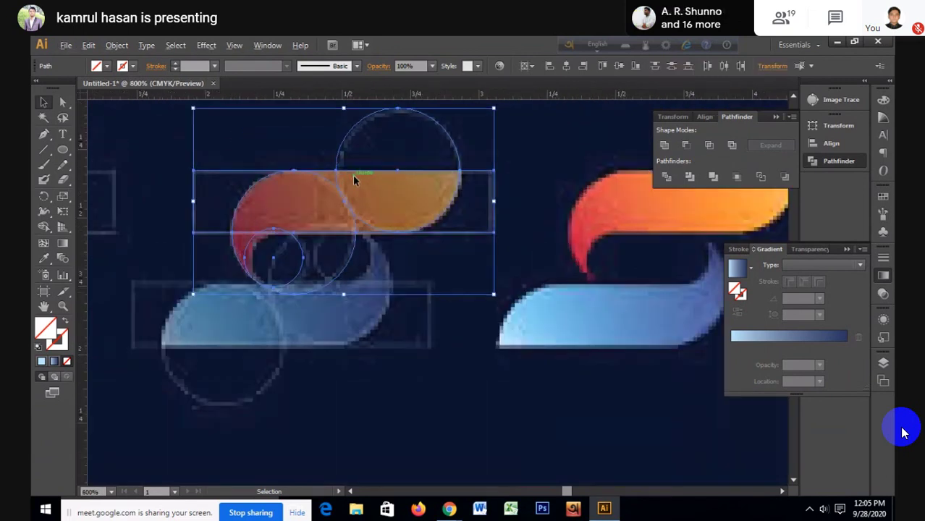
pyautogui.scroll(1, 353, 174)
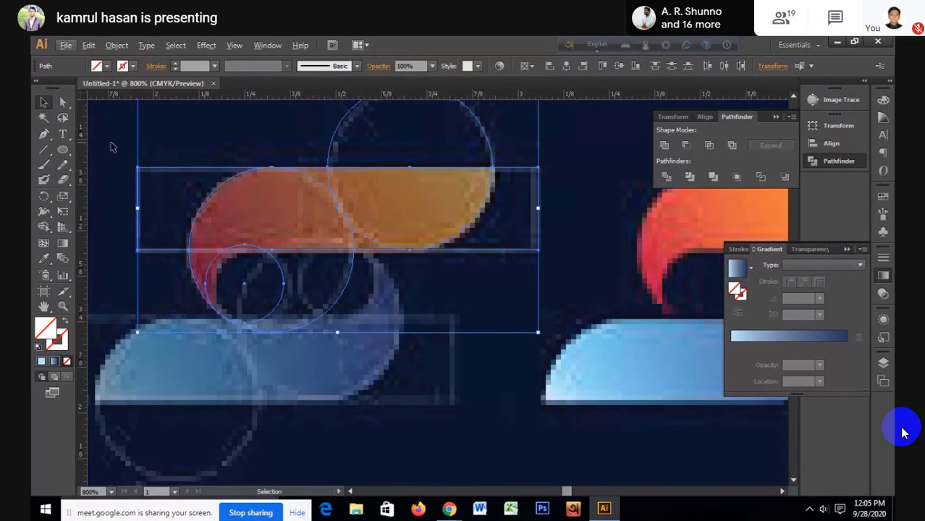
pyautogui.moveTo(107, 142); pyautogui.dragTo(516, 281)
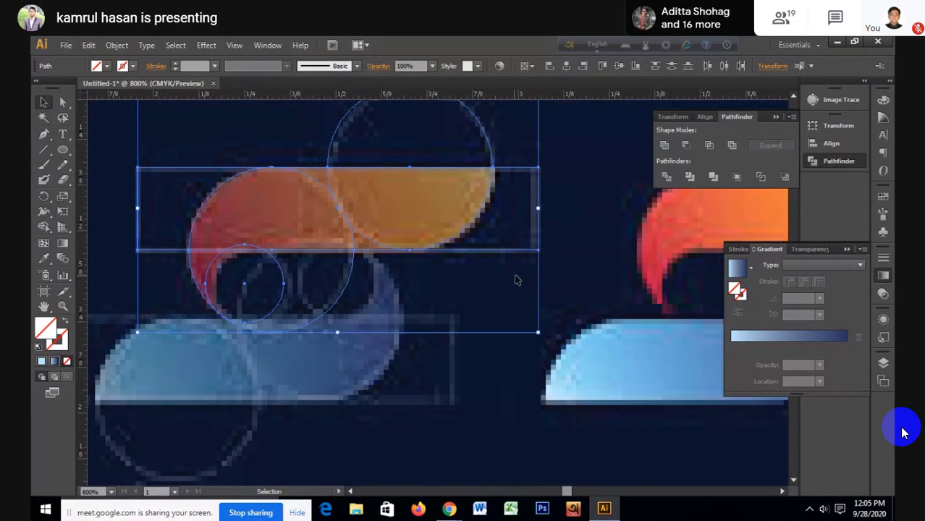
# Step: With Shape Builder, remove the empty rectangle and cap regions and merge the red and orange regions
pyautogui.click(44, 228)
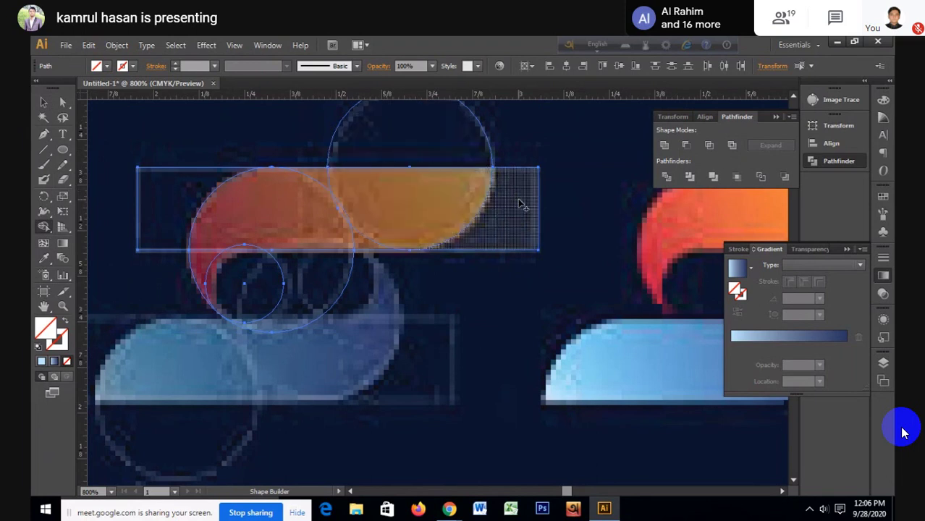
pyautogui.keyDown('alt'); pyautogui.click(516, 258); pyautogui.keyUp('alt')
pyautogui.keyDown('alt'); pyautogui.click(479, 145); pyautogui.keyUp('alt')
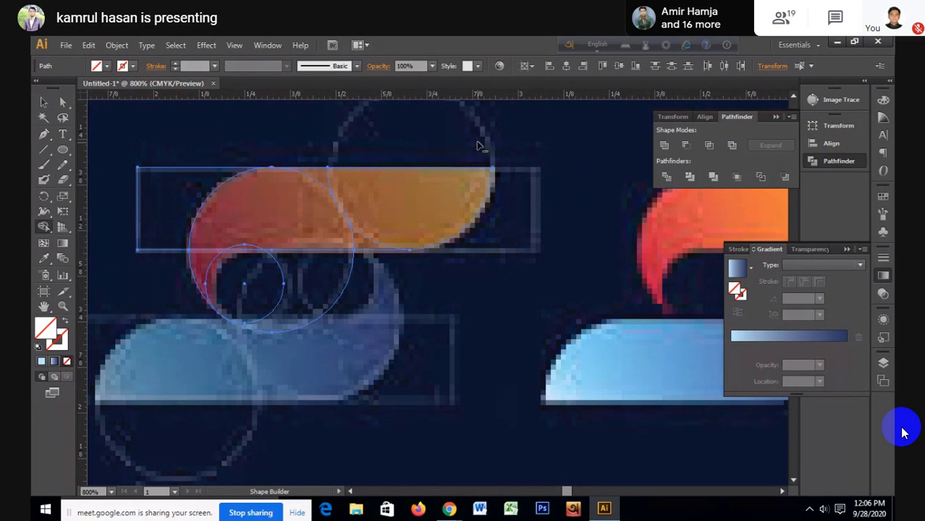
pyautogui.keyDown('alt'); pyautogui.click(197, 182); pyautogui.keyUp('alt')
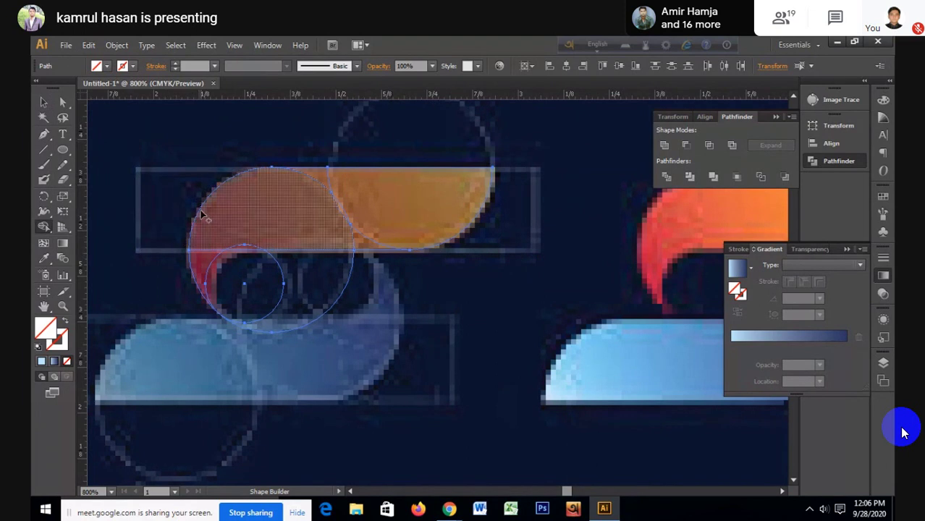
pyautogui.moveTo(202, 215); pyautogui.dragTo(314, 180)
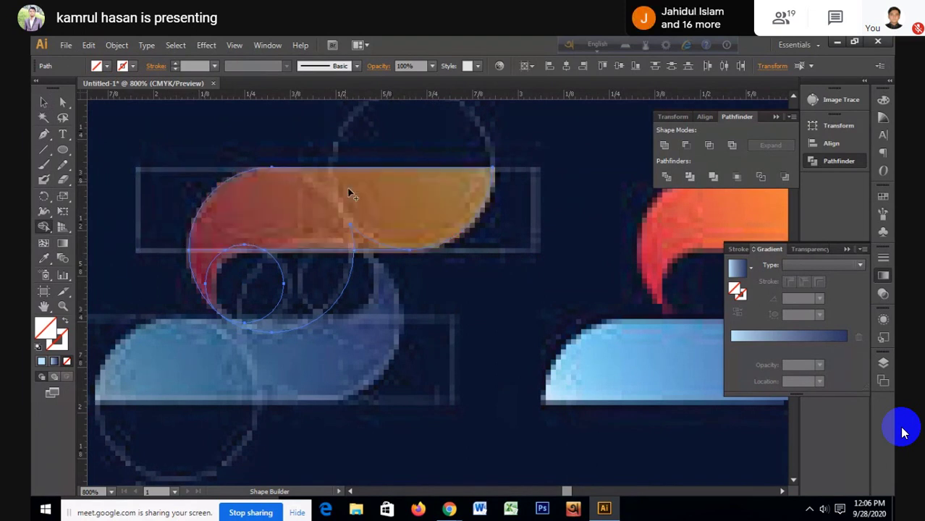
pyautogui.click(324, 255)
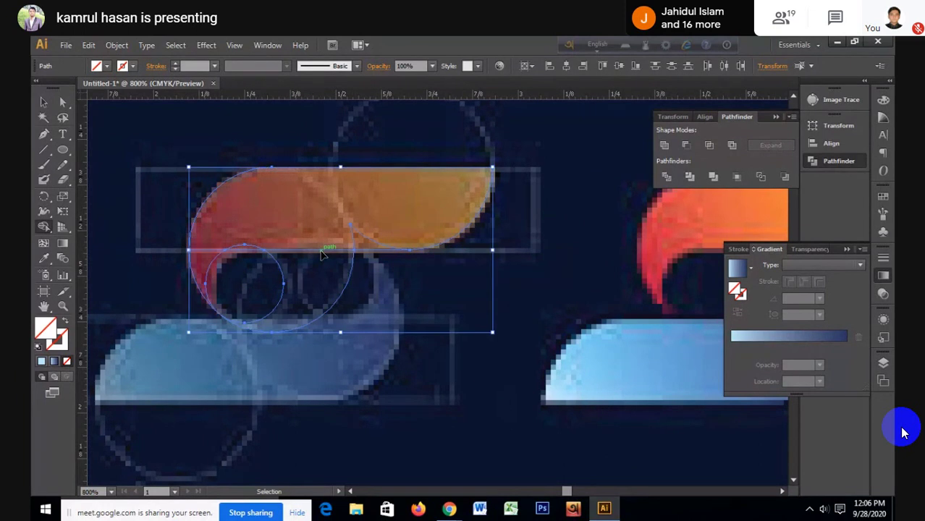
# Step: Use Shape Builder to join the curl ring below onto the top shape
pyautogui.hotkey('shift', 'm')
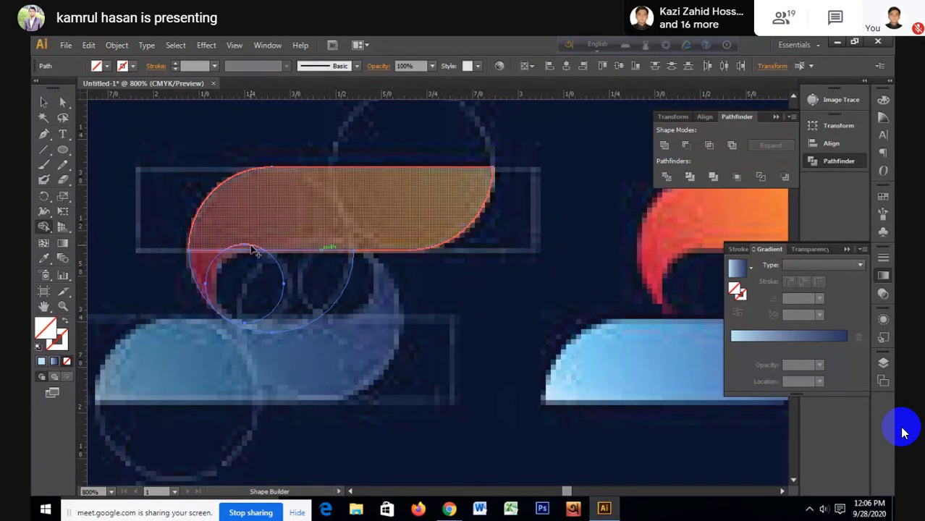
pyautogui.moveTo(253, 252)
pyautogui.mouseDown()
pyautogui.moveTo(208, 263)
pyautogui.moveTo(205, 255)
pyautogui.mouseUp()
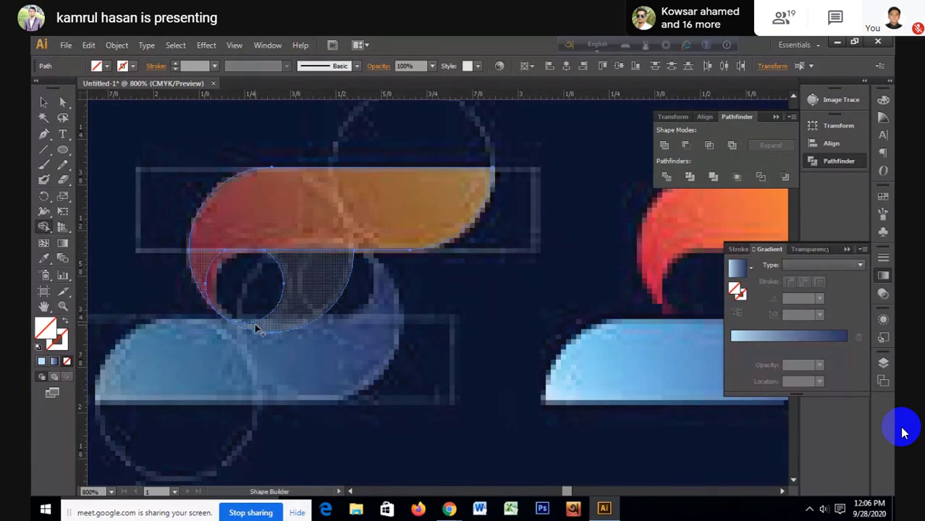
pyautogui.scroll(1, 210, 322)
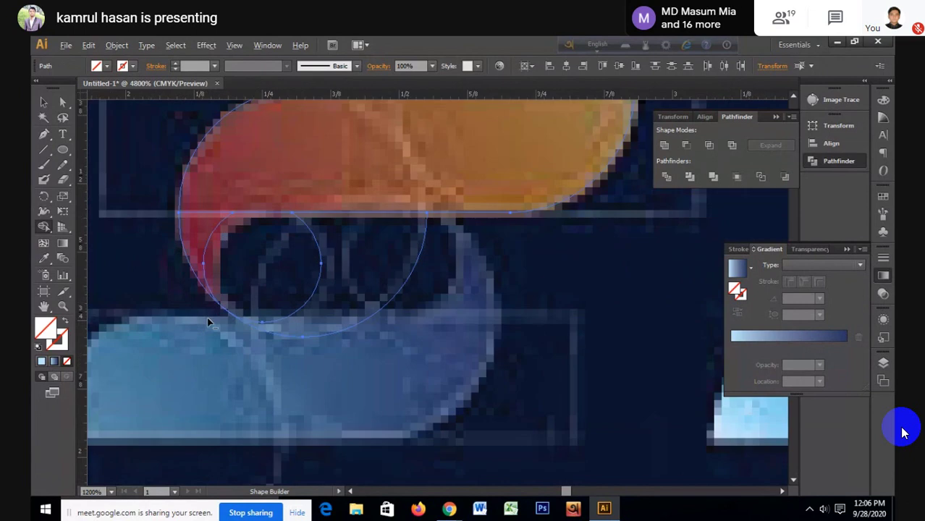
pyautogui.scroll(5, 208, 323)
pyautogui.press('v')
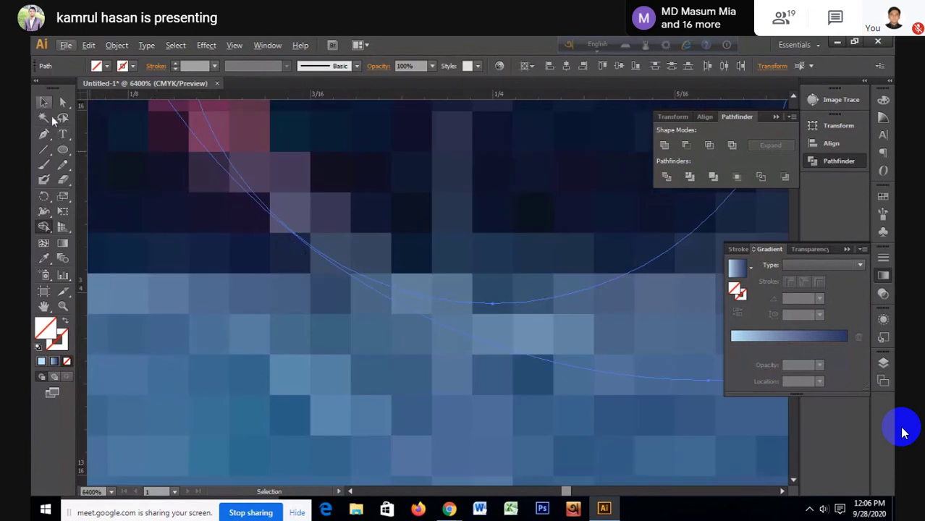
pyautogui.hotkey('shift', 'm')
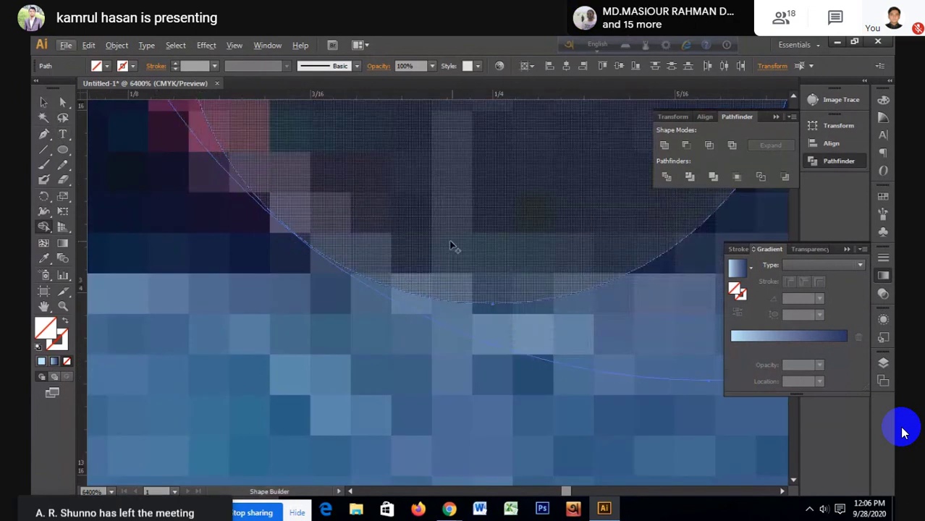
pyautogui.scroll(-1, 536, 326)
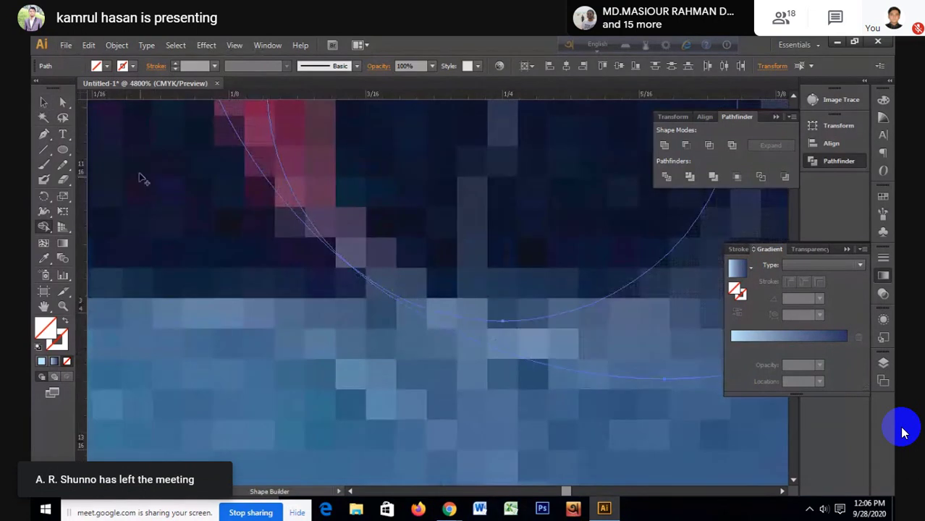
# Step: In Outline view, scale the small inner circle until its arc meets the large circle
pyautogui.press('v')
pyautogui.click(196, 202)
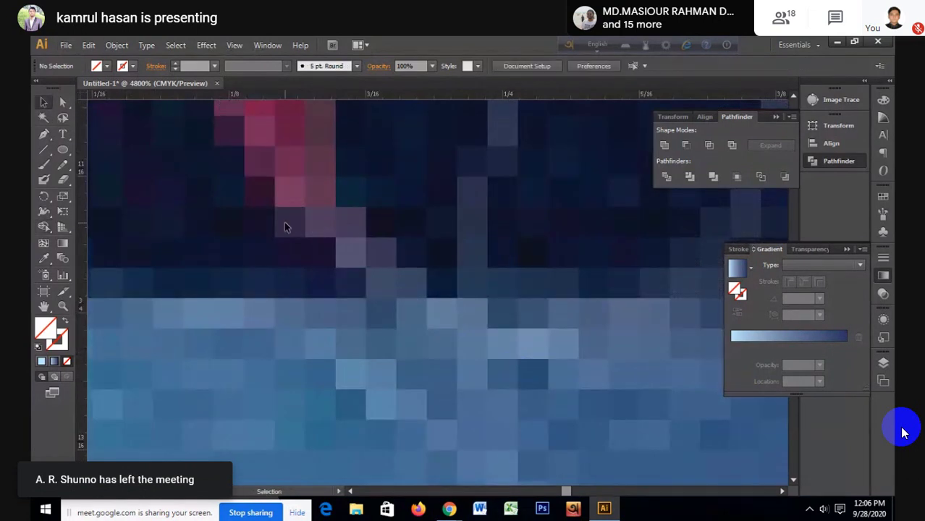
pyautogui.hotkey('ctrl', 'y')
pyautogui.scroll(1, 357, 227)
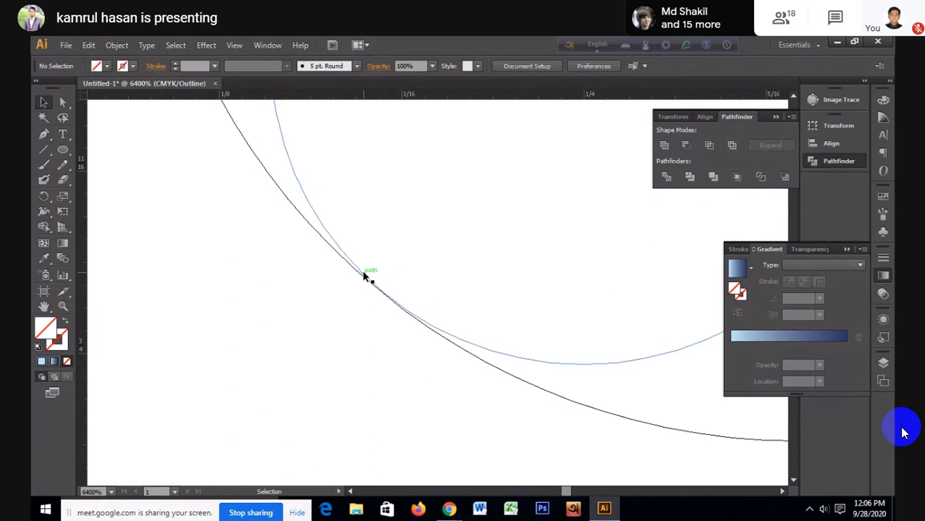
pyautogui.click(364, 276)
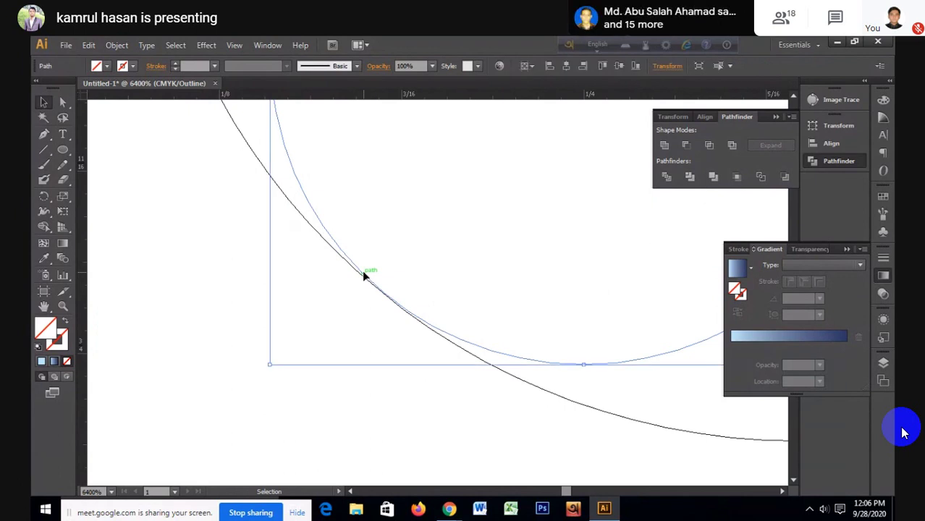
pyautogui.moveTo(270, 364); pyautogui.dragTo(268, 370)
# Step: Return to the colour preview and select the red-orange top shape with its circles
pyautogui.click(261, 367)
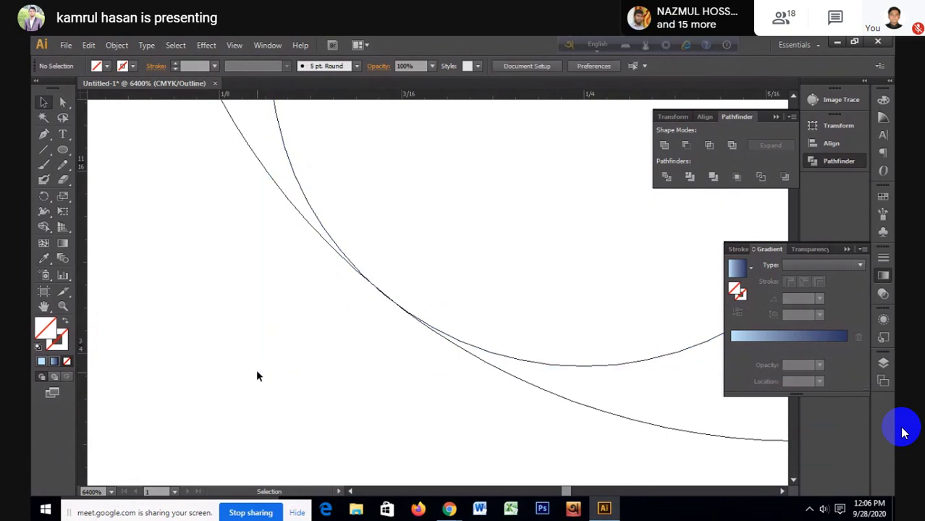
pyautogui.scroll(-2, 258, 366)
pyautogui.scroll(-2, 254, 362)
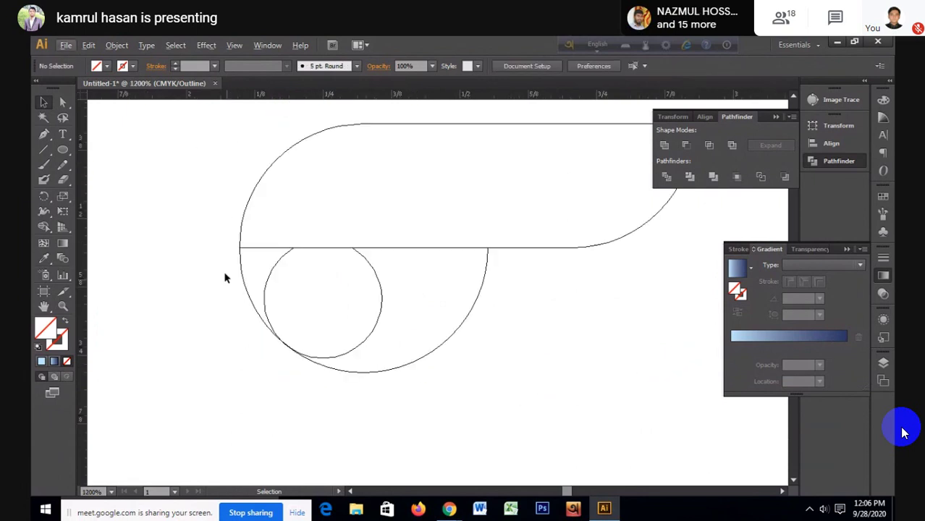
pyautogui.scroll(-1, 212, 199)
pyautogui.scroll(-1, 213, 198)
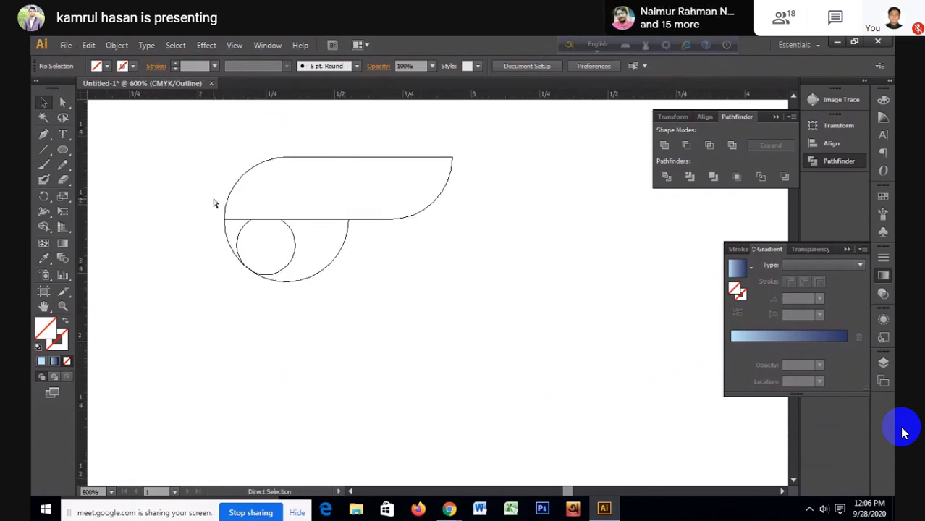
pyautogui.hotkey('ctrl', 'y')
pyautogui.press('v')
pyautogui.moveTo(176, 140)
pyautogui.mouseDown()
pyautogui.moveTo(300, 247)
pyautogui.moveTo(358, 271)
pyautogui.mouseUp()
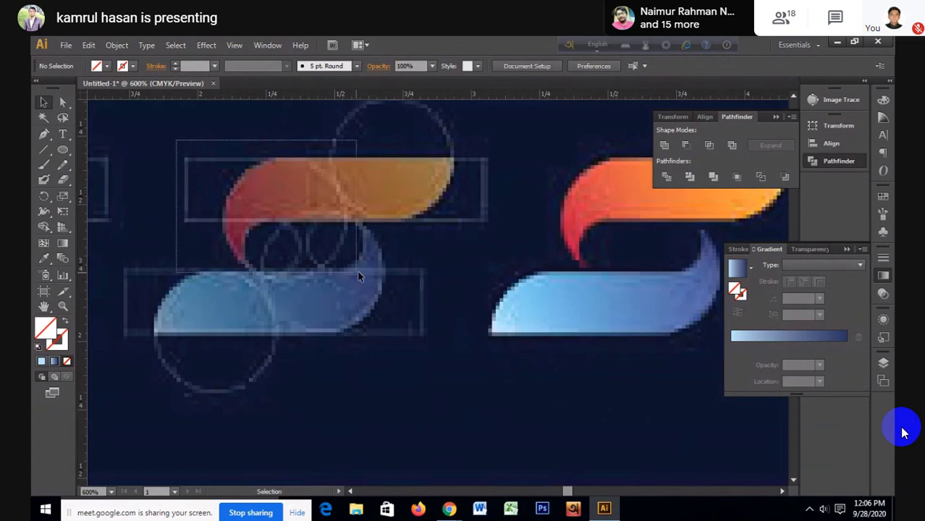
# Step: Use Shape Builder to merge the small inner circle's area into the red-orange top shape
pyautogui.click(45, 226)
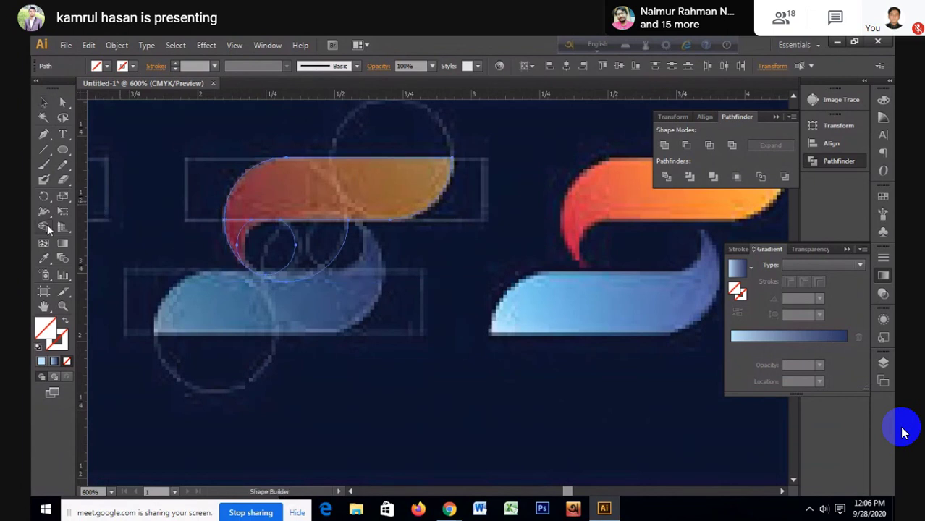
pyautogui.click(281, 245)
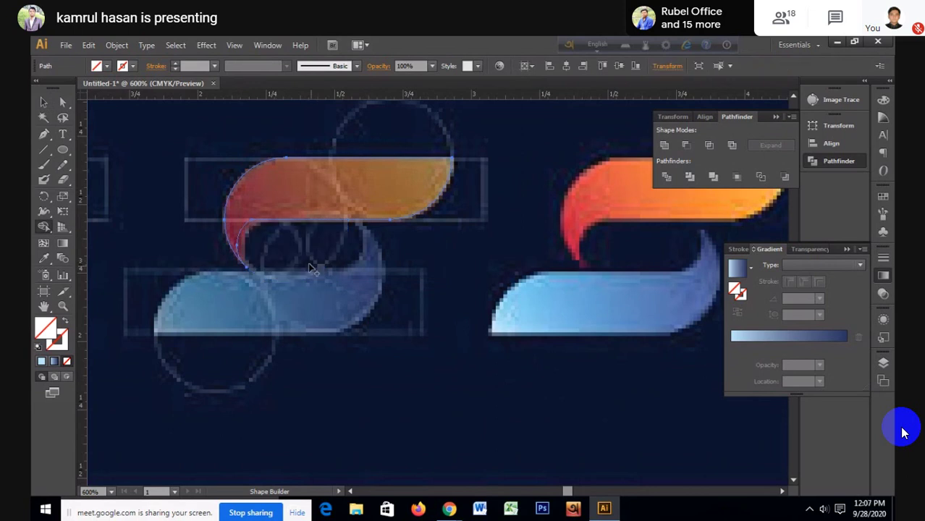
pyautogui.click(43, 103)
pyautogui.click(305, 173)
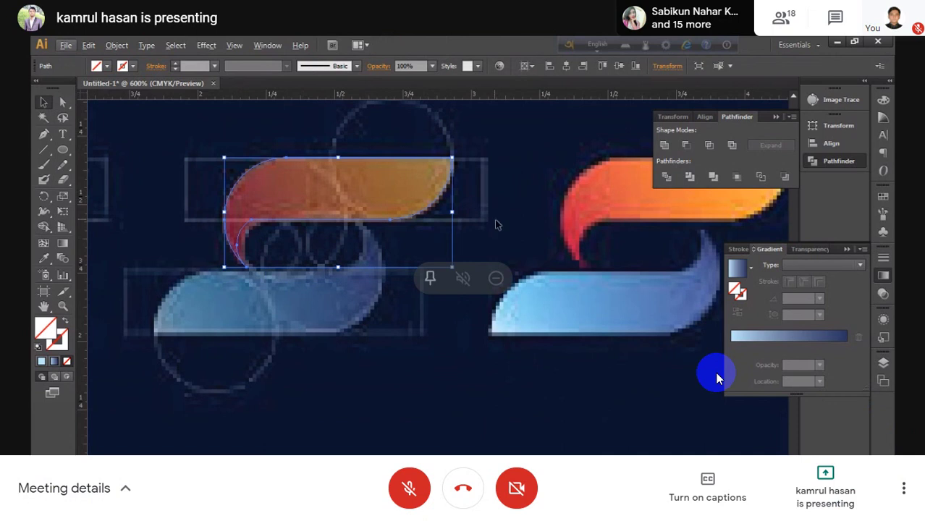
# Step: Fill the top strip with the light-to-dark blue linear gradient and shift the view left
pyautogui.click(811, 342)
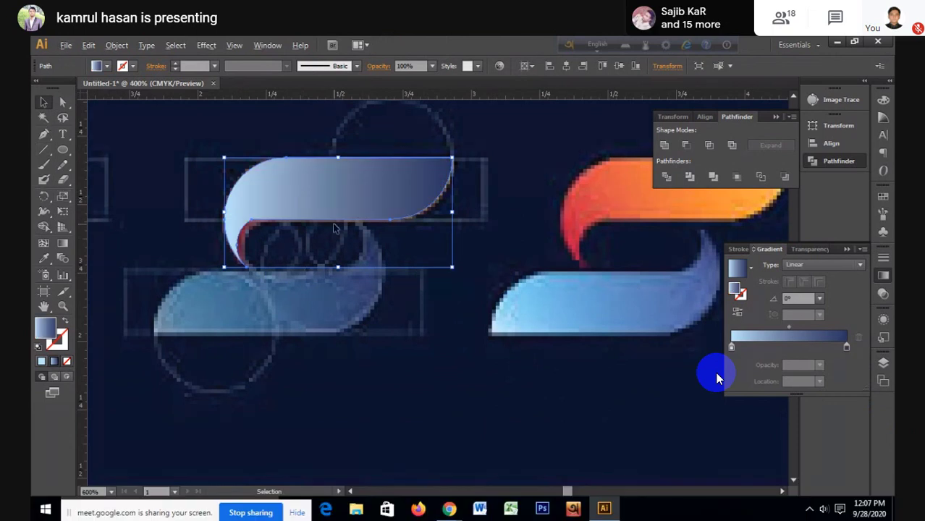
pyautogui.scroll(-1, 334, 228)
pyautogui.scroll(-1, 334, 228)
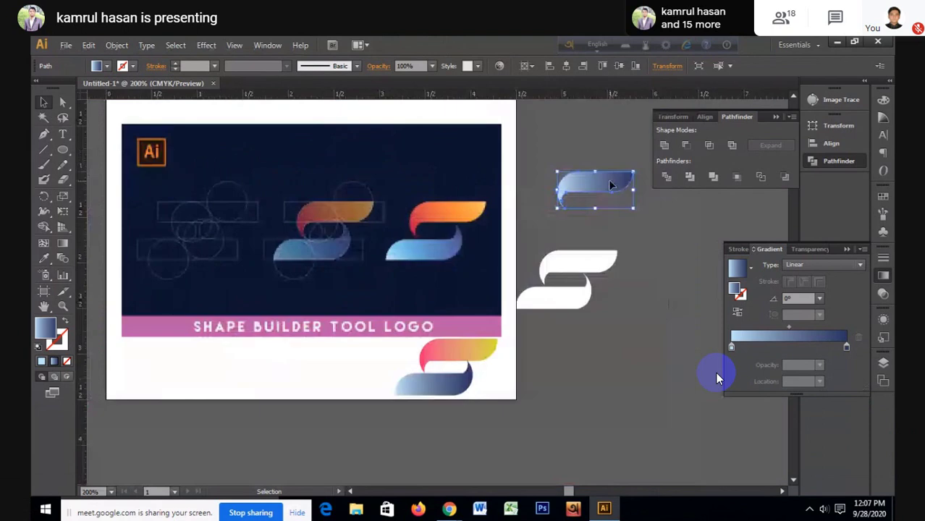
pyautogui.moveTo(608, 180); pyautogui.dragTo(368, 213)
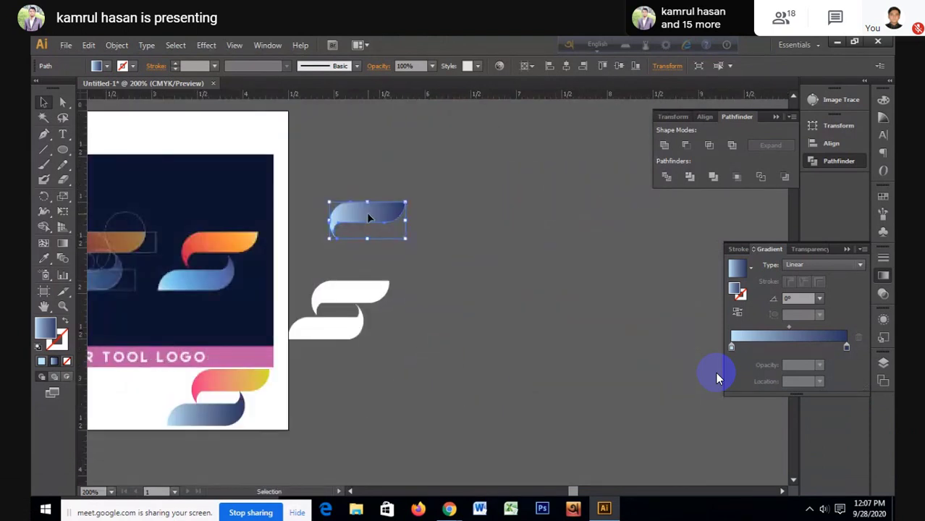
# Step: Make a vertically reflected copy of the blue strip and move it below the original
pyautogui.rightClick(367, 214)
pyautogui.moveTo(433, 380)
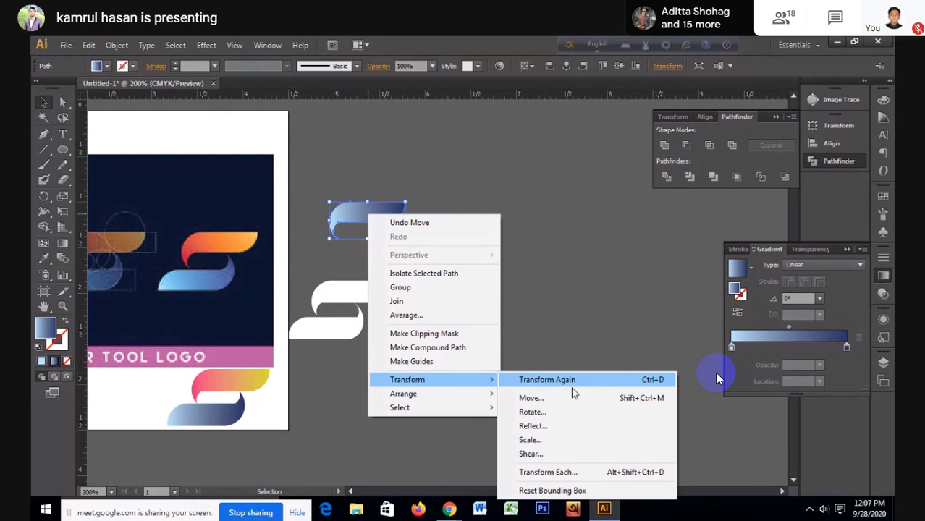
pyautogui.click(571, 409)
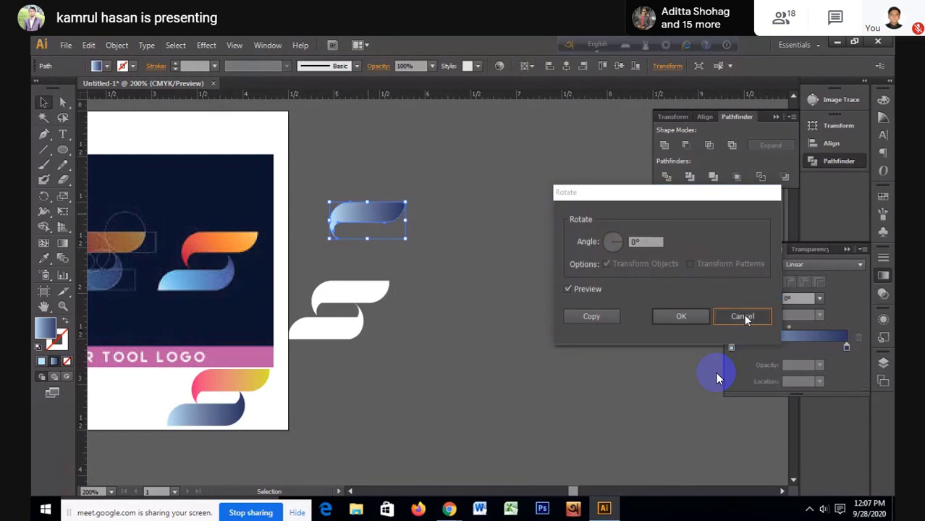
pyautogui.click(743, 315)
pyautogui.rightClick(374, 213)
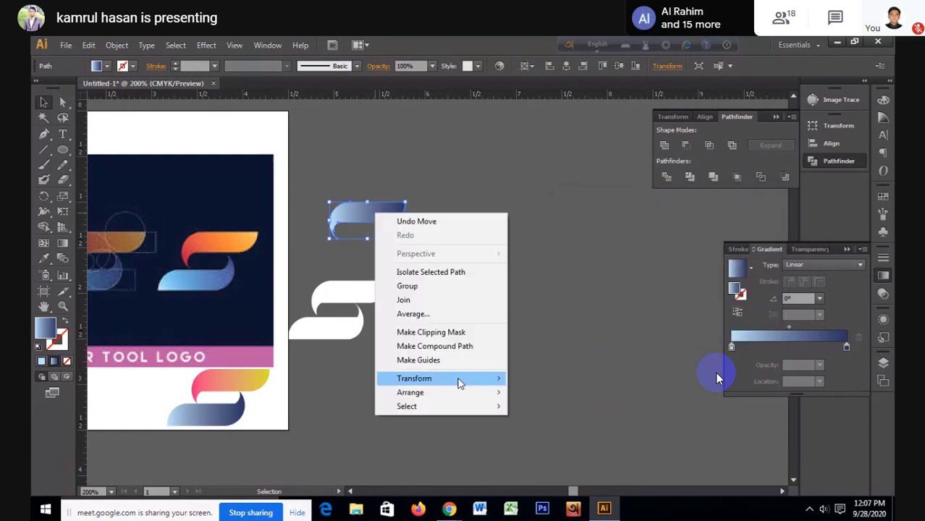
pyautogui.click(545, 425)
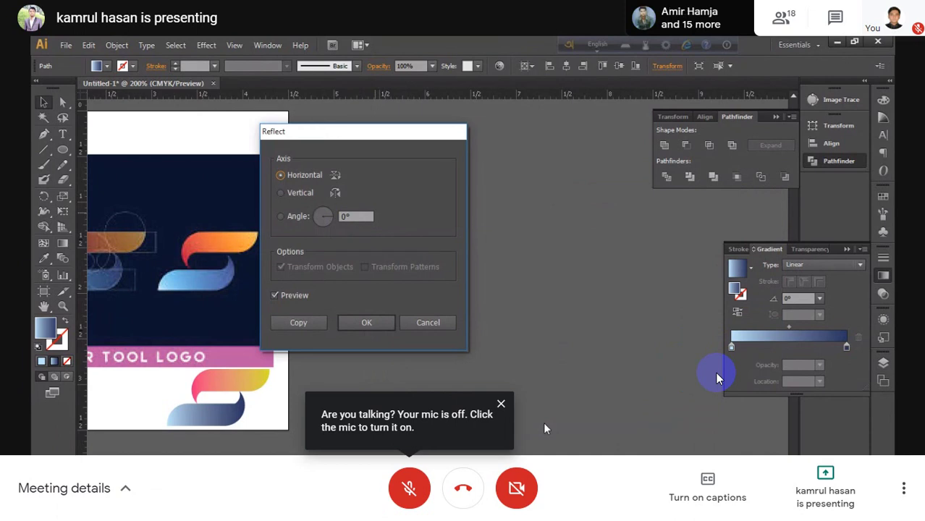
pyautogui.click(304, 196)
pyautogui.click(305, 321)
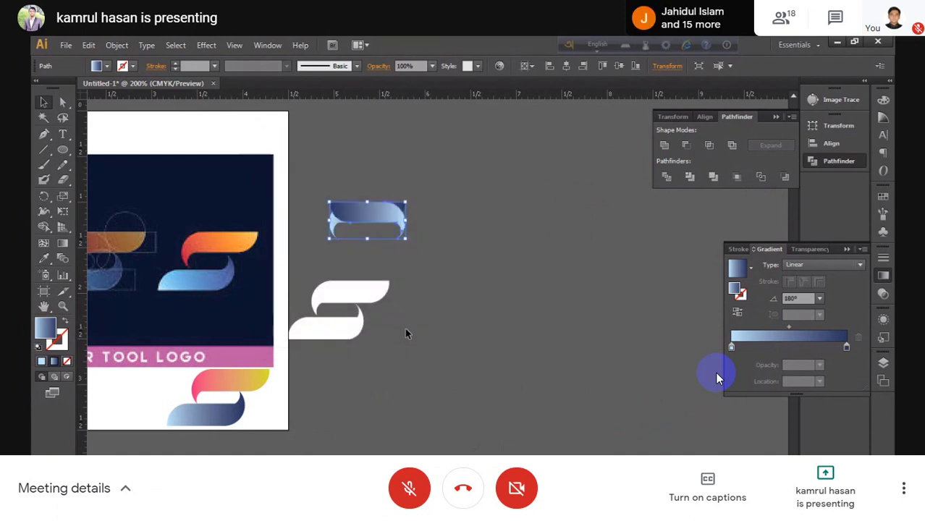
pyautogui.moveTo(378, 211); pyautogui.dragTo(382, 251)
# Step: Reflect the copy again and nudge it up so both strips interlock into an S
pyautogui.rightClick(383, 250)
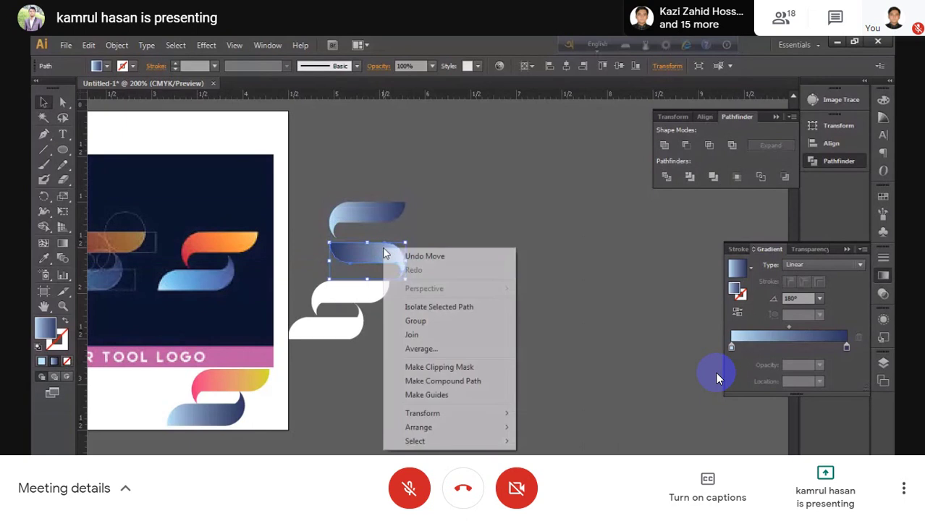
pyautogui.moveTo(427, 414)
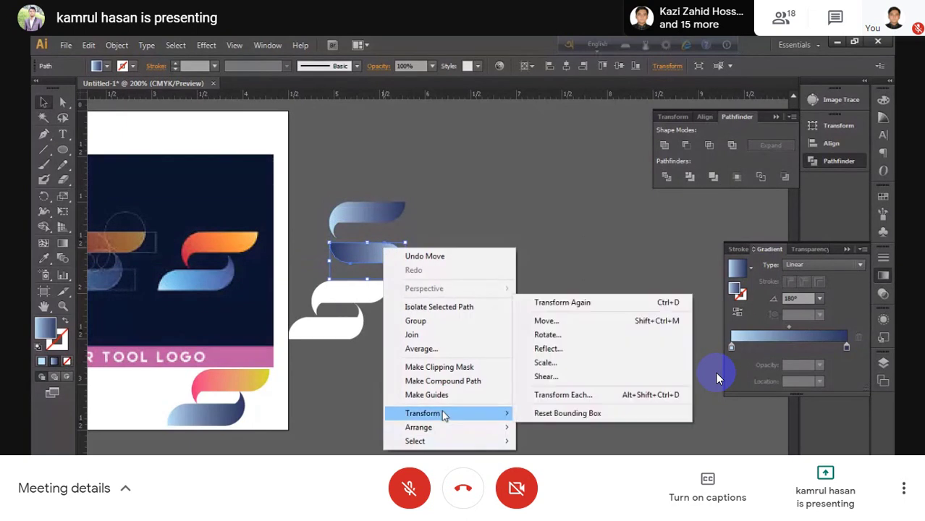
pyautogui.click(563, 350)
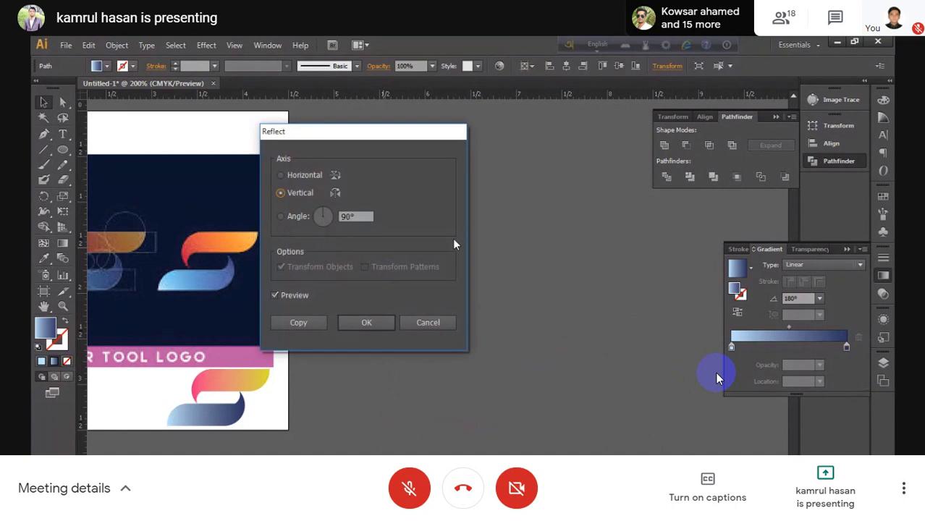
pyautogui.click(318, 176)
pyautogui.click(367, 320)
pyautogui.click(478, 347)
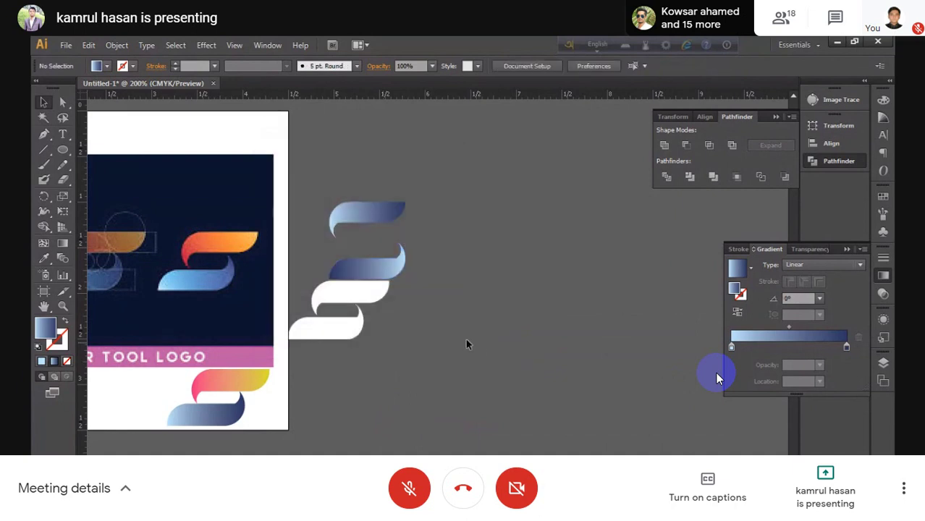
pyautogui.moveTo(377, 275); pyautogui.dragTo(379, 249)
# Step: Drop the copy into place, then switch Chrome from the Olympic logo results to the Meet tab
pyautogui.click(461, 279)
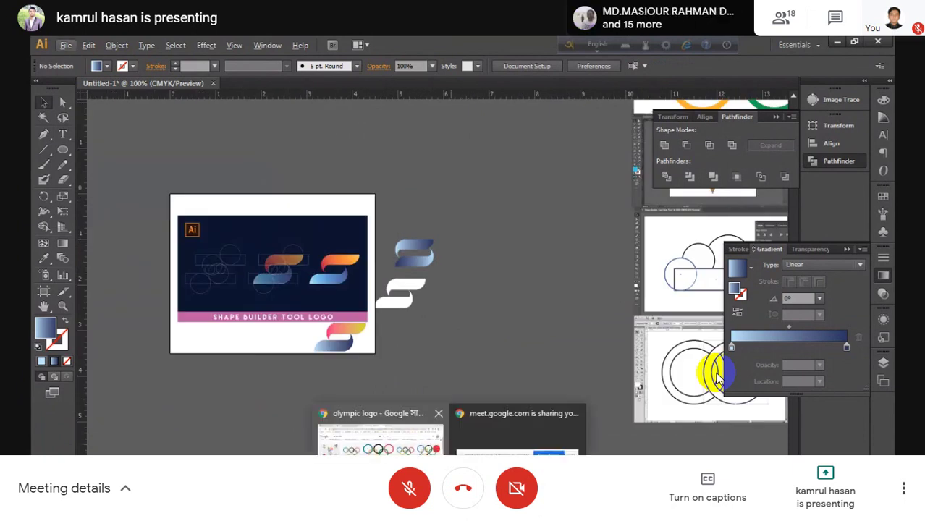
pyautogui.click(371, 438)
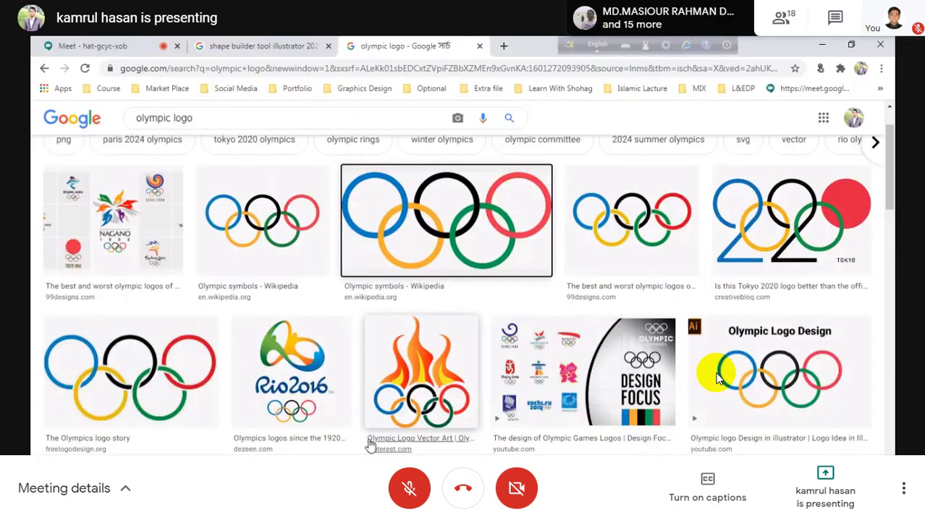
pyautogui.hotkey('ctrl', '1')
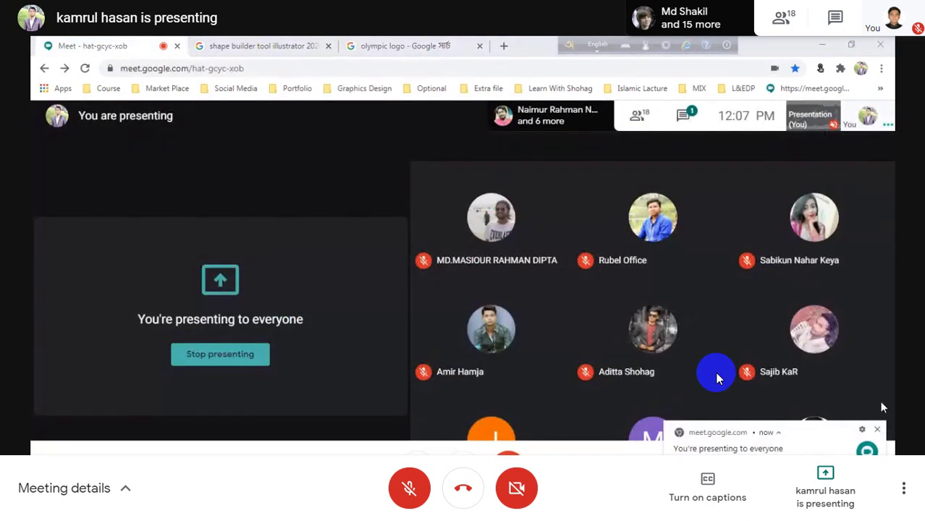
# Step: Dismiss Meet's 'You're presenting to everyone' notification
pyautogui.click(879, 431)
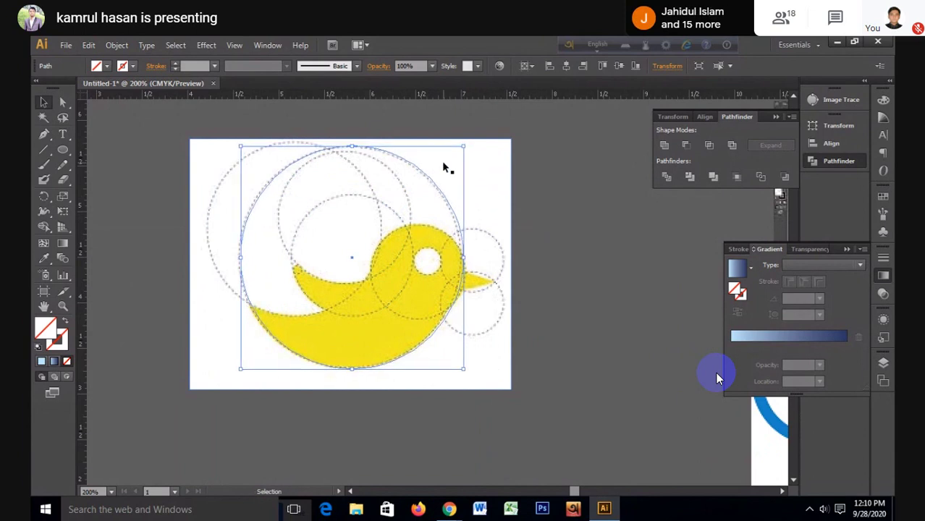
# Step: Nudge the bird up-left, then move the upper guide circle left and scale it to 1.9 in
pyautogui.press('Up')
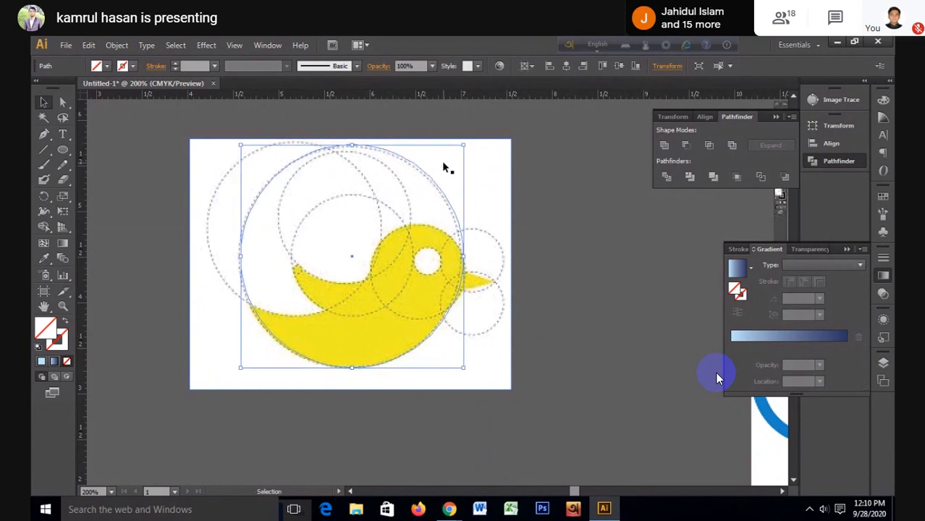
pyautogui.press('Left')
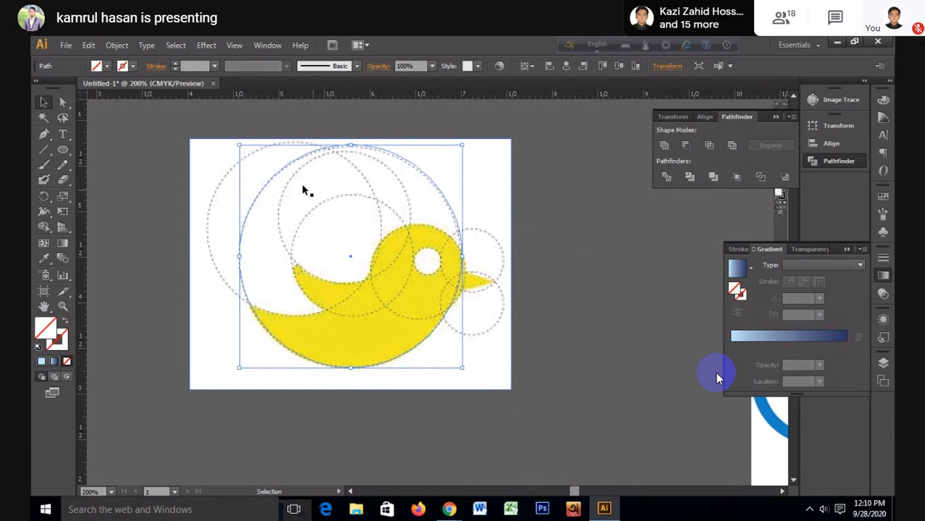
pyautogui.click(283, 245)
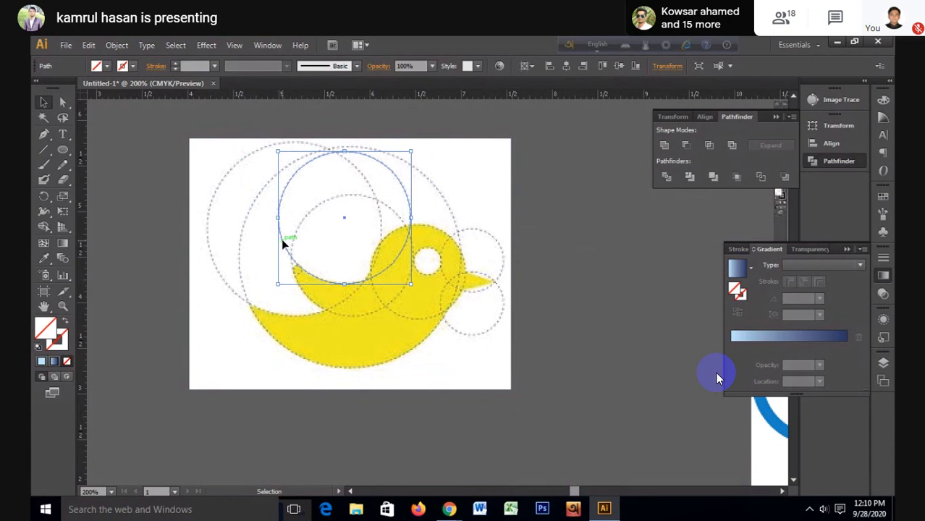
pyautogui.press('a')
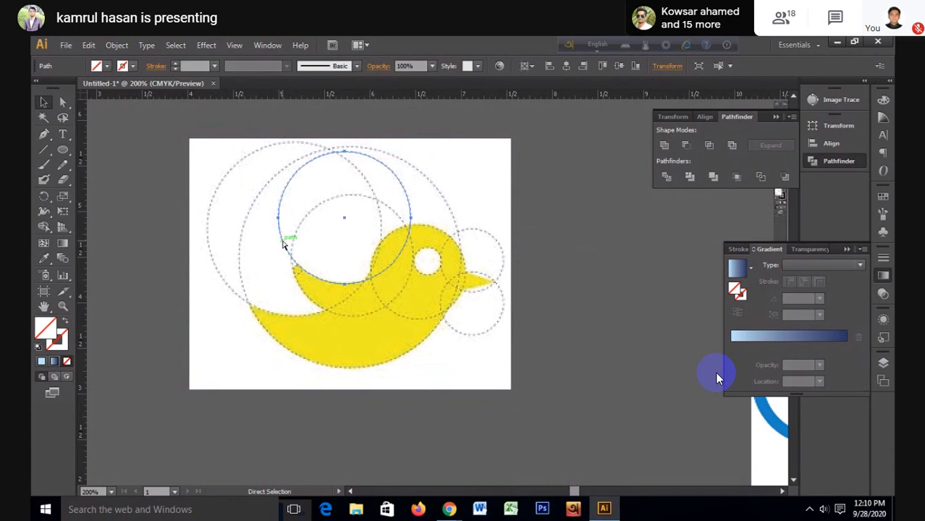
pyautogui.press('v')
pyautogui.moveTo(346, 221)
pyautogui.mouseDown()
pyautogui.moveTo(290, 230)
pyautogui.moveTo(299, 226)
pyautogui.mouseUp()
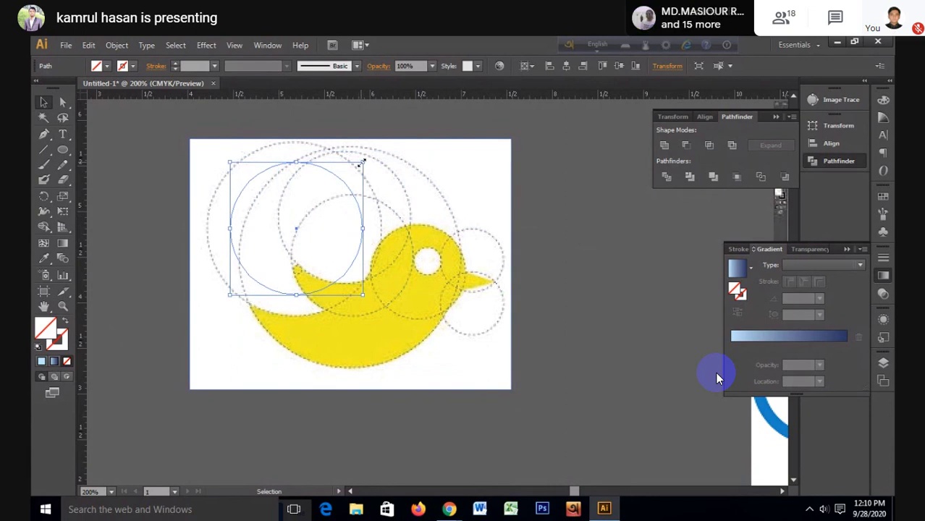
pyautogui.moveTo(365, 158); pyautogui.dragTo(391, 145)
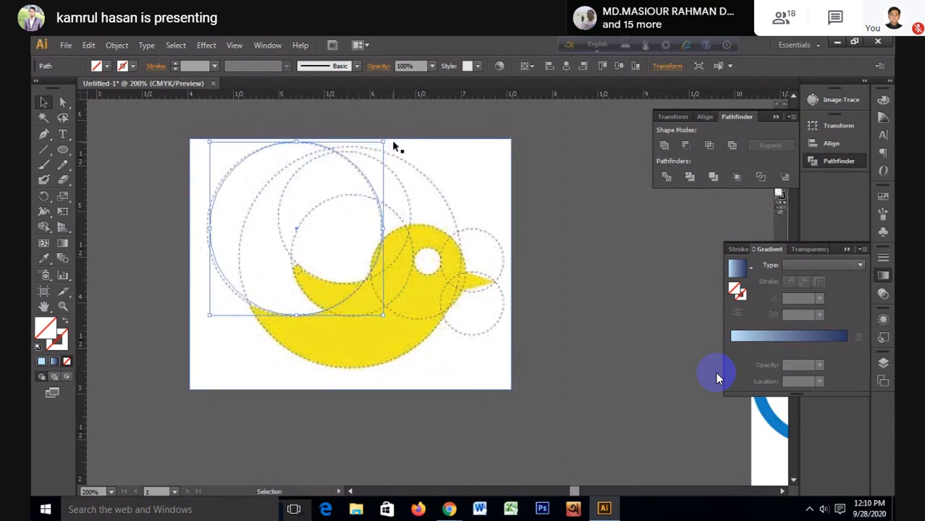
pyautogui.press('Down')
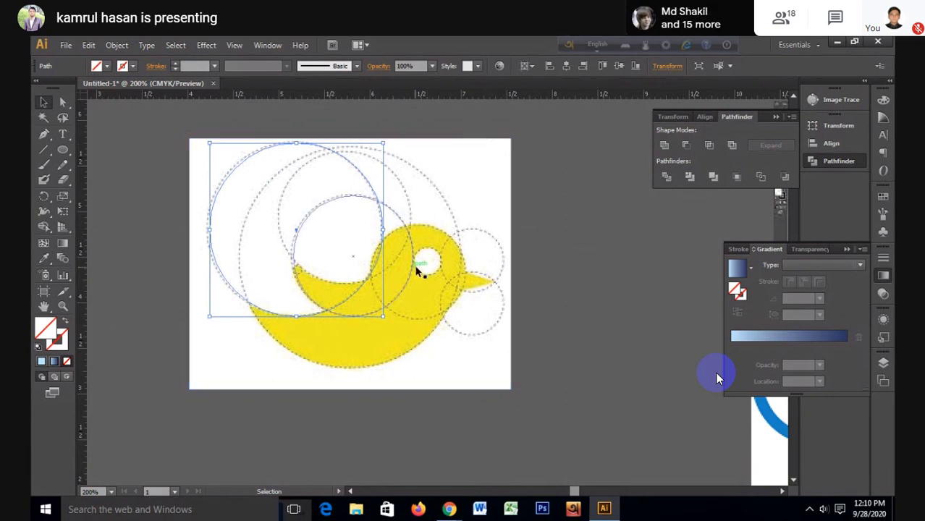
pyautogui.click(63, 150)
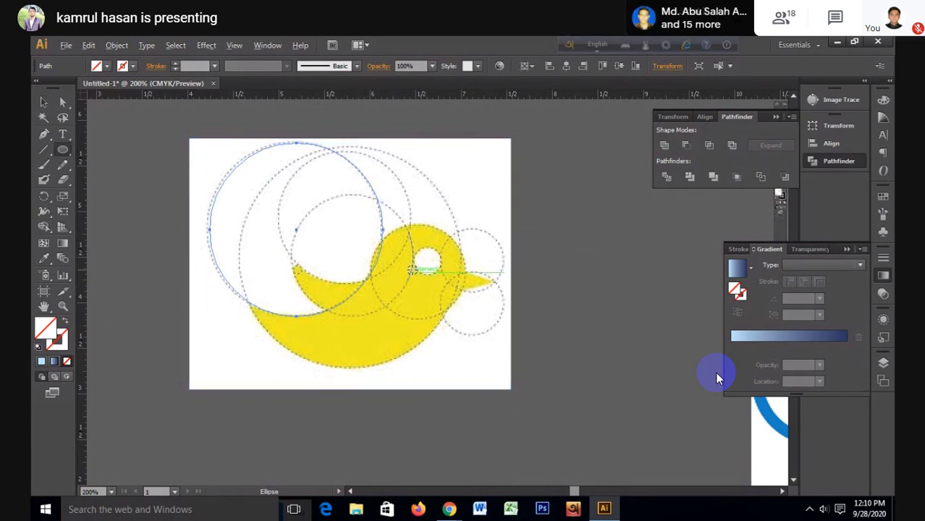
# Step: Draw a small circle over the bird's eye, nudge it left, and switch to outline view
pyautogui.scroll(1, 411, 270)
pyautogui.scroll(3, 428, 270)
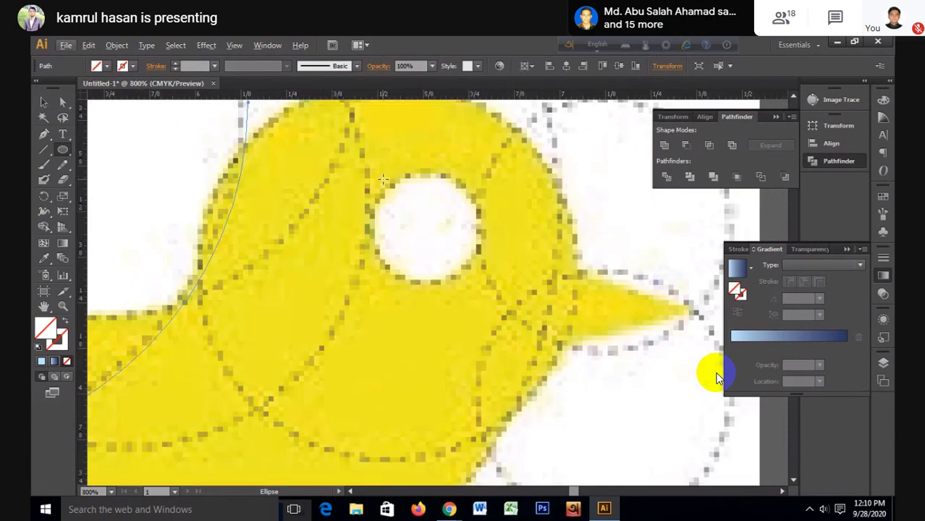
pyautogui.moveTo(432, 229); pyautogui.dragTo(481, 275)
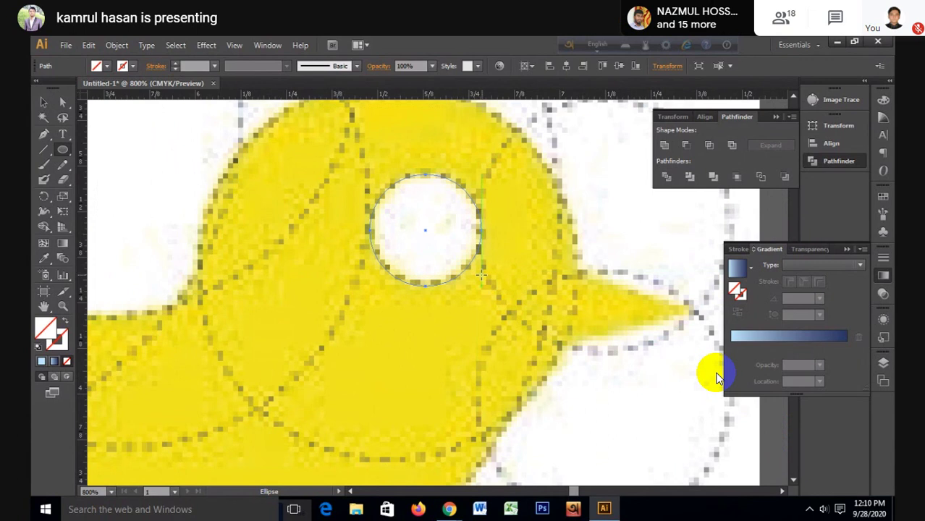
pyautogui.click(44, 103)
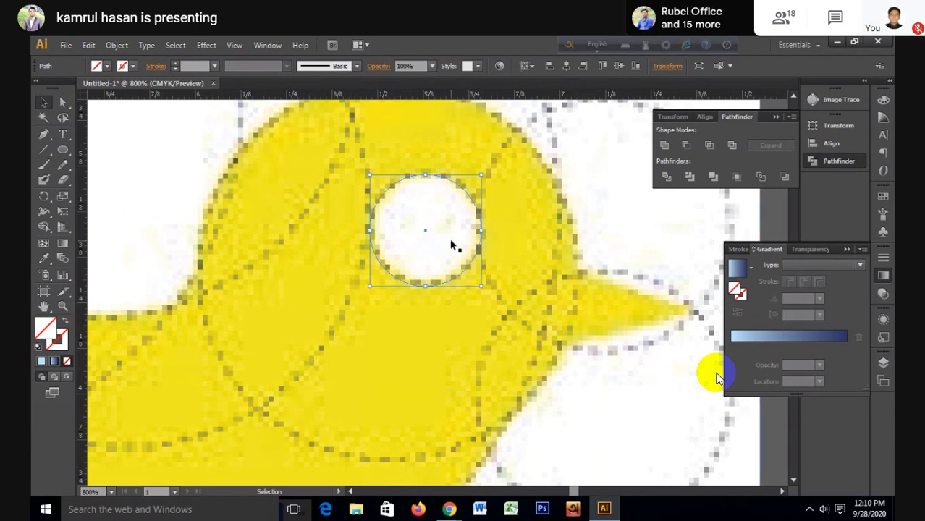
pyautogui.press('Left')
pyautogui.press('a')
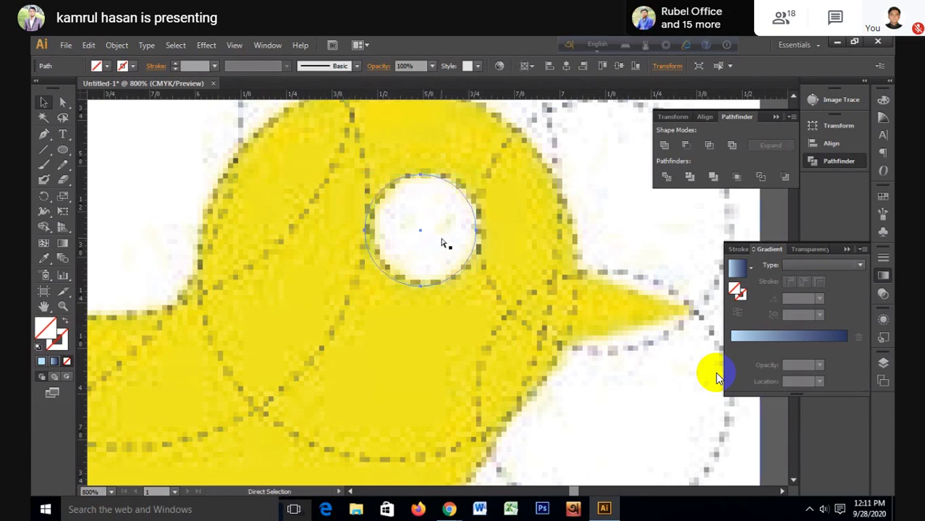
pyautogui.hotkey('ctrl', 'y')
pyautogui.press('v')
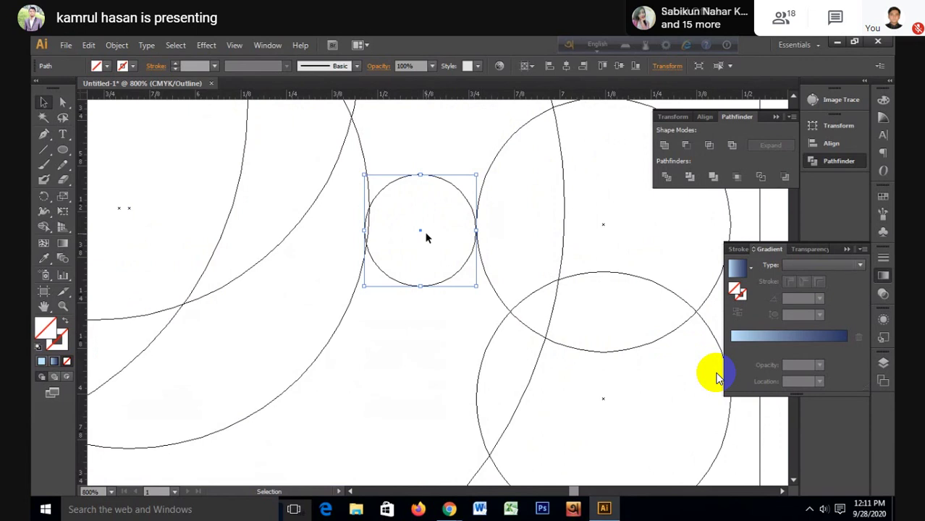
# Step: Zoom in, shrink the eye circle slightly and fit it between the surrounding curves
pyautogui.scroll(1, 426, 229)
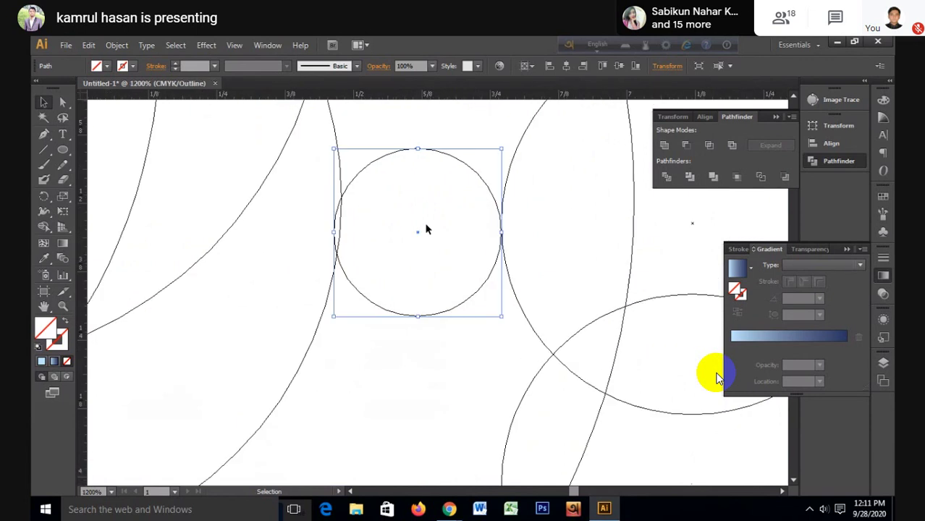
pyautogui.scroll(2, 423, 227)
pyautogui.click(615, 250)
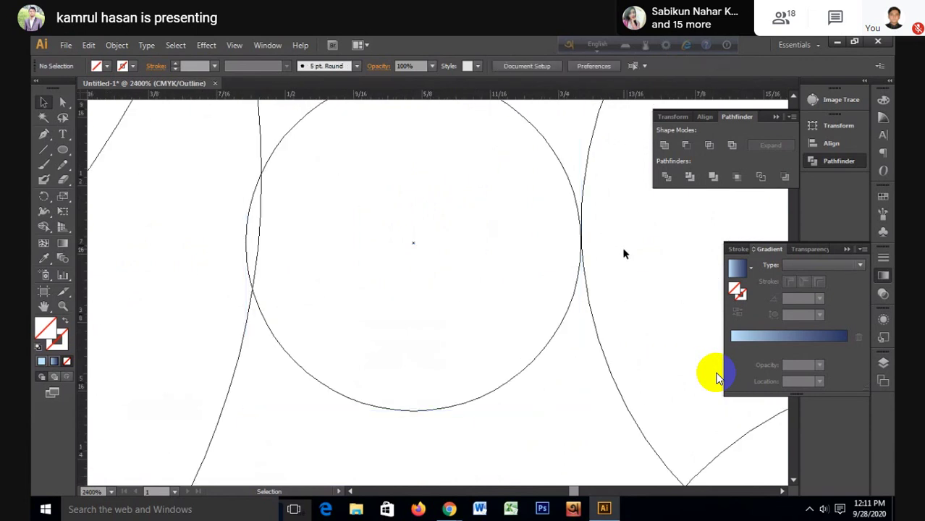
pyautogui.click(413, 243)
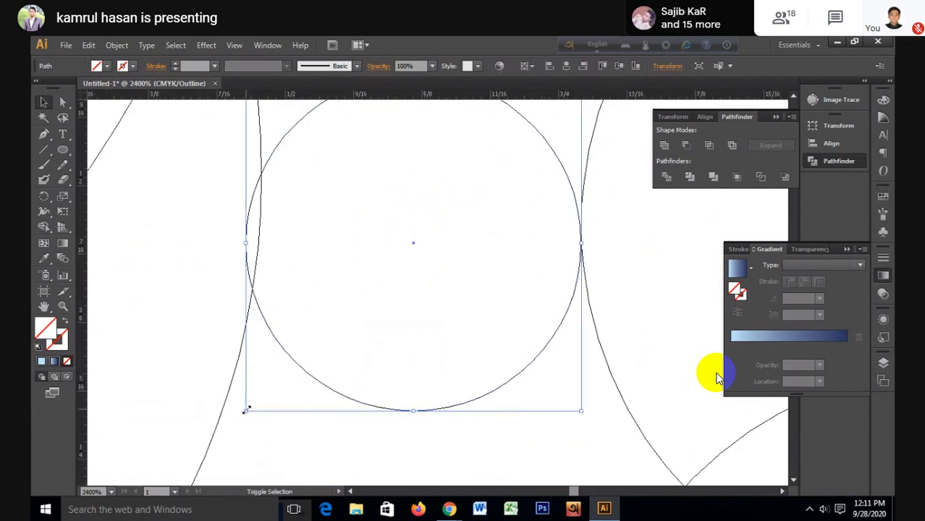
pyautogui.moveTo(245, 408); pyautogui.dragTo(252, 413)
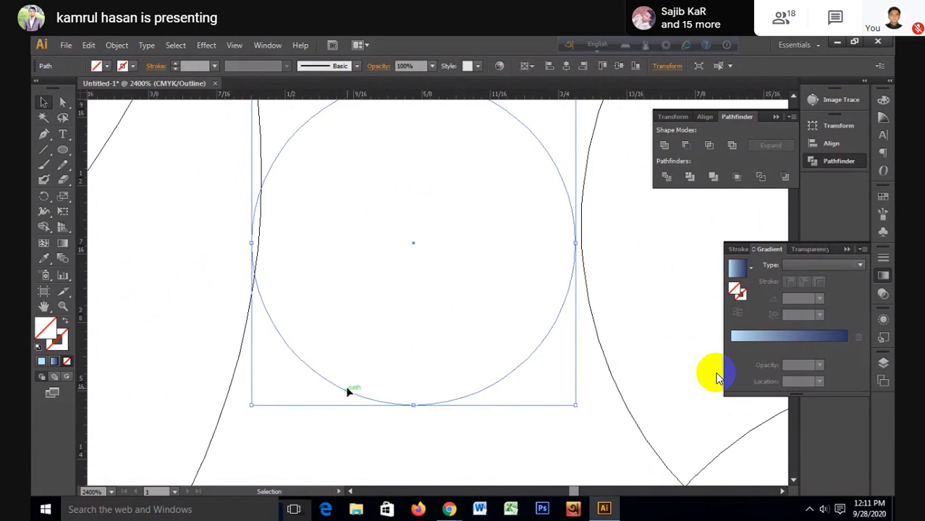
pyautogui.press('Right')
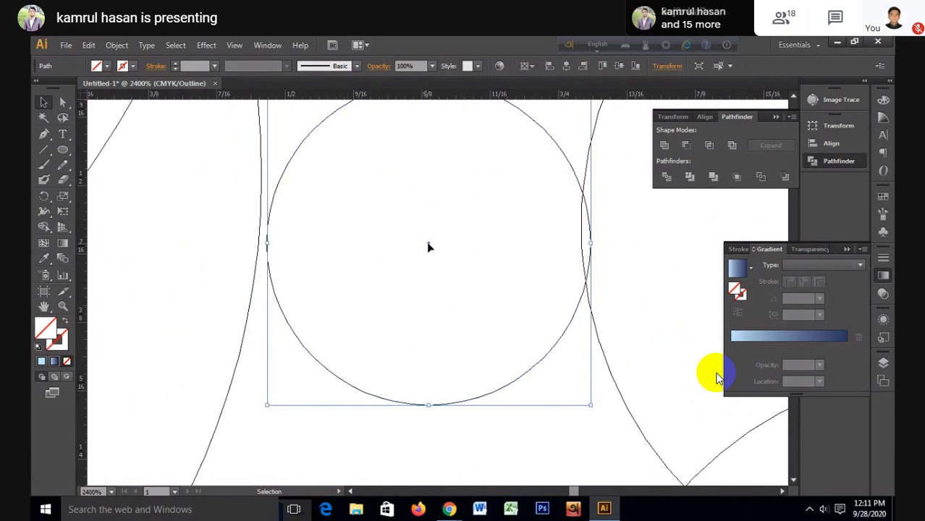
pyautogui.moveTo(427, 241); pyautogui.dragTo(420, 247)
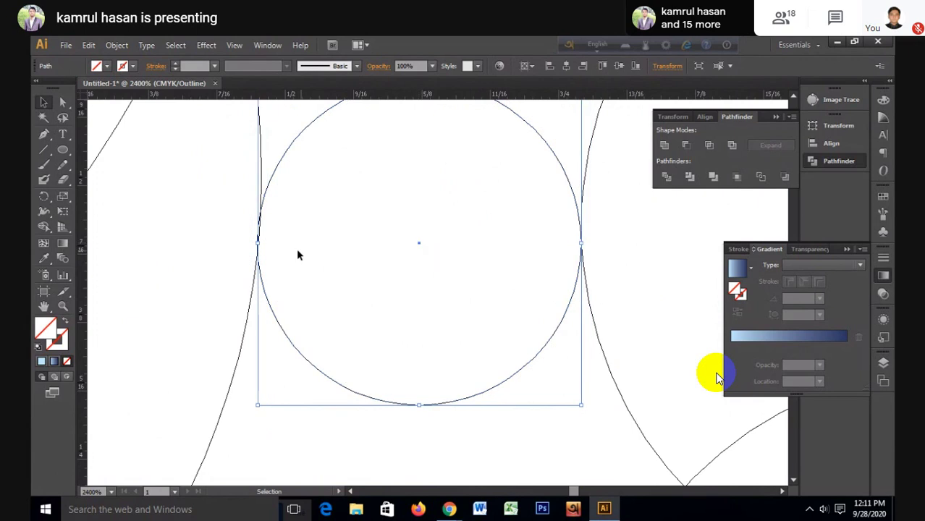
# Step: Zoom back out and select all the artwork on the artboard
pyautogui.scroll(-1, 363, 270)
pyautogui.scroll(-1, 362, 270)
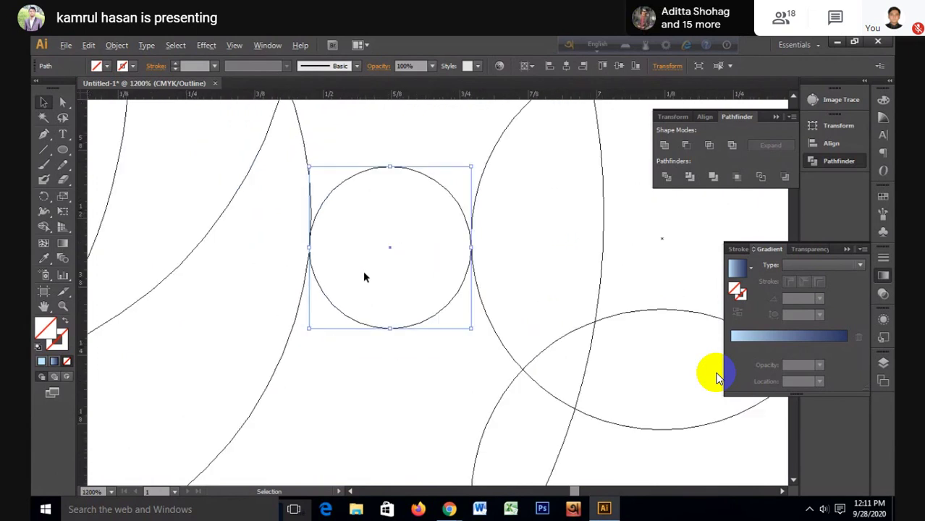
pyautogui.scroll(-2, 364, 277)
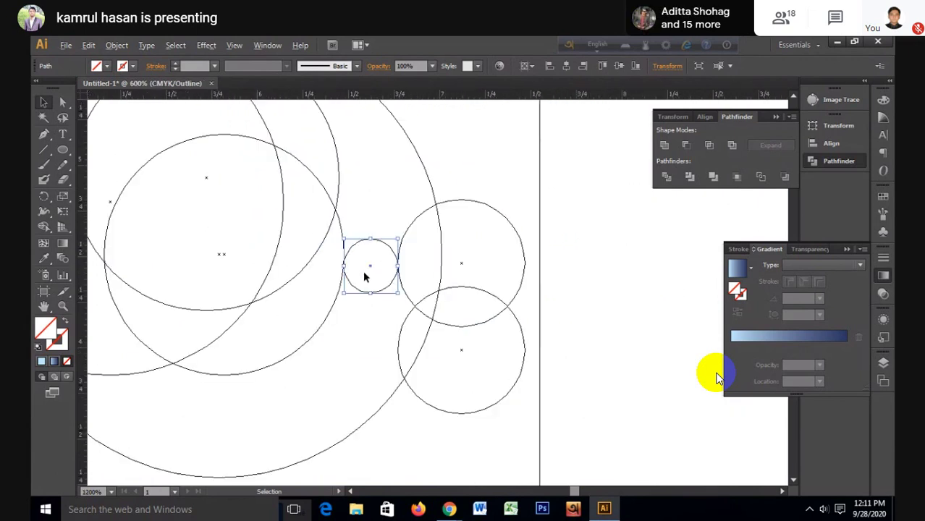
pyautogui.scroll(-1, 364, 278)
pyautogui.scroll(-2, 253, 274)
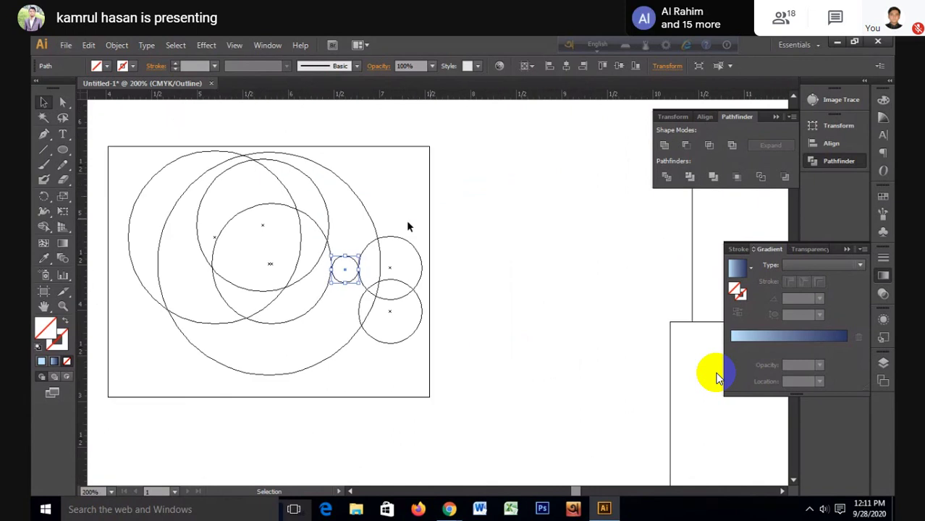
pyautogui.scroll(2, 303, 254)
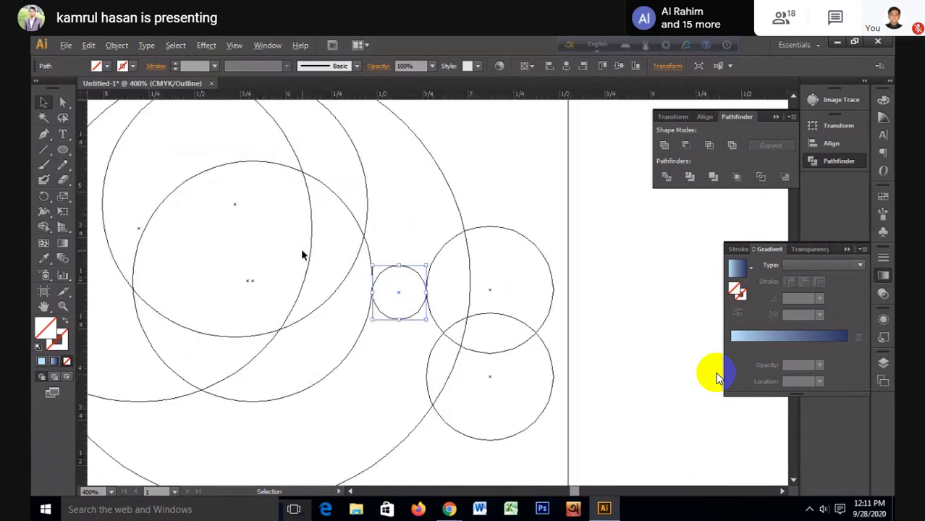
pyautogui.scroll(-2, 303, 254)
pyautogui.click(449, 194)
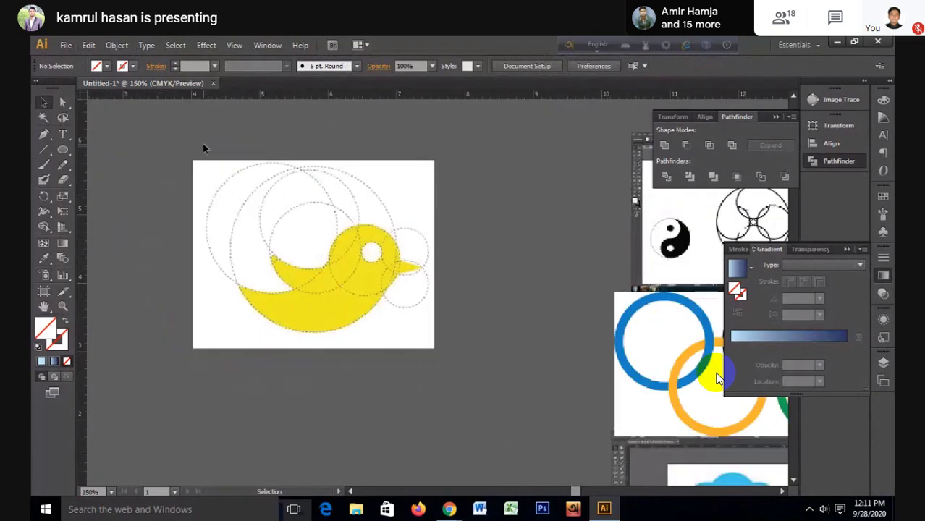
pyautogui.moveTo(203, 144); pyautogui.dragTo(445, 327)
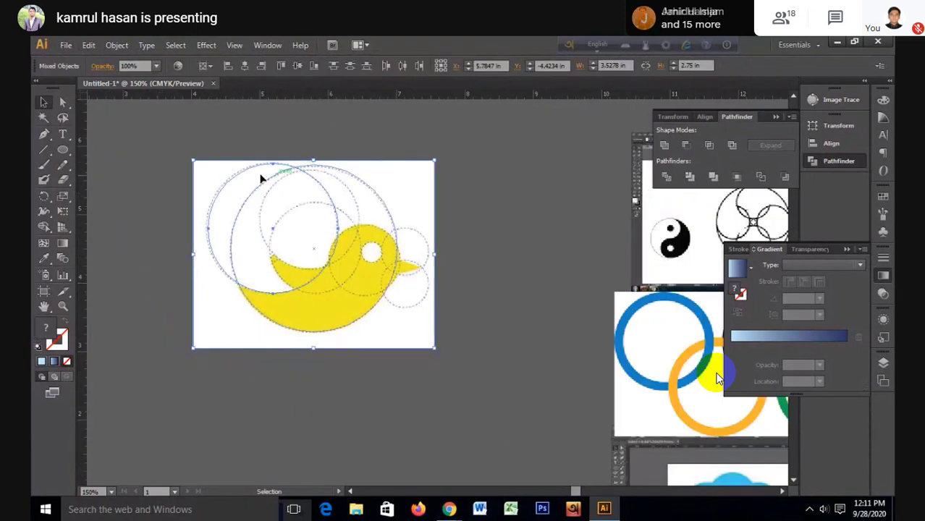
# Step: Select all the circles and merge the crescent under the head into the body with Shape Builder
pyautogui.click(160, 143)
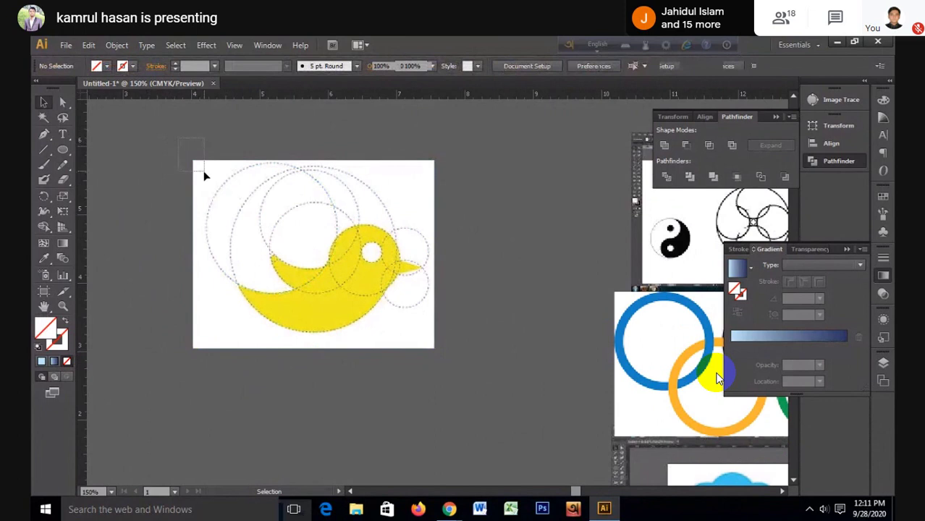
pyautogui.moveTo(204, 176); pyautogui.dragTo(204, 176)
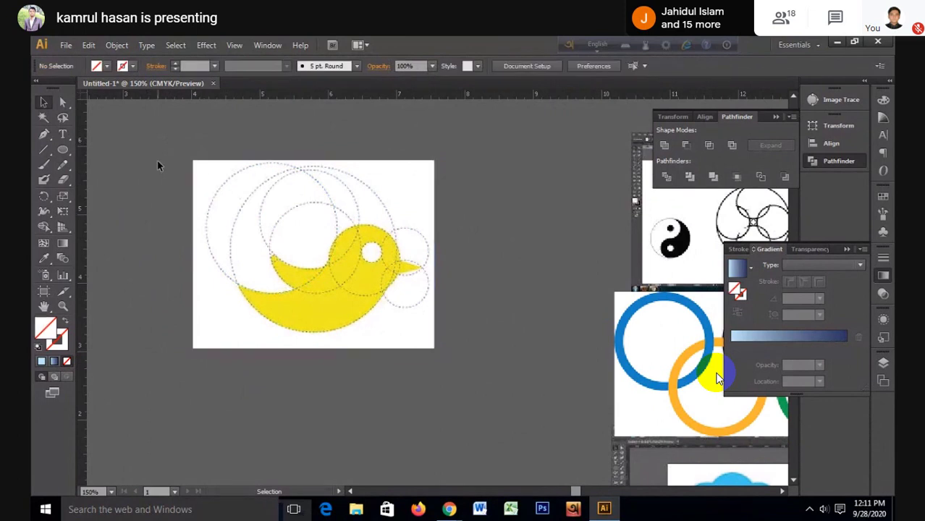
pyautogui.hotkey('ctrl', 'a')
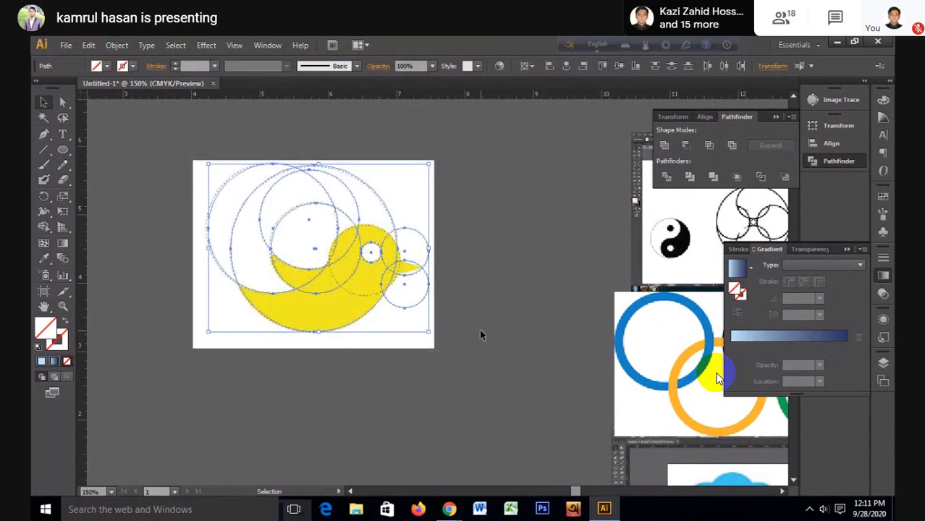
pyautogui.click(46, 227)
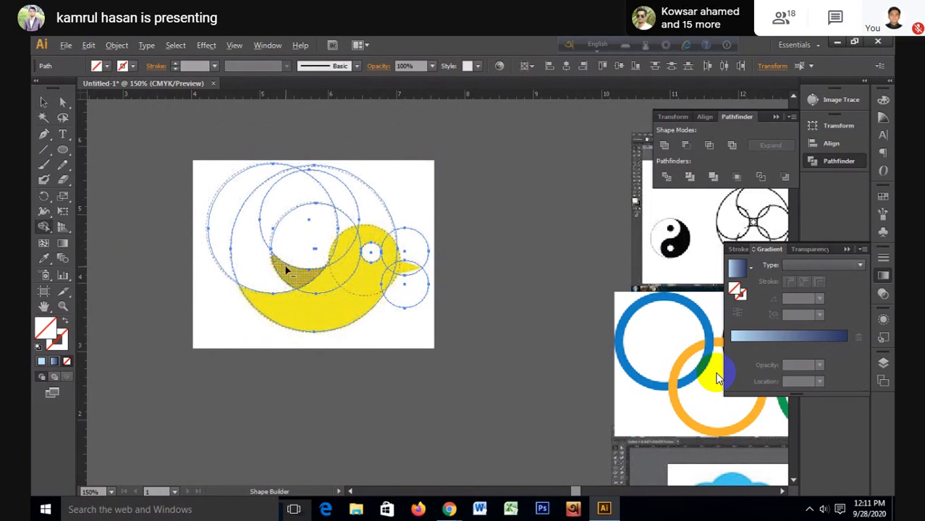
pyautogui.scroll(1, 287, 269)
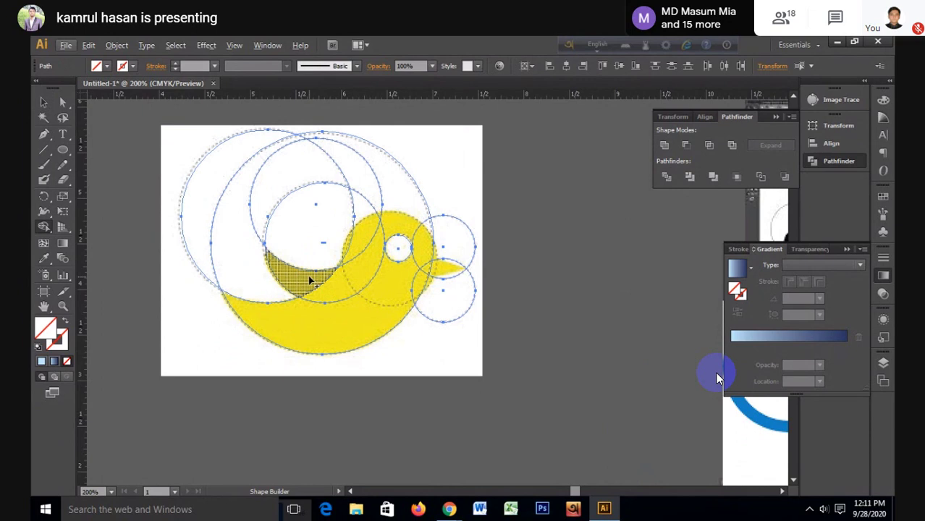
pyautogui.moveTo(310, 281)
pyautogui.mouseDown()
pyautogui.moveTo(326, 290)
pyautogui.moveTo(357, 266)
pyautogui.mouseUp()
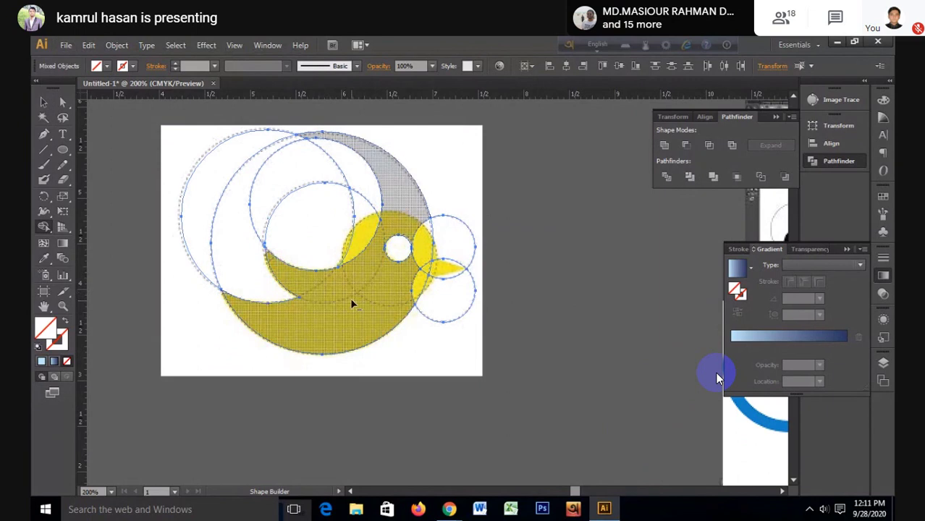
# Step: Merge the body, wing, head, beak and the sliver beside the eye into one yellow shape
pyautogui.scroll(1, 352, 303)
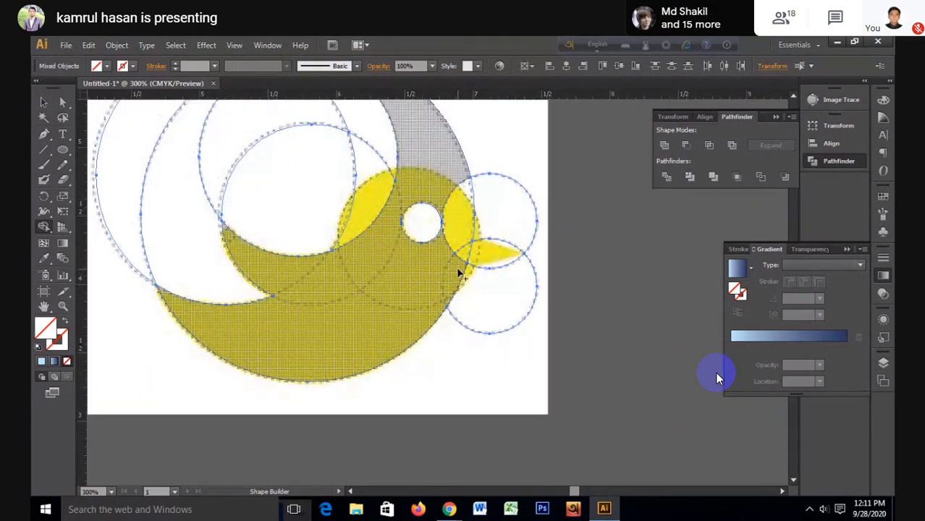
pyautogui.moveTo(458, 273); pyautogui.dragTo(429, 270)
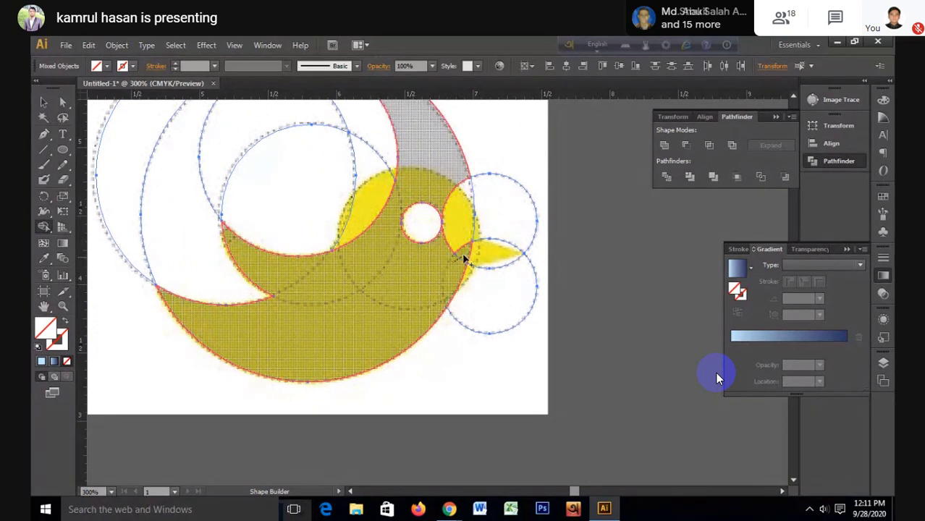
pyautogui.moveTo(429, 270); pyautogui.dragTo(463, 257)
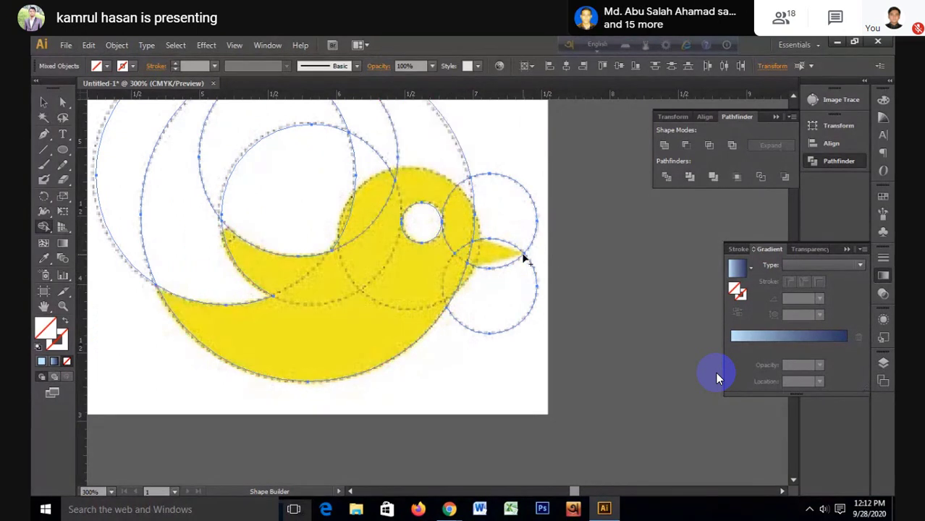
pyautogui.click(479, 252)
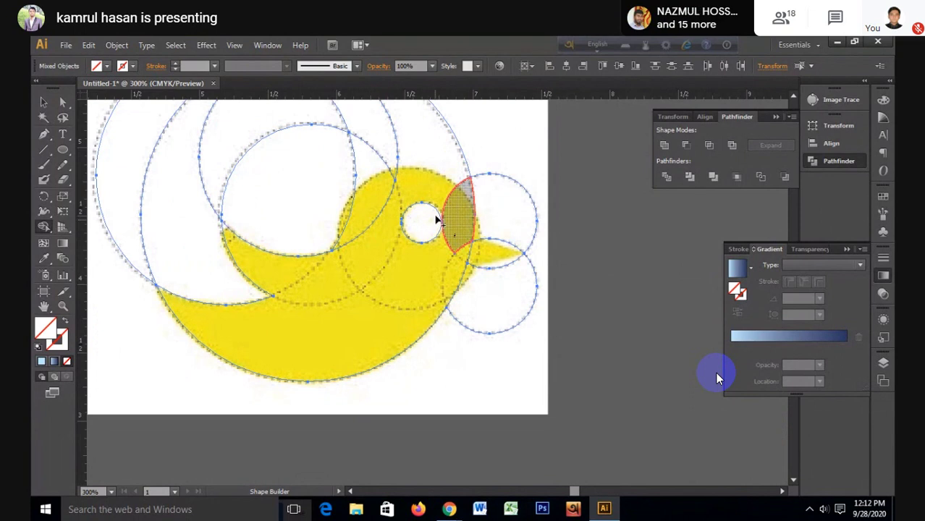
pyautogui.click(438, 219)
pyautogui.press('v')
pyautogui.click(561, 256)
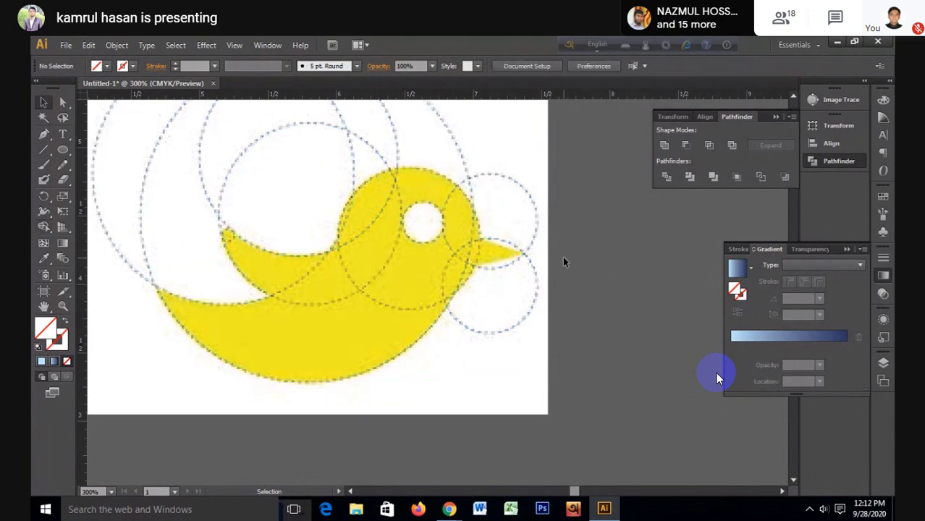
pyautogui.click(63, 150)
pyautogui.click(62, 150)
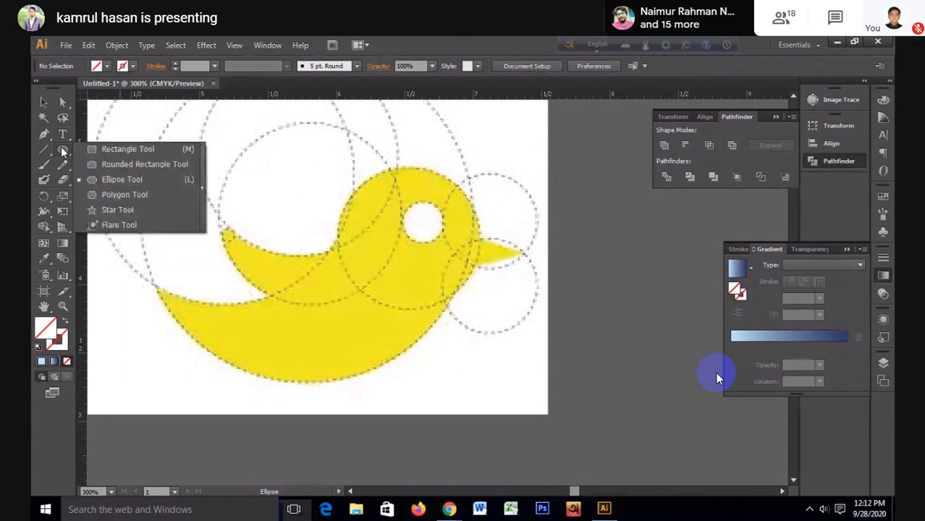
# Step: Draw a new circle over the bird's head and select all the artwork
pyautogui.click(122, 178)
pyautogui.moveTo(338, 168); pyautogui.dragTo(450, 308)
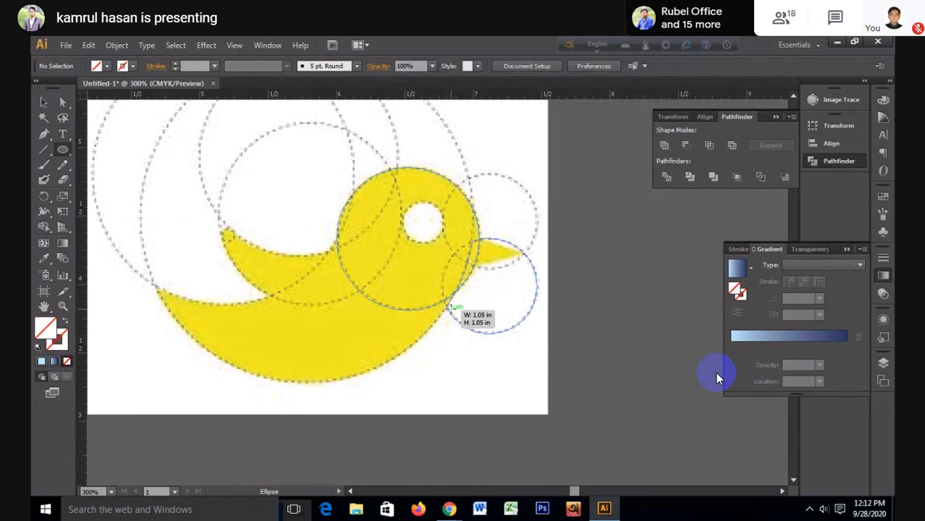
pyautogui.moveTo(450, 308); pyautogui.dragTo(450, 308)
pyautogui.press('v')
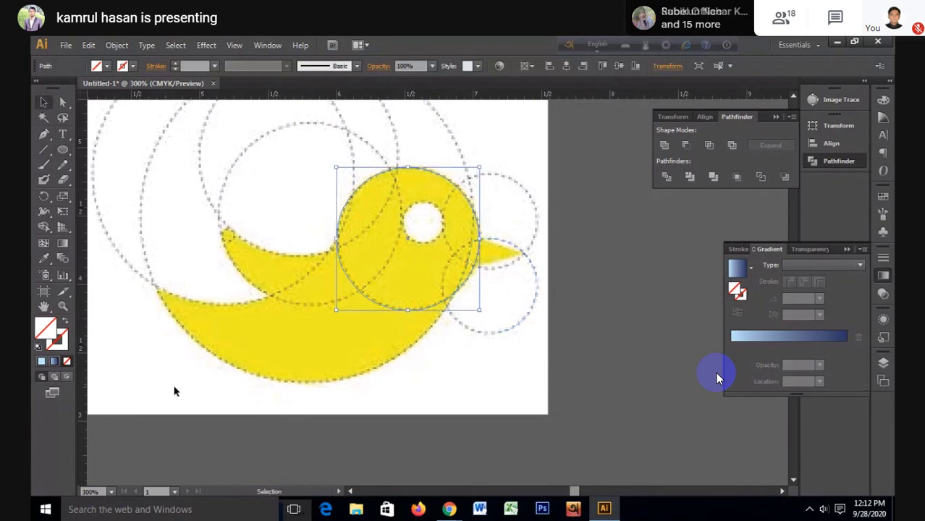
pyautogui.moveTo(161, 417); pyautogui.dragTo(561, 136)
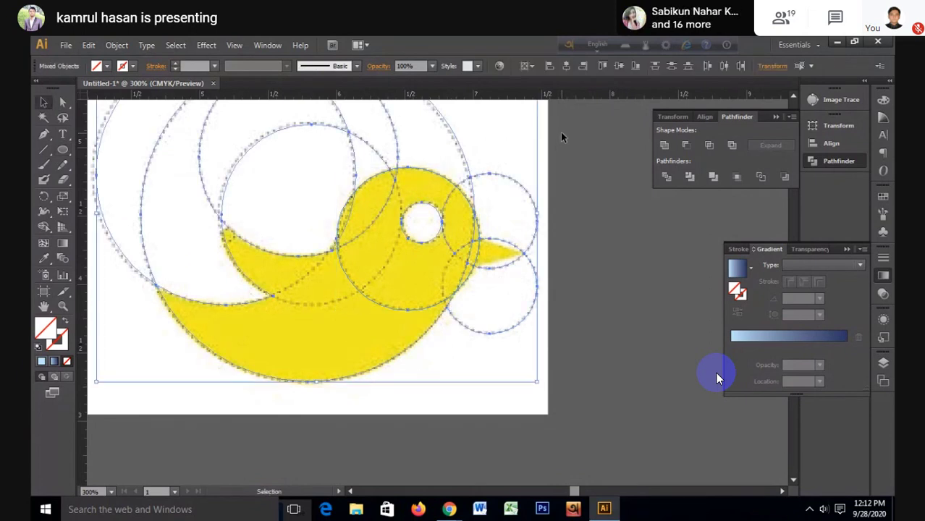
# Step: Use Shape Builder to merge the head, face and body regions into one solid yellow shape
pyautogui.click(48, 223)
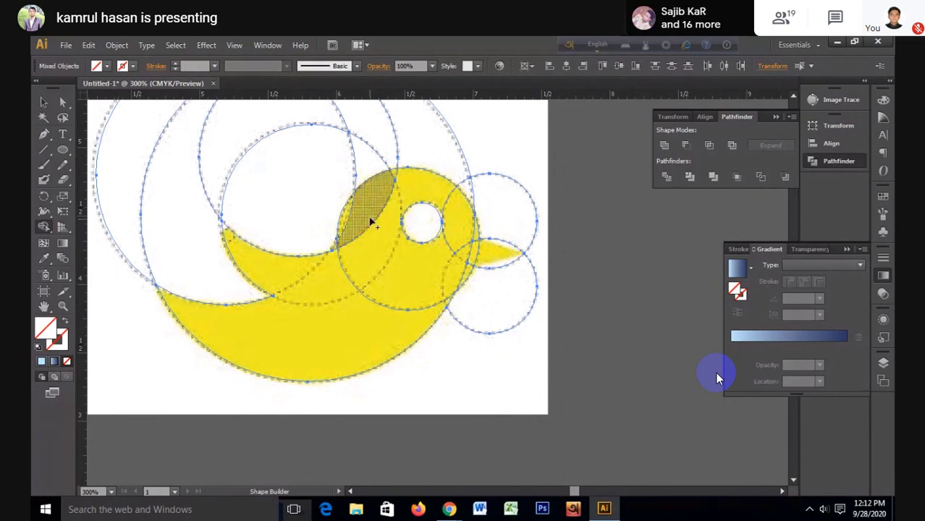
pyautogui.moveTo(373, 223); pyautogui.dragTo(348, 217)
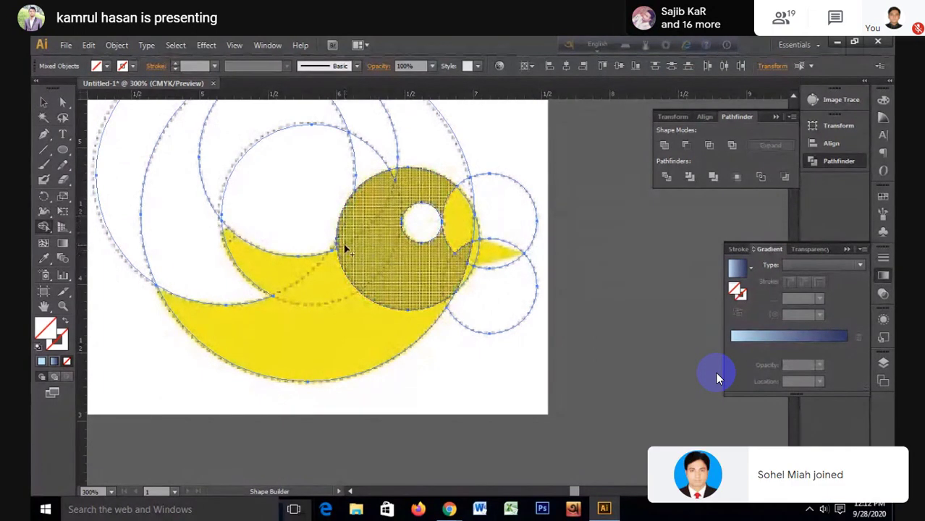
pyautogui.moveTo(344, 248); pyautogui.dragTo(337, 254)
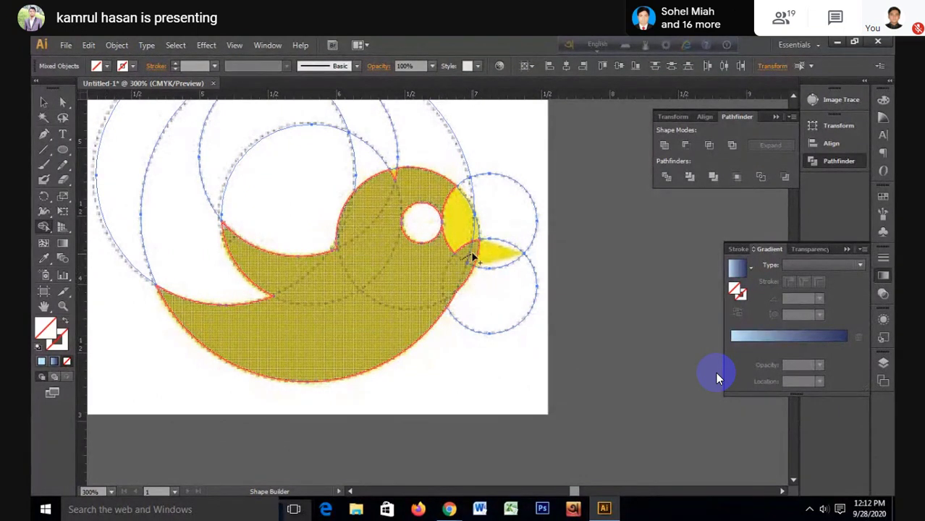
pyautogui.moveTo(474, 250); pyautogui.dragTo(463, 230)
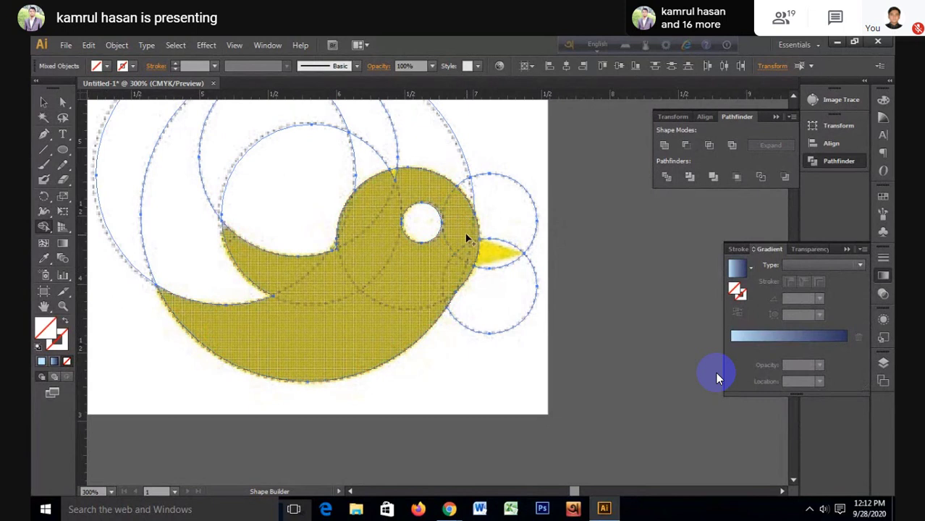
pyautogui.moveTo(450, 196); pyautogui.dragTo(394, 175)
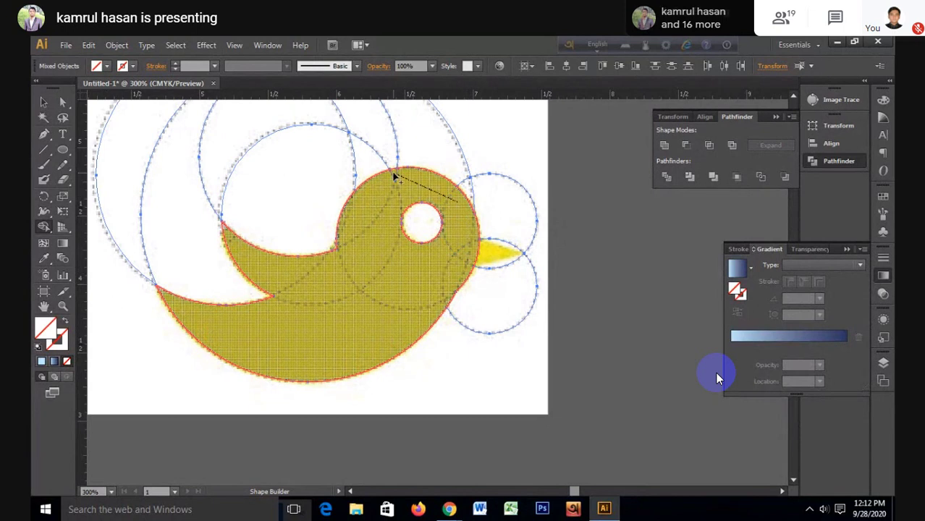
pyautogui.moveTo(394, 176); pyautogui.dragTo(320, 324)
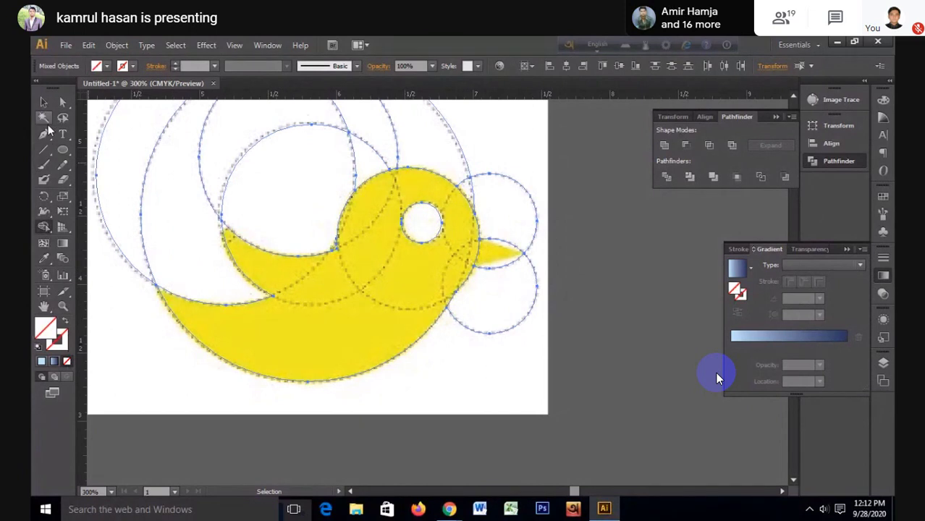
# Step: Draw a closed triangular Pen path tracing the bird's pointed beak
pyautogui.click(47, 137)
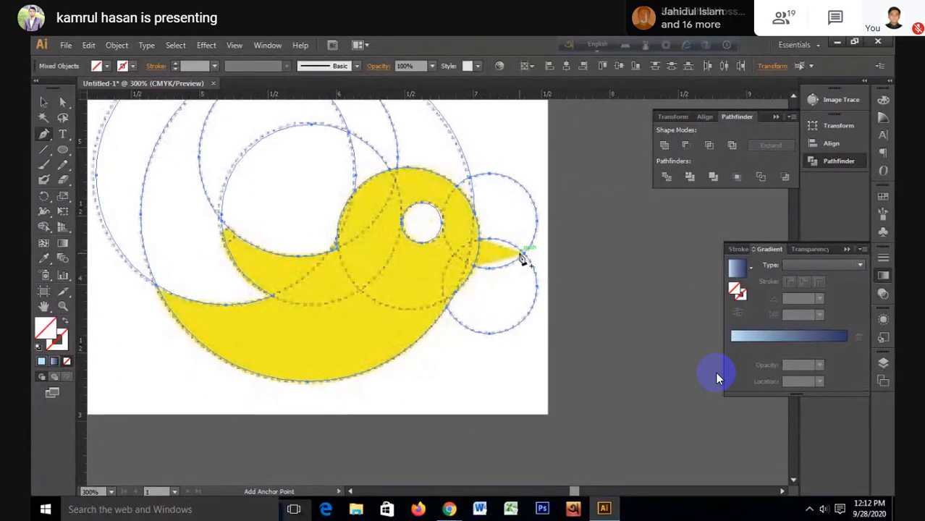
pyautogui.click(523, 261)
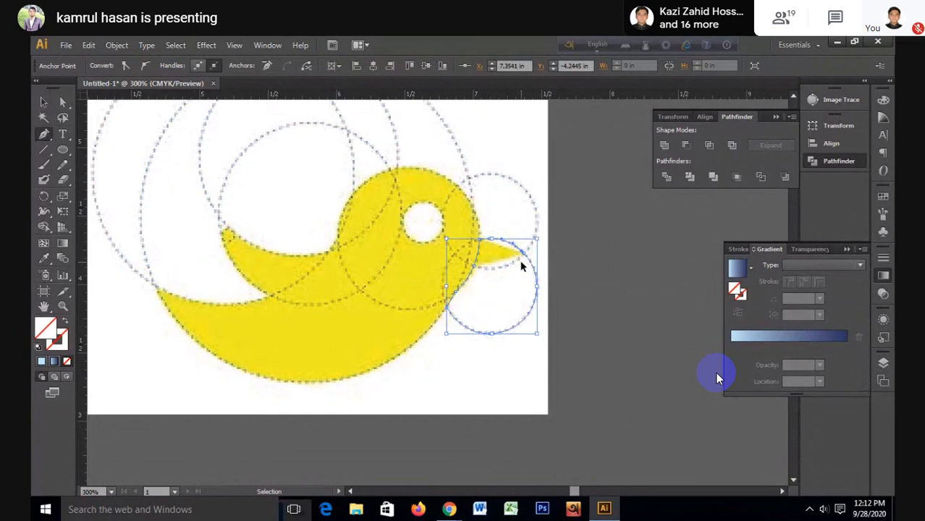
pyautogui.hotkey('ctrl', 'a')
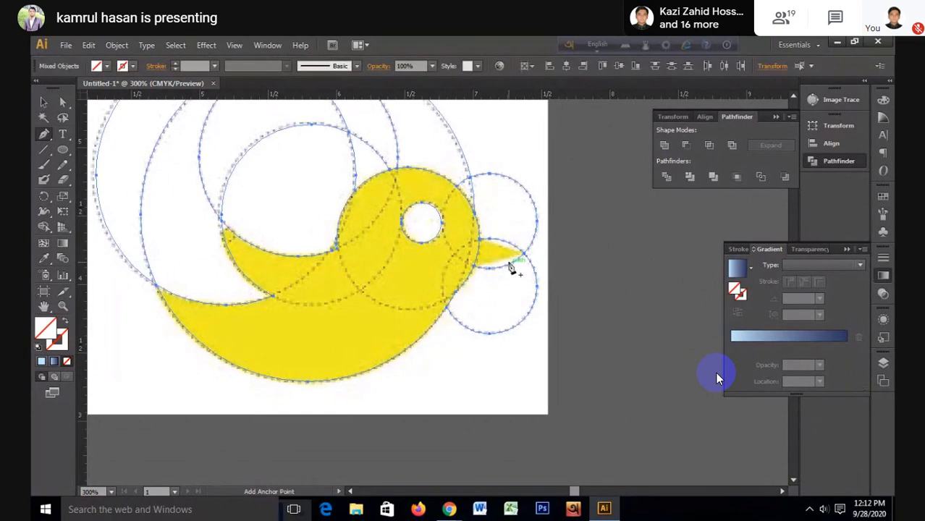
pyautogui.scroll(3, 512, 268)
pyautogui.moveTo(504, 259)
pyautogui.mouseDown()
pyautogui.moveTo(397, 283)
pyautogui.moveTo(371, 254)
pyautogui.mouseUp()
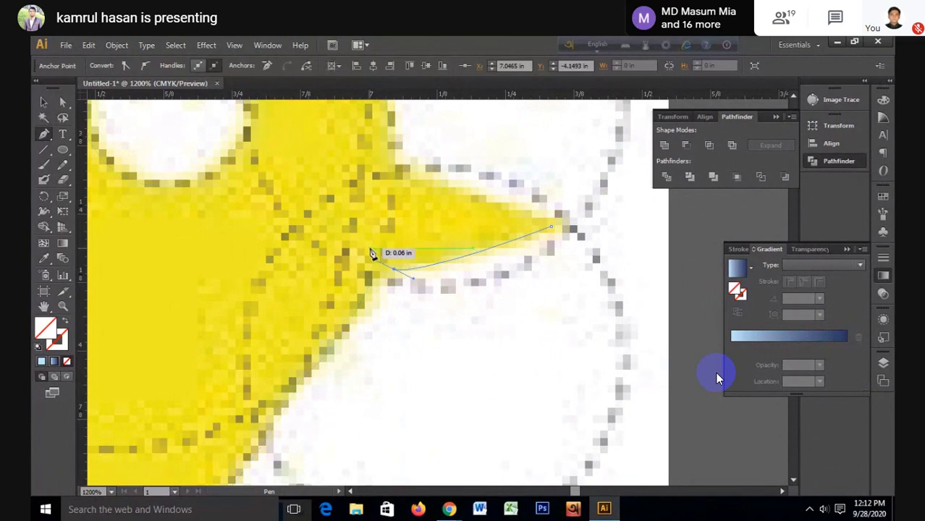
pyautogui.moveTo(401, 173); pyautogui.dragTo(421, 180)
pyautogui.hotkey('ctrl', 'z')
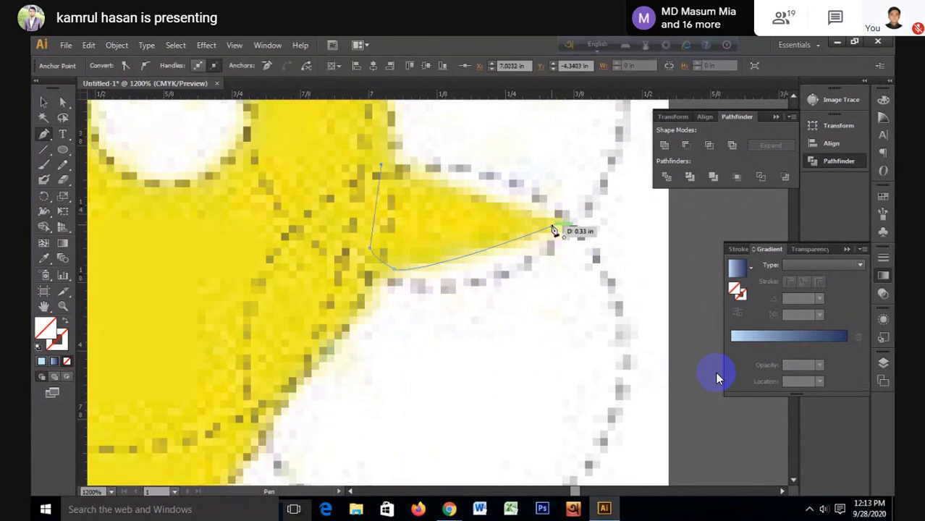
pyautogui.moveTo(554, 230); pyautogui.dragTo(559, 241)
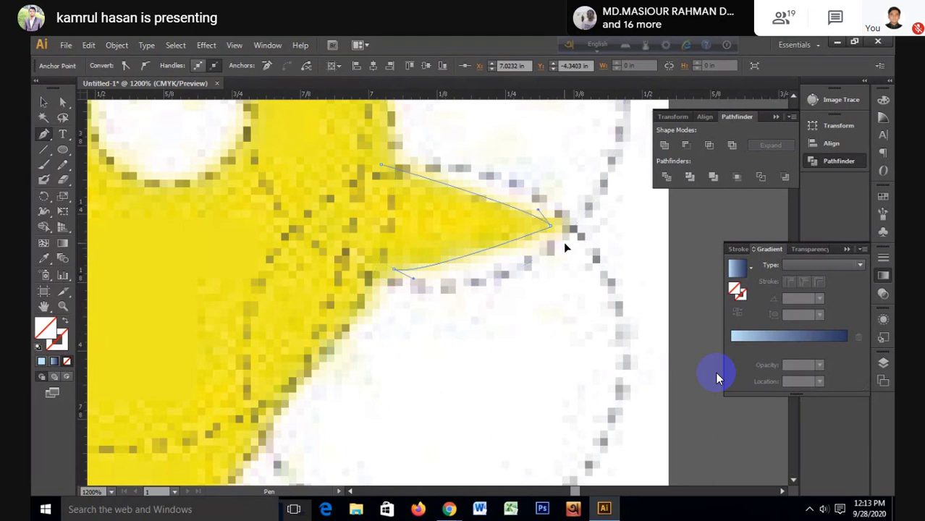
pyautogui.press('v')
# Step: Zoom out and select the whole bird together with its construction circles
pyautogui.scroll(-1, 324, 228)
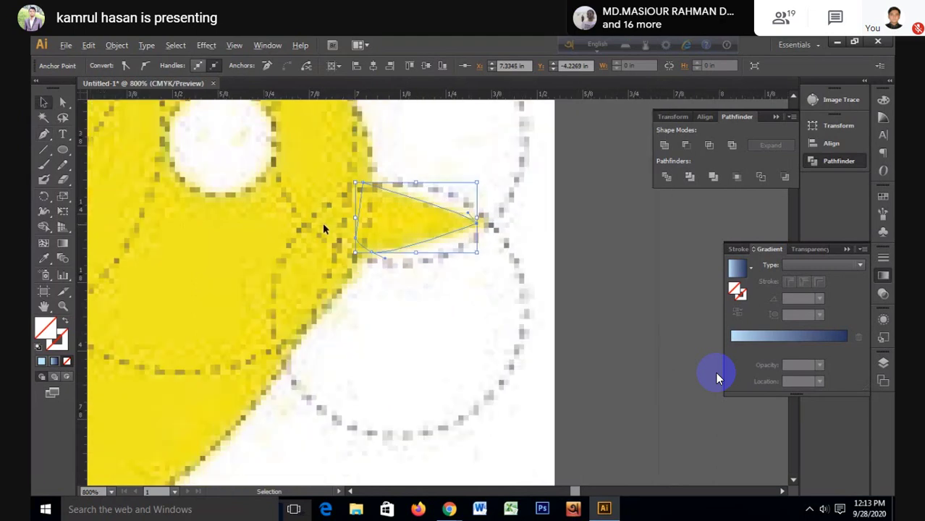
pyautogui.scroll(-3, 323, 228)
pyautogui.moveTo(143, 132); pyautogui.dragTo(427, 328)
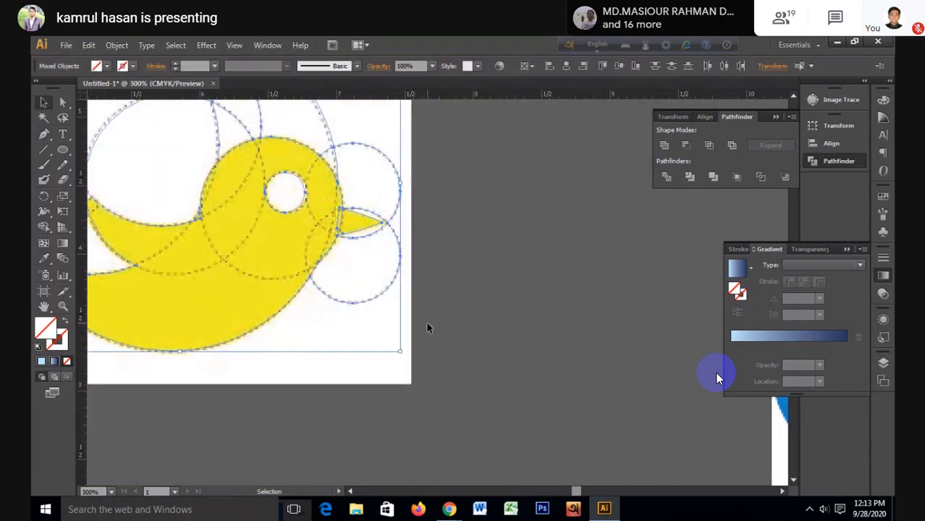
# Step: Zoom in on the beak and select the merged bird outline
pyautogui.hotkey('shift', 'm')
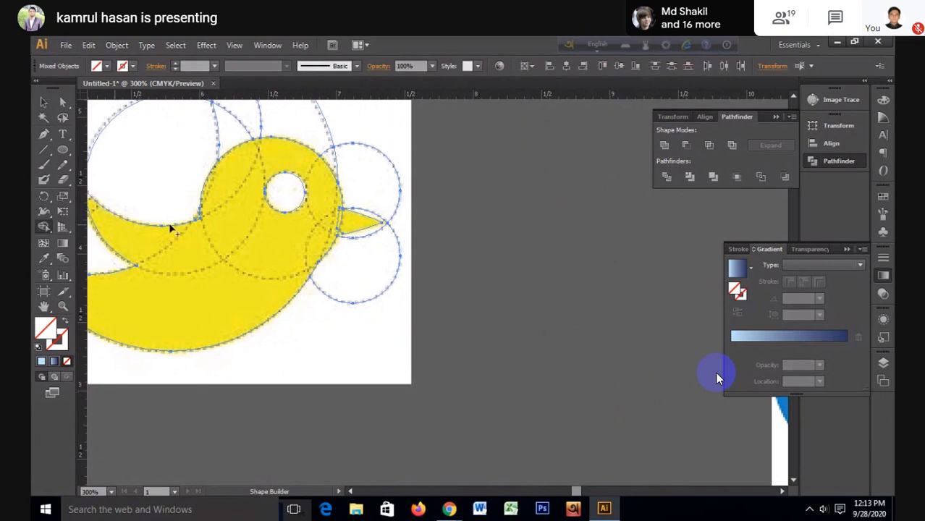
pyautogui.scroll(1, 281, 228)
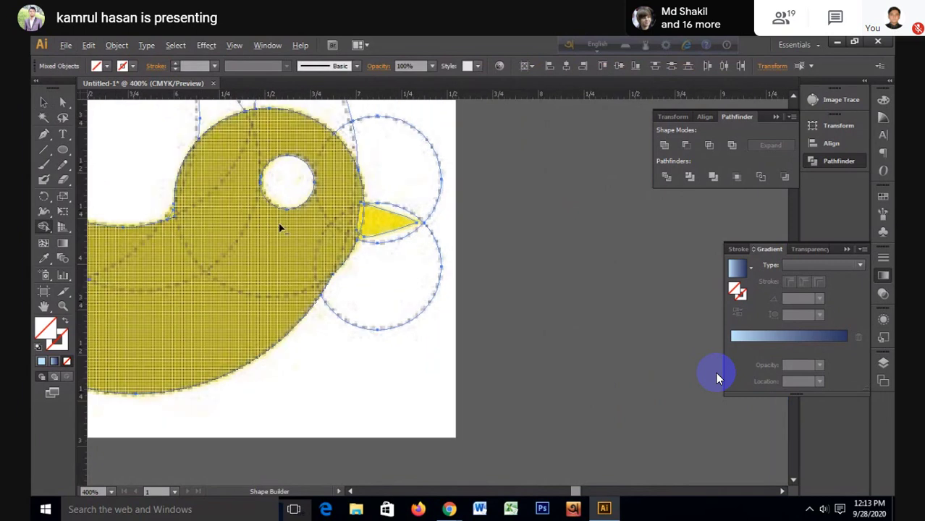
pyautogui.scroll(3, 285, 231)
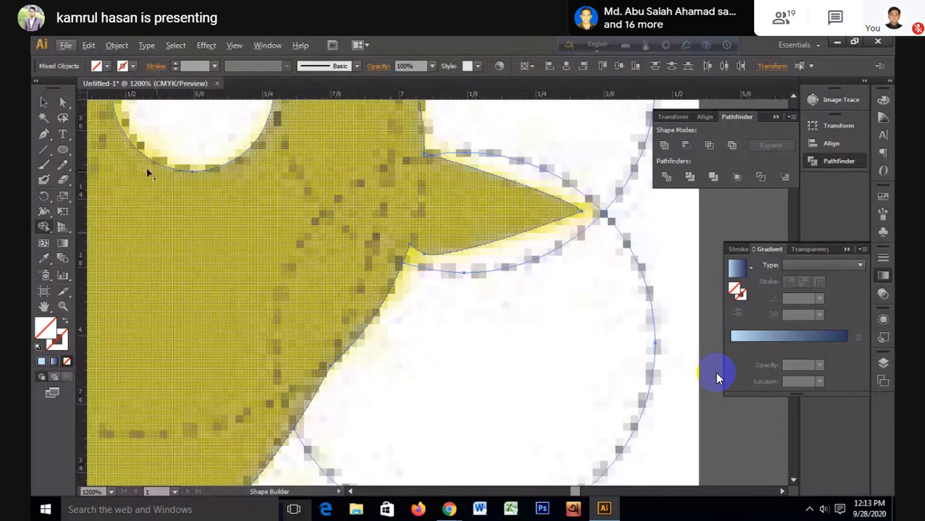
pyautogui.click(62, 102)
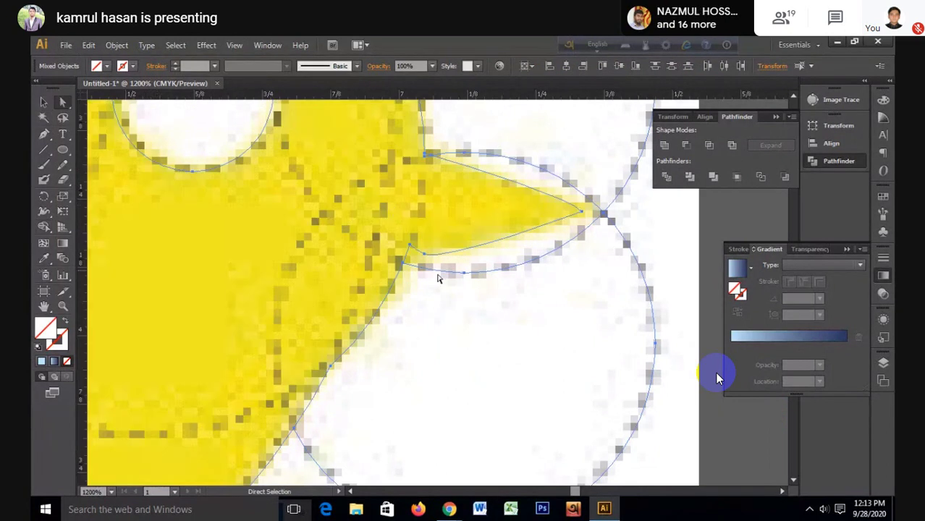
pyautogui.scroll(-2, 458, 294)
pyautogui.scroll(-2, 459, 296)
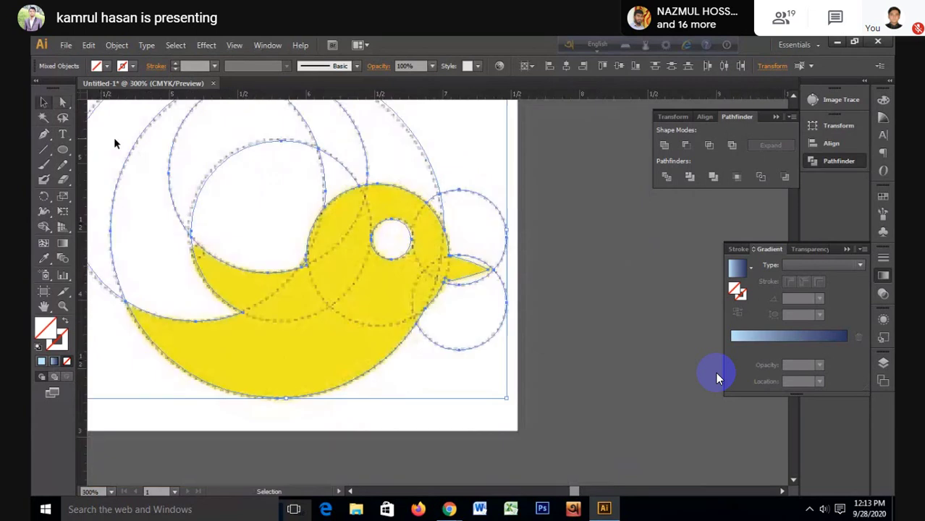
pyautogui.click(448, 280)
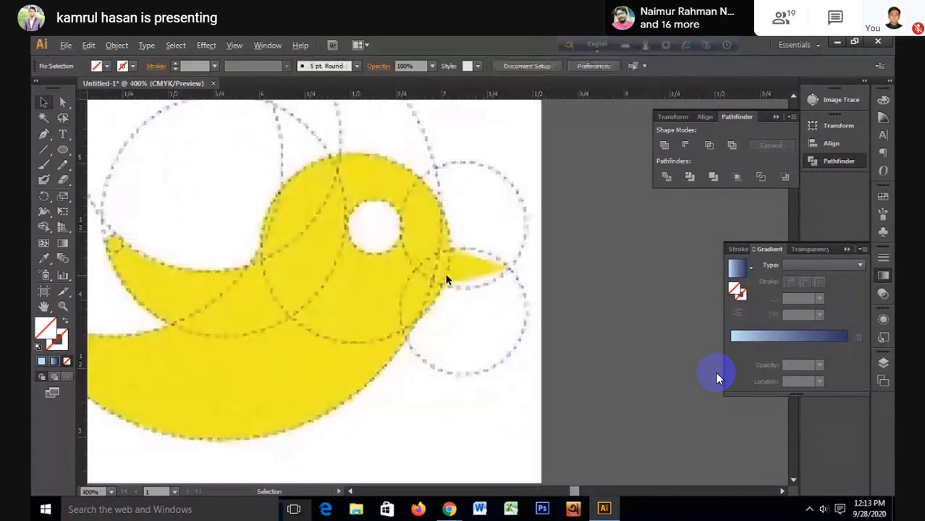
# Step: Drag the beak's lower-base anchor left so it meets the body cleanly
pyautogui.scroll(4, 456, 279)
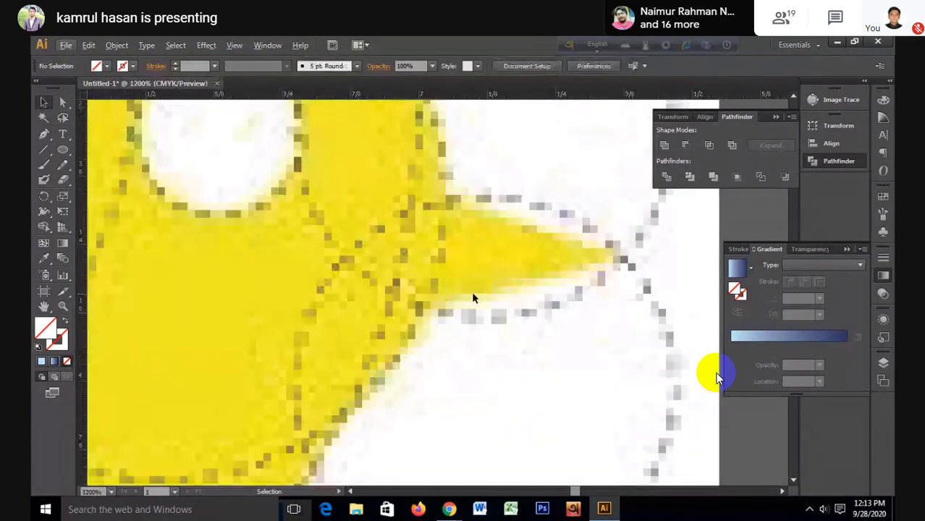
pyautogui.click(62, 102)
pyautogui.moveTo(450, 301); pyautogui.dragTo(418, 308)
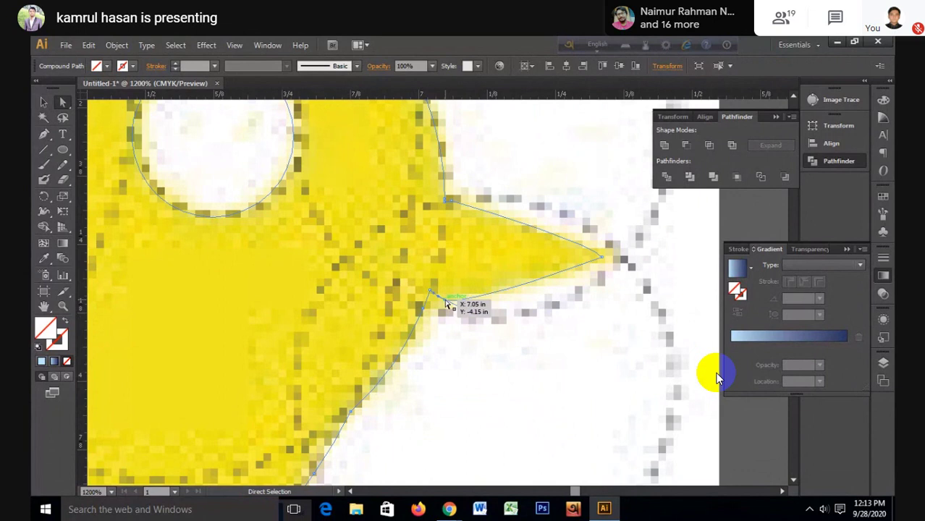
pyautogui.scroll(-1, 438, 331)
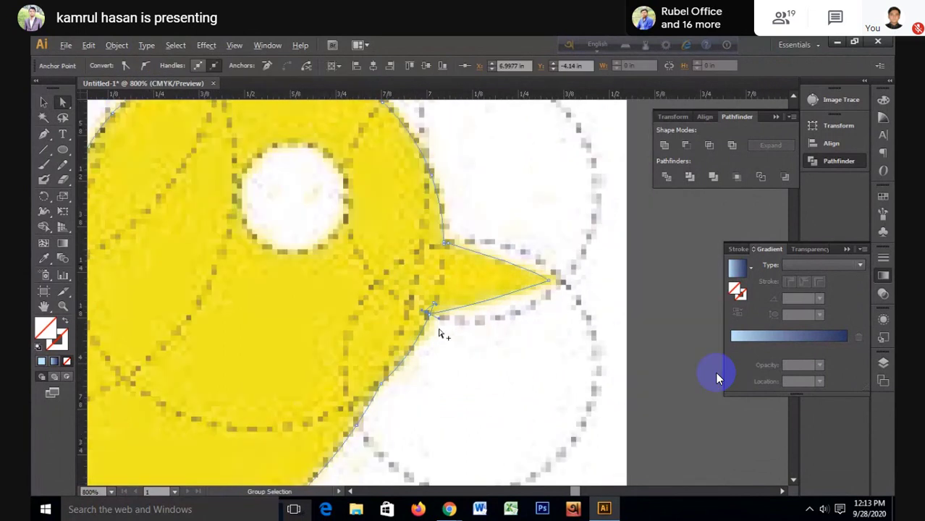
pyautogui.scroll(-5, 182, 144)
pyautogui.scroll(1, 286, 262)
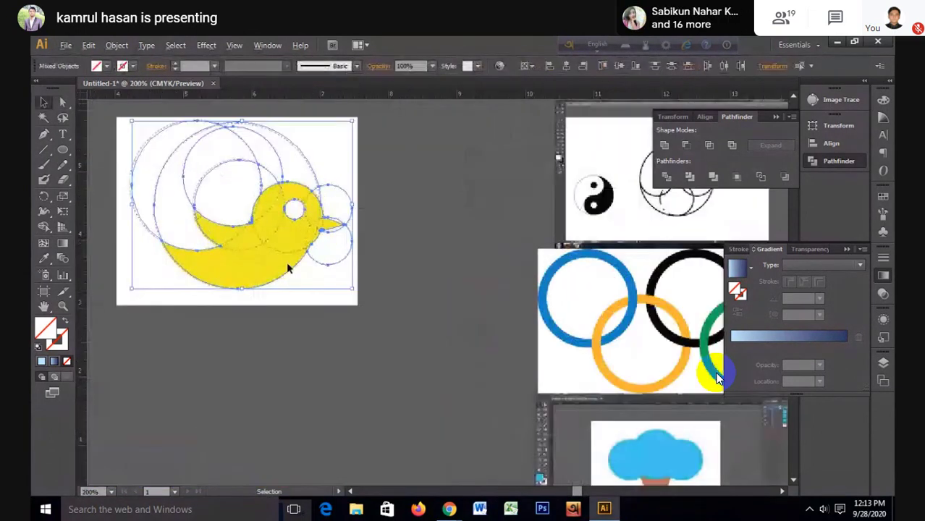
# Step: Unite the tail crescent with the bird body using the Shape Builder
pyautogui.click(44, 227)
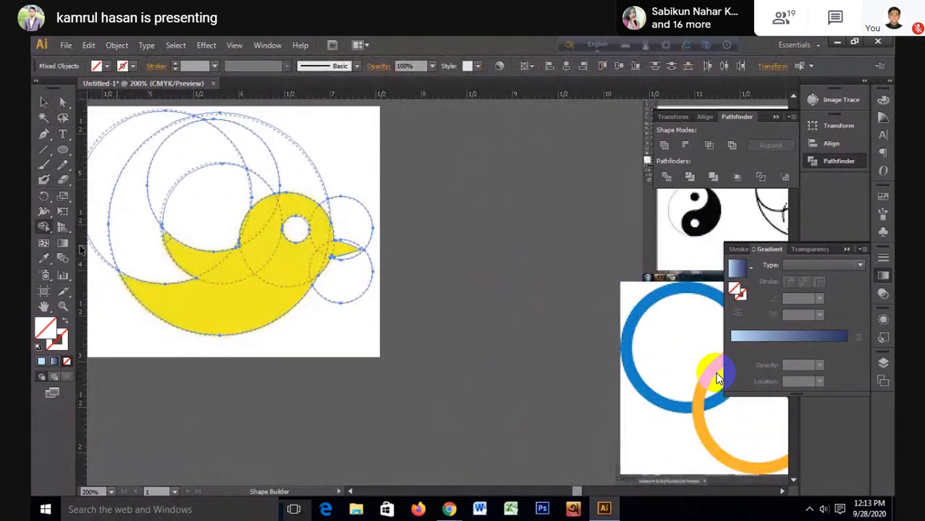
pyautogui.moveTo(221, 117)
pyautogui.mouseDown()
pyautogui.moveTo(172, 142)
pyautogui.moveTo(119, 129)
pyautogui.mouseUp()
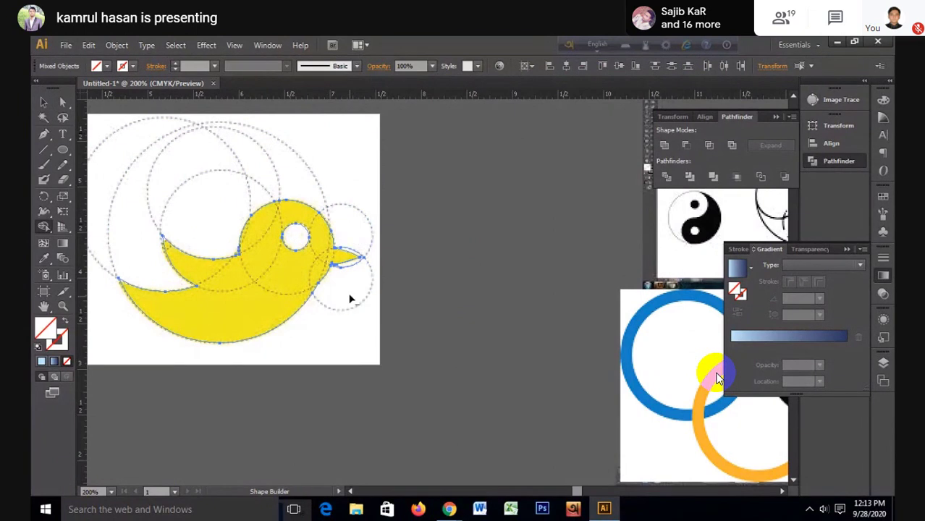
pyautogui.scroll(1, 330, 269)
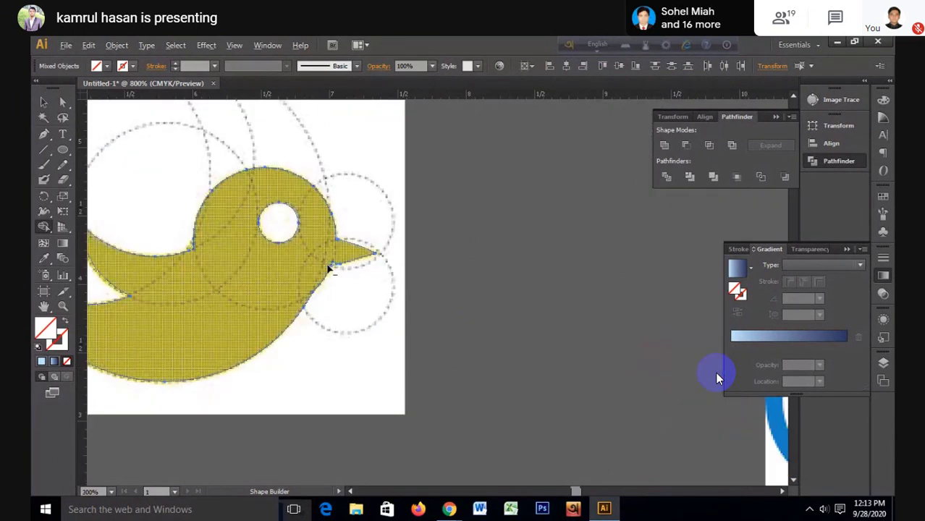
pyautogui.scroll(4, 330, 269)
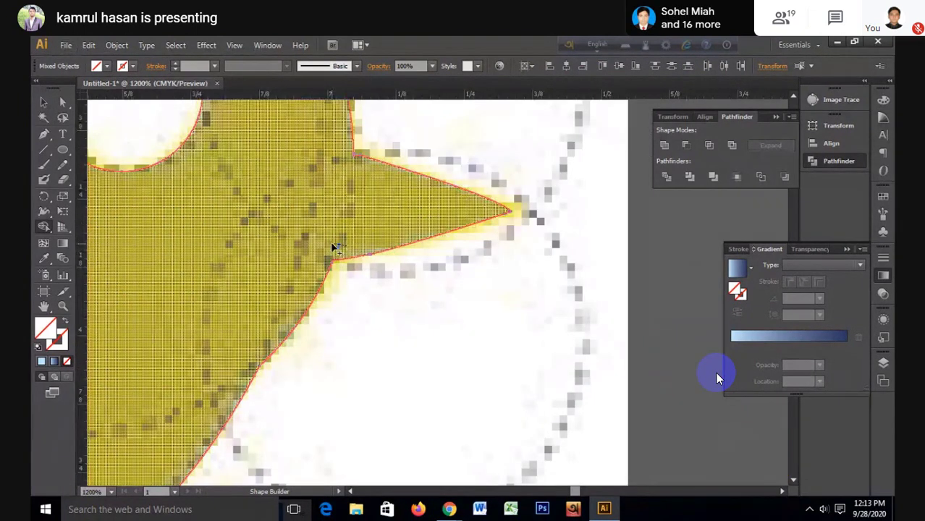
pyautogui.scroll(-1, 333, 248)
pyautogui.scroll(-2, 363, 247)
# Step: Fill the bird yellow and drag it off the artboard to the right
pyautogui.click(107, 66)
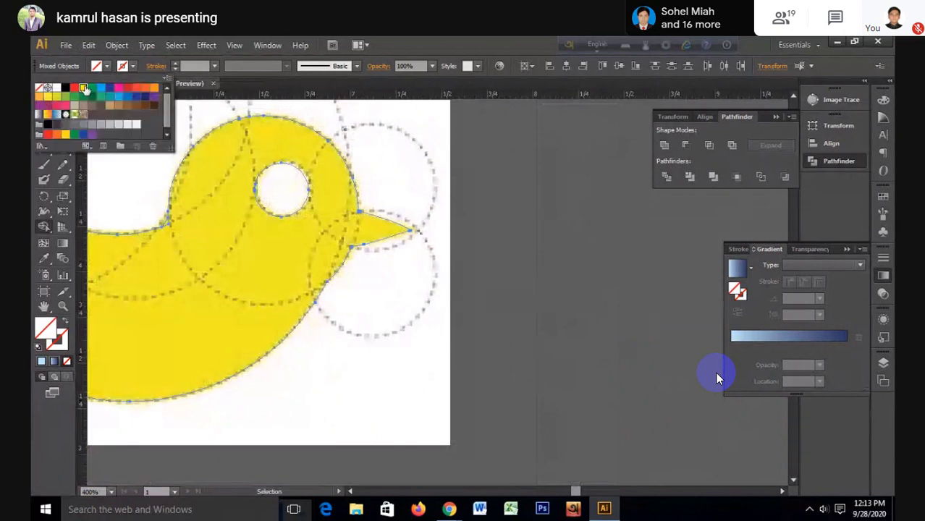
pyautogui.click(83, 88)
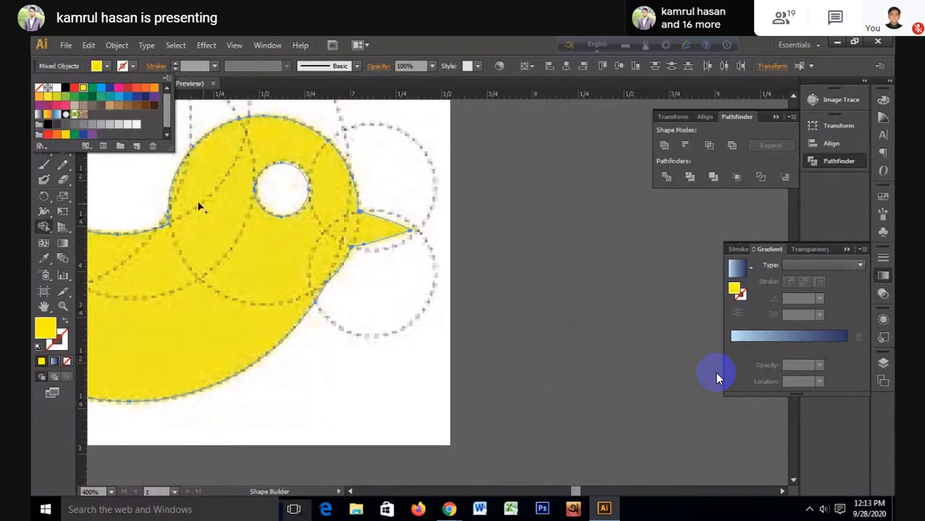
pyautogui.click(40, 109)
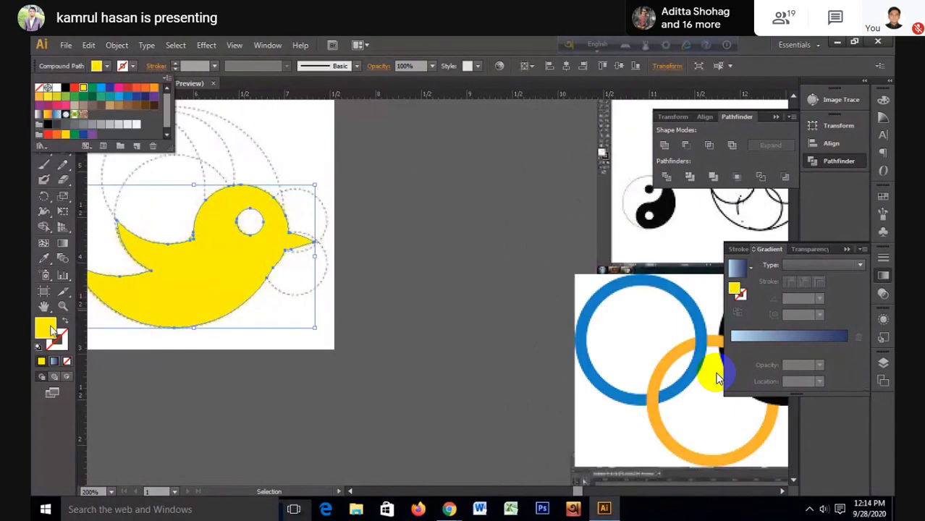
pyautogui.moveTo(176, 287)
pyautogui.mouseDown()
pyautogui.moveTo(314, 267)
pyautogui.moveTo(387, 233)
pyautogui.mouseUp()
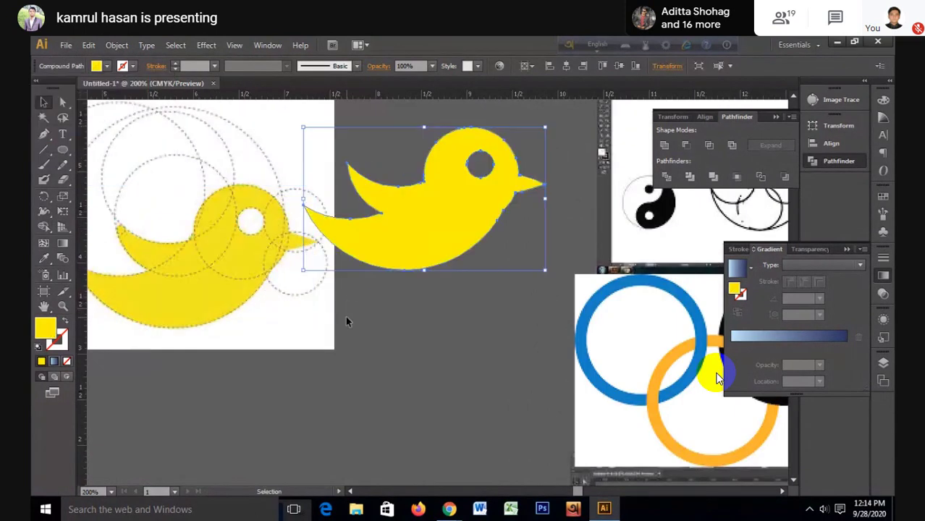
pyautogui.click(422, 311)
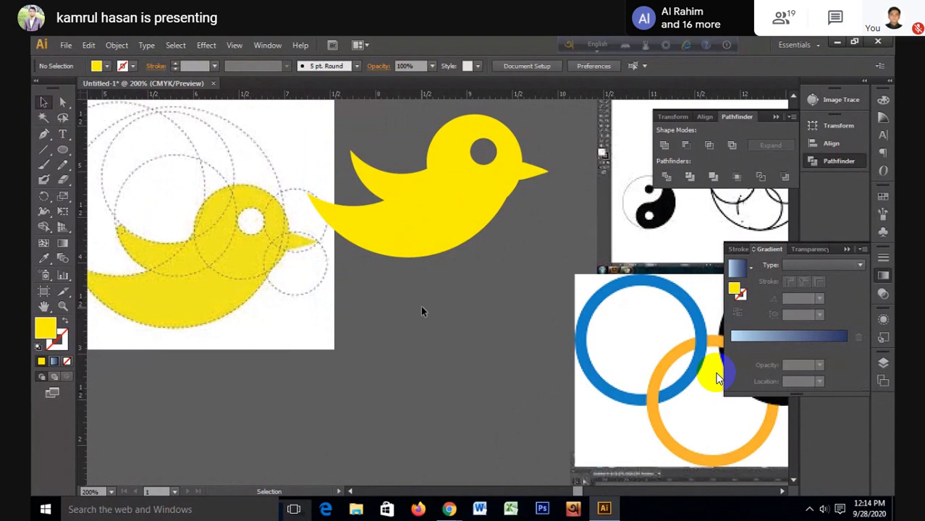
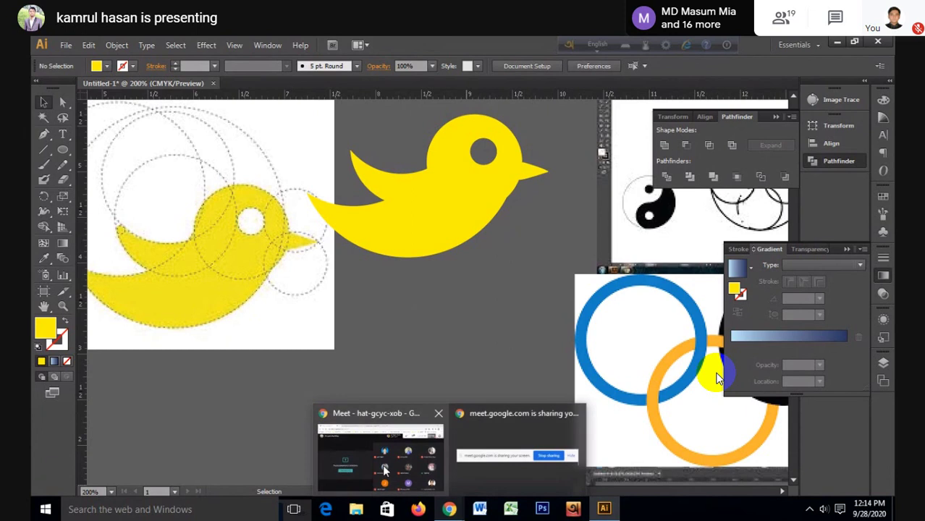
# Step: Check the Google Meet participant list, now showing 20 attendees, then return to Illustrator
pyautogui.click(383, 471)
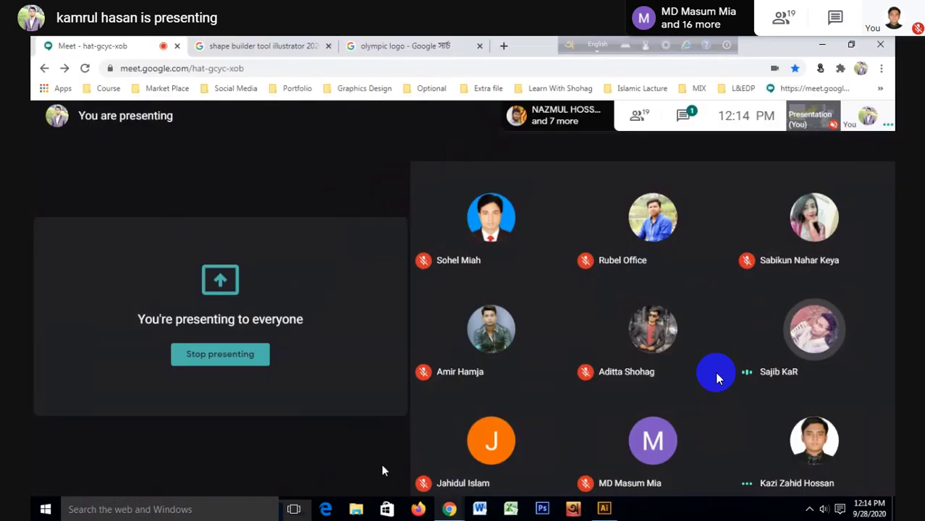
pyautogui.click(638, 120)
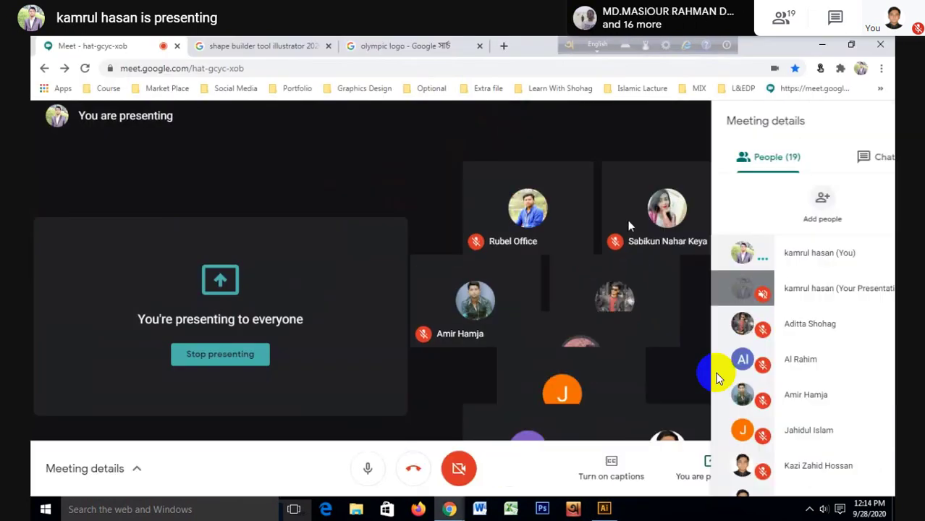
pyautogui.scroll(-5, 763, 337)
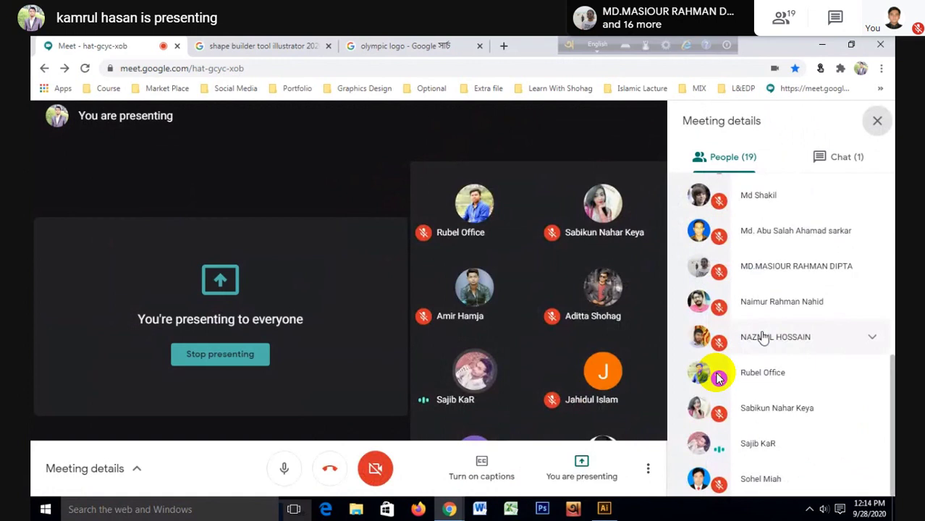
pyautogui.scroll(5, 764, 337)
pyautogui.scroll(-1, 764, 337)
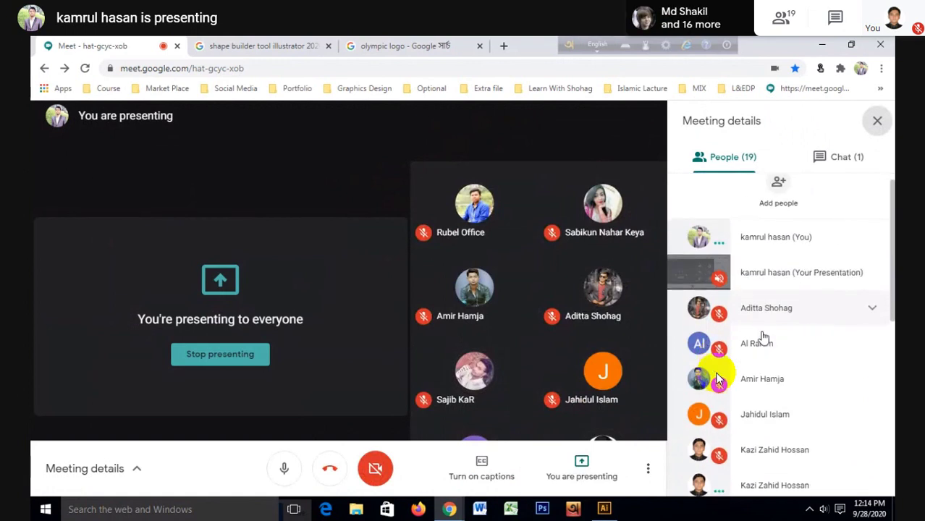
pyautogui.scroll(-4, 764, 337)
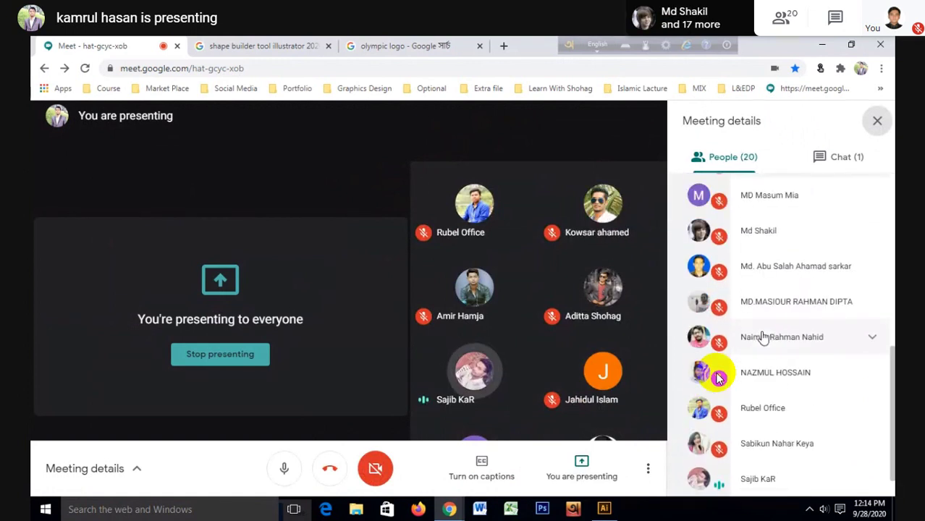
pyautogui.moveTo(603, 509)
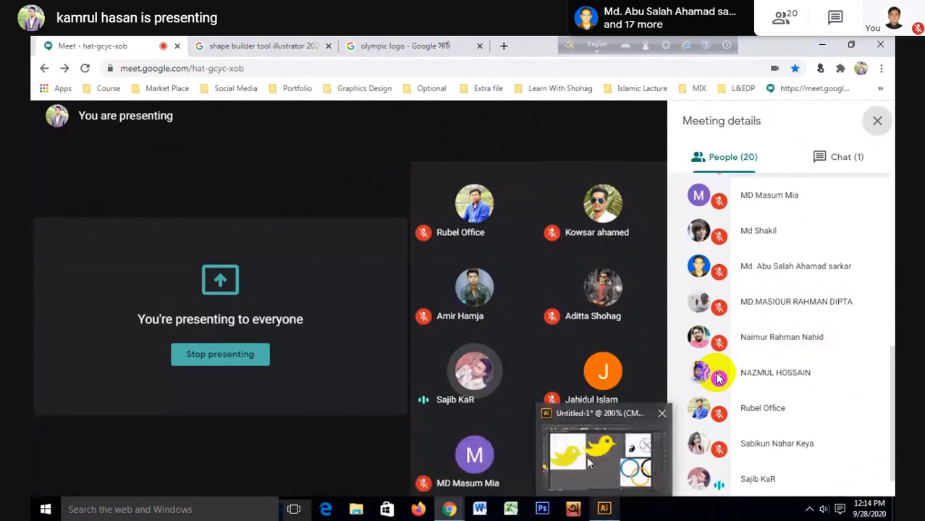
pyautogui.click(587, 456)
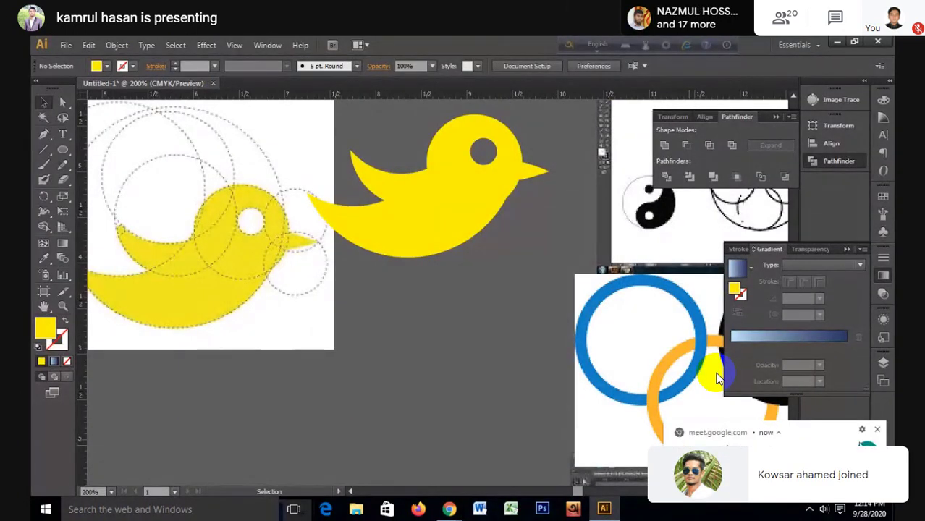
# Step: Stack the finished yellow bird onto its reference image and move them up-right above the yin-yang
pyautogui.click(879, 430)
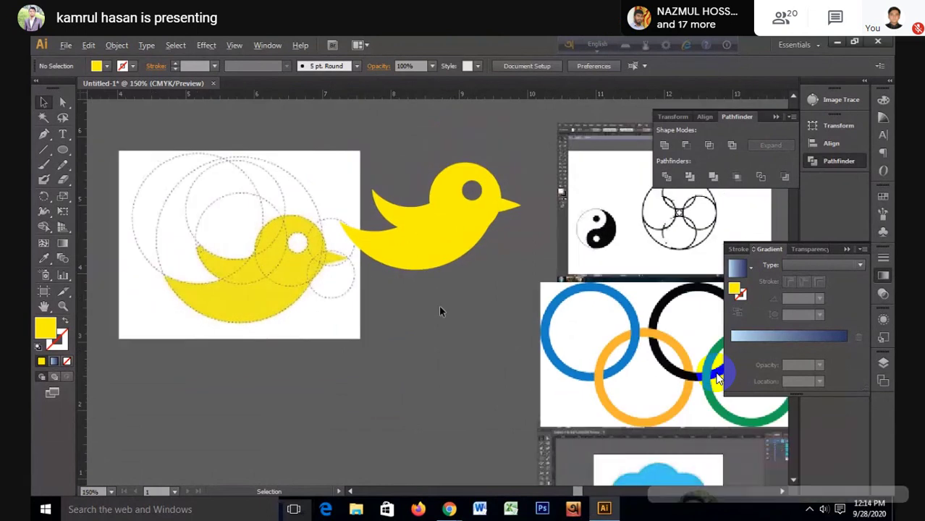
pyautogui.scroll(-2, 440, 311)
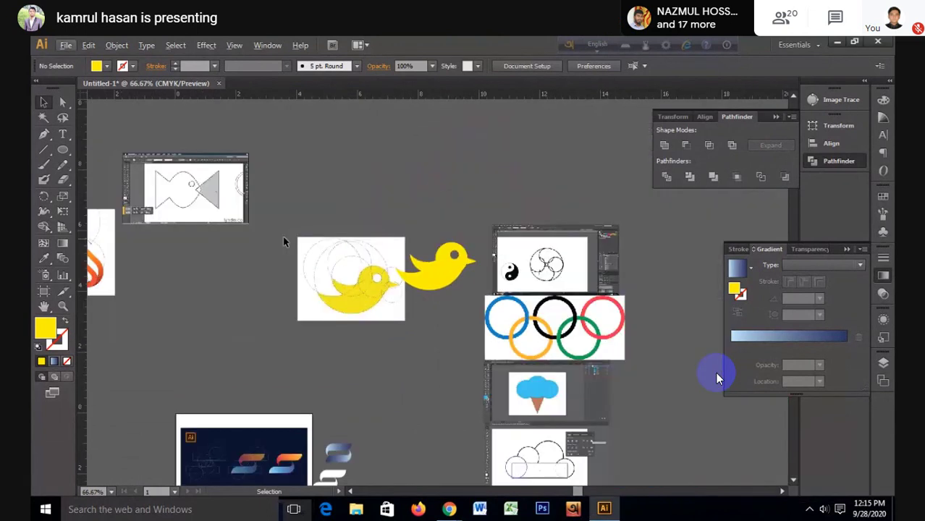
pyautogui.moveTo(497, 223); pyautogui.dragTo(497, 224)
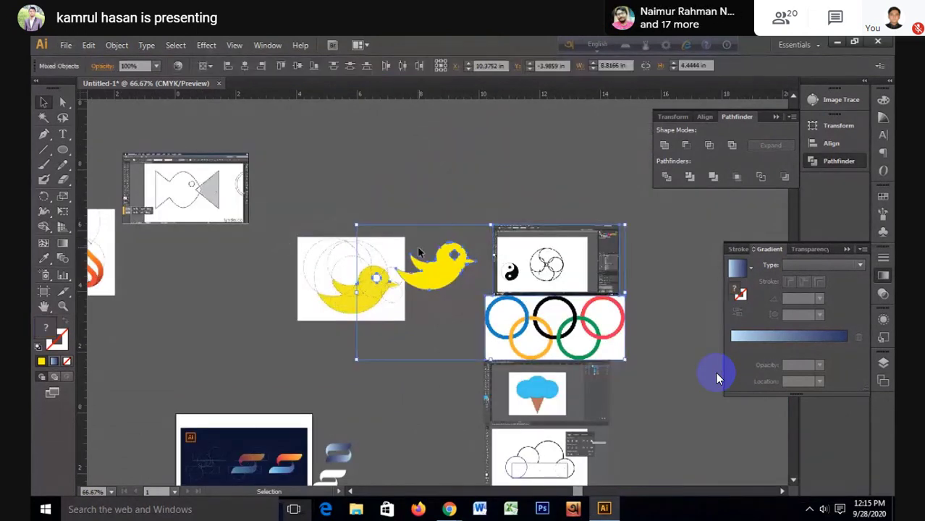
pyautogui.click(428, 235)
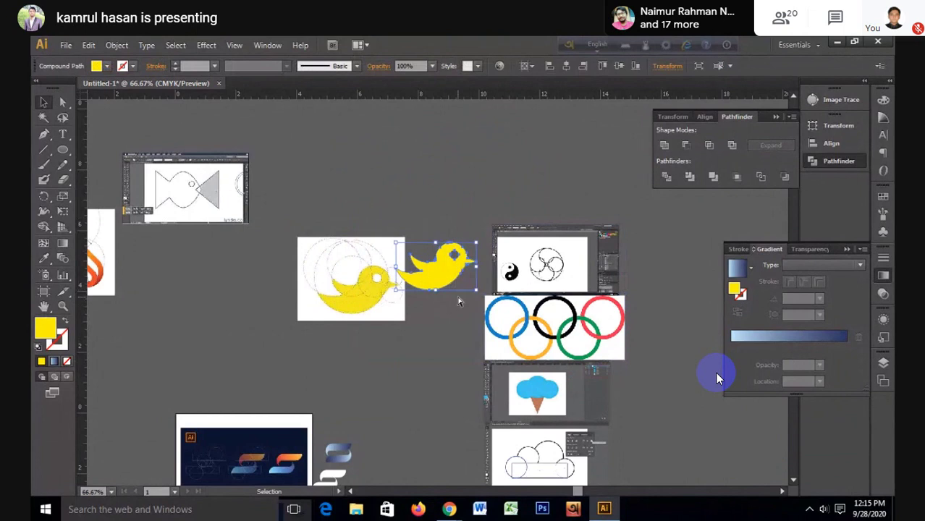
pyautogui.moveTo(456, 291); pyautogui.dragTo(364, 279)
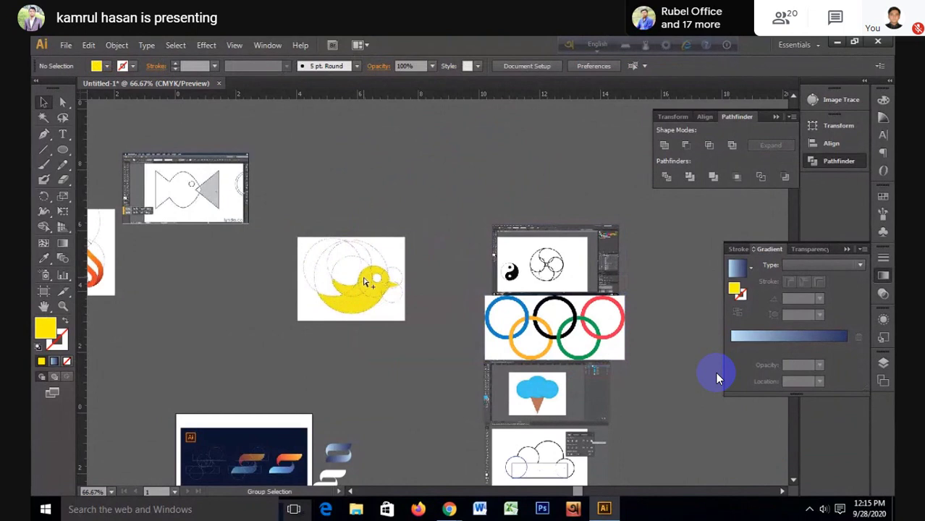
pyautogui.moveTo(372, 272); pyautogui.dragTo(558, 181)
pyautogui.click(325, 238)
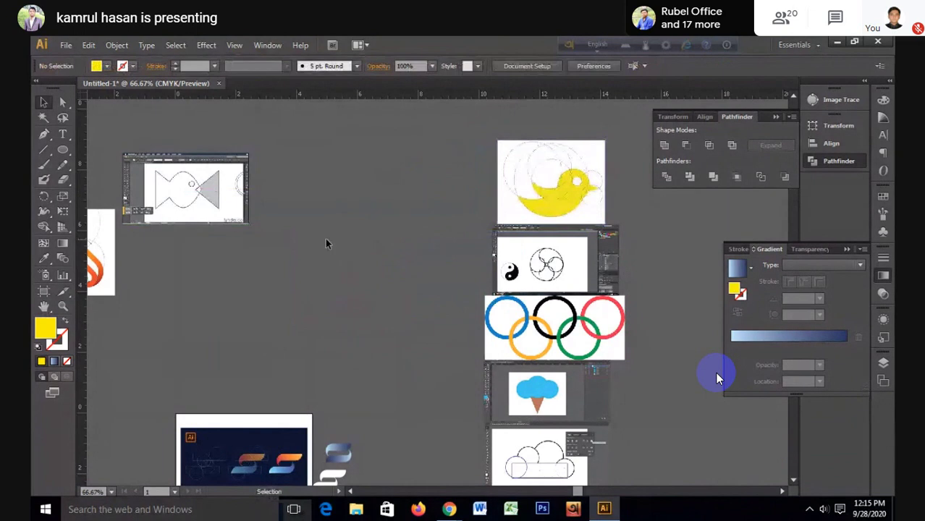
# Step: Move the banner image below the right-hand column and put the fish reference on the white artboard
pyautogui.moveTo(250, 254); pyautogui.dragTo(342, 231)
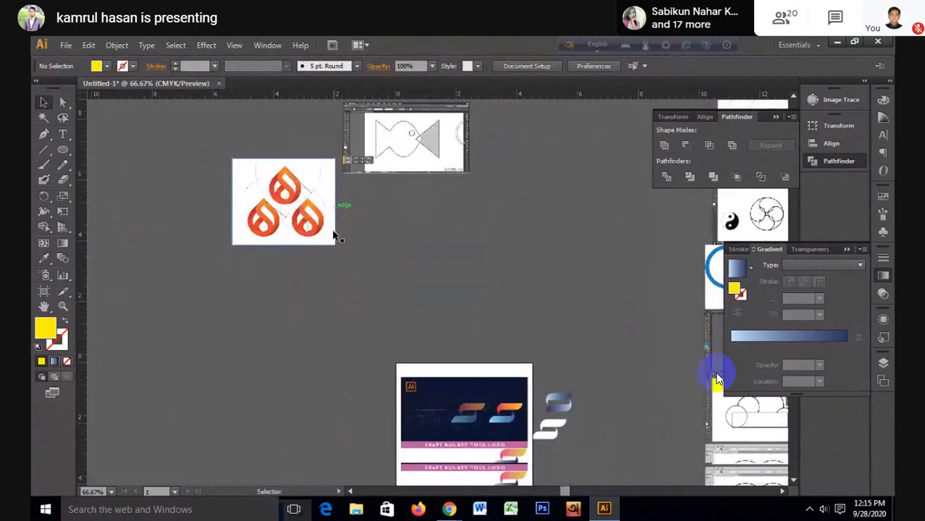
pyautogui.click(404, 152)
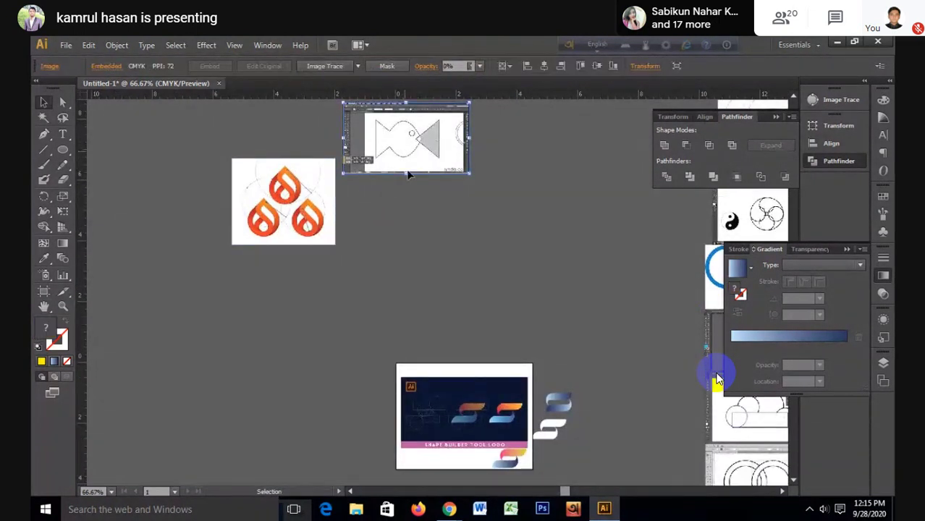
pyautogui.scroll(-2, 426, 289)
pyautogui.scroll(-2, 441, 327)
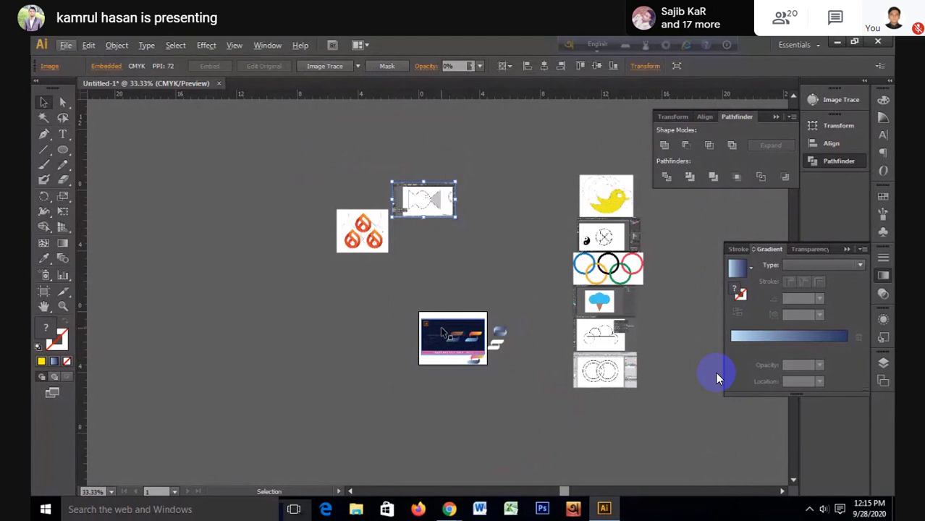
pyautogui.moveTo(441, 327); pyautogui.dragTo(591, 407)
pyautogui.click(522, 375)
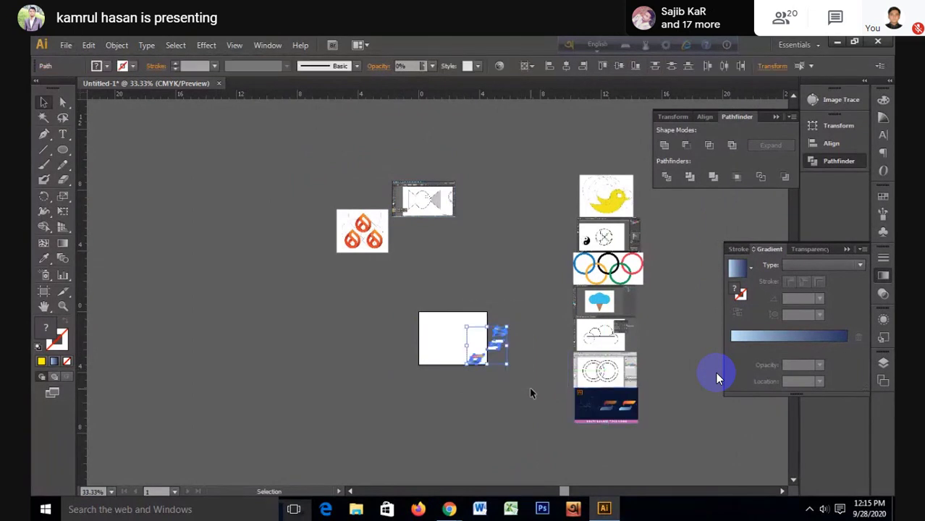
pyautogui.moveTo(425, 201)
pyautogui.mouseDown()
pyautogui.moveTo(464, 355)
pyautogui.moveTo(458, 348)
pyautogui.mouseUp()
# Step: Zoom to 200% on the fish reference, deselect it, and expand the shape tool flyout
pyautogui.scroll(1, 457, 347)
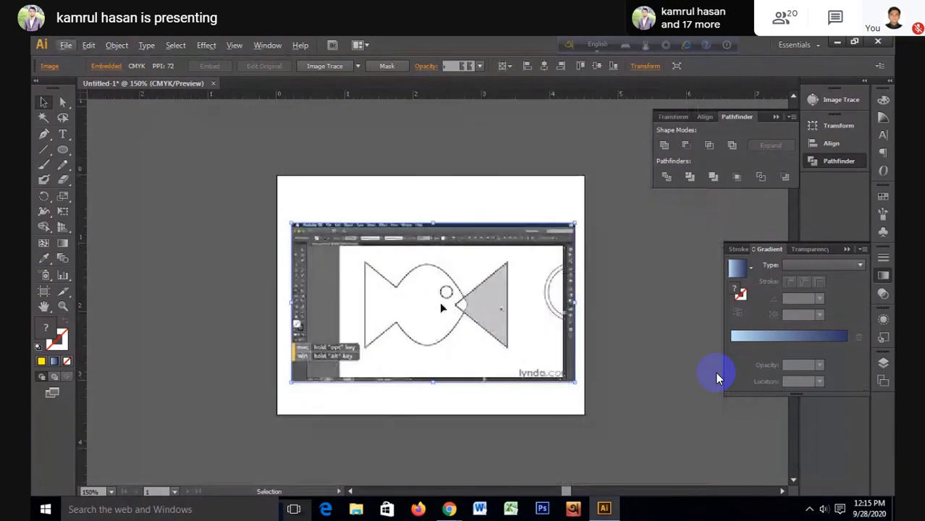
pyautogui.hotkey('ctrl', '+')
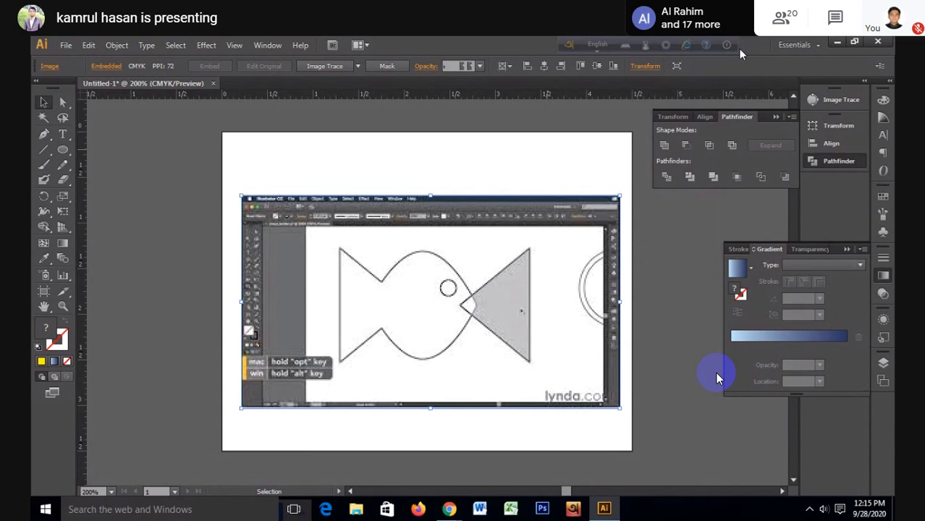
pyautogui.click(141, 236)
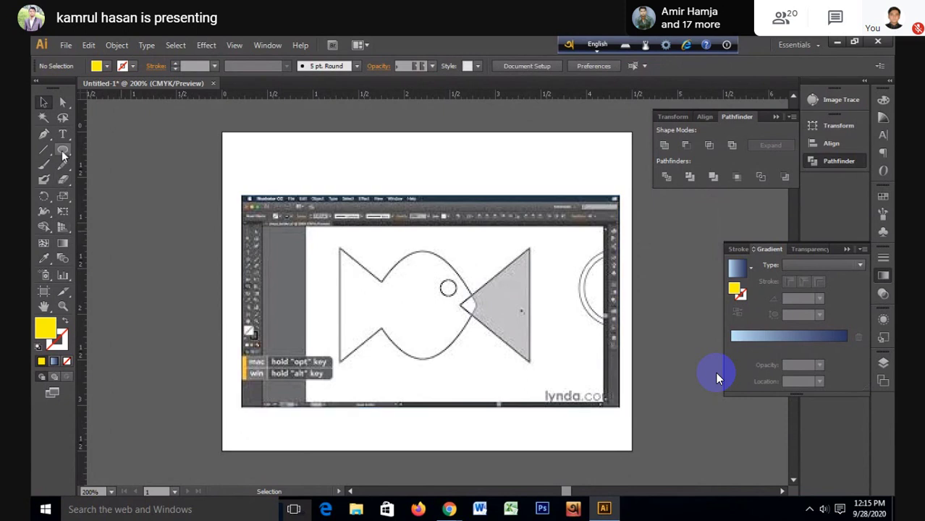
pyautogui.moveTo(61, 150); pyautogui.dragTo(124, 183)
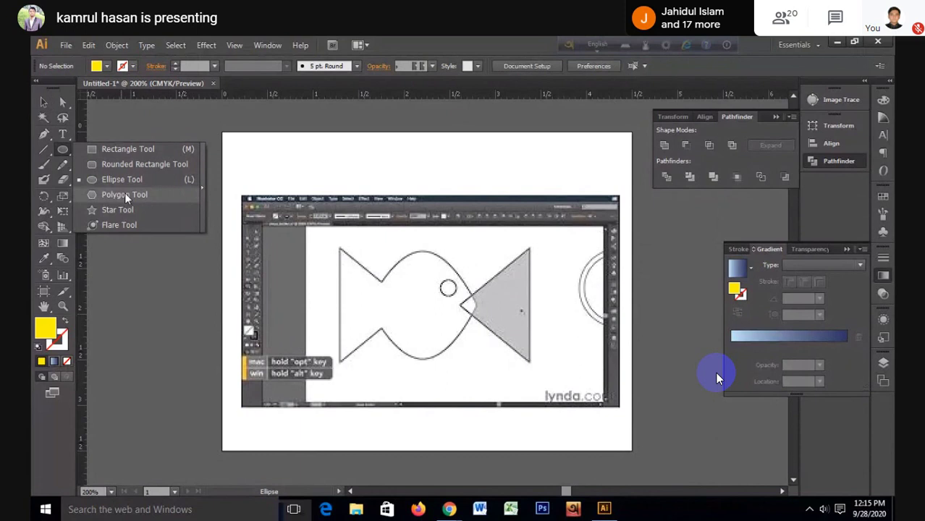
# Step: Draw a triangle over the fish, swap it to a yellow 1 pt stroke with no fill, and rotate it sideways
pyautogui.moveTo(125, 151); pyautogui.dragTo(128, 194)
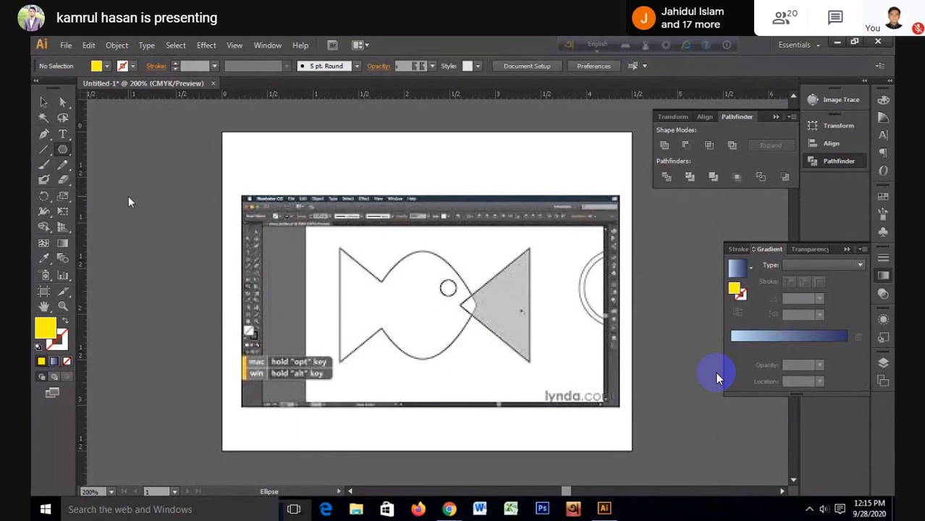
pyautogui.moveTo(340, 254); pyautogui.dragTo(384, 299)
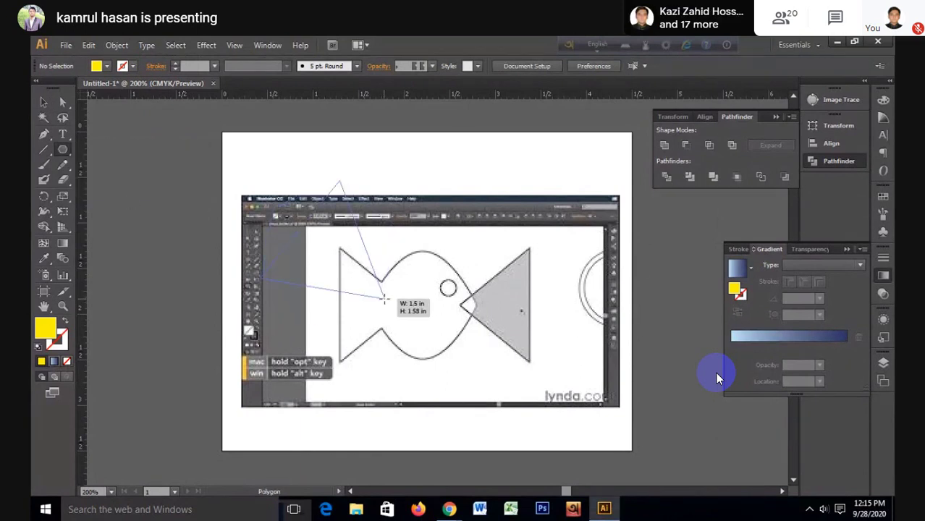
pyautogui.moveTo(383, 299); pyautogui.dragTo(384, 299)
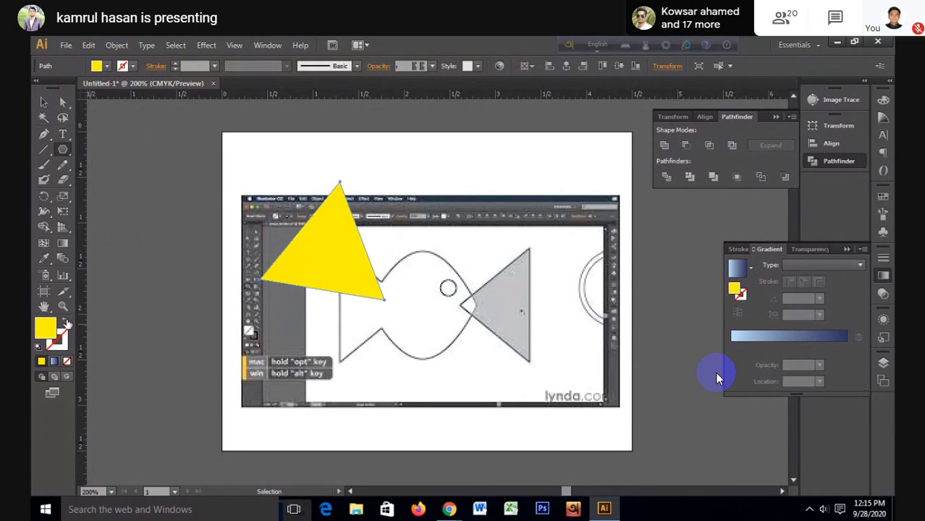
pyautogui.hotkey('shift', 'x')
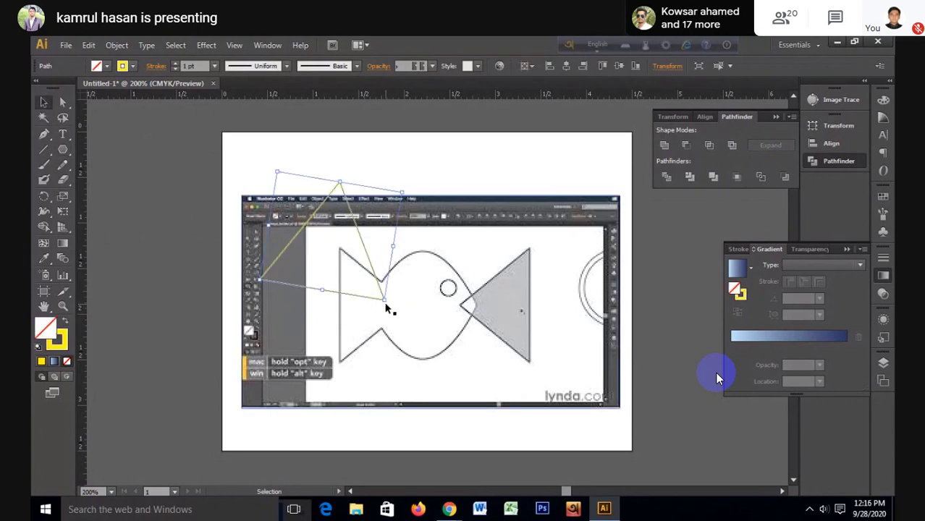
pyautogui.moveTo(389, 307)
pyautogui.mouseDown()
pyautogui.moveTo(241, 304)
pyautogui.moveTo(381, 184)
pyautogui.moveTo(382, 168)
pyautogui.mouseUp()
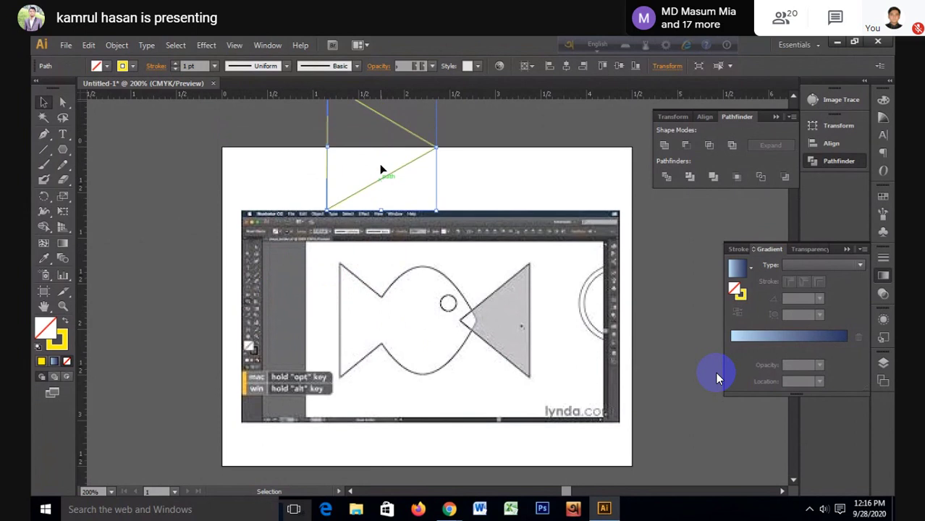
pyautogui.scroll(2, 382, 169)
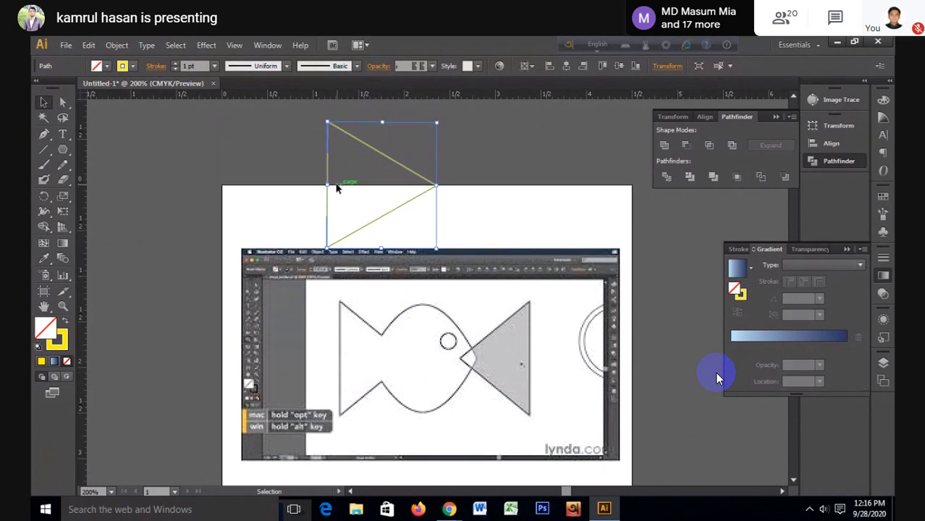
# Step: Make a vertical-axis Reflect copy of the yellow triangle, overlapping the original as an X
pyautogui.rightClick(410, 203)
pyautogui.moveTo(450, 367)
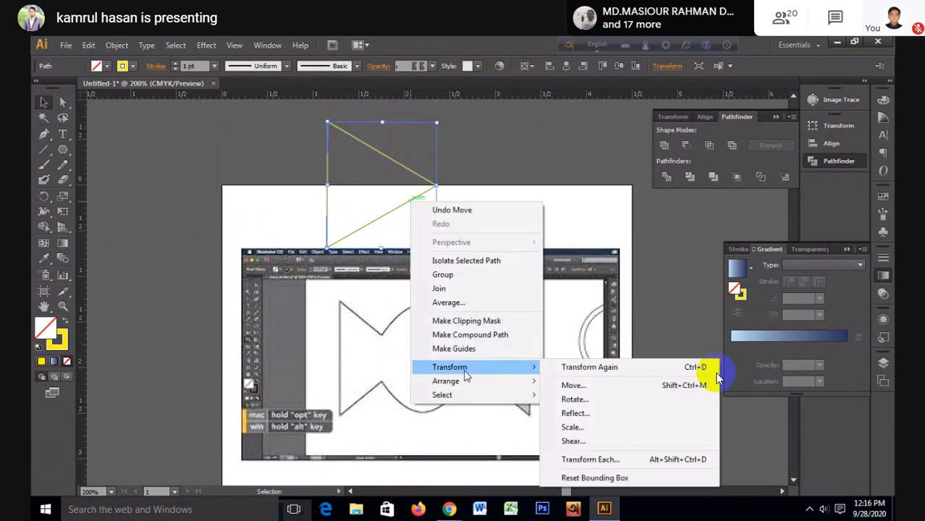
pyautogui.click(576, 413)
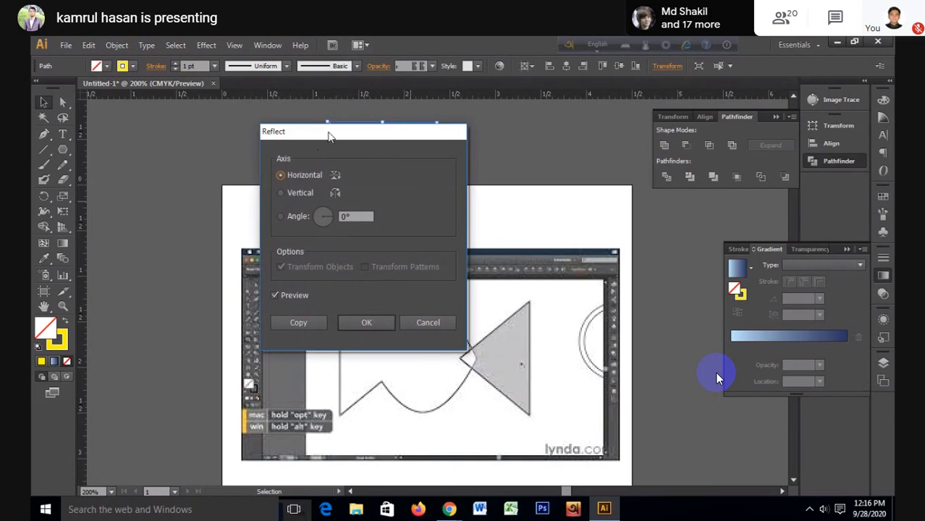
pyautogui.moveTo(331, 133); pyautogui.dragTo(517, 145)
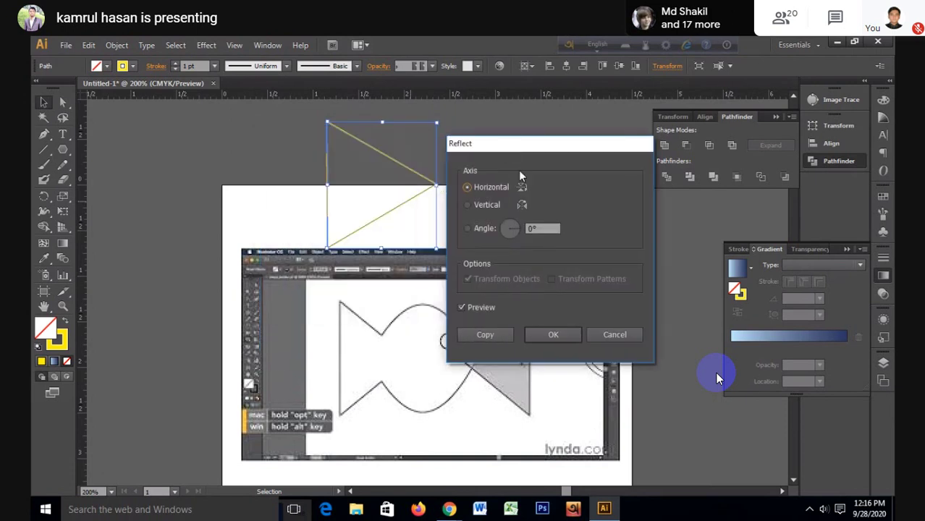
pyautogui.click(488, 205)
pyautogui.click(485, 334)
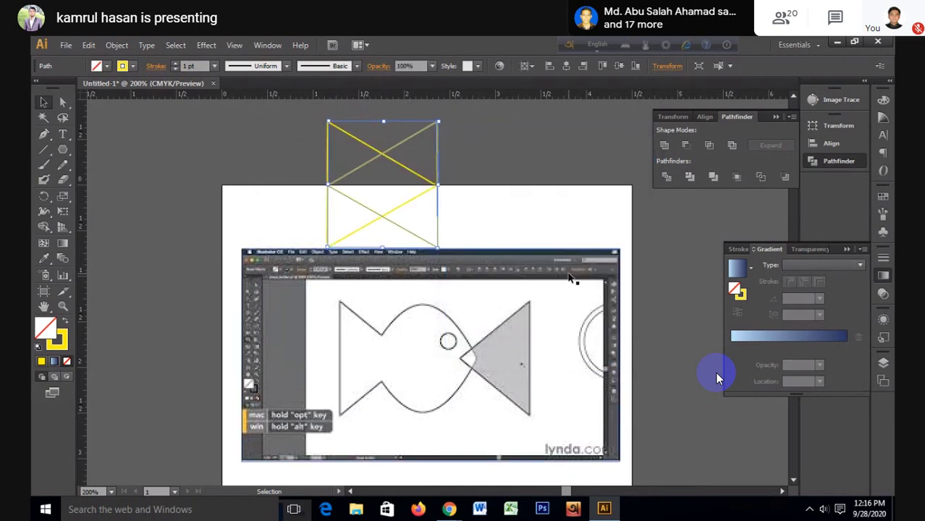
# Step: Nudge the mirrored triangle right with the arrow keys until a gap separates the facing tips
pyautogui.press('Right')
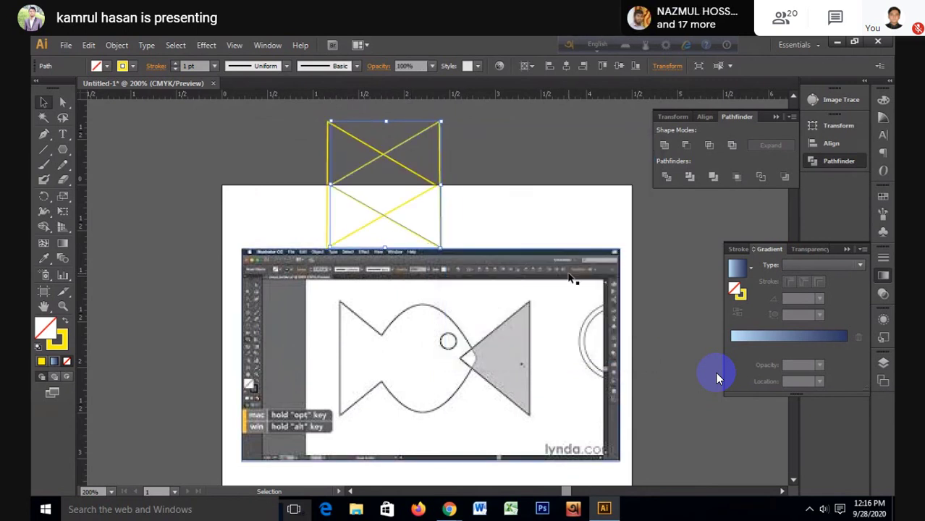
pyautogui.hotkey('shift', 'Right')
pyautogui.hotkey('shift', 'Right')
pyautogui.hotkey('shift', 'Right')
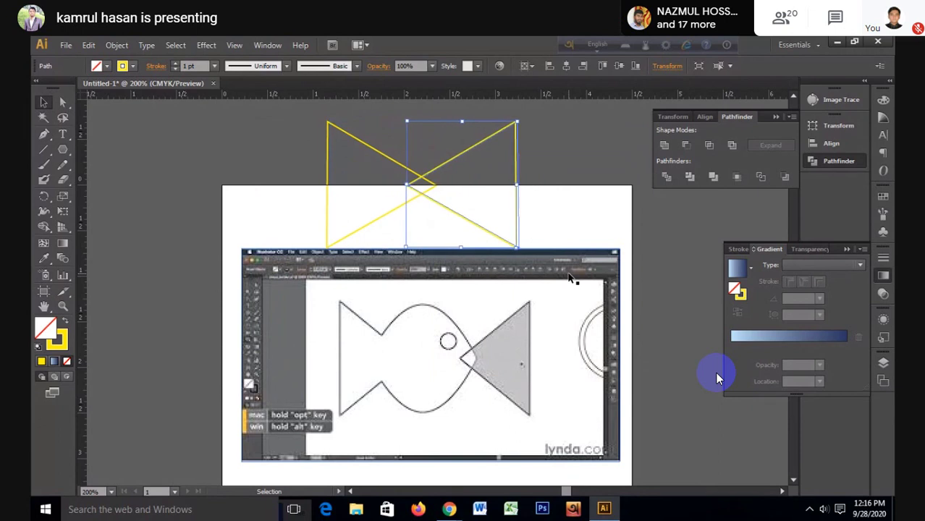
pyautogui.hotkey('shift', 'Right')
pyautogui.press('Right')
pyautogui.press('Right')
pyautogui.press('Right')
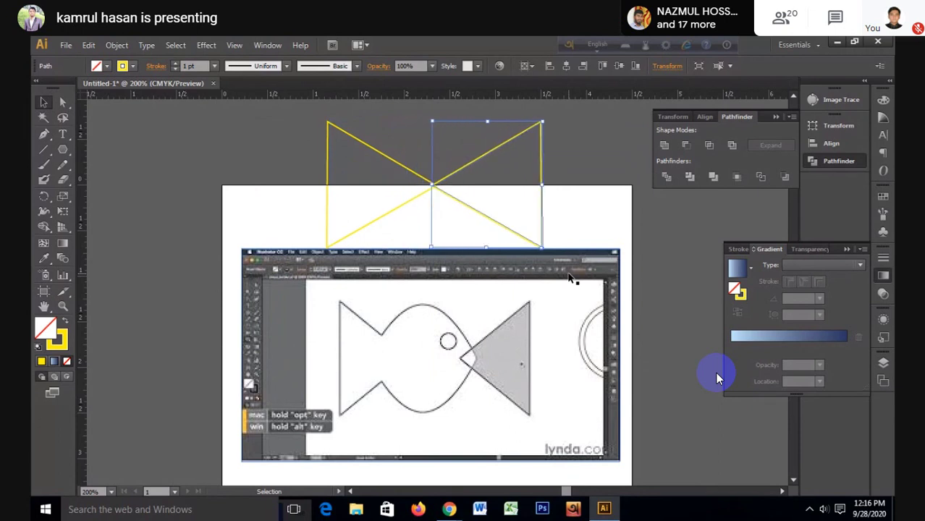
pyautogui.hotkey('shift', 'Right')
pyautogui.hotkey('shift', 'Right')
pyautogui.hotkey('shift', 'Right')
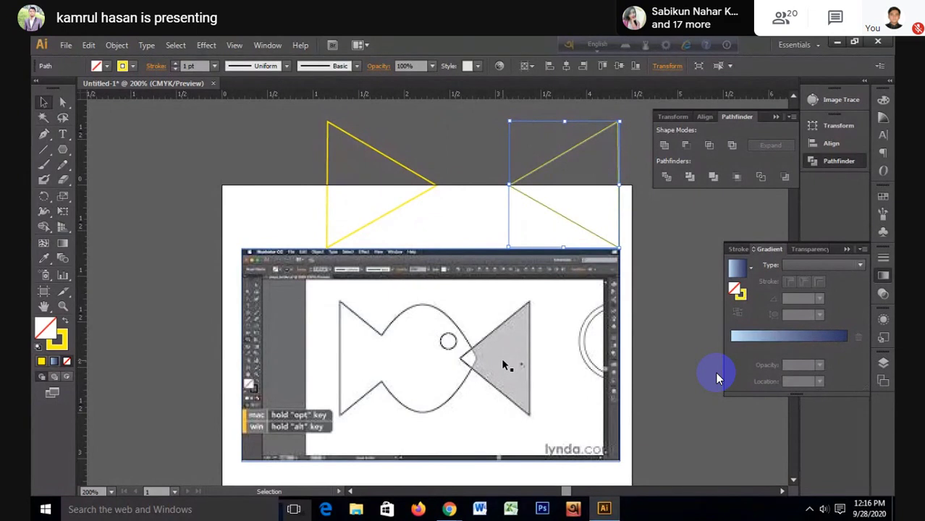
# Step: Draw a large ellipse for the fish body with the Ellipse tool
pyautogui.click(64, 154)
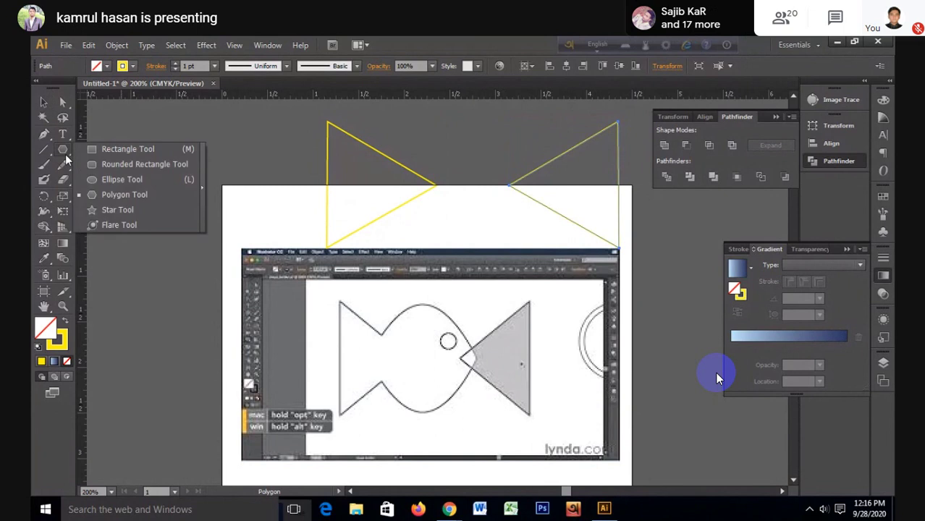
pyautogui.click(110, 183)
pyautogui.moveTo(382, 133)
pyautogui.mouseDown()
pyautogui.moveTo(489, 262)
pyautogui.moveTo(527, 289)
pyautogui.mouseUp()
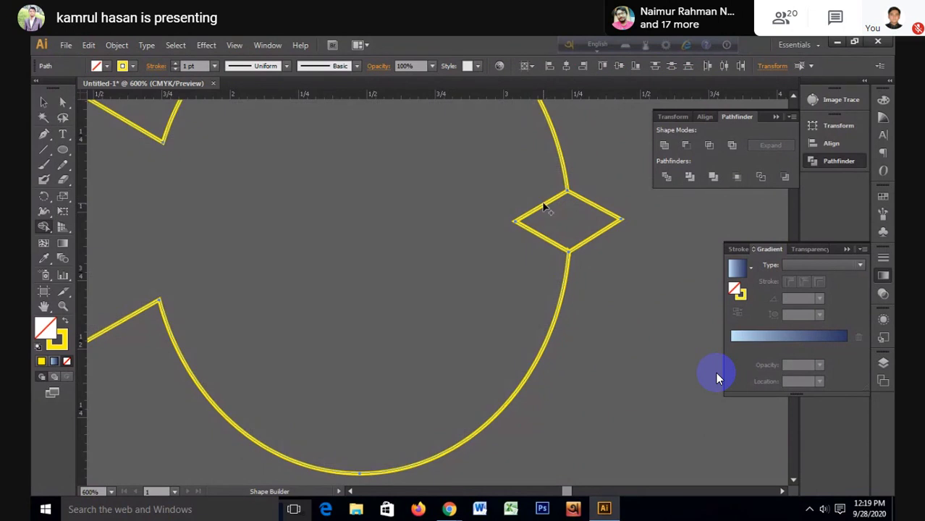
# Step: Shape Builder-merge the diamond and leftover corner into the body, then deselect the fish
pyautogui.moveTo(548, 207); pyautogui.dragTo(548, 217)
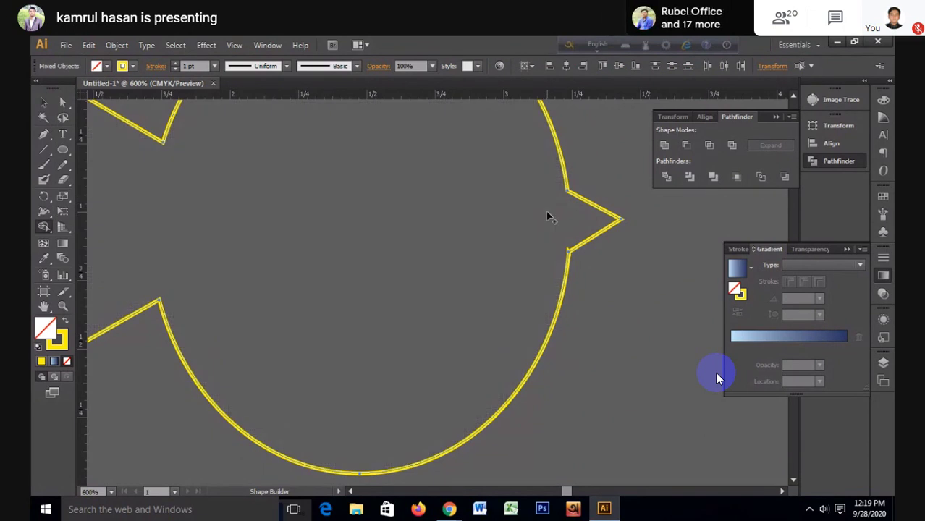
pyautogui.scroll(4, 564, 243)
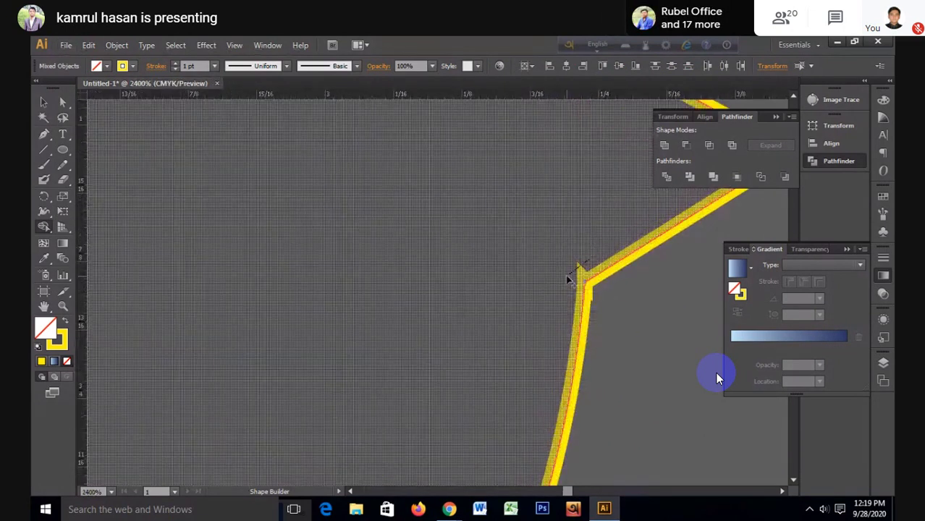
pyautogui.moveTo(566, 275); pyautogui.dragTo(582, 208)
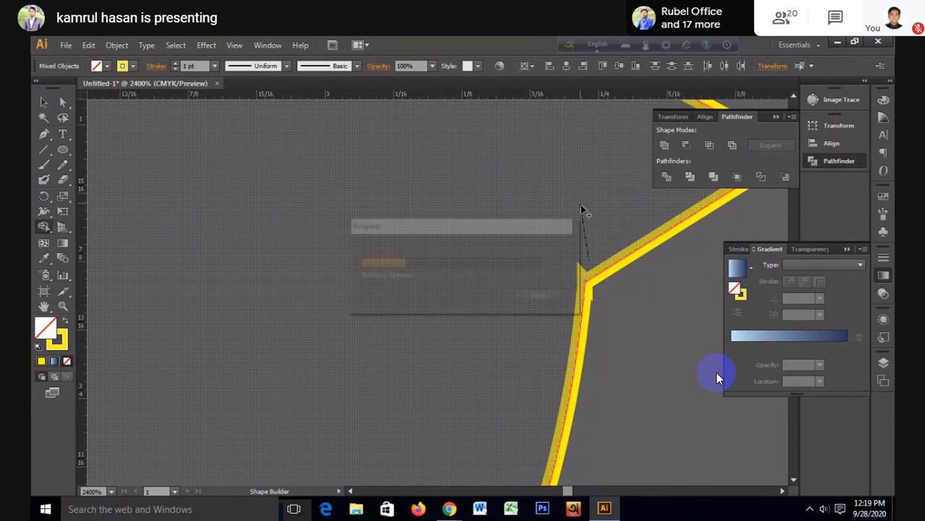
pyautogui.scroll(-3, 580, 213)
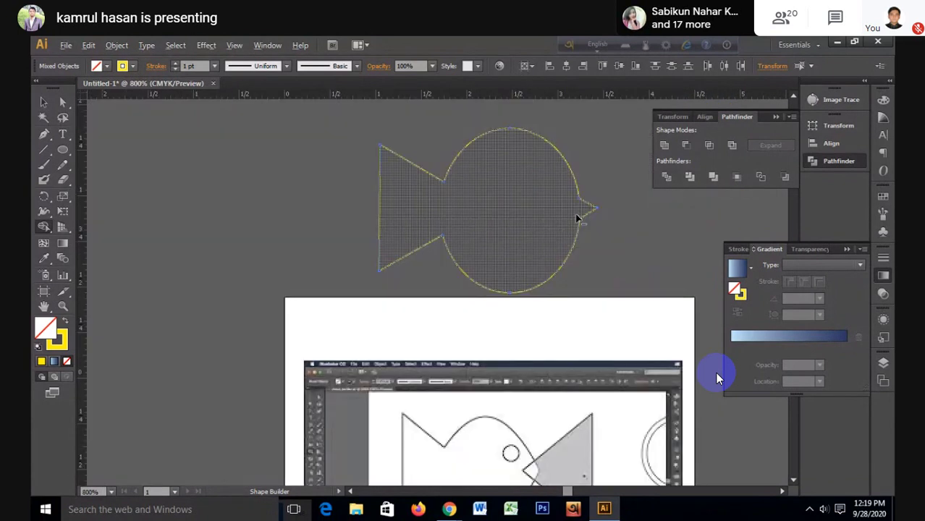
pyautogui.press('v')
pyautogui.click(275, 187)
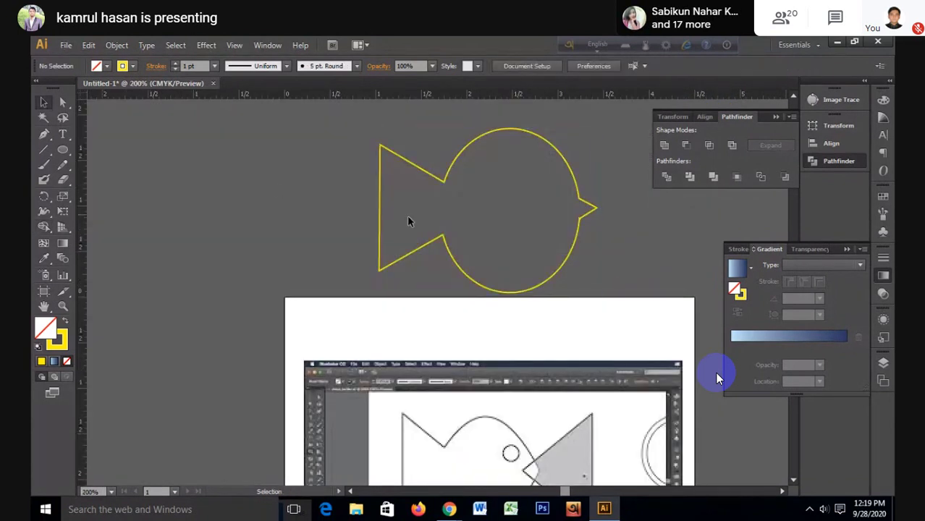
pyautogui.scroll(-1, 407, 218)
# Step: Draw a small circle eye on the fish's head, then select all the fish parts
pyautogui.press('l')
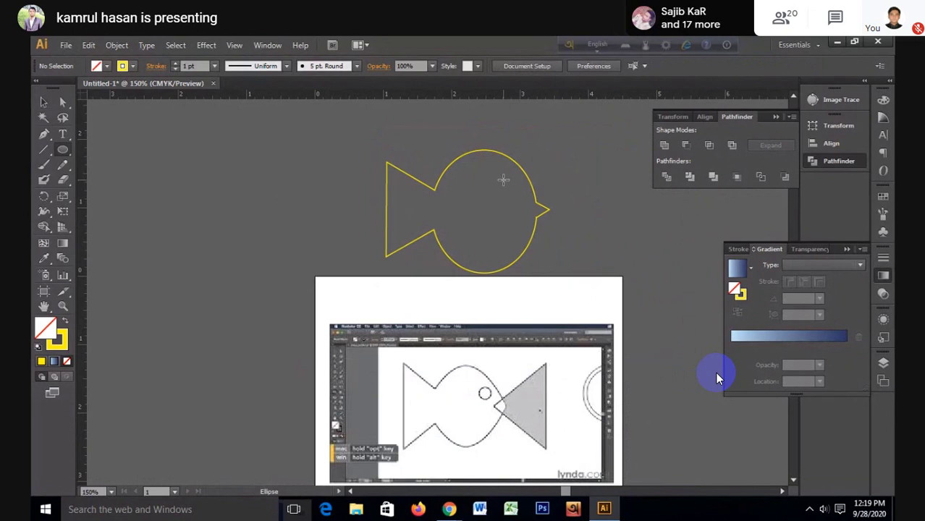
pyautogui.moveTo(503, 179); pyautogui.dragTo(521, 198)
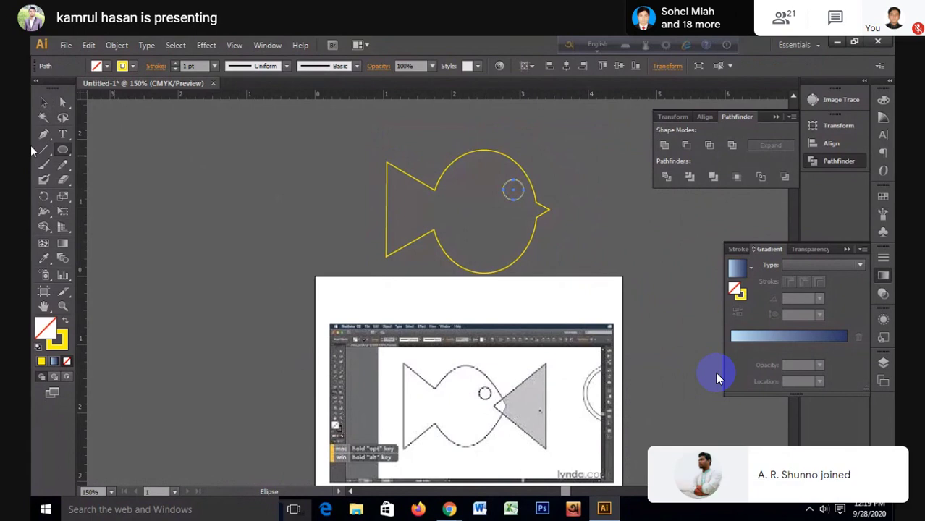
pyautogui.click(43, 102)
pyautogui.hotkey('ctrl', 'a')
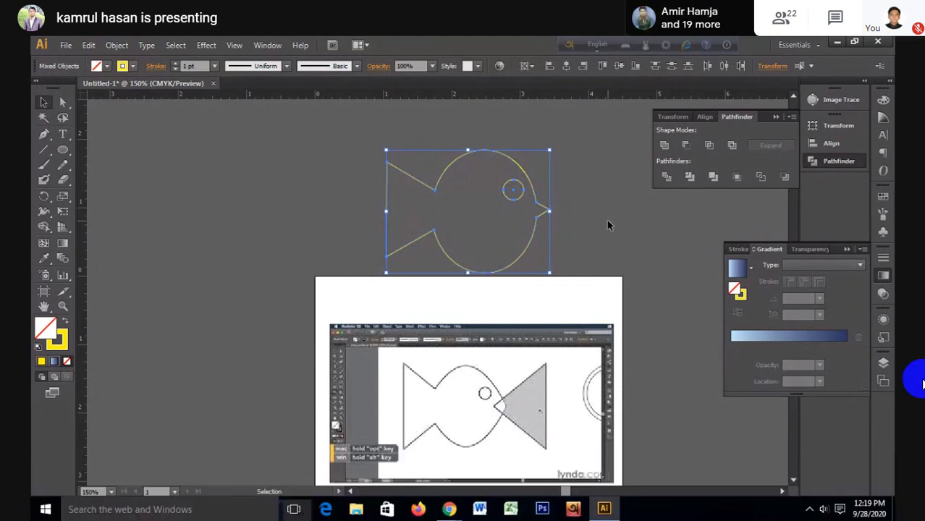
# Step: Exit the meeting's full-screen view while Meet reports a lost connection
pyautogui.press('Escape')
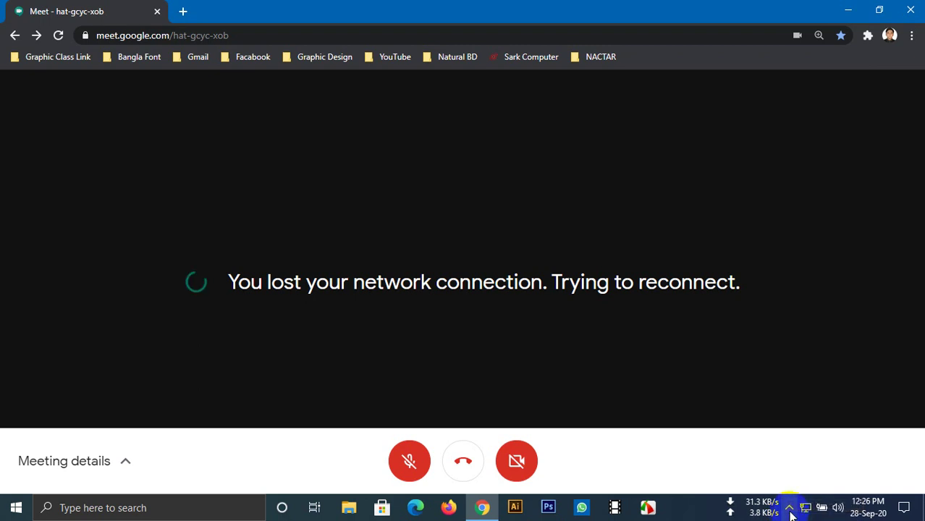
# Step: Show and then hide the taskbar's hidden tray icons while Meet reconnects
pyautogui.click(789, 510)
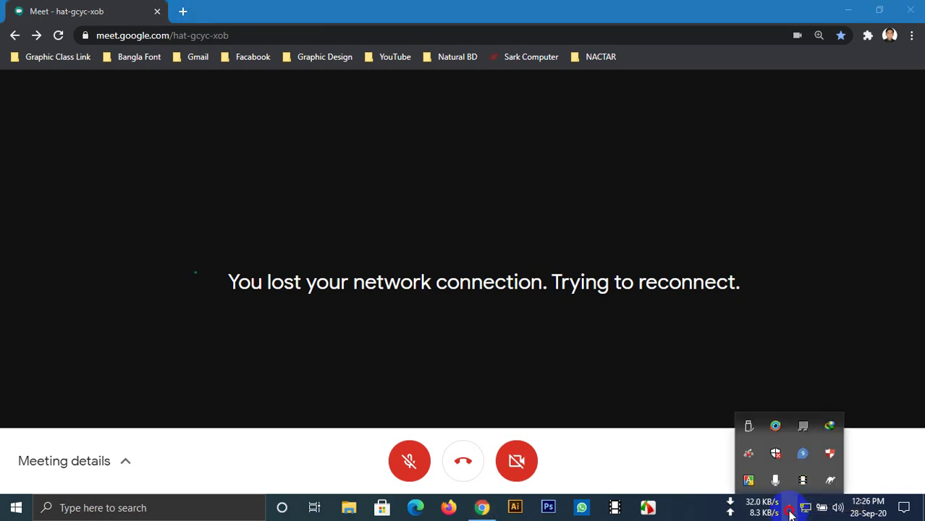
pyautogui.click(789, 511)
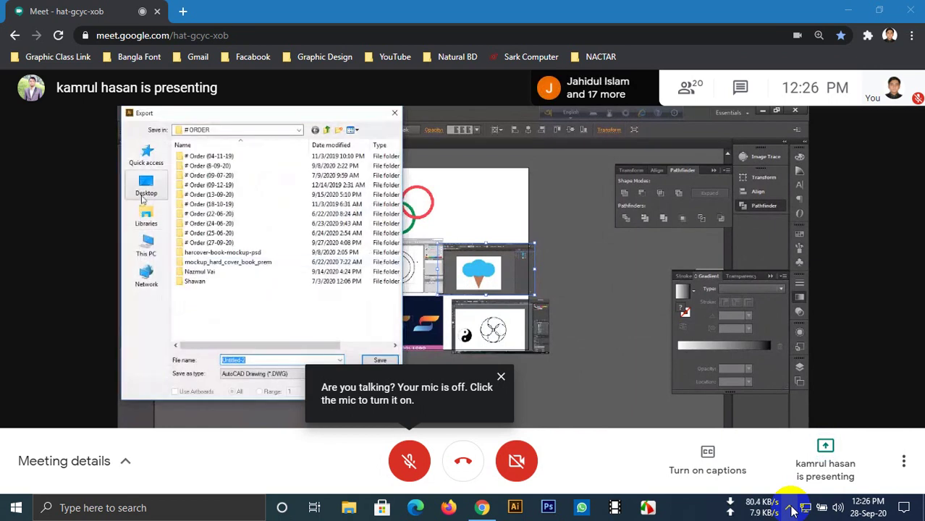
# Step: Close the 'Are you talking? Your mic is off' reminder in Meet
pyautogui.click(500, 377)
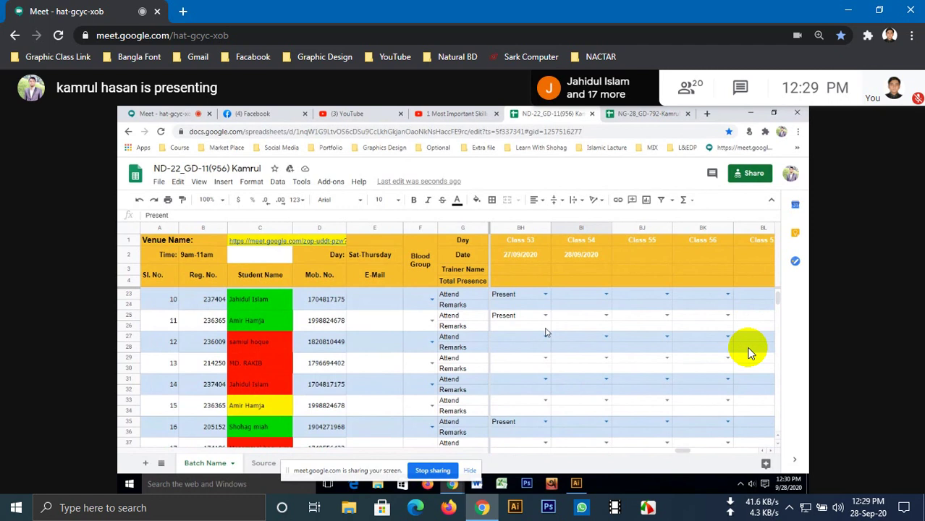
# Step: Mark cell BI25 as Present for Class 54
pyautogui.doubleClick(581, 316)
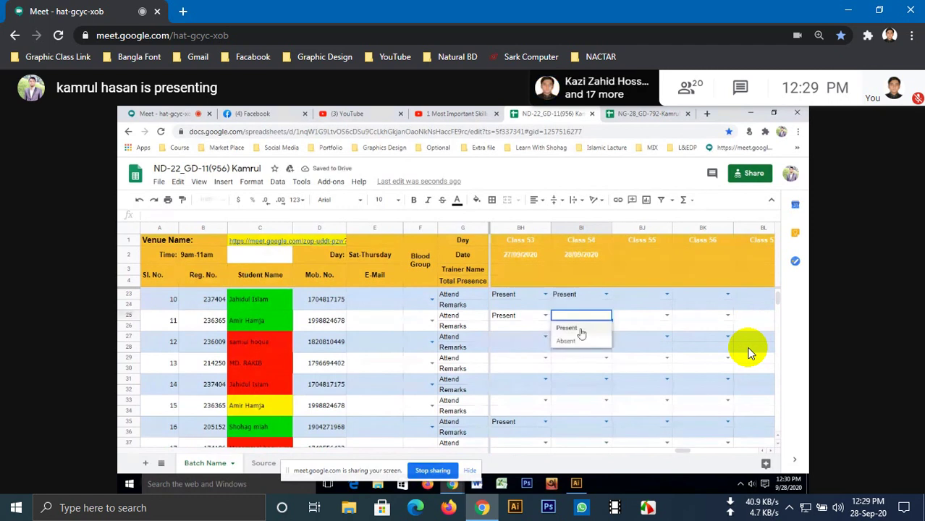
pyautogui.click(580, 329)
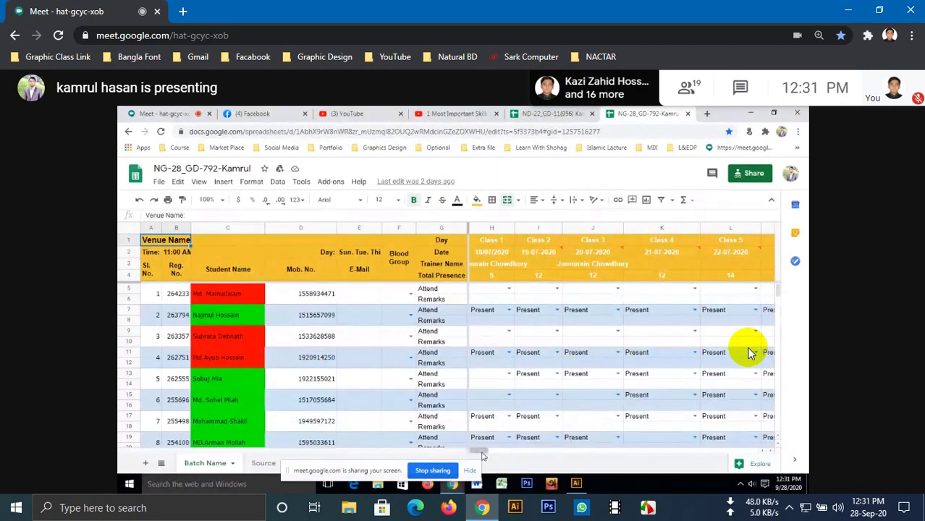
# Step: Mark student 9 as Present for Class 54 on 28/09/2020
pyautogui.moveTo(483, 454); pyautogui.dragTo(644, 468)
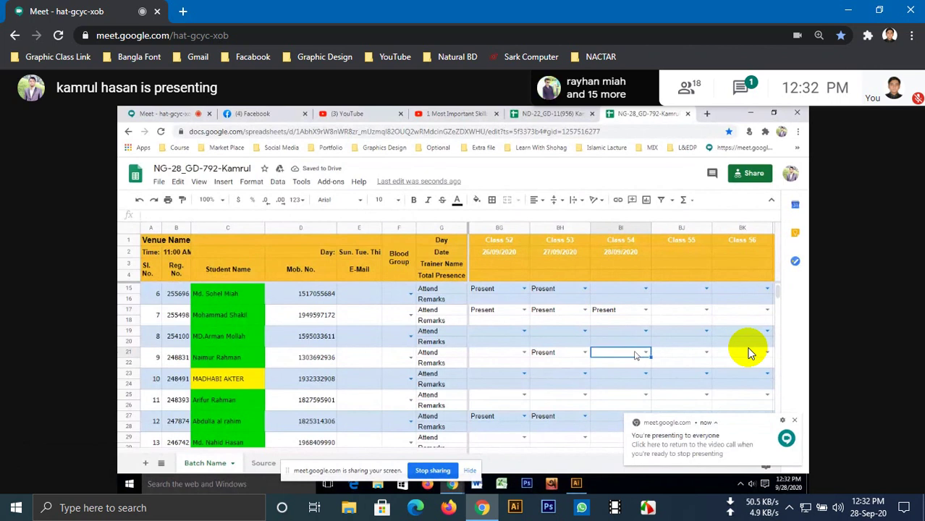
pyautogui.click(647, 353)
pyautogui.click(626, 363)
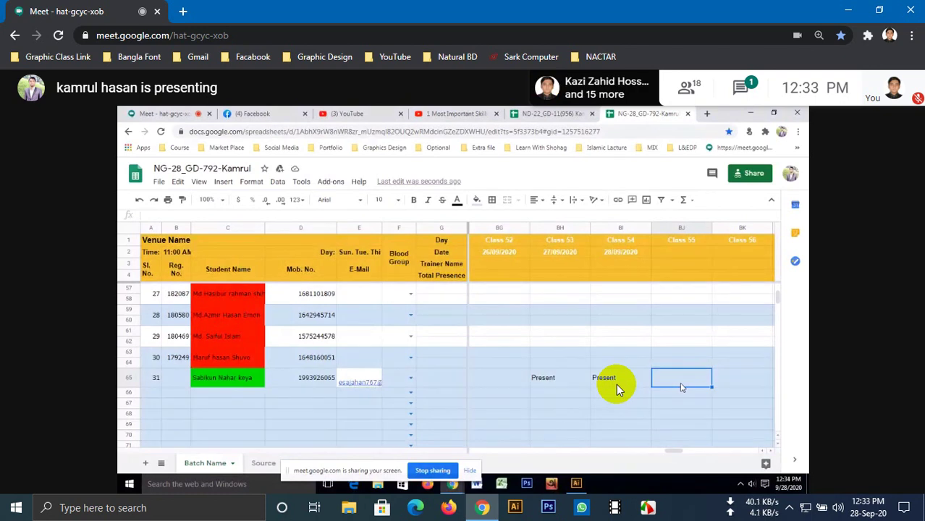
# Step: Click an empty cell after marking student 31 Present for Class 54
pyautogui.click(719, 362)
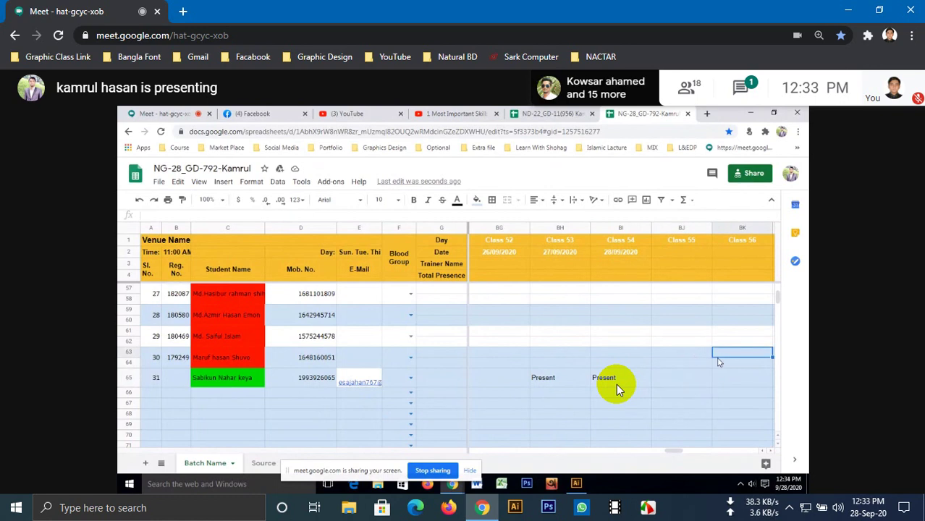
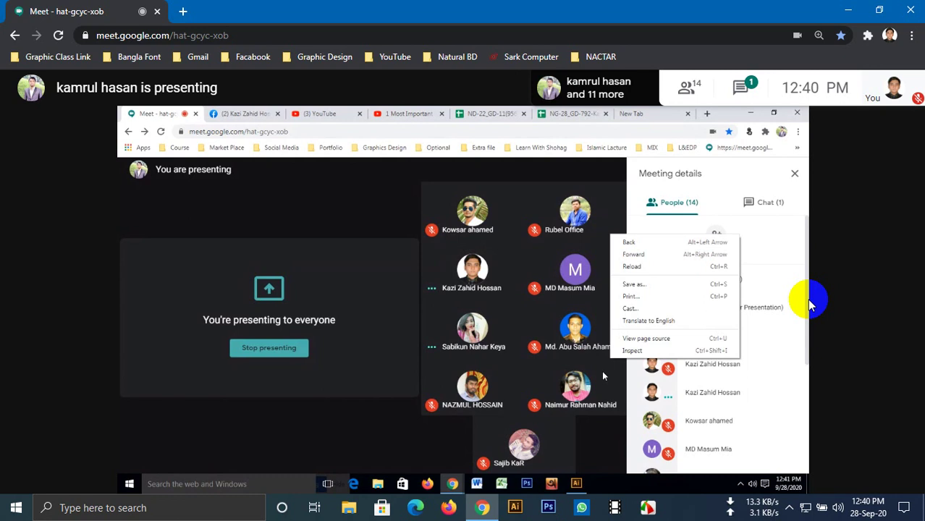
# Step: Briefly check Meeting details, then view the presenter's shared route map in full screen
pyautogui.click(746, 95)
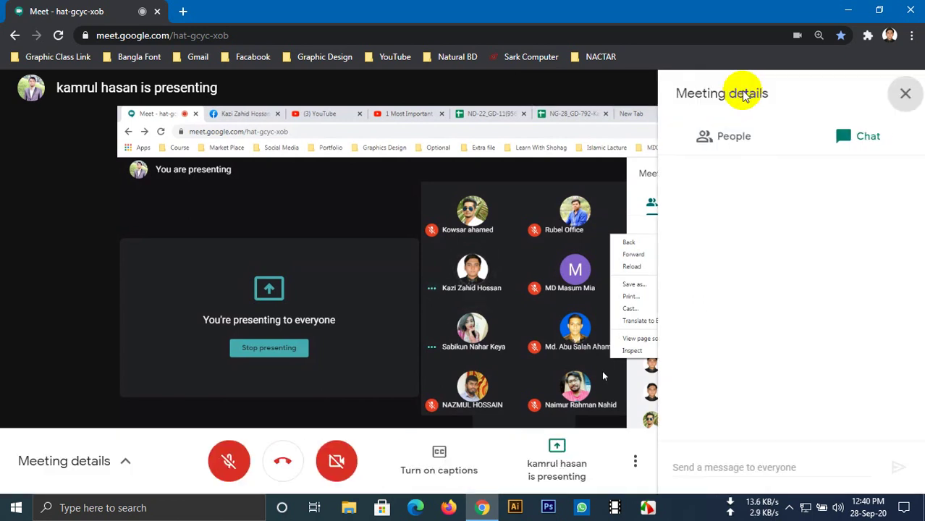
pyautogui.click(906, 95)
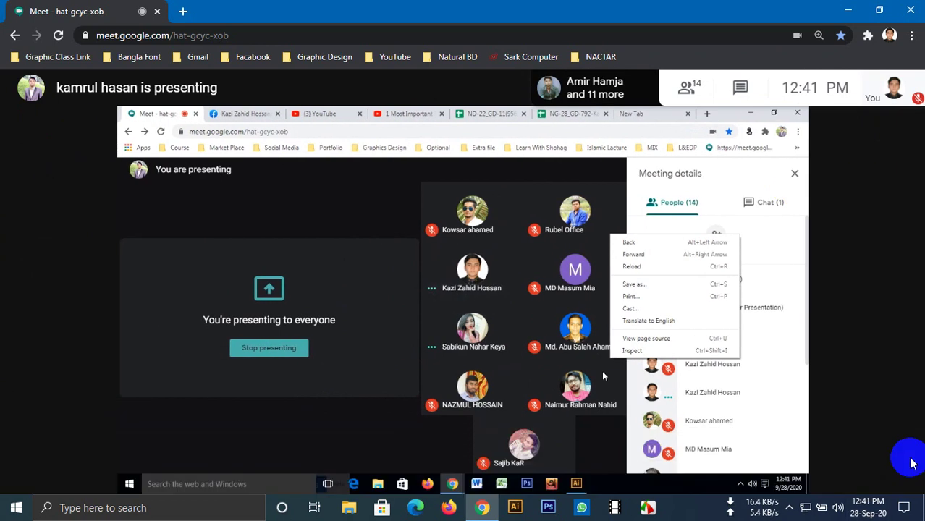
pyautogui.moveTo(912, 464)
pyautogui.click(903, 470)
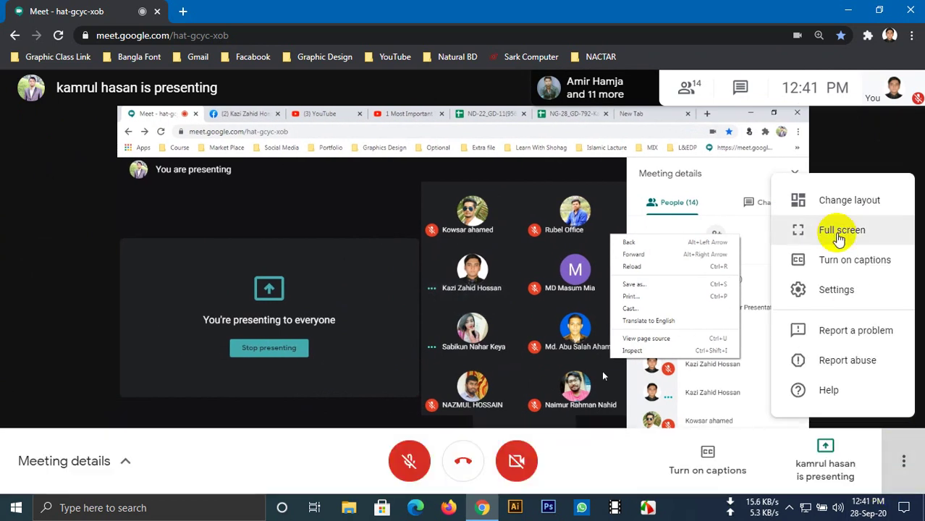
pyautogui.click(837, 230)
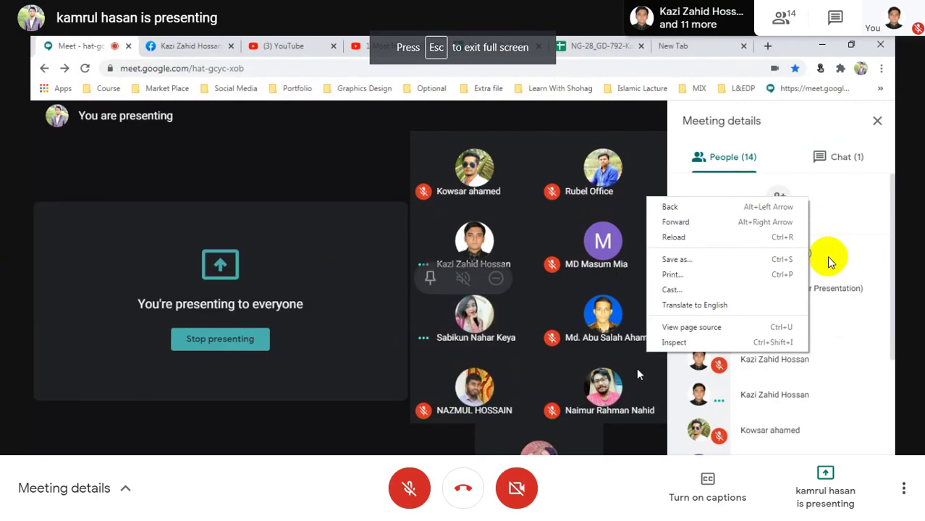
pyautogui.click(581, 205)
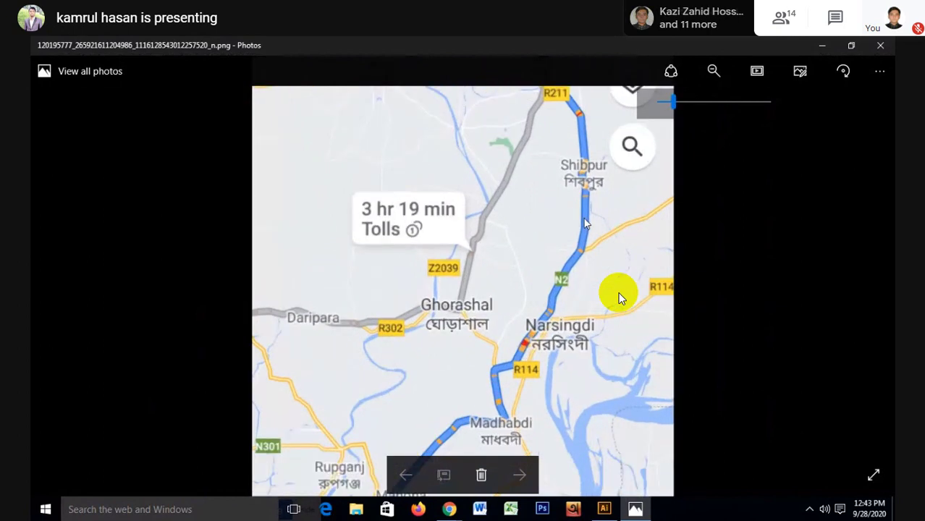
# Step: Follow the shared map as it zooms in around Ghorashal and Narsingdi
pyautogui.scroll(2, 584, 219)
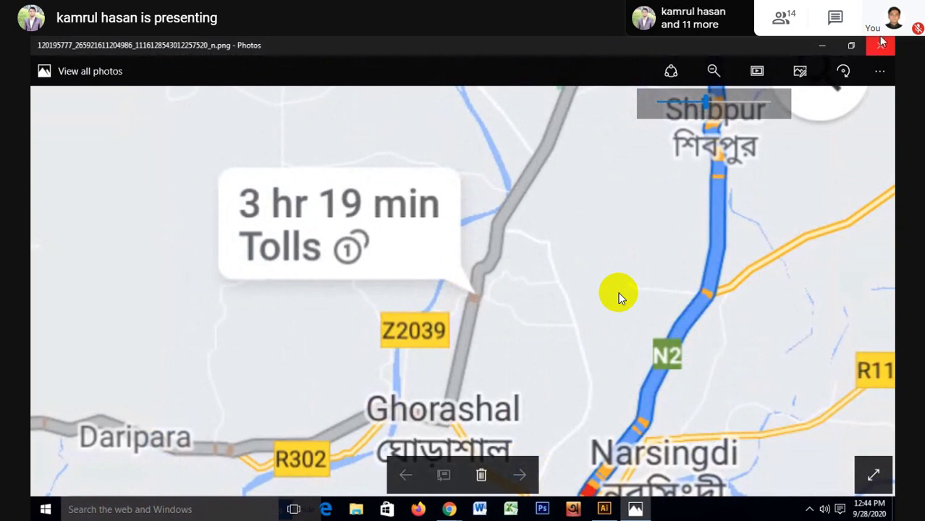
# Step: Close the map photo so the share returns to the Meet page listing 14 people
pyautogui.click(882, 42)
pyautogui.click(44, 43)
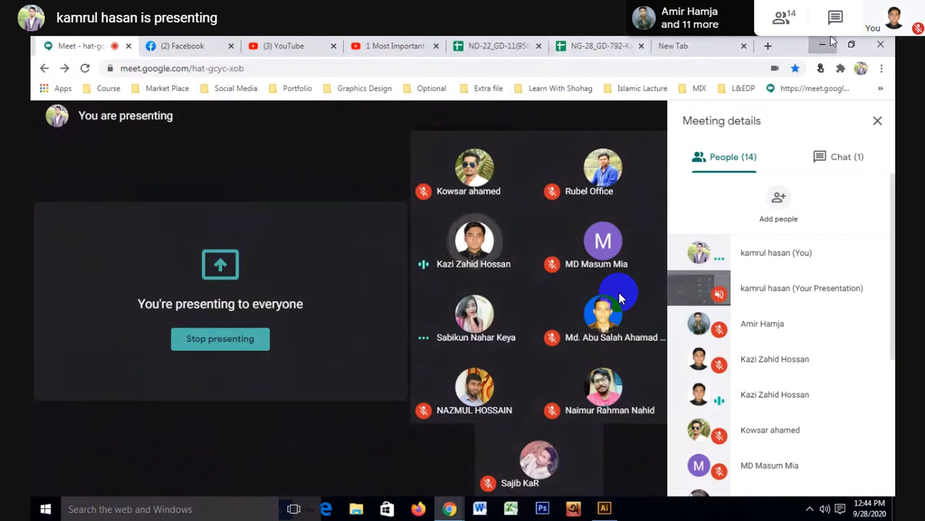
pyautogui.click(823, 44)
pyautogui.rightClick(714, 298)
pyautogui.click(816, 345)
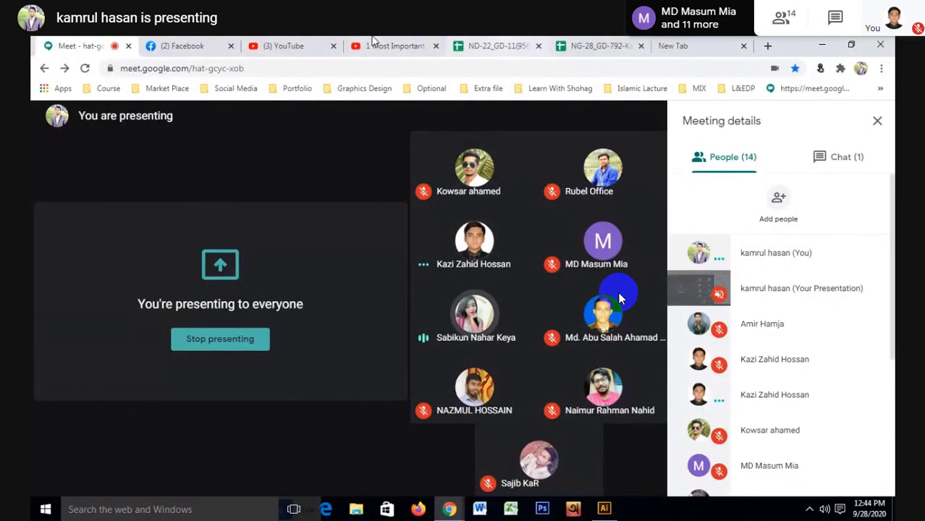
# Step: Switch the share to the Facebook viewer and step back to the LEDP NG/ND 2020 group
pyautogui.click(191, 43)
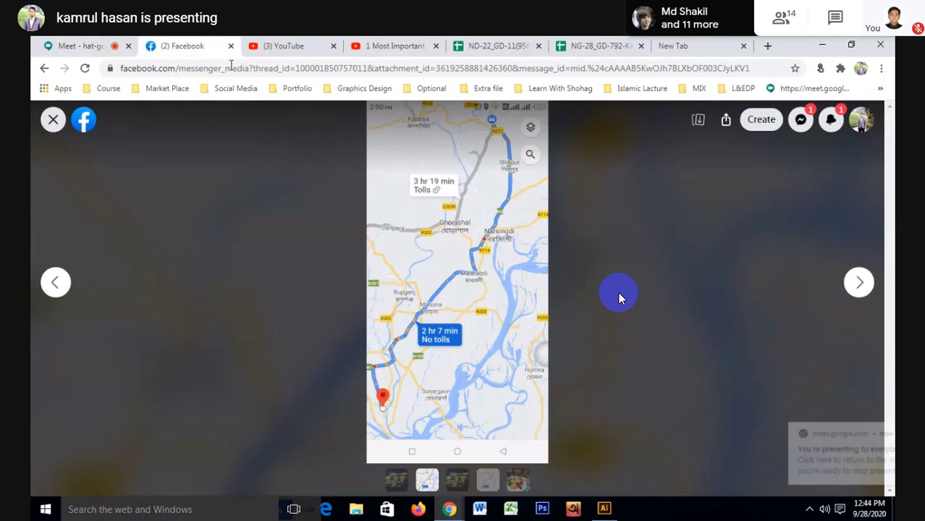
pyautogui.press('Left')
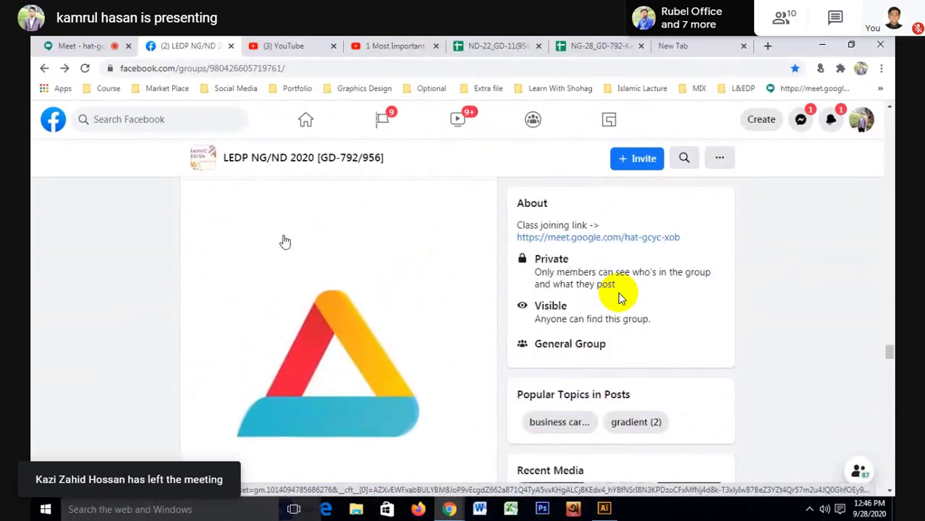
# Step: Scroll the group feed down to the YouTube link post beside the Messenger chat
pyautogui.scroll(-1, 285, 241)
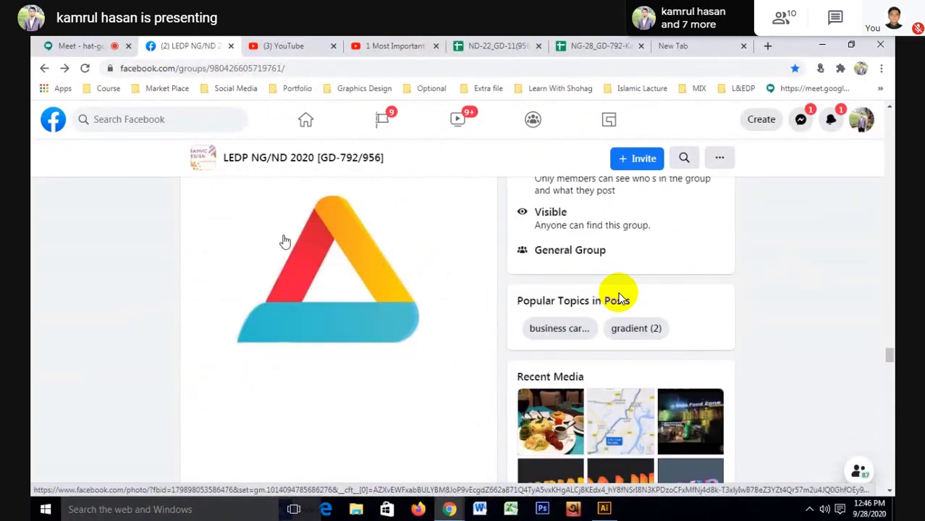
pyautogui.scroll(-1, 619, 299)
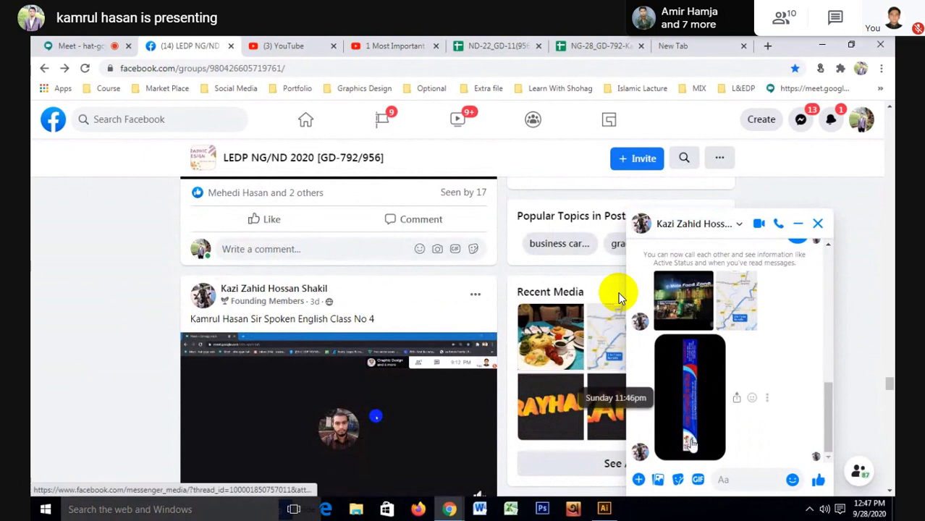
pyautogui.moveTo(689, 397)
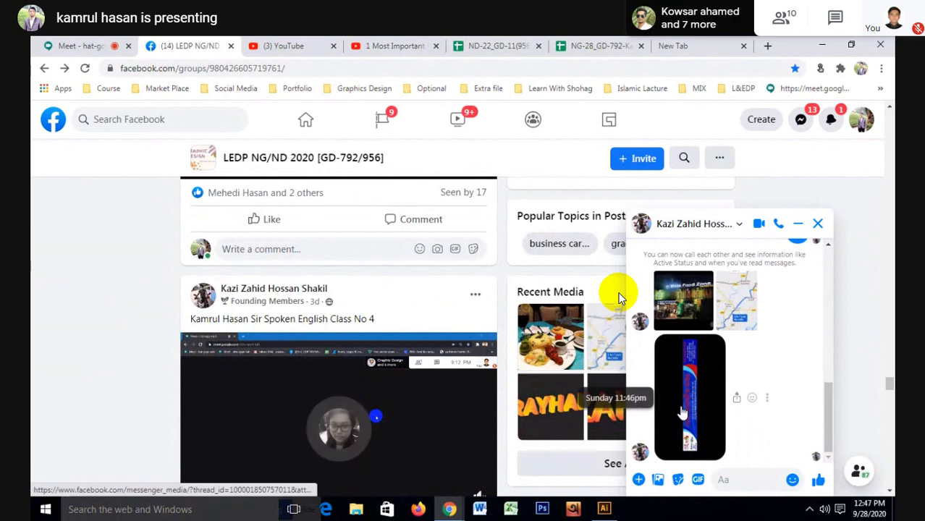
pyautogui.scroll(-5, 454, 409)
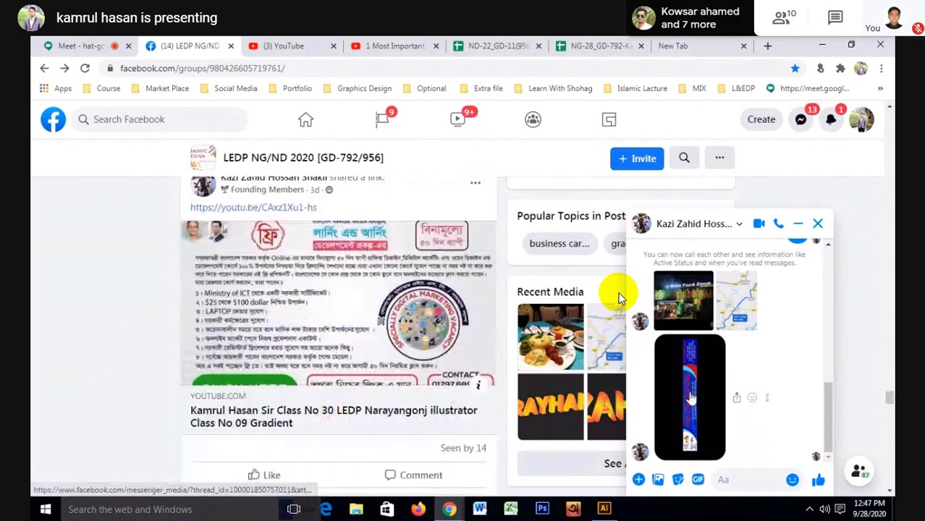
# Step: Download the chat's blue banner image as a PNG and open it in Photos
pyautogui.click(693, 397)
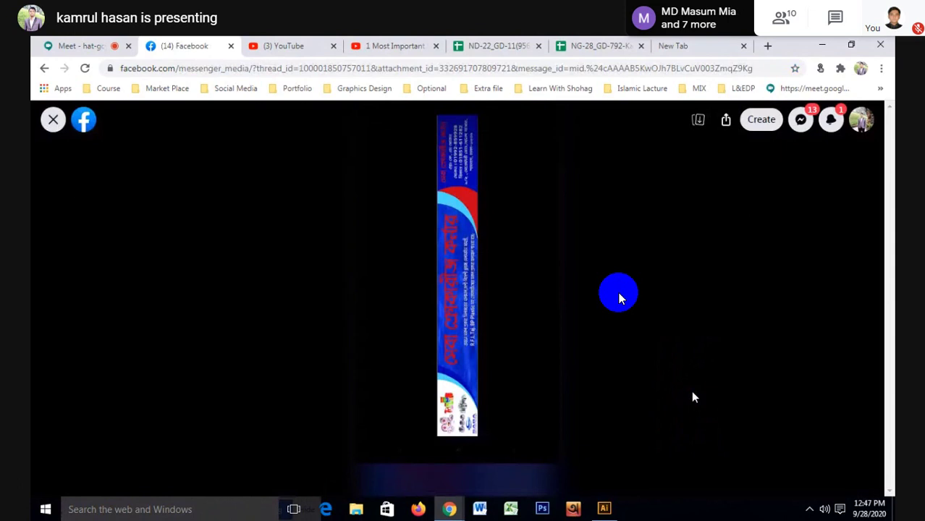
pyautogui.click(698, 119)
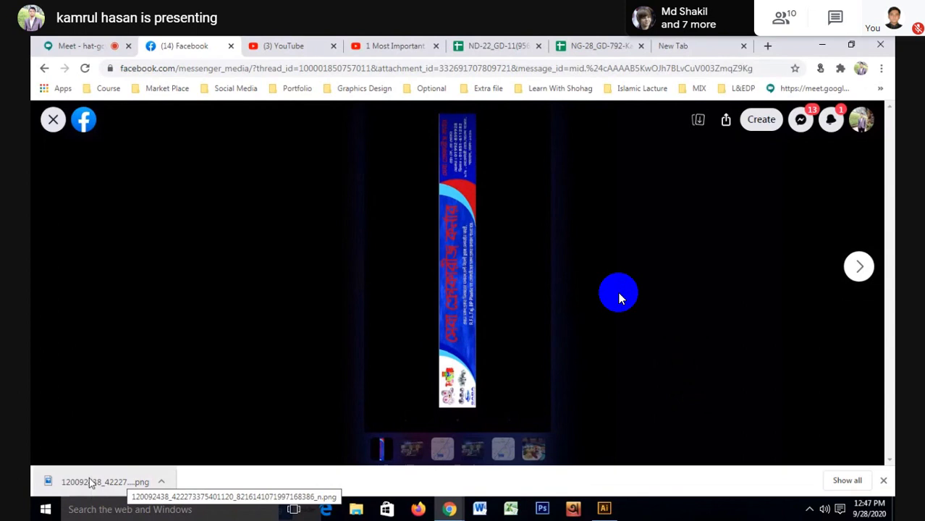
pyautogui.click(93, 483)
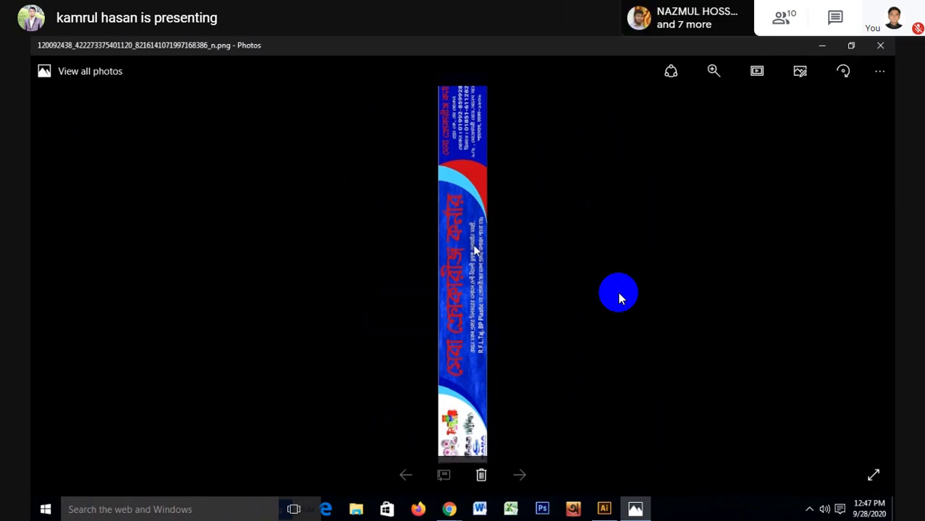
# Step: Reload the page and unmute the microphone from the bottom bar
pyautogui.hotkey('ctrl', 'r')
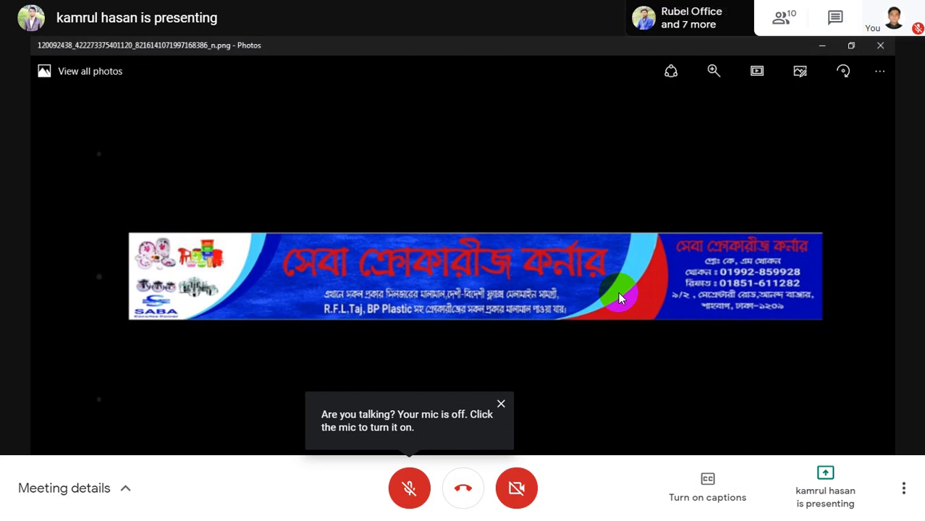
pyautogui.click(404, 488)
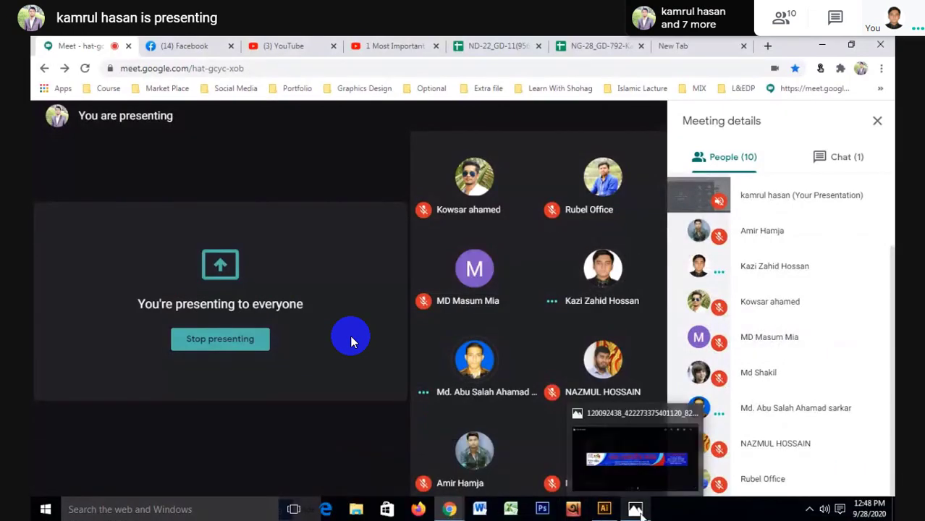
# Step: Return to the normal call view showing the speaking participant's tile after presenting ends
pyautogui.click(636, 509)
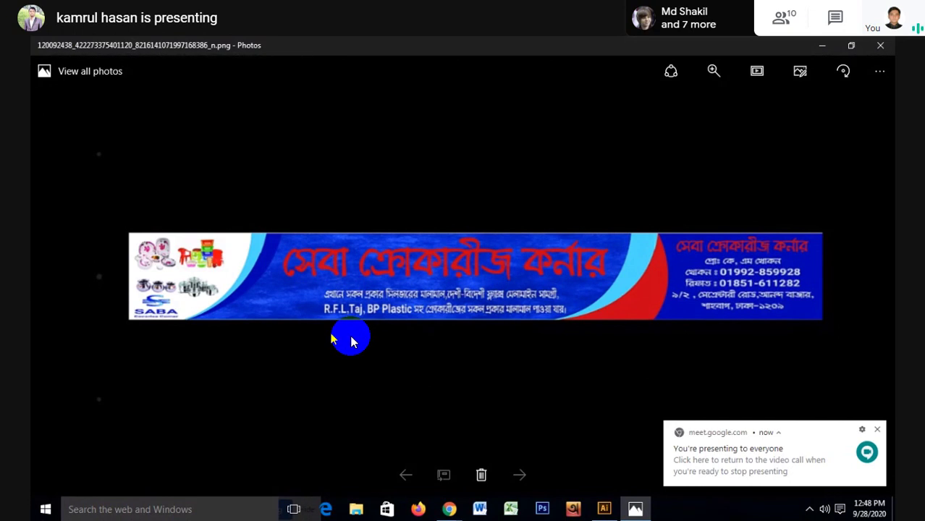
pyautogui.moveTo(464, 261)
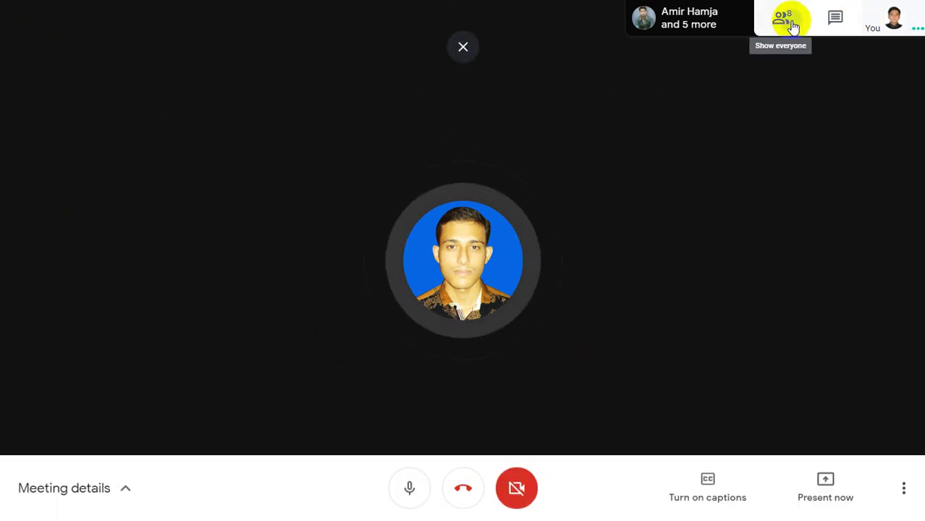
# Step: Review everyone in the call in the participant list, then close it
pyautogui.click(792, 25)
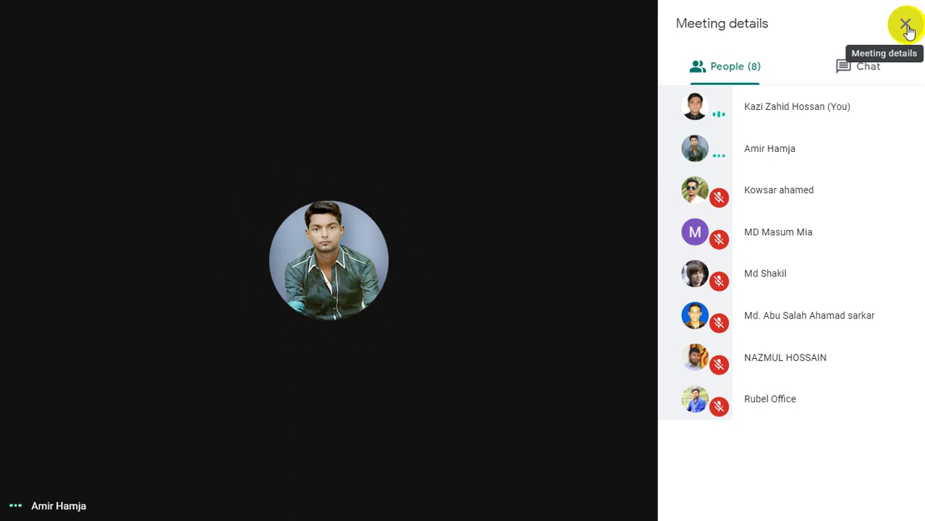
pyautogui.click(905, 25)
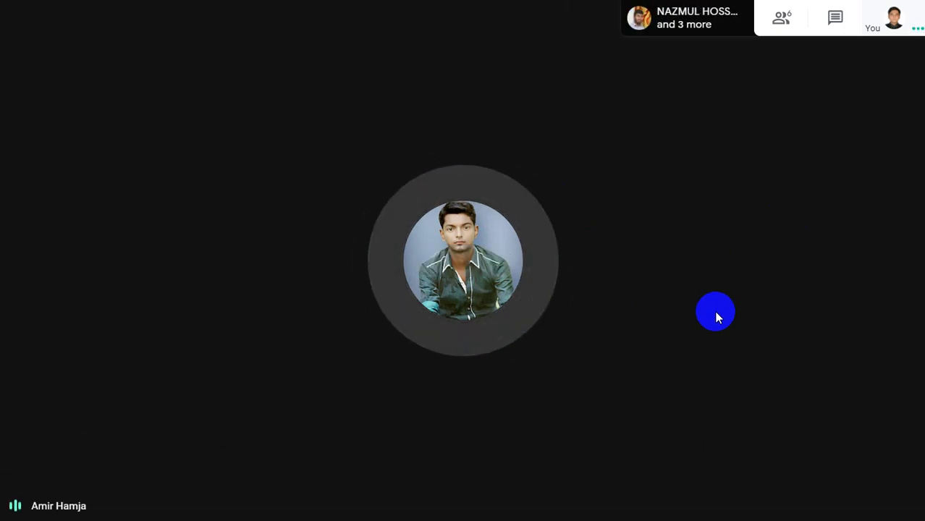
pyautogui.moveTo(463, 261)
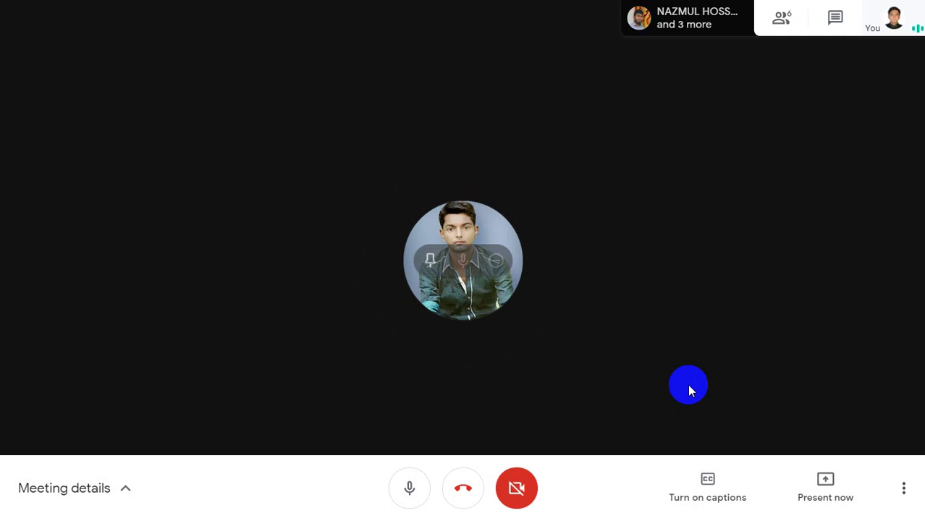
# Step: Exit full screen from the More options menu to show the browser and taskbar
pyautogui.click(902, 494)
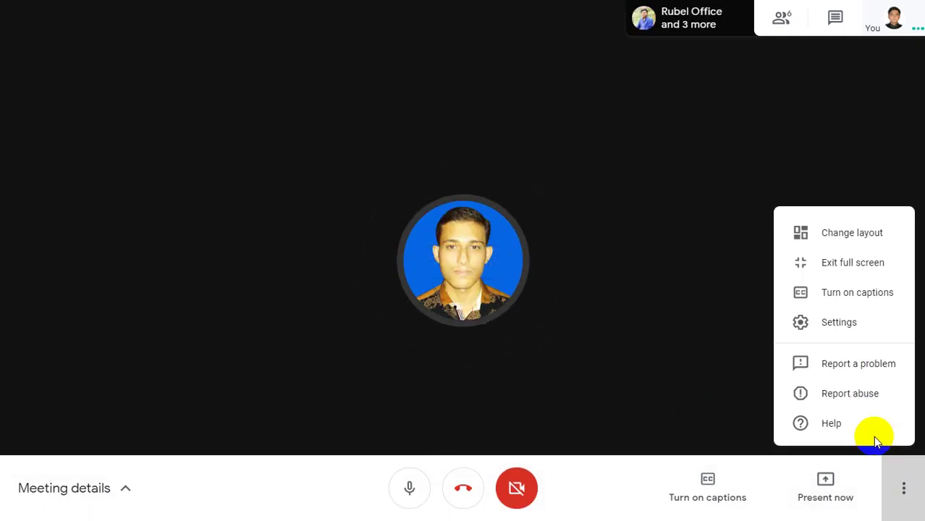
pyautogui.click(855, 260)
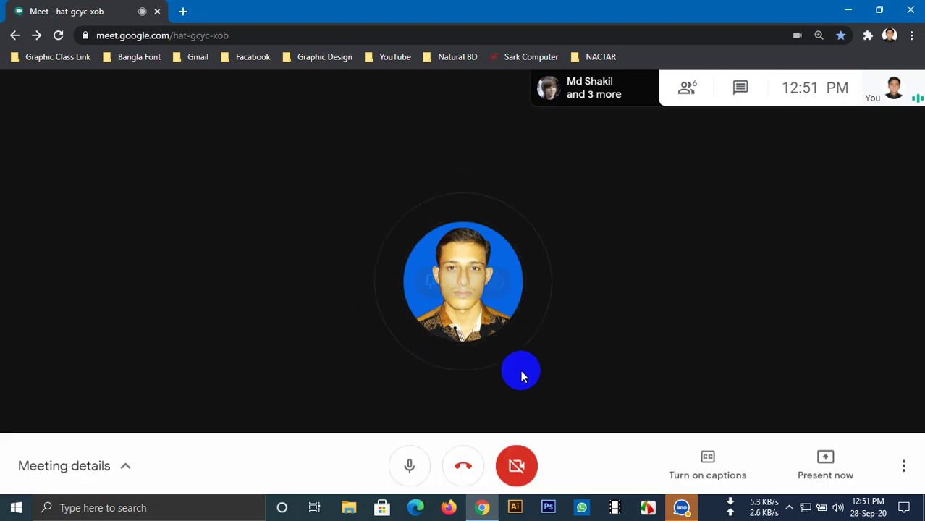
pyautogui.moveTo(463, 289)
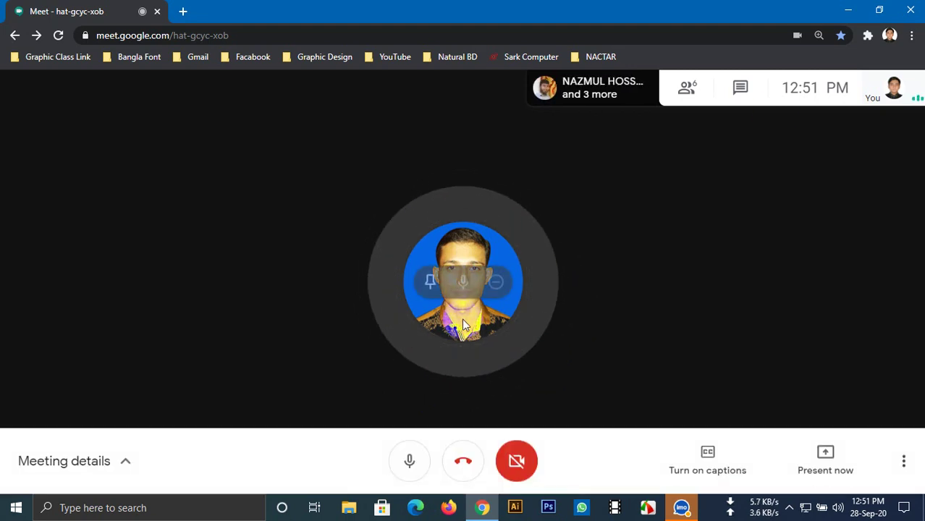
# Step: Open, close and reopen the People panel, showing all 7 call participants
pyautogui.click(701, 105)
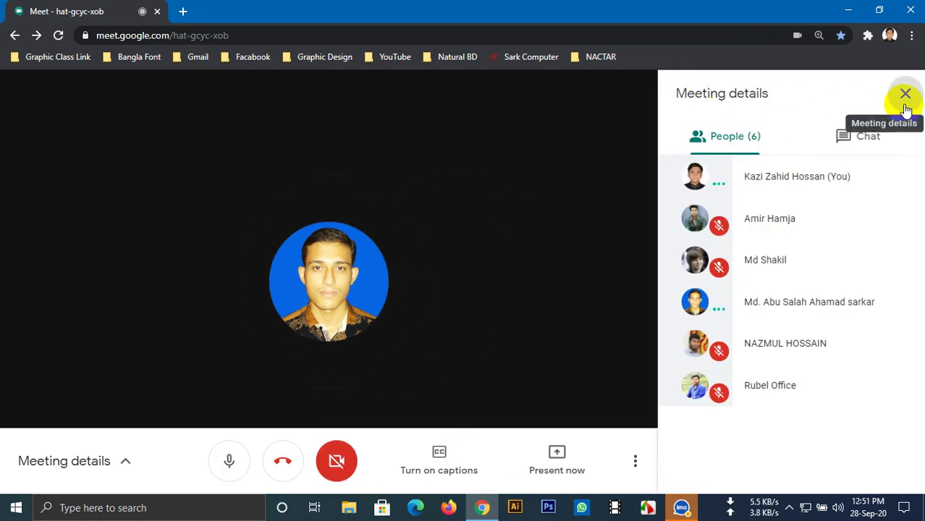
pyautogui.click(905, 92)
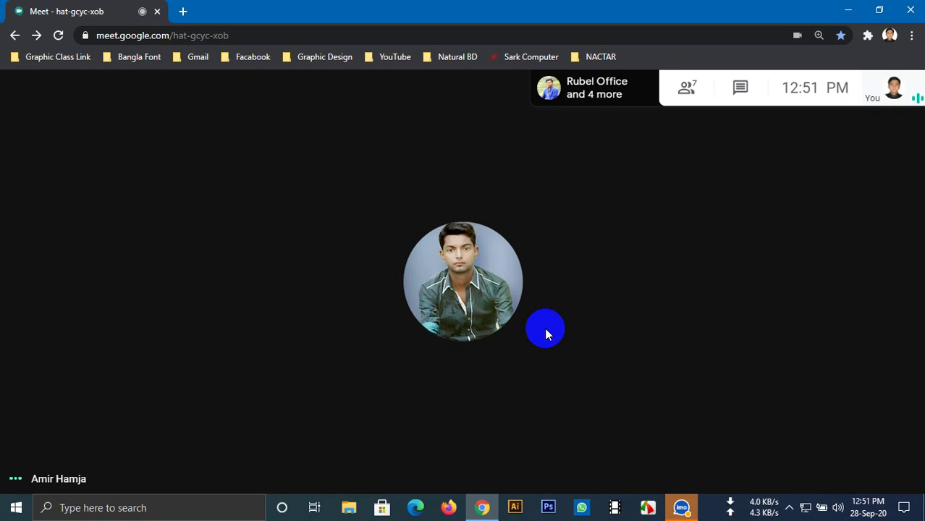
pyautogui.click(701, 94)
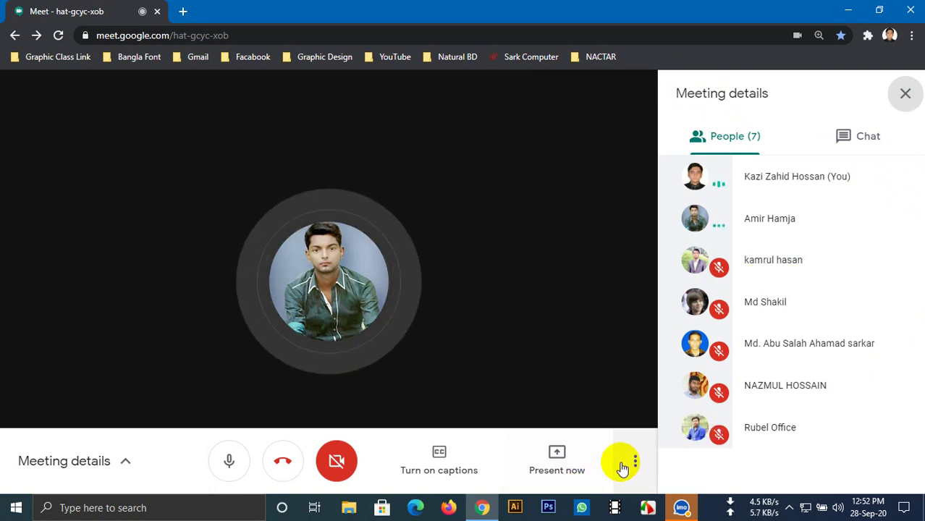
# Step: Present the entire screen via Present now, then dismiss the 'Can't share your screen' error
pyautogui.click(554, 456)
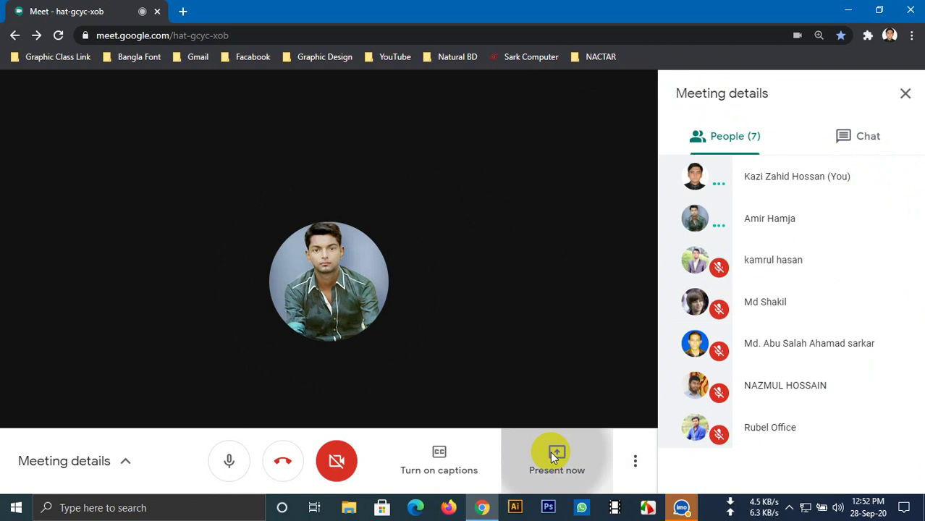
pyautogui.click(530, 331)
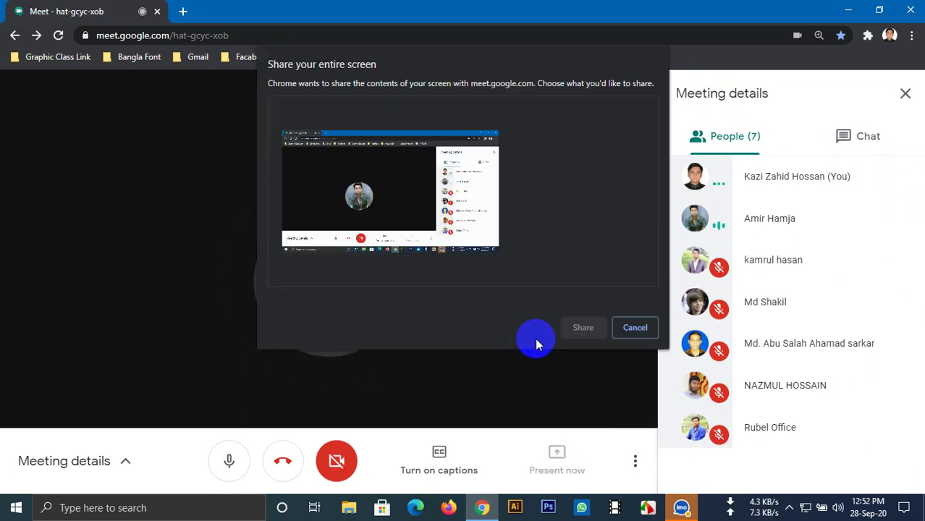
pyautogui.click(569, 329)
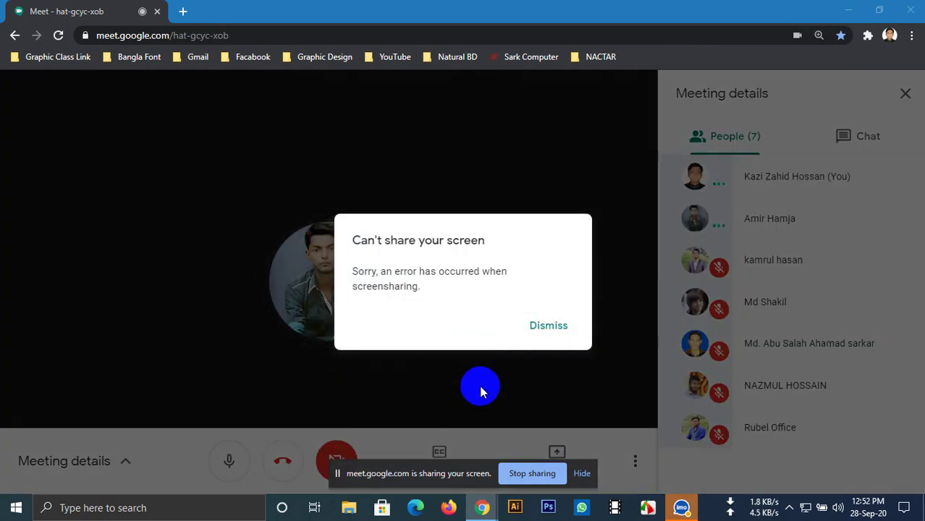
pyautogui.click(545, 391)
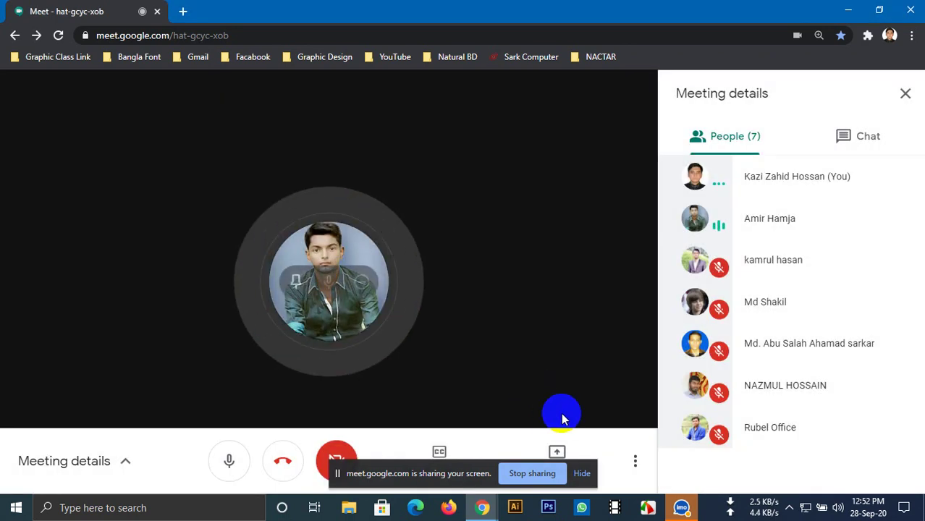